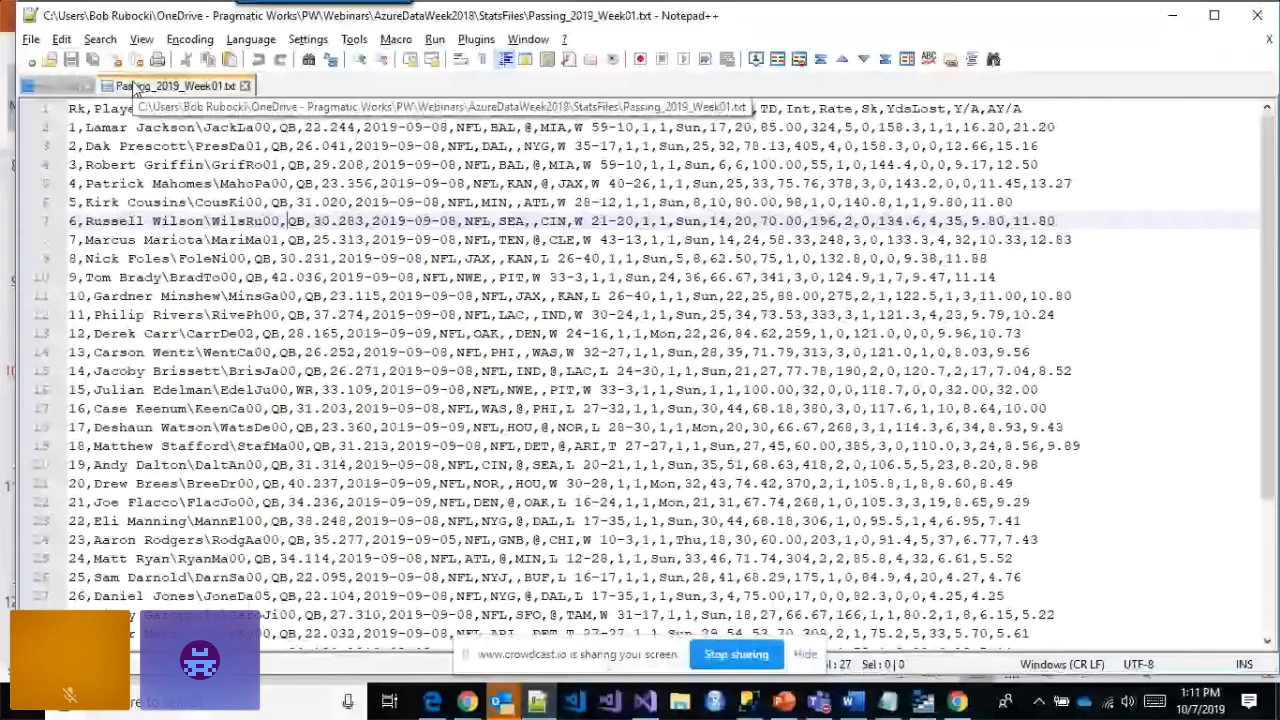
- Switch to Azure Data Factory, delete source1 from dataflow3, and close the data flow, discarding its changes
key("alt+Tab")
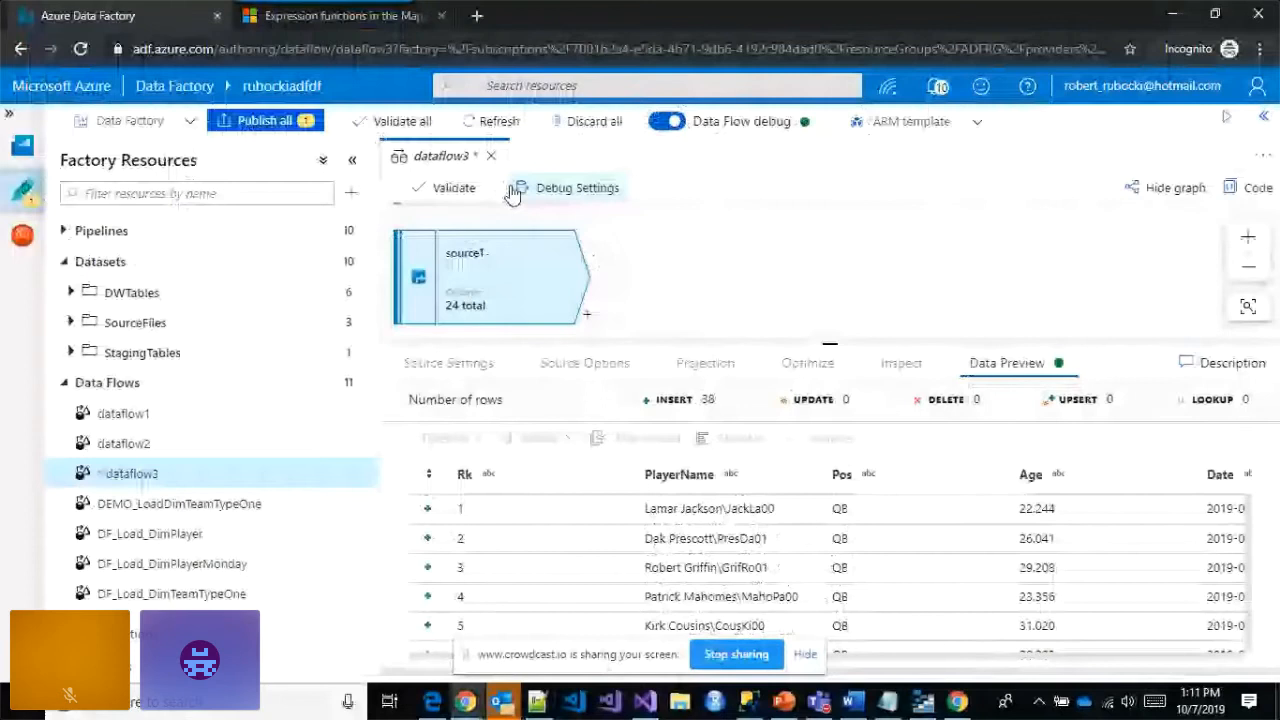
right_click(525, 279)
left_click(572, 297)
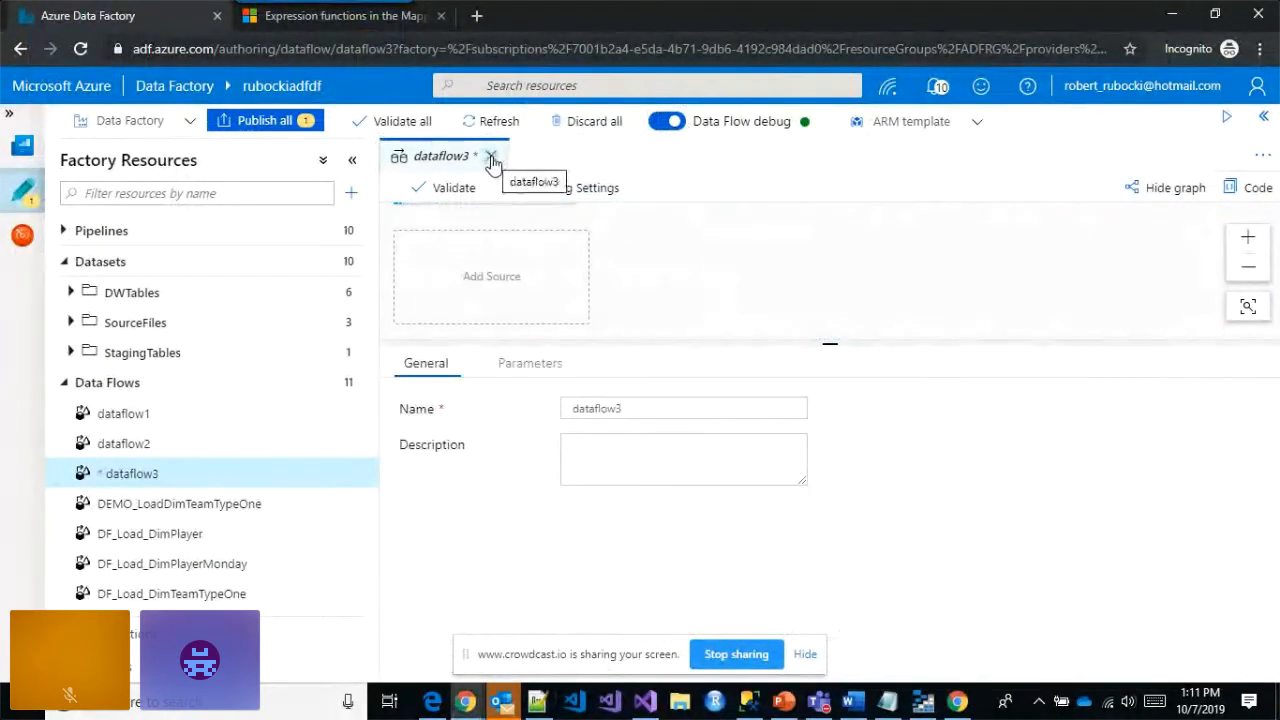
left_click(491, 156)
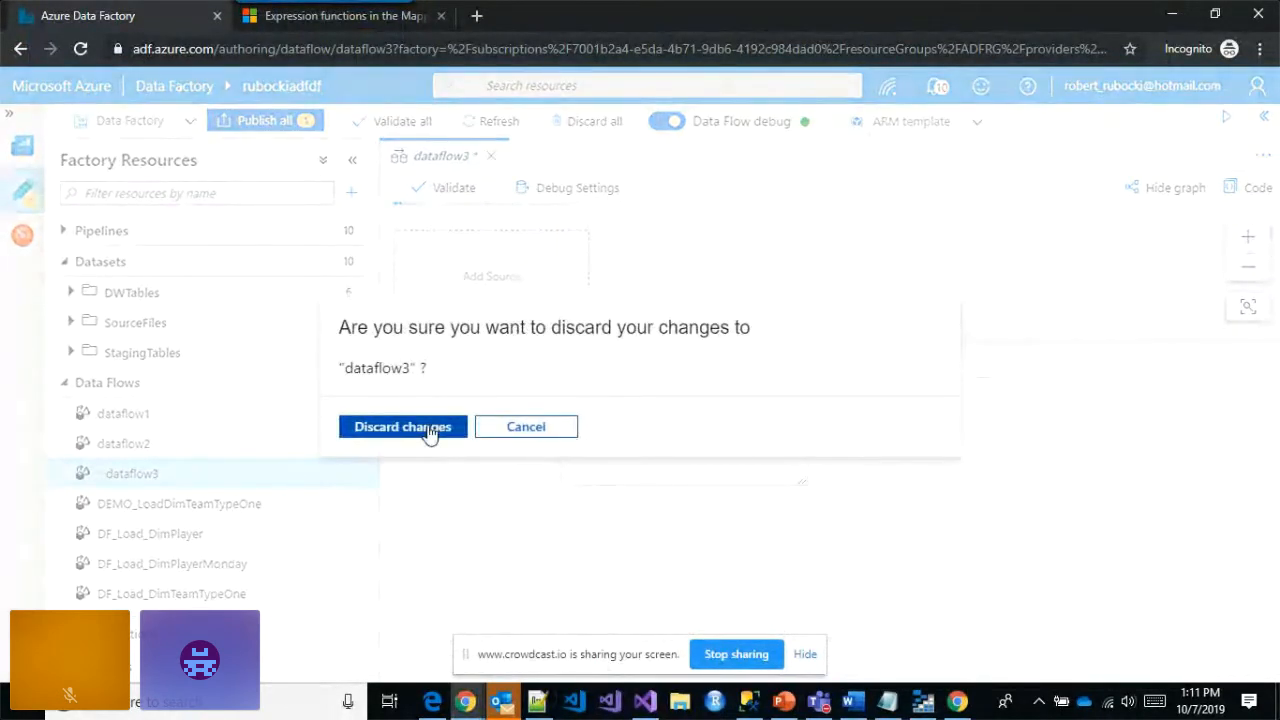
left_click(430, 428)
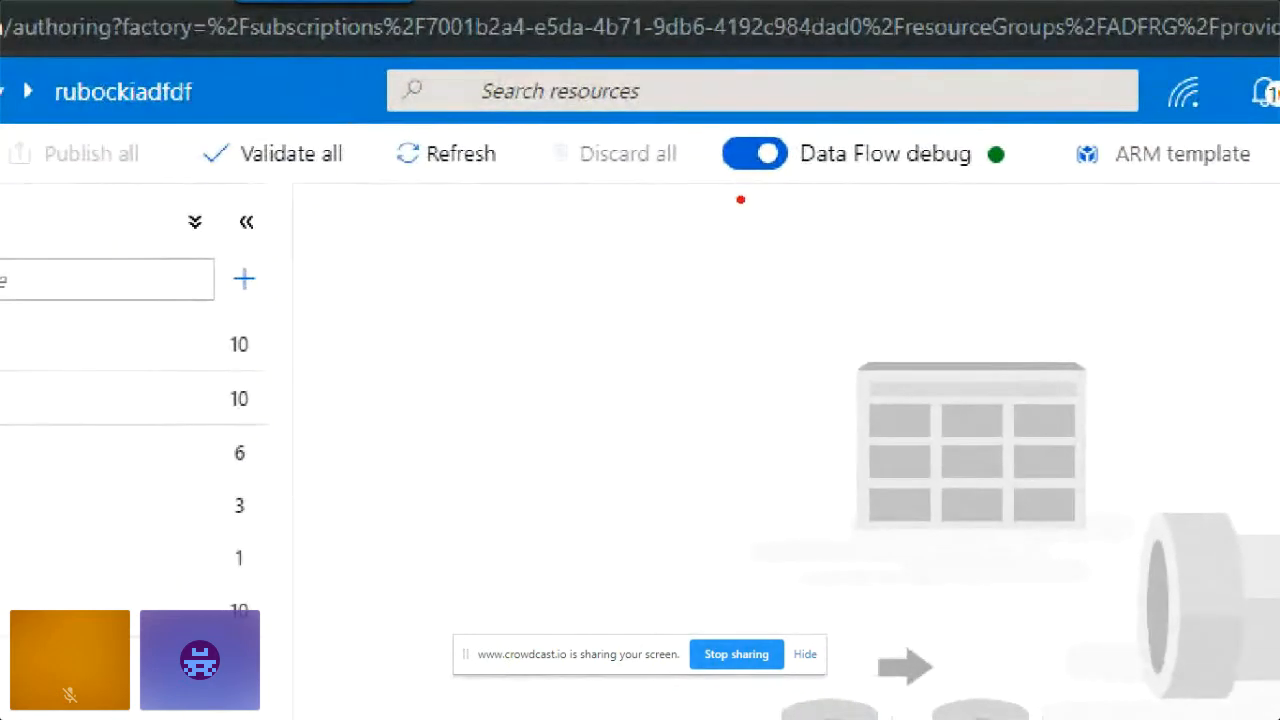
mouse_move(740, 175)
left_mouse_down()
mouse_move(690, 330)
mouse_move(618, 370)
left_mouse_up()
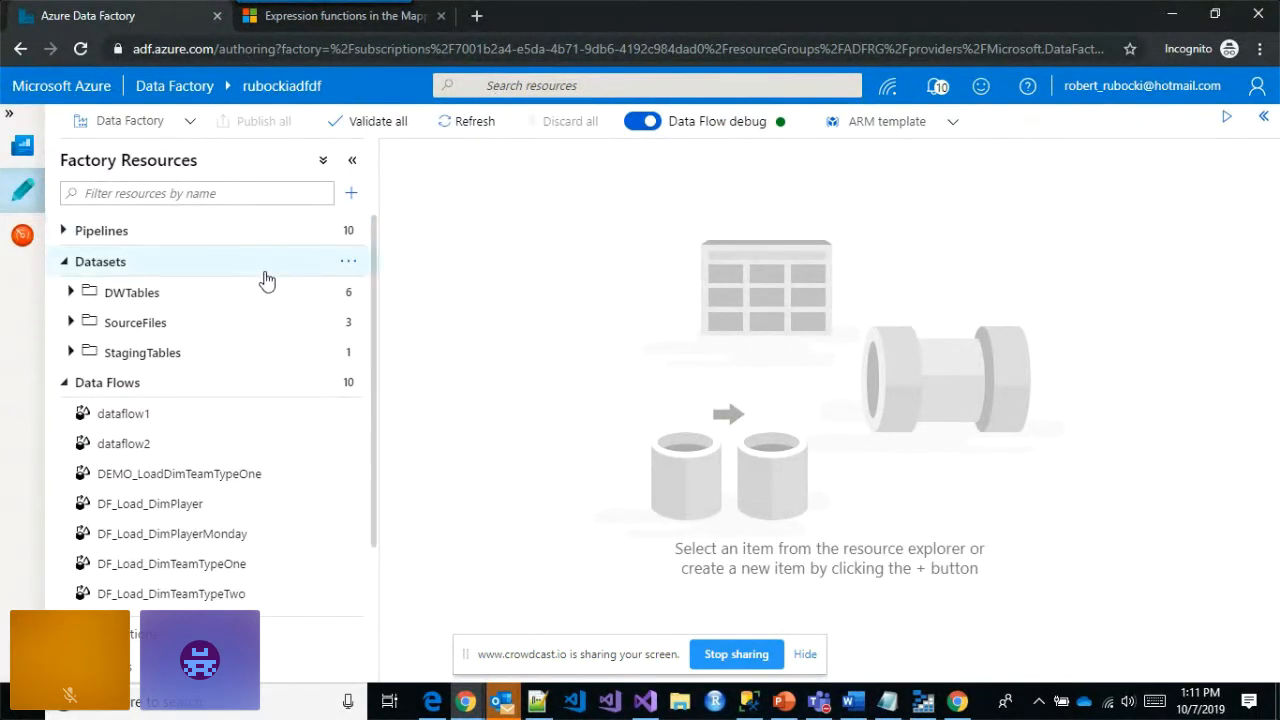
- Switch to SQL Server Management Studio, run the SELECT * query on dwdf.DimPlayer, and examine the PlayerKey, PlayerName and Type1RecordHash columns
left_click(747, 704)
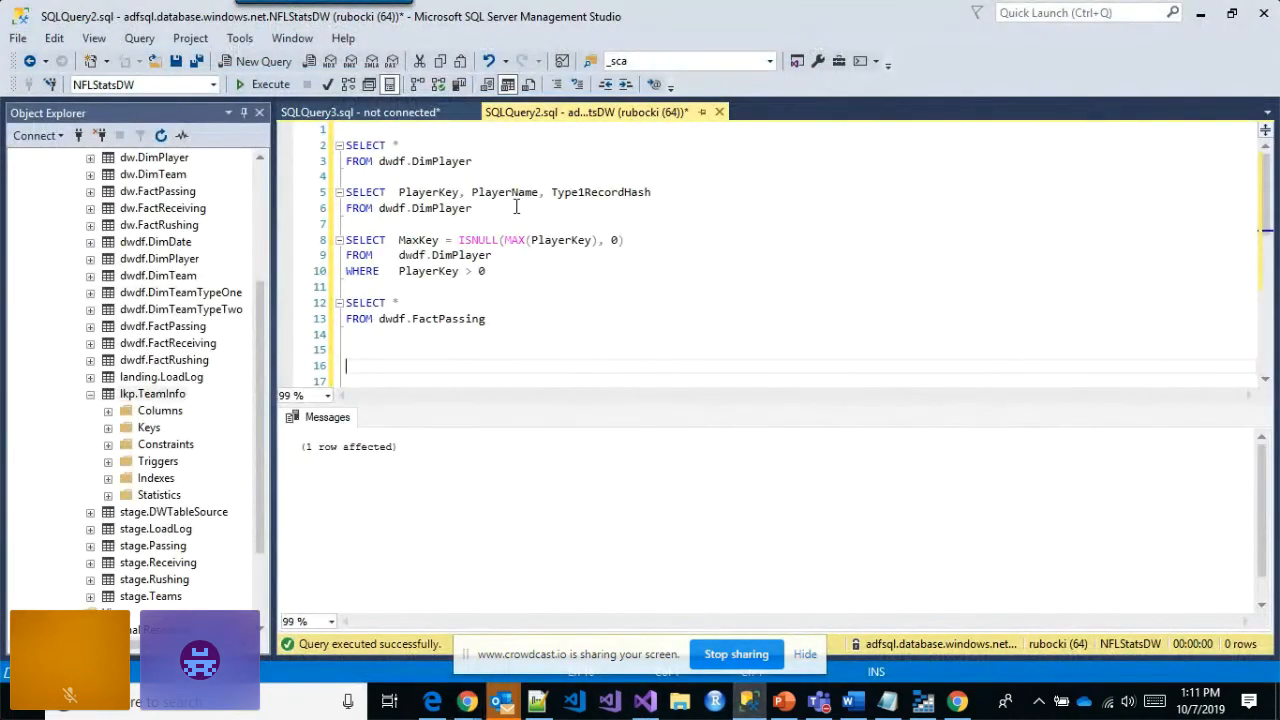
left_click_drag(471, 161, 345, 145)
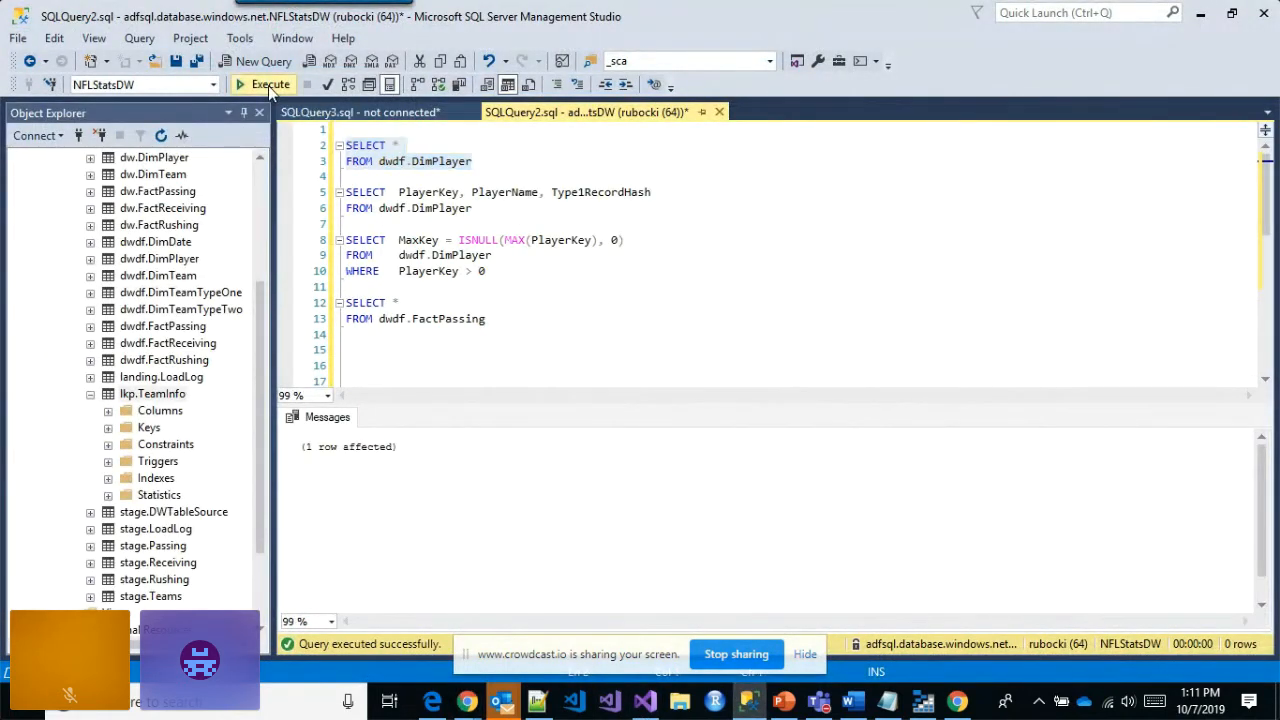
left_click(268, 85)
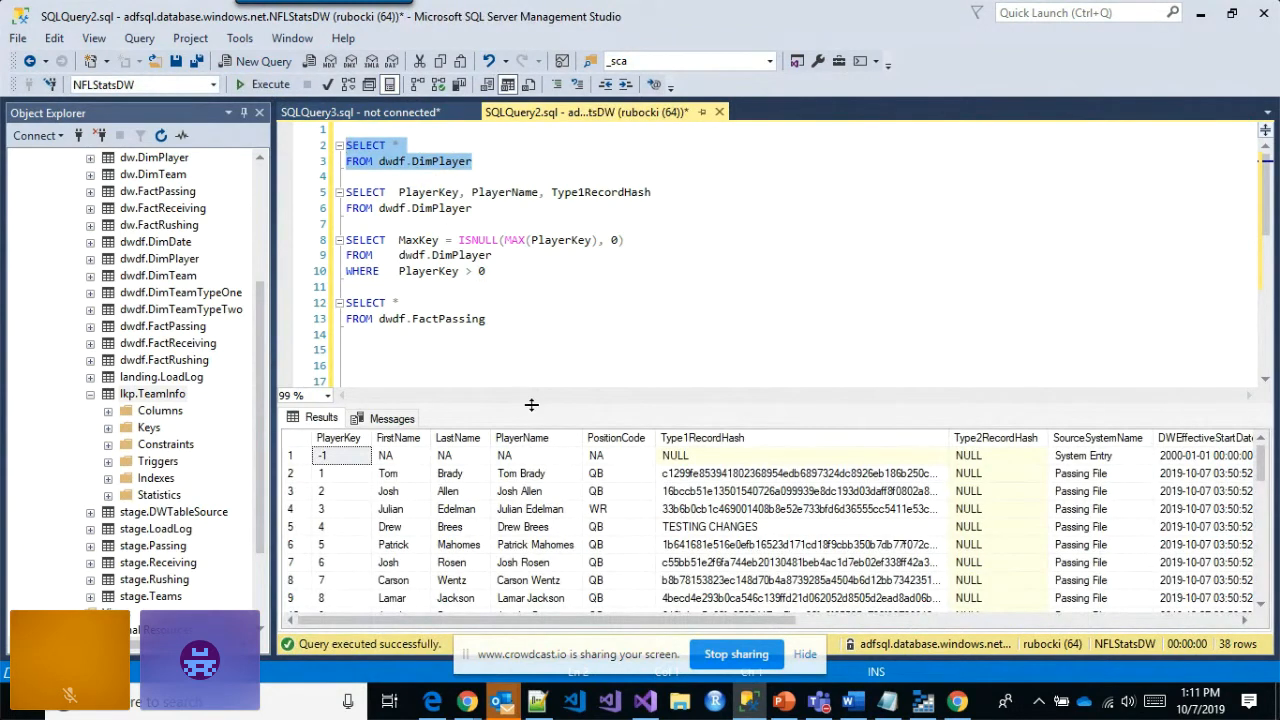
left_click_drag(531, 404, 531, 210)
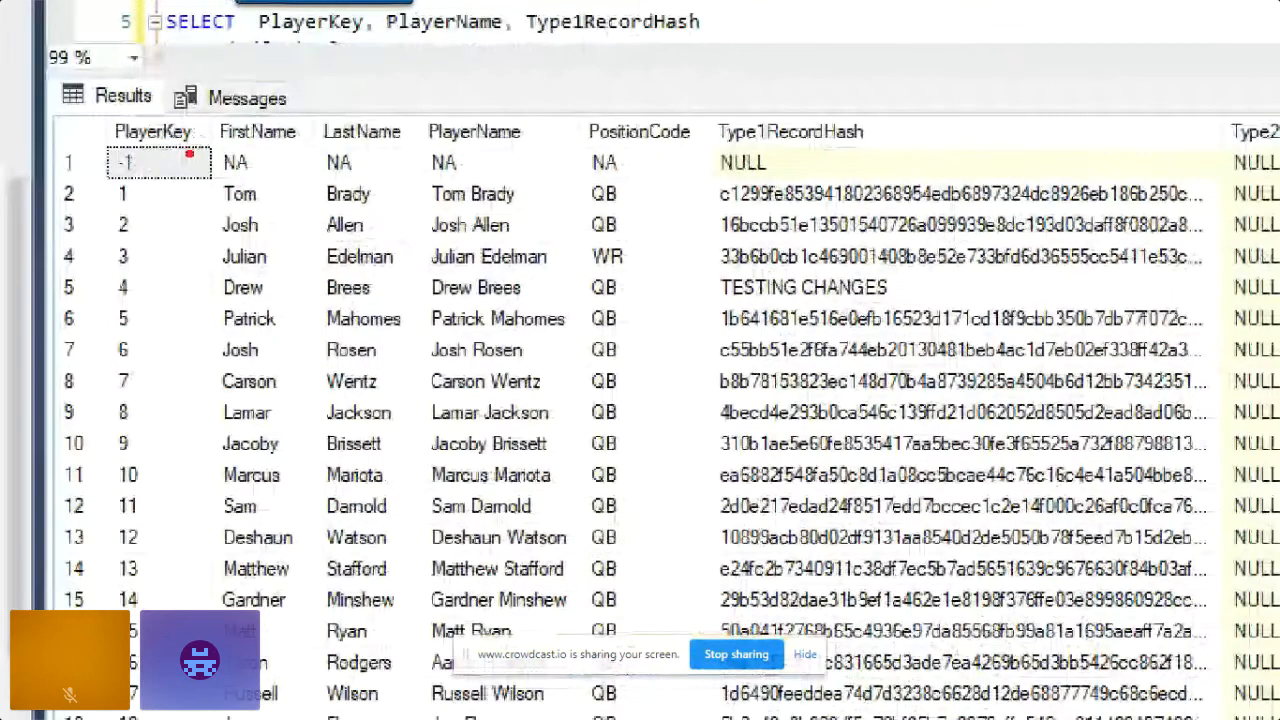
left_click_drag(190, 154, 204, 206)
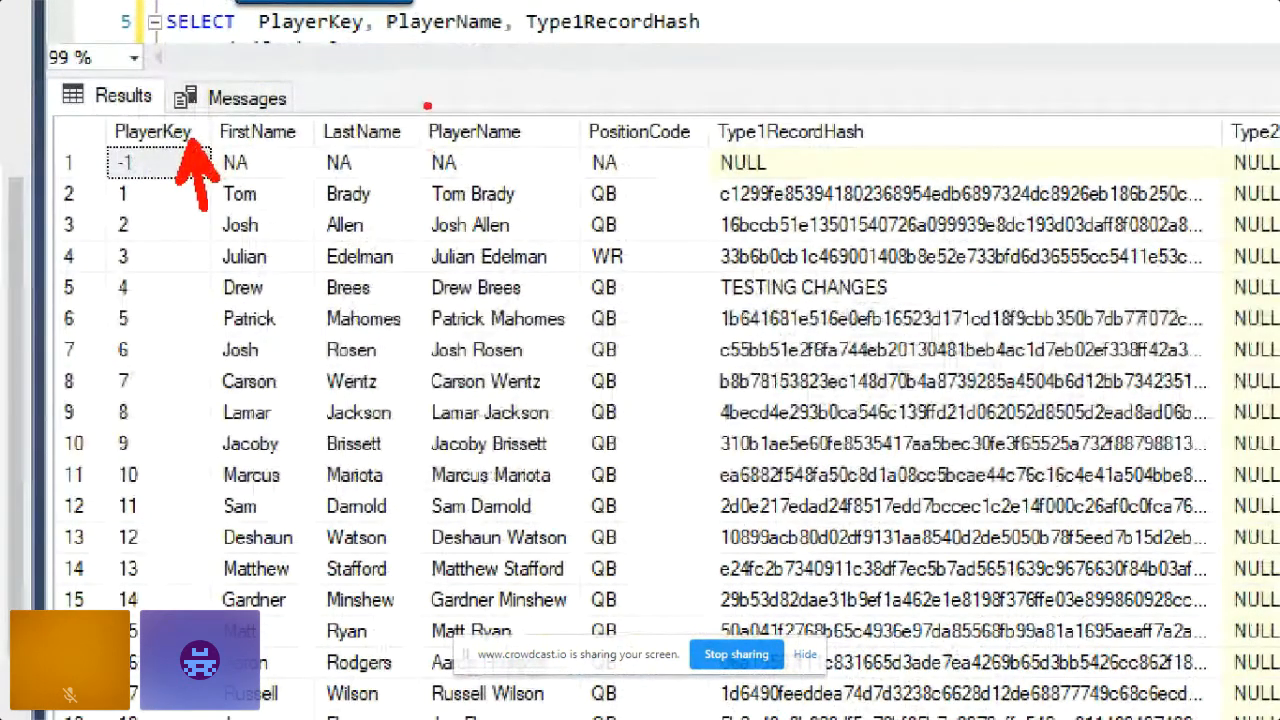
mouse_move(401, 106)
left_mouse_down()
mouse_move(505, 160)
mouse_move(531, 157)
left_mouse_up()
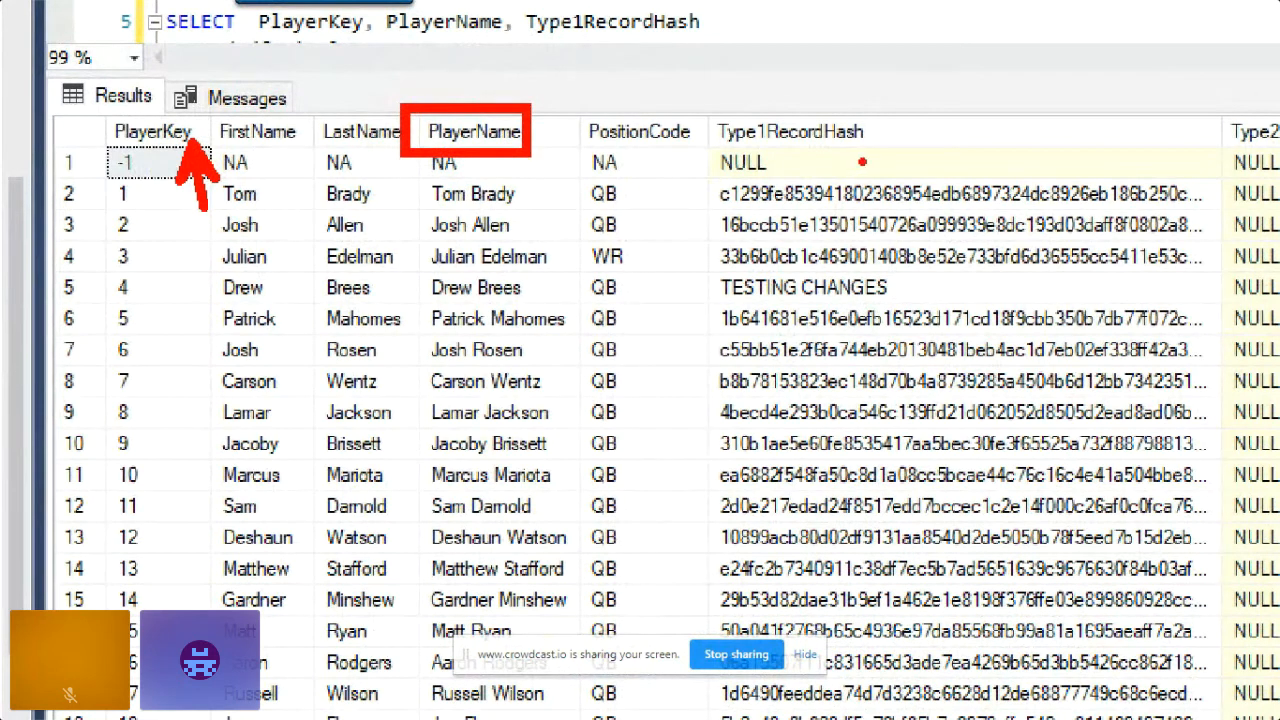
left_click_drag(813, 108, 862, 6)
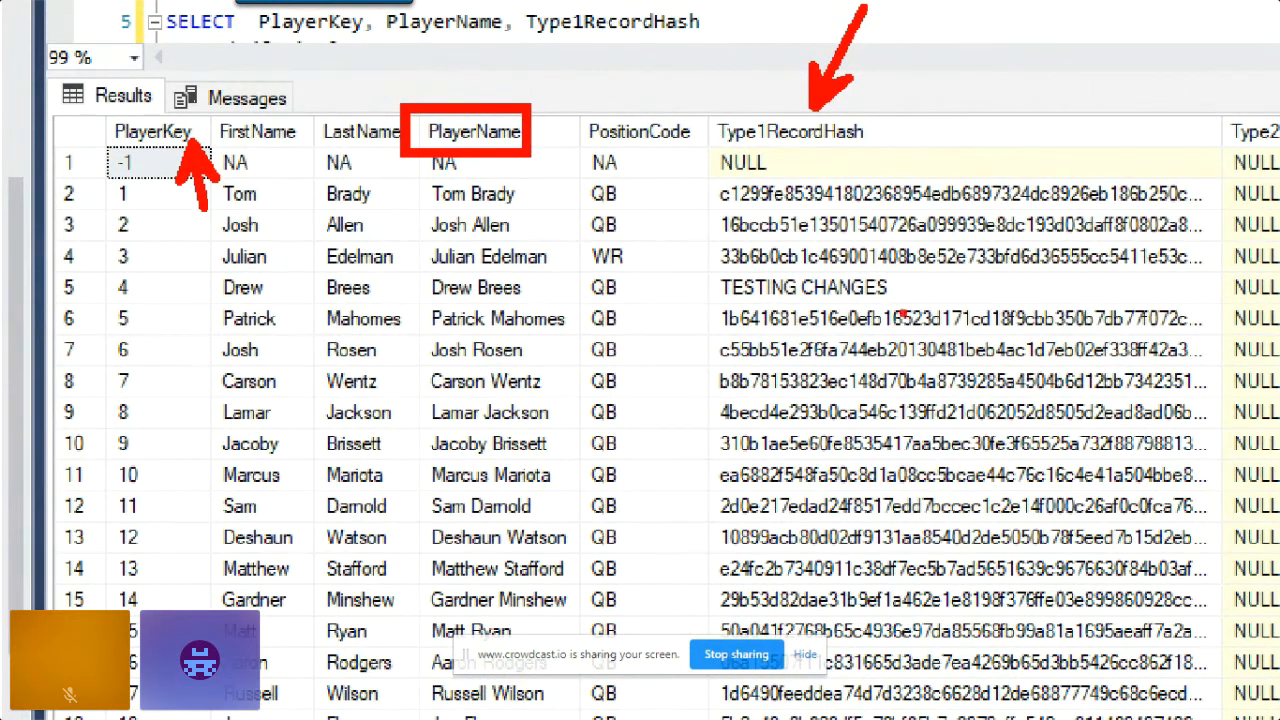
mouse_move(890, 298)
left_mouse_down()
mouse_move(926, 338)
mouse_move(995, 358)
left_mouse_up()
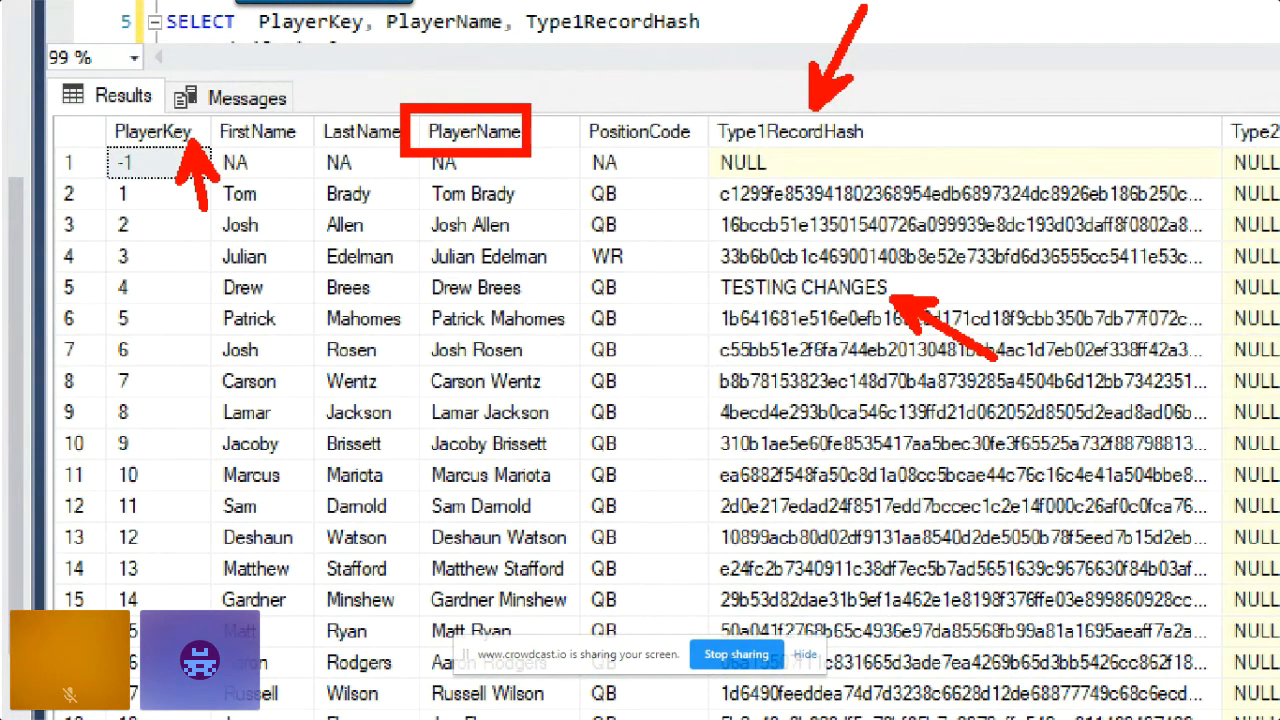
key("Escape")
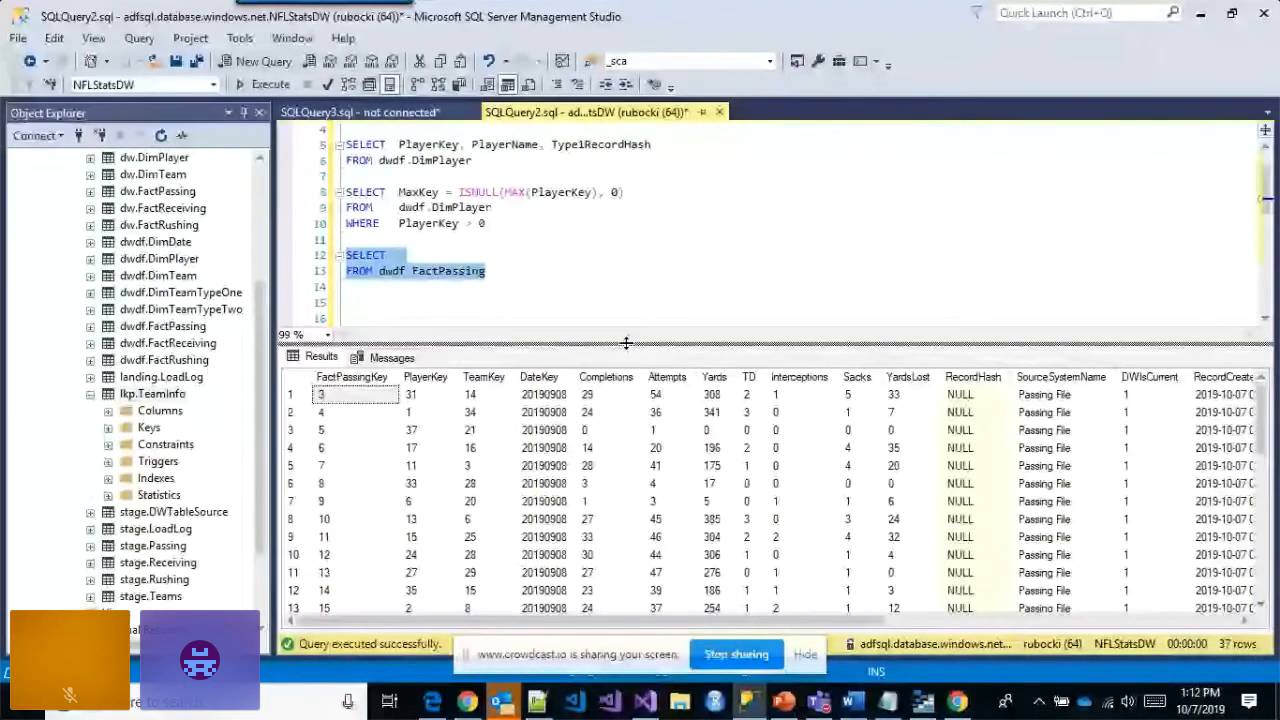
- Enlarge the dwdf.FactPassing query results and examine the FactPassingKey, PlayerKey, TeamKey and DateKey columns
left_click_drag(626, 343, 631, 200)
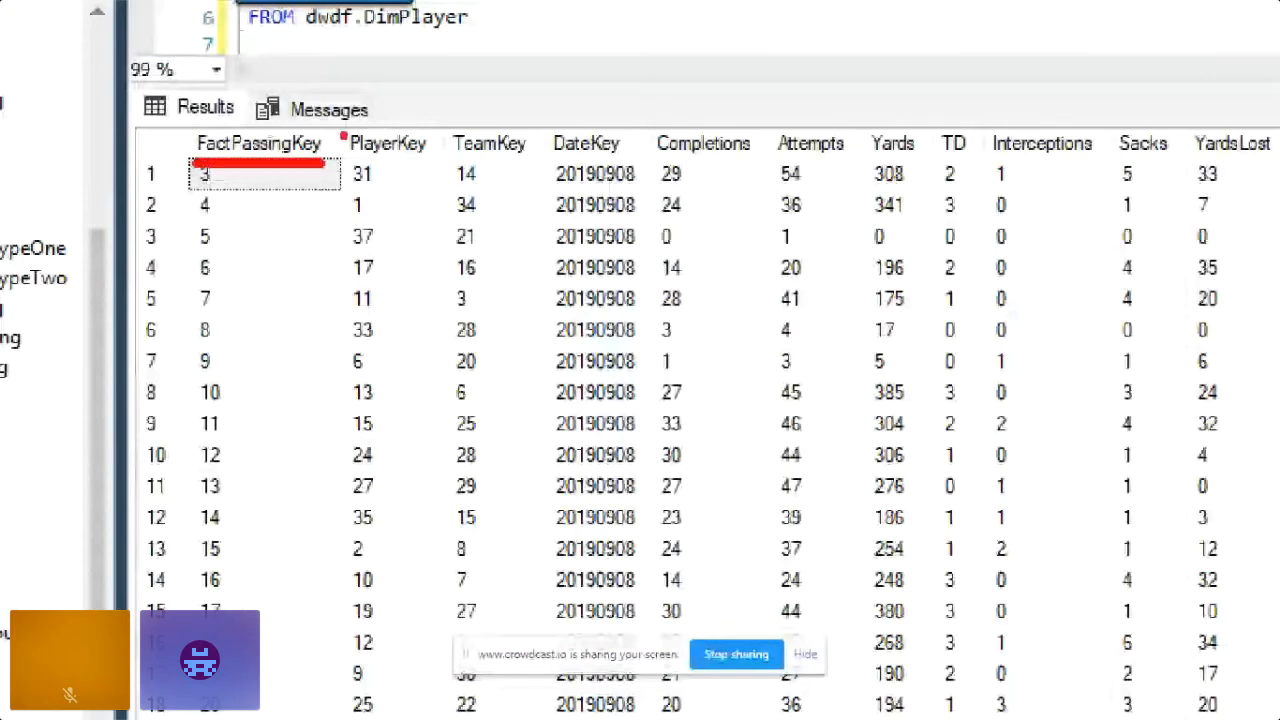
left_click_drag(340, 112, 625, 158)
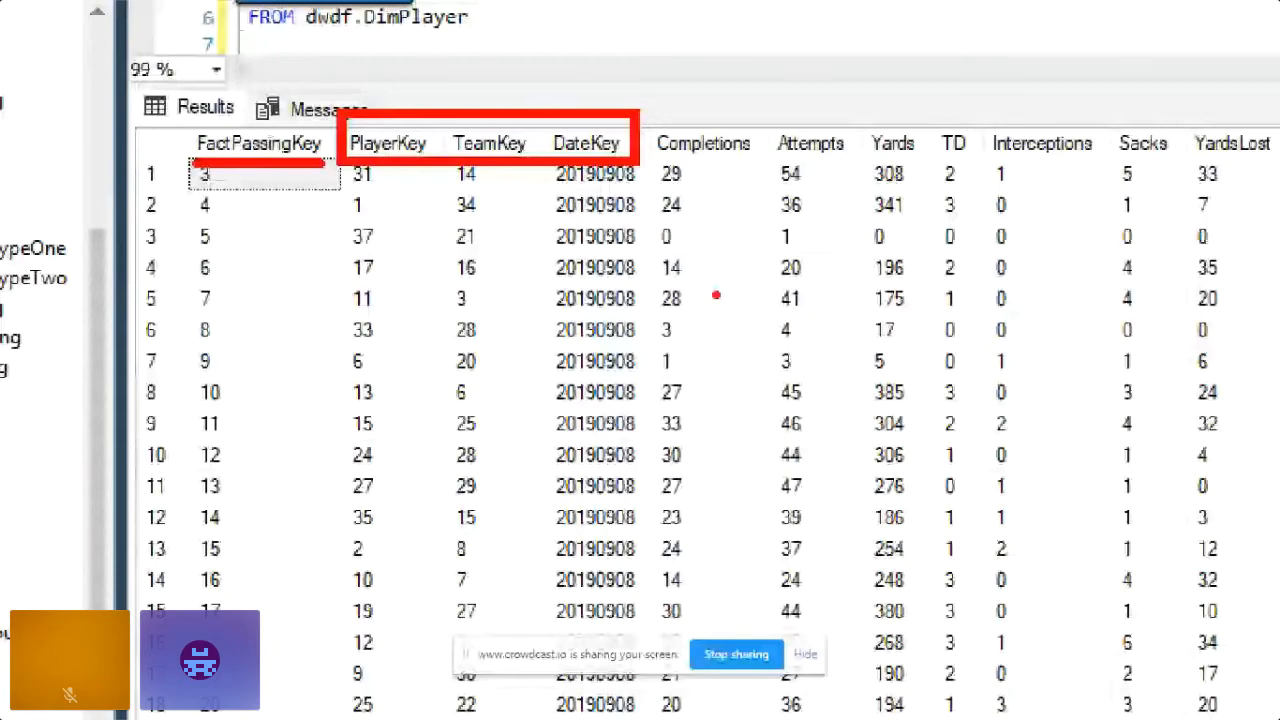
key("Escape")
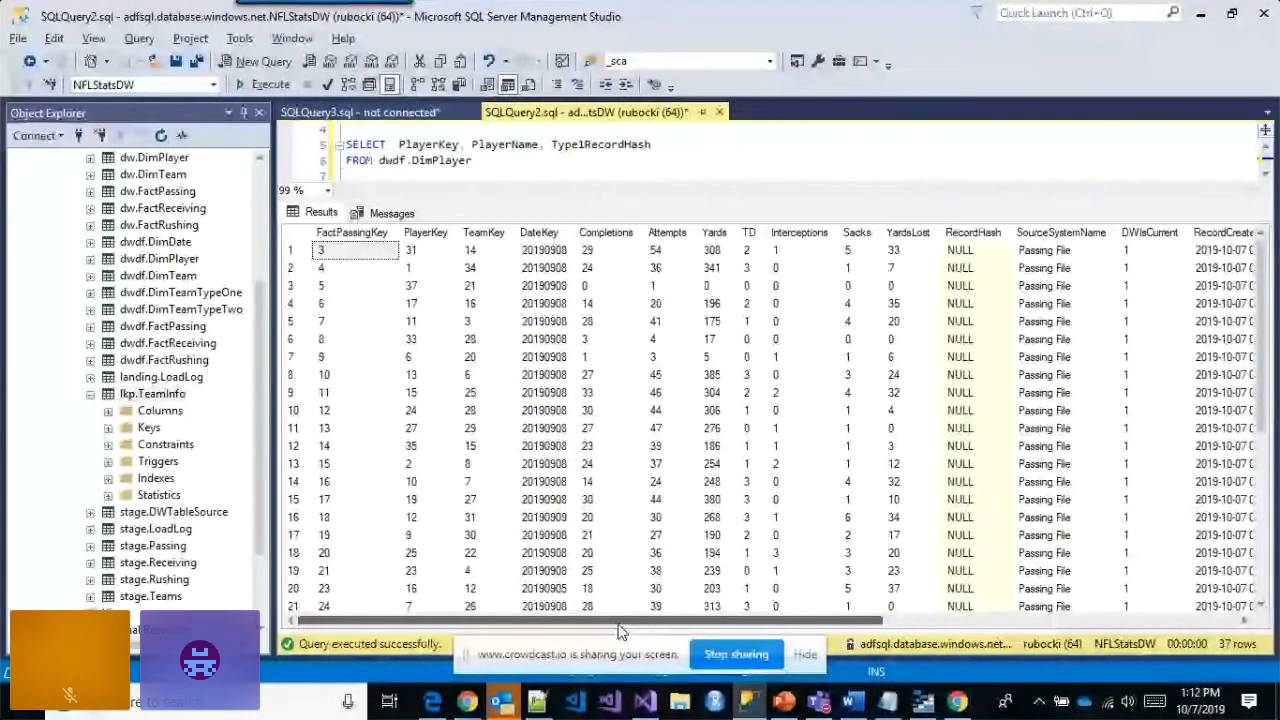
- Switch back to Azure Data Factory and open the AzureDateLake2_Passing dataset from the SourceFiles folder
key("alt+Tab")
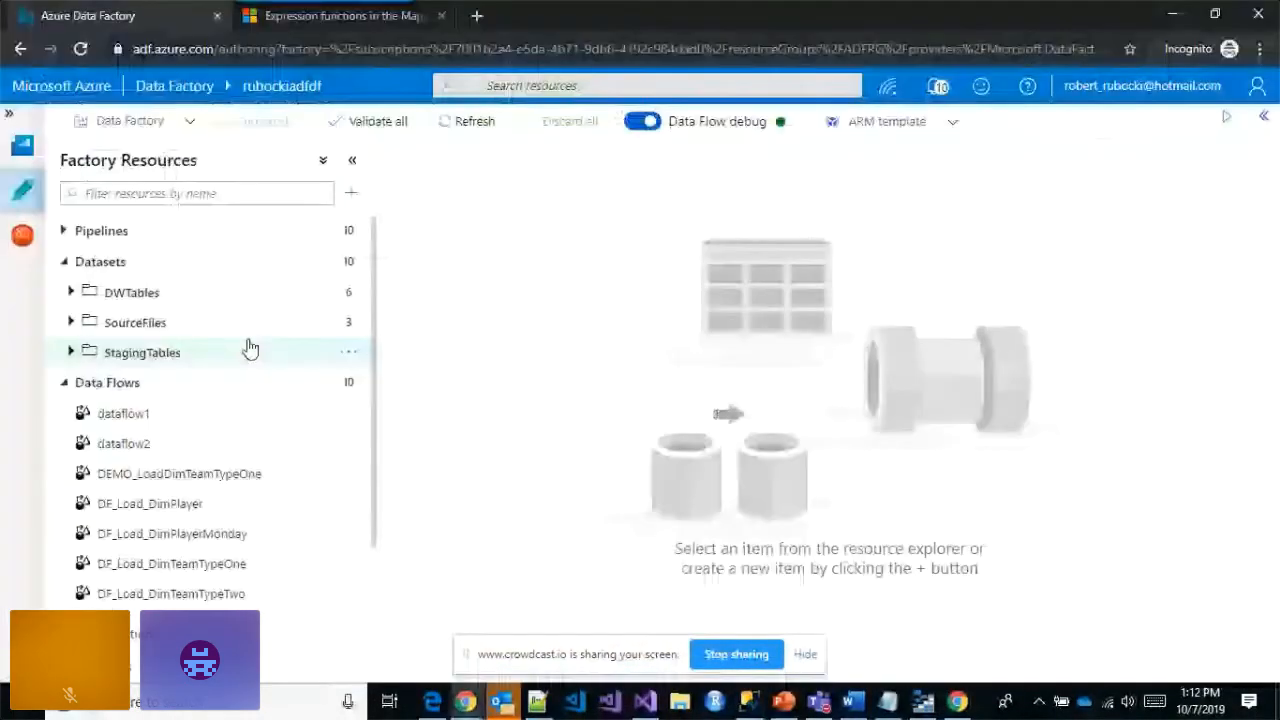
left_click(70, 324)
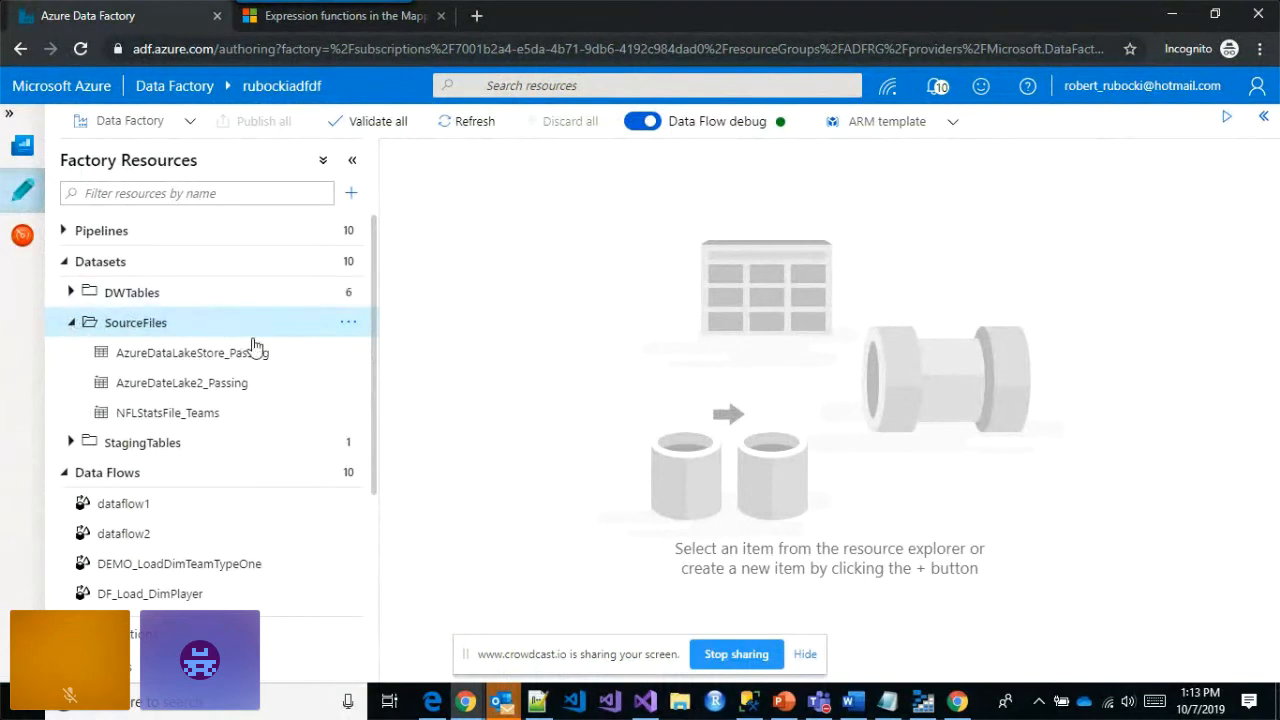
left_click(268, 390)
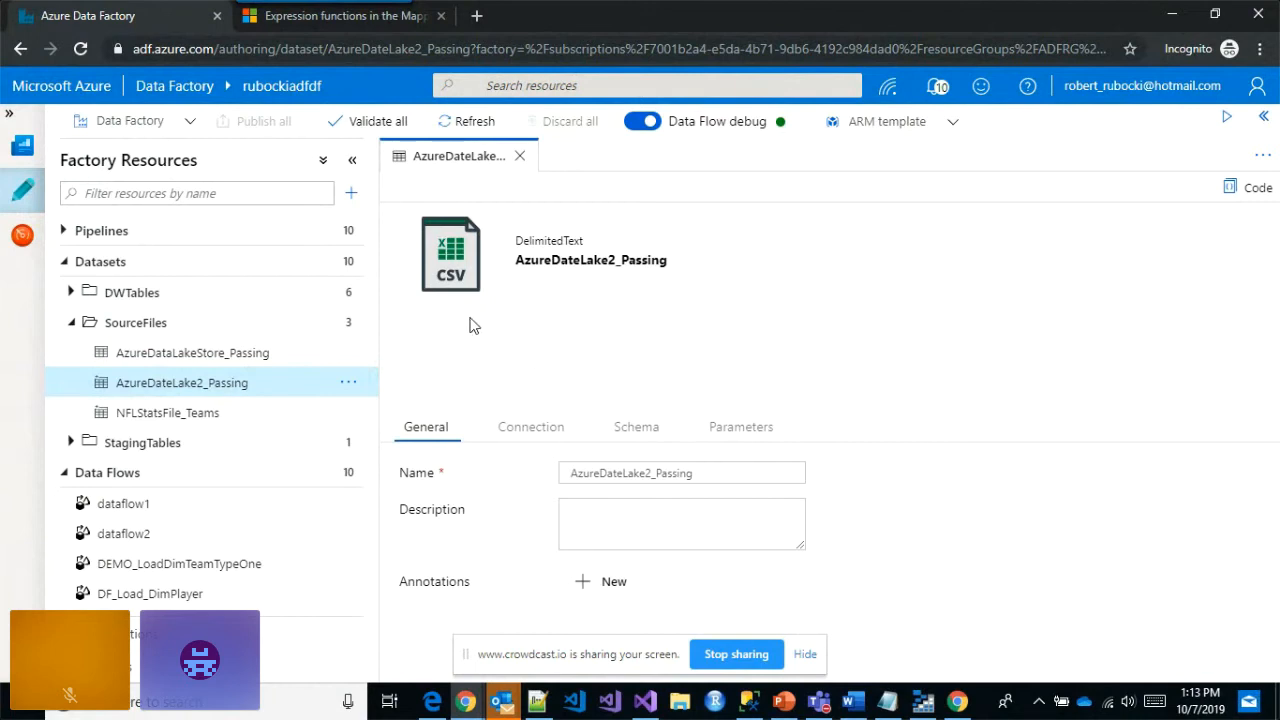
- Collapse the SourceFiles folder and expand DWTables to review the DimPlayer, FactPassing, DimTeam and DimDate datasets
left_click(71, 323)
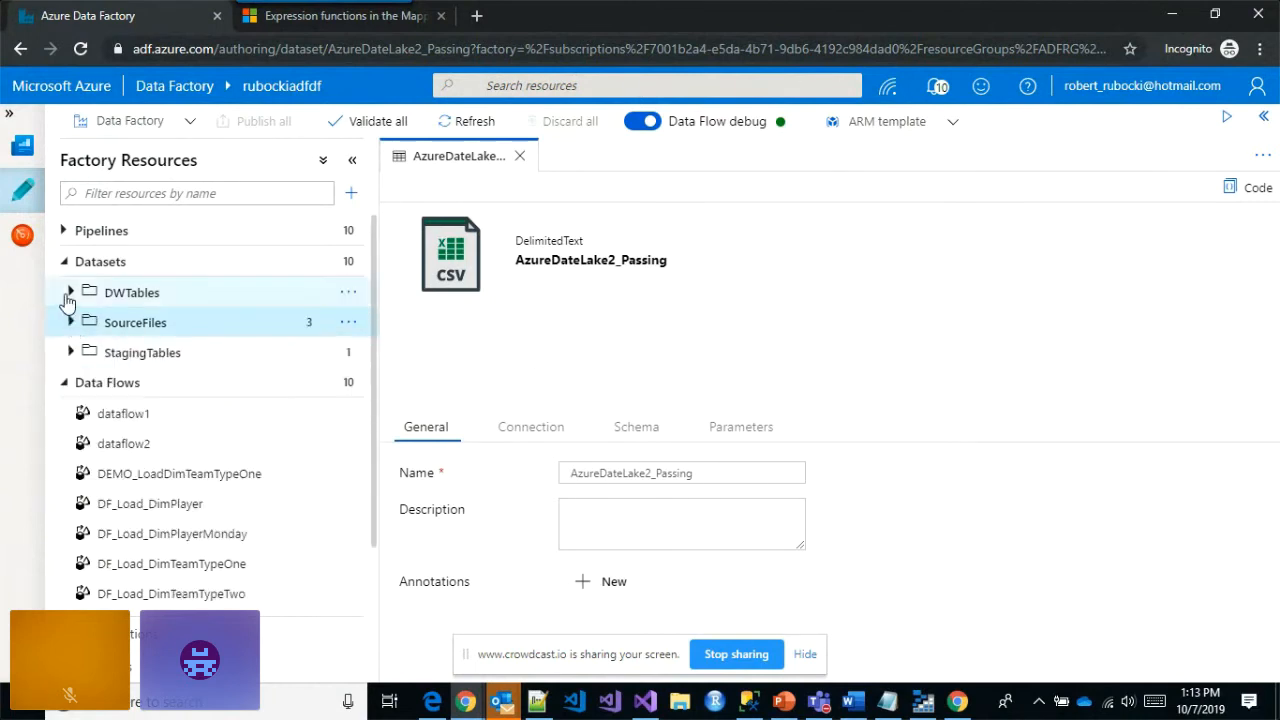
left_click(71, 293)
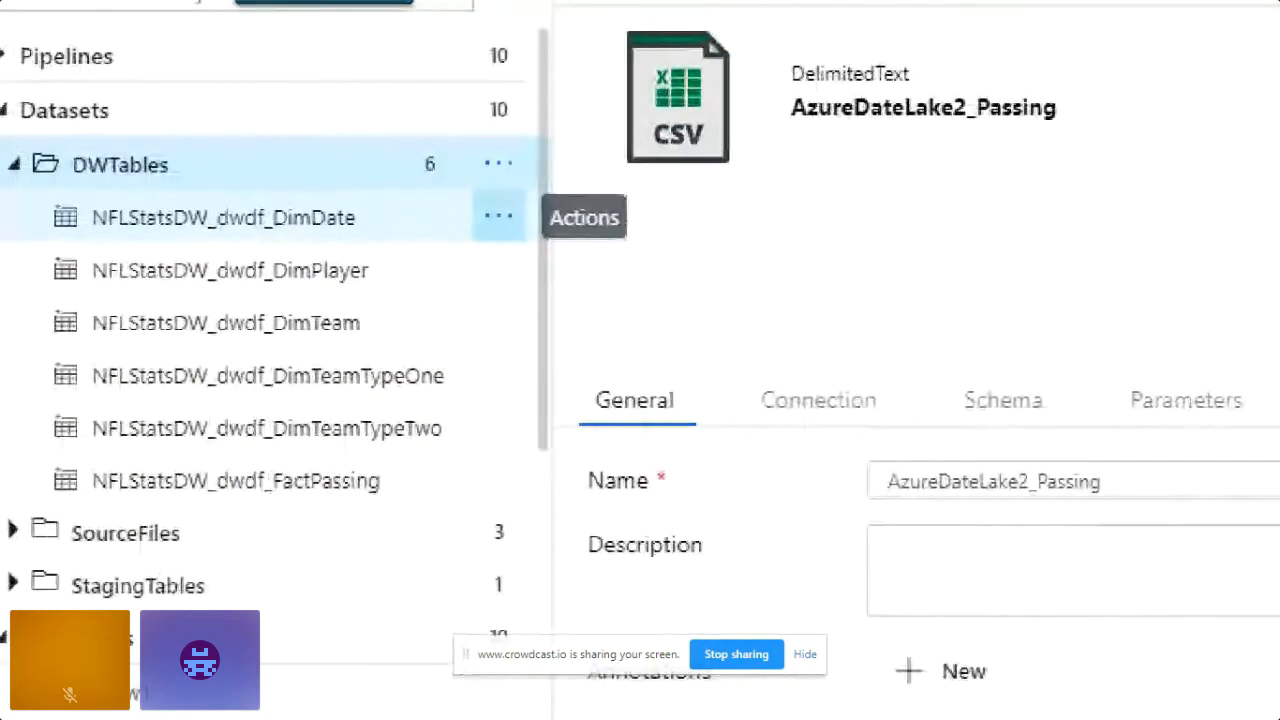
left_click_drag(372, 268, 535, 237)
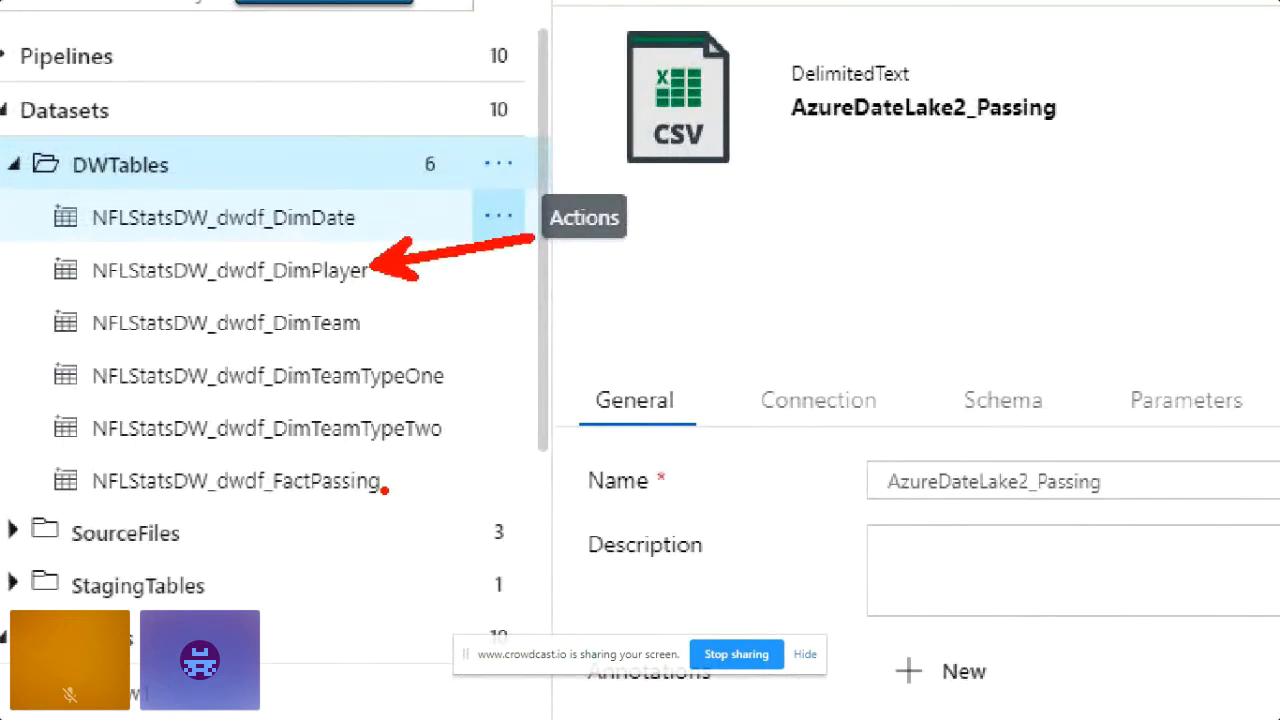
mouse_move(383, 488)
left_mouse_down()
mouse_move(430, 540)
mouse_move(523, 523)
left_mouse_up()
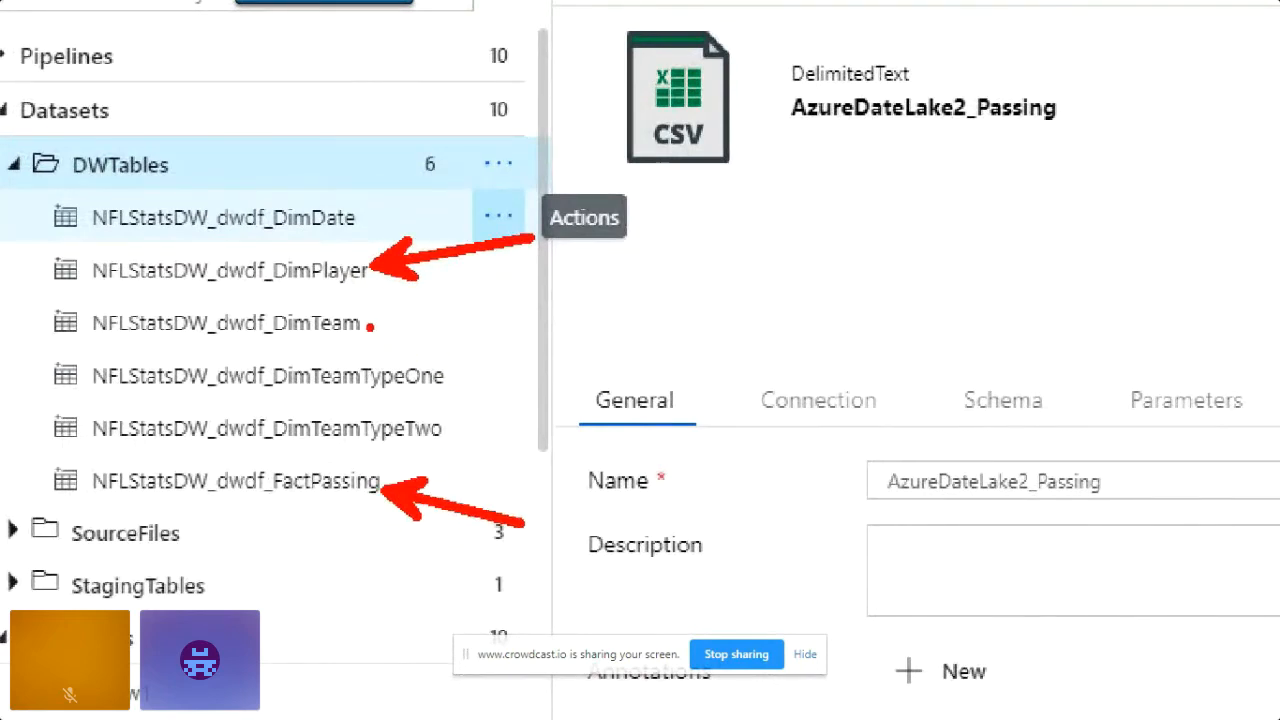
left_click_drag(367, 324, 399, 321)
left_click(362, 216)
key("Escape")
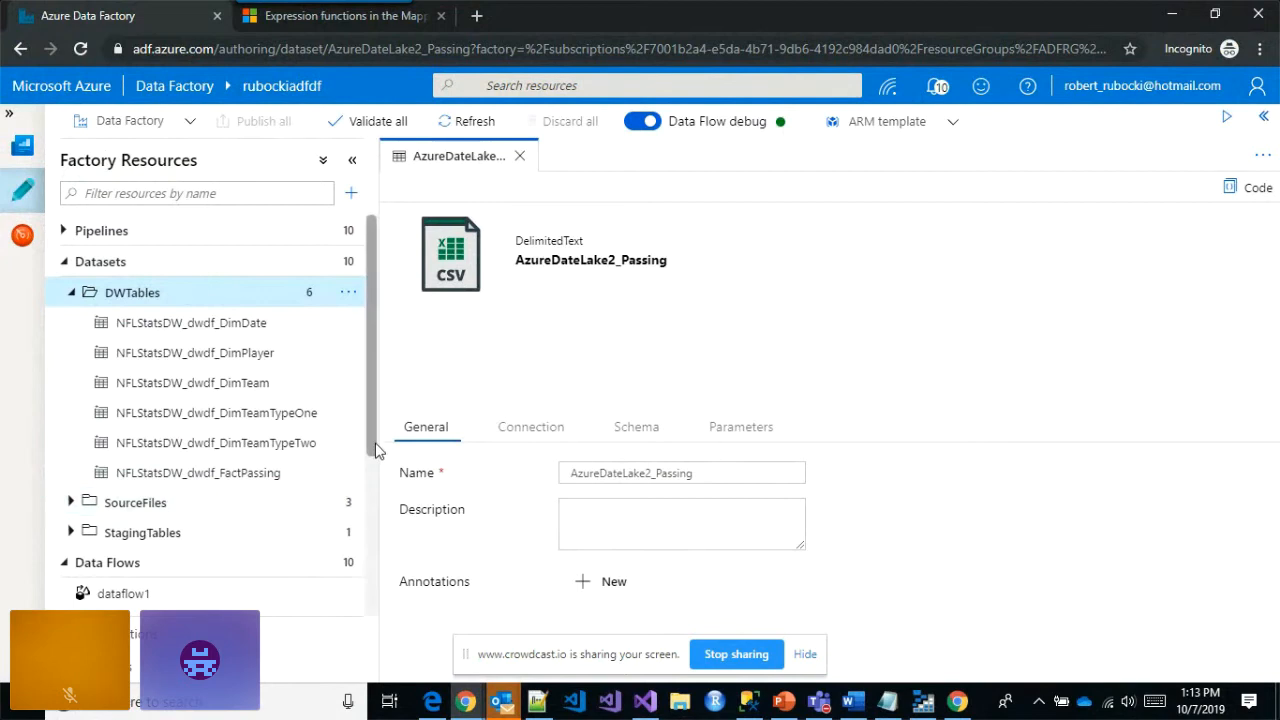
- Create a new data flow named DEMO_Load_DimPlayer and enlarge its design canvas
scroll(375, 450, "down", 2)
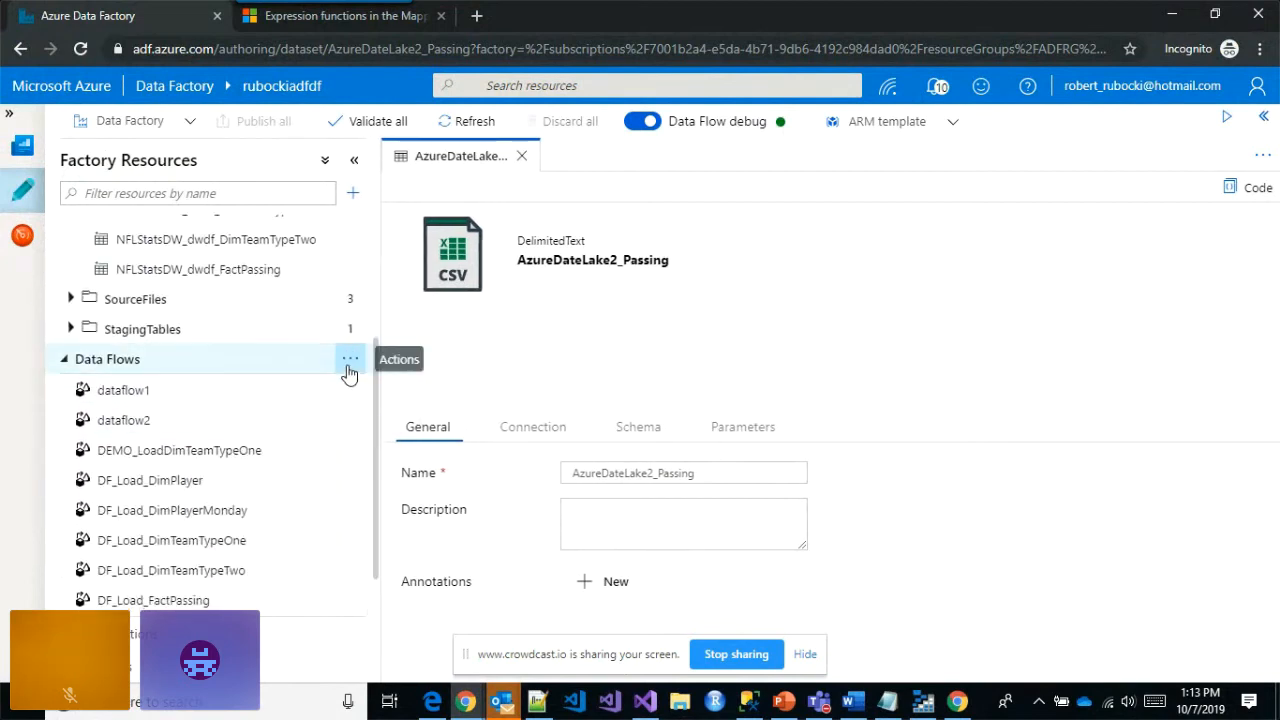
left_click(349, 362)
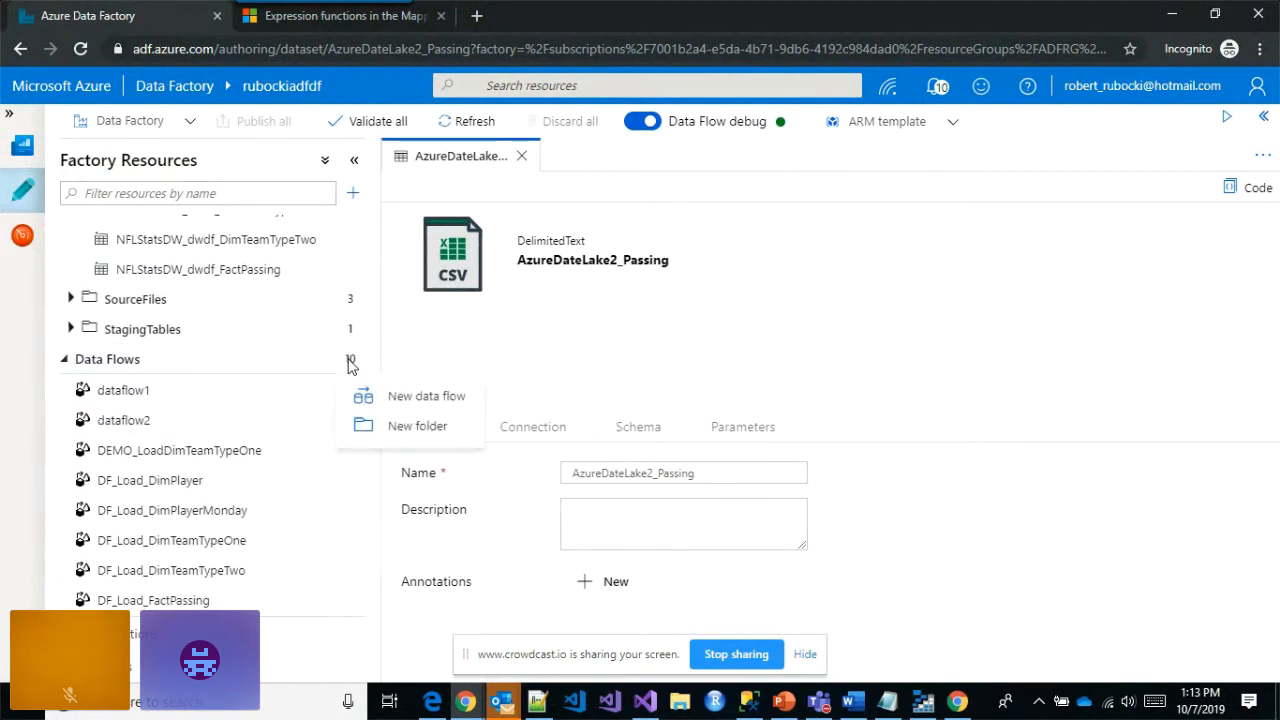
left_click(395, 402)
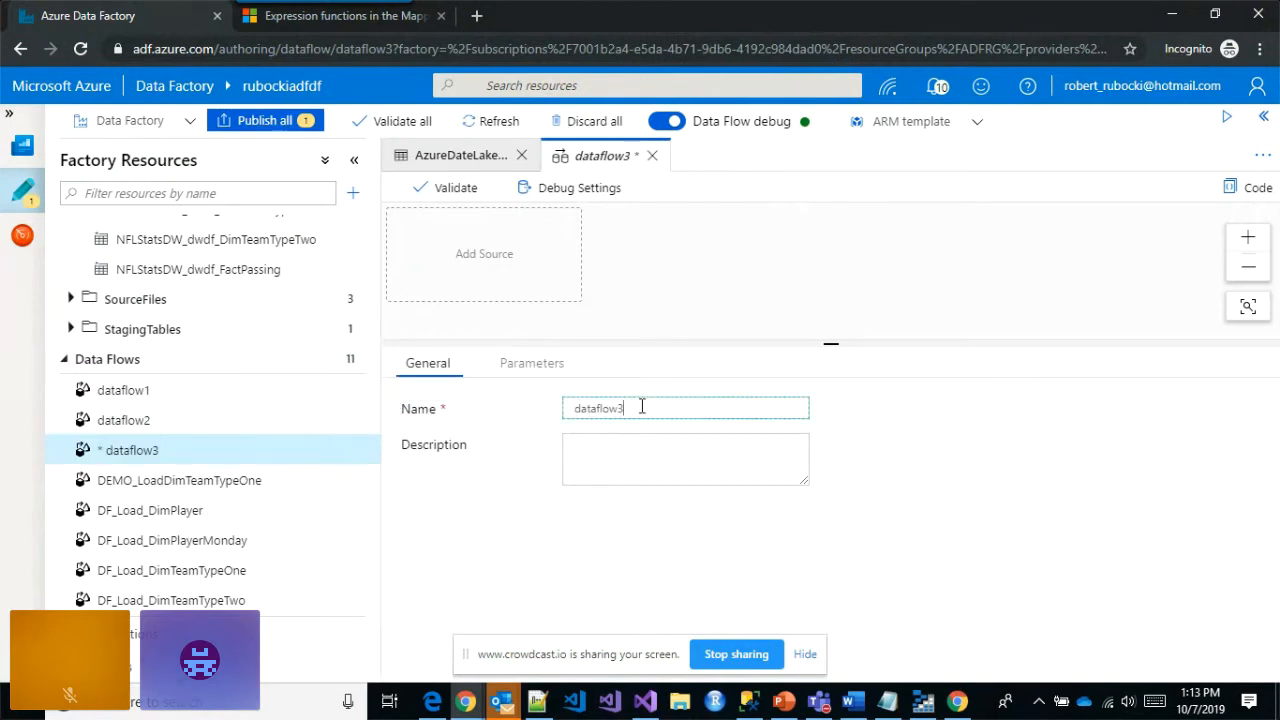
left_click_drag(643, 409, 447, 406)
type("DEMO_Load_D")
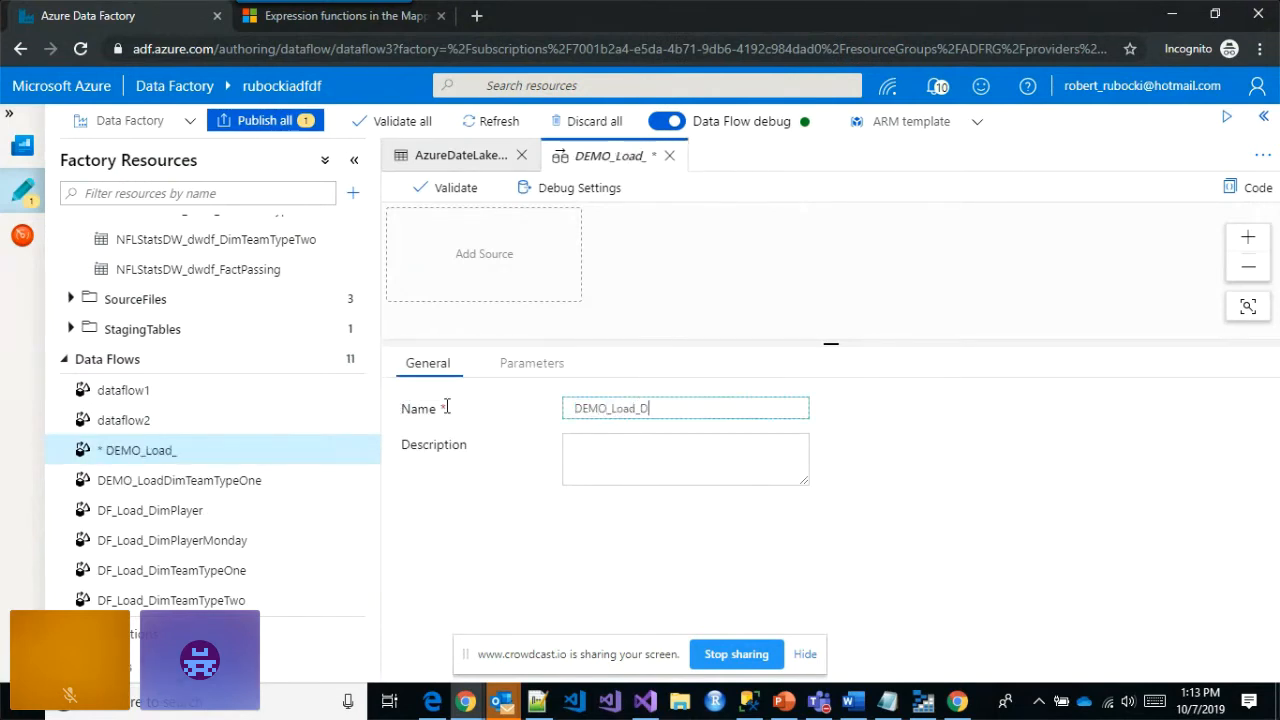
type("imPlayer")
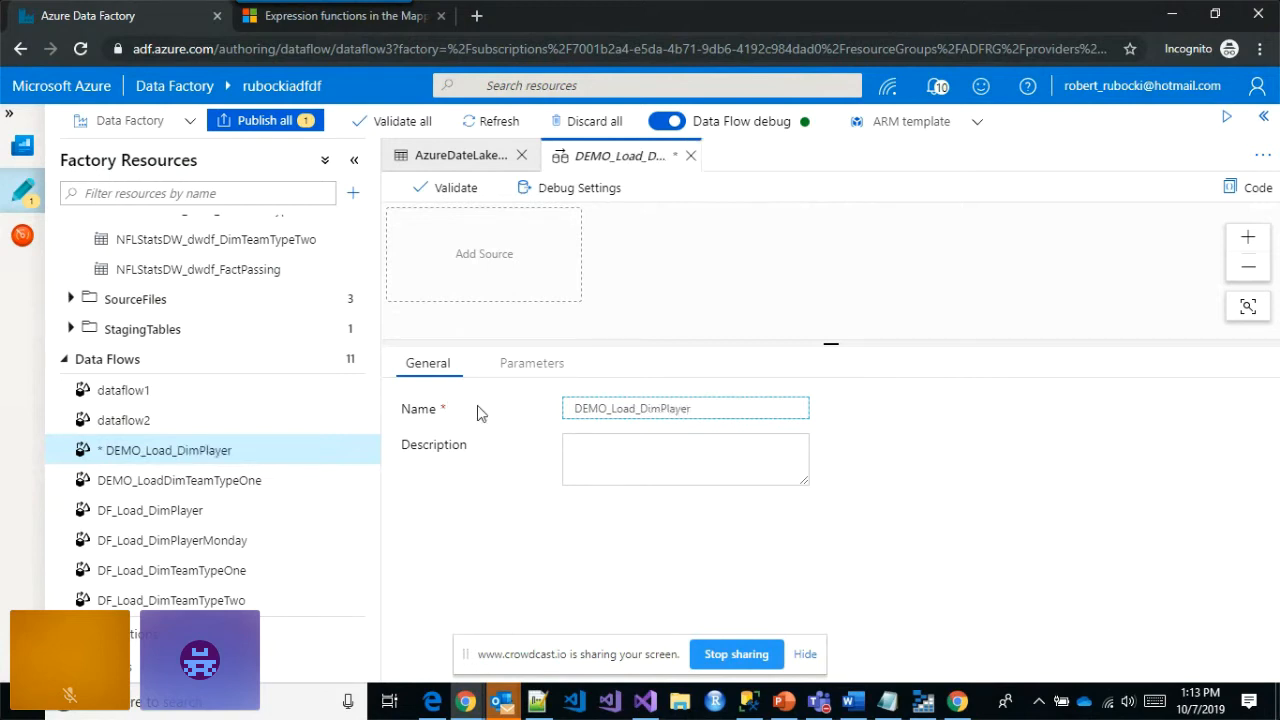
left_click(668, 328)
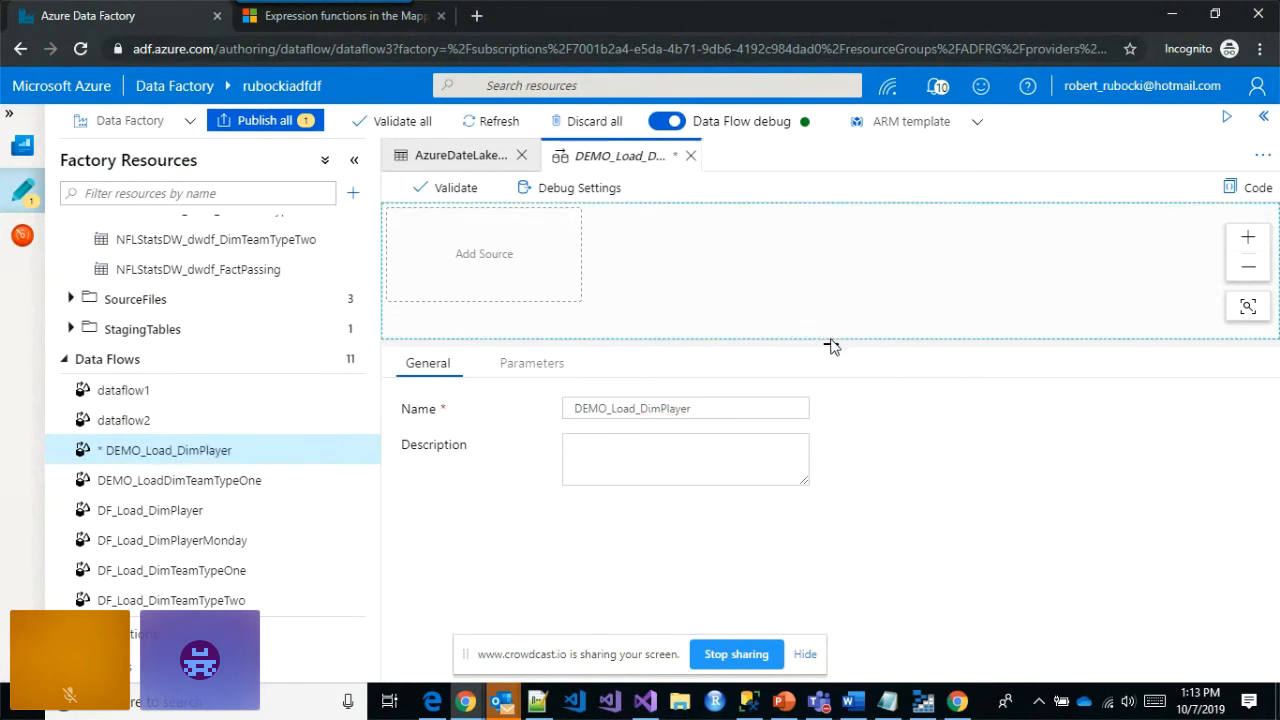
left_click_drag(831, 346, 830, 390)
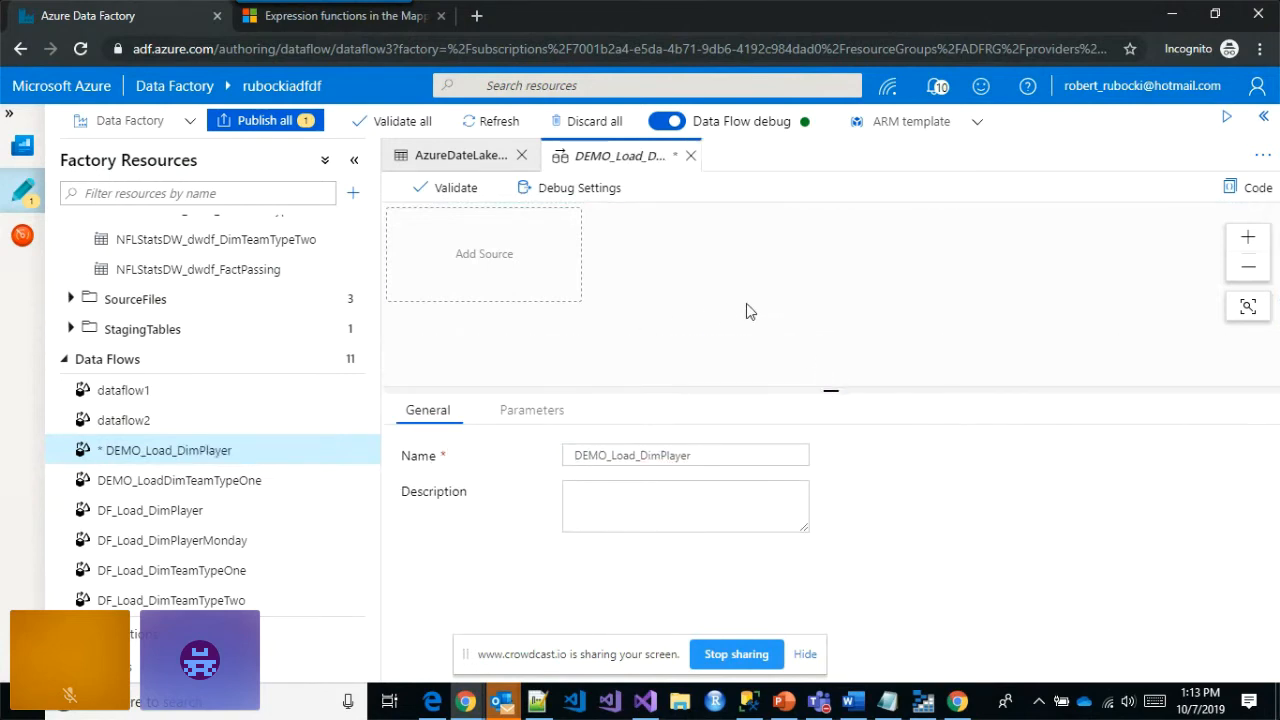
- Add a first source to the DEMO_Load_DimPlayer data flow
left_click(474, 264)
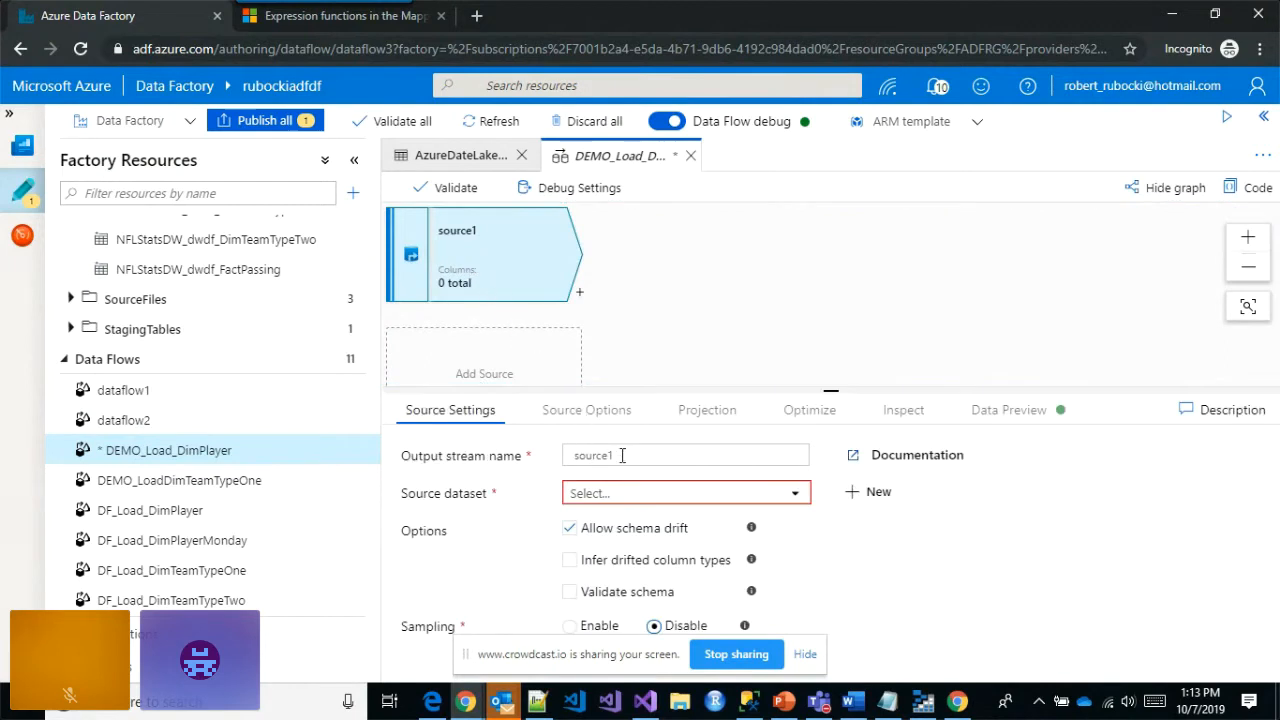
left_click_drag(622, 455, 493, 452)
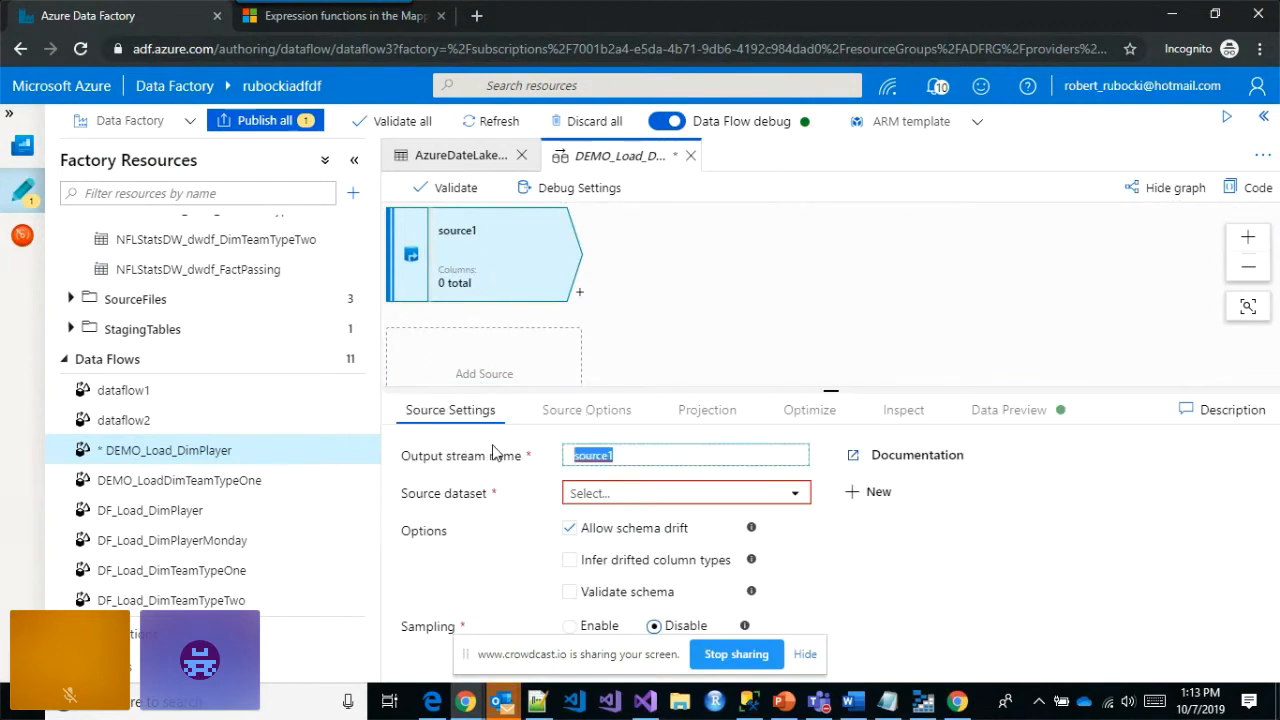
left_click(720, 334)
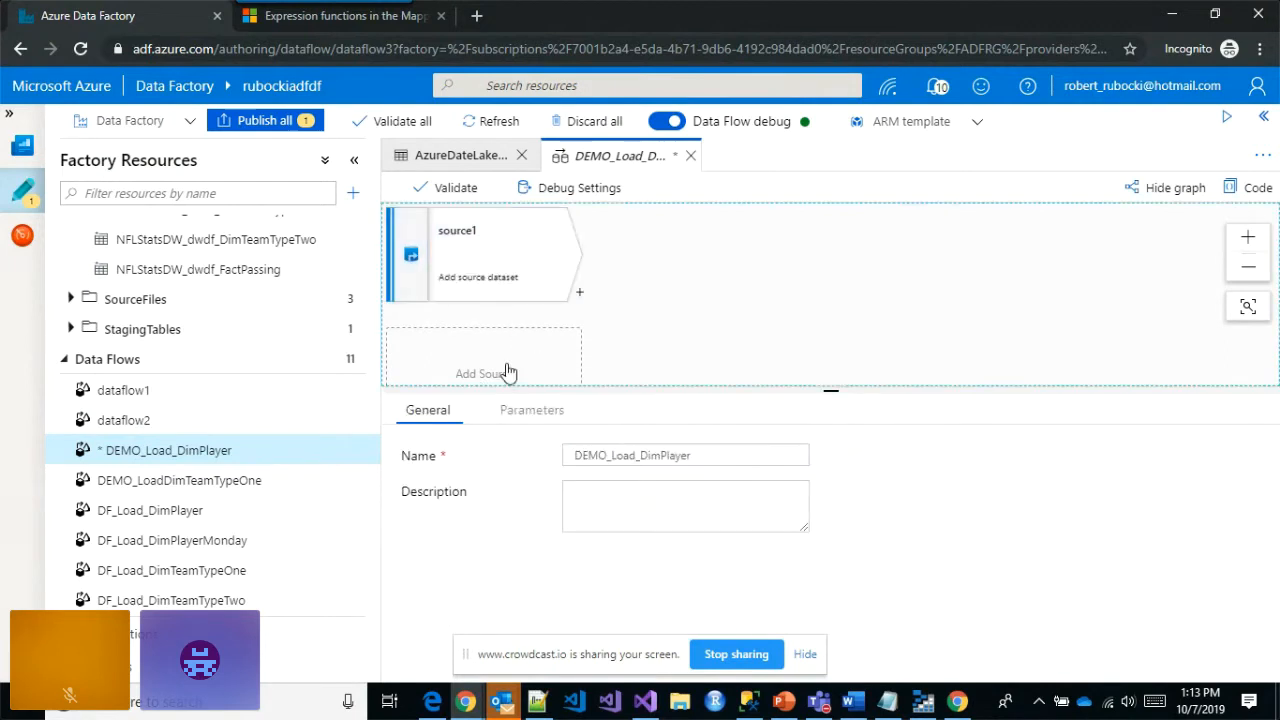
- Name the new source's output stream PassingFile and set its source dataset to AzureDateLake2_Passing
left_click(479, 263)
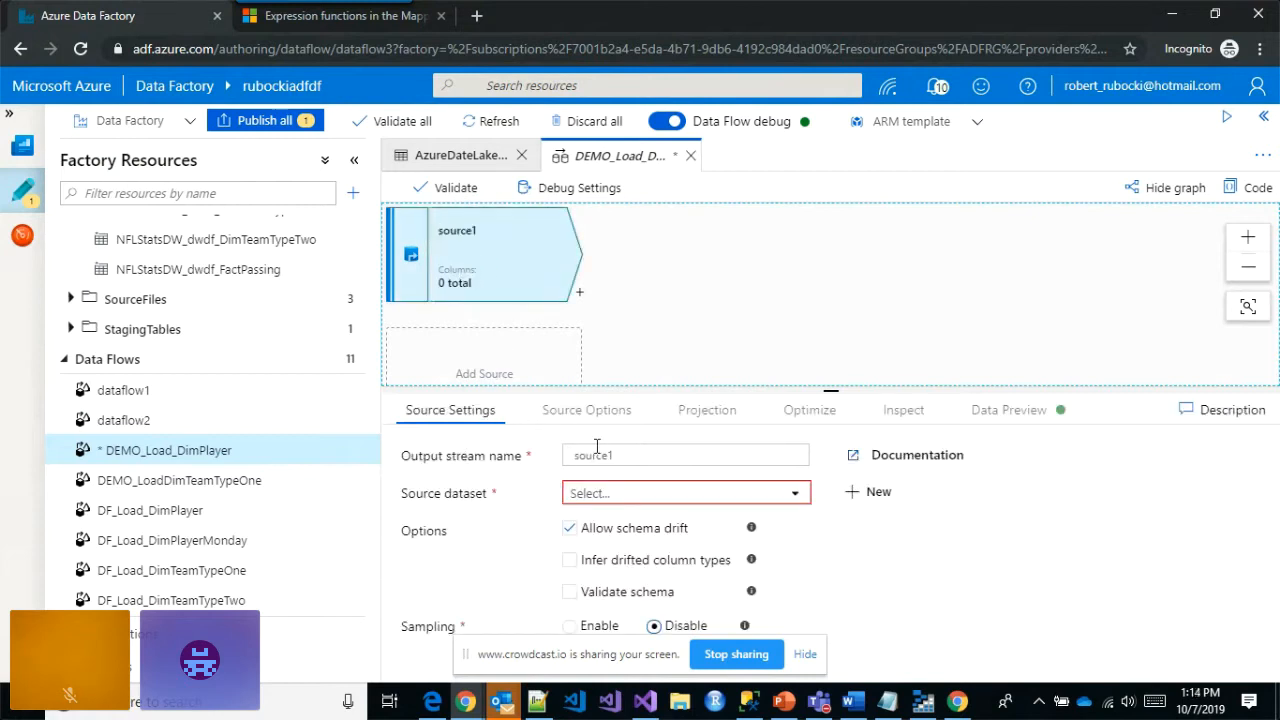
left_click_drag(620, 452, 513, 462)
type("PassingFile")
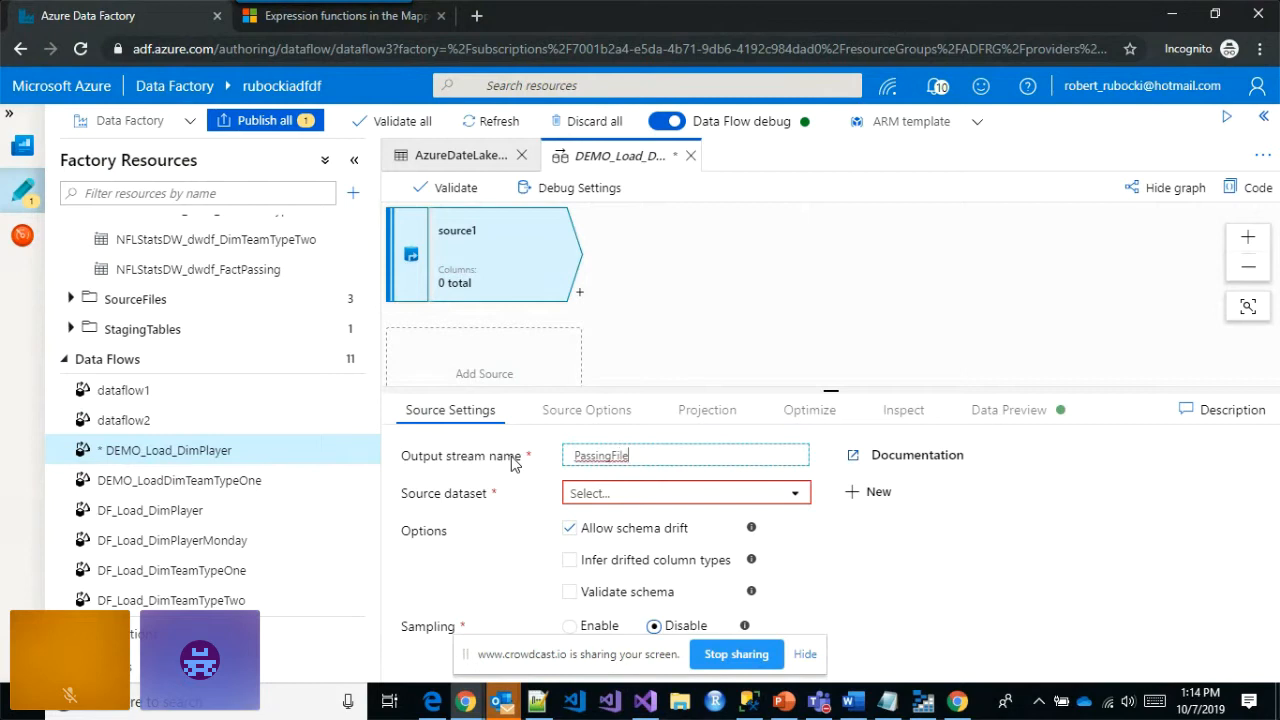
left_click(797, 500)
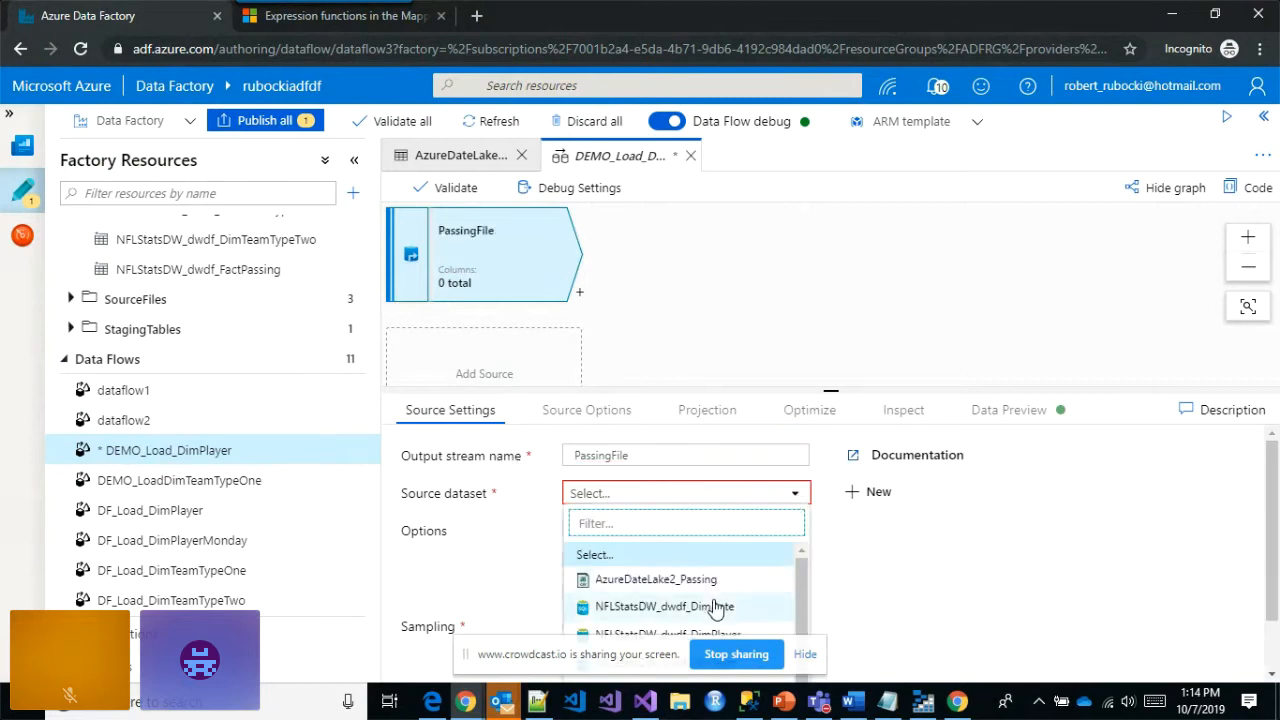
left_click(686, 582)
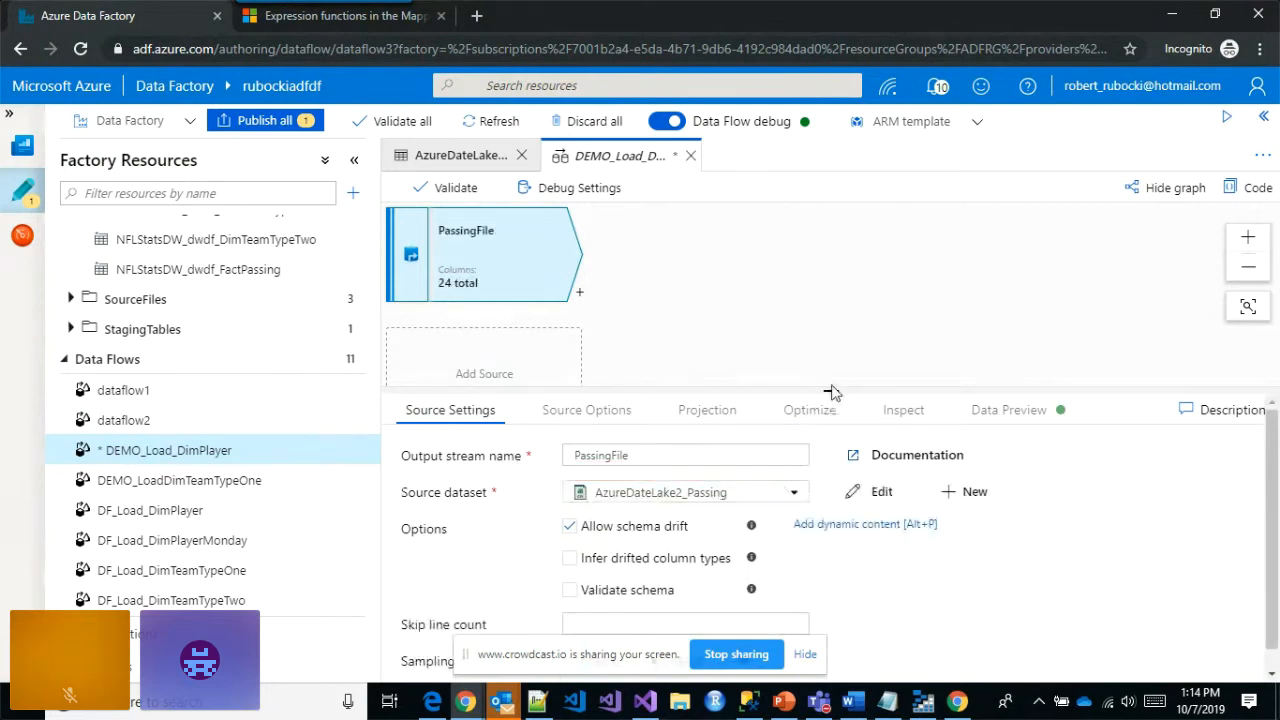
left_click_drag(829, 392, 835, 335)
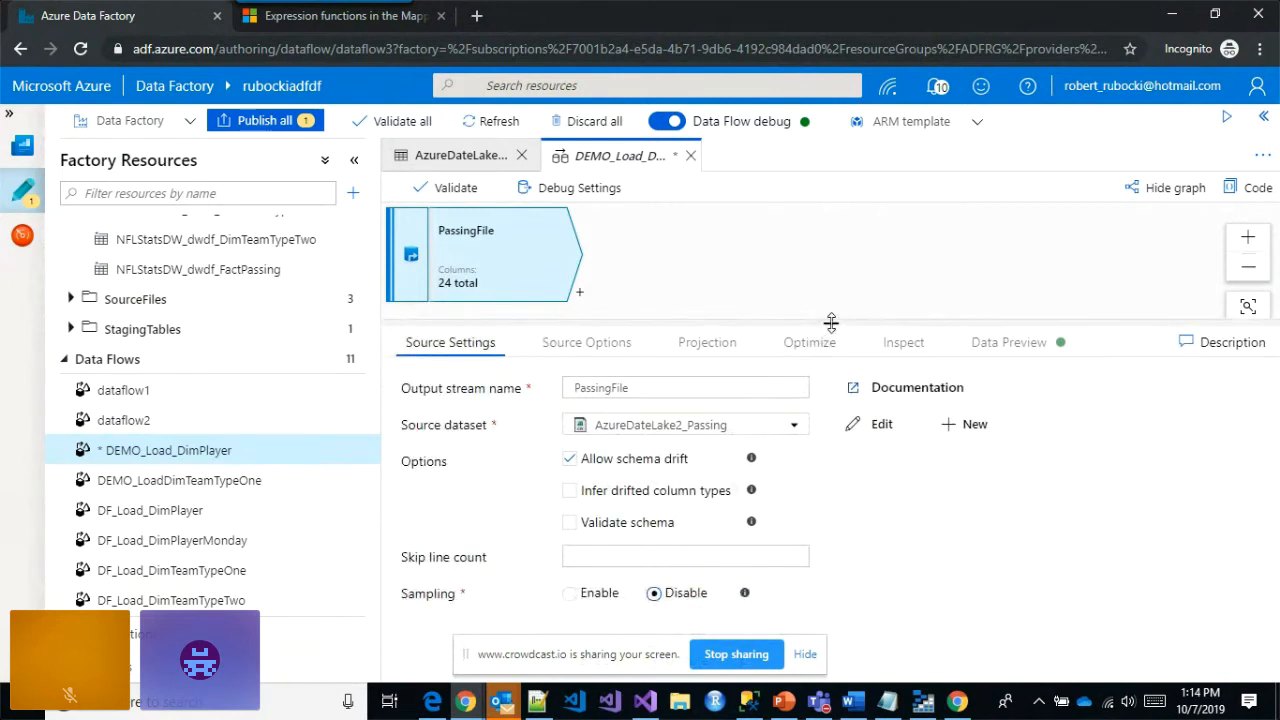
left_click_drag(829, 324, 829, 357)
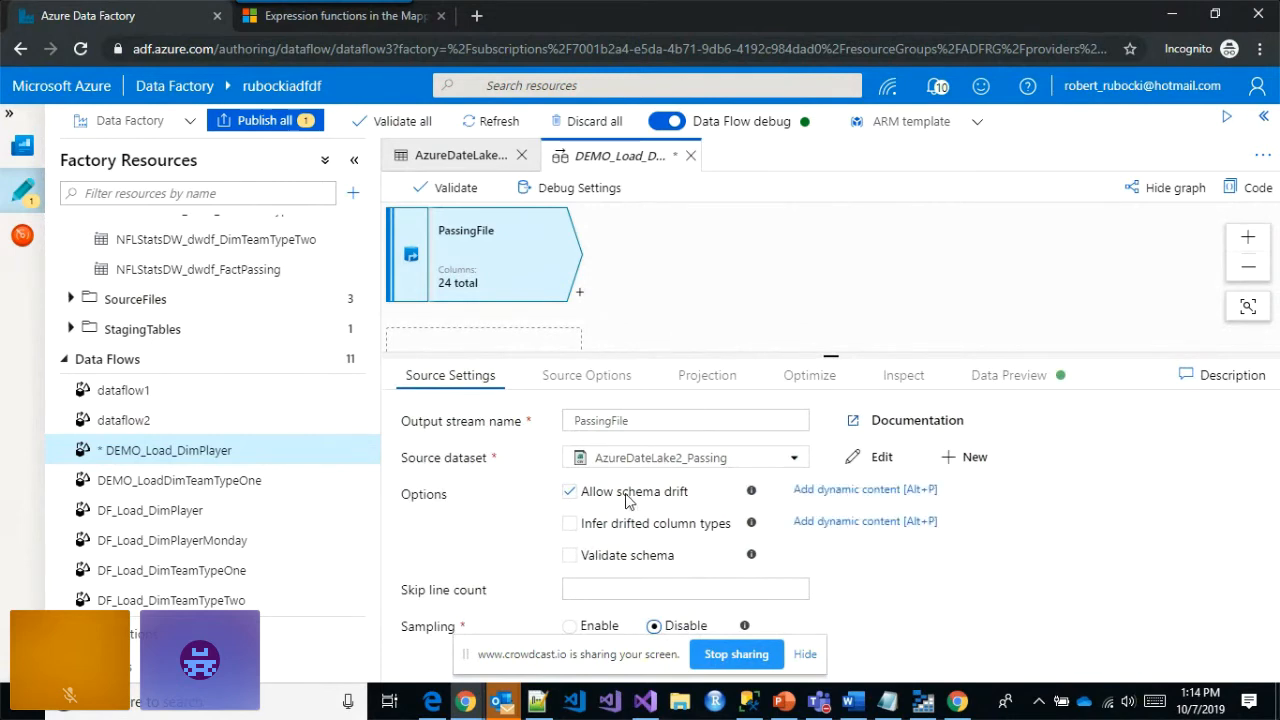
left_click(628, 255)
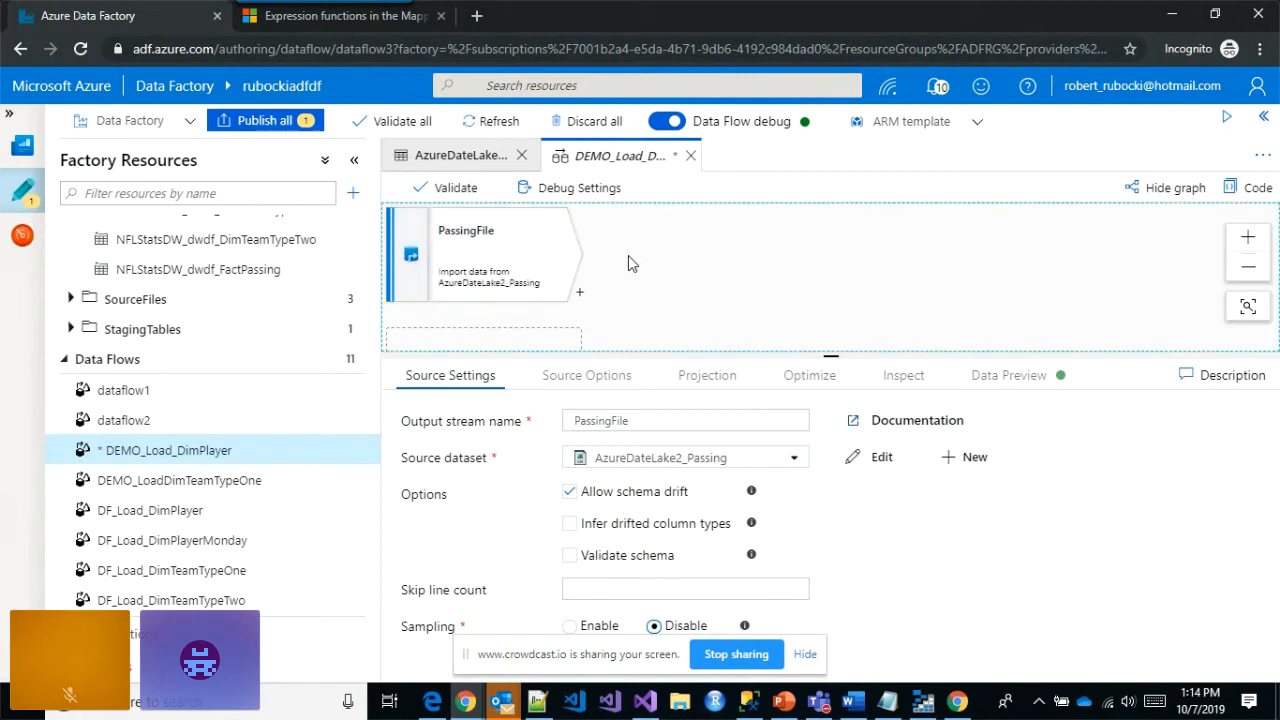
left_click(580, 296)
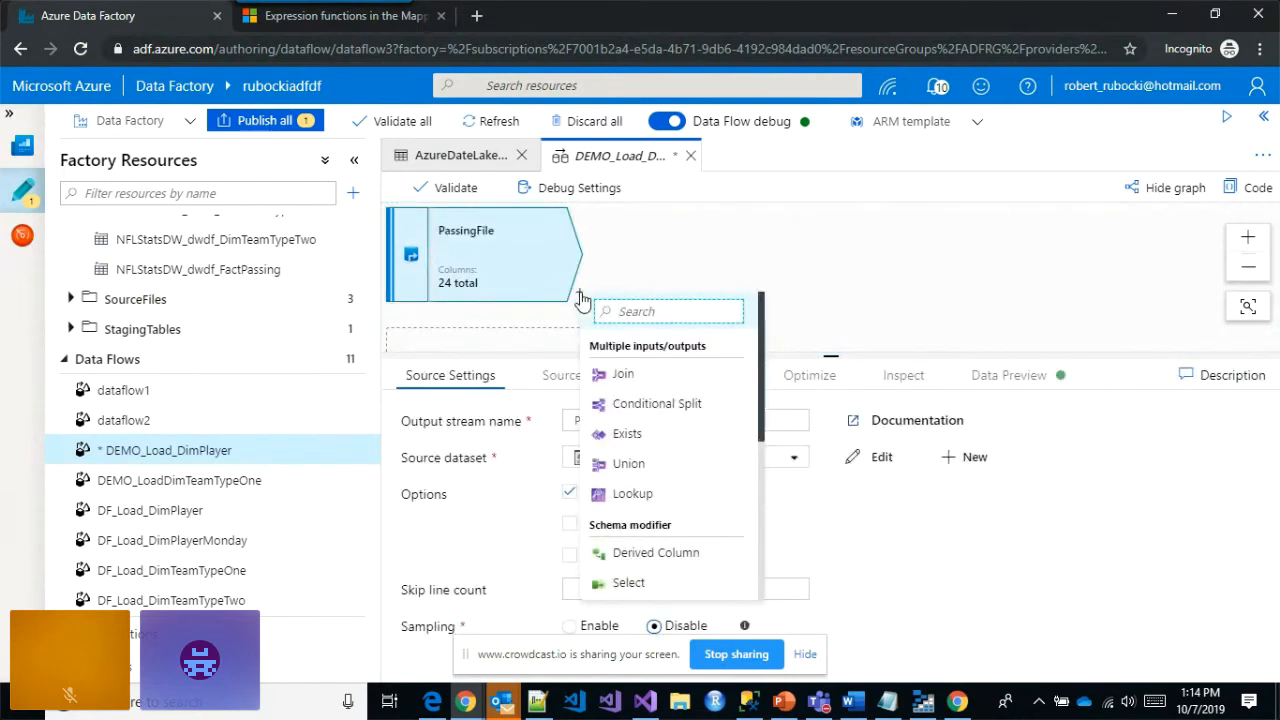
left_click(667, 562)
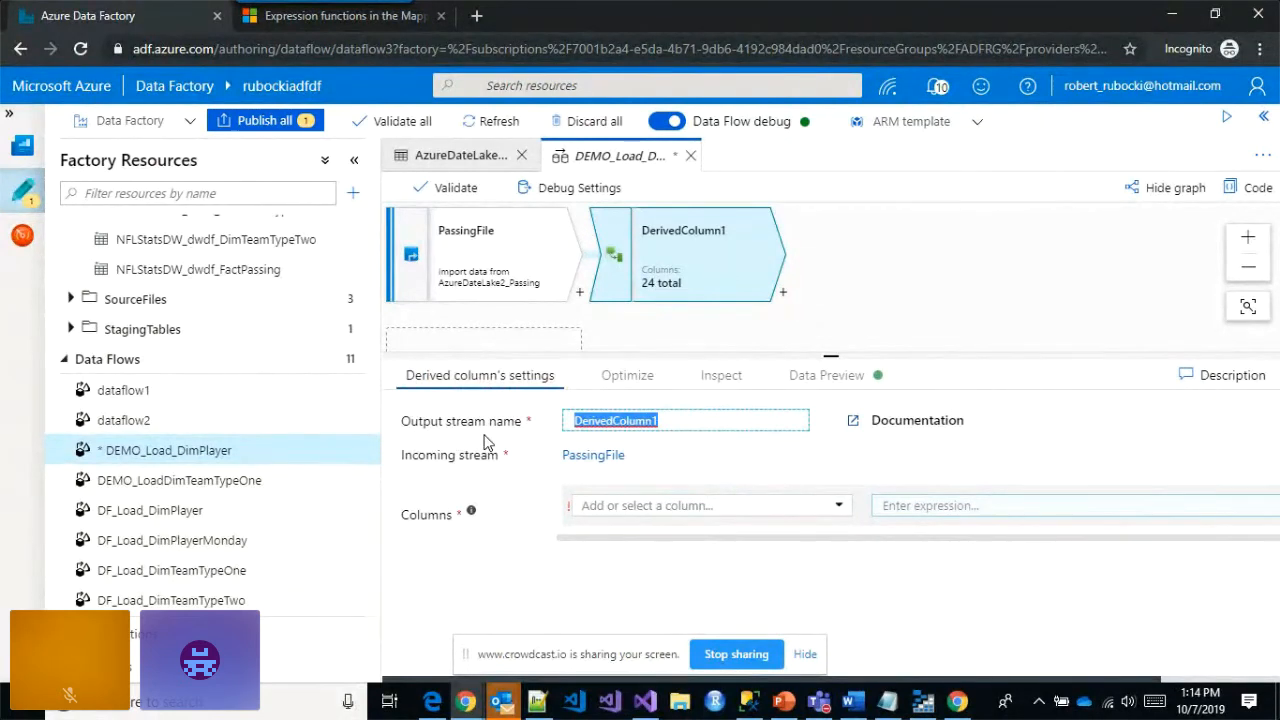
type("Plau")
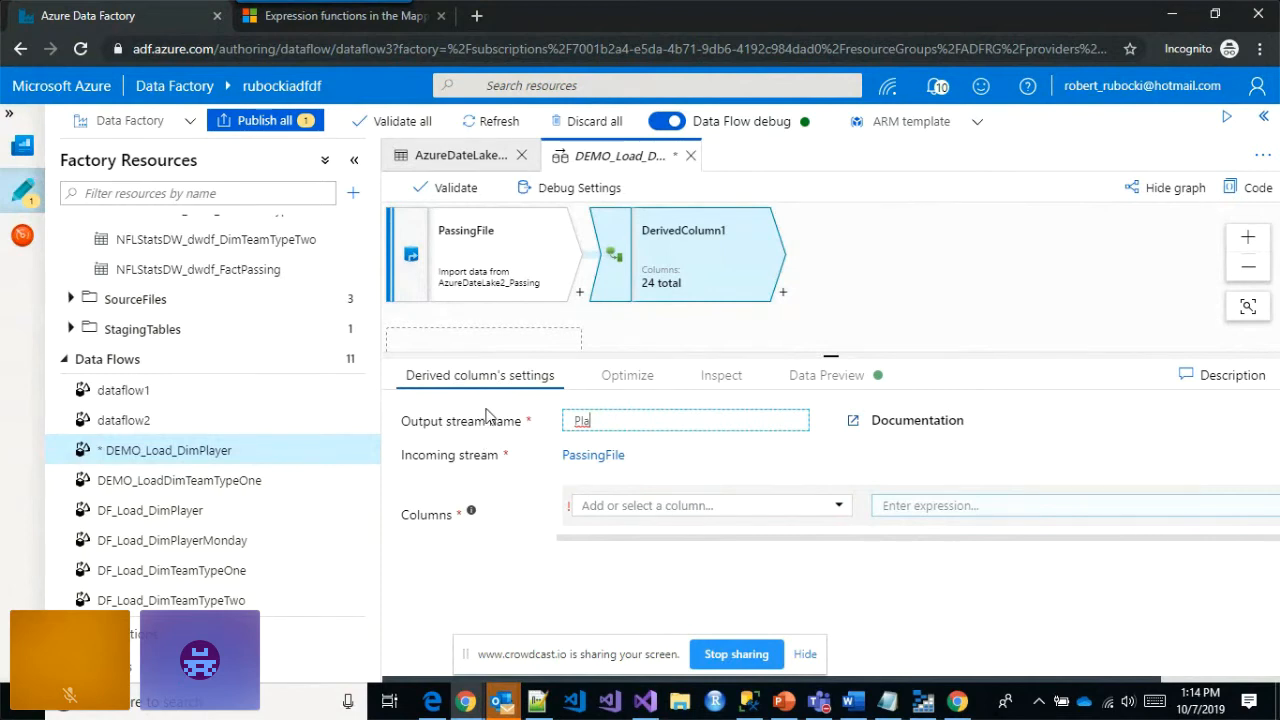
right_click(709, 268)
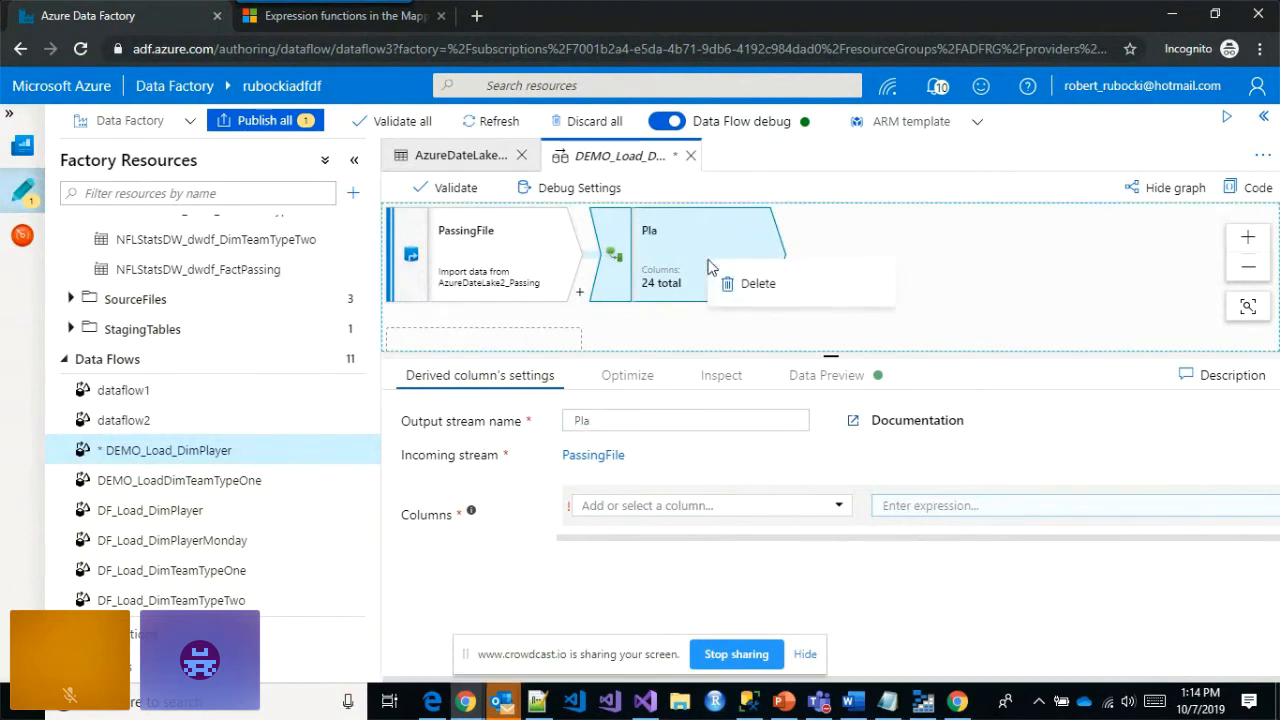
left_click(766, 294)
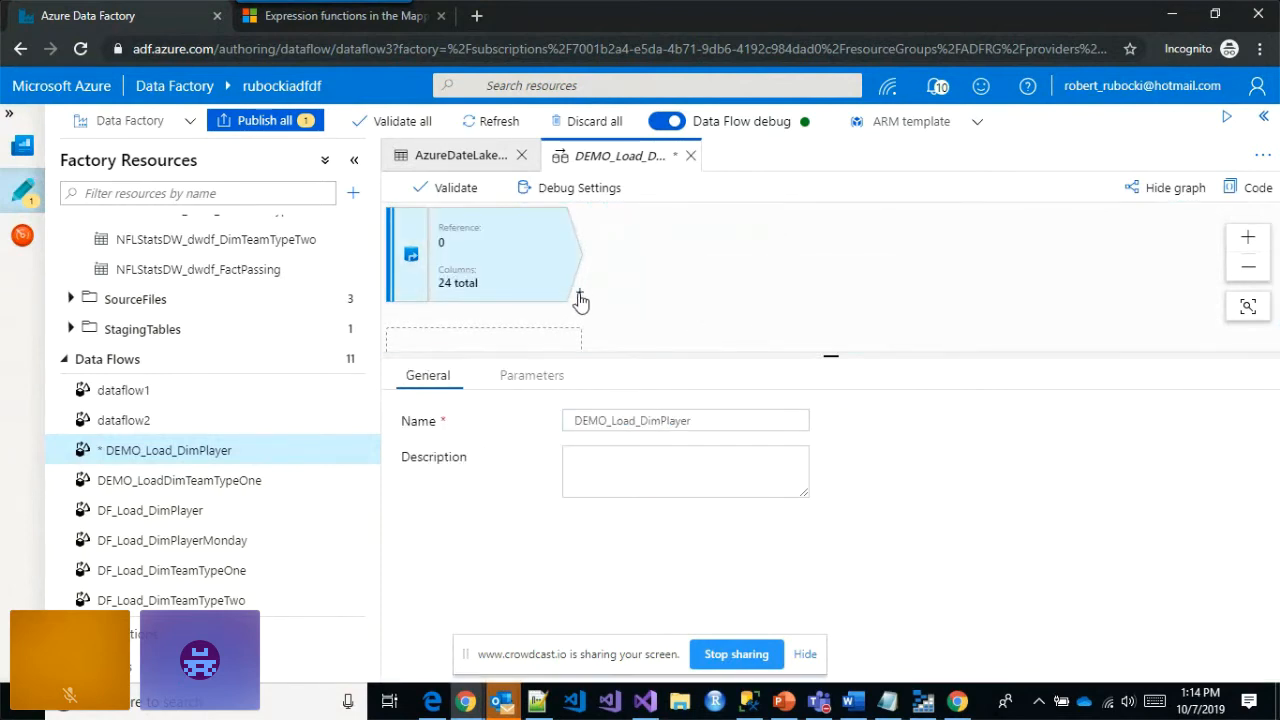
- Add a Select transformation after PassingFile and delete every column mapping except PlayerName and Pos
left_click(579, 296)
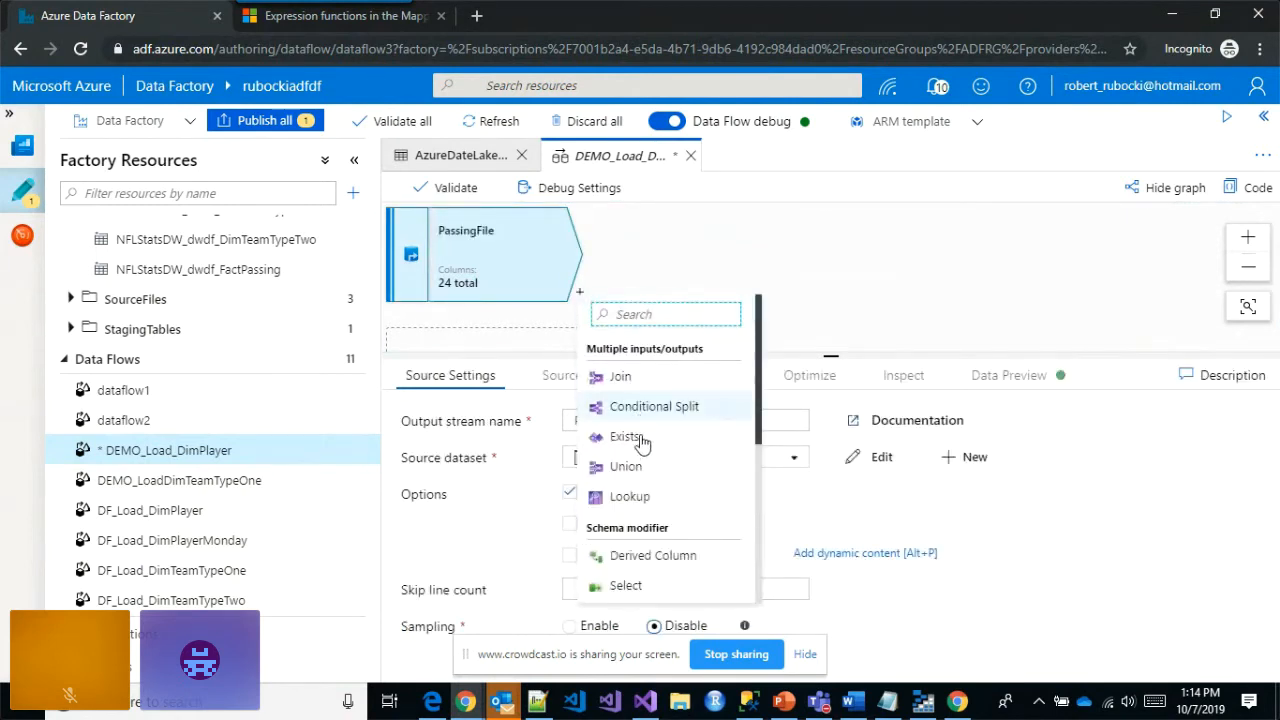
left_click(627, 586)
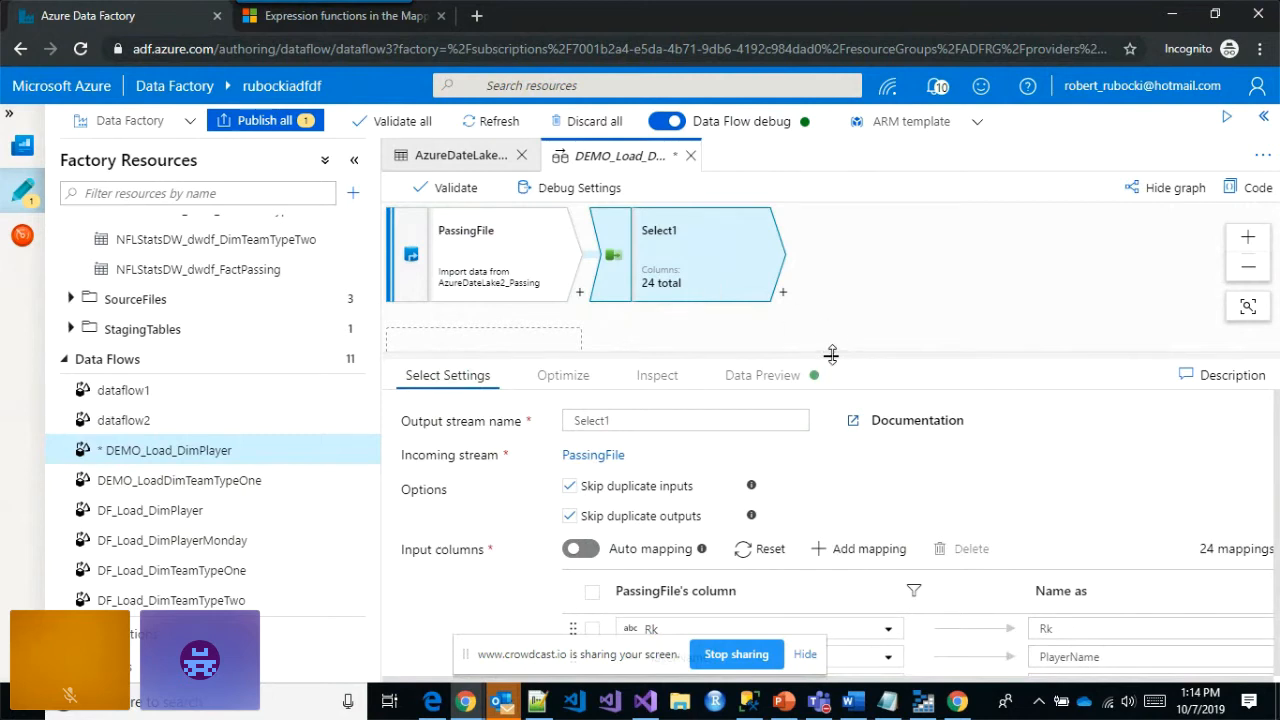
left_click_drag(831, 355, 834, 297)
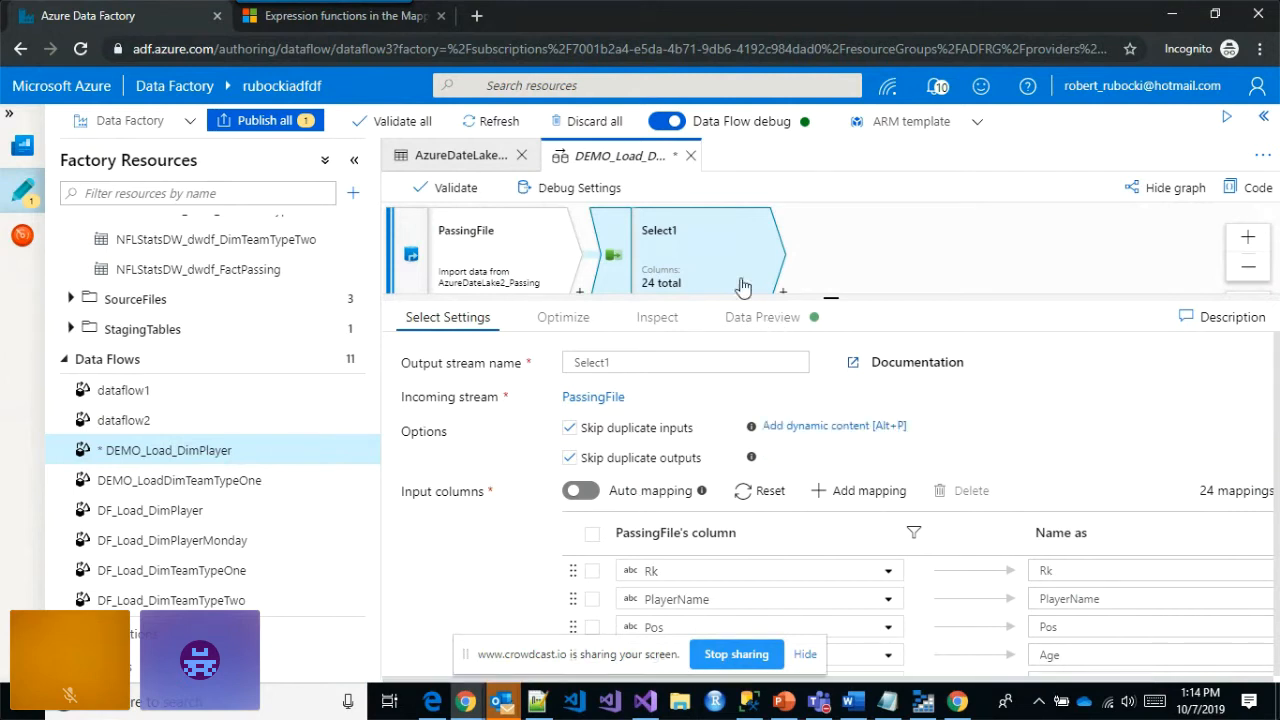
left_click(593, 537)
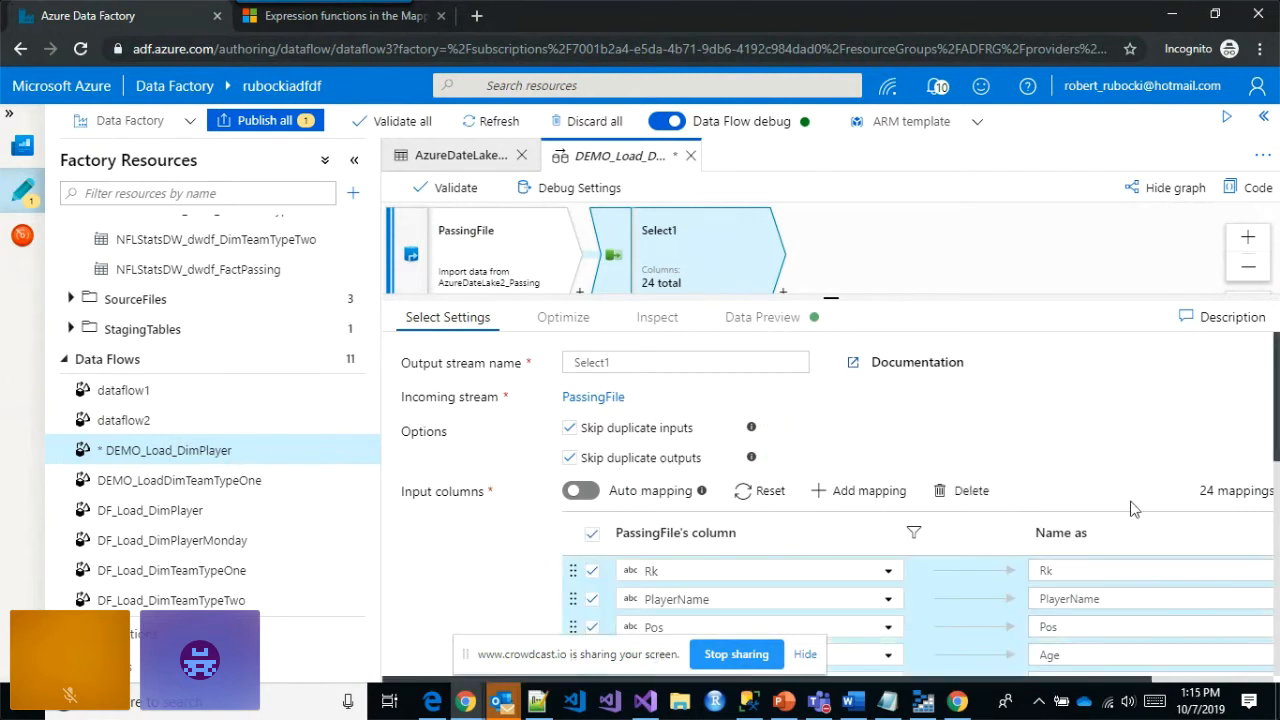
scroll(1276, 460, "down", 1)
scroll(1276, 460, "down", 3)
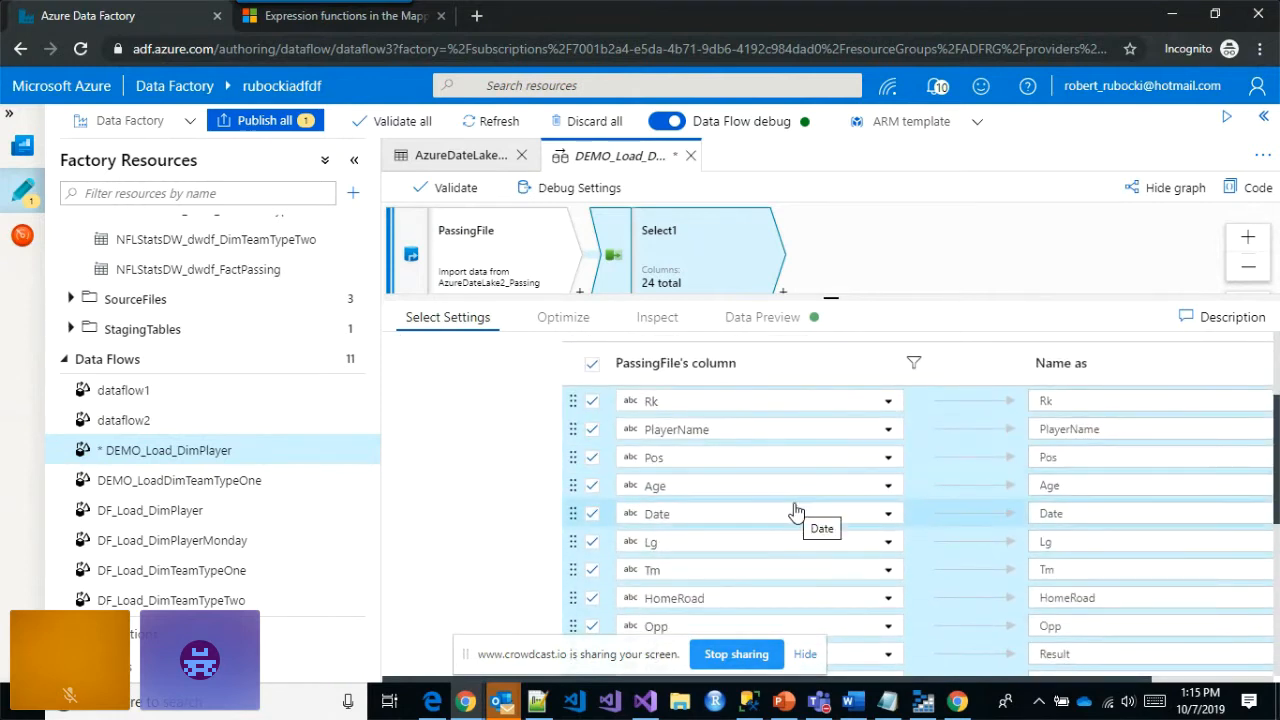
left_click(593, 433)
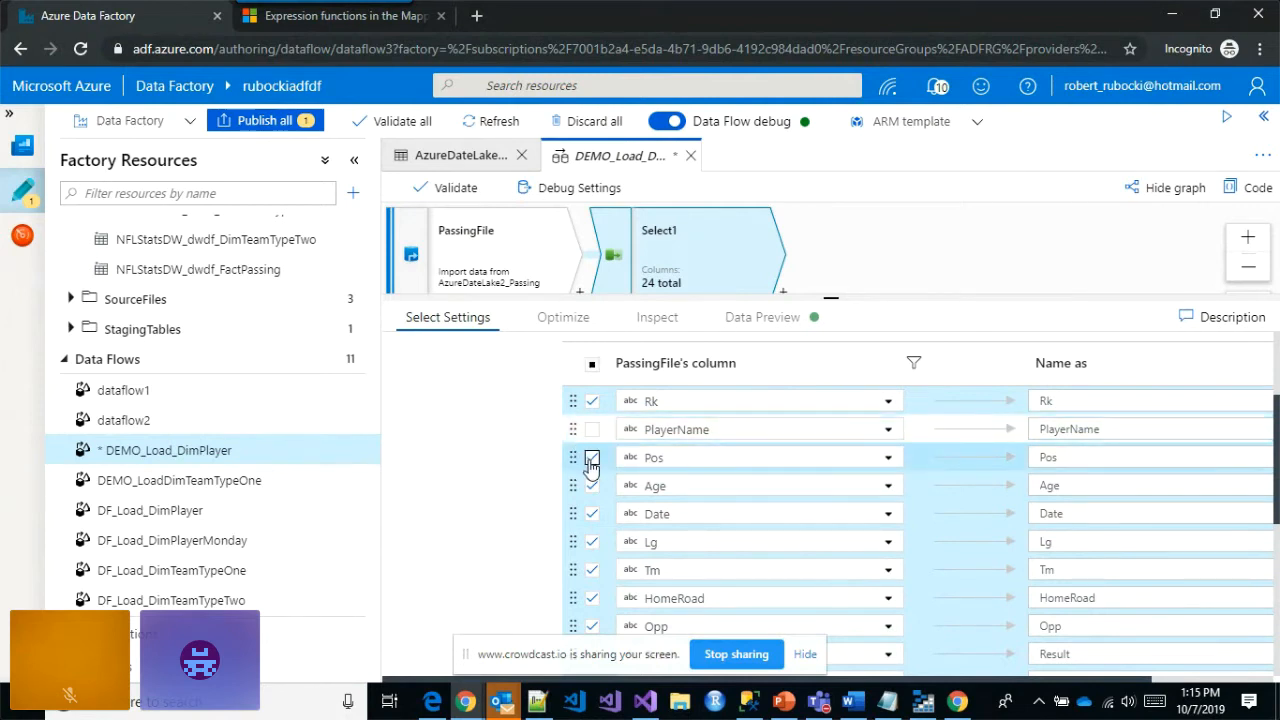
left_click(598, 459)
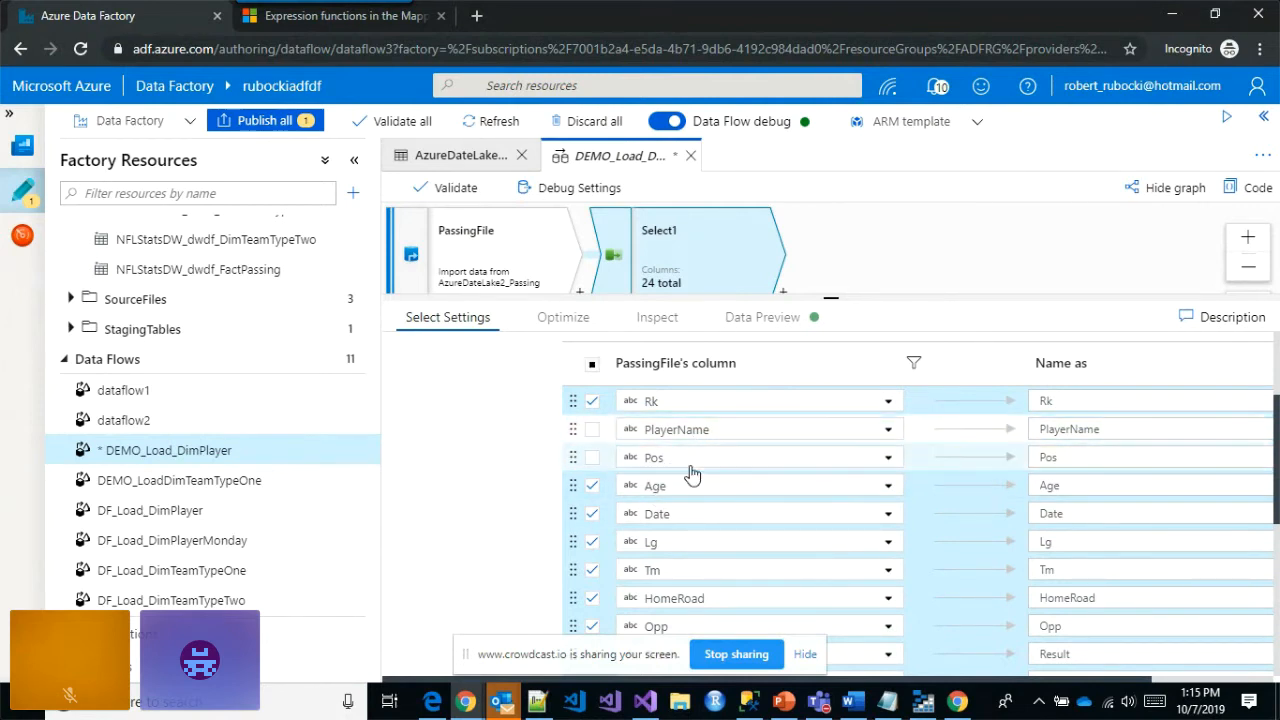
scroll(1262, 443, "up", 3)
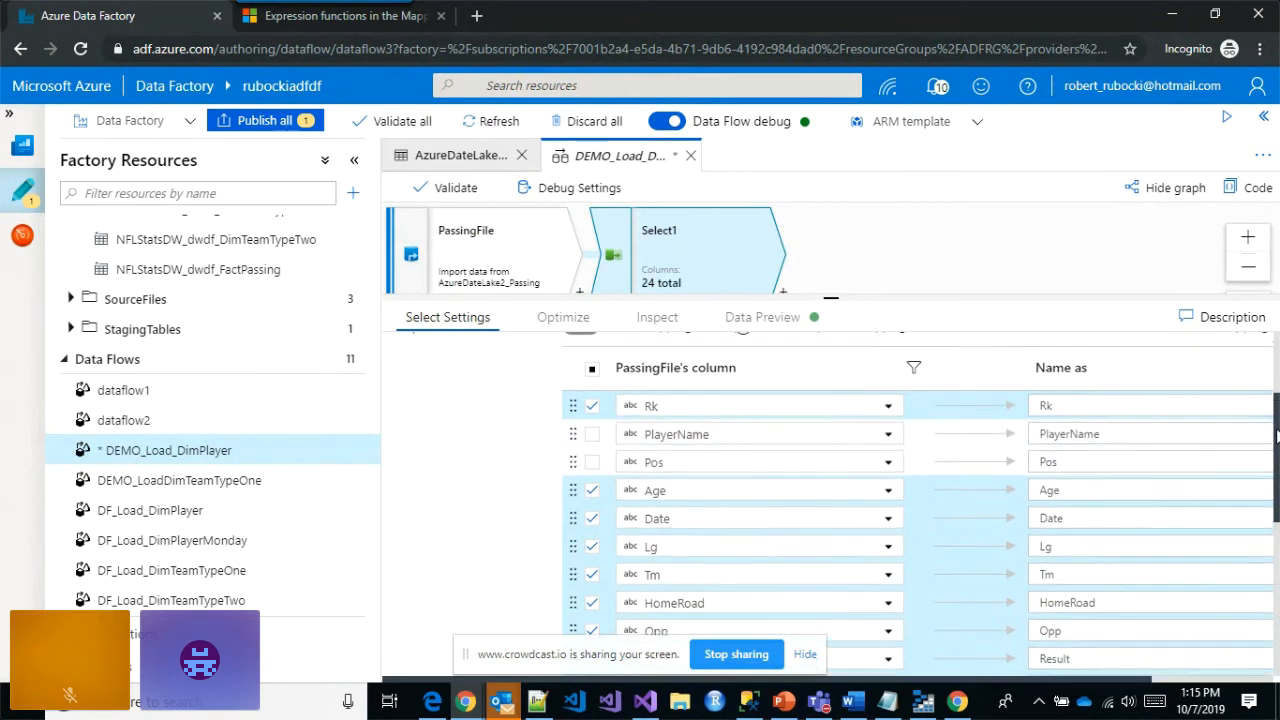
left_click(958, 461)
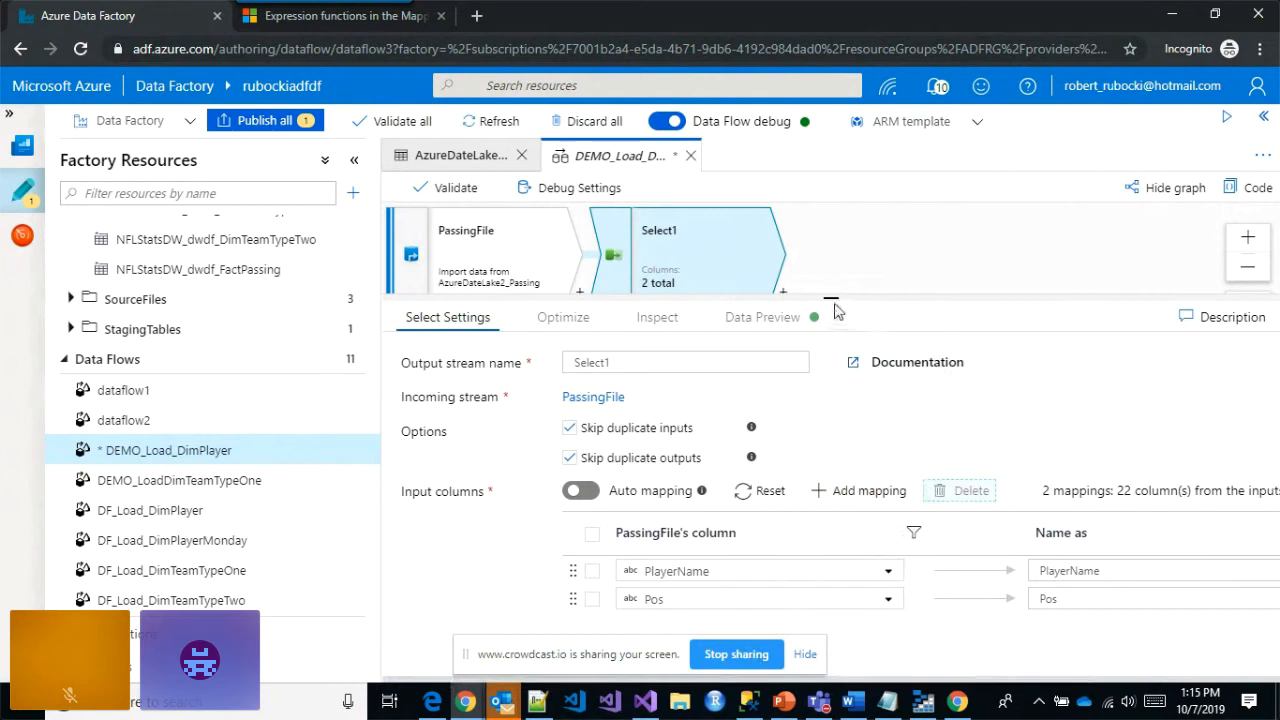
- Add a Derived Column transformation named ParsePlayerName after Select1 and choose PlayerName as the column to derive
left_click_drag(829, 296, 794, 365)
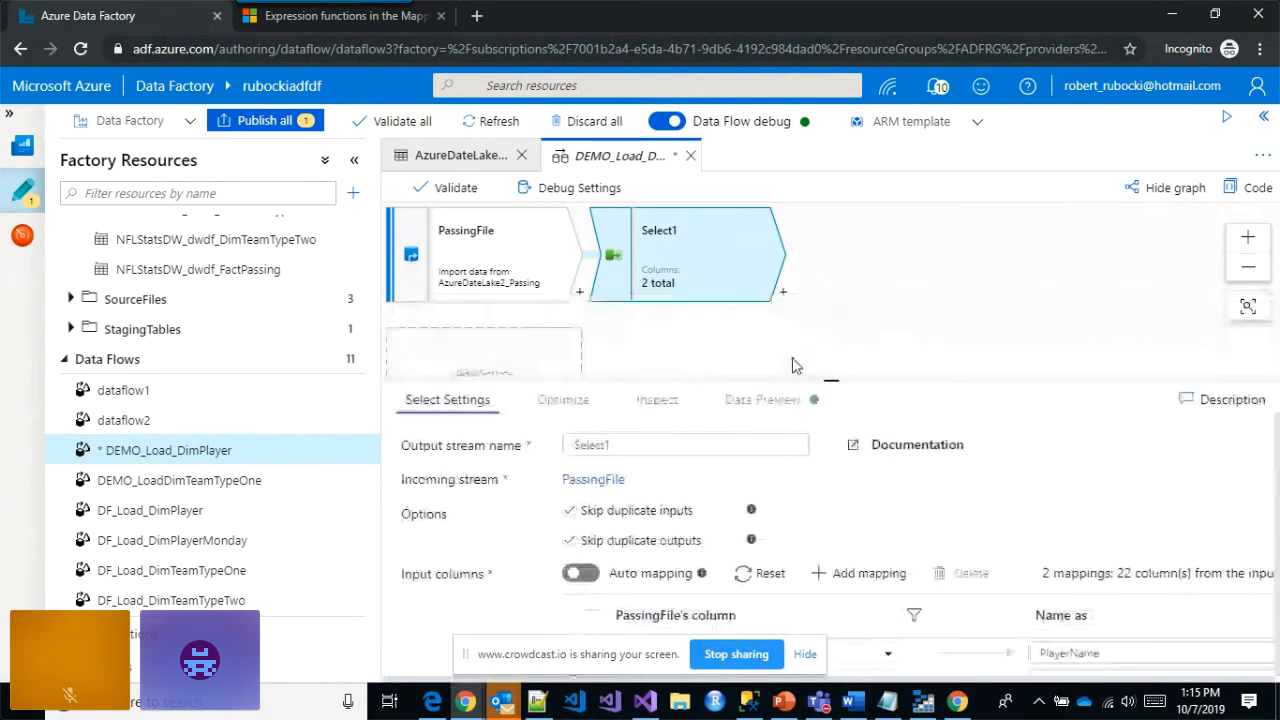
left_click(783, 293)
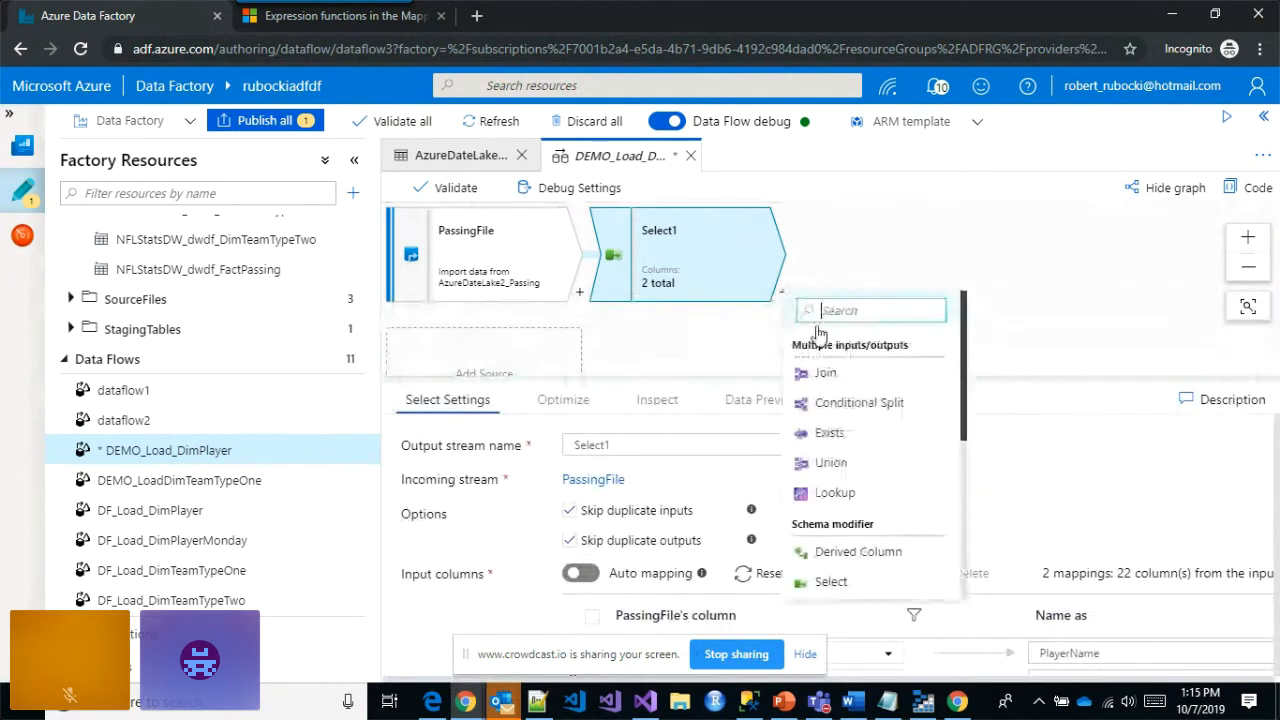
left_click(838, 554)
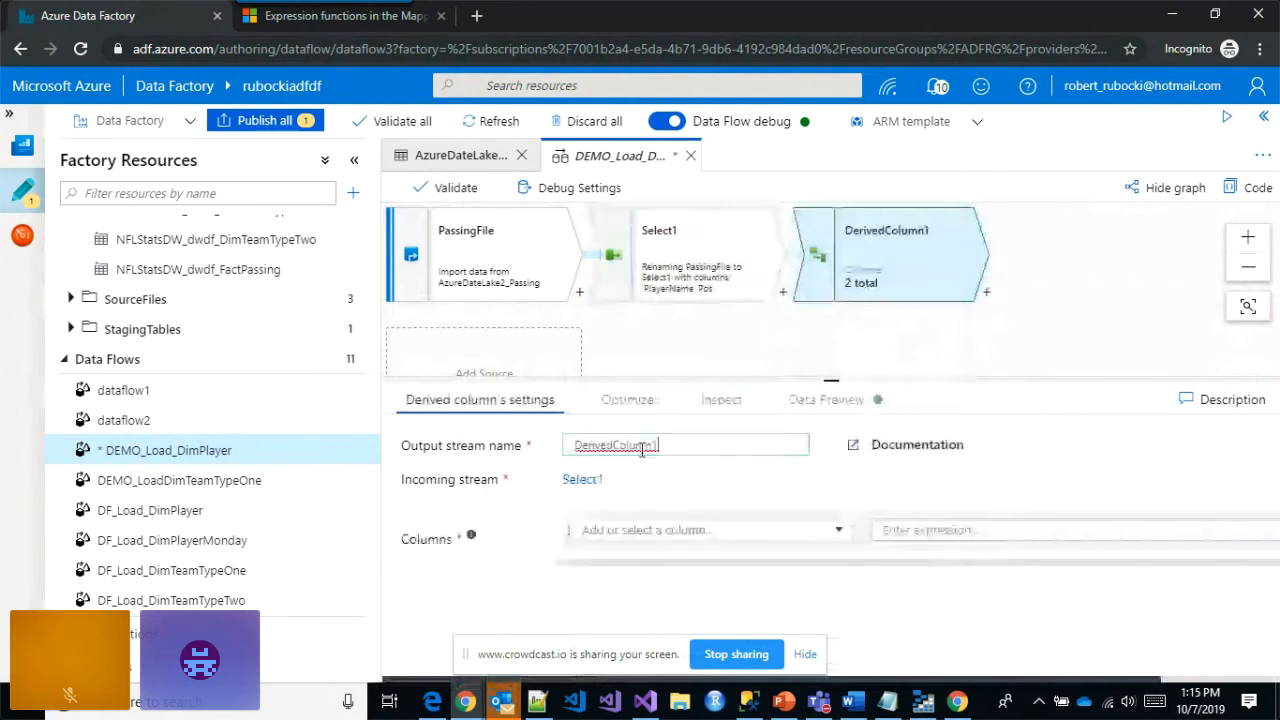
type("PasseP")
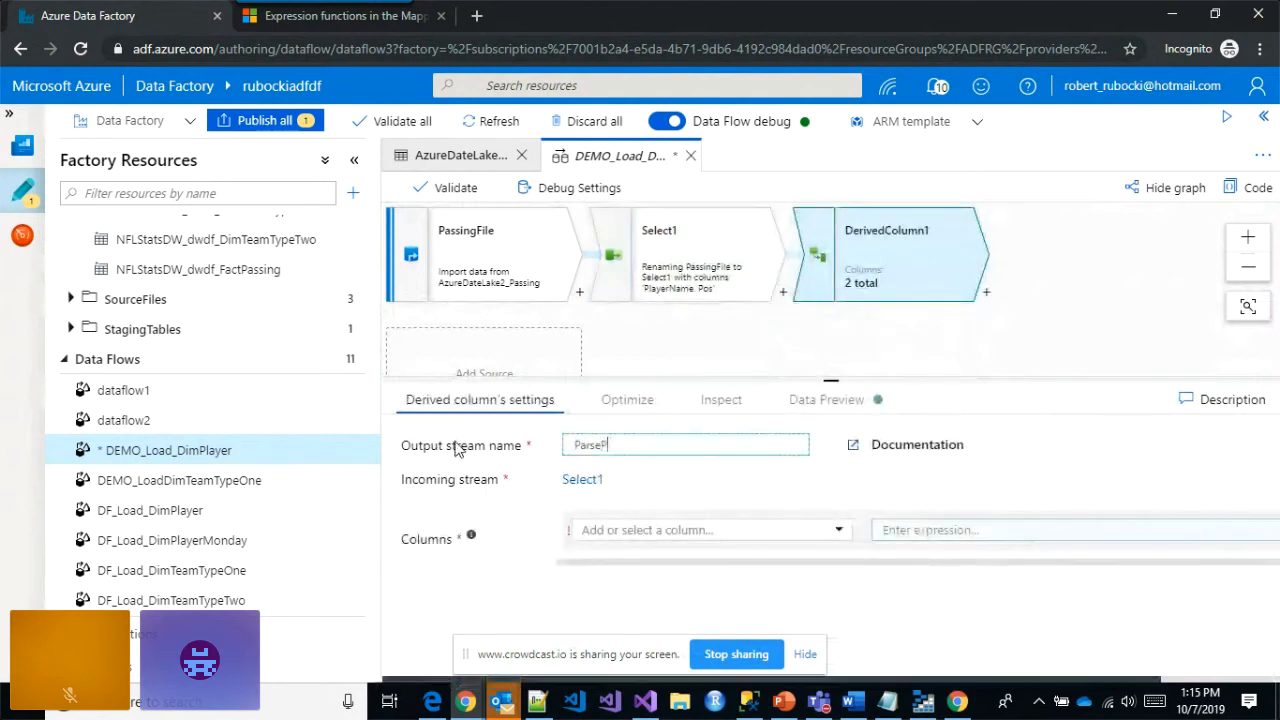
type("layerName")
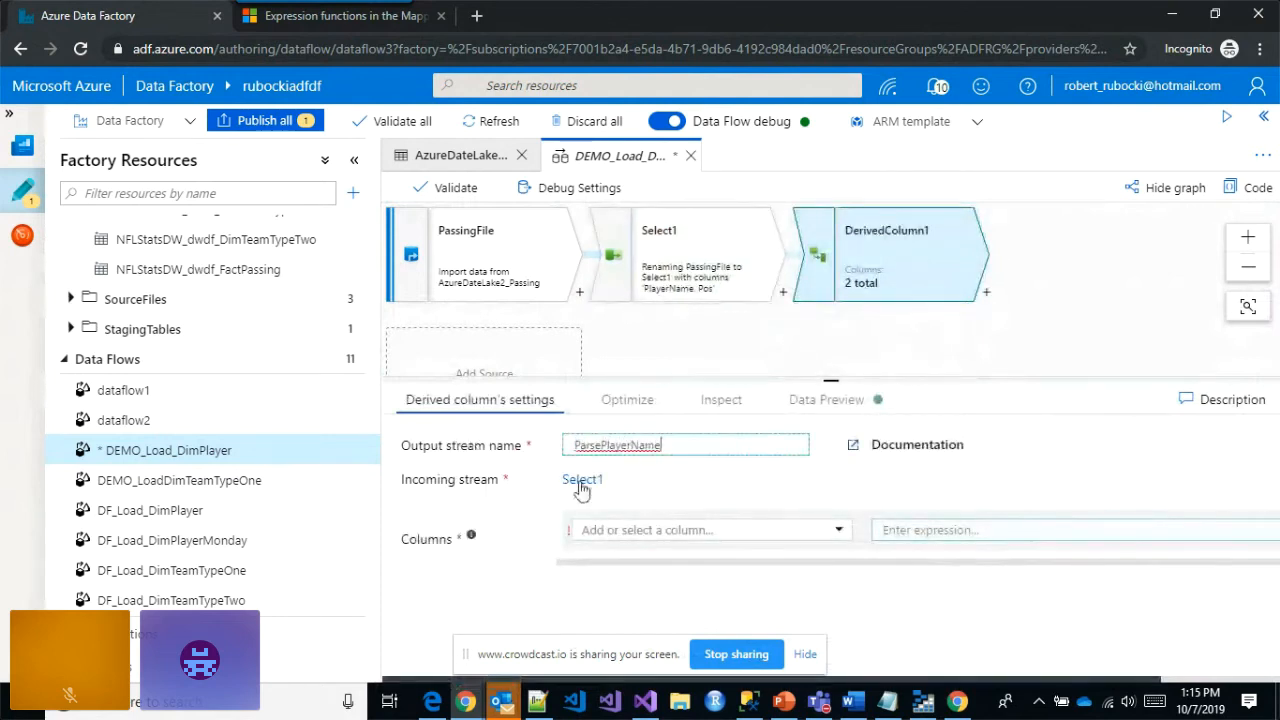
left_click(760, 530)
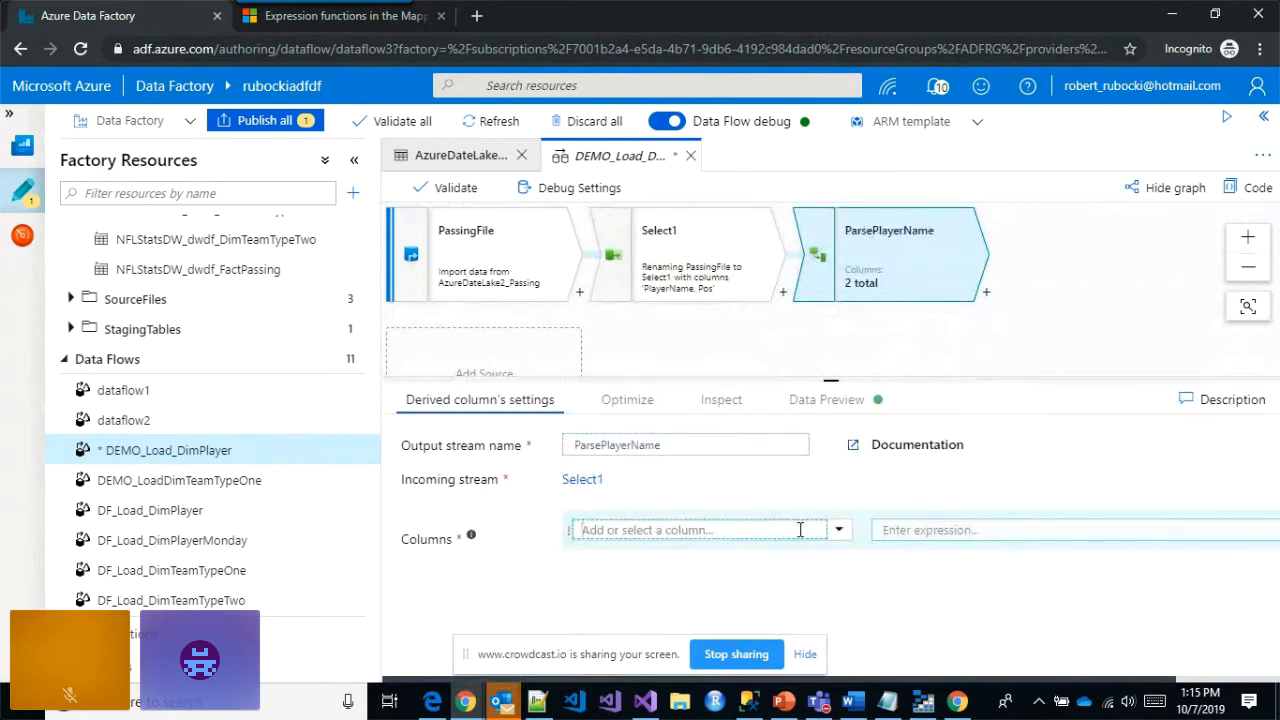
left_click(838, 530)
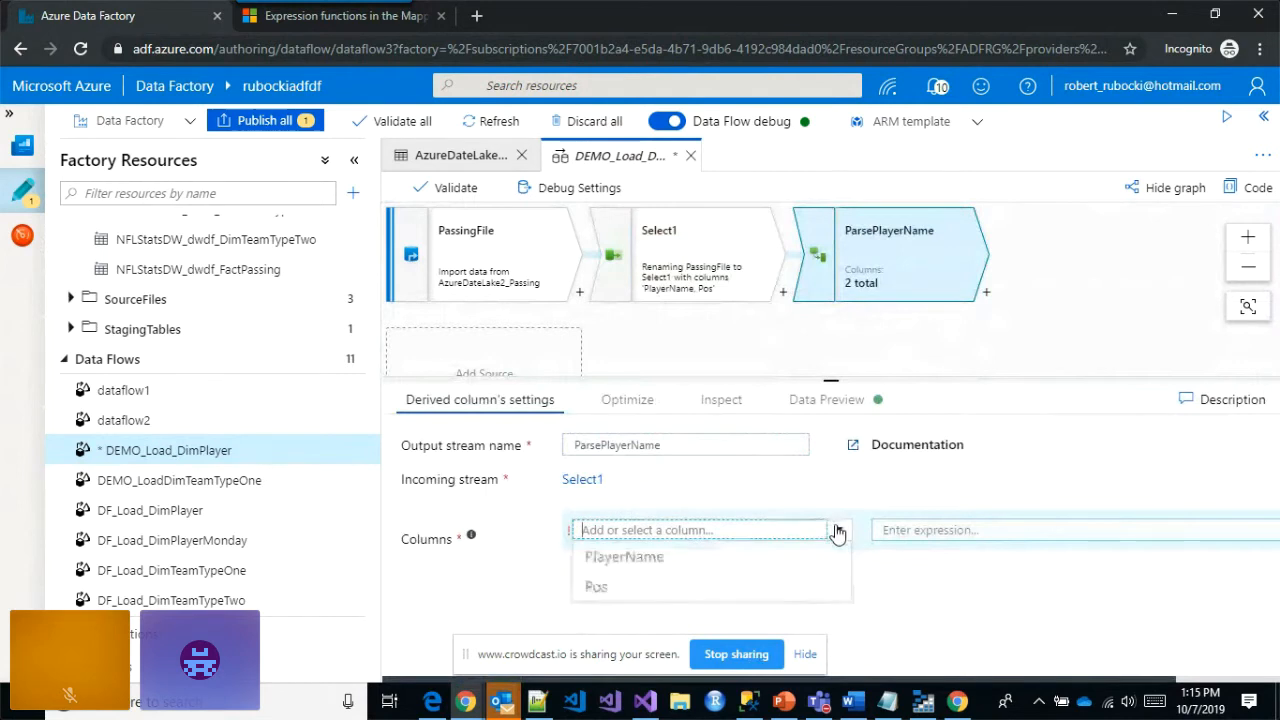
left_click(628, 558)
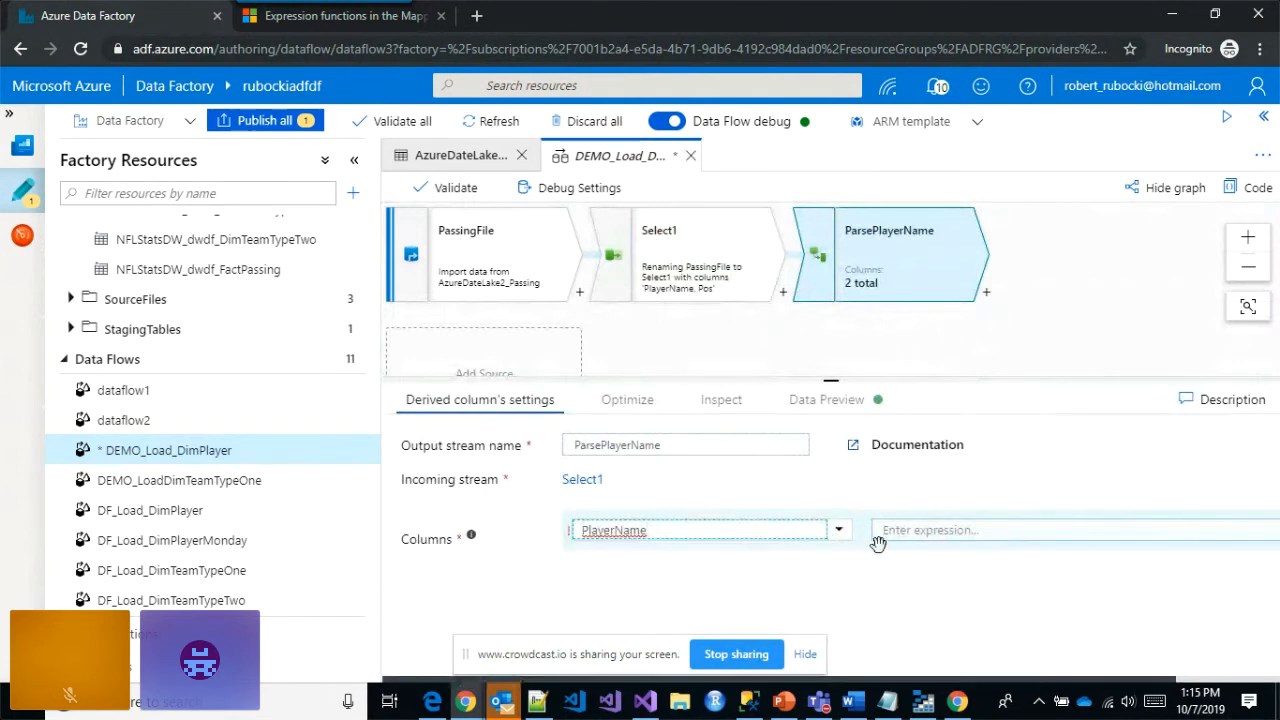
- Switch to DemoCodeSnippets.txt in Notepad and copy the expression under the PlayerName heading
key("alt+Tab")
key("alt+Tab")
key("alt+Tab")
key("alt+Tab")
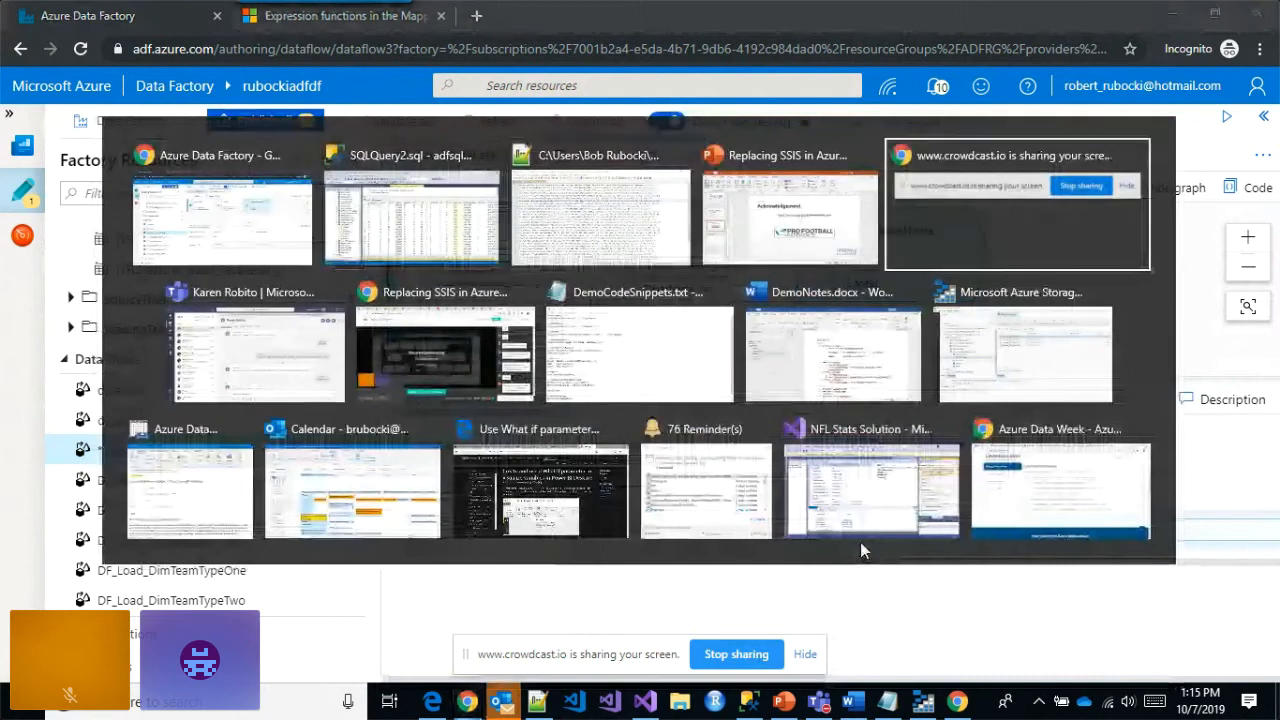
key("alt+Tab")
key("alt+Tab")
key("alt+Tab")
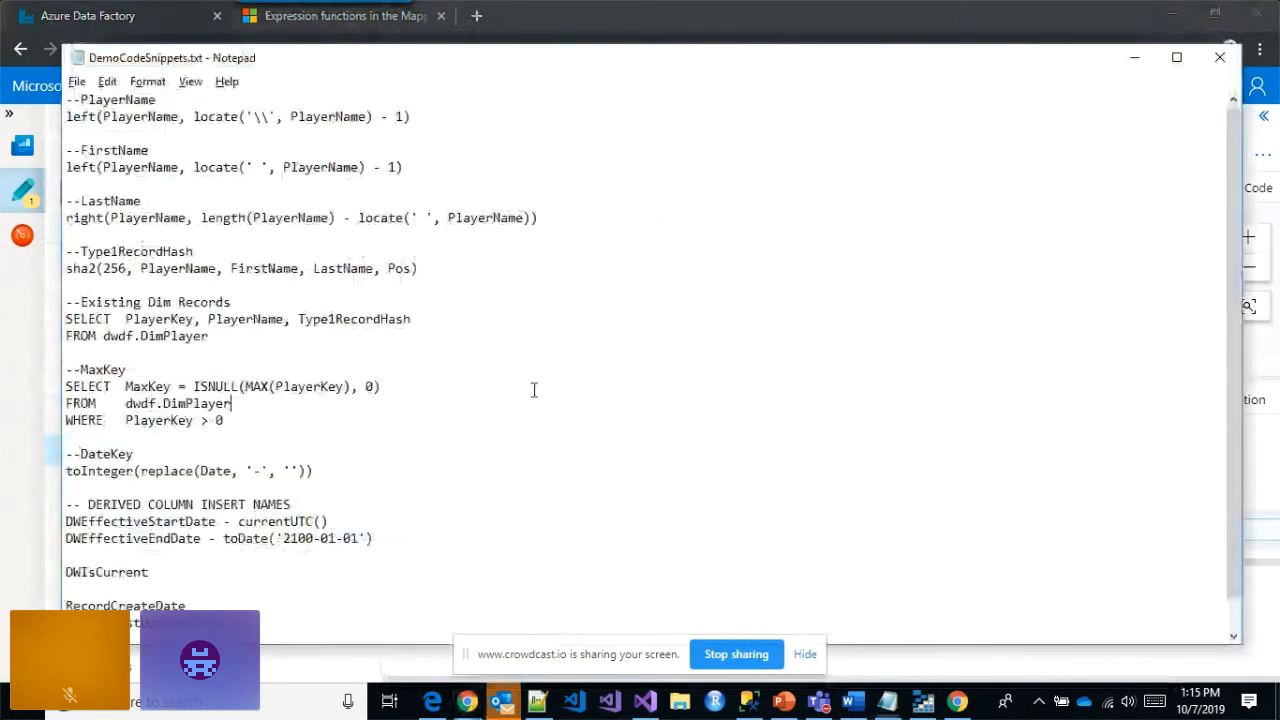
left_click_drag(412, 117, 66, 117)
key("ctrl+c")
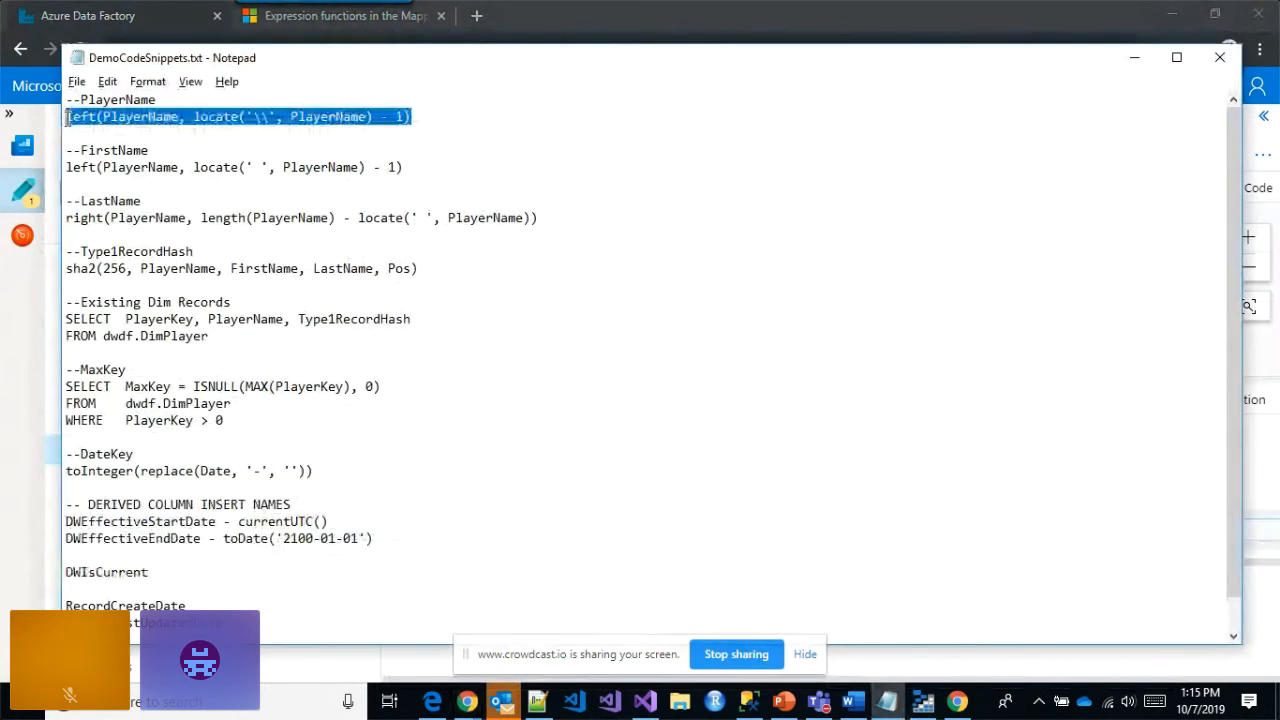
- Return to Azure Data Factory and enter the PlayerName column's expression as left(PlayerName, locate('\\', PlayerName) - 1)
key("alt+Tab")
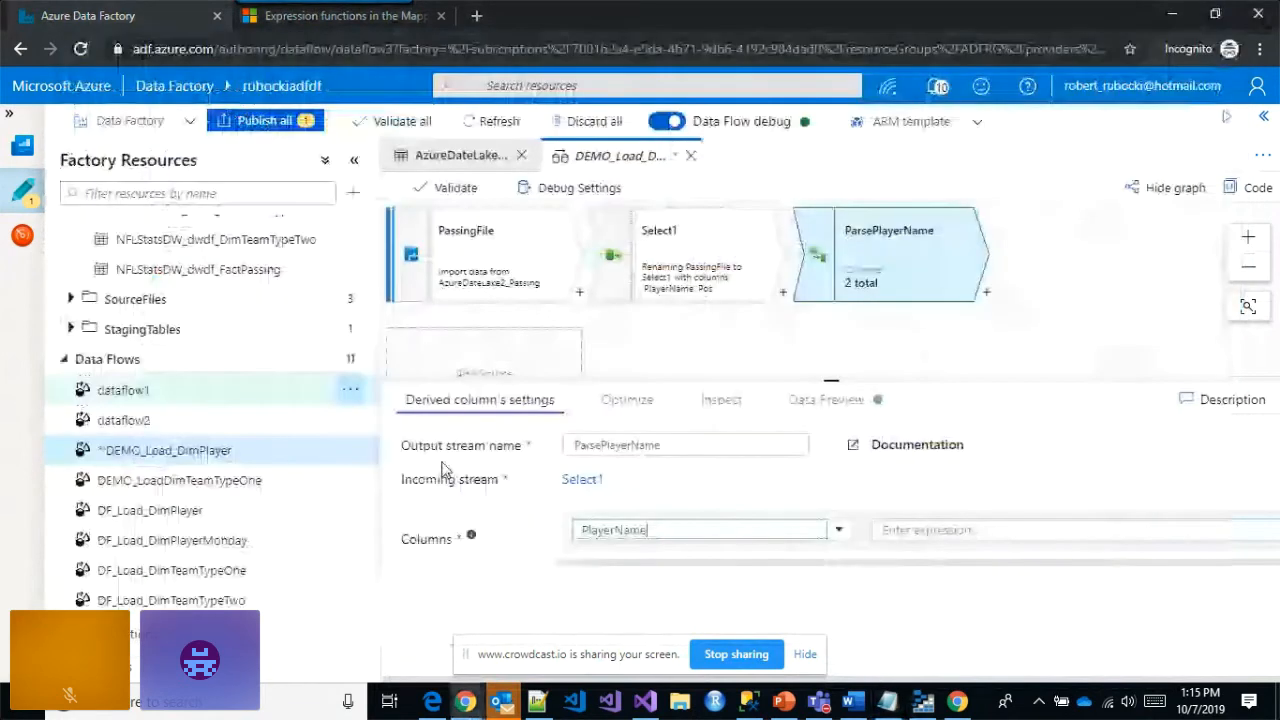
left_click(946, 533)
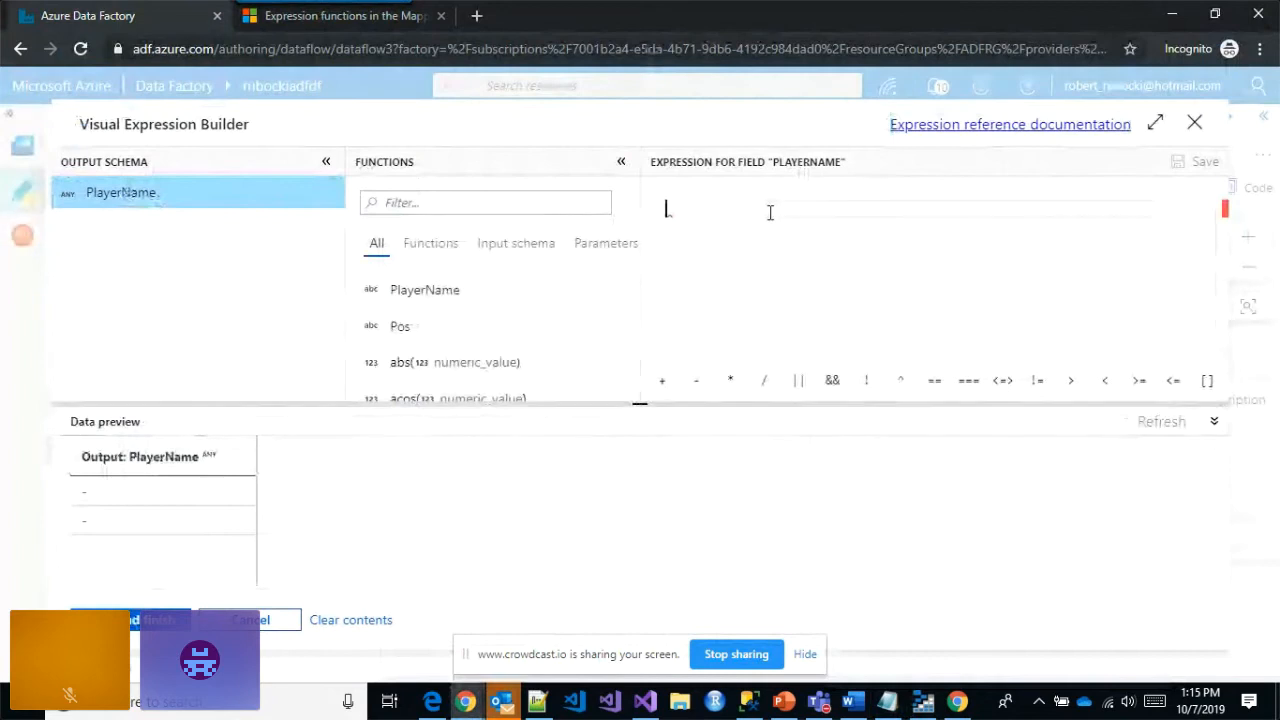
key("ctrl+v")
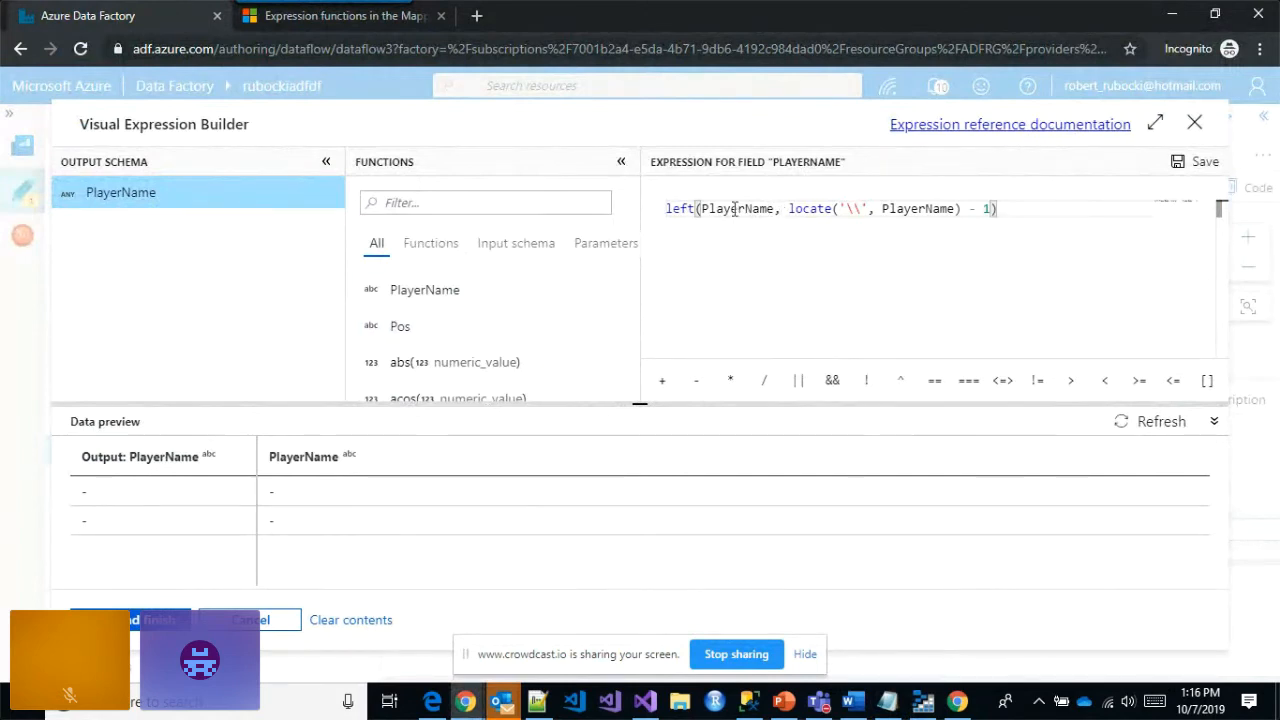
- Save the PlayerName expression and close the expression builder
left_click_drag(702, 208, 857, 208)
left_click(865, 214)
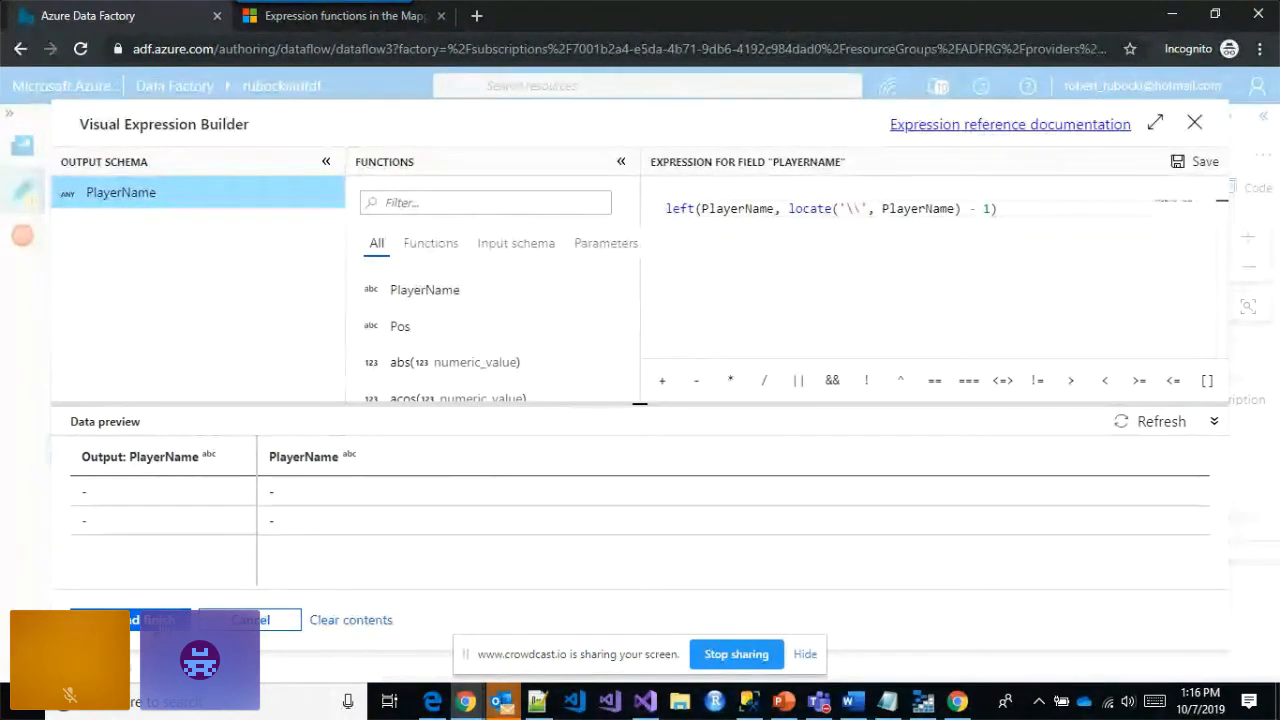
left_click(140, 620)
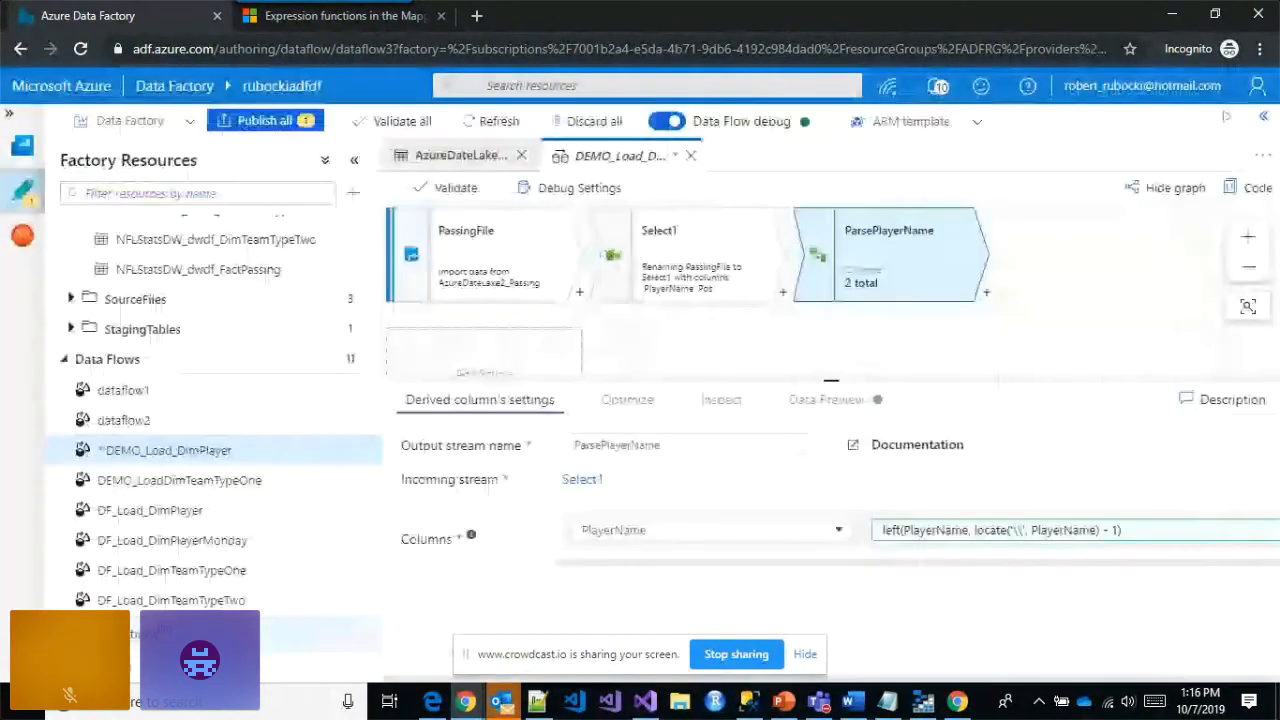
- Add a Derived Column transformation named FirstNameLastName after ParsePlayerName
left_click_drag(1005, 336, 832, 342)
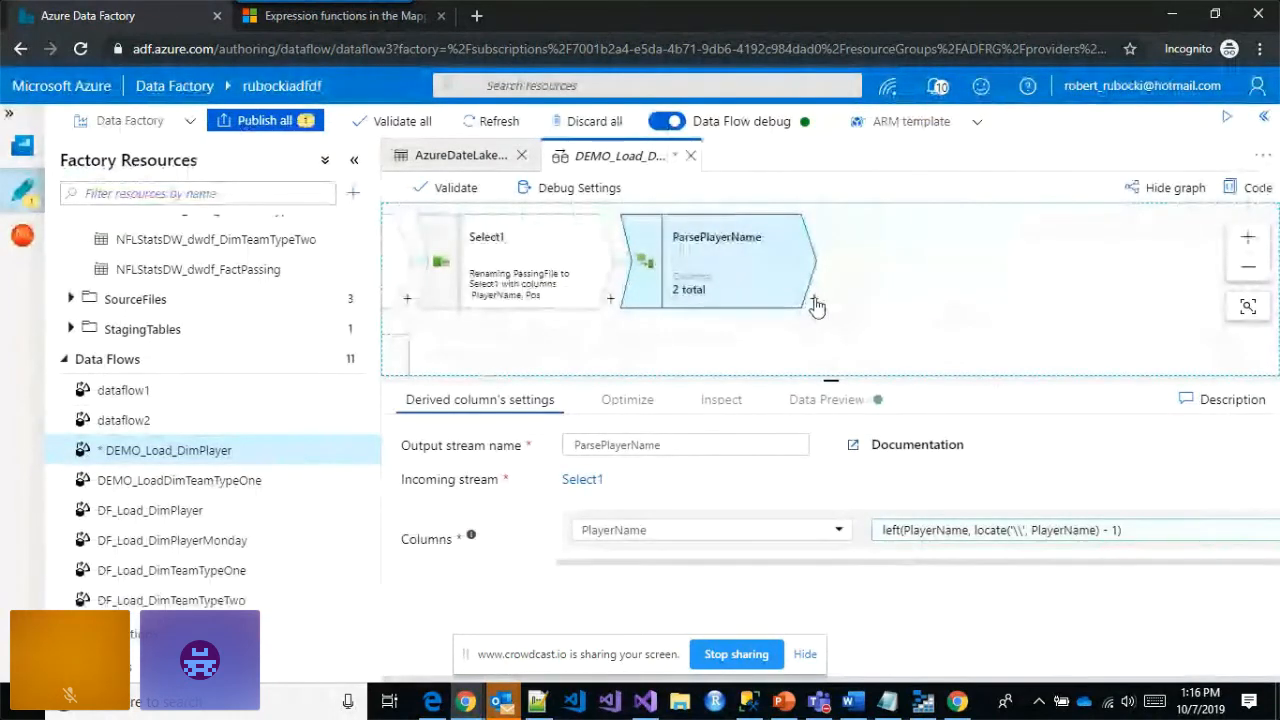
left_click(814, 302)
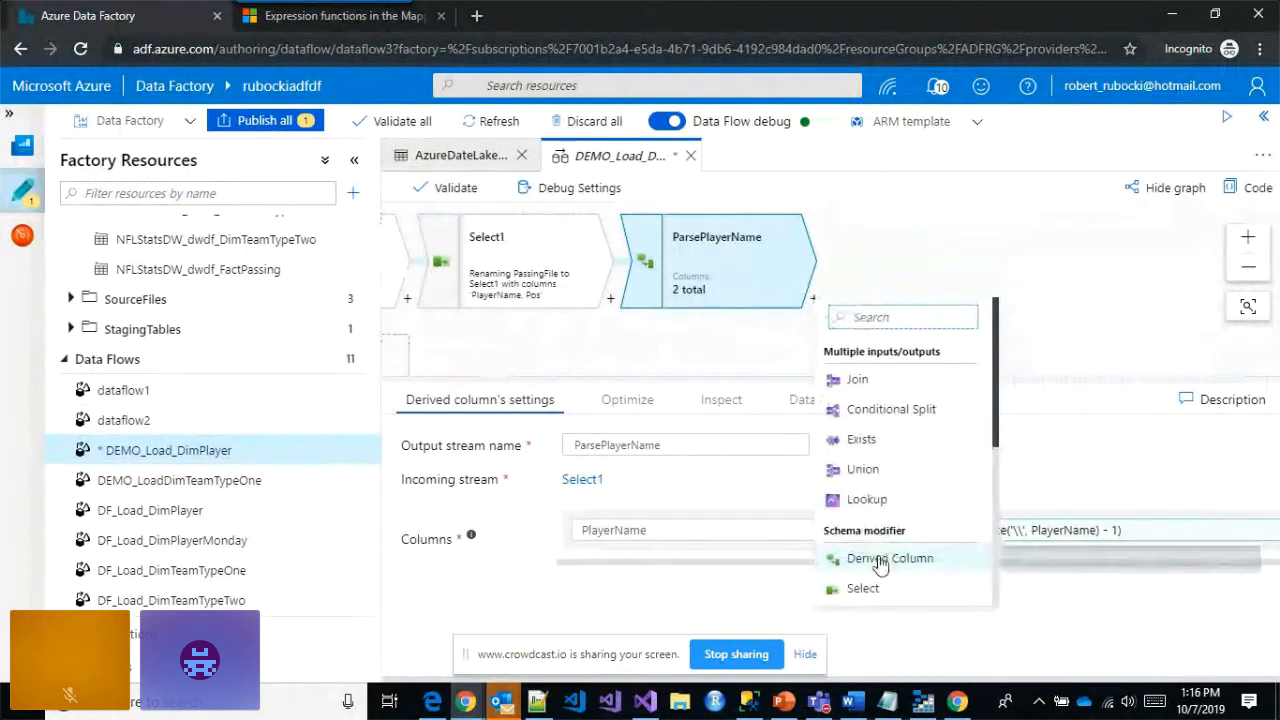
left_click(879, 563)
left_click(512, 443)
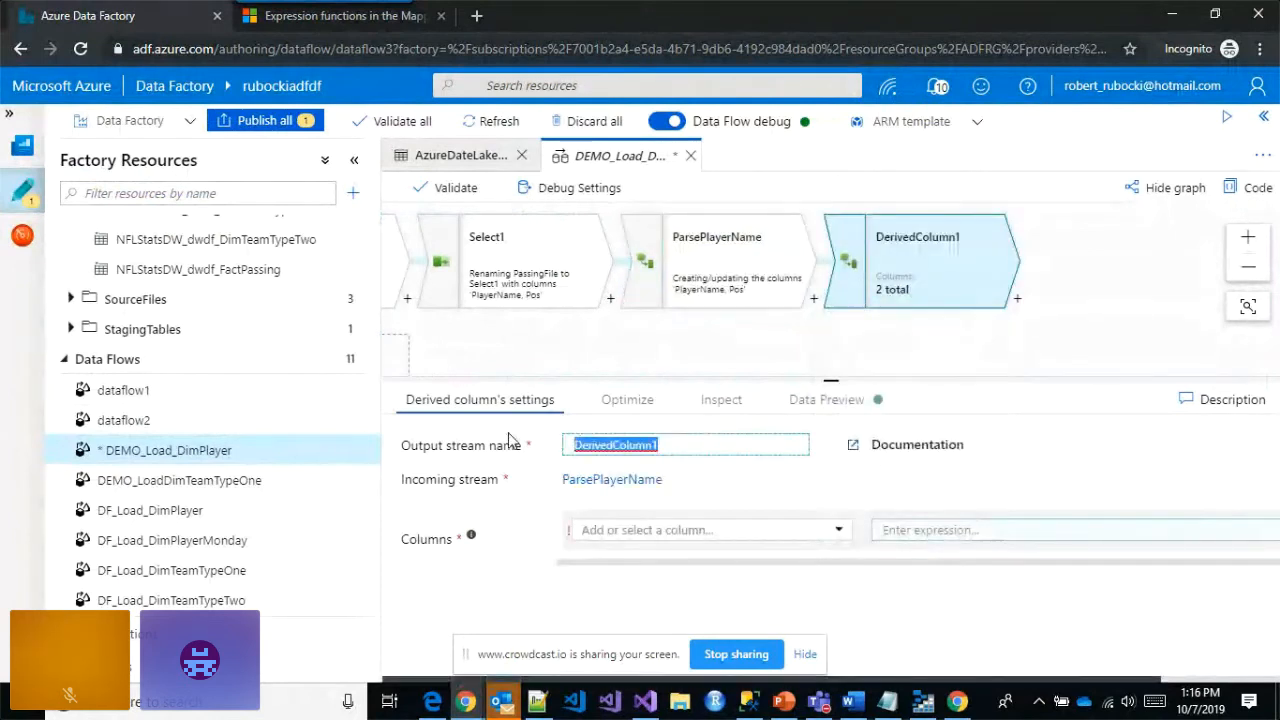
type("FirstNameLastNa")
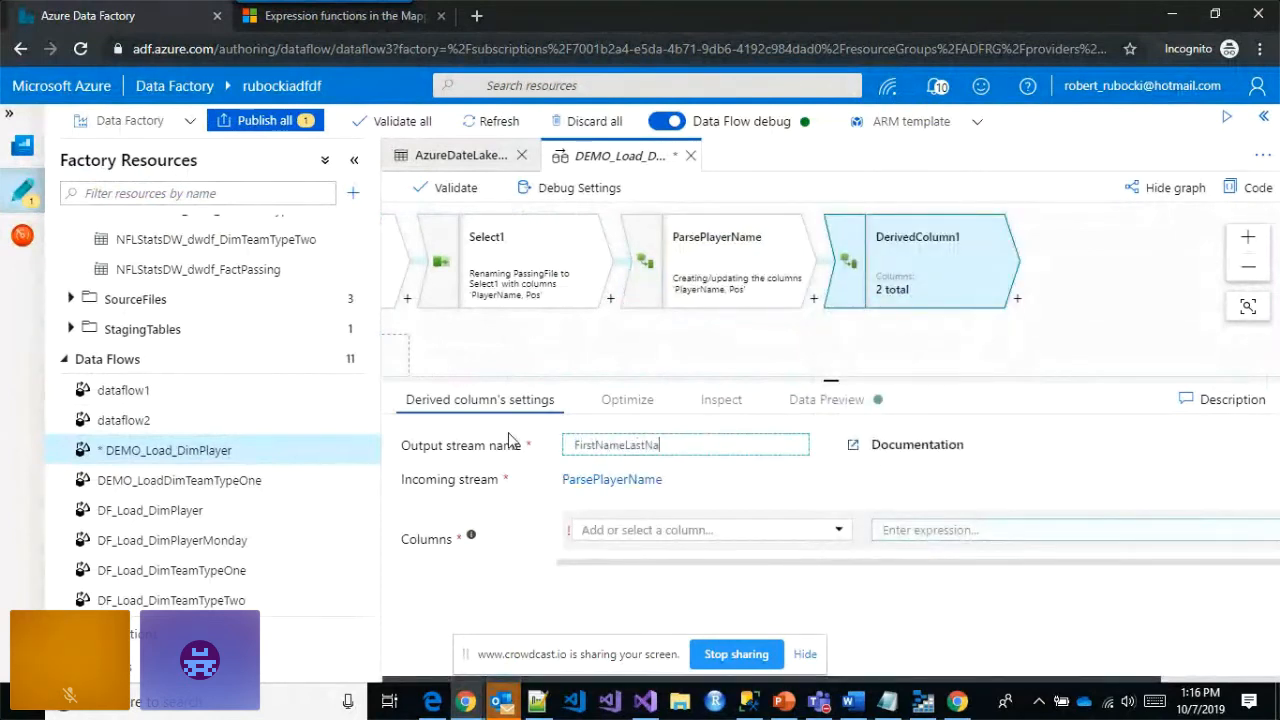
type("me")
left_click(680, 352)
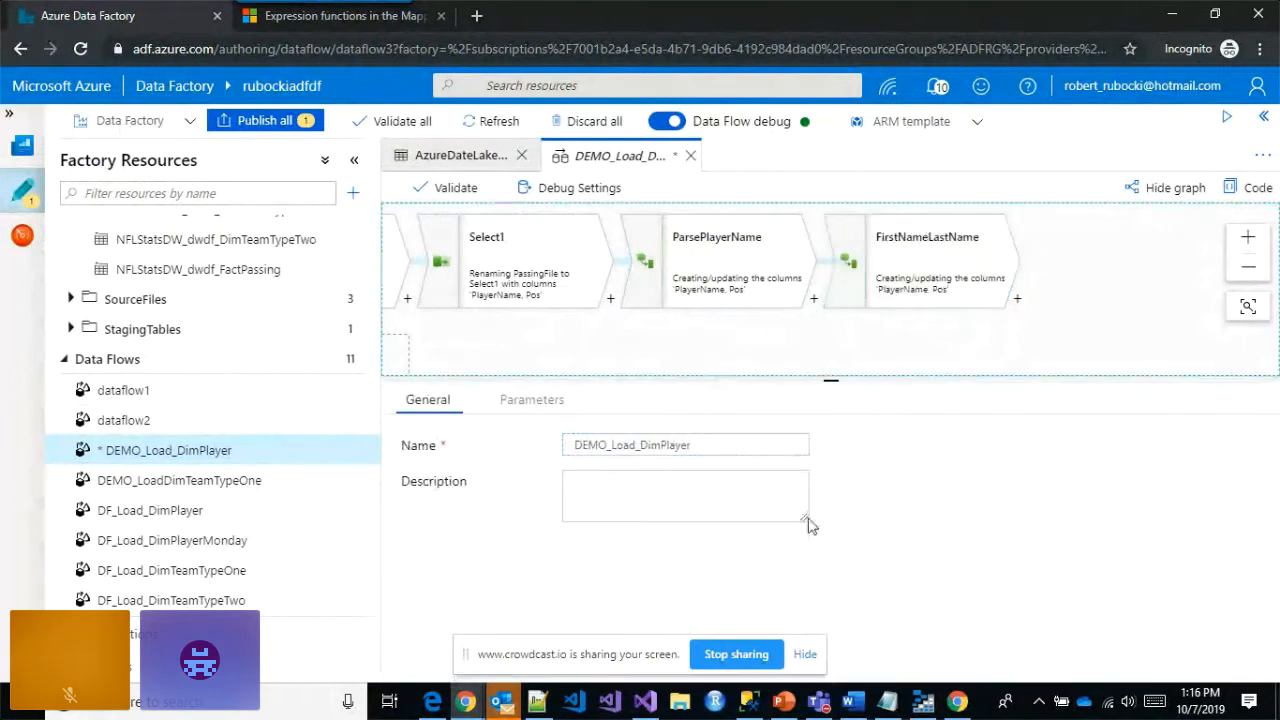
- Add two derived columns named FirstName and LastName to the FirstNameLastName transformation
left_click(890, 275)
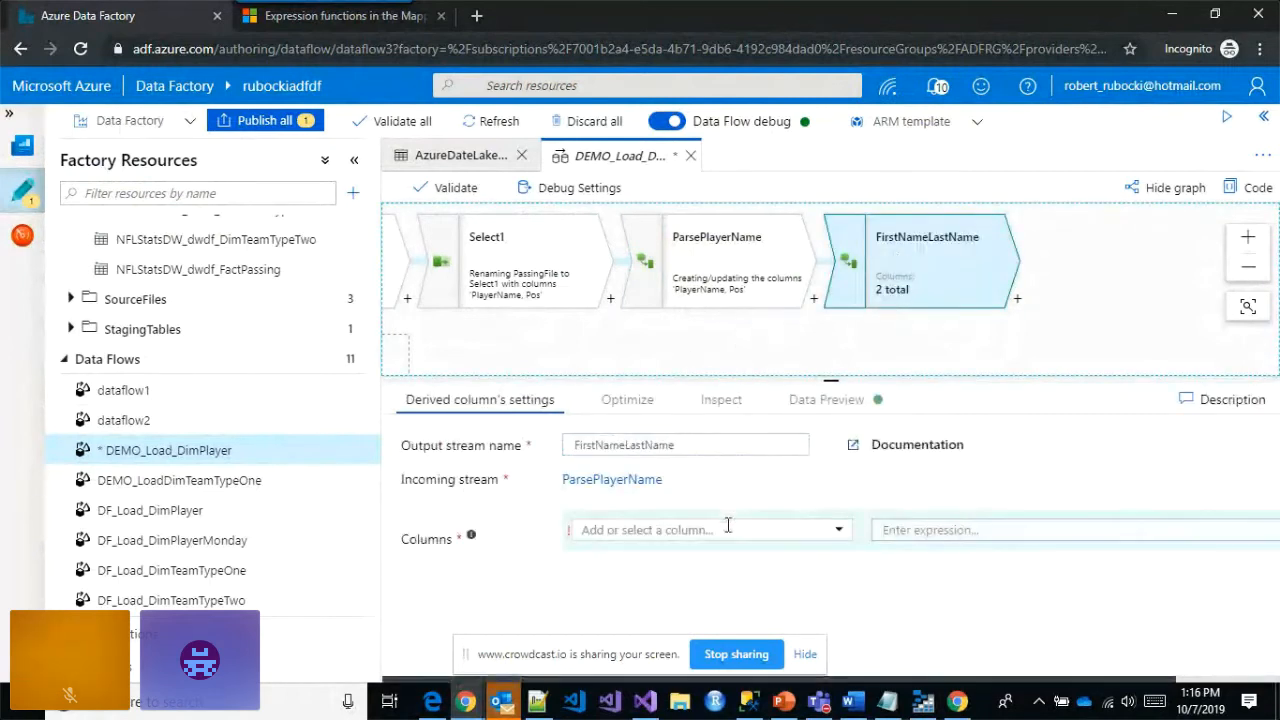
left_click(727, 529)
type("FirstName")
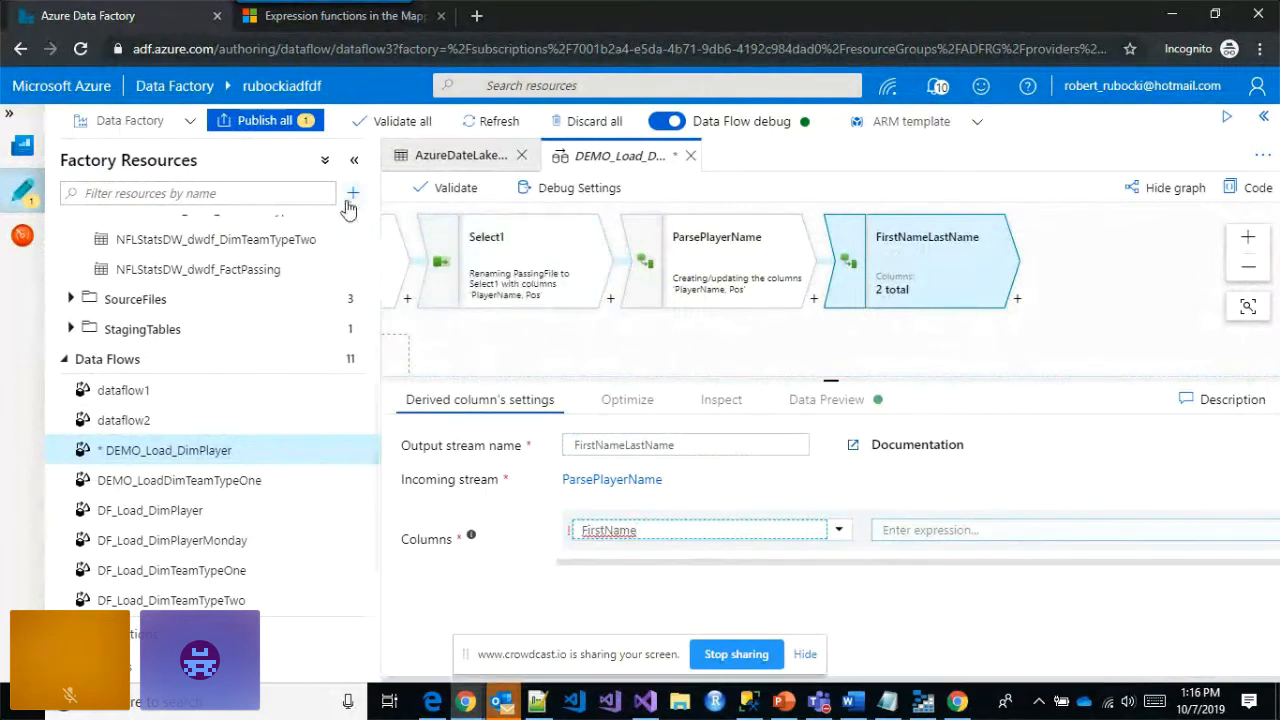
left_click(355, 167)
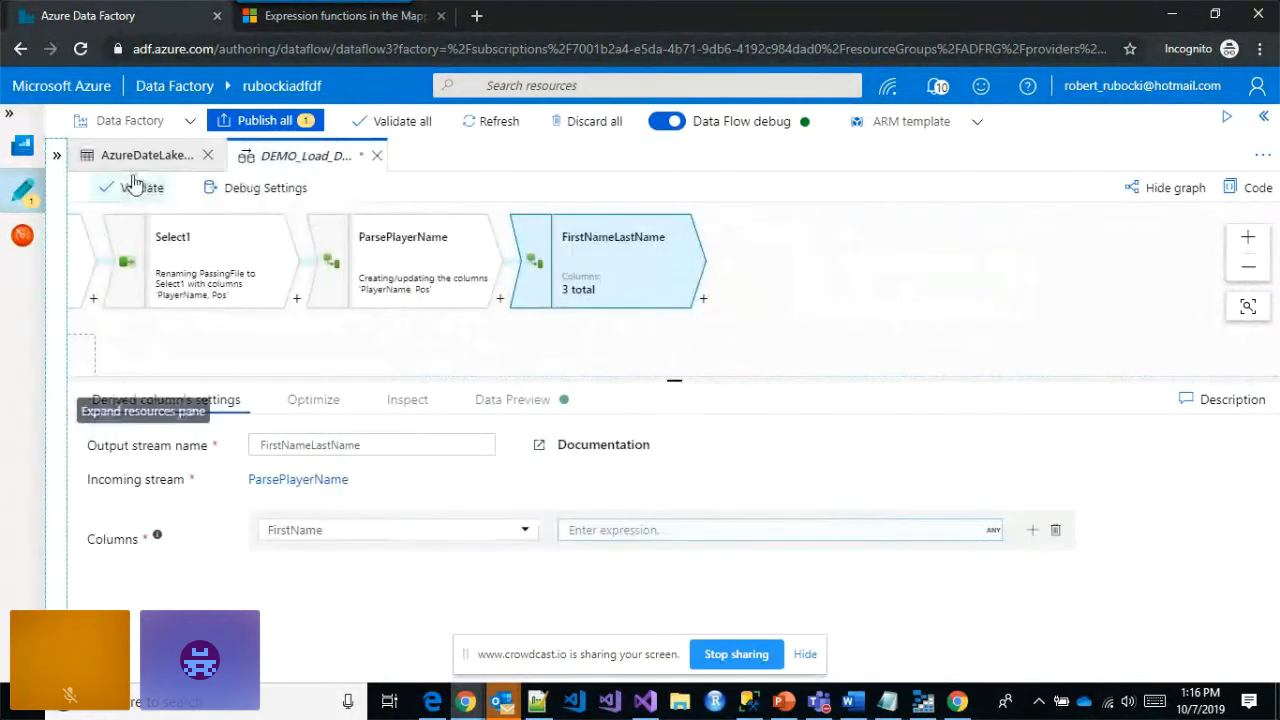
left_click(1033, 532)
left_click(1070, 564)
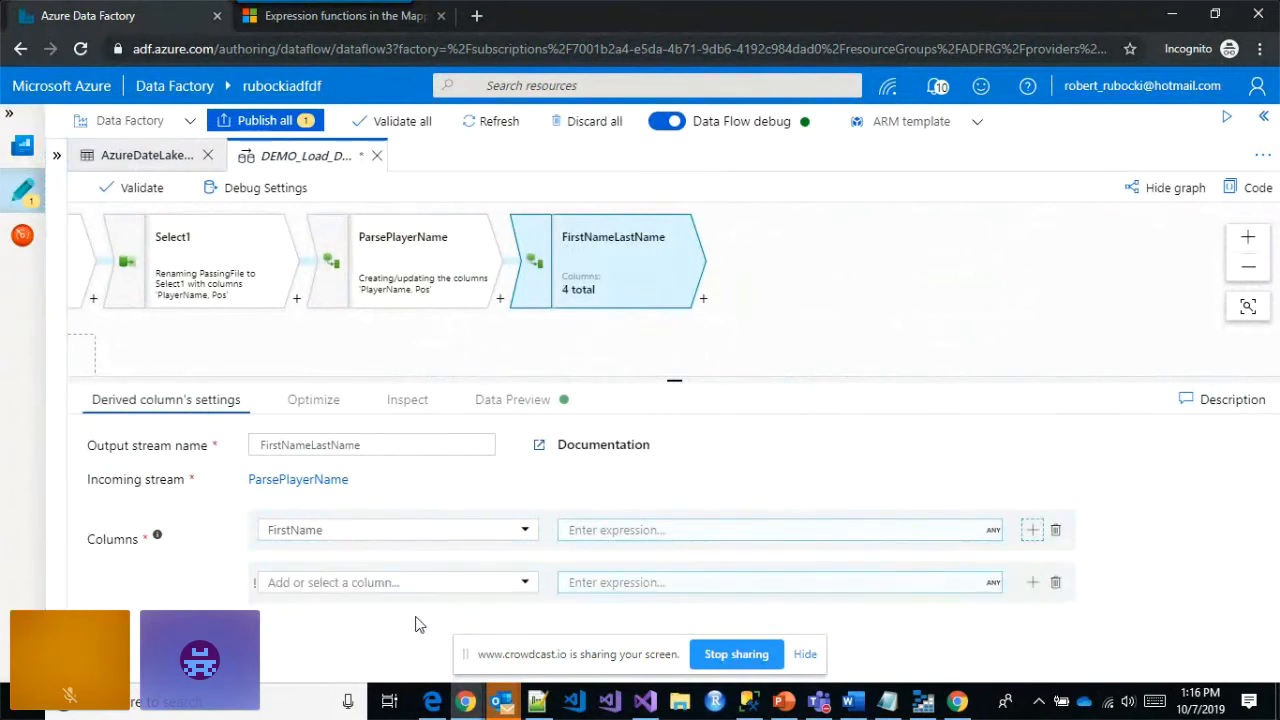
type("LastName")
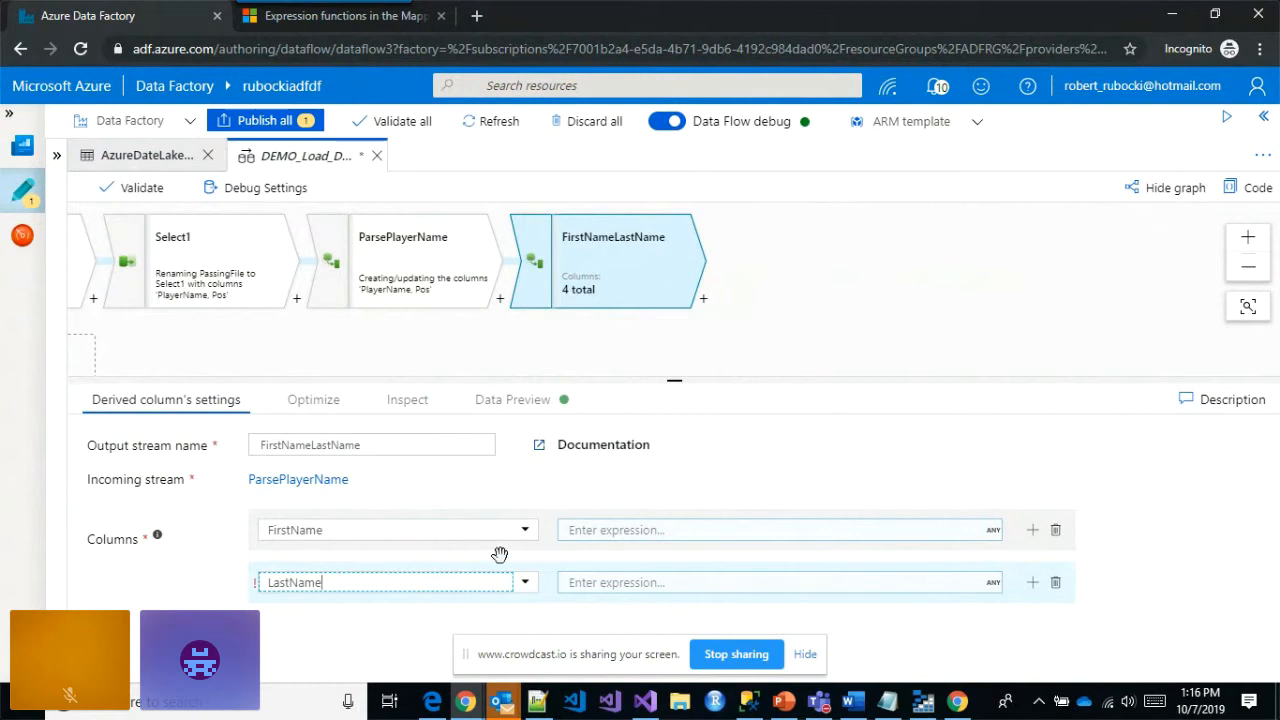
- Open the FirstName column's expression, then switch to DemoCodeSnippets.txt in Notepad and copy the expression under the FirstName heading
left_click(568, 537)
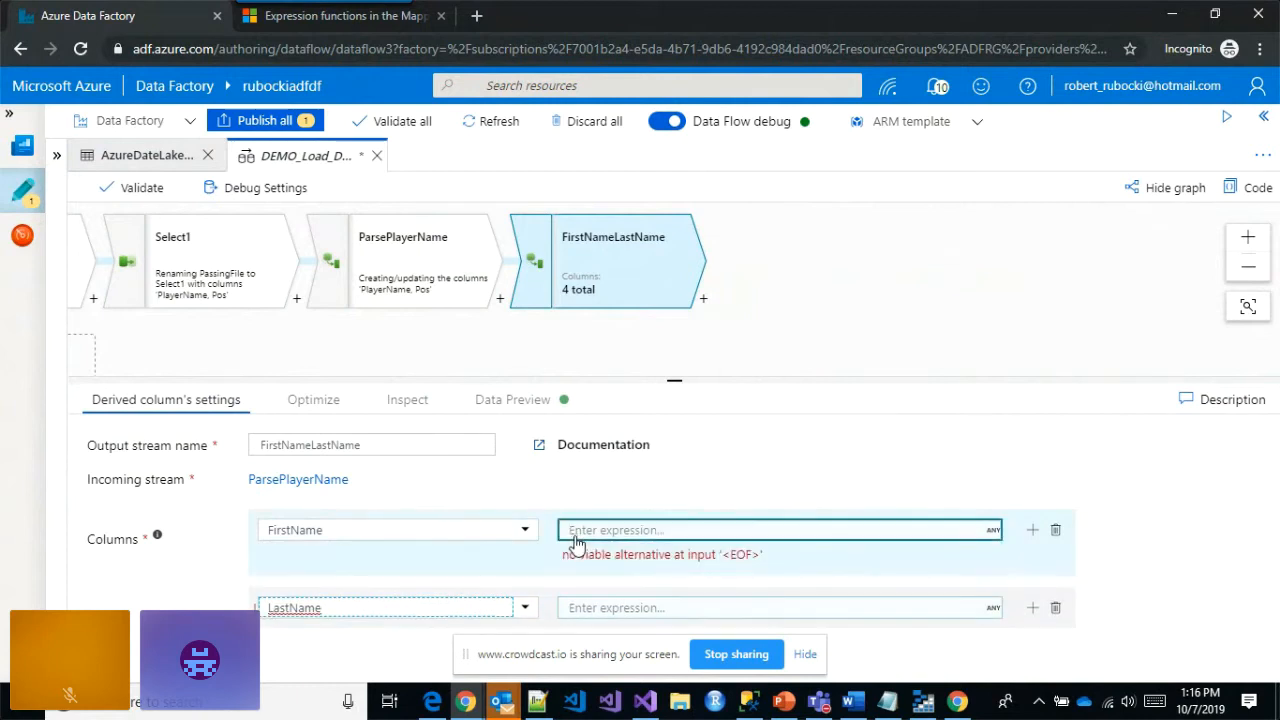
key("alt+Tab")
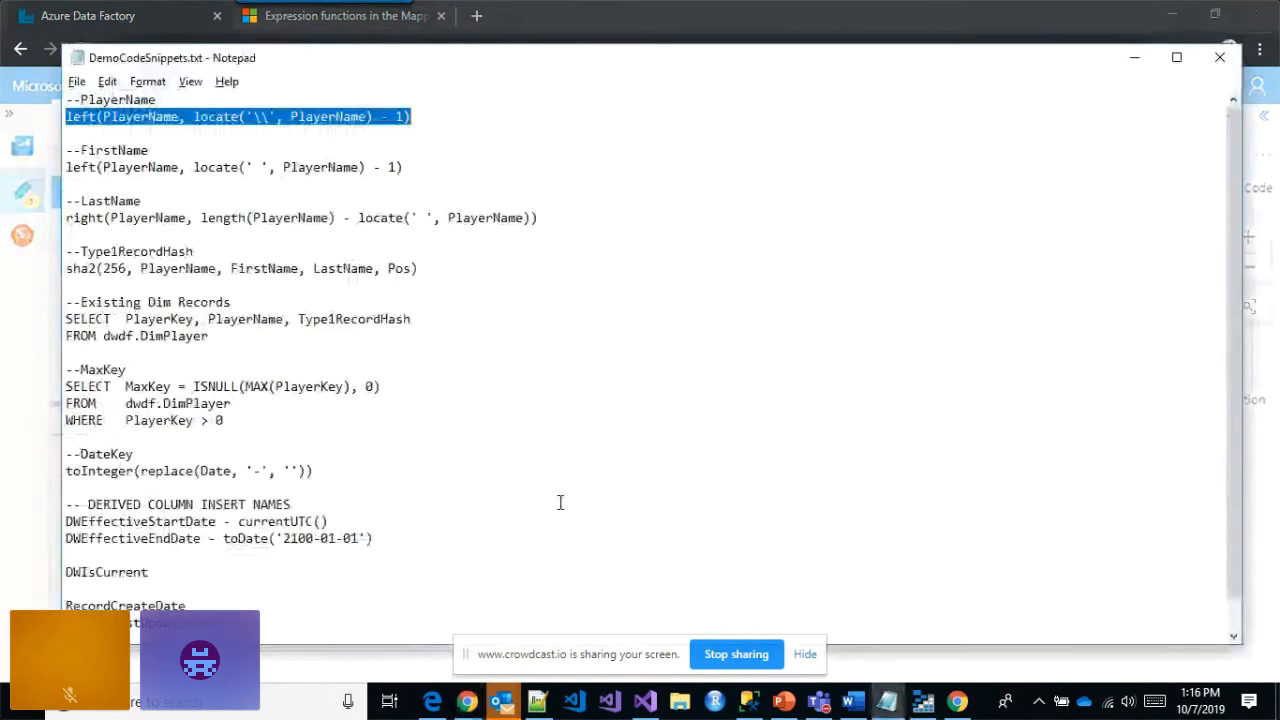
left_click_drag(420, 167, 75, 167)
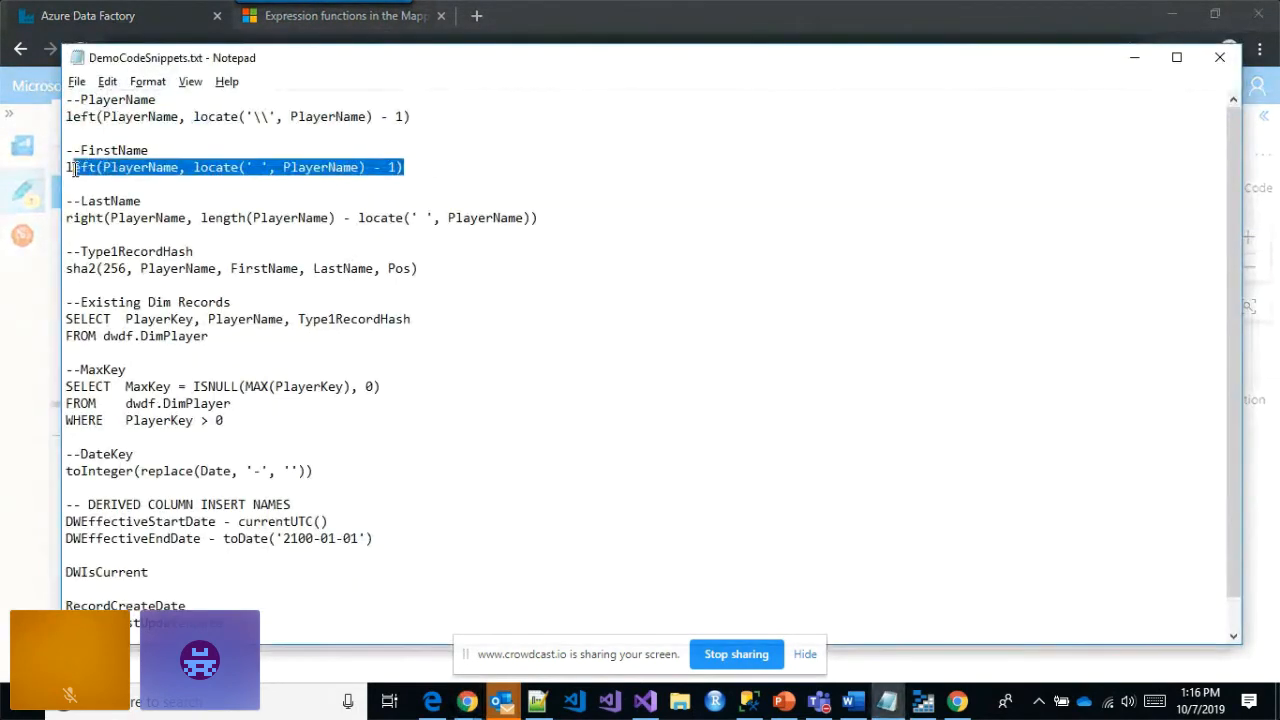
- Return to Azure Data Factory and save the FirstName column's expression as left(PlayerName, locate(' ', PlayerName) - 1)
key("alt+Tab")
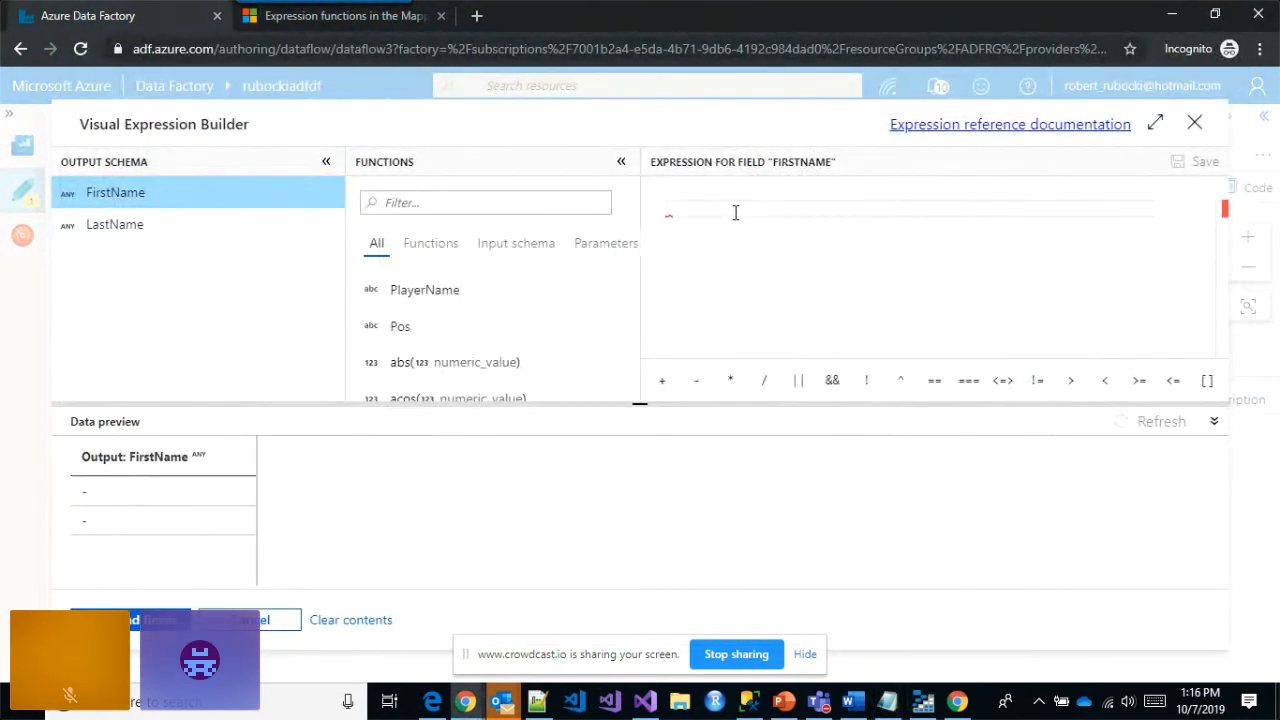
type("left(PlayerName, locate(' ', PlayerName) - 1)")
left_click_drag(841, 209, 860, 209)
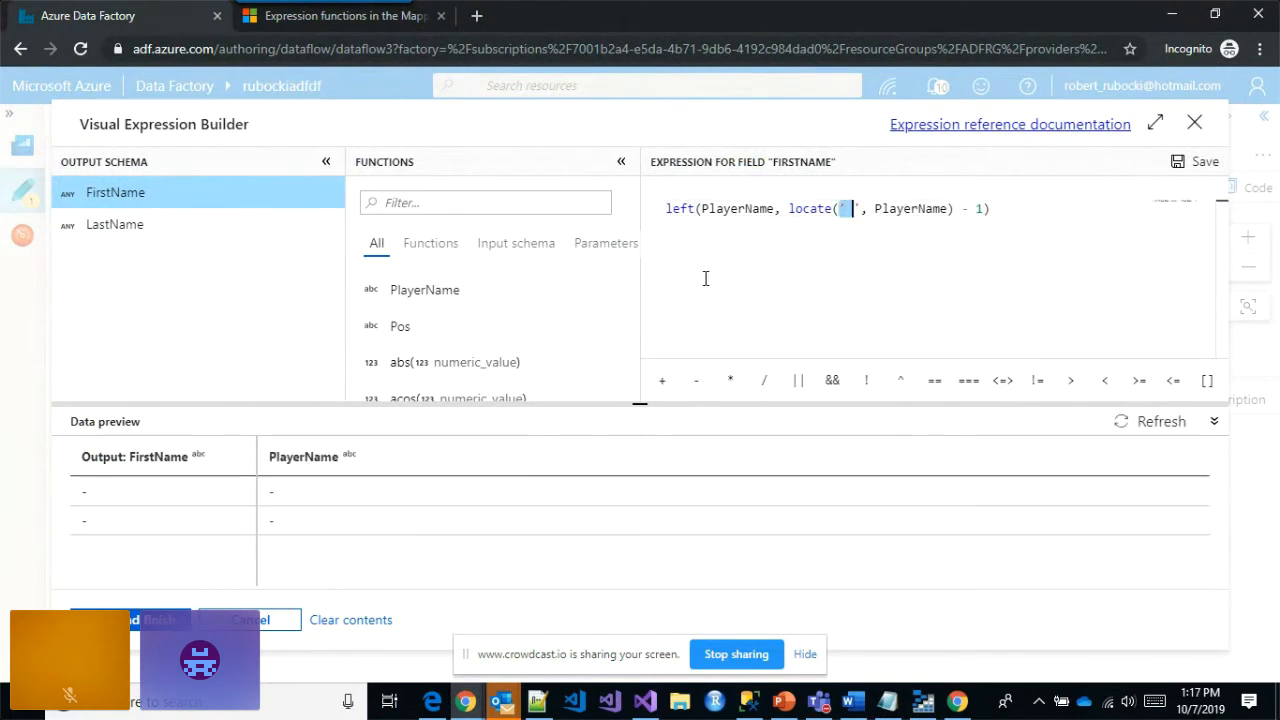
left_click(139, 622)
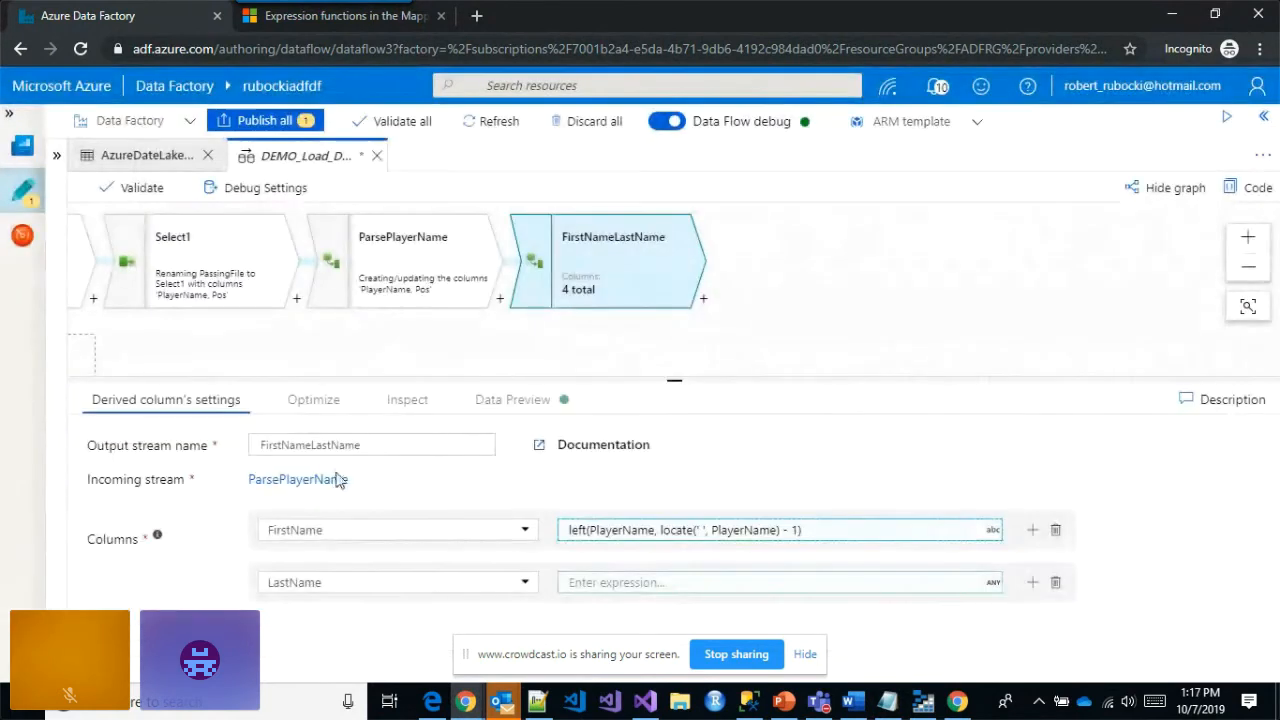
- Open the LastName column's expression, then switch to DemoCodeSnippets.txt in Notepad and copy the expression under the LastName heading
left_click(580, 583)
key("alt+Tab")
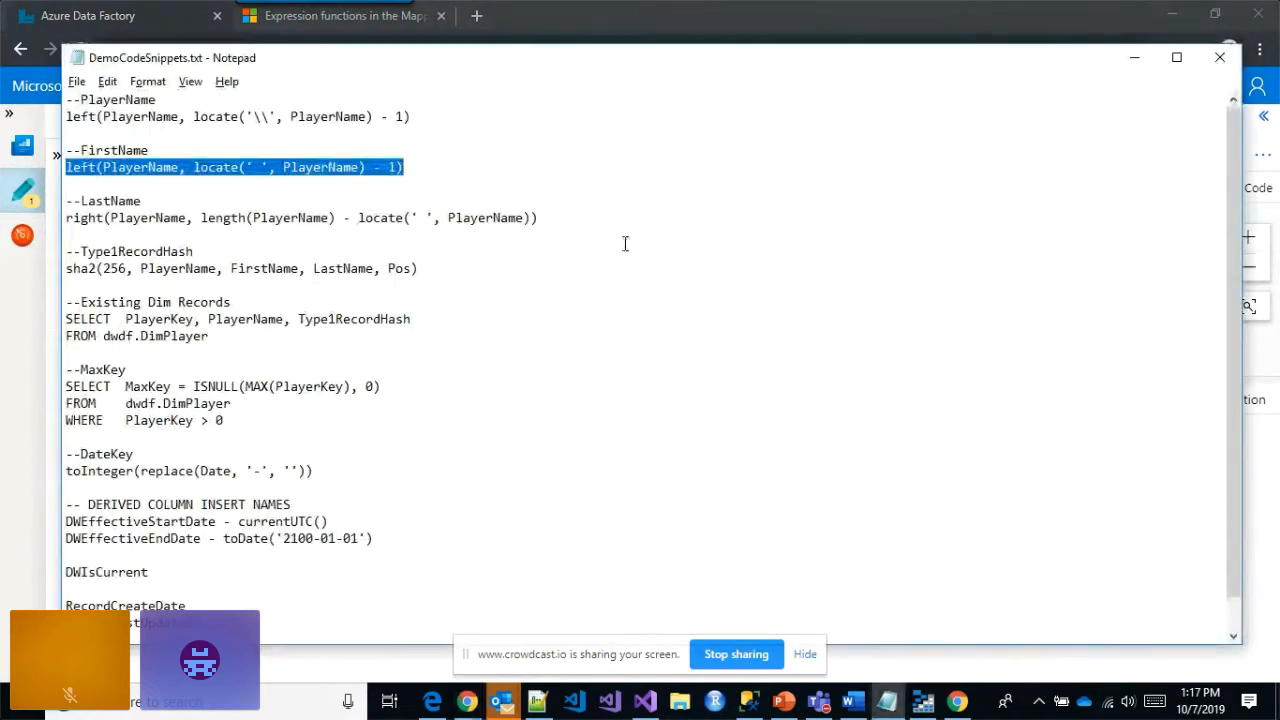
left_click_drag(540, 217, 66, 218)
key("ctrl+c")
- Return to Azure Data Factory and save the LastName column's expression as right(PlayerName, length(PlayerName) - locate(' ', PlayerName))
key("alt+Tab")
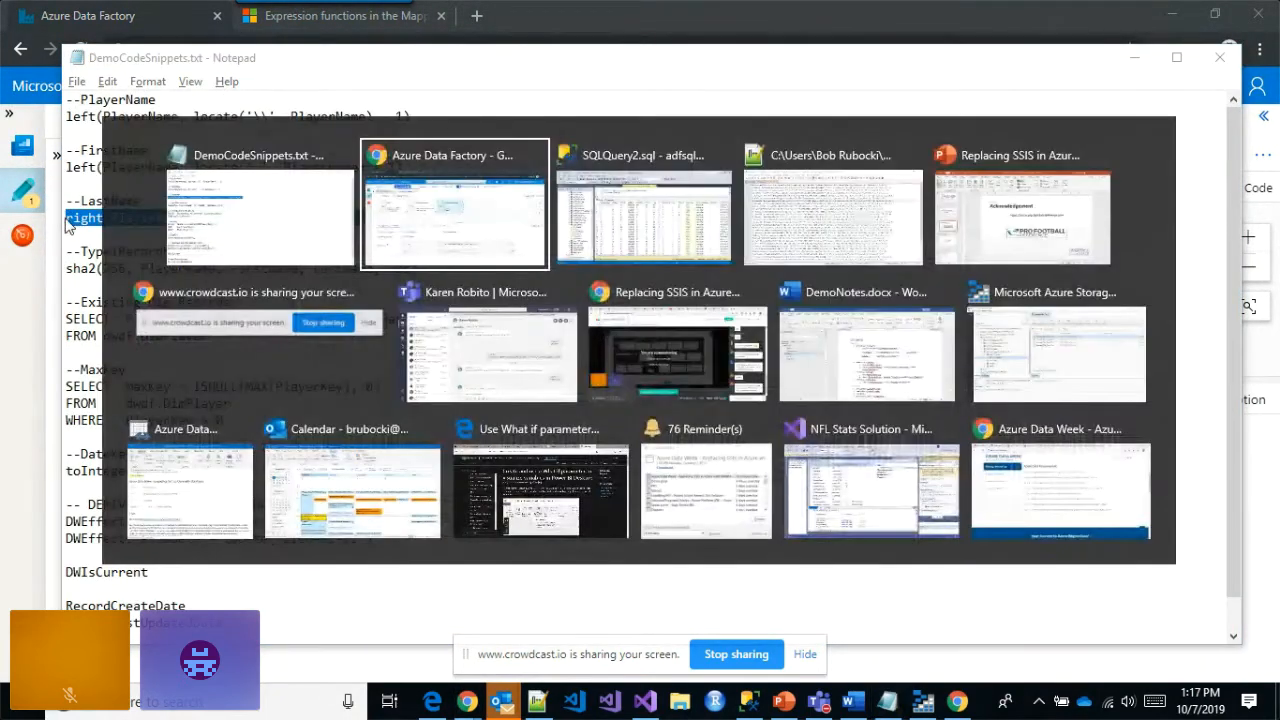
left_click(650, 588)
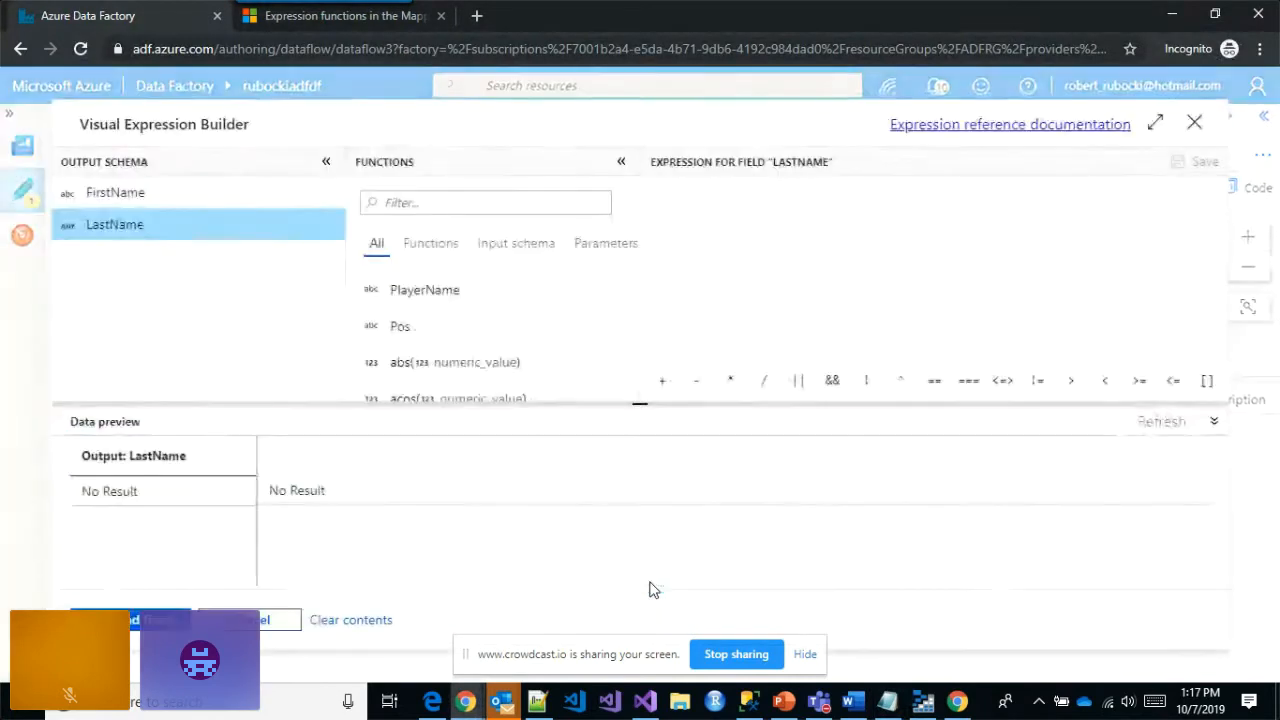
key("ctrl+v")
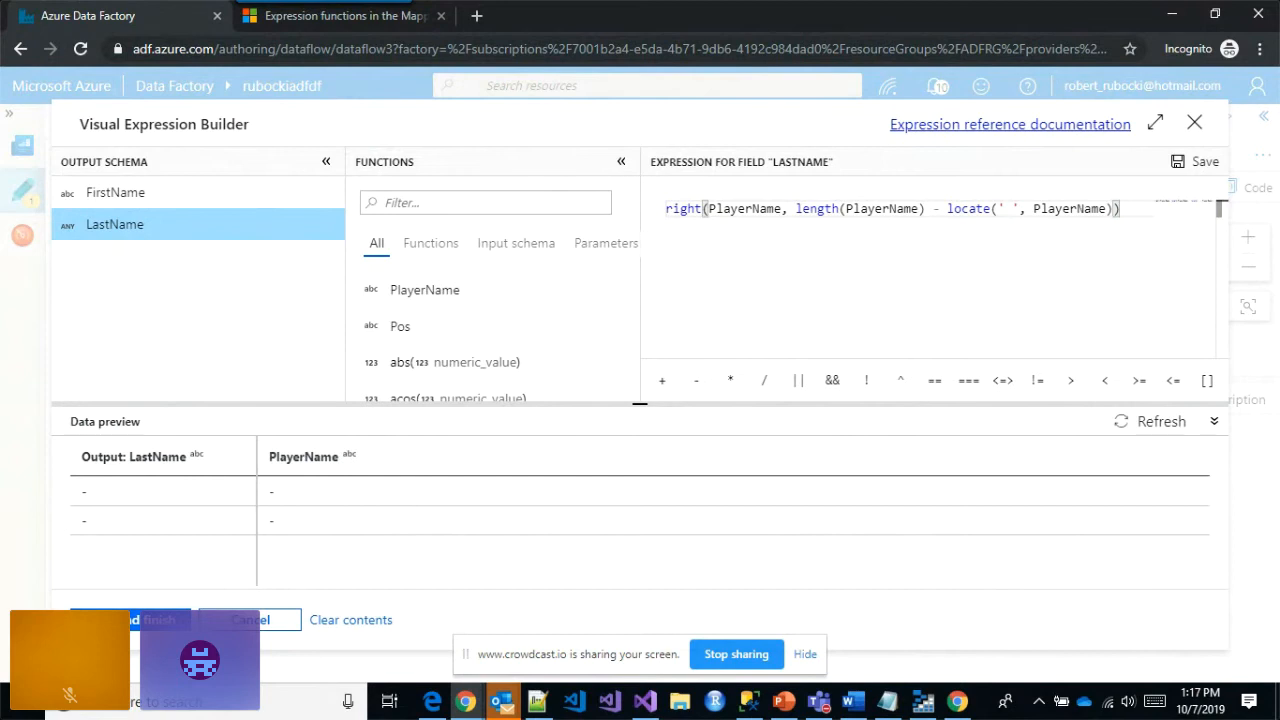
left_click(132, 619)
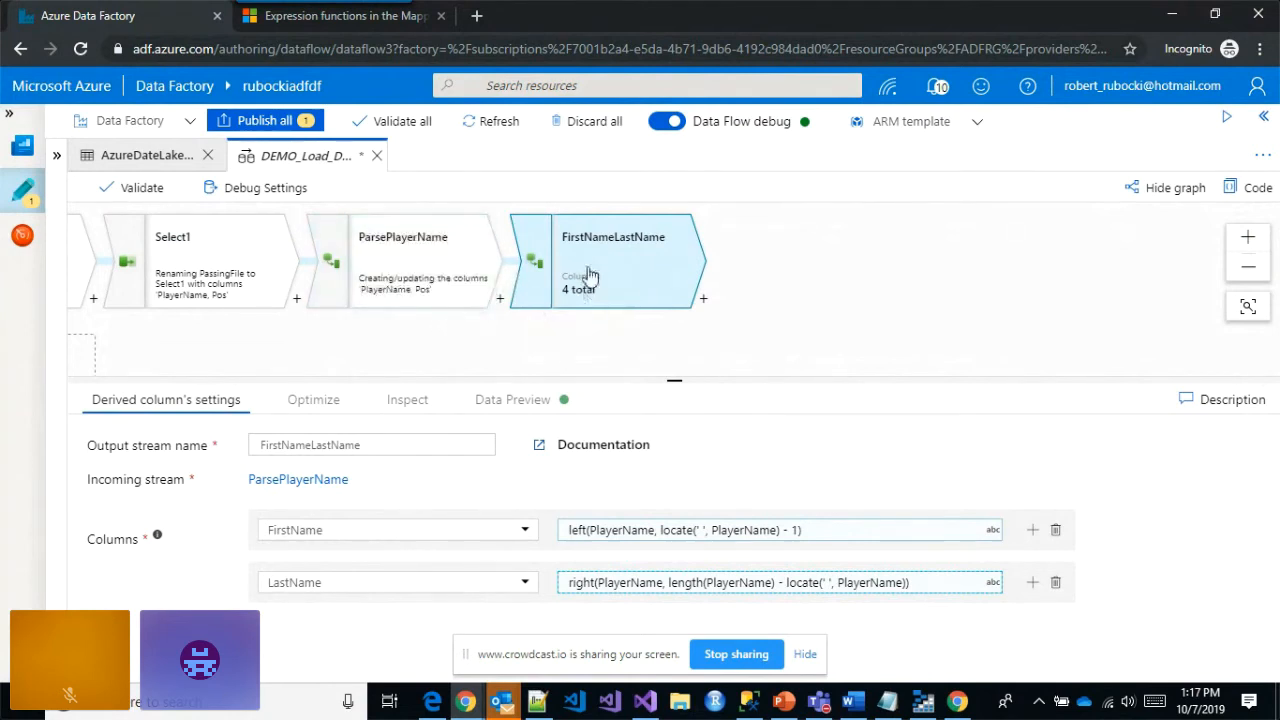
- Add a Derived Column transformation named SourceFileHash after FirstNameLastName
left_click(704, 302)
left_click(770, 564)
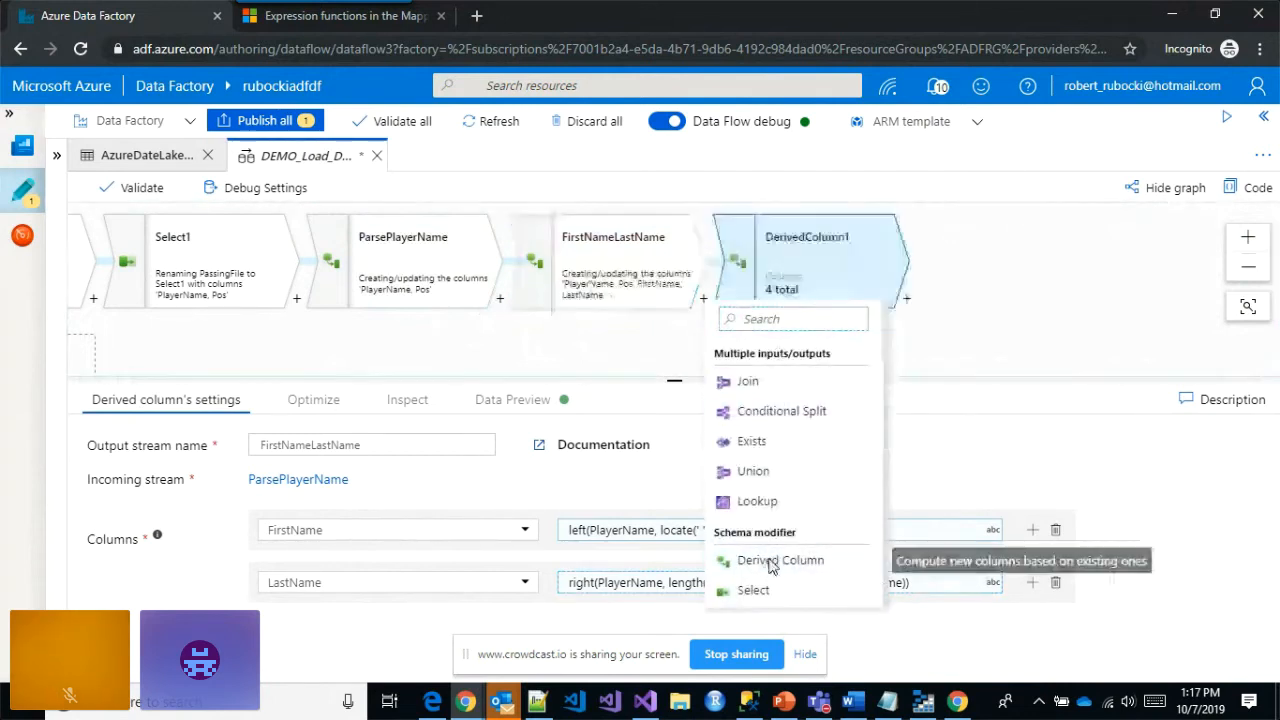
left_click_drag(396, 443, 212, 450)
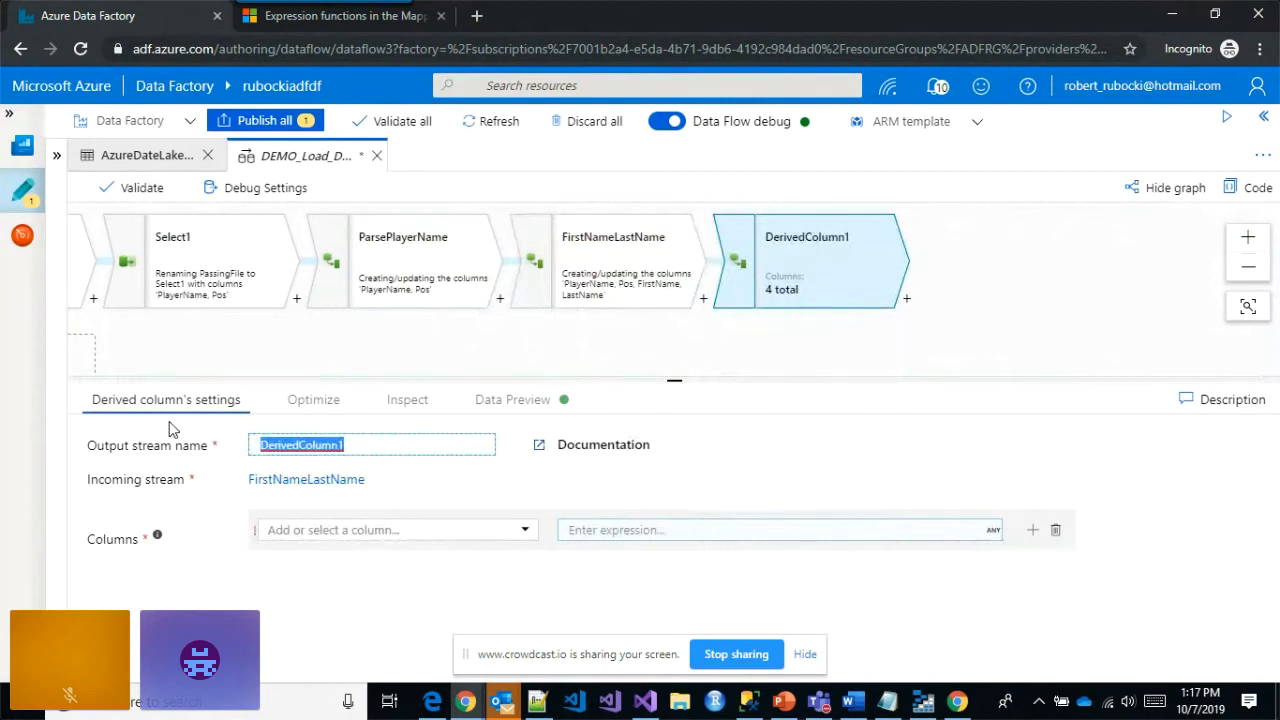
type("SourceFileHash")
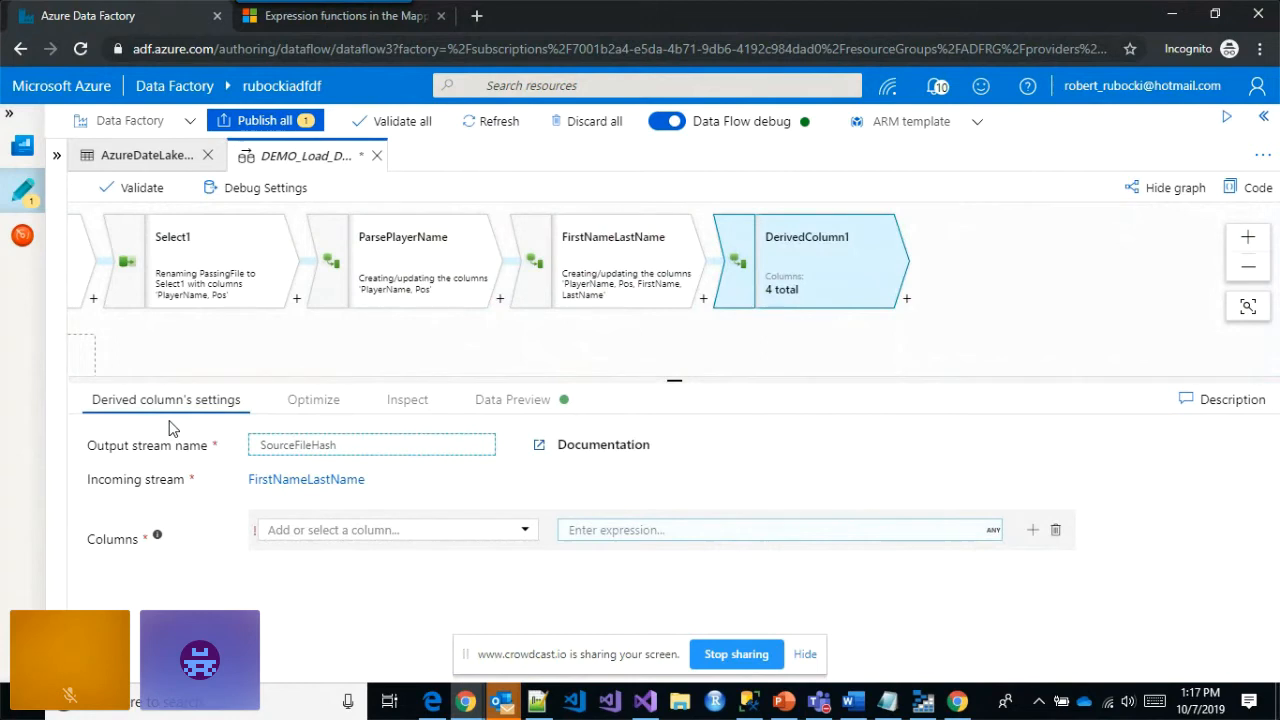
- Add a derived column named Type1RecordHash to the SourceFileHash transformation
left_click(437, 534)
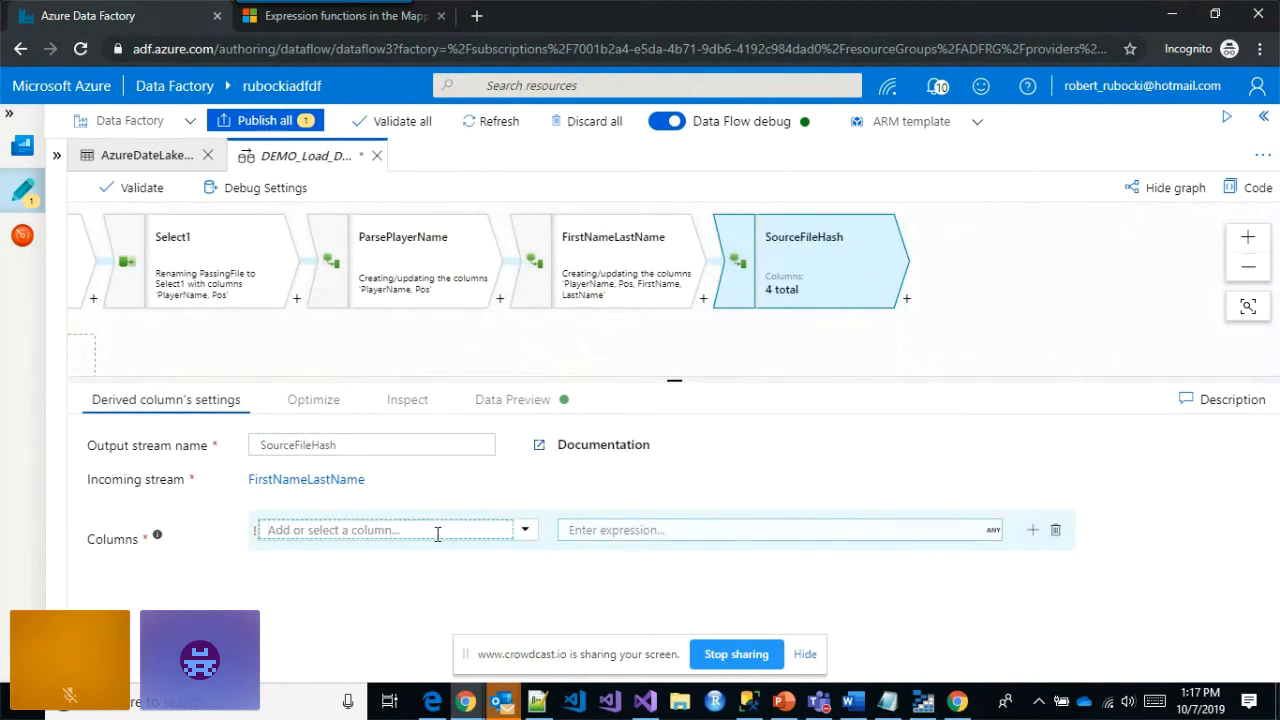
type("Type1Recro")
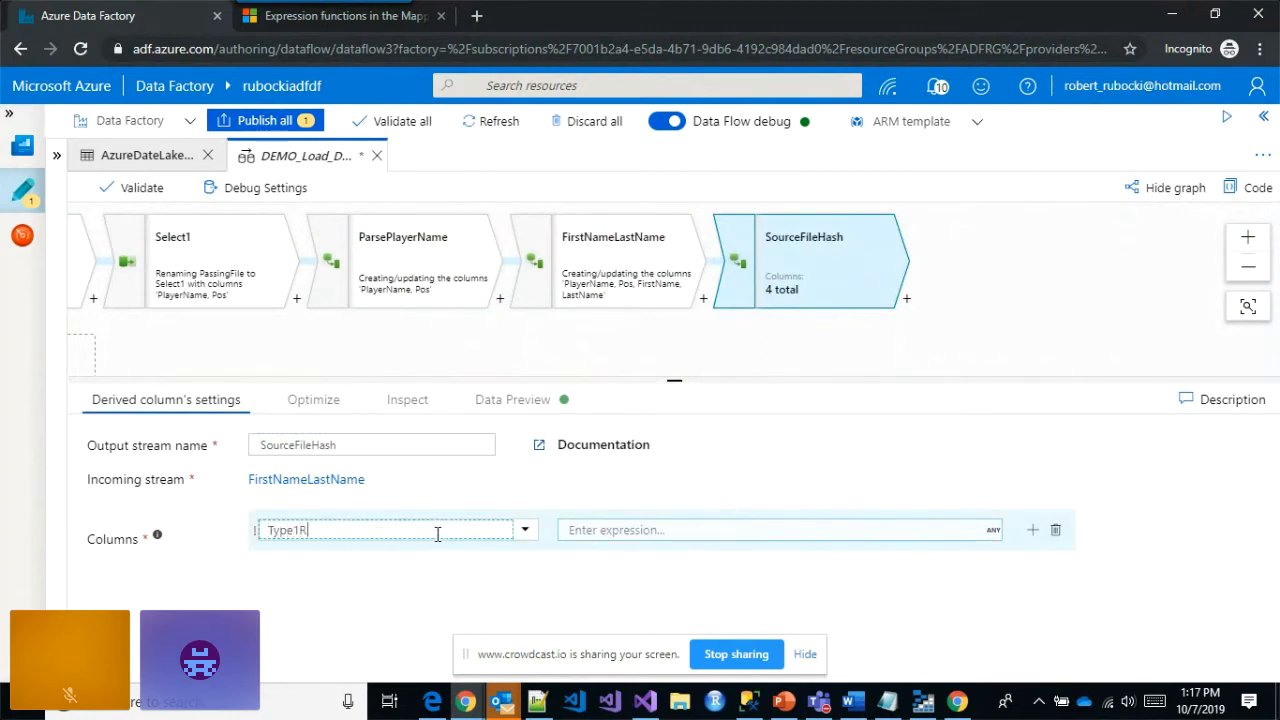
key("BackSpace")
key("BackSpace")
type("ordHash")
left_click(375, 580)
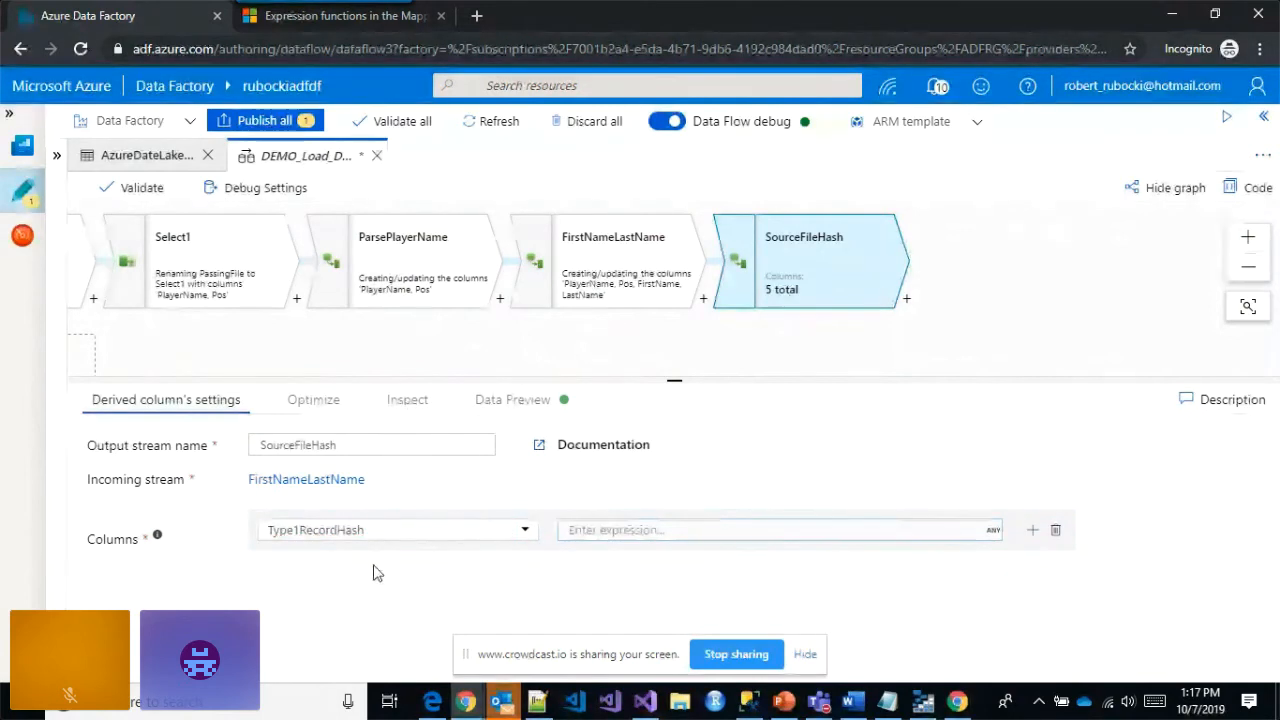
- Switch to DemoCodeSnippets.txt in Notepad and copy the sha2 expression under the Type1RecordHash heading
key("alt+Tab")
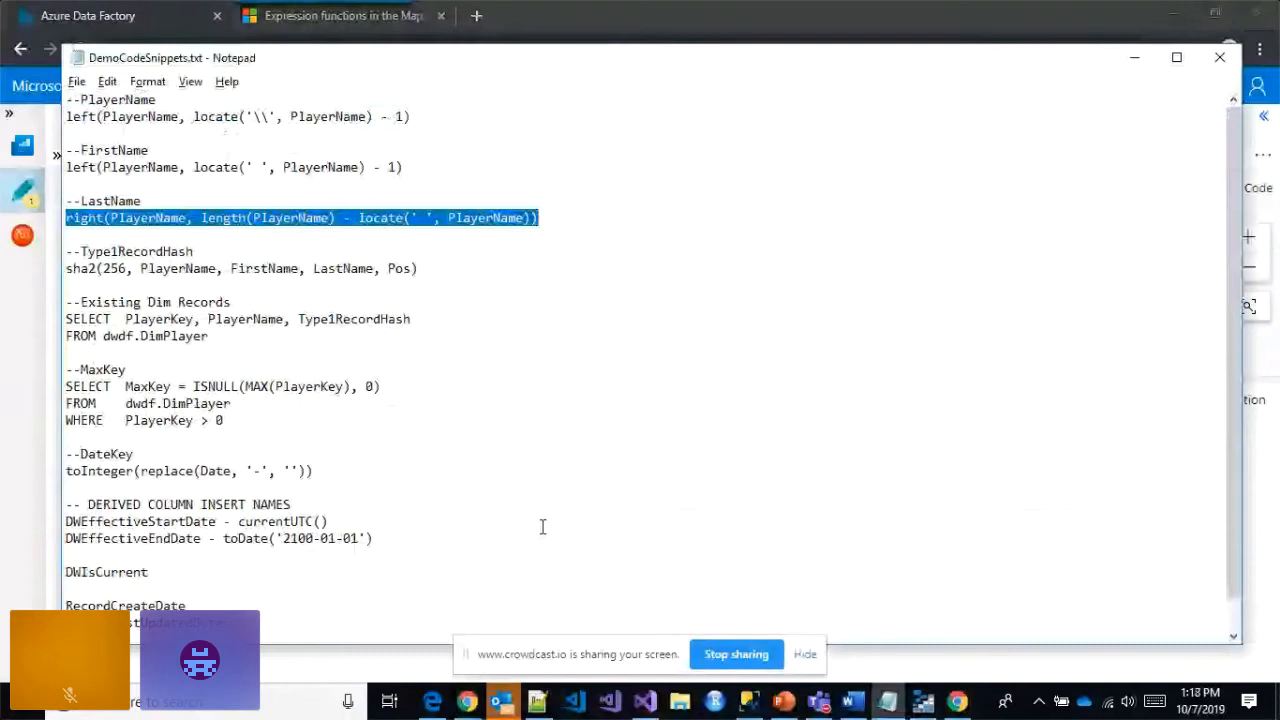
left_click(66, 277)
key("shift+End")
key("ctrl+c")
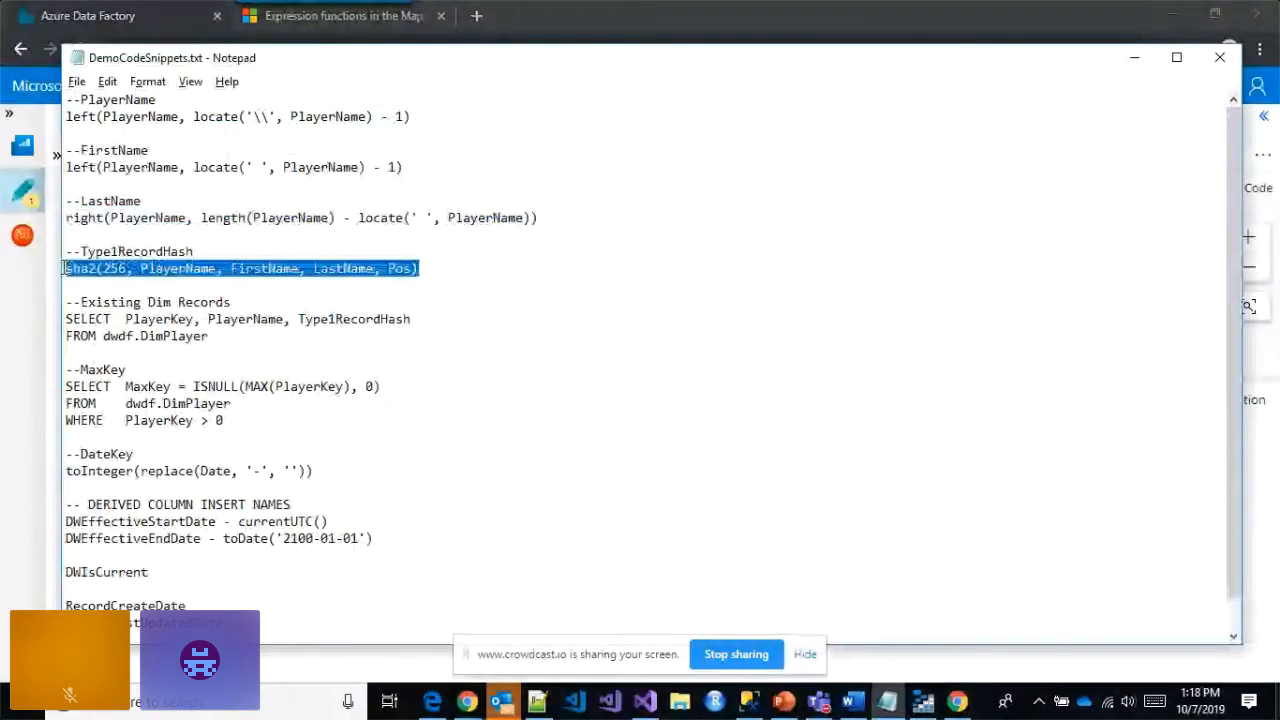
- Return to Azure Data Factory and save the Type1RecordHash column's expression as sha2(256, PlayerName, FirstName, LastName, Pos)
key("alt+Tab")
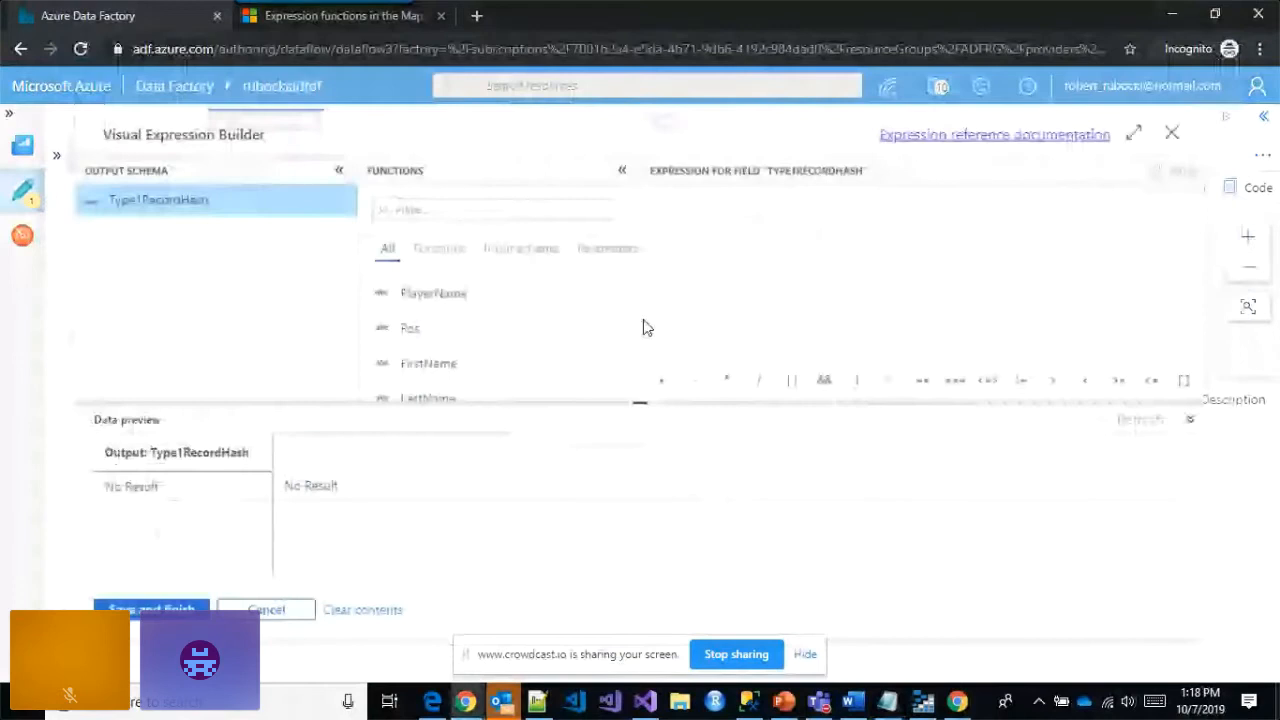
left_click(700, 215)
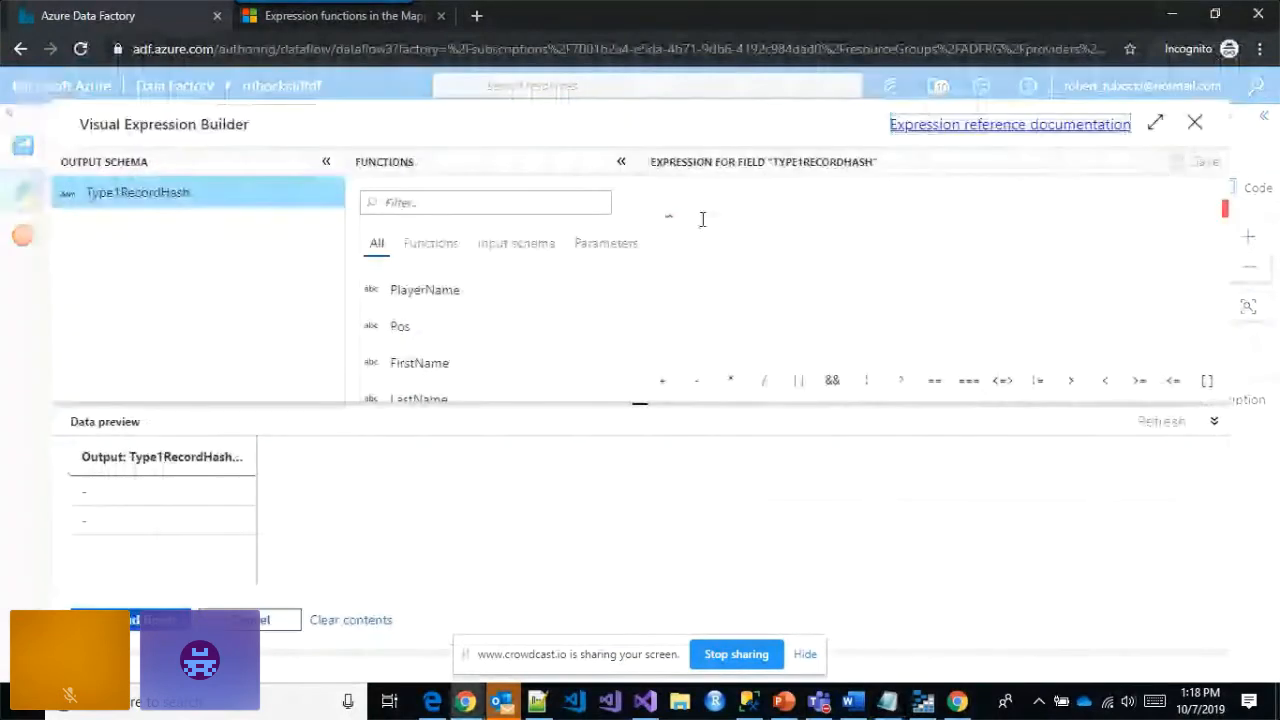
key("ctrl+v")
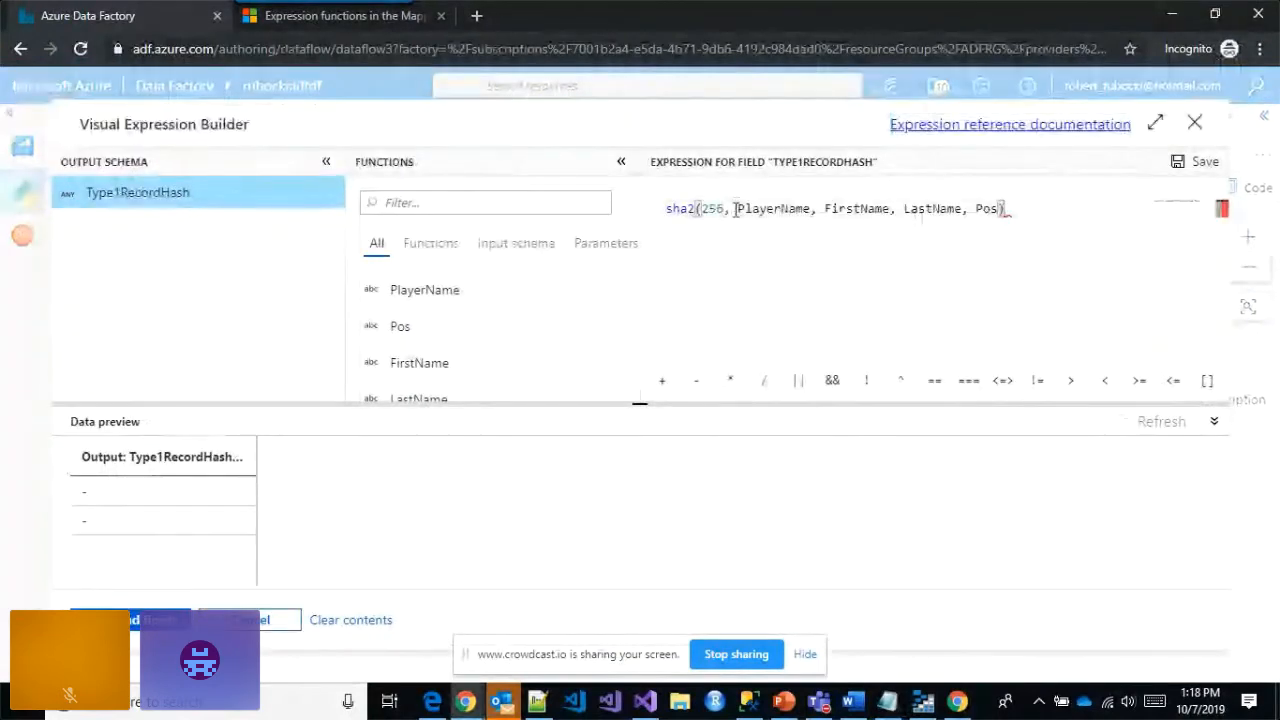
left_click_drag(735, 208, 995, 210)
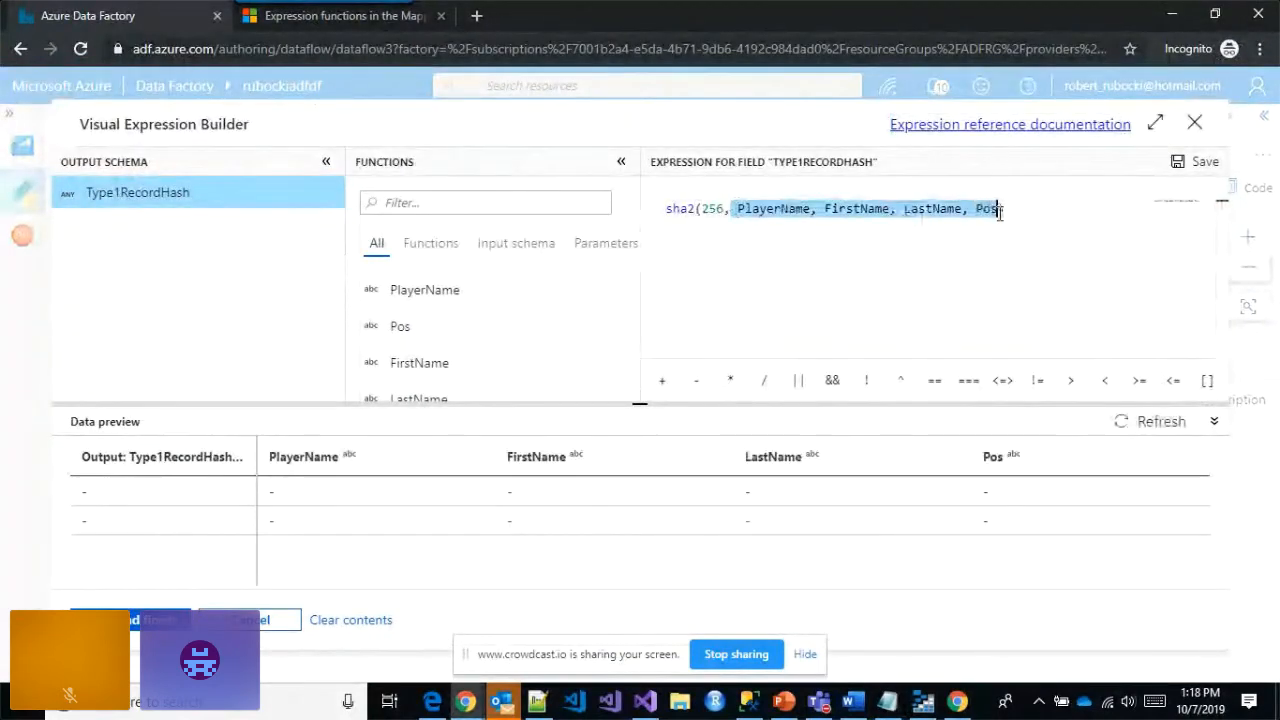
left_click(1016, 214)
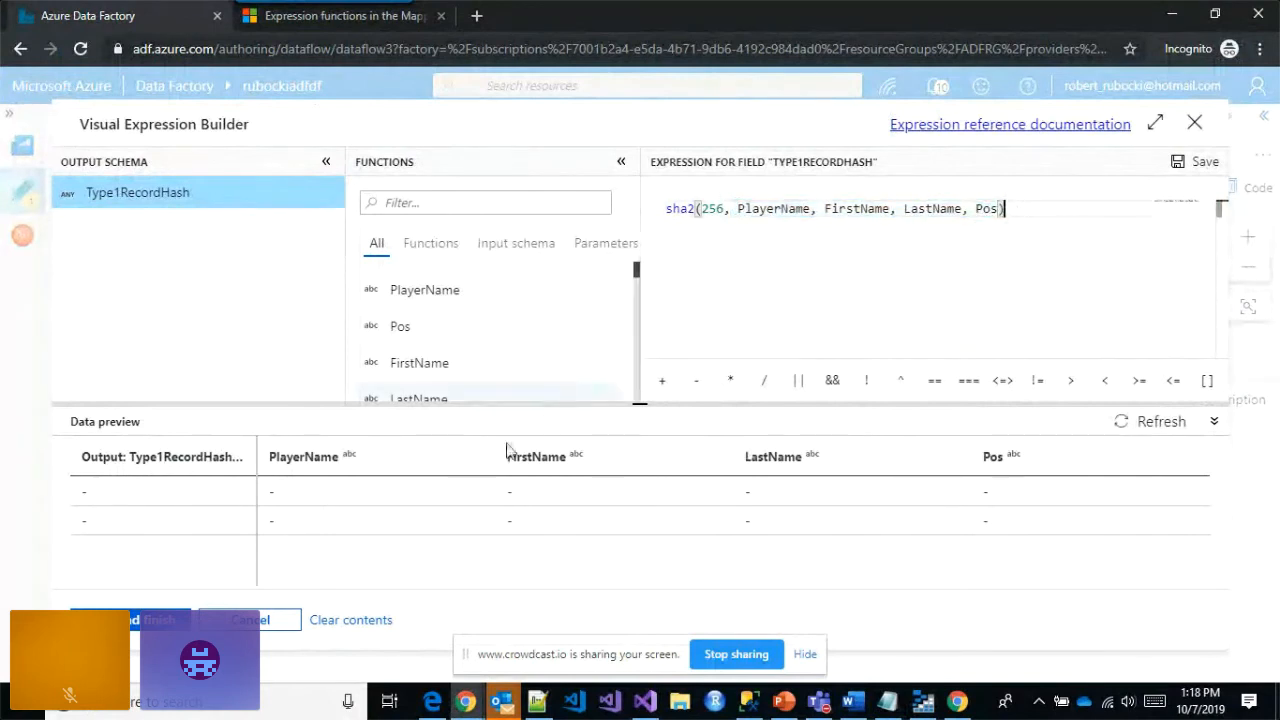
left_click(128, 621)
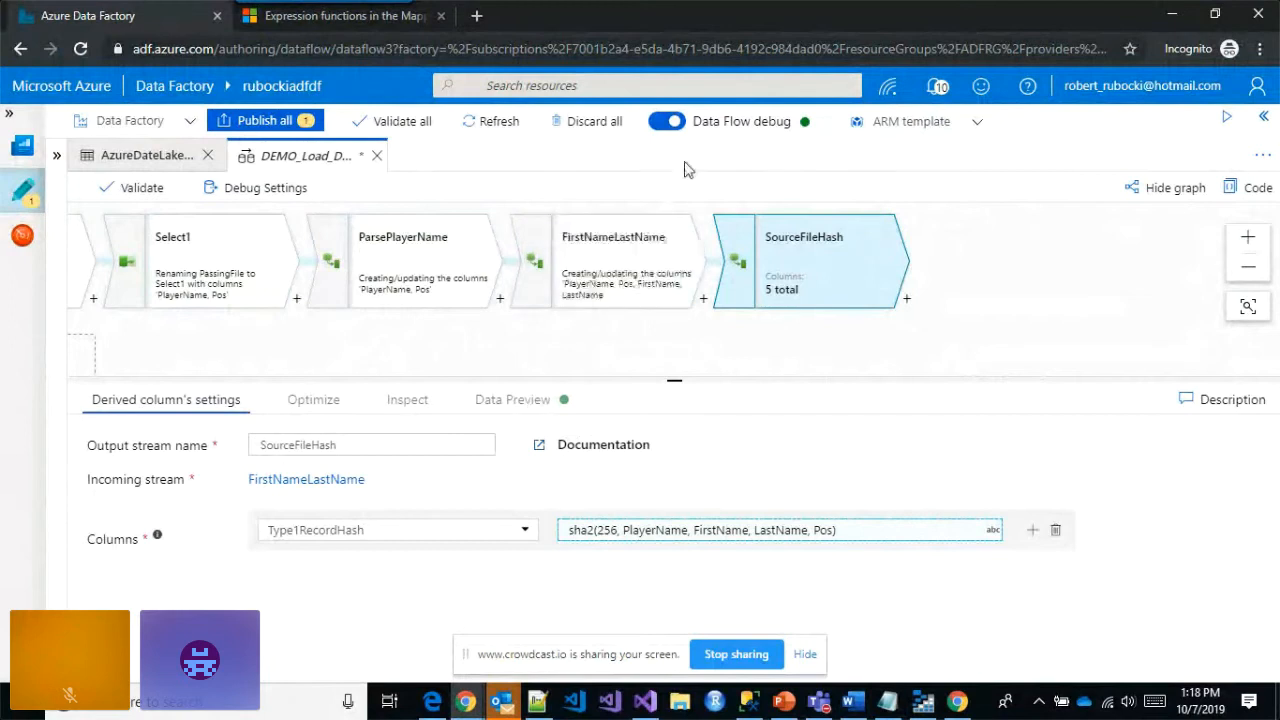
- Load the data preview of the SourceFileHash transformation and examine the Type1RecordHash values
left_click(520, 400)
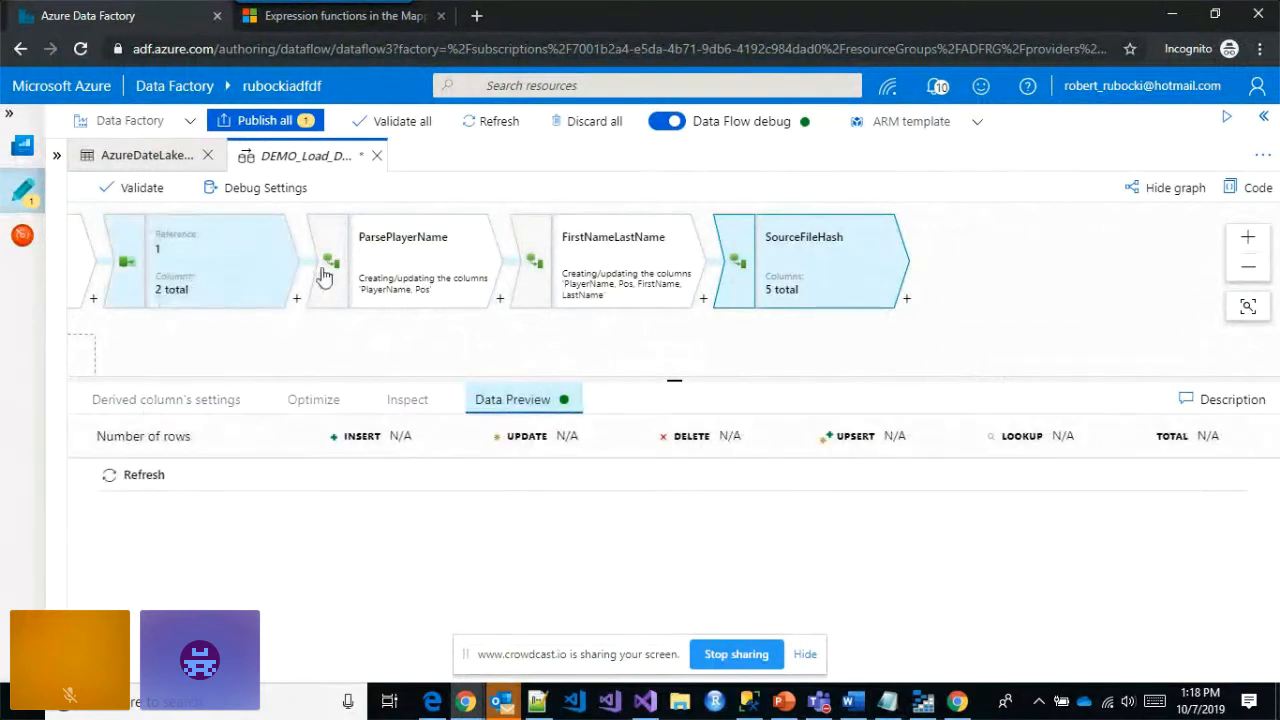
left_click(157, 475)
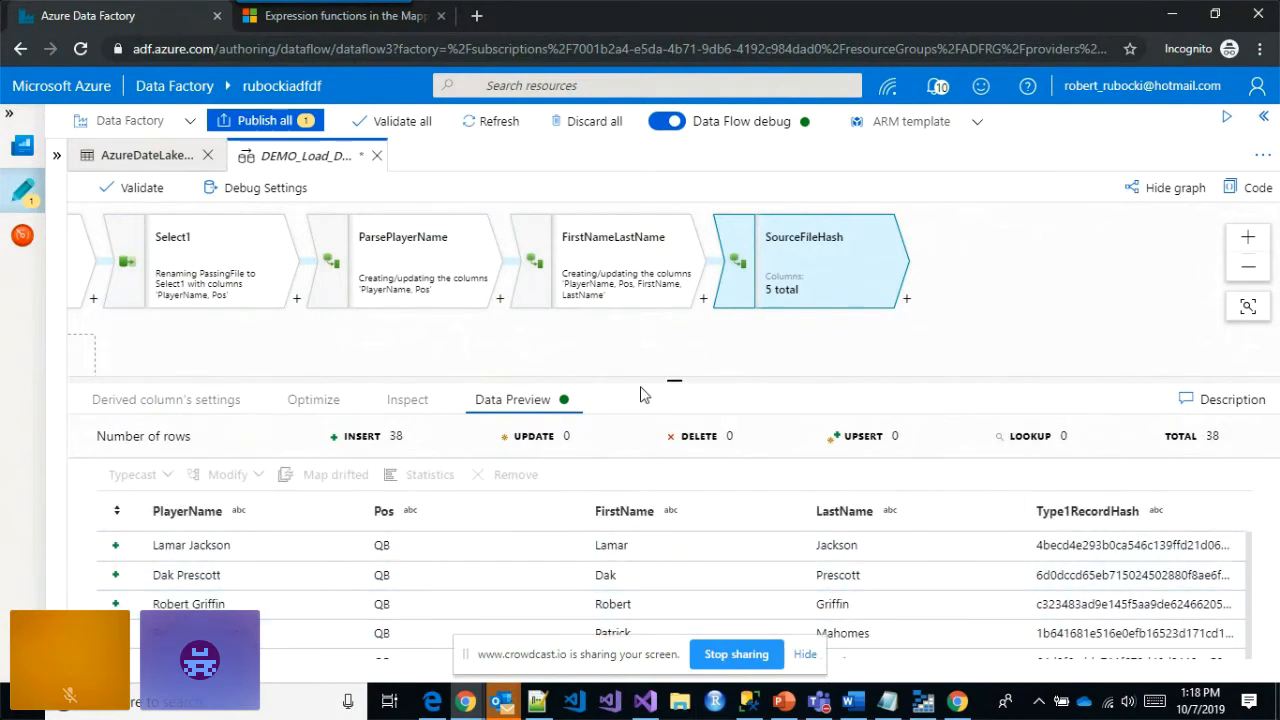
left_click_drag(677, 375, 676, 325)
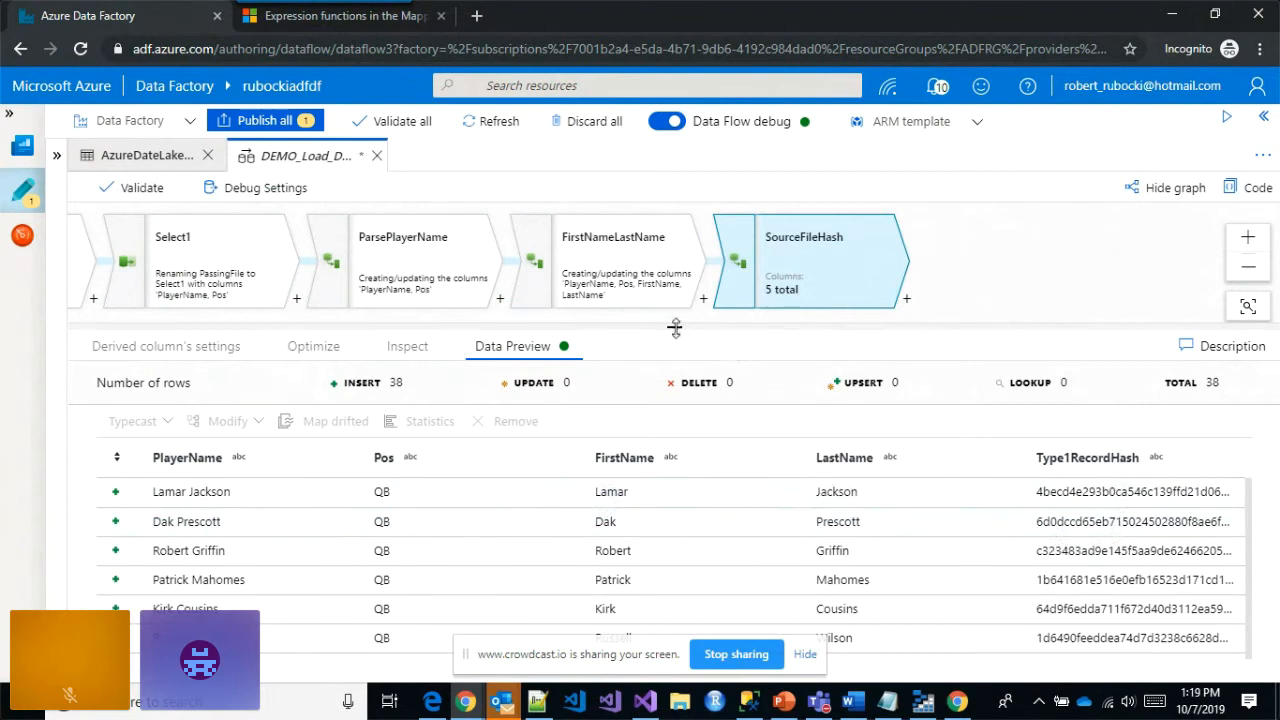
- Add a second source named DimPlayer to the data flow, using the NFLStatsDW_dwdf_DimPlayer dataset
left_click_drag(676, 328, 676, 447)
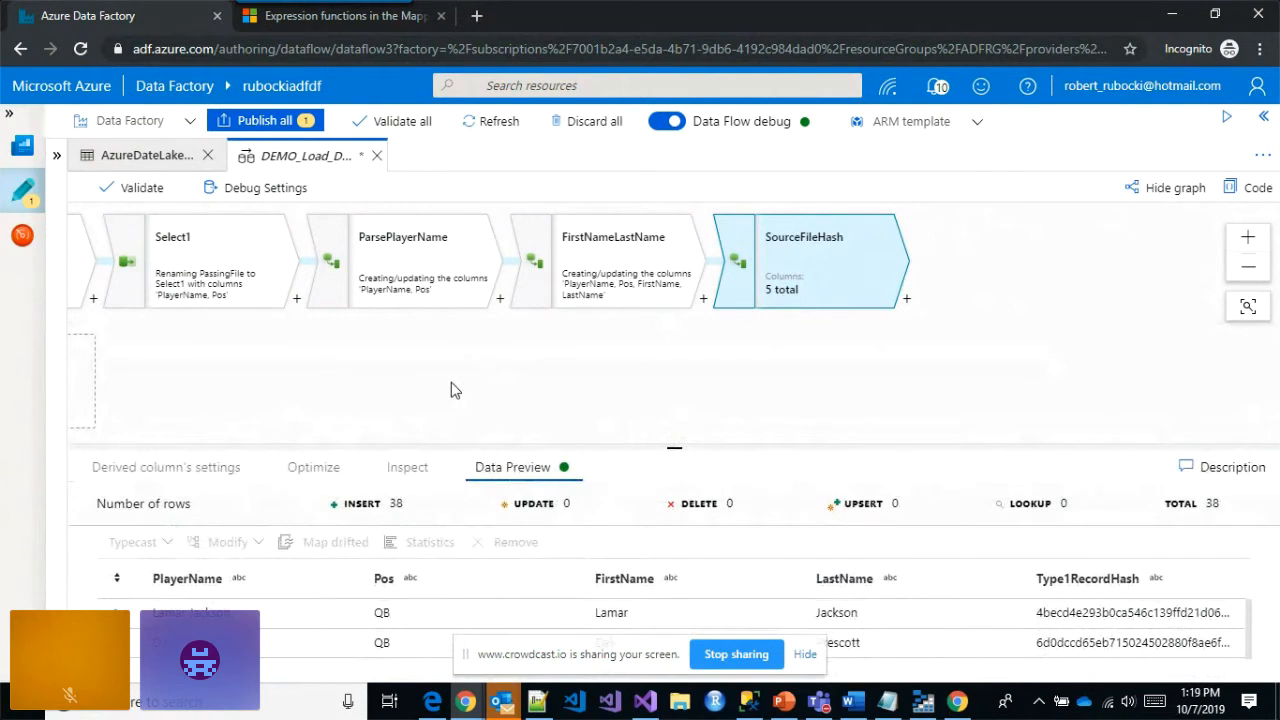
left_click_drag(451, 390, 669, 383)
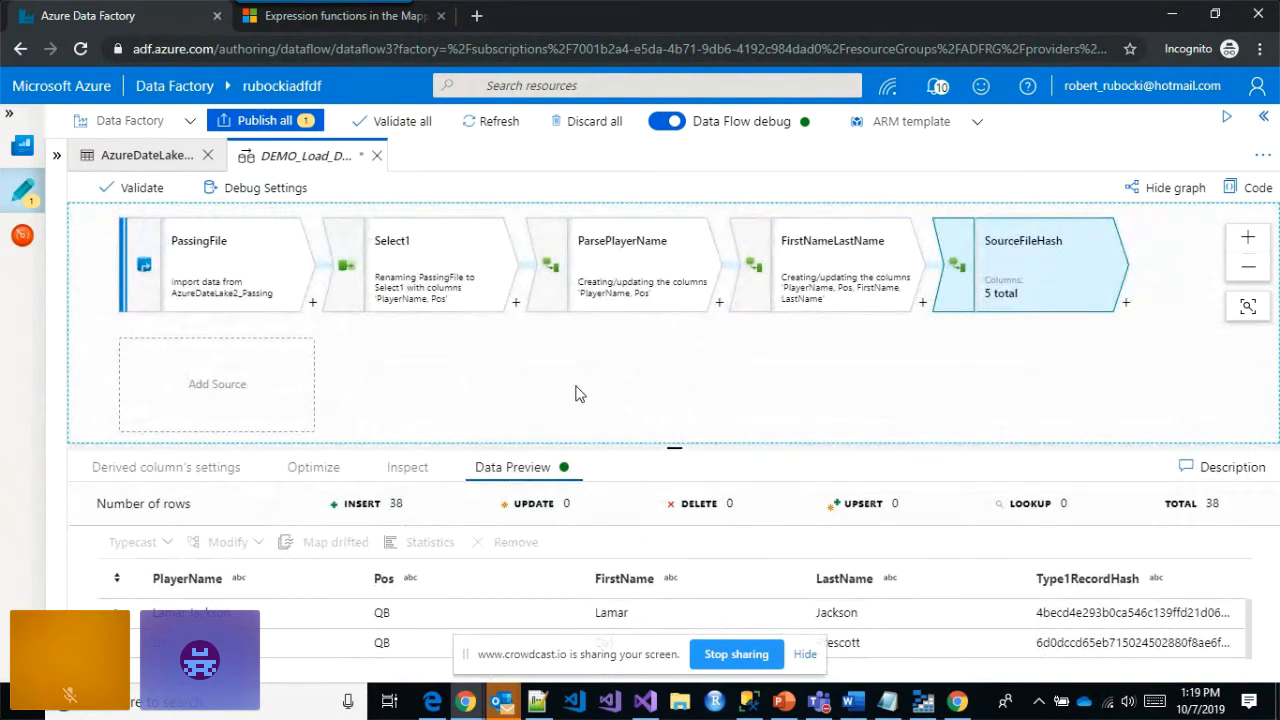
left_click(243, 393)
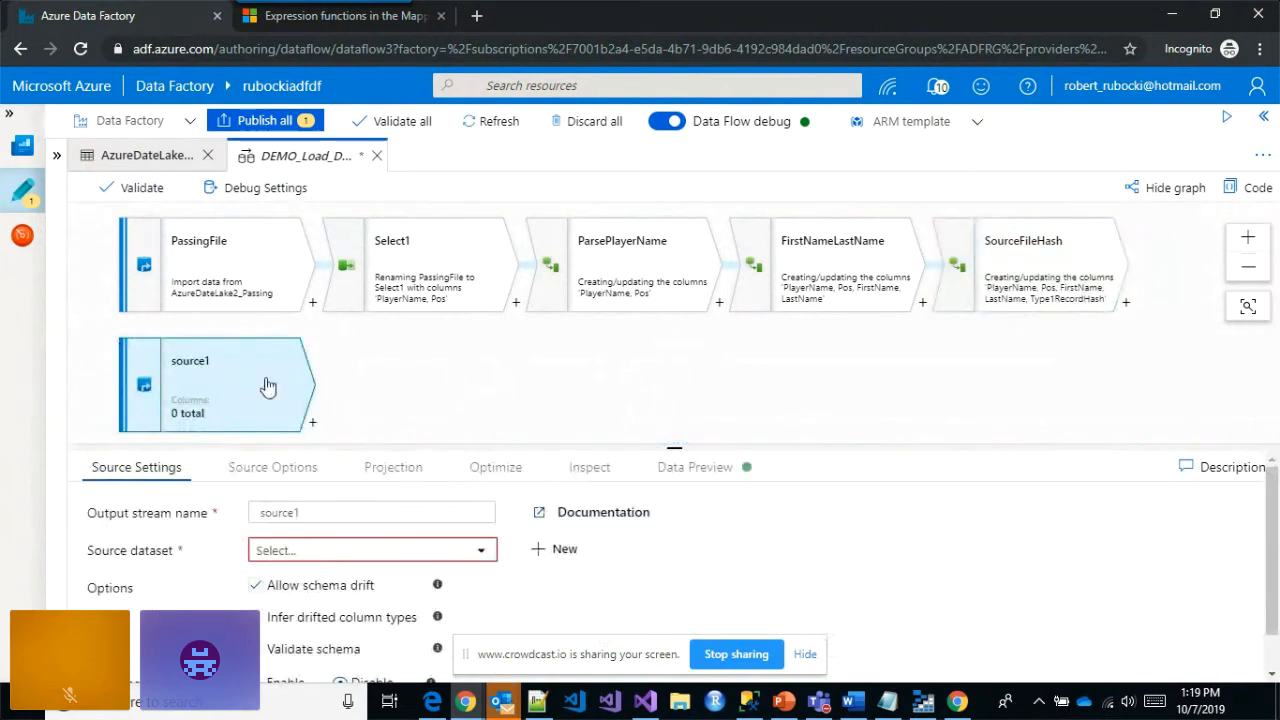
double_click(395, 514)
type("D")
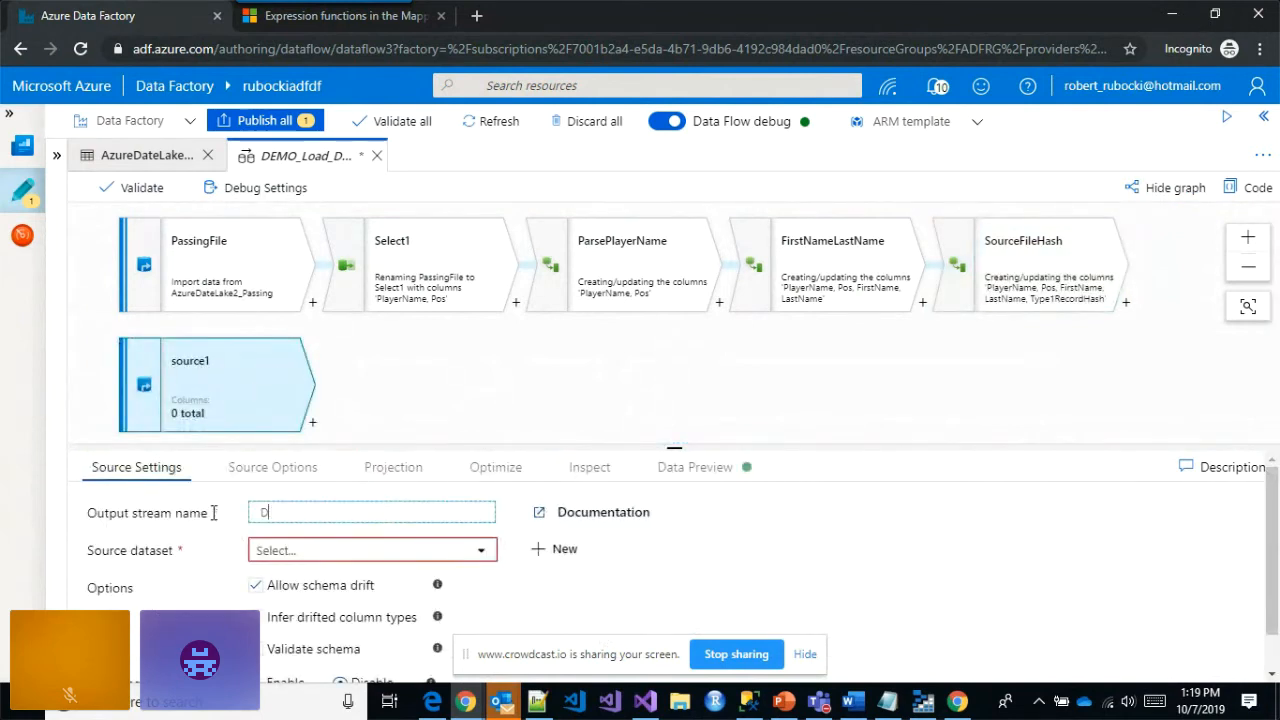
type("imPlayer")
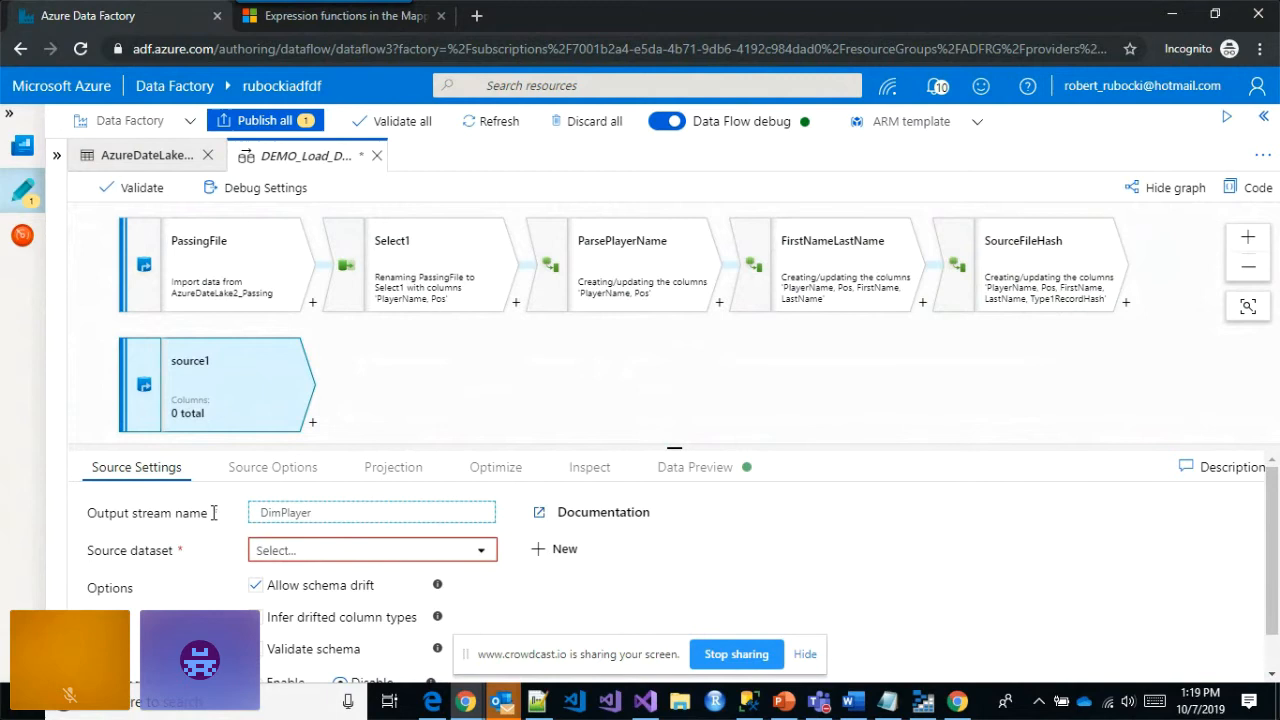
left_click(300, 553)
scroll(255, 578, "down", 2)
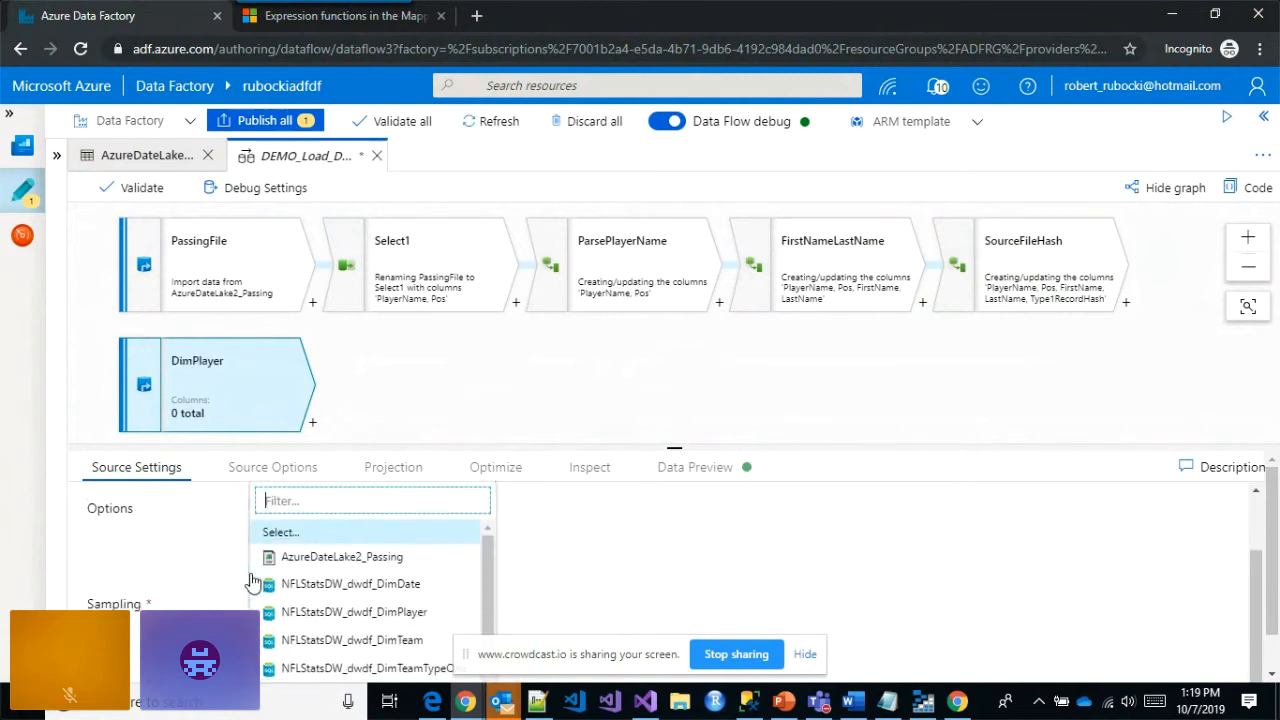
left_click(370, 613)
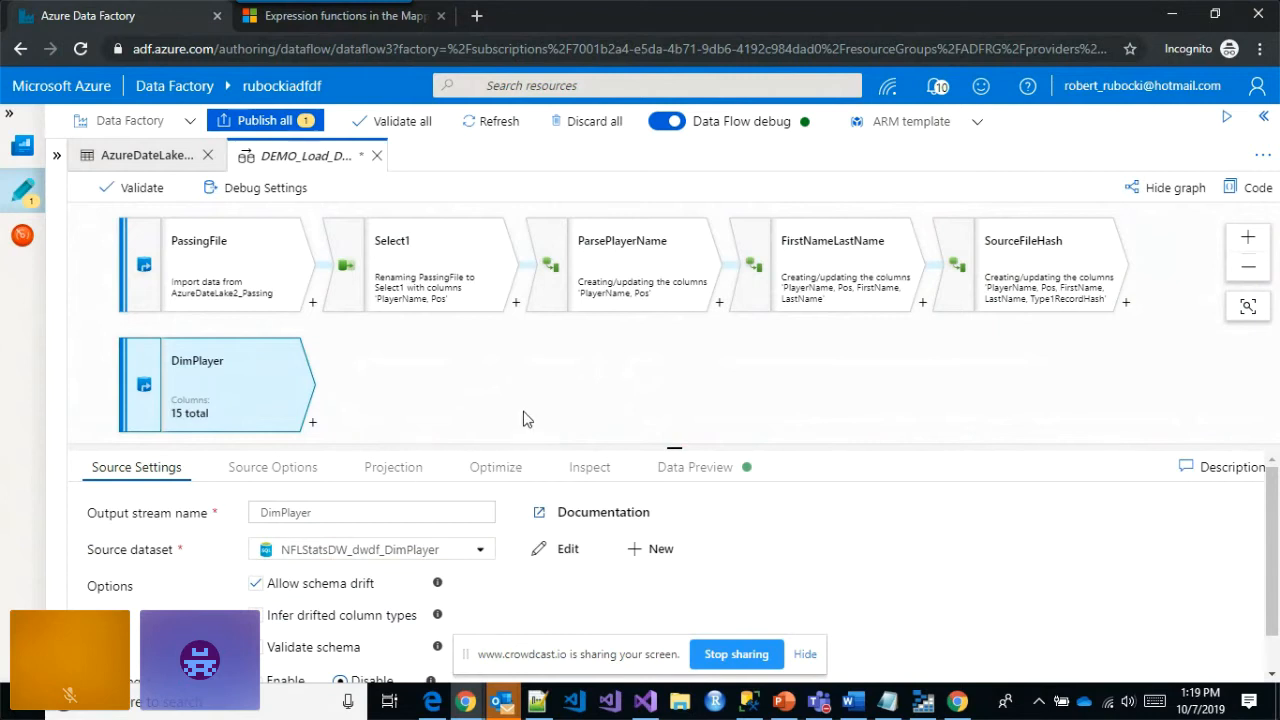
- Add a Select transformation named ExistingRecords after the DimPlayer source
left_click(340, 382)
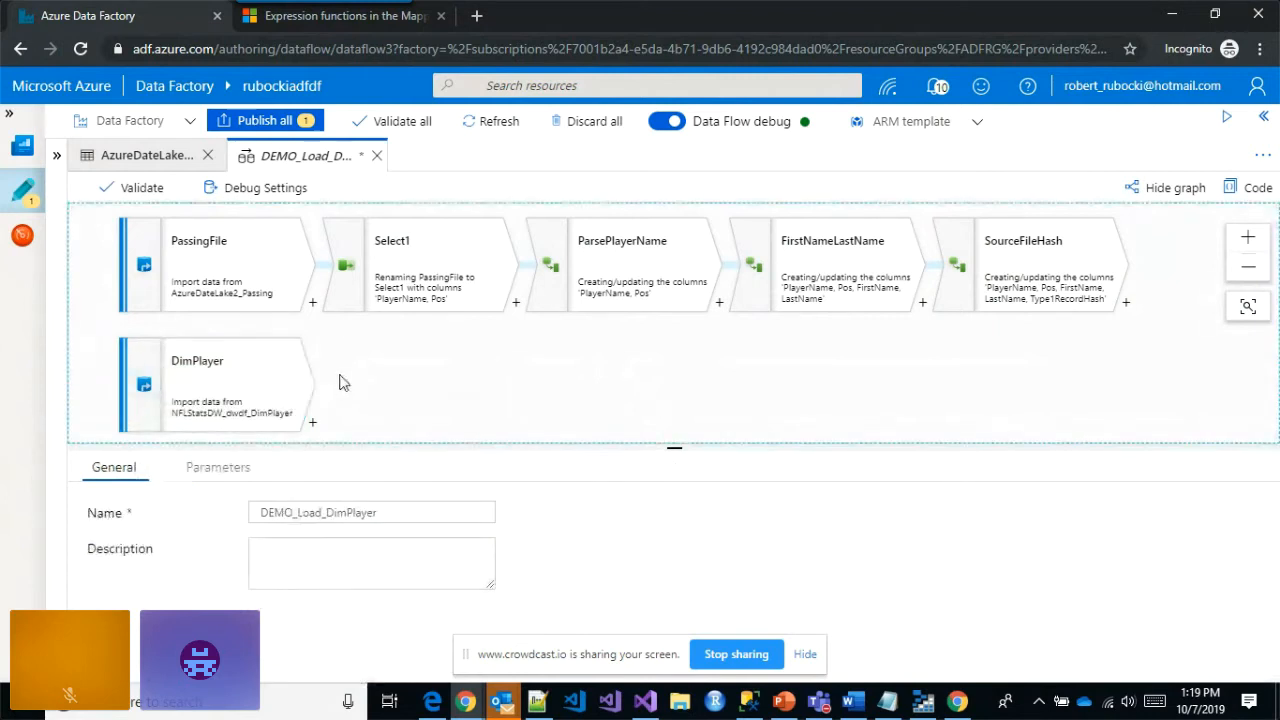
left_click(313, 428)
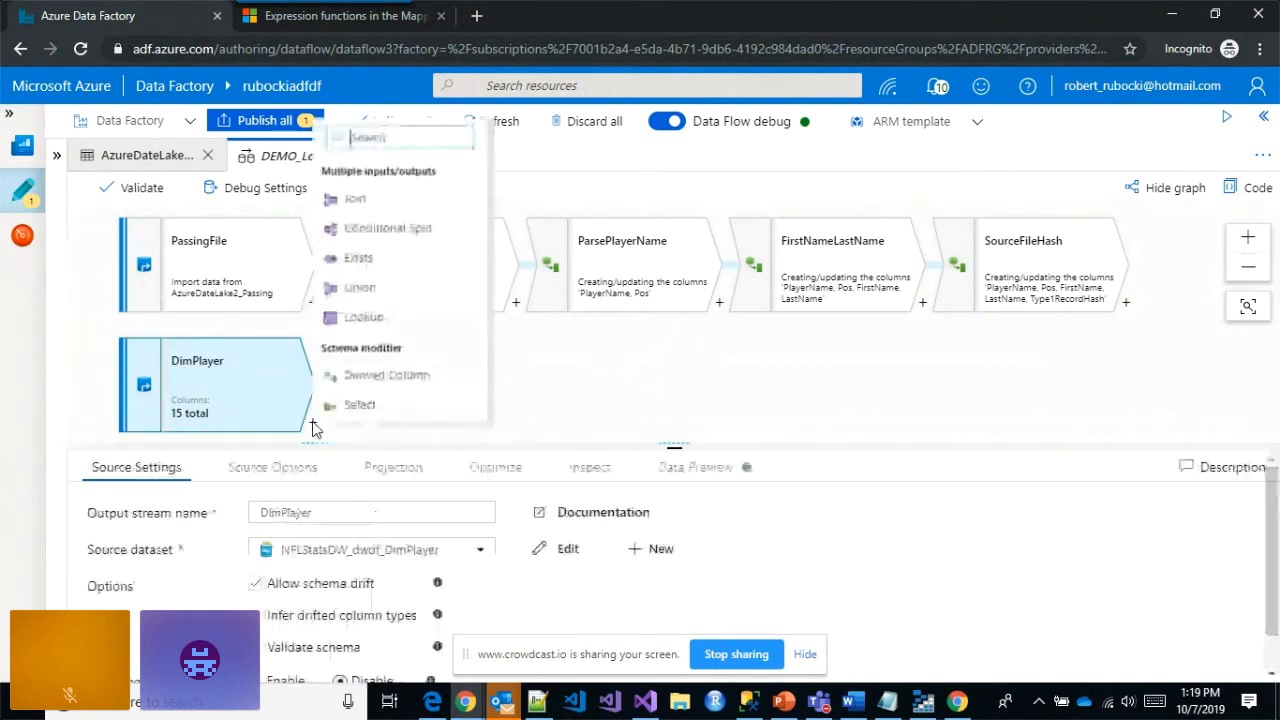
left_click(368, 408)
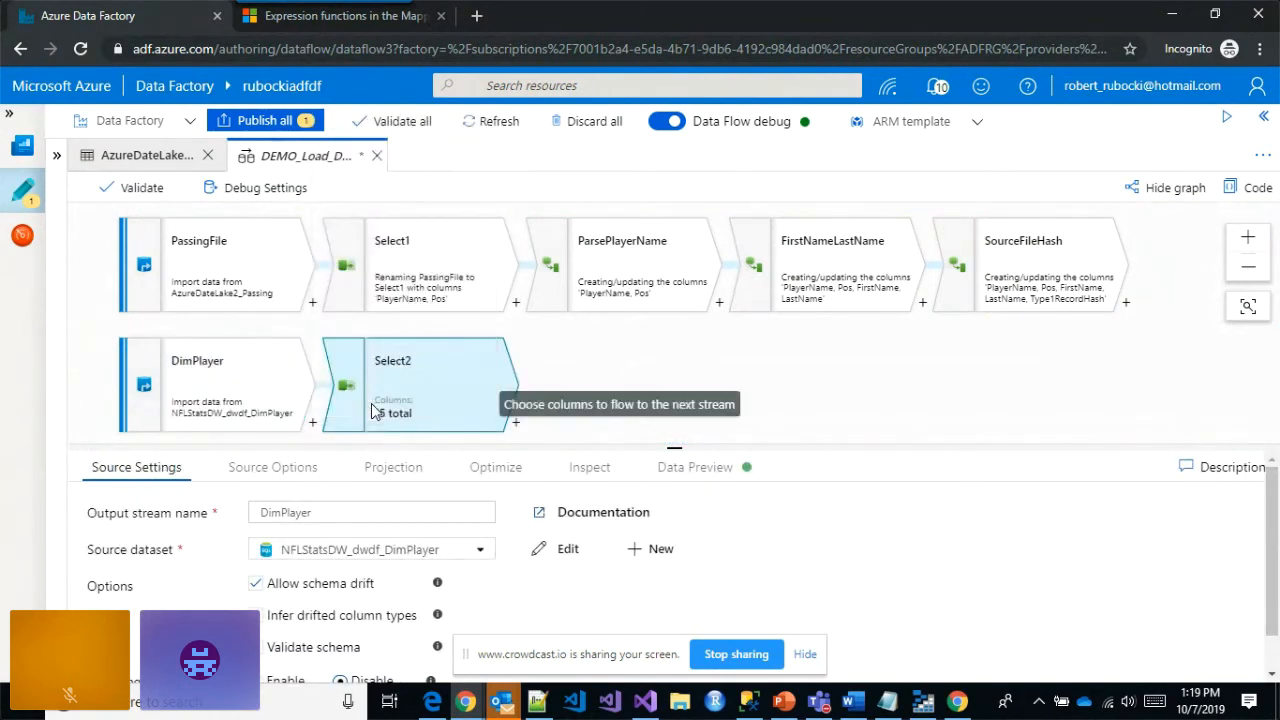
double_click(325, 508)
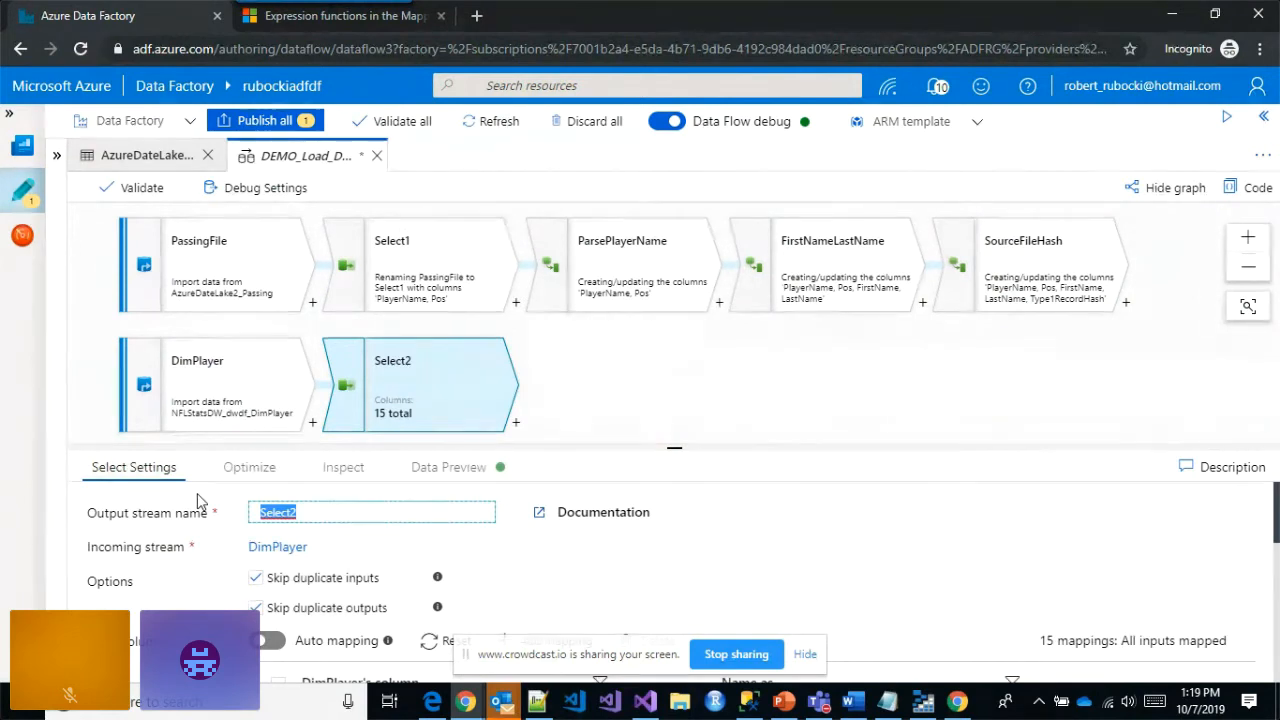
type("ExistingRecords")
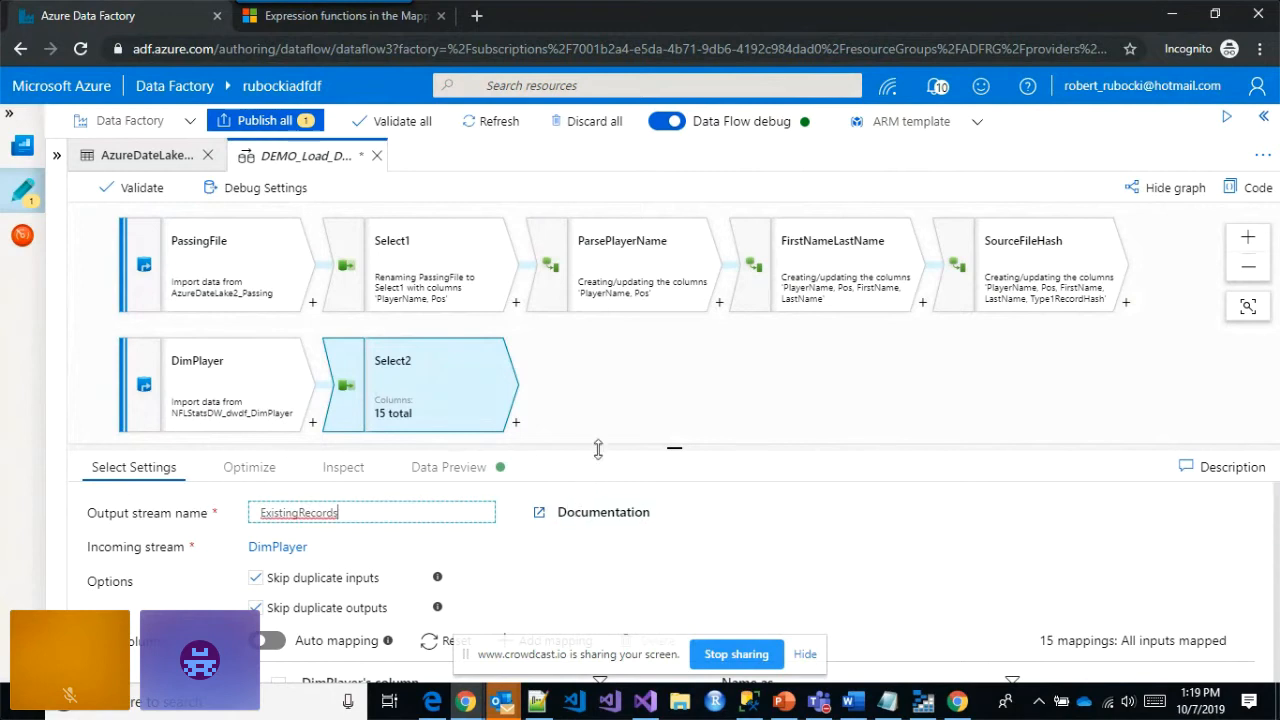
- Delete all column mappings in ExistingRecords except PlayerKey, PlayerName and Type1RecordHash
left_click_drag(666, 448, 694, 303)
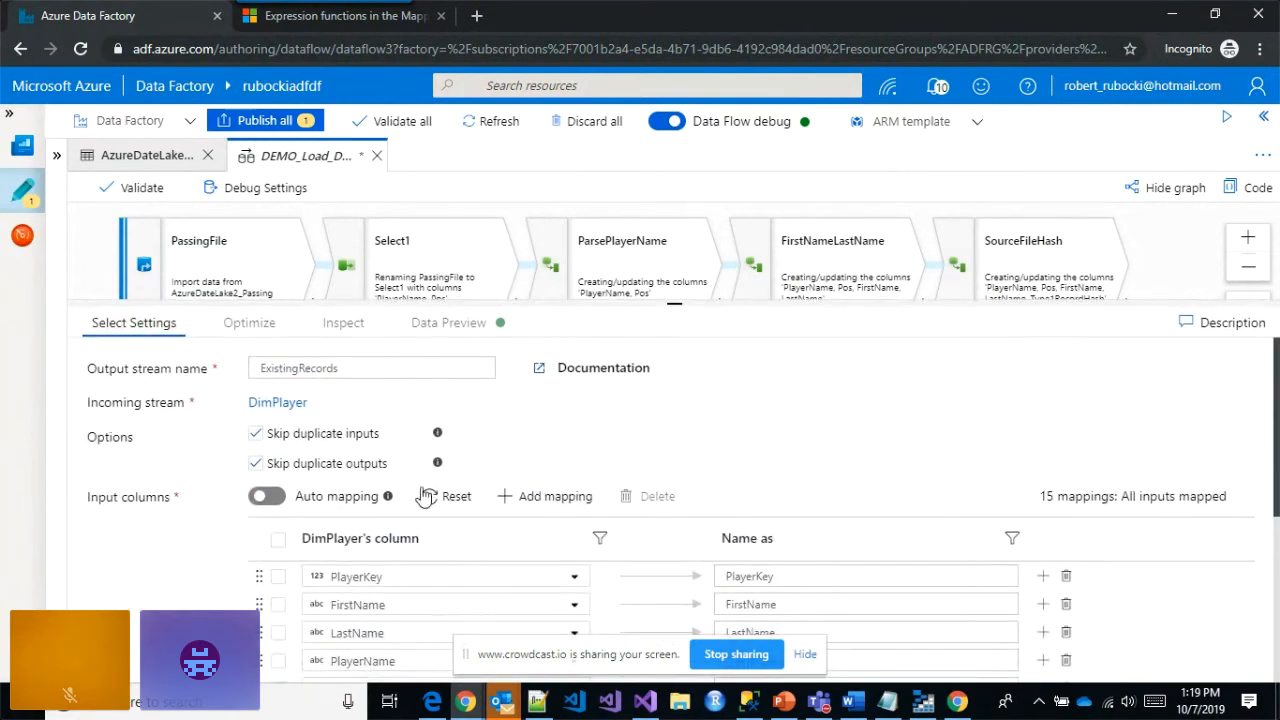
left_click(278, 540)
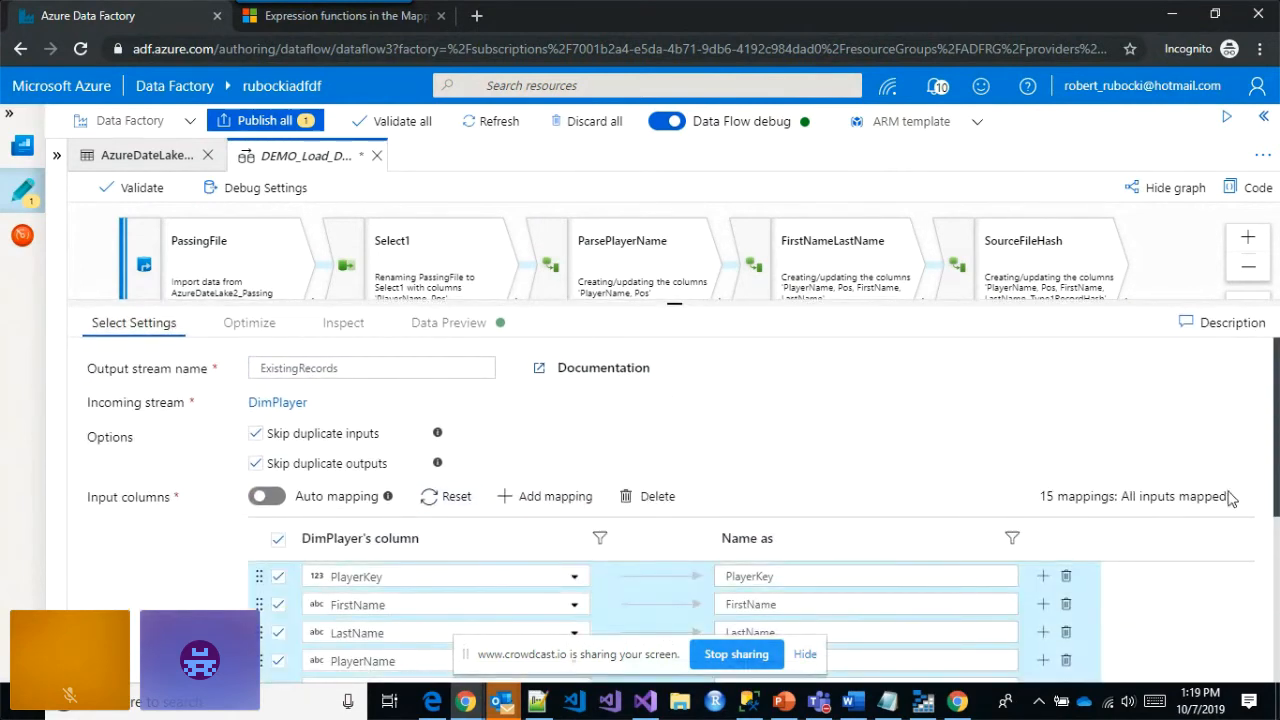
left_click_drag(1276, 480, 1276, 561)
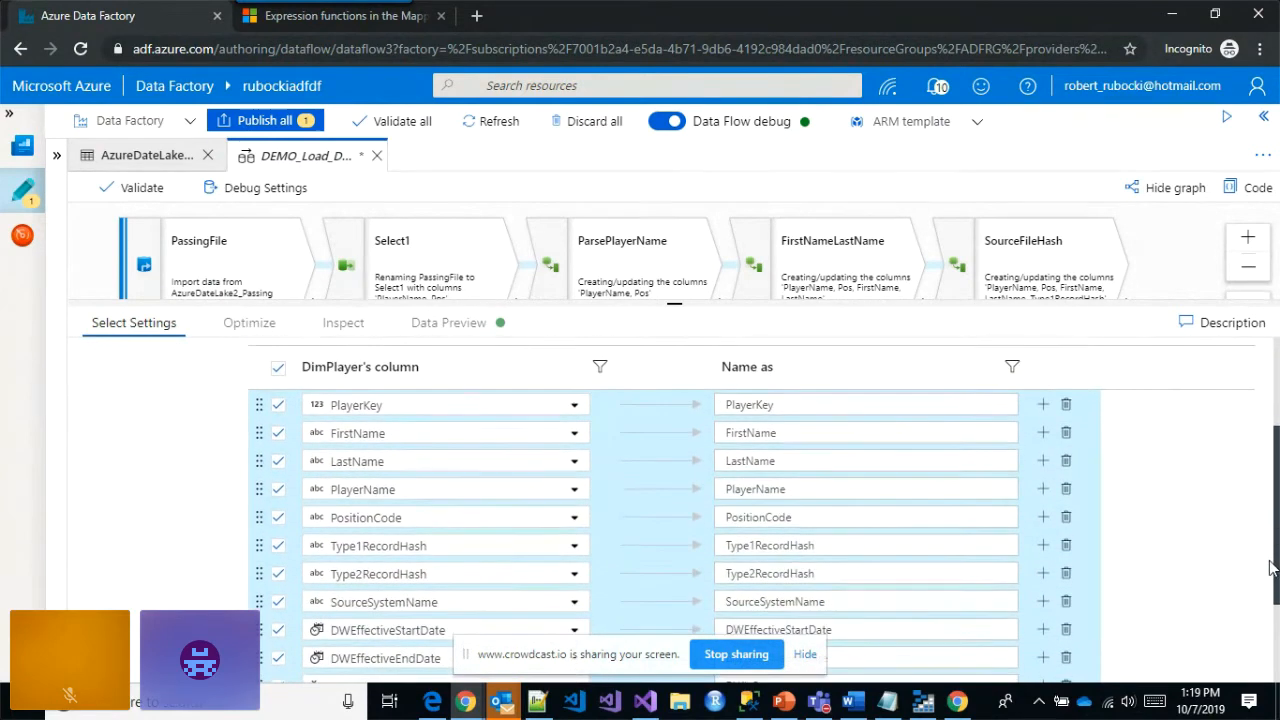
left_click(278, 405)
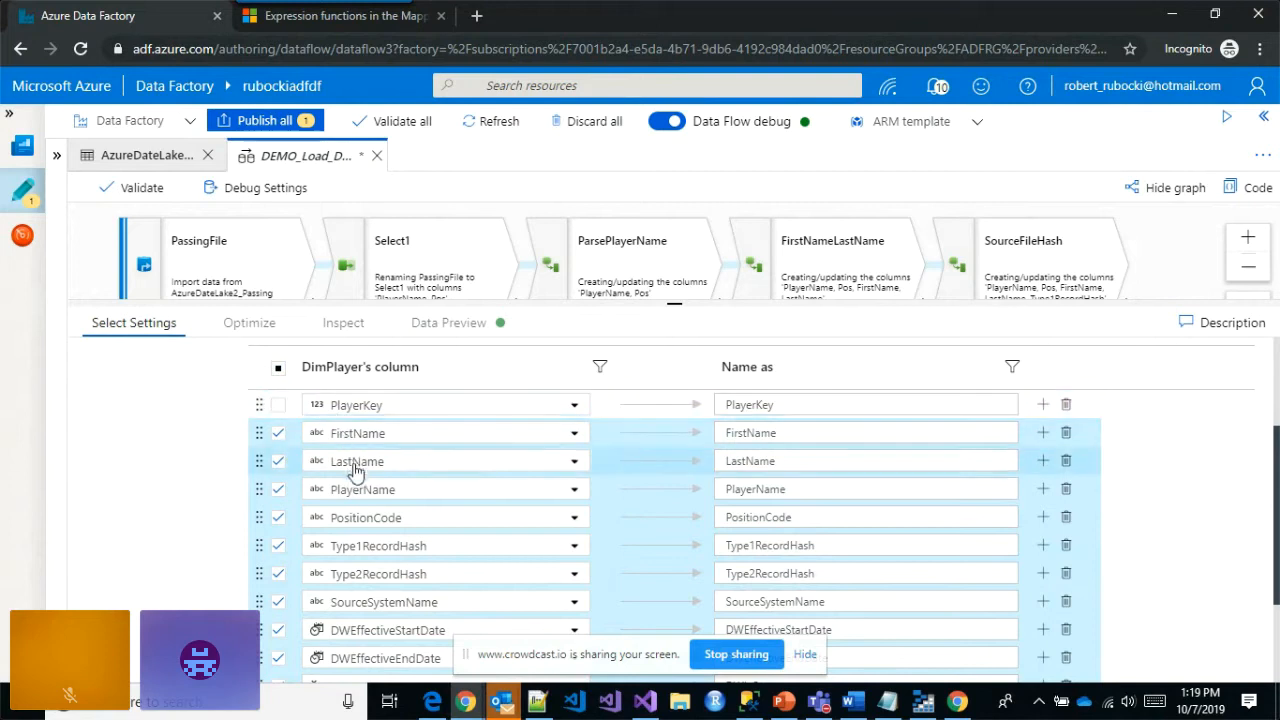
left_click(278, 489)
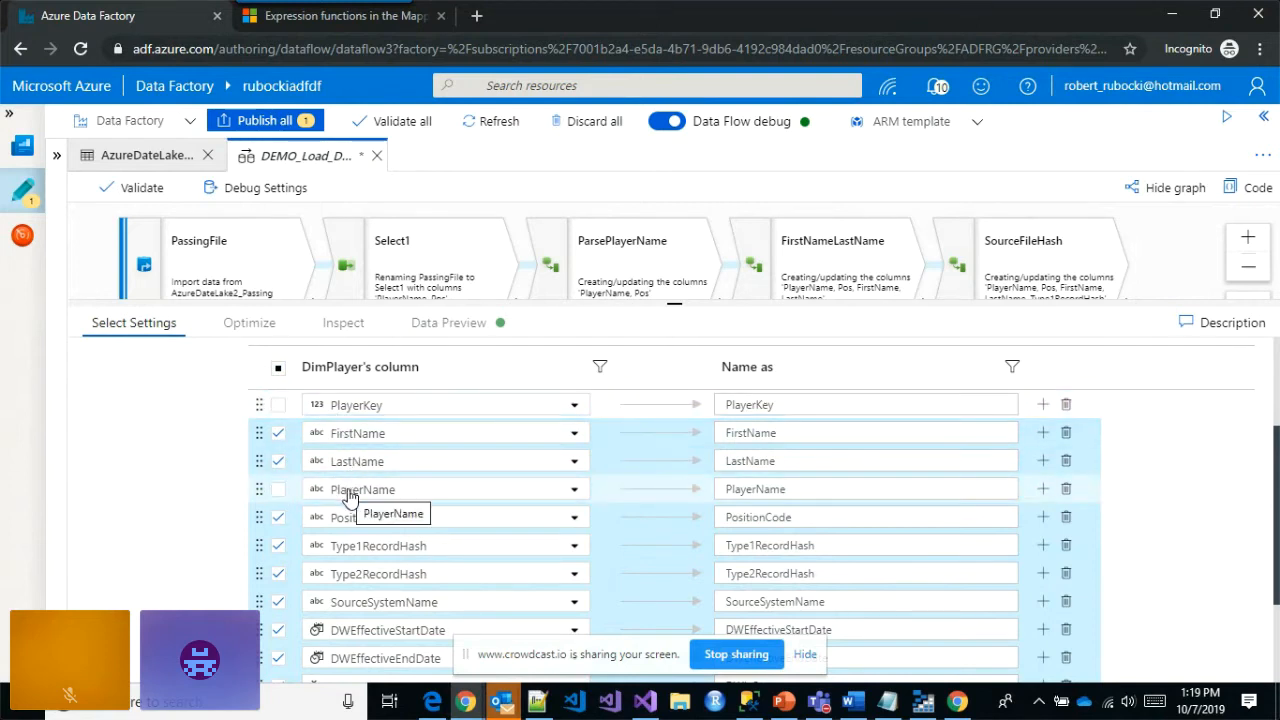
left_click(279, 547)
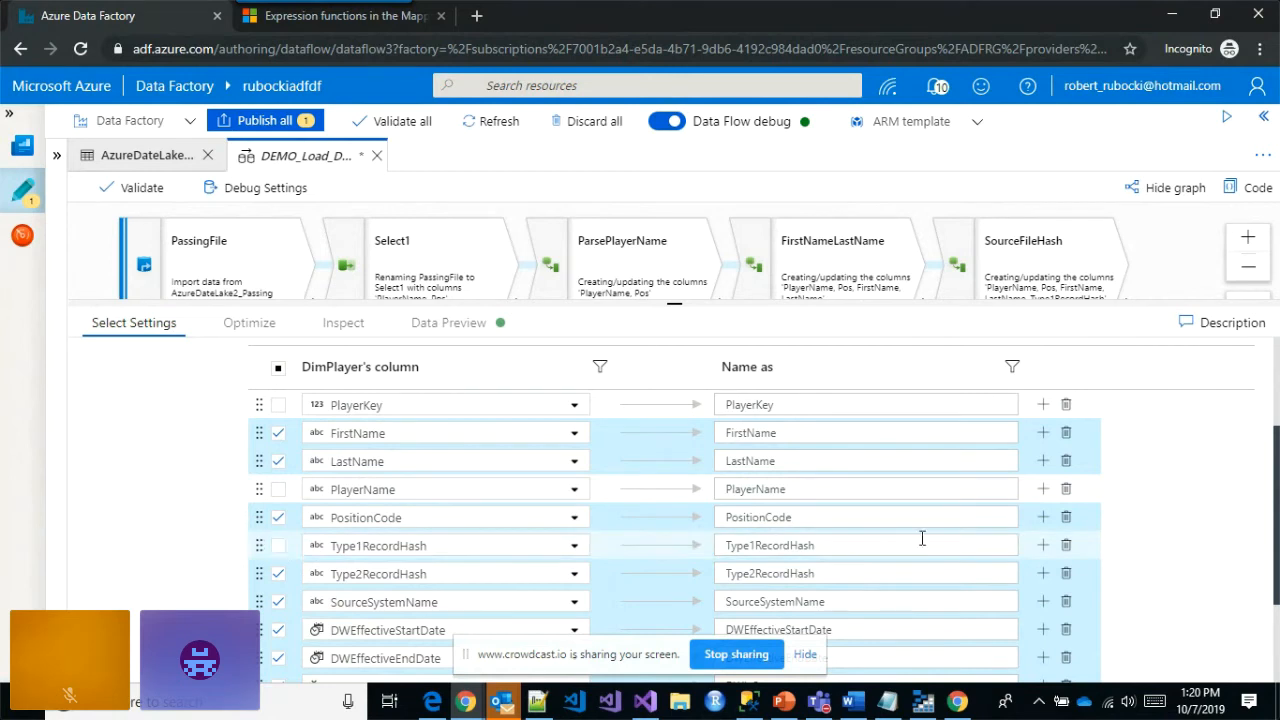
scroll(1275, 513, "up", 3)
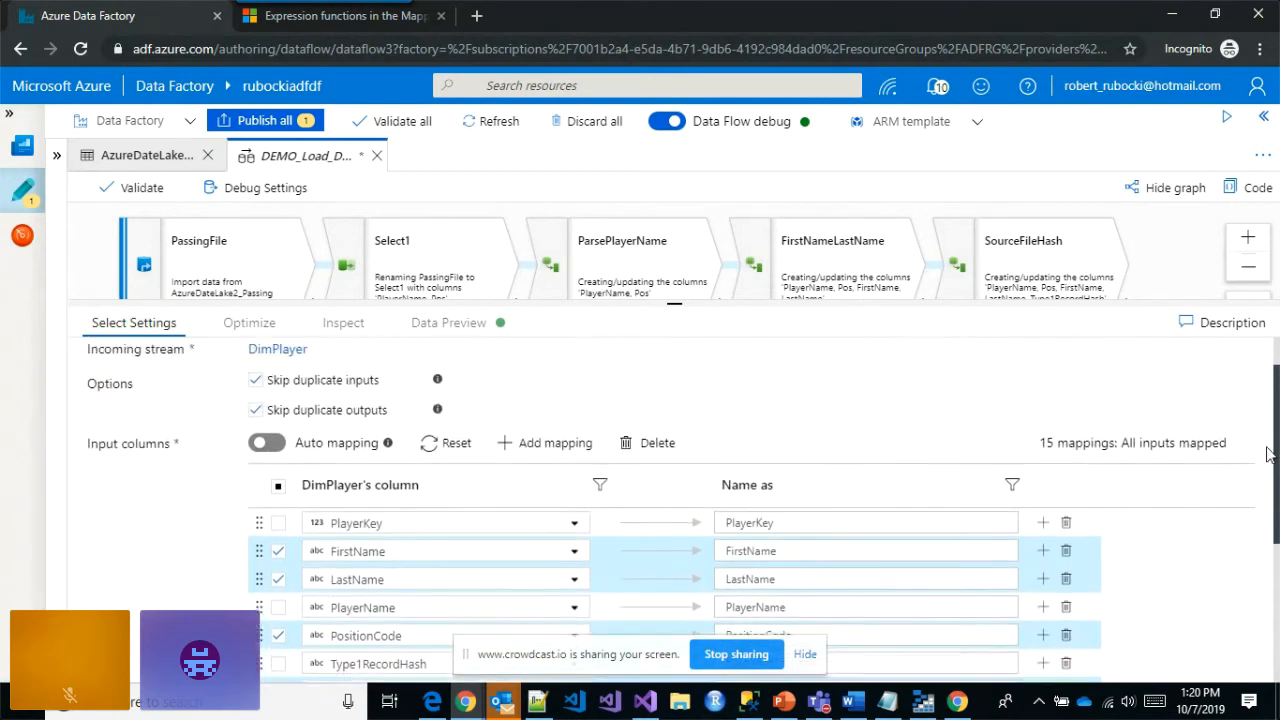
left_click(645, 446)
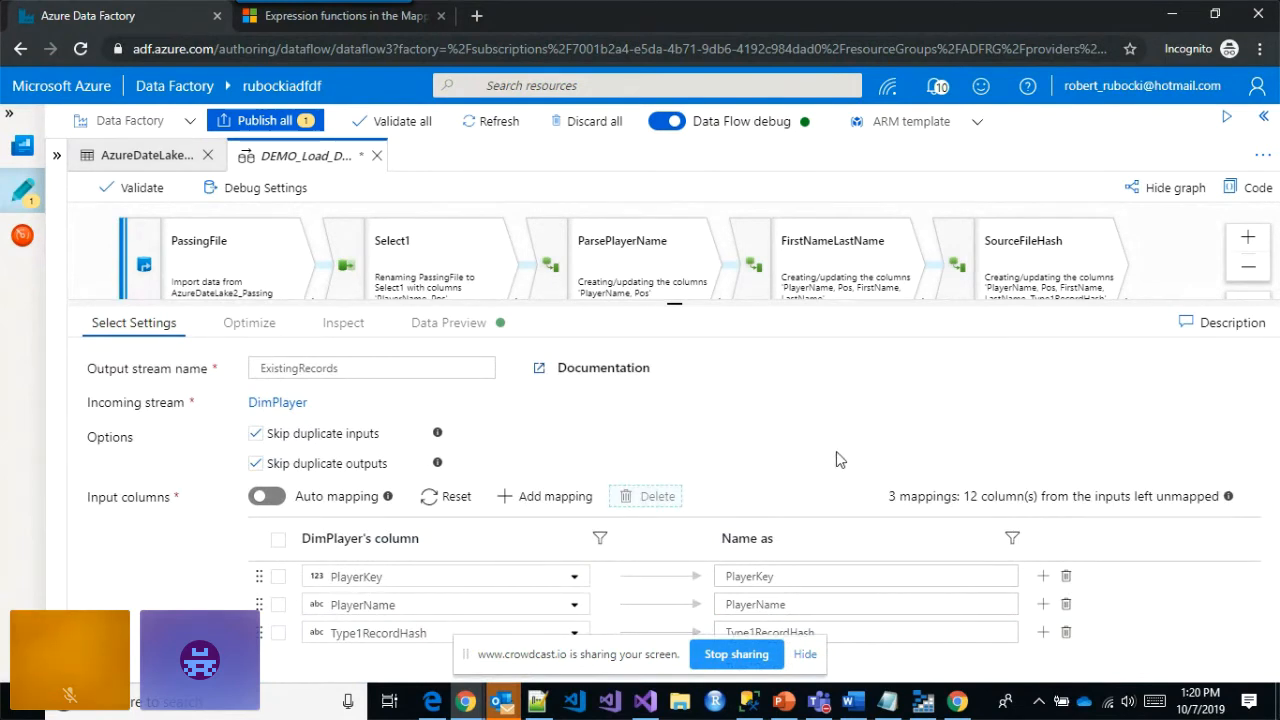
- Rename the three output columns of ExistingRecords as ExistingPlayerKey, ExistingPlayerName and ExistingType1RecordHash
left_click(806, 575)
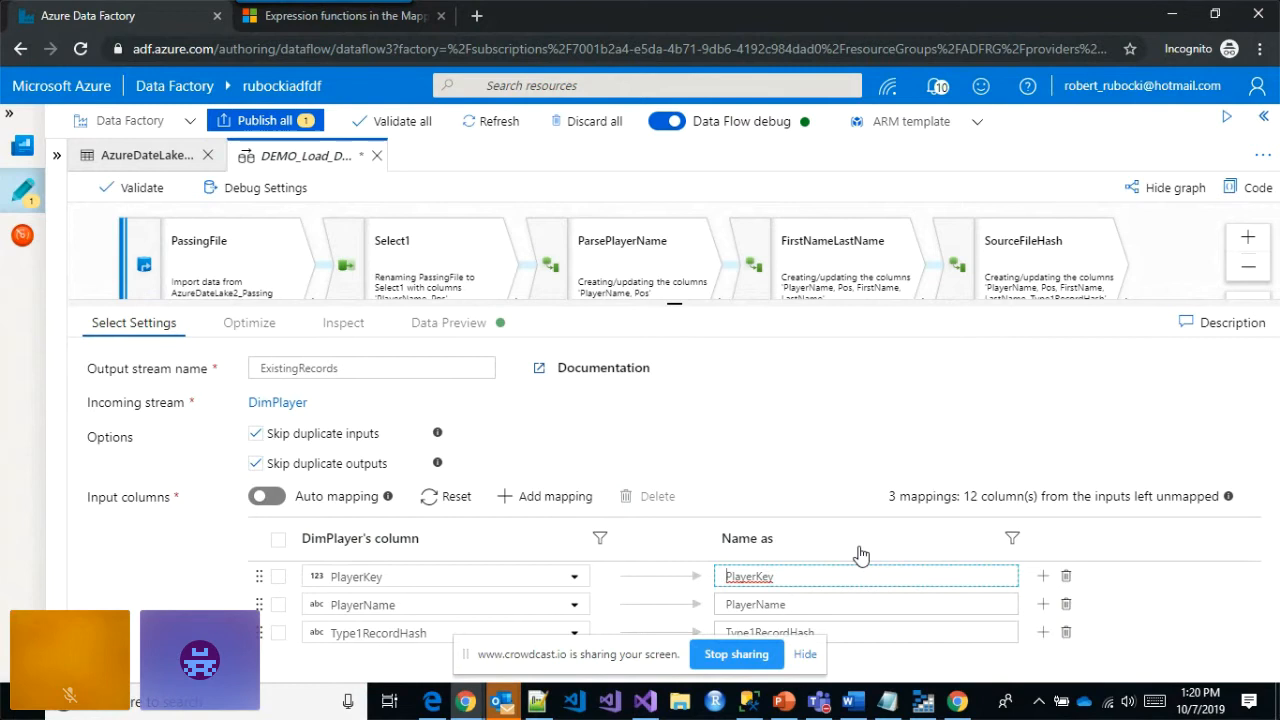
type("Existing")
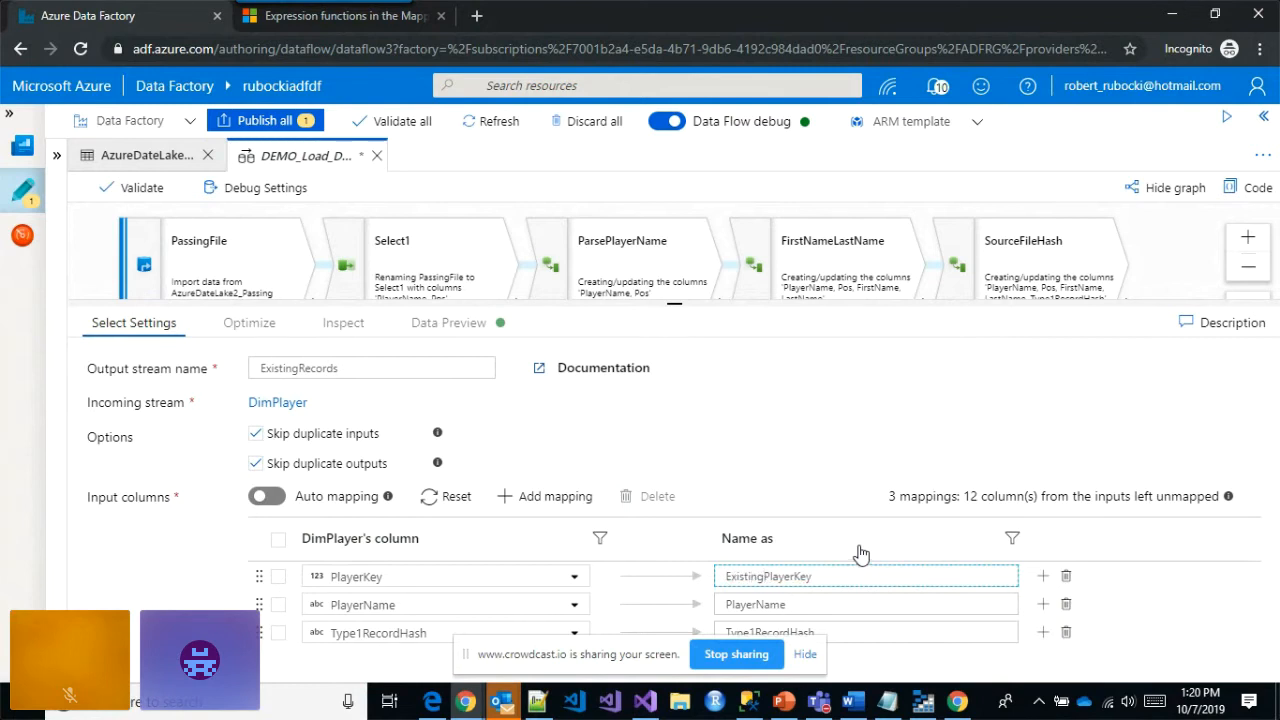
left_click(847, 604)
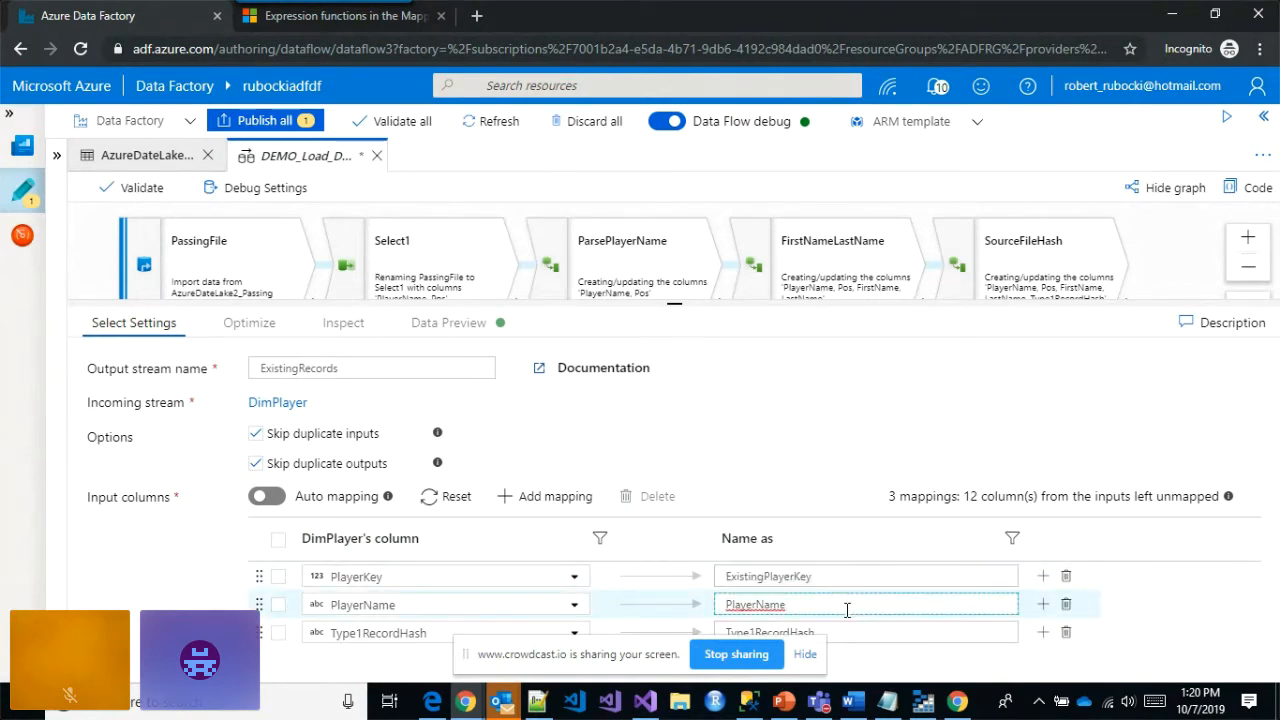
type("Existing")
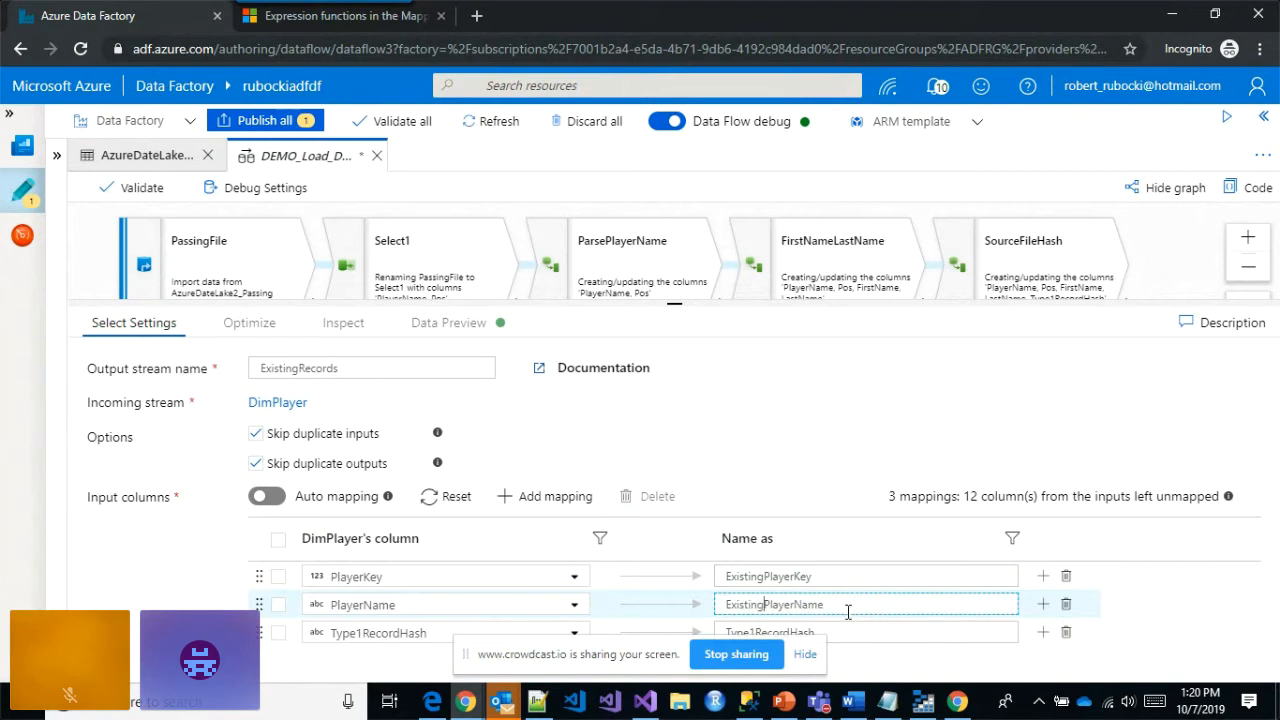
left_click(884, 631)
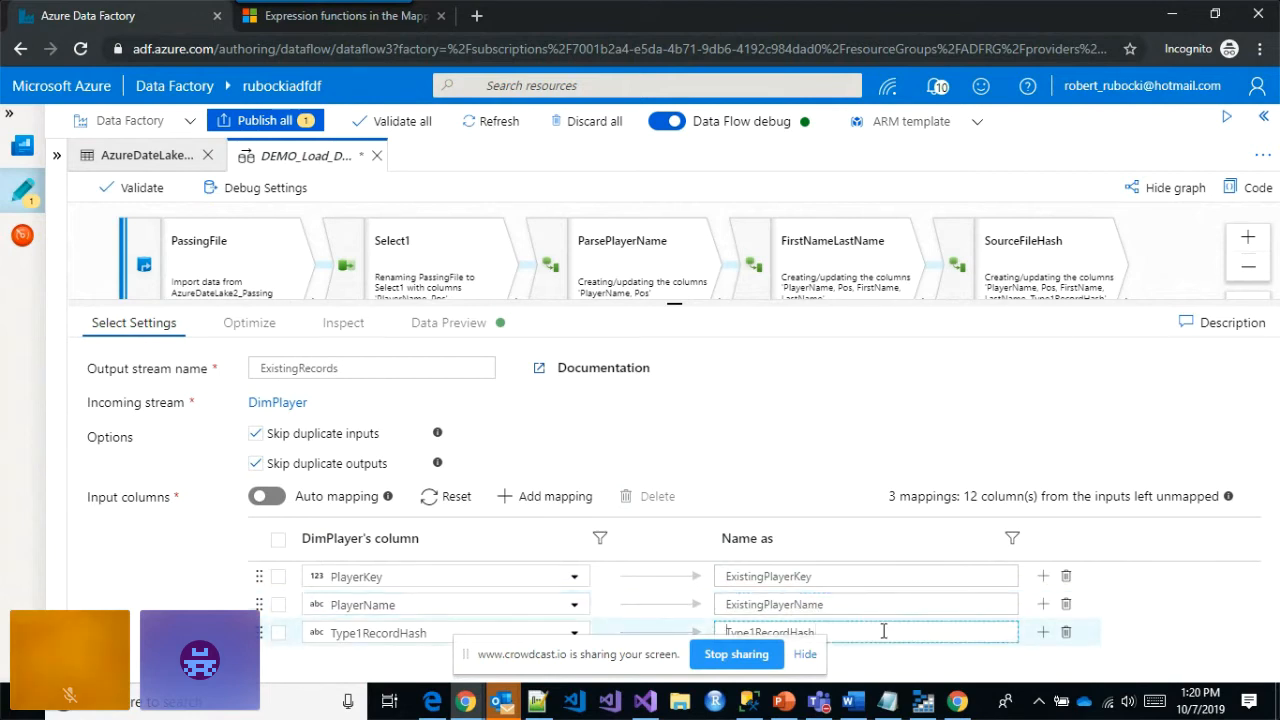
type("Existing")
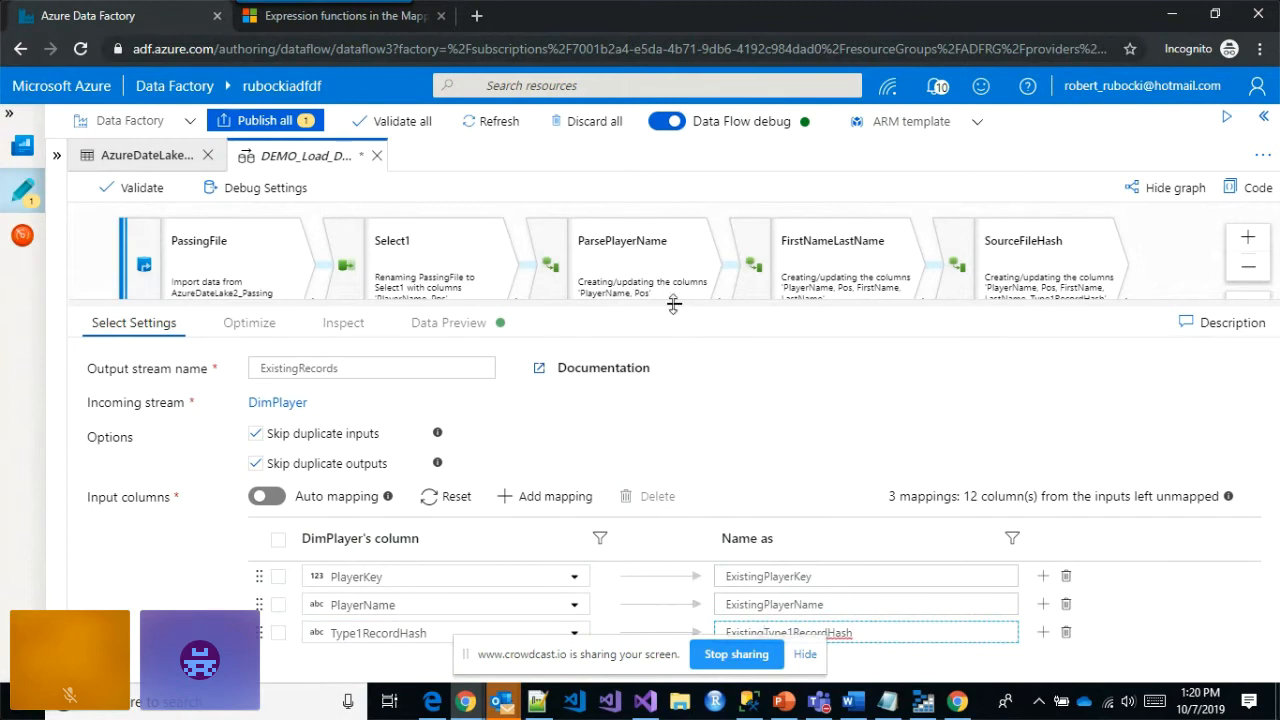
- Add a third source named MaxSurrogateKey to the data flow, using the NFLStatsDW_dwdf_DimPlayer dataset
left_click_drag(674, 305, 706, 507)
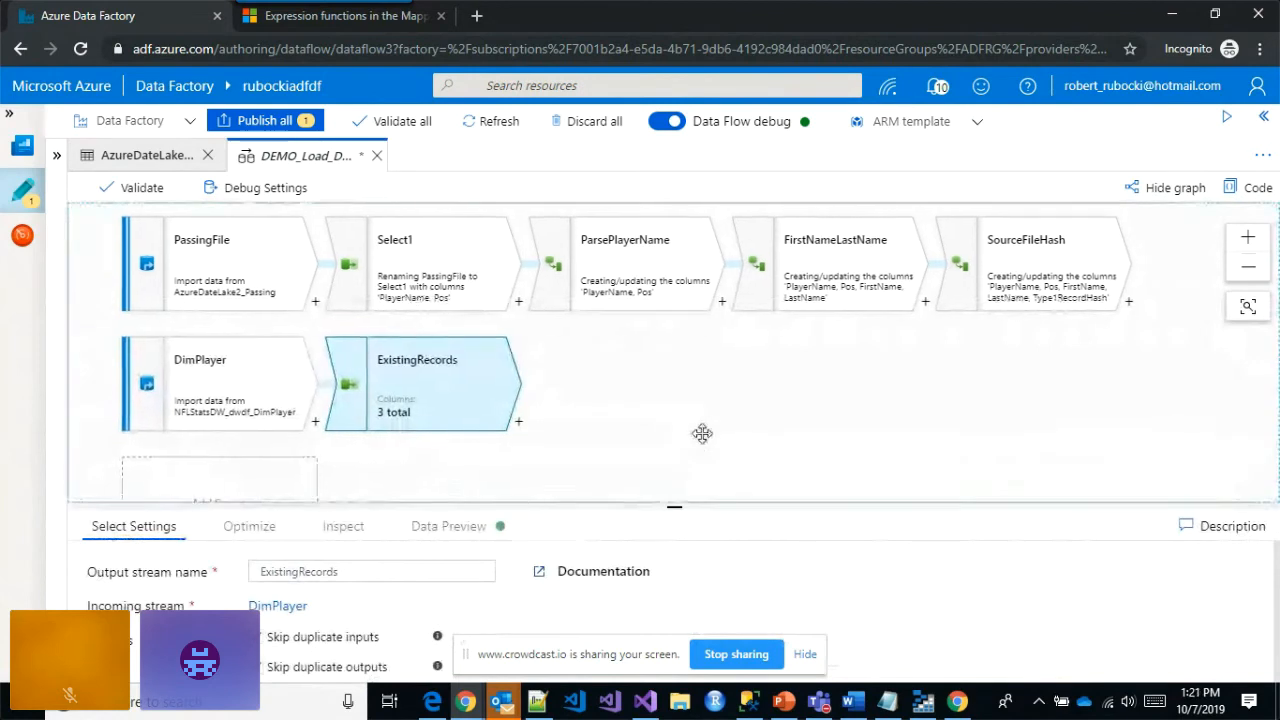
left_click_drag(702, 433, 711, 346)
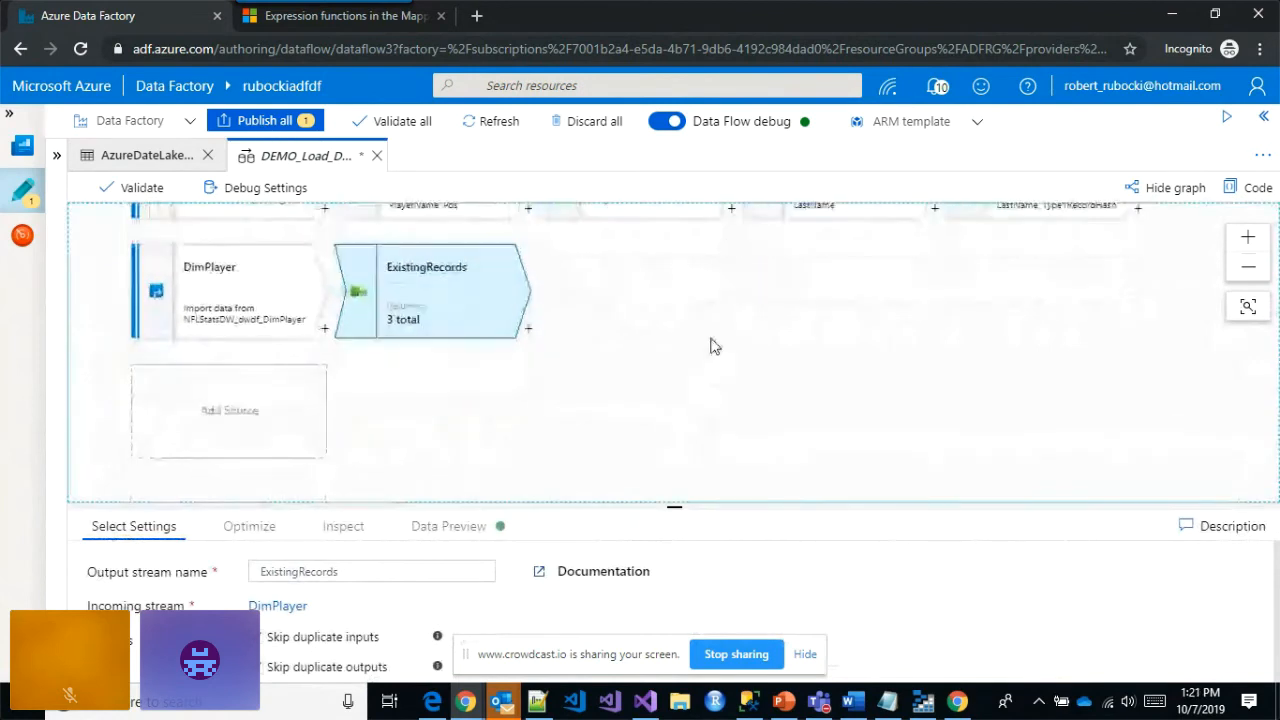
left_click(242, 417)
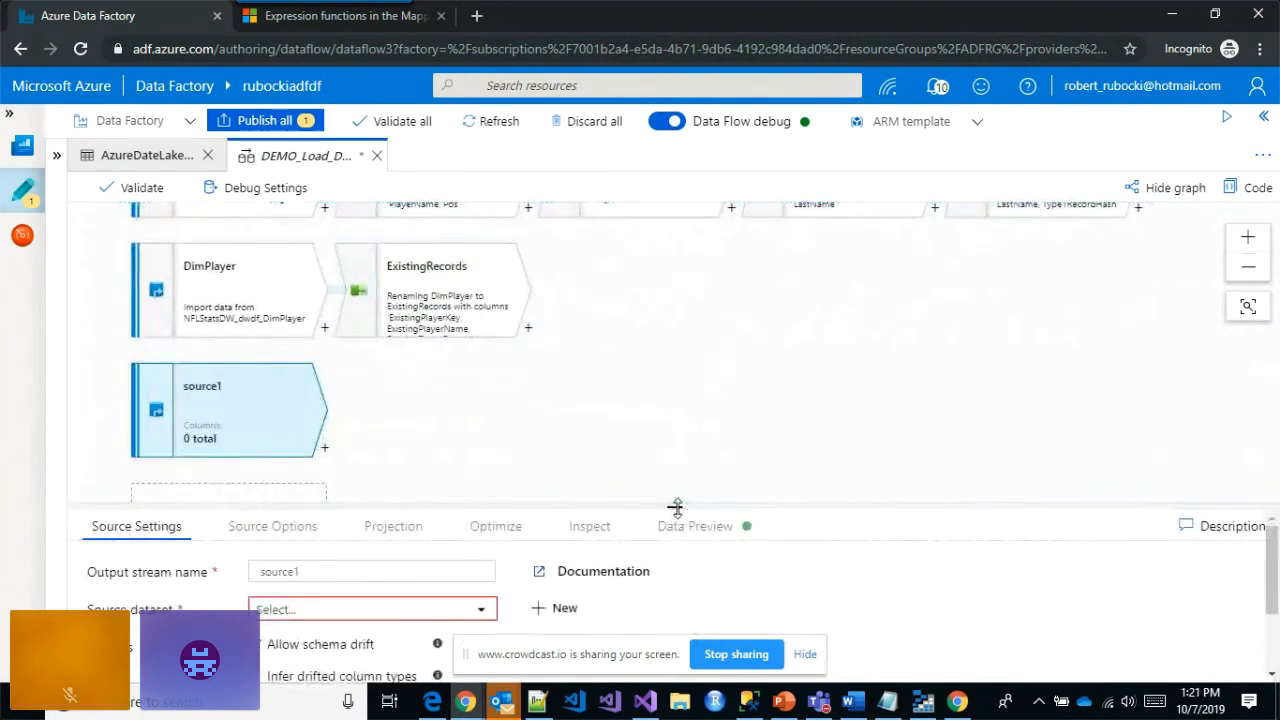
left_click_drag(676, 507, 686, 420)
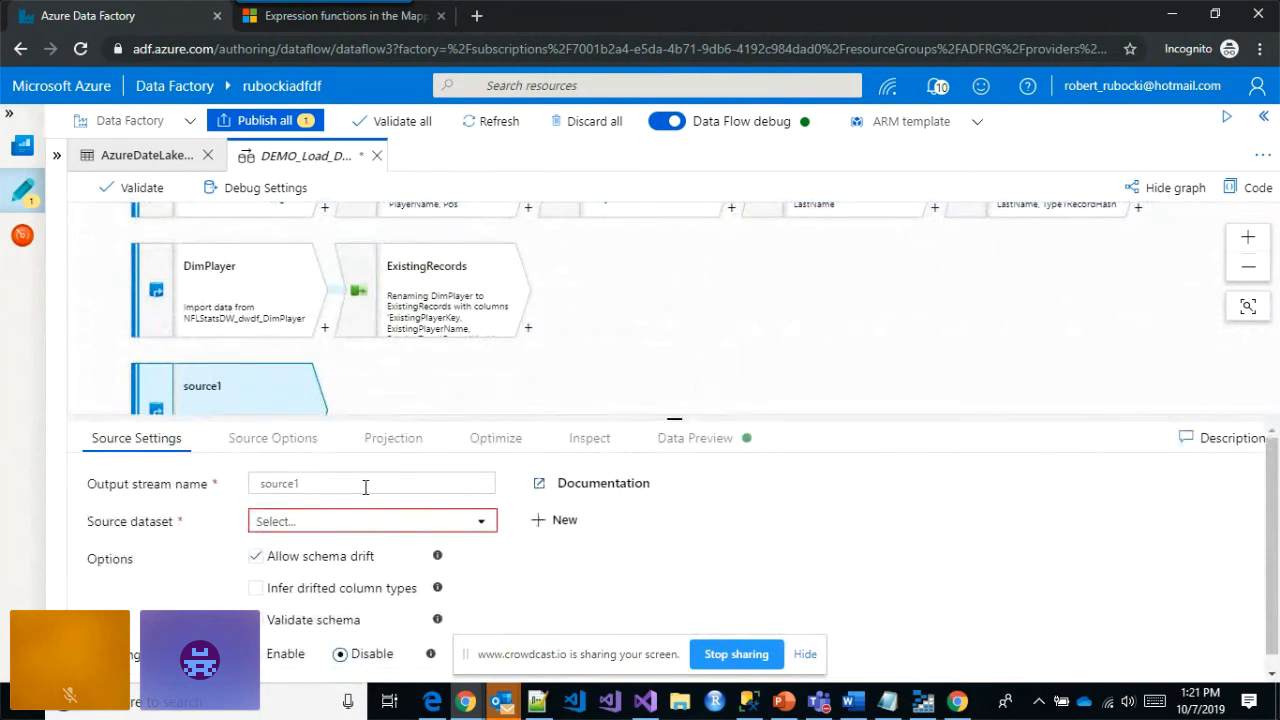
left_click_drag(336, 485, 250, 488)
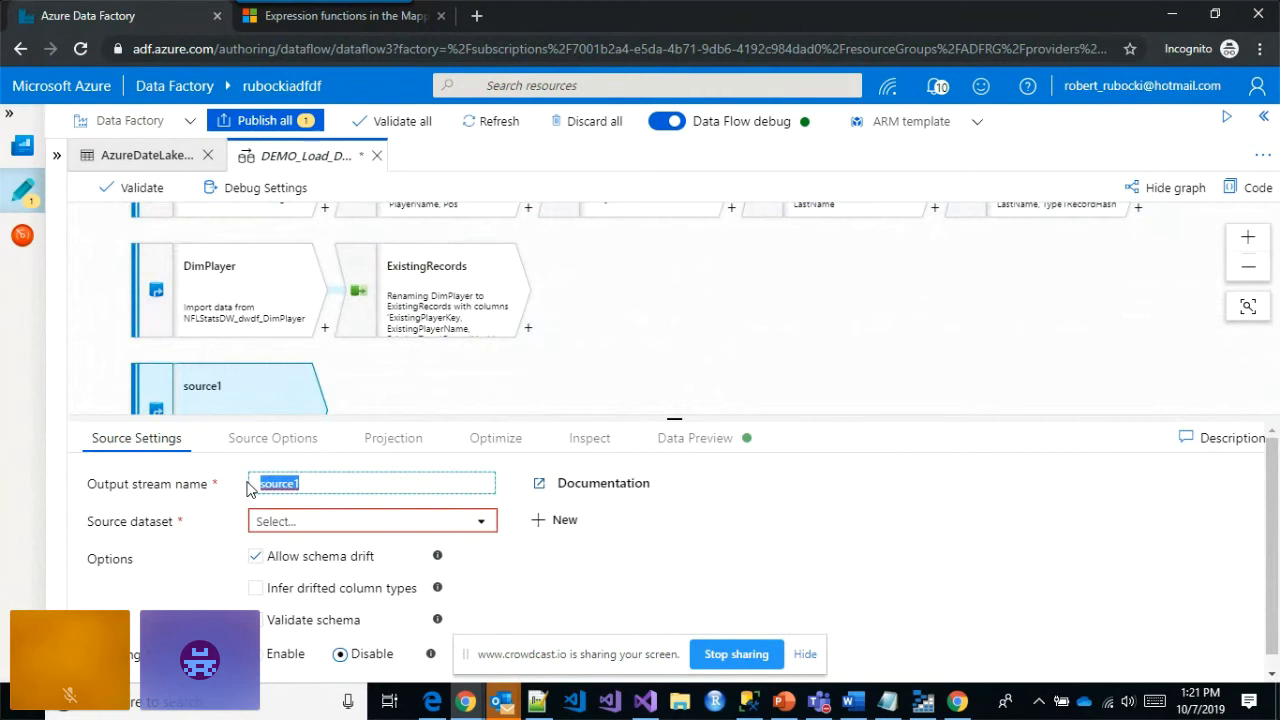
type("MaxSurrogateKey")
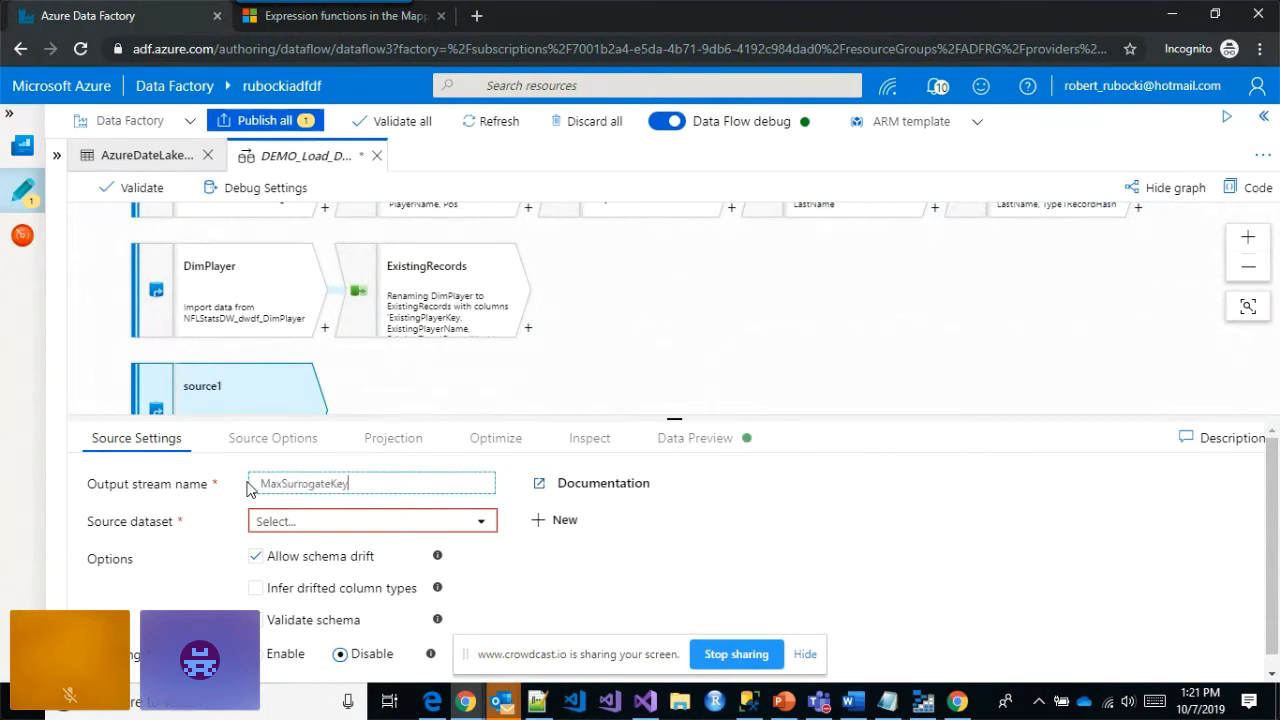
left_click(270, 521)
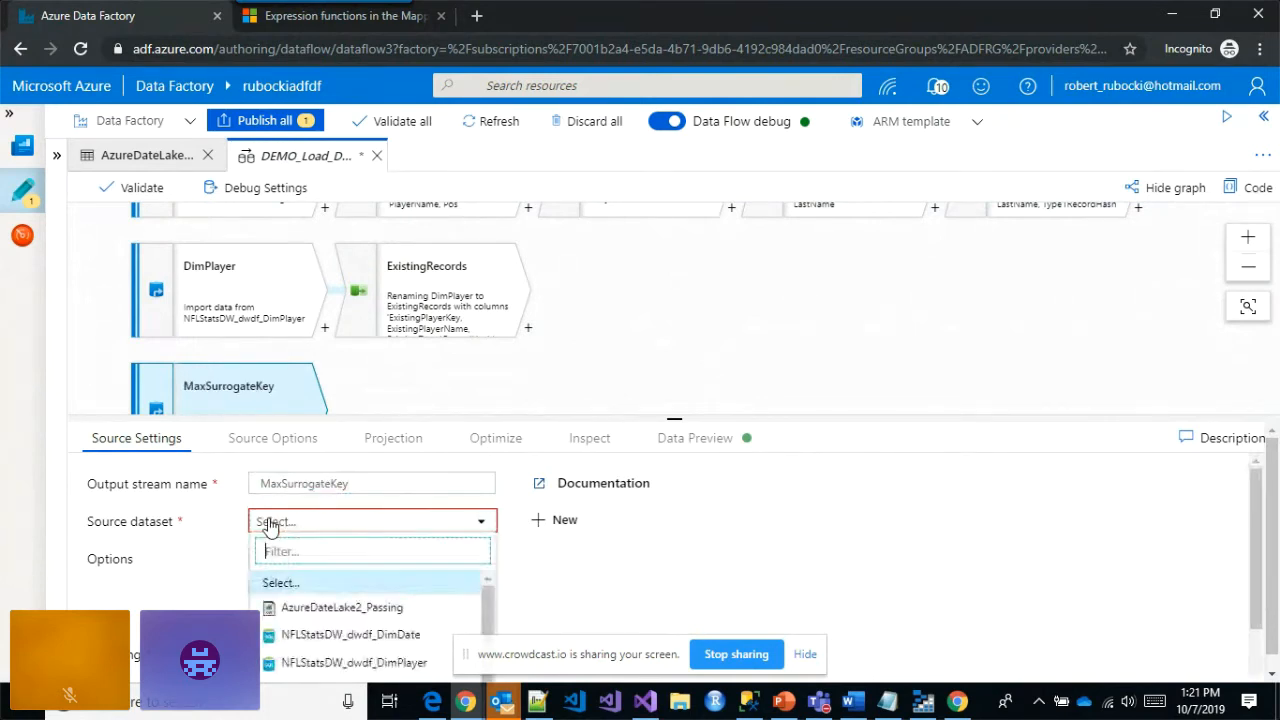
left_click(336, 661)
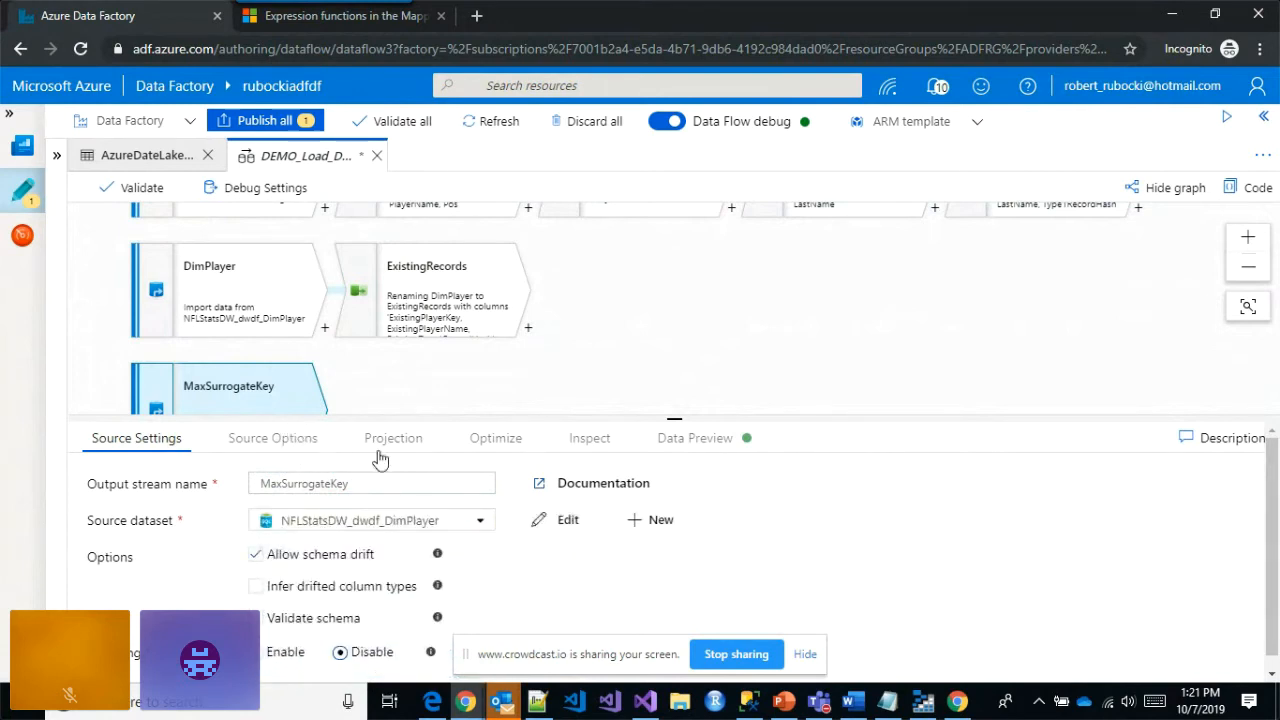
- Copy the three-line MaxKey query from DemoCodeSnippets.txt in Notepad and return to Azure Data Factory
key("alt+Tab")
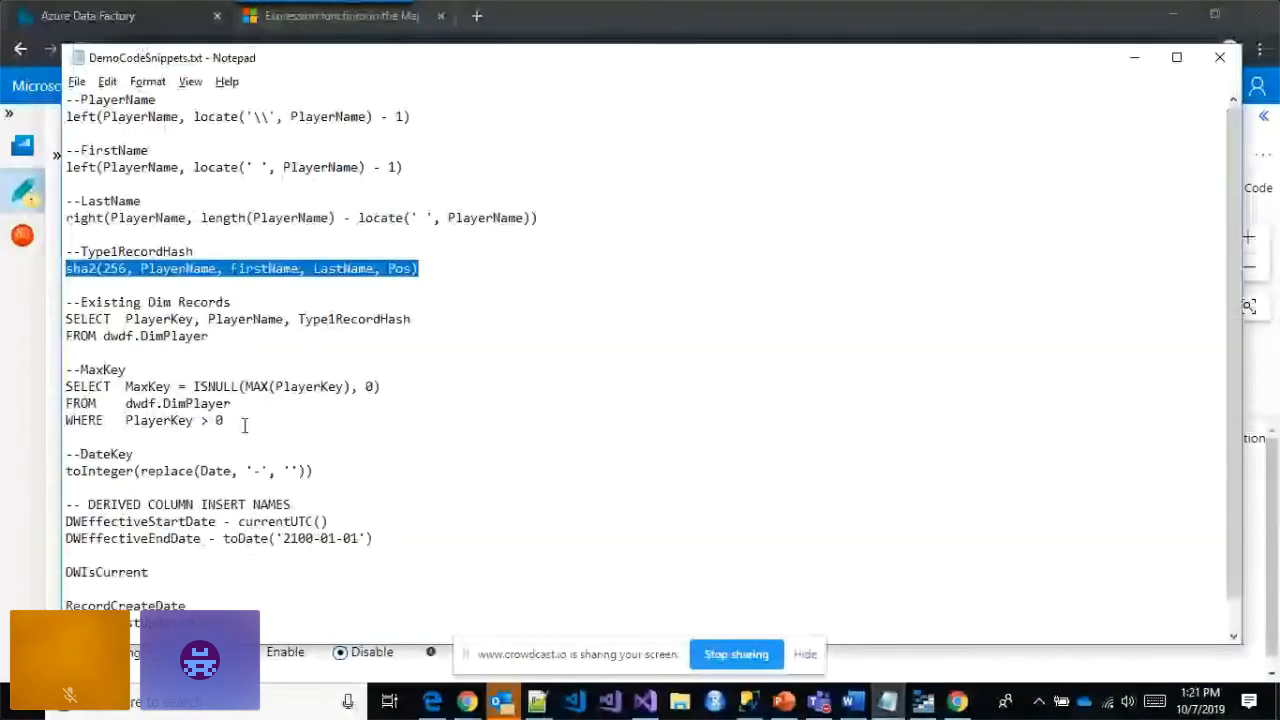
left_click_drag(244, 426, 72, 385)
key("ctrl+c")
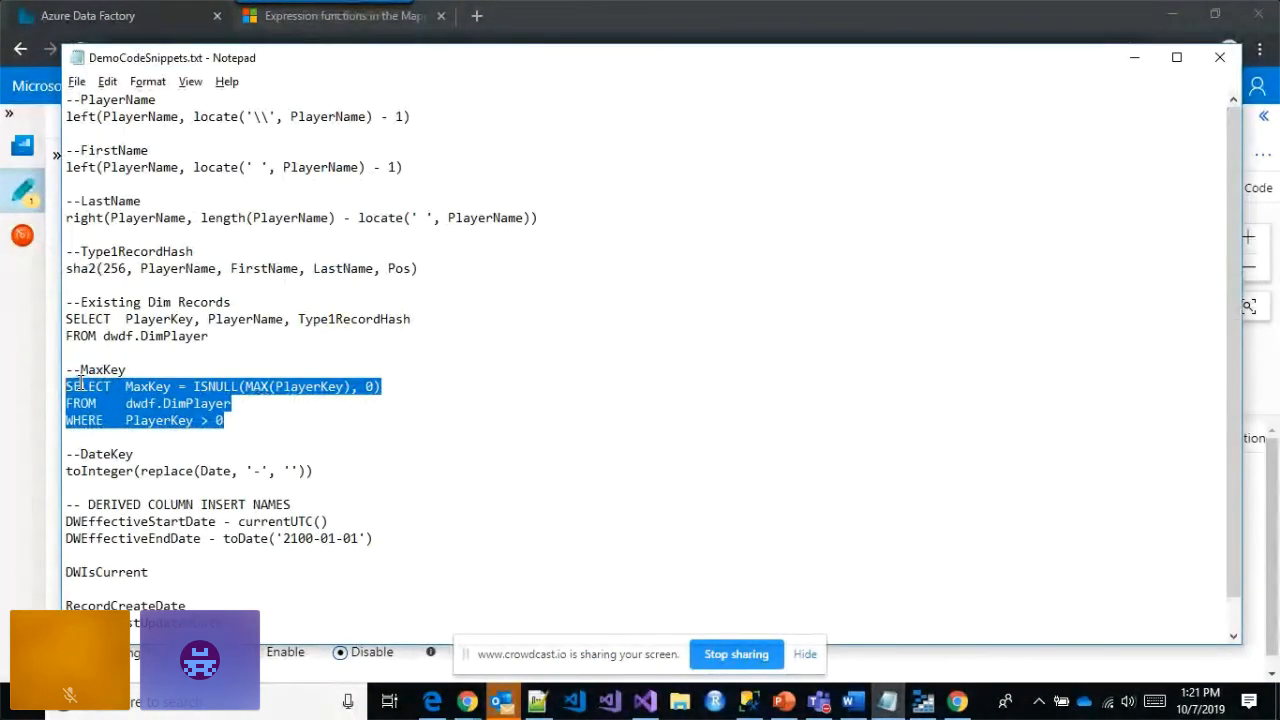
key("alt+Tab")
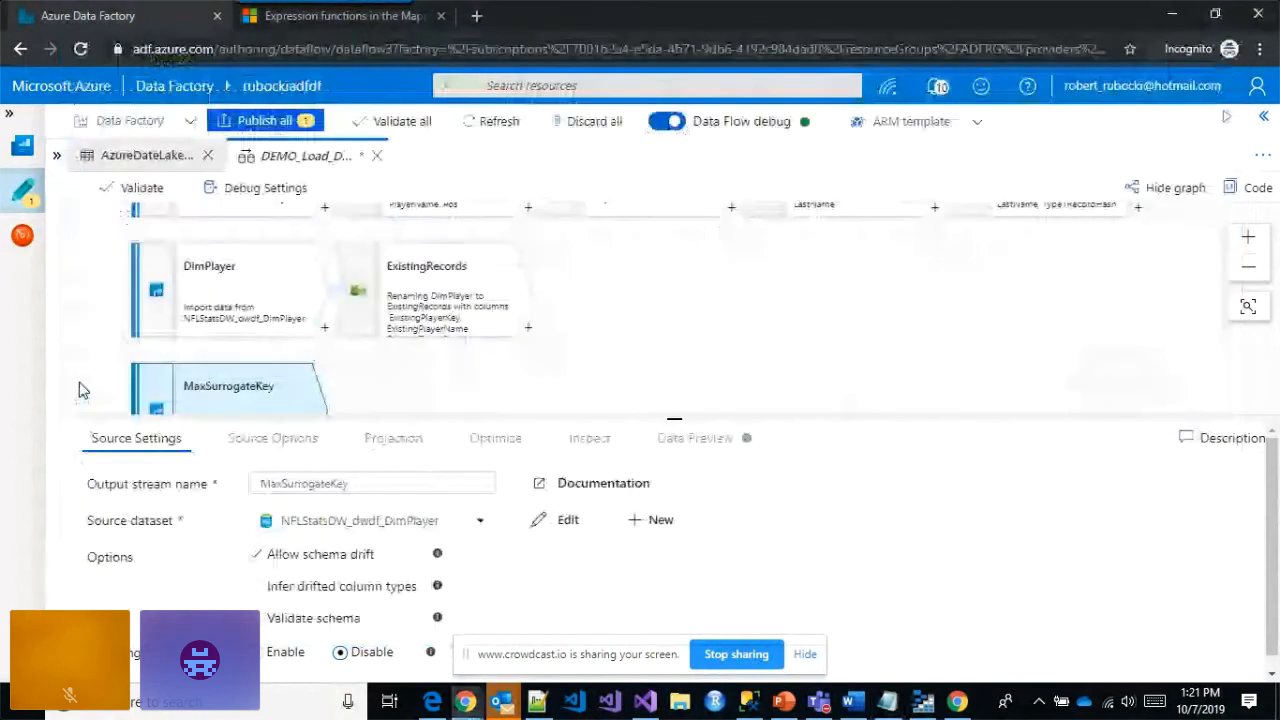
- Switch MaxSurrogateKey's input to Query, insert the copied MaxKey SELECT statement and import its schema
left_click(300, 441)
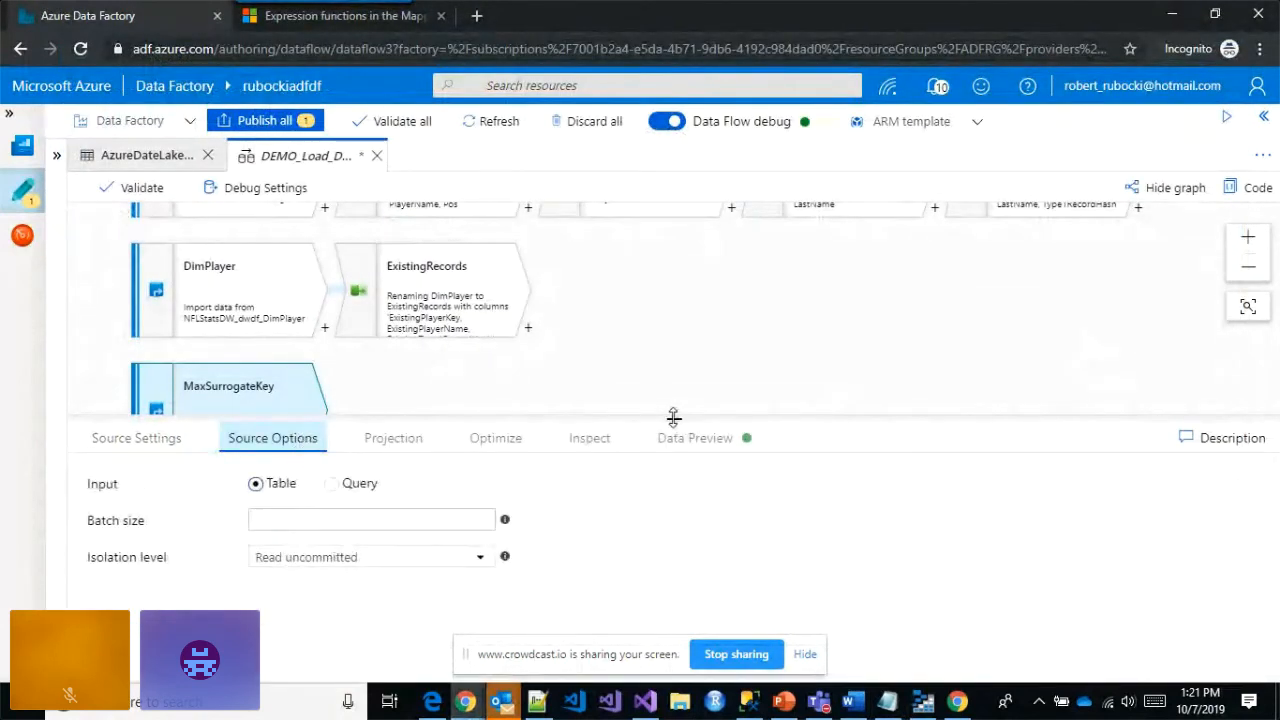
left_click_drag(672, 418, 675, 391)
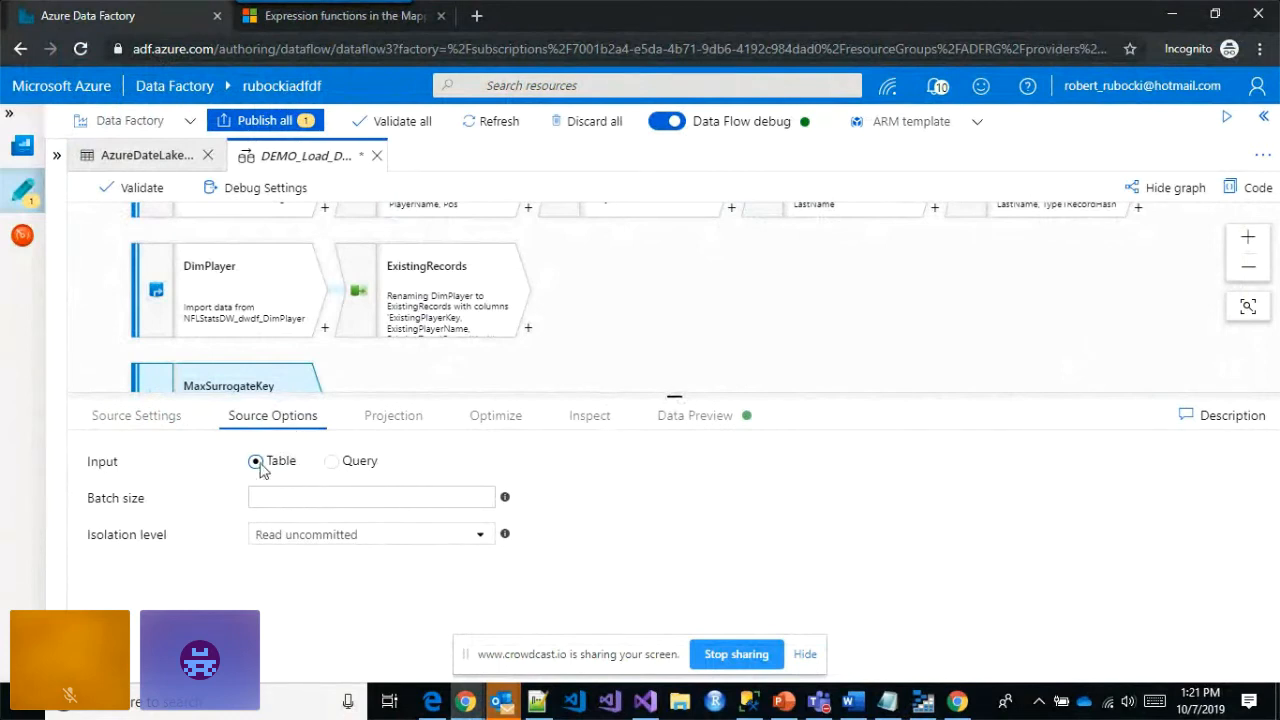
left_click(332, 463)
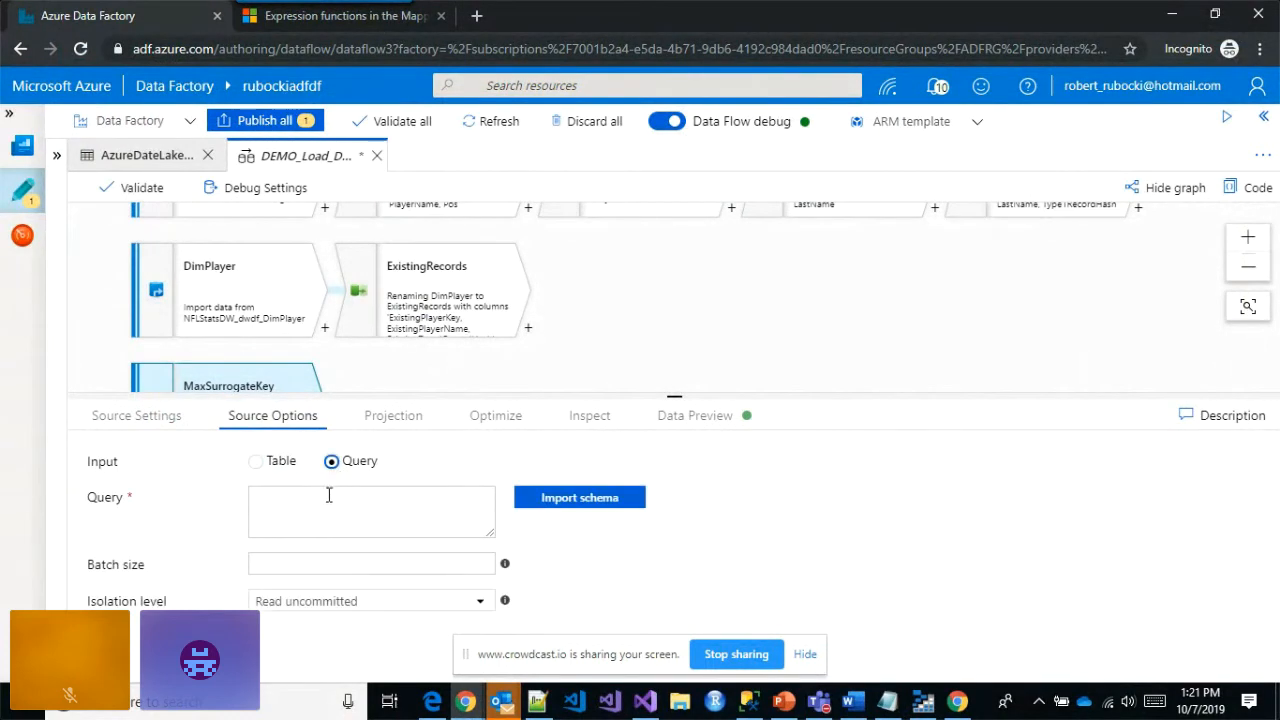
key("ctrl+v")
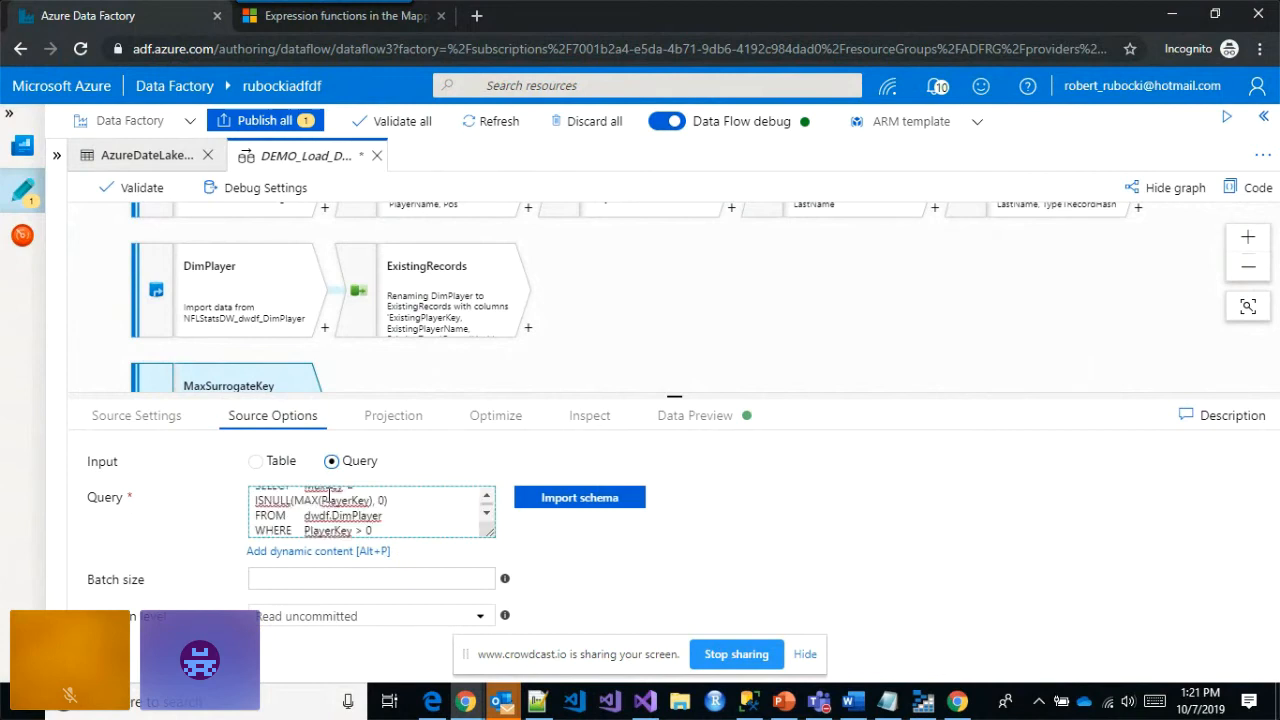
left_click(590, 506)
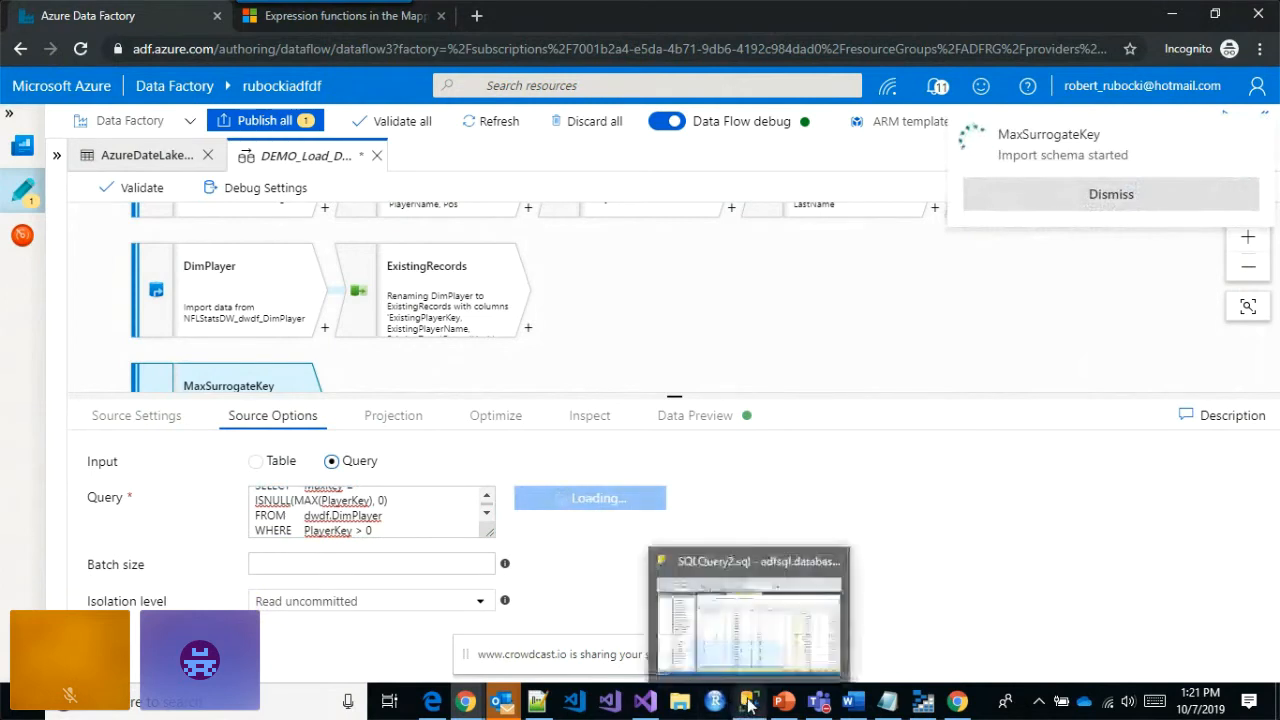
- Run the MaxKey query in SQL Server Management Studio and check MaxSurrogateKey's imported projection back in Azure Data Factory
left_click(748, 703)
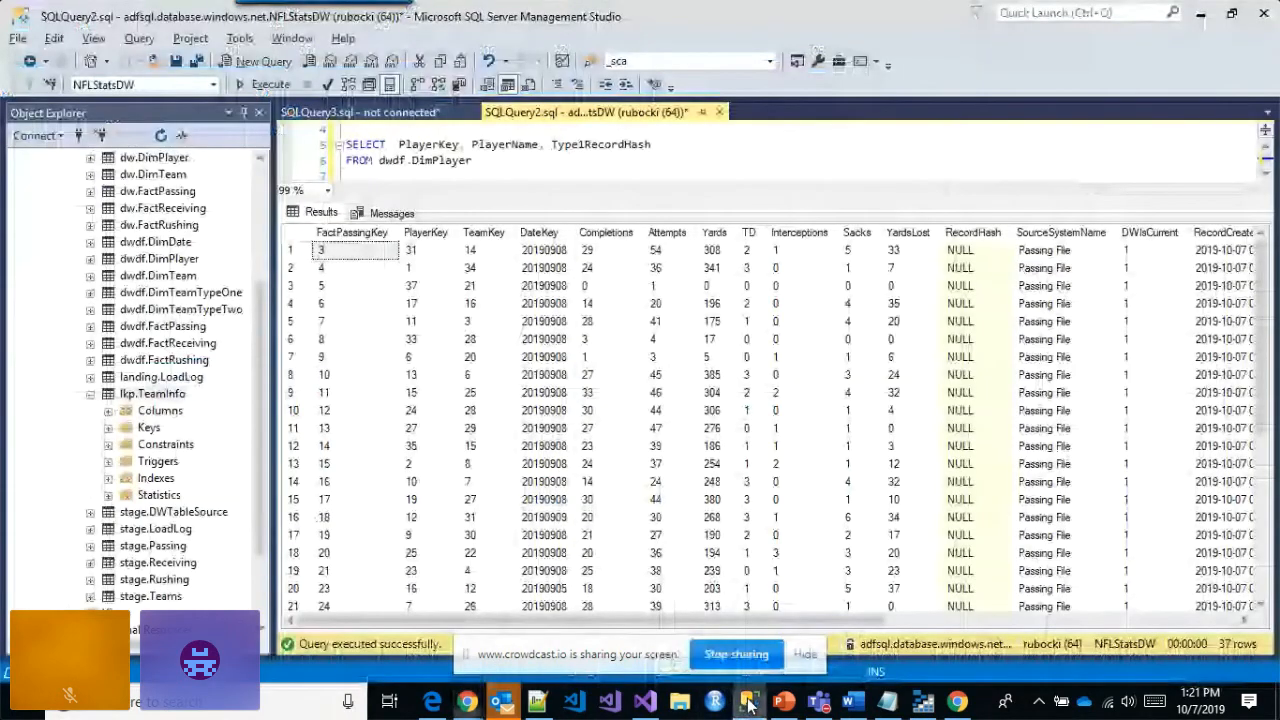
left_click_drag(560, 201, 560, 467)
scroll(513, 283, "up", 1)
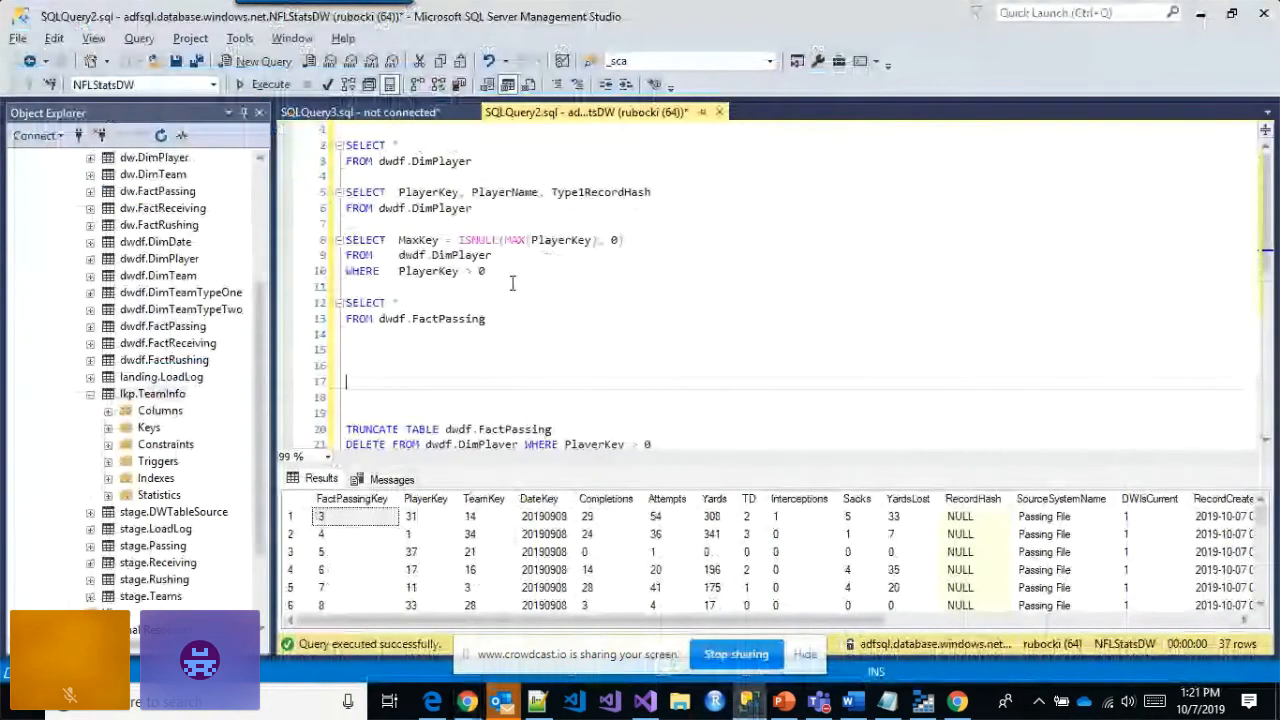
left_click_drag(510, 274, 344, 240)
left_click(253, 87)
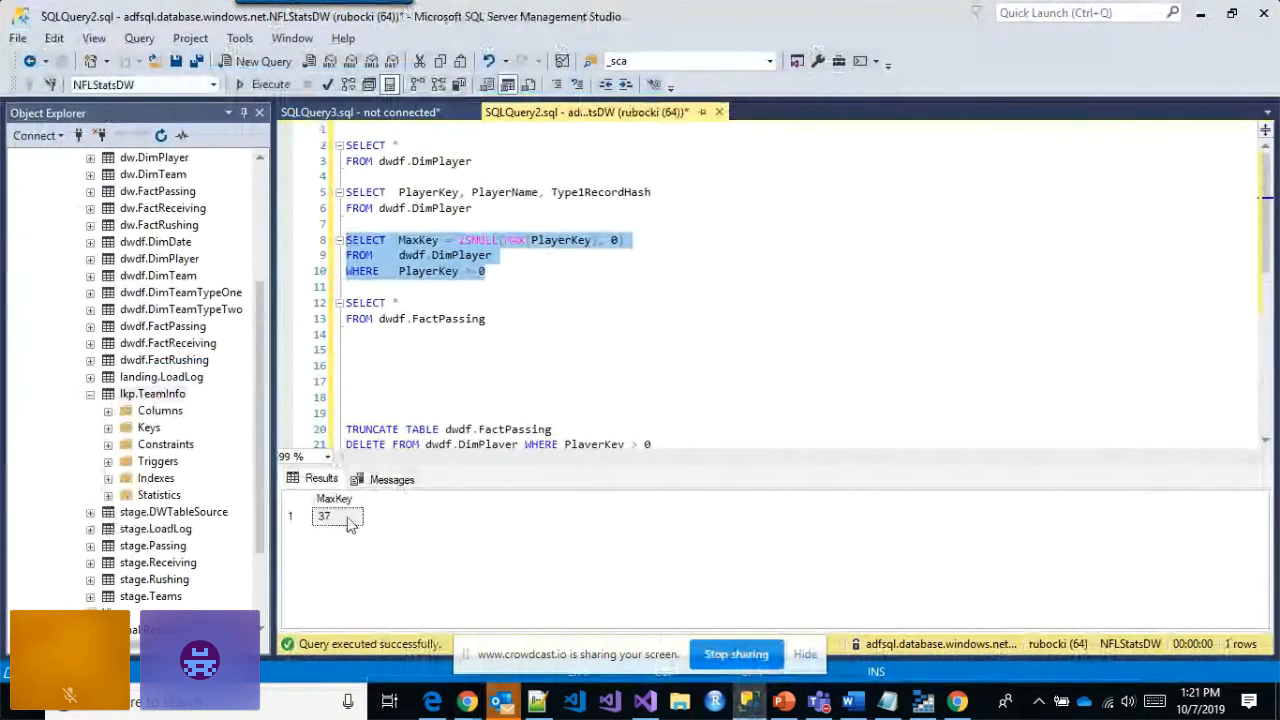
left_click(345, 516)
left_click_drag(408, 470, 415, 375)
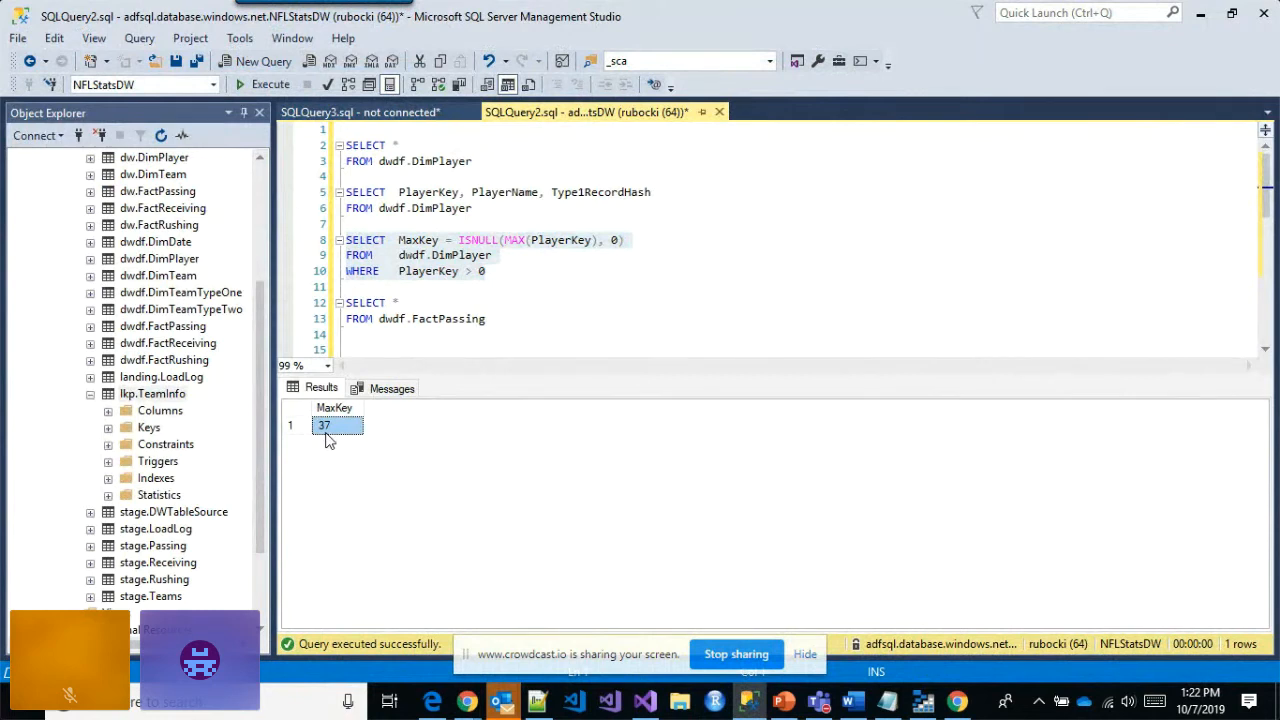
key("alt+Tab")
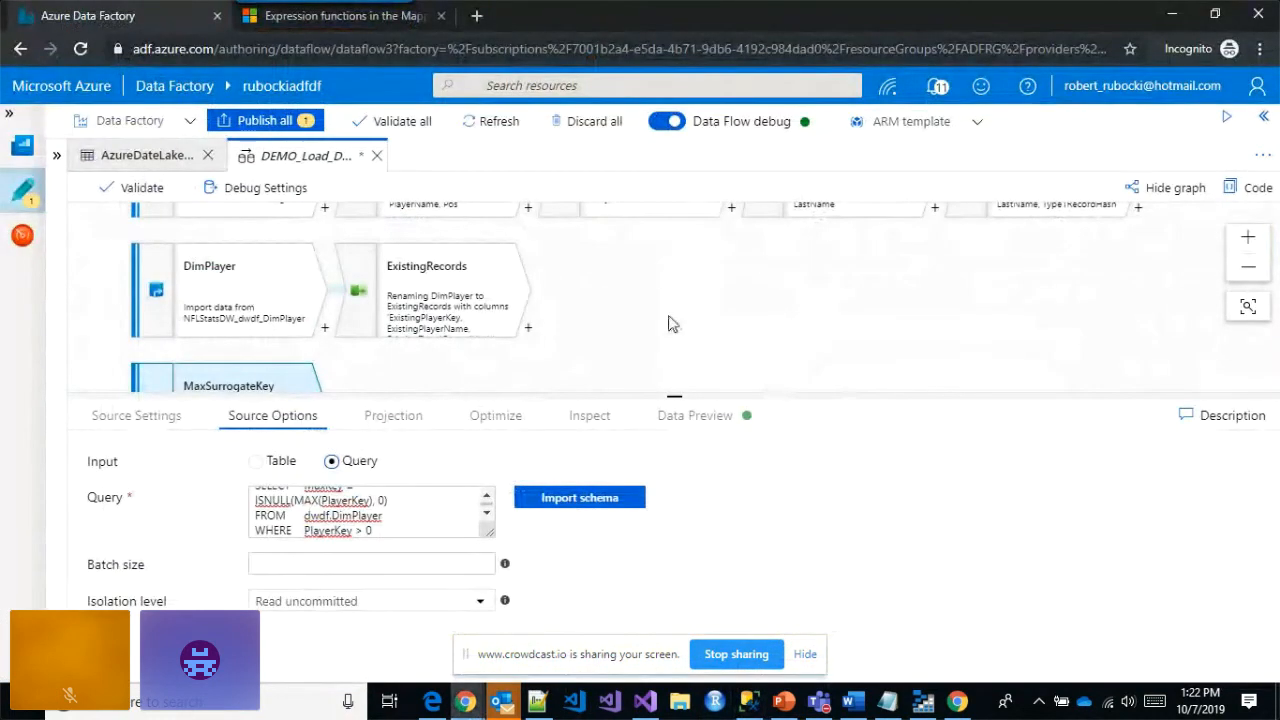
left_click(395, 416)
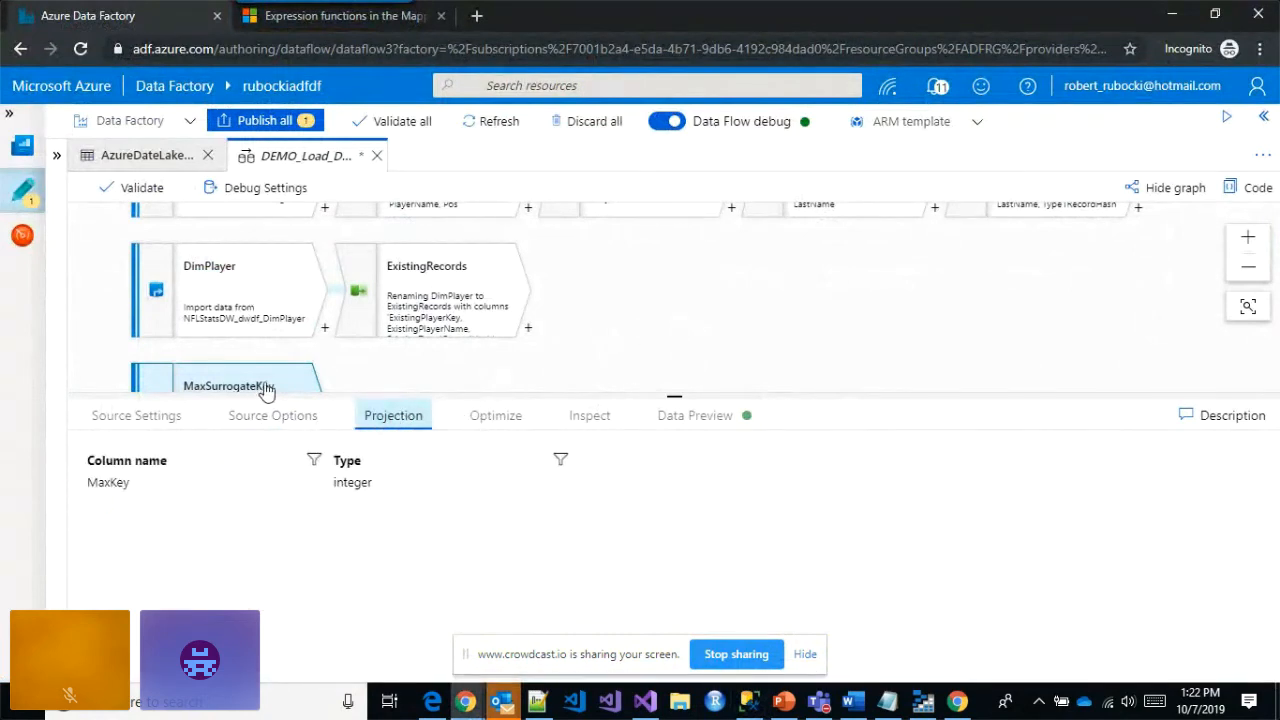
- Add an Exists transformation named NewOrUpdated after SourceFileHash
left_click_drag(684, 280, 607, 349)
left_click_drag(757, 353, 388, 361)
left_click_drag(766, 277, 679, 285)
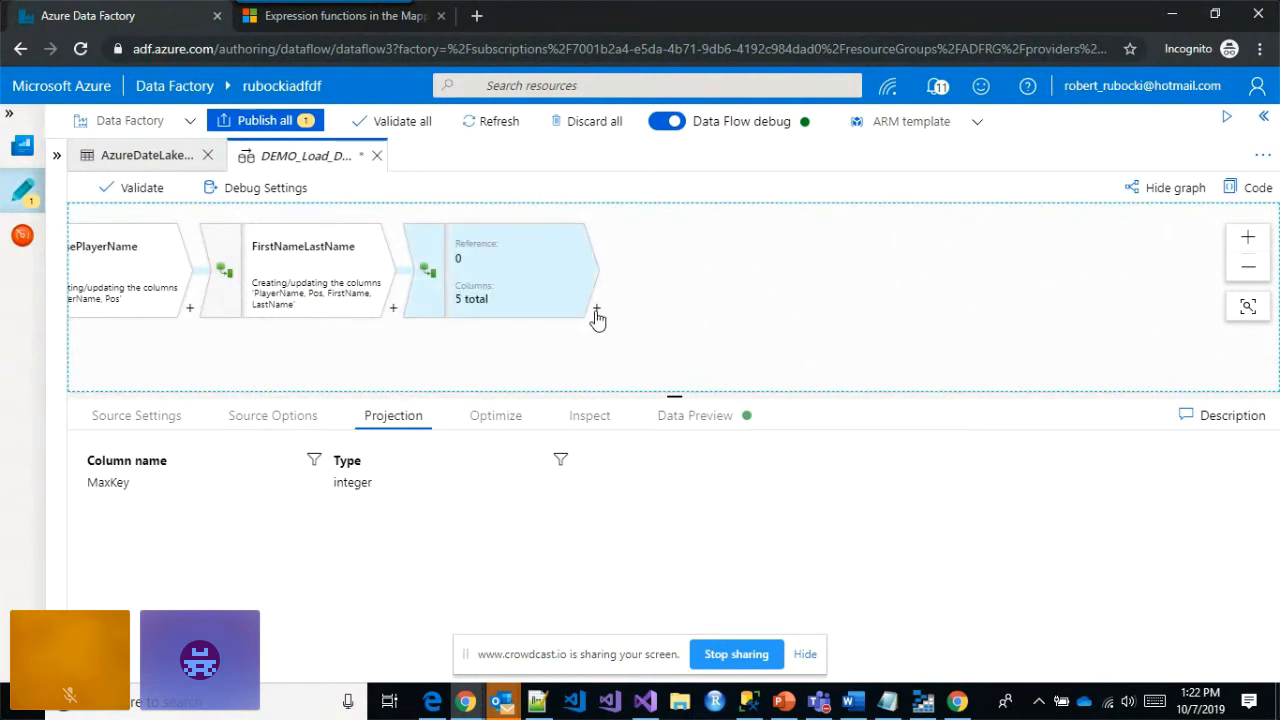
left_click(596, 312)
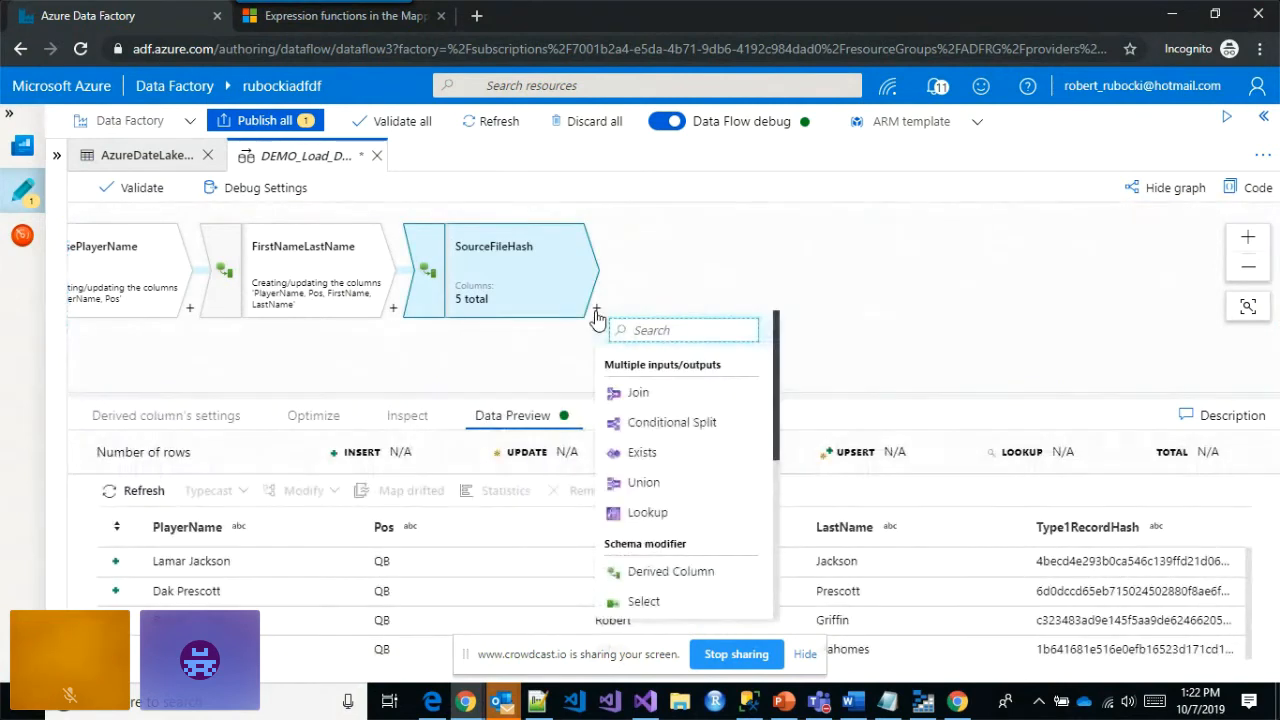
left_click(635, 454)
left_click_drag(370, 469, 214, 452)
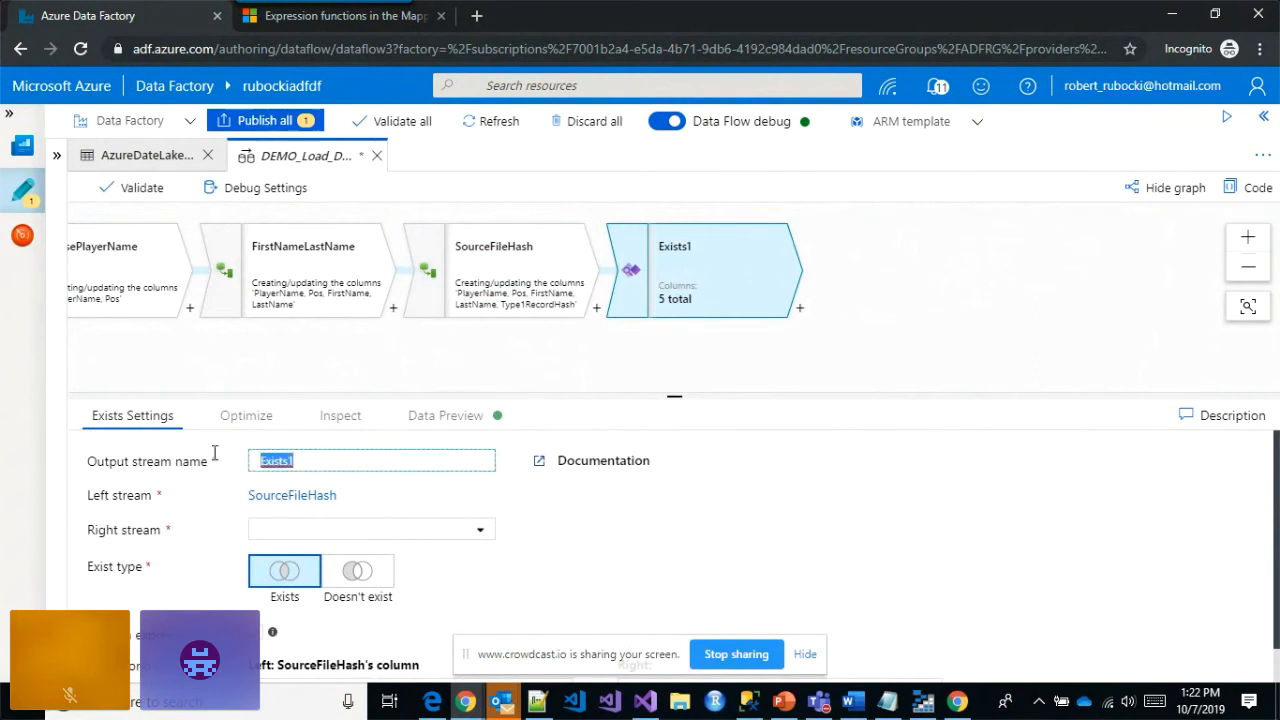
type("NewOrUpdated")
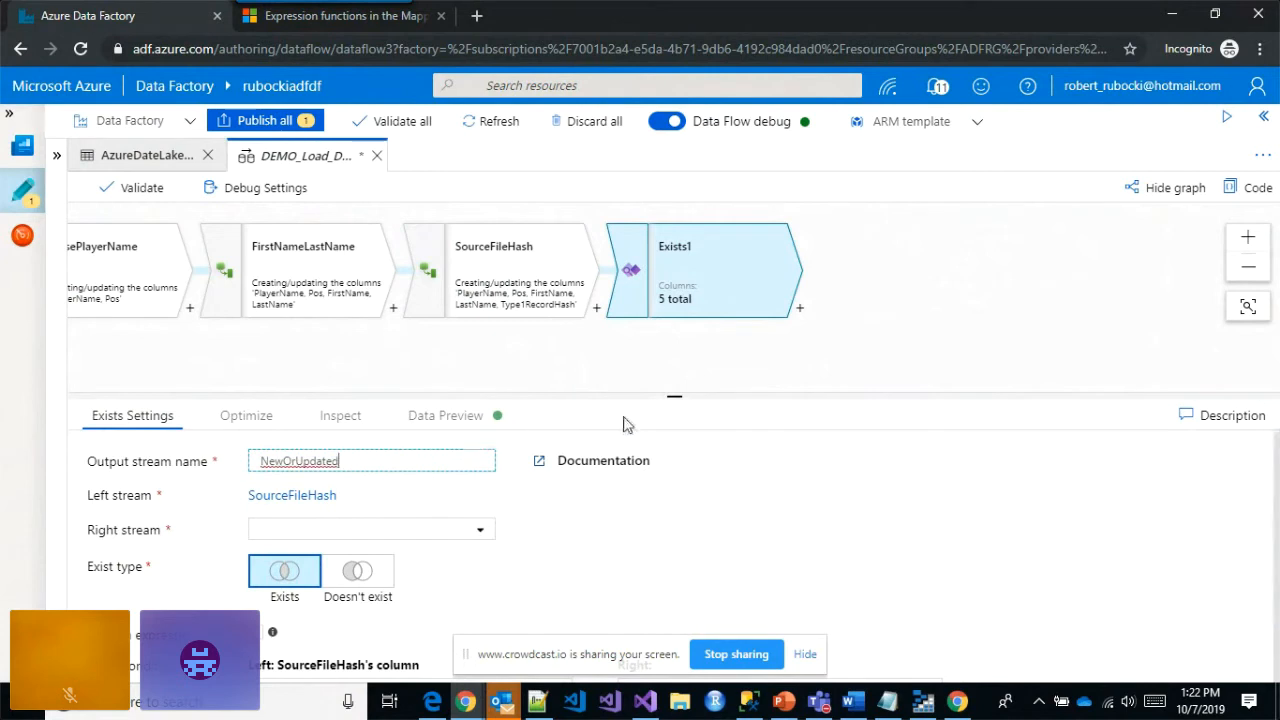
left_click_drag(672, 397, 642, 341)
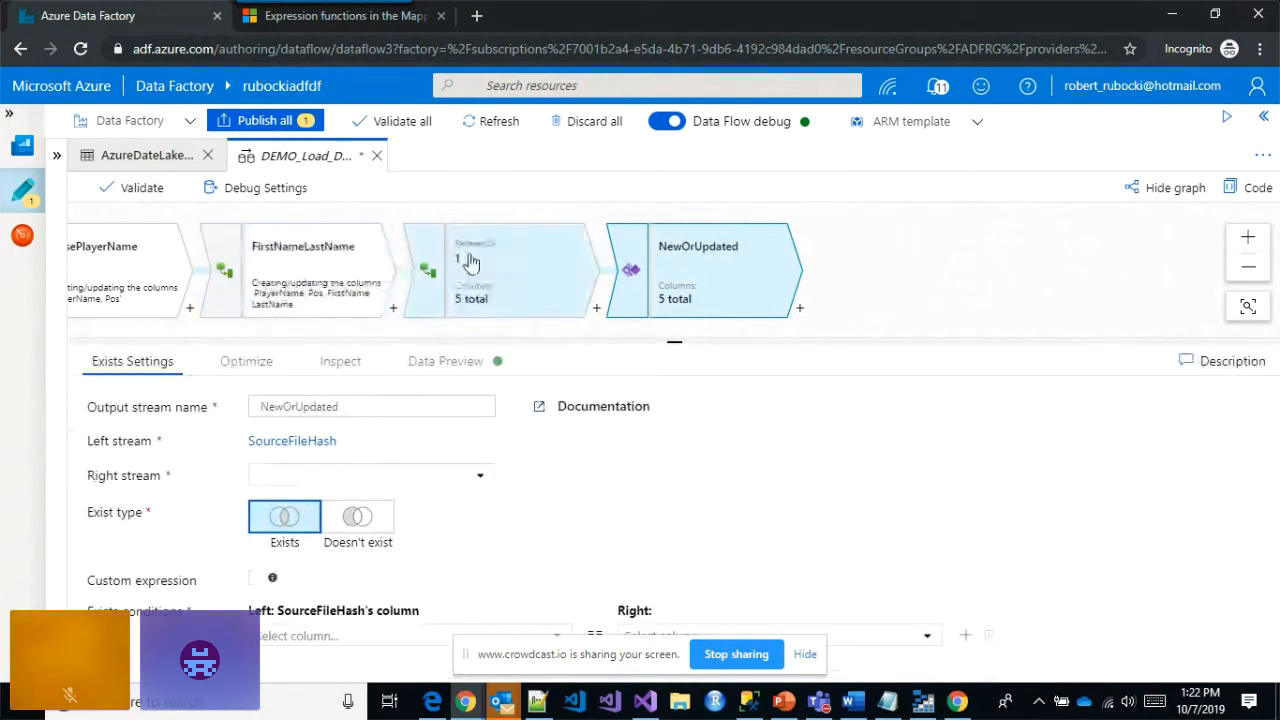
left_click(473, 478)
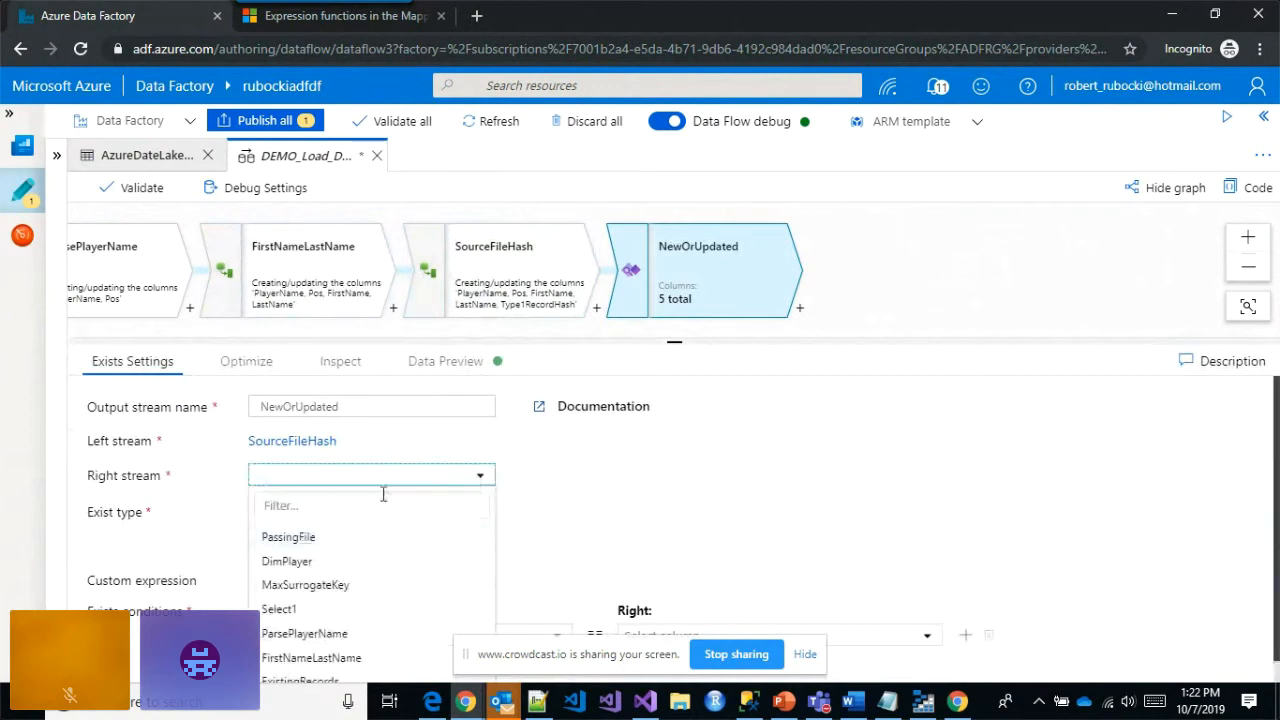
left_click(380, 500)
type("pla")
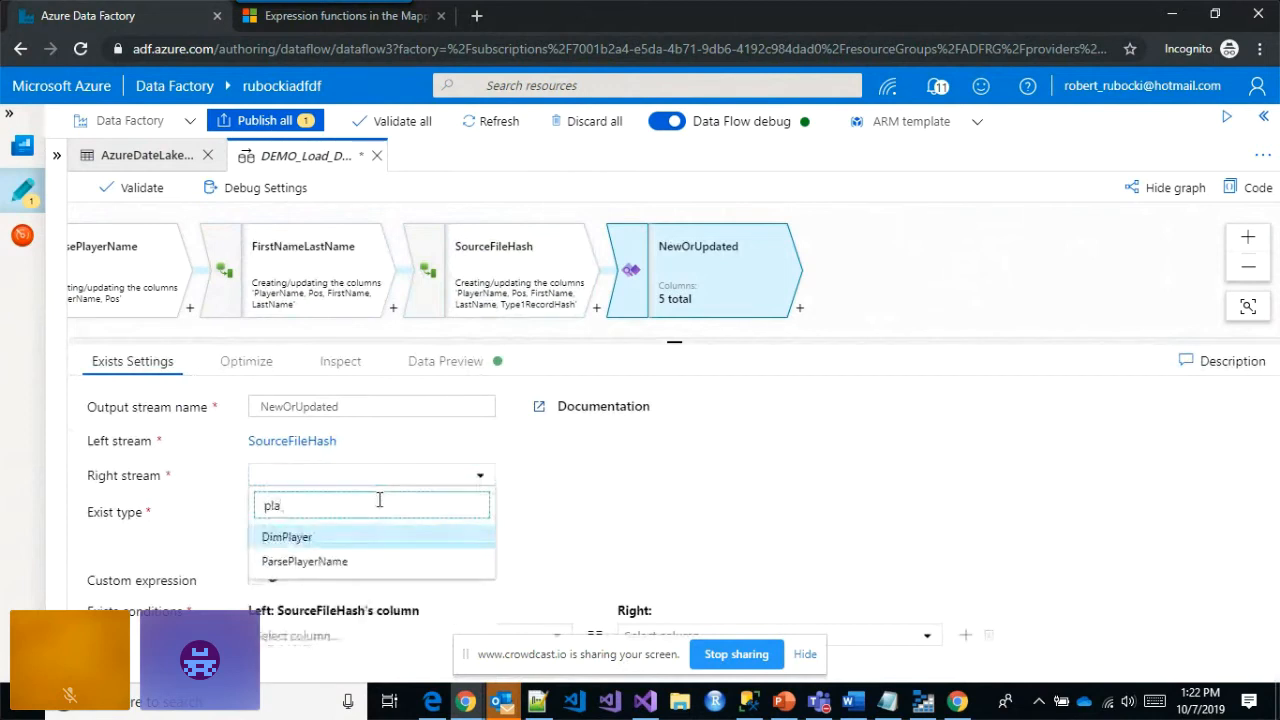
left_click(648, 529)
left_click_drag(674, 341, 680, 399)
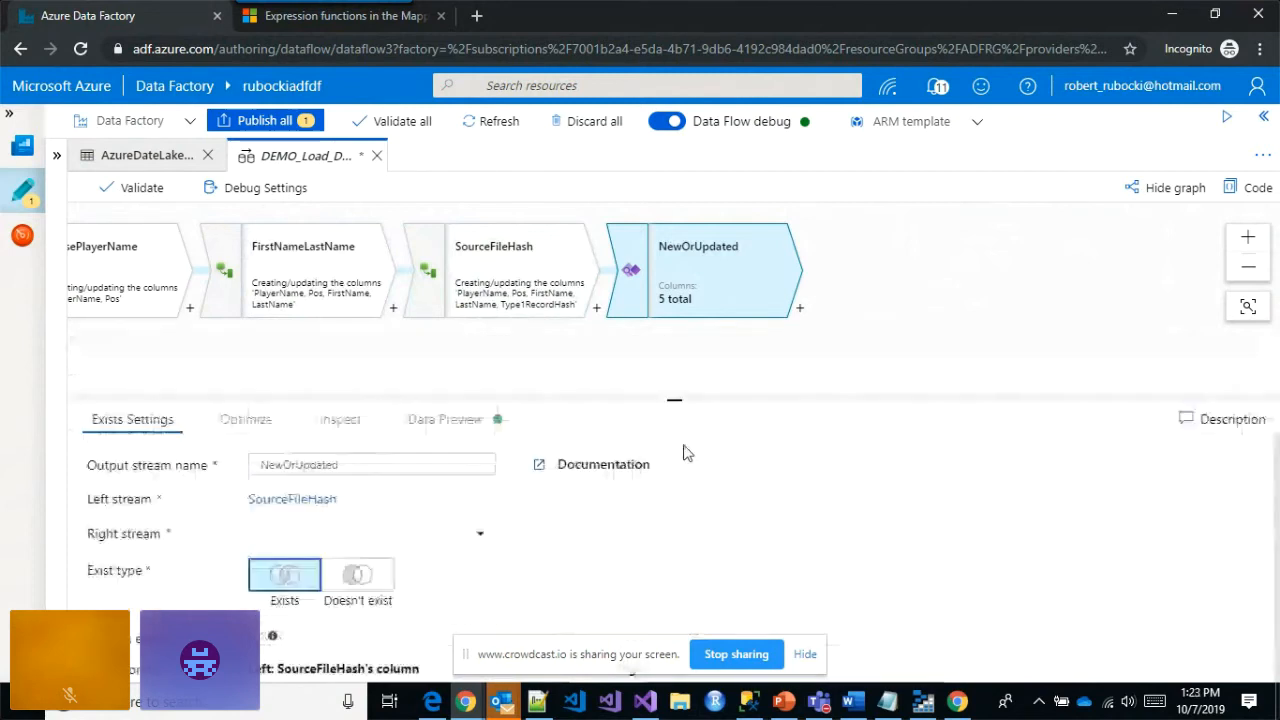
left_click_drag(684, 447, 686, 530)
left_click_drag(737, 424, 1128, 320)
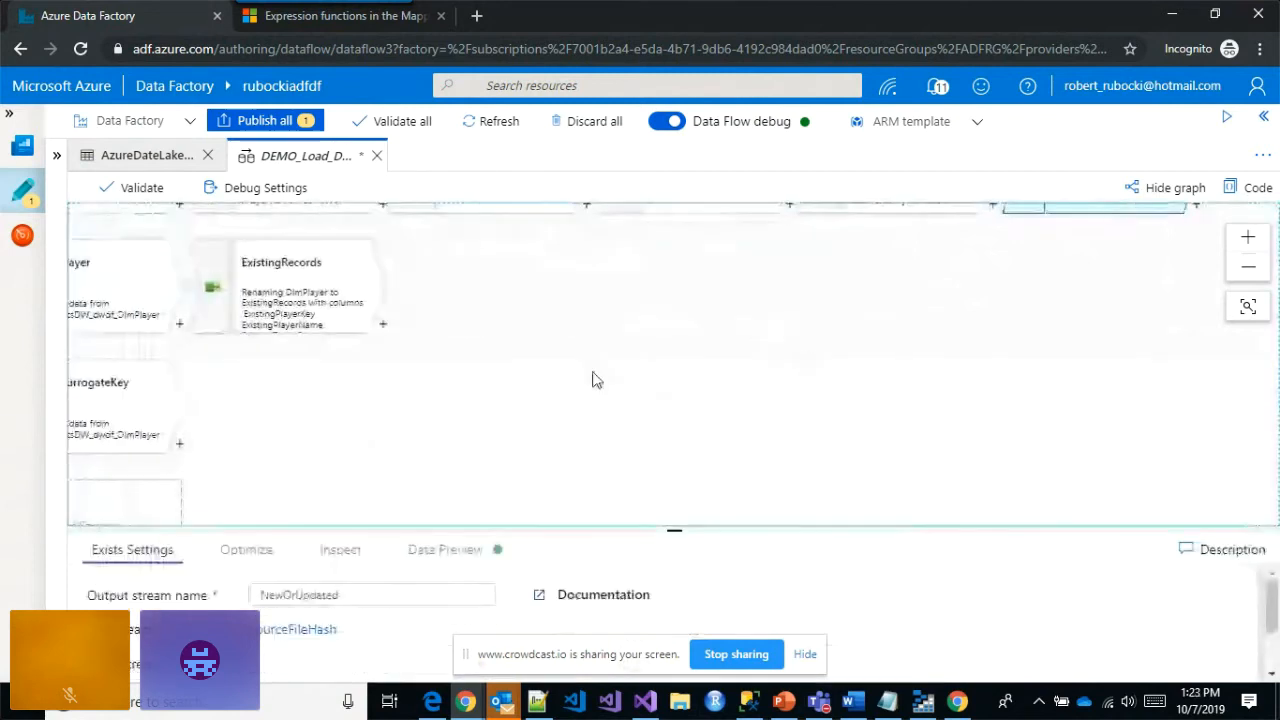
left_click_drag(590, 376, 704, 400)
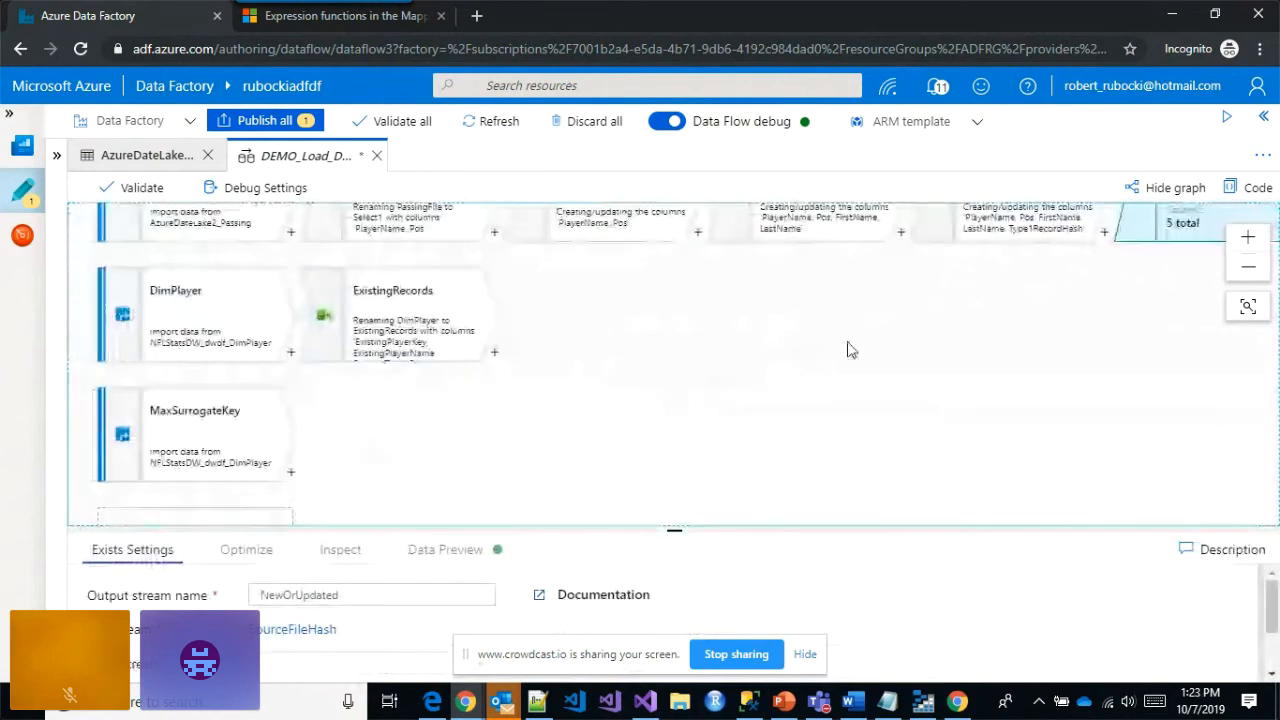
mouse_move(371, 306)
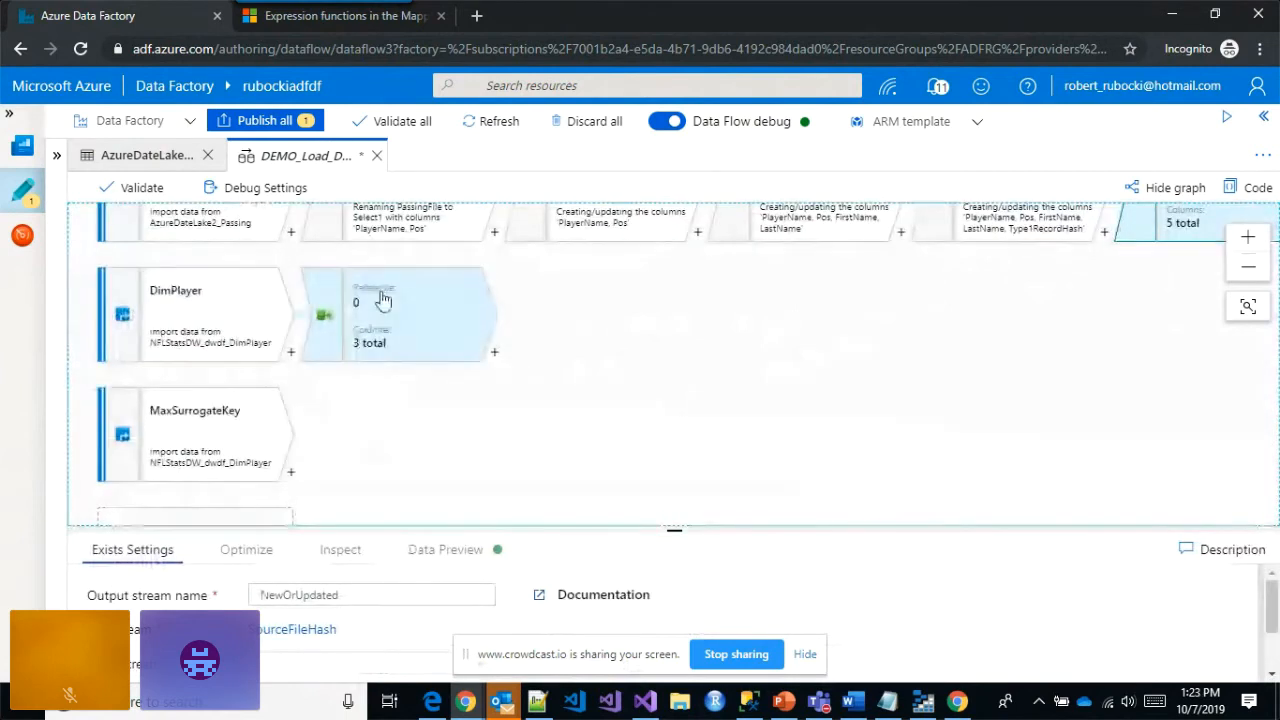
left_click_drag(833, 371, 423, 460)
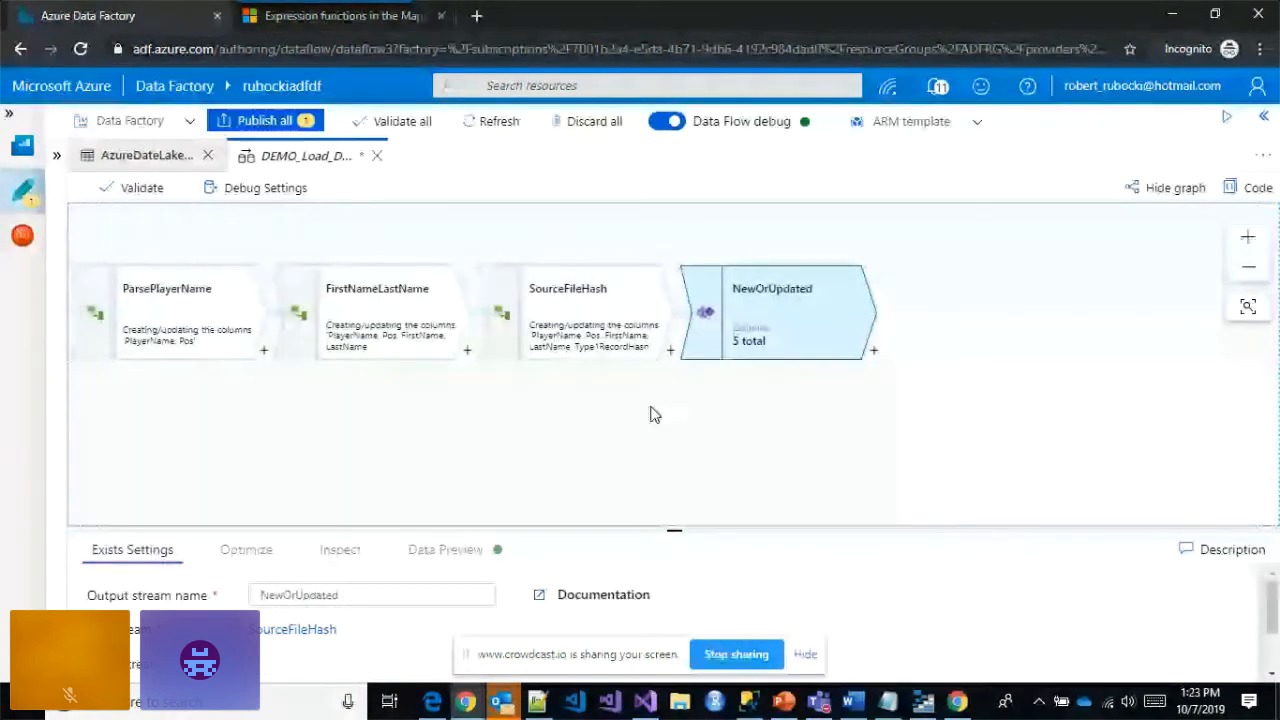
- Set NewOrUpdated's right stream to ExistingRecords and its exist type to Doesn't exist
left_click_drag(674, 530, 674, 345)
left_click(460, 482)
type("pla")
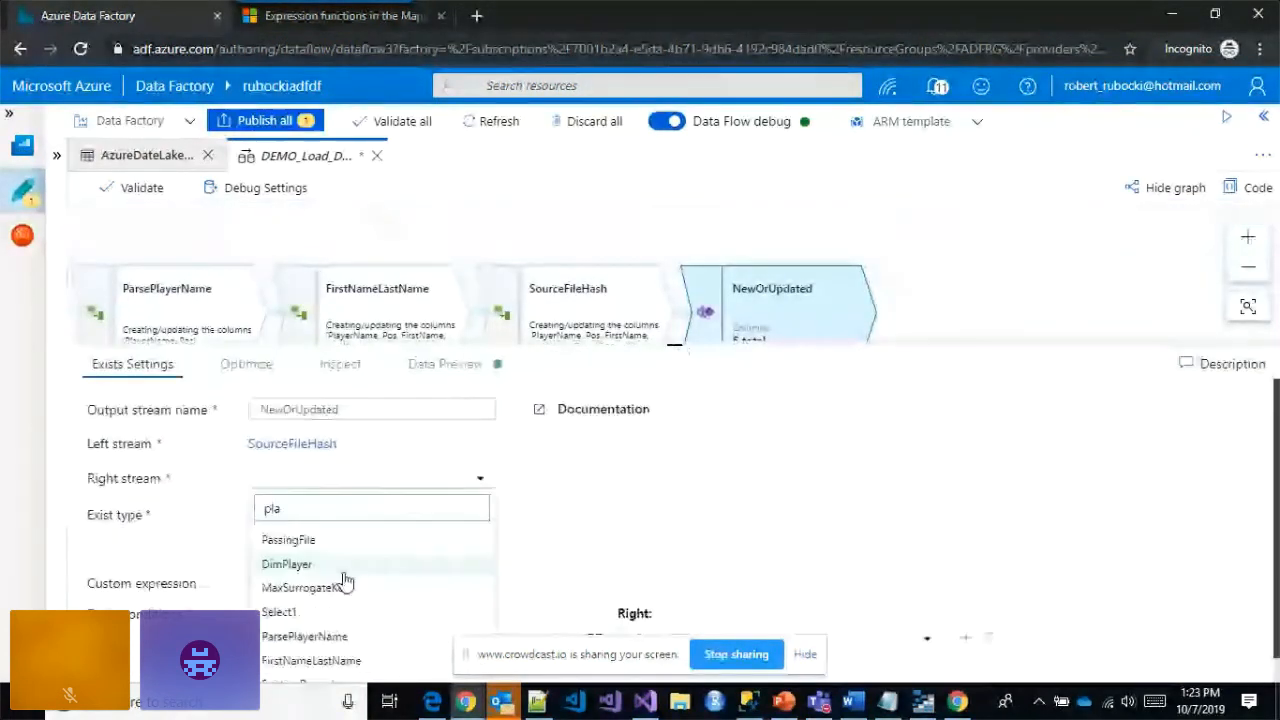
scroll(345, 585, "down", 1)
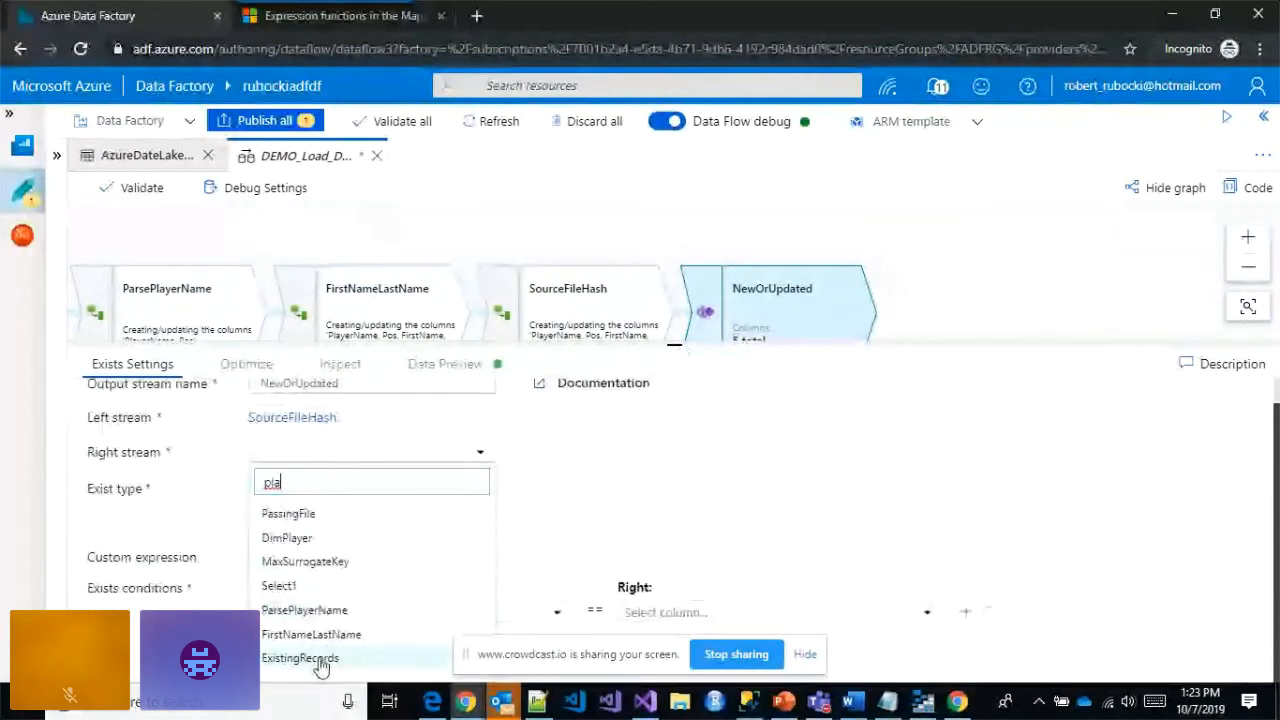
left_click(330, 652)
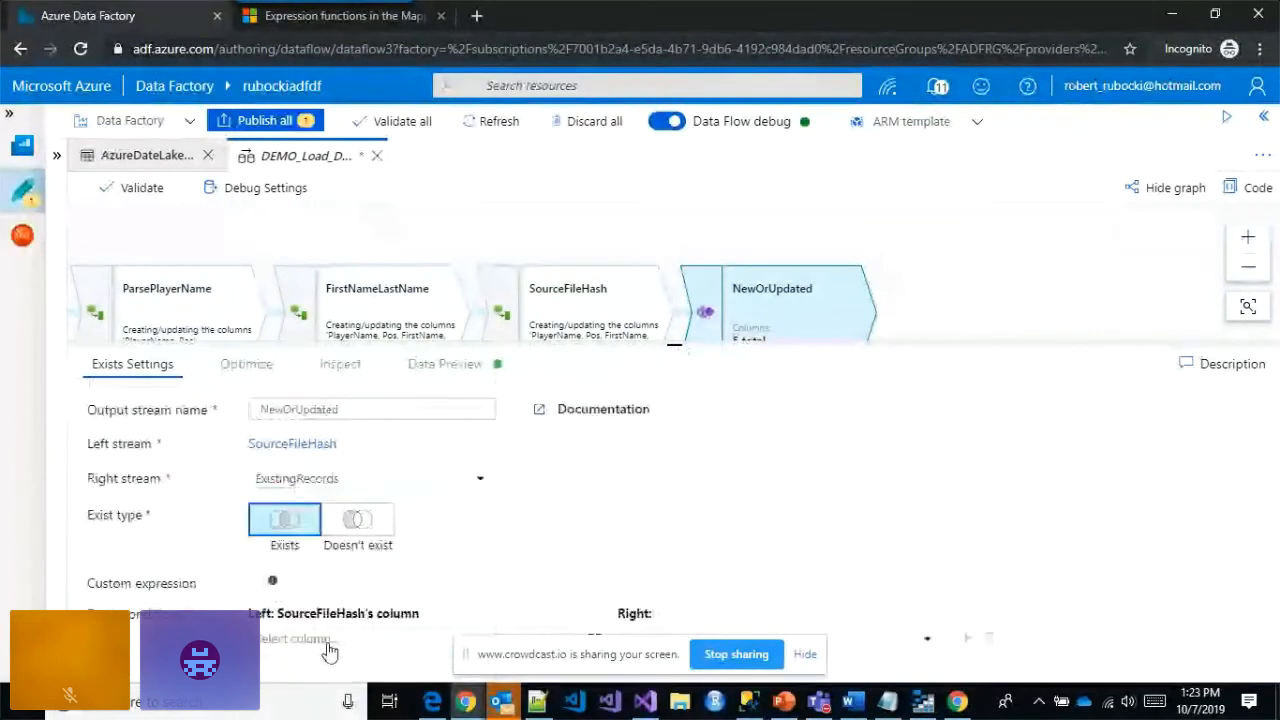
left_click(370, 518)
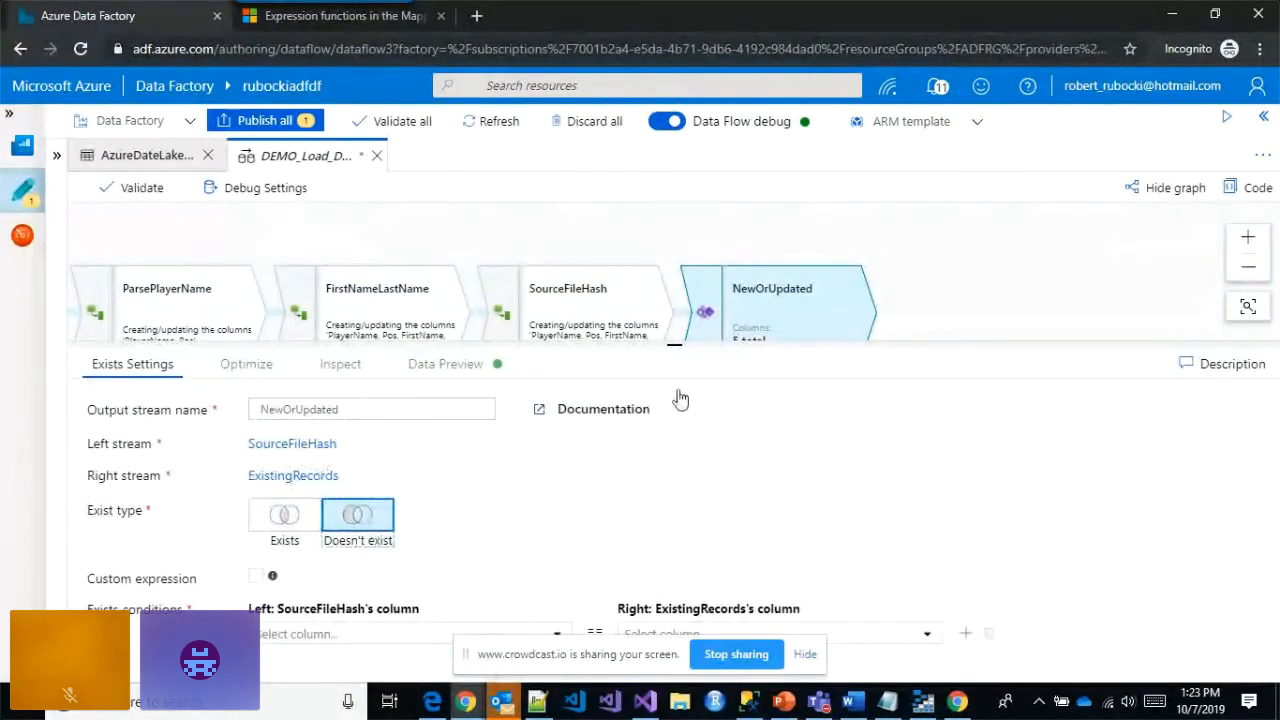
- Define the NewOrUpdated exists condition as Type1RecordHash == ExistingType1RecordHash
left_click_drag(763, 338, 770, 291)
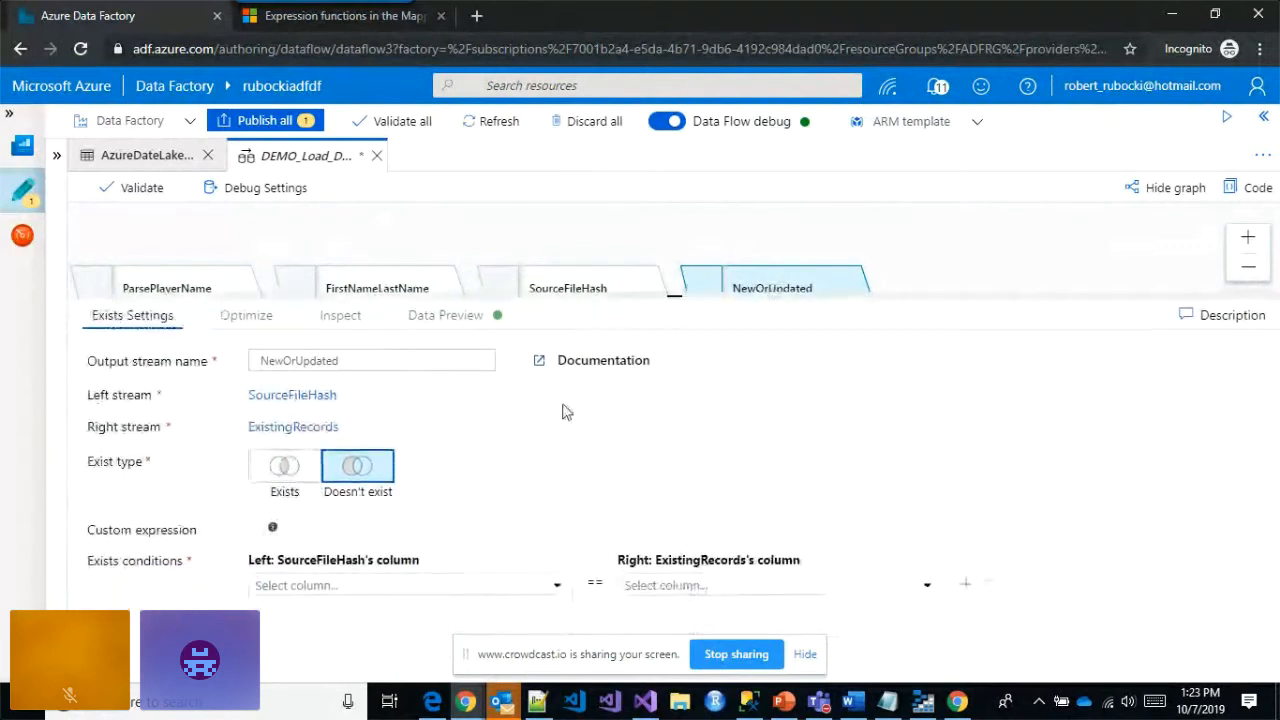
left_click(447, 591)
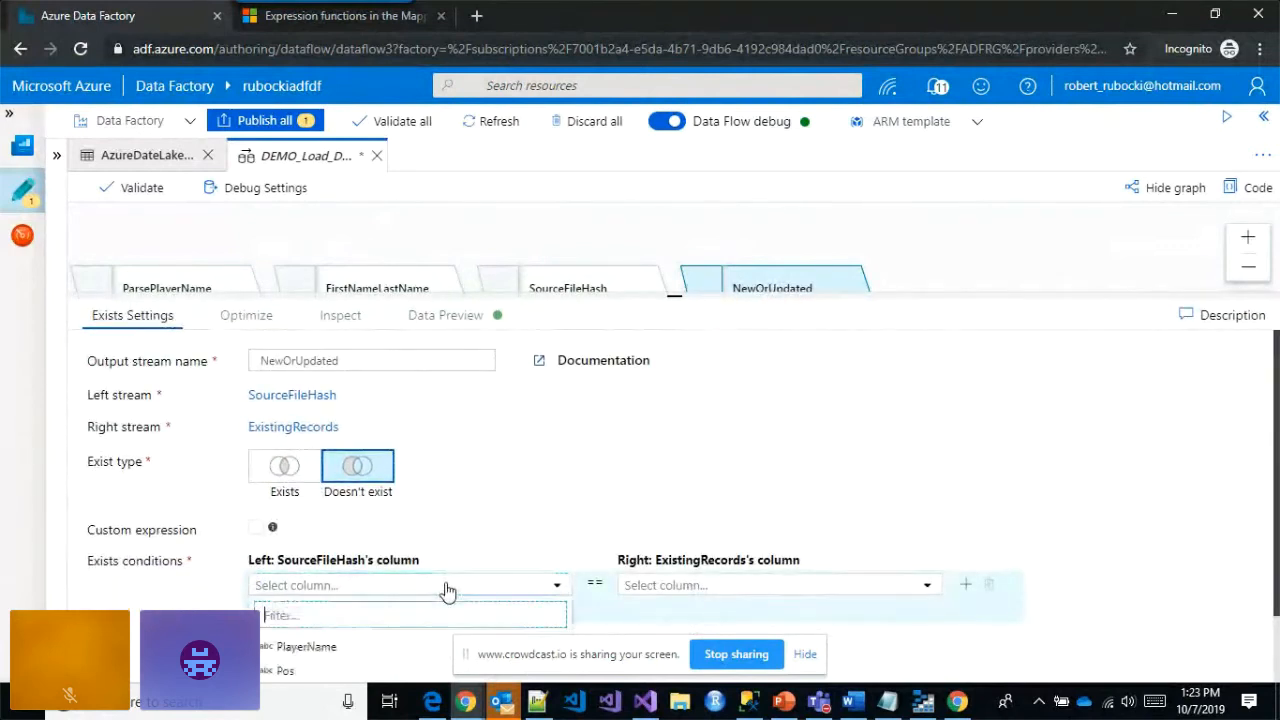
type("has")
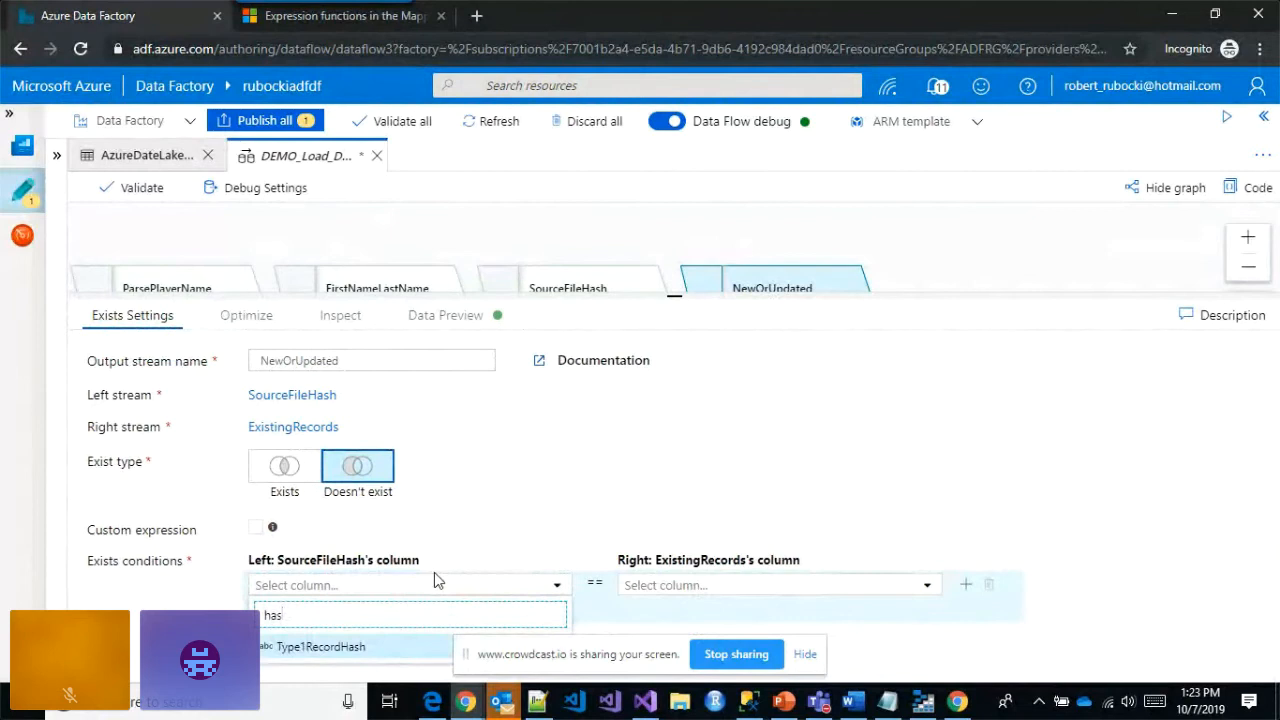
left_click(366, 646)
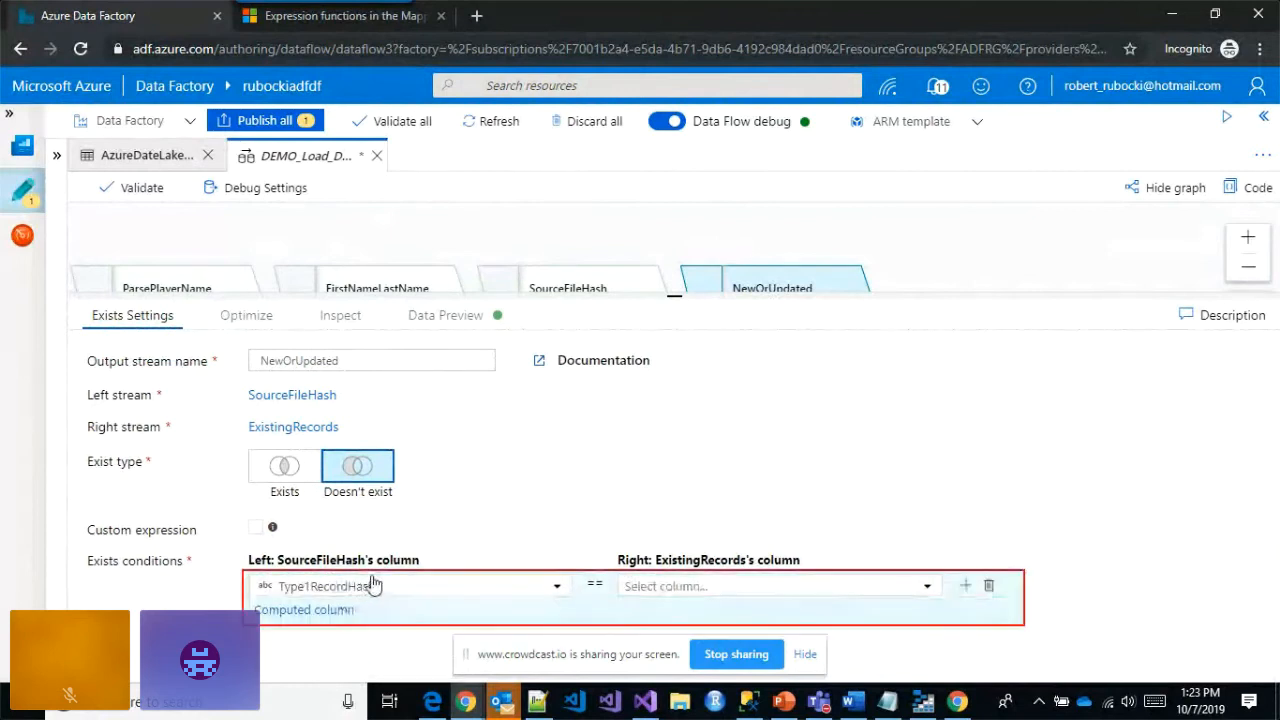
left_click(662, 588)
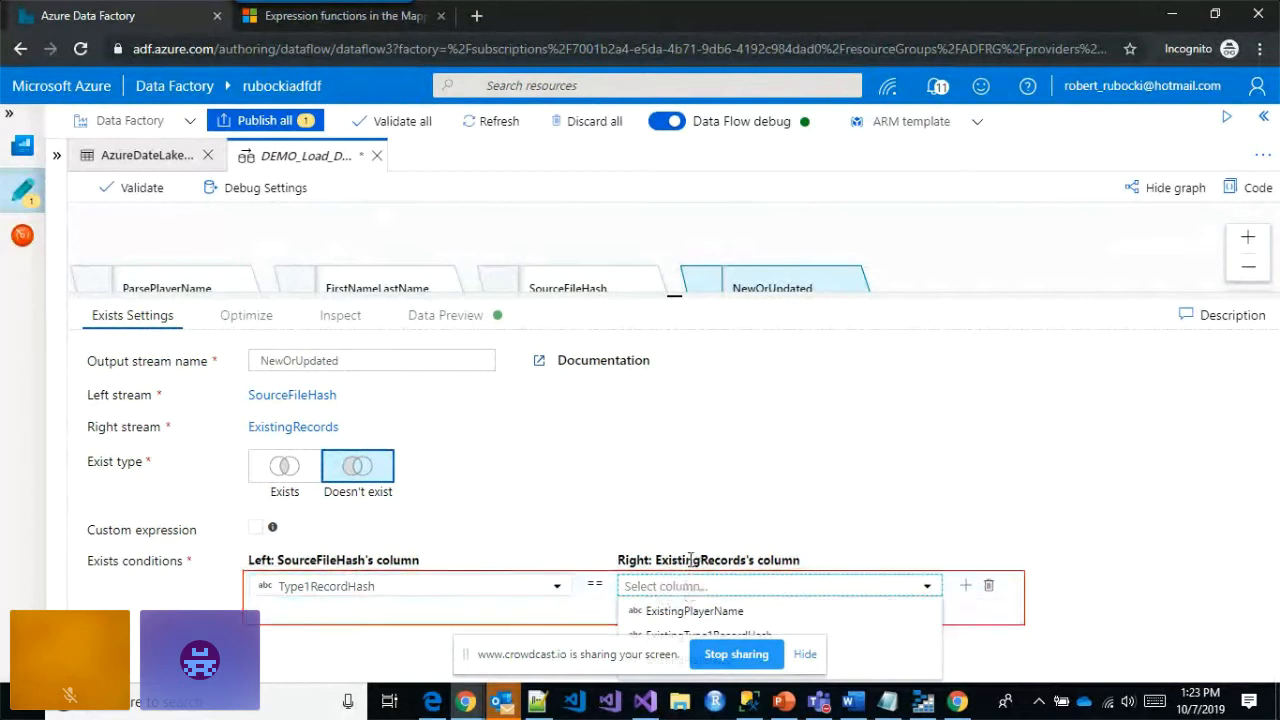
left_click(688, 588)
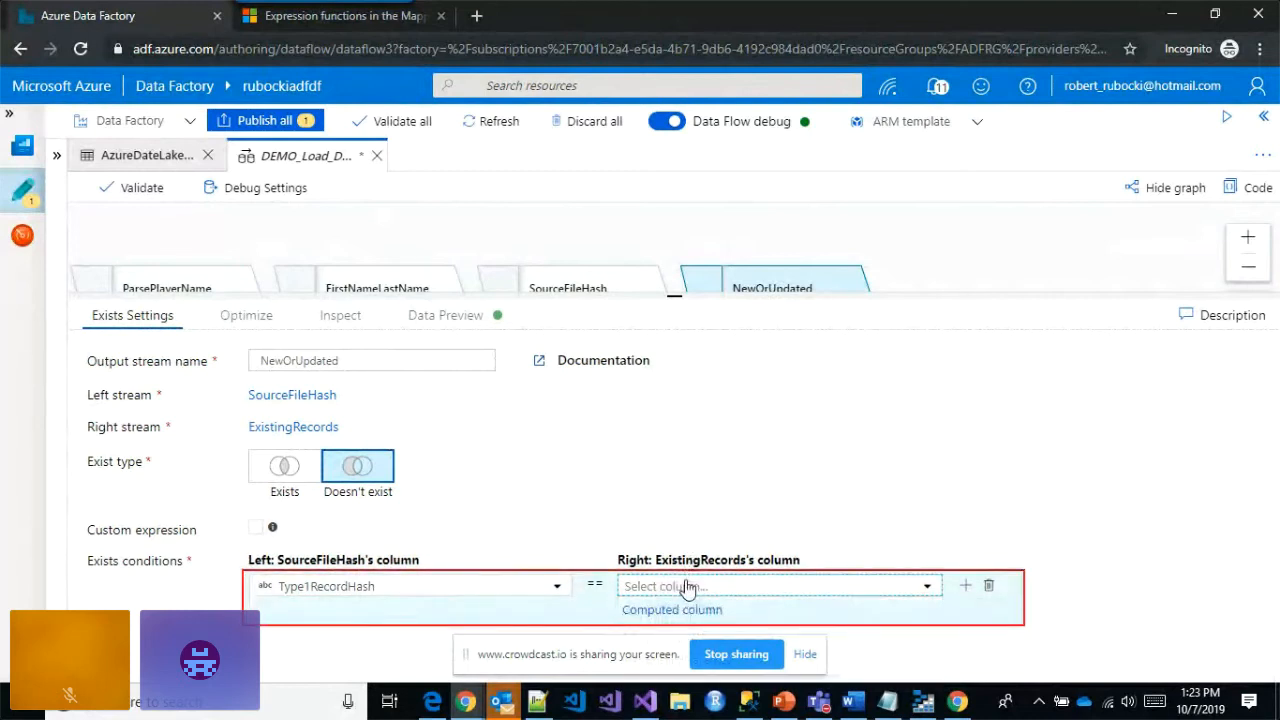
left_click(688, 588)
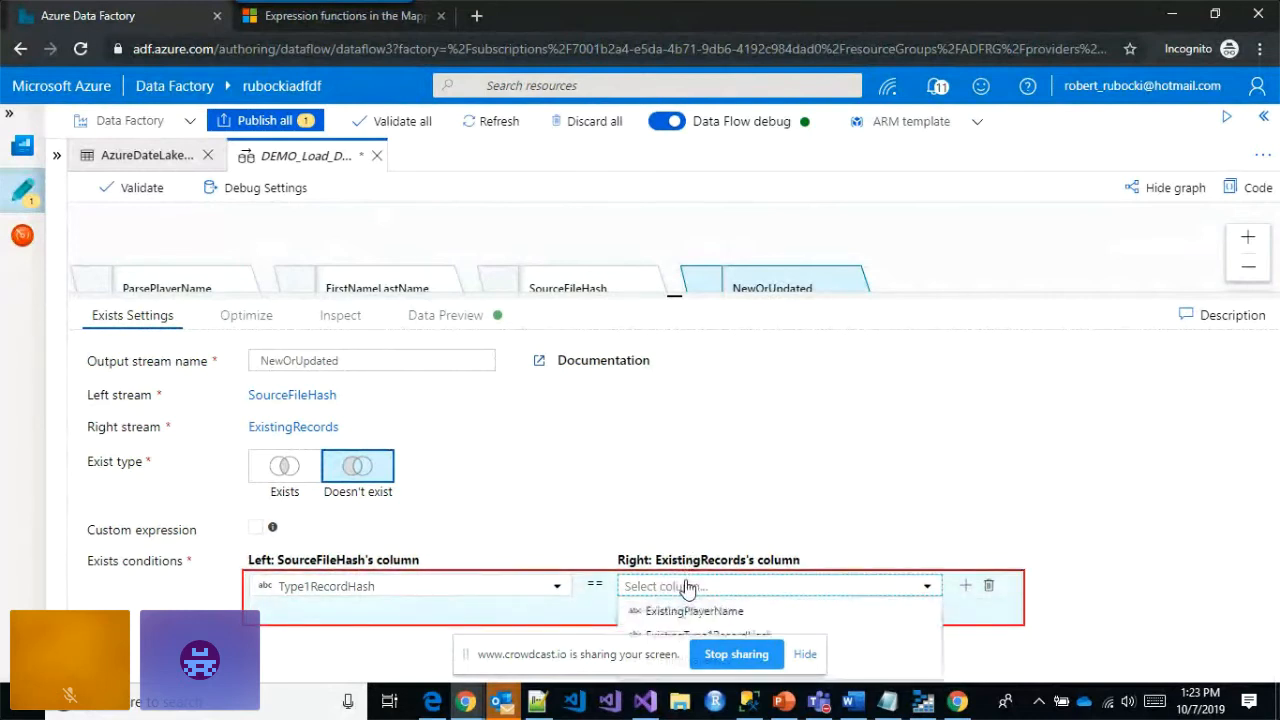
left_click(856, 650)
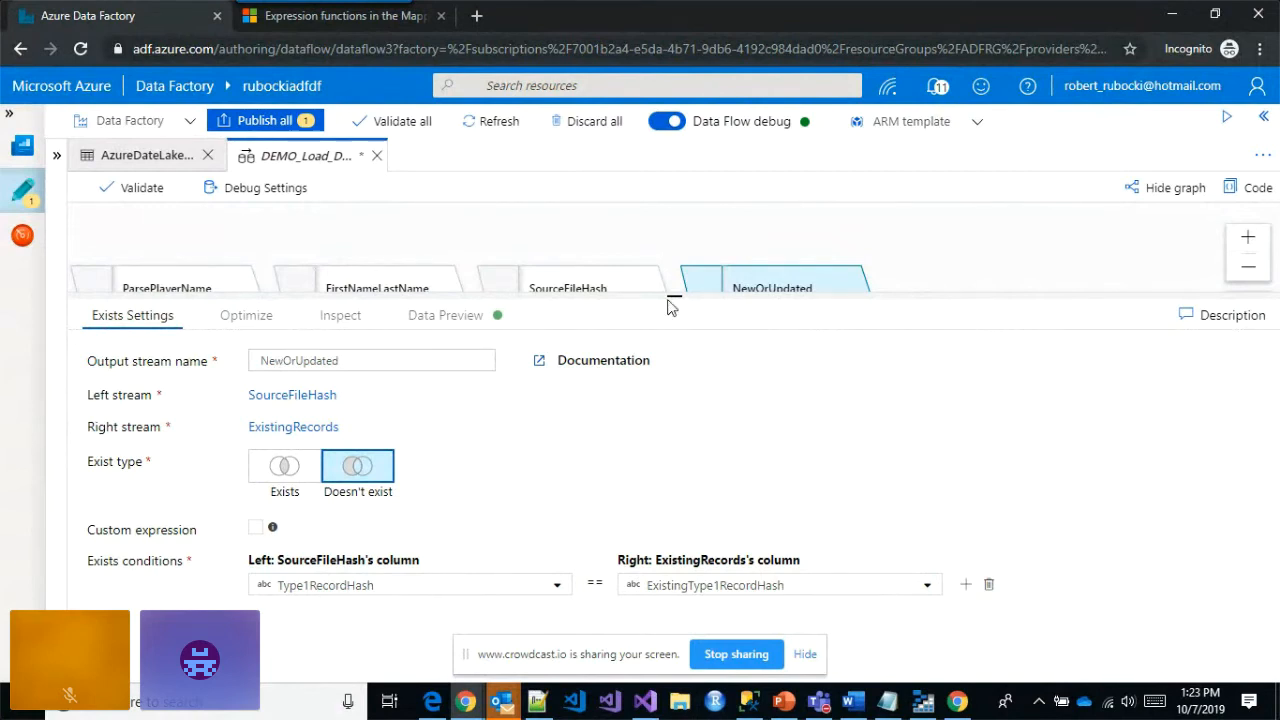
- Add a Lookup transformation after NewOrUpdated and name its output stream LookupPlayerKey
left_click_drag(675, 296, 675, 490)
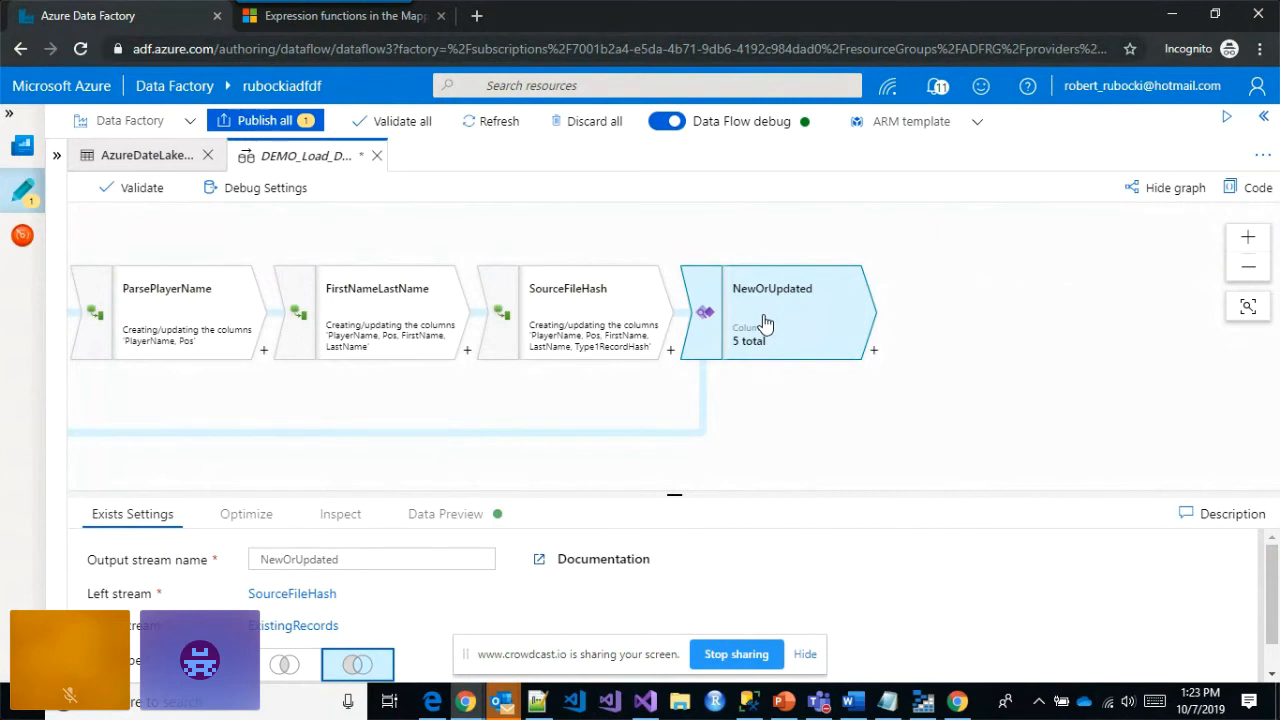
left_click_drag(923, 391, 679, 331)
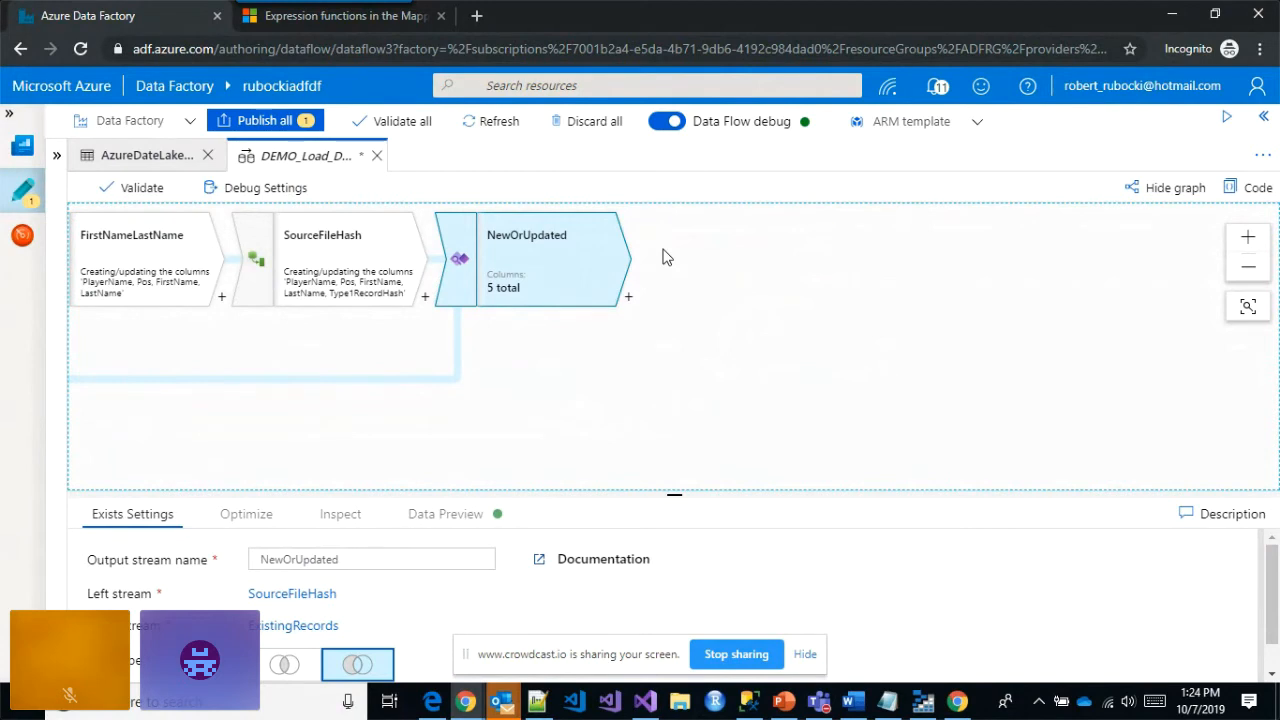
left_click(628, 301)
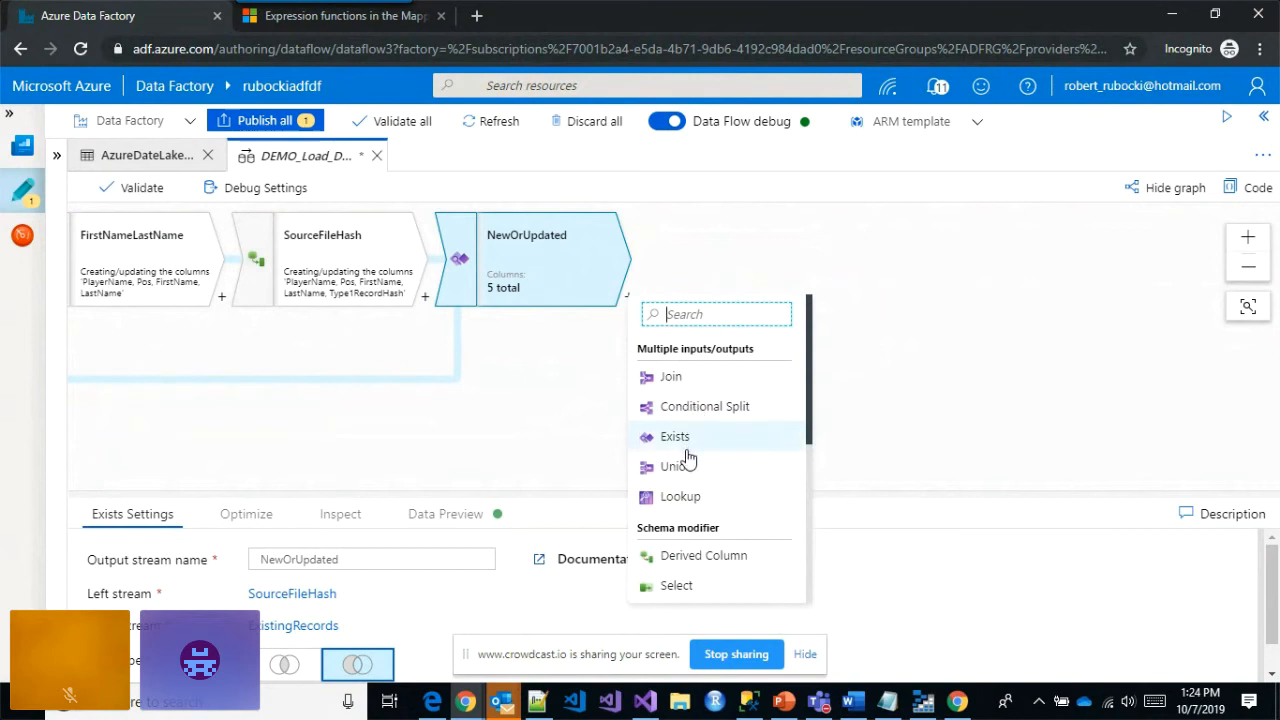
left_click(686, 496)
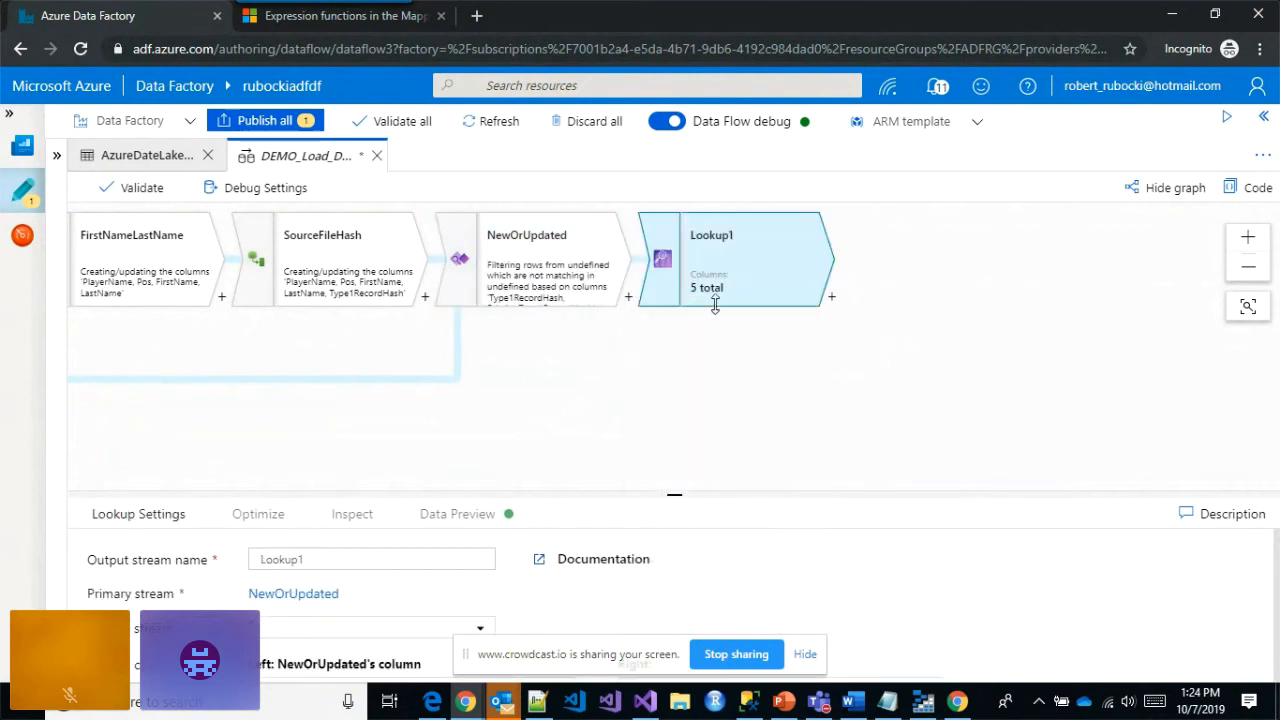
left_click(414, 560)
key("BackSpace")
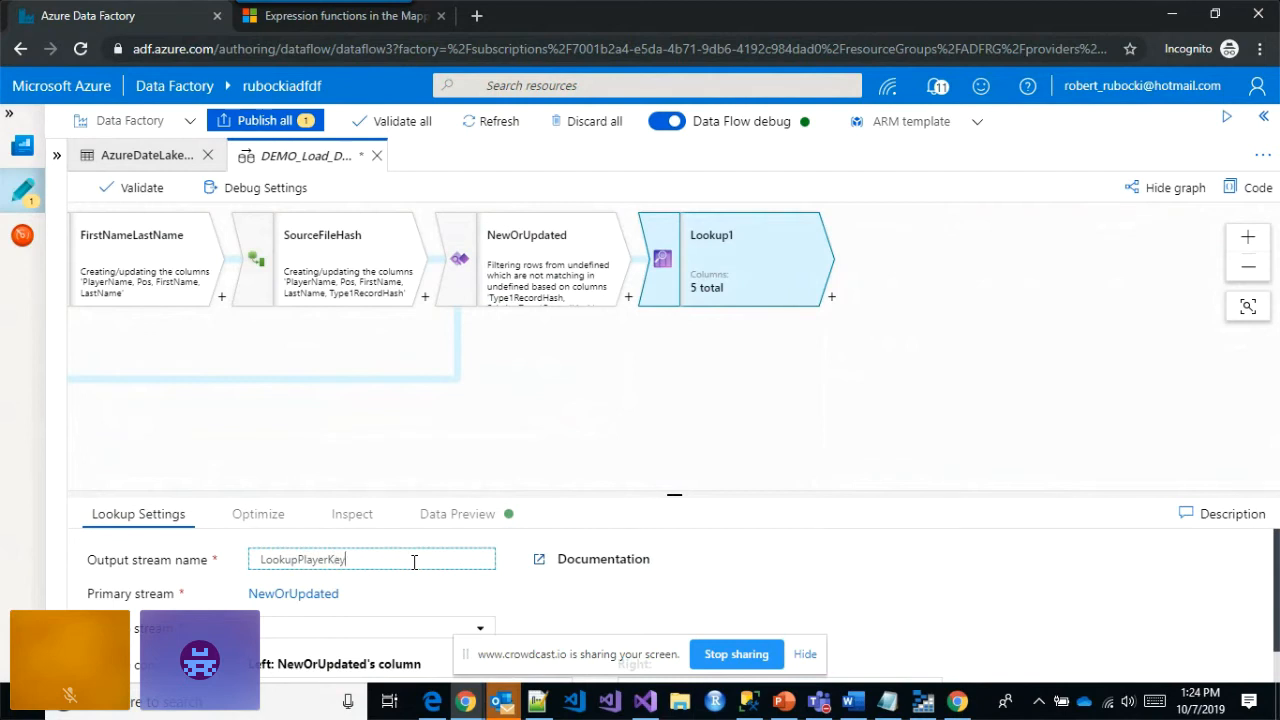
type("PlayerKey")
- Set LookupPlayerKey's lookup stream to ExistingRecords and its lookup condition to PlayerName == ExistingPlayerName
left_click_drag(672, 495, 680, 302)
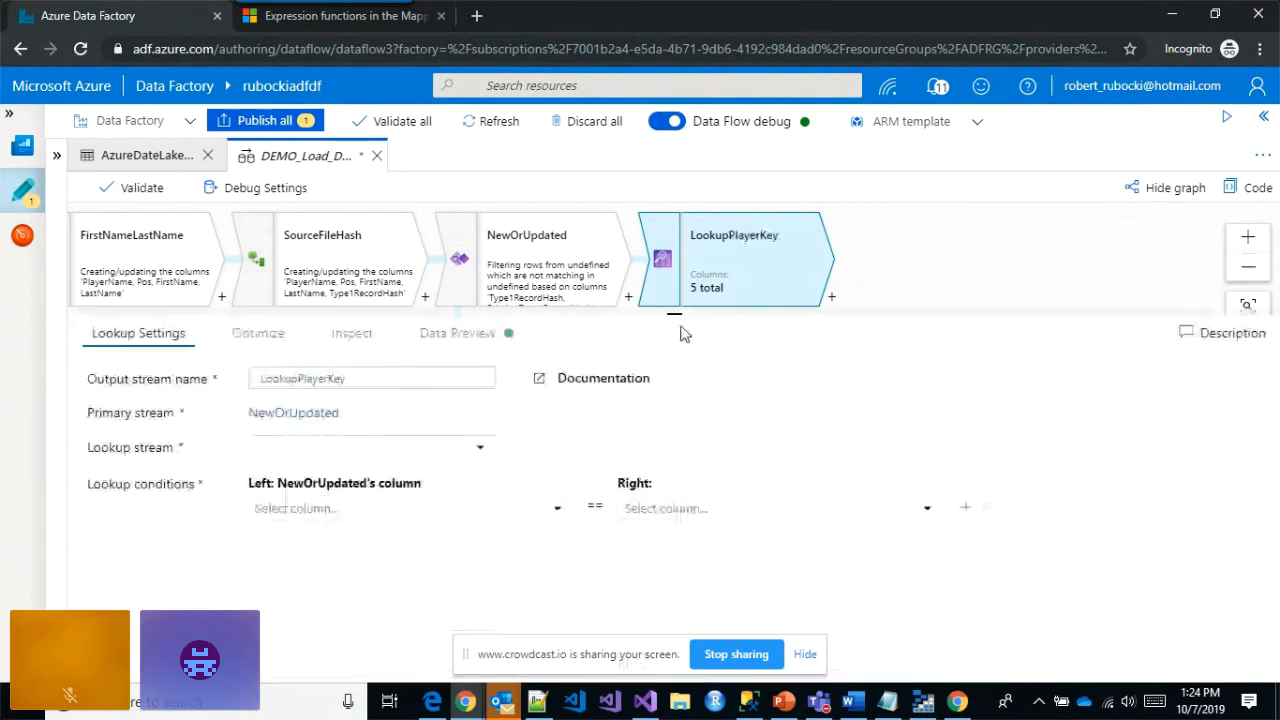
left_click(361, 457)
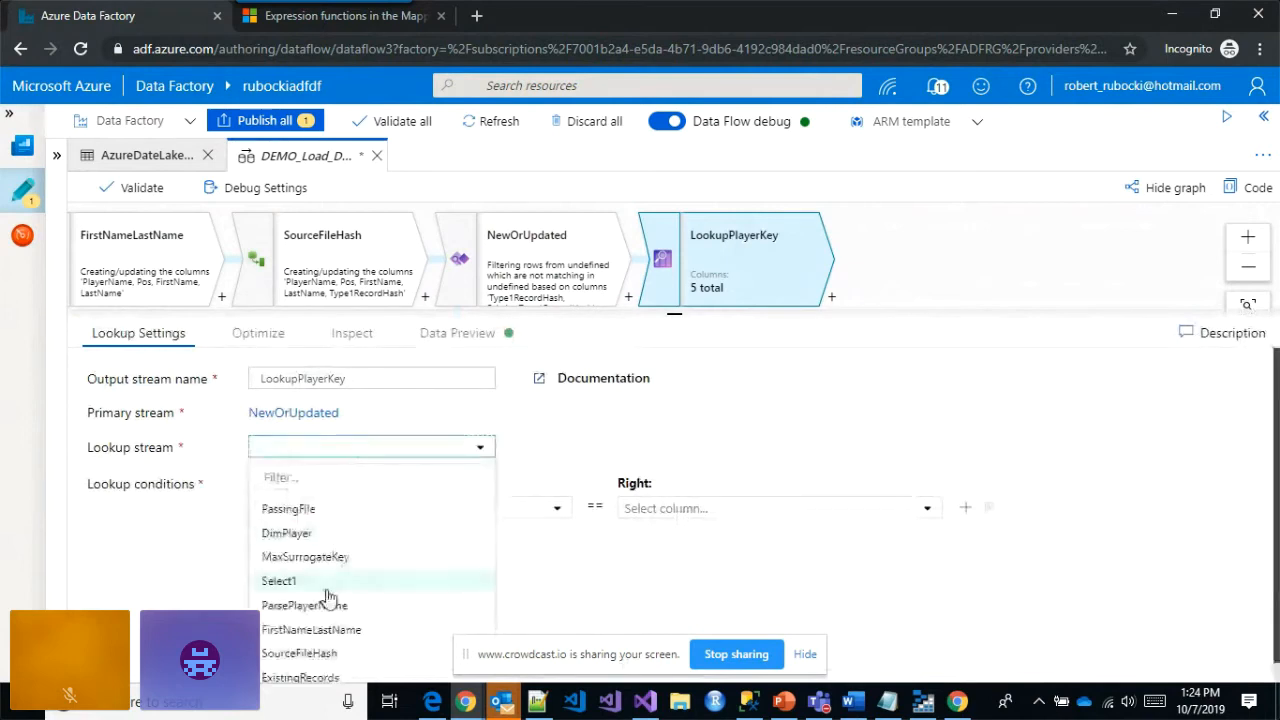
left_click(320, 678)
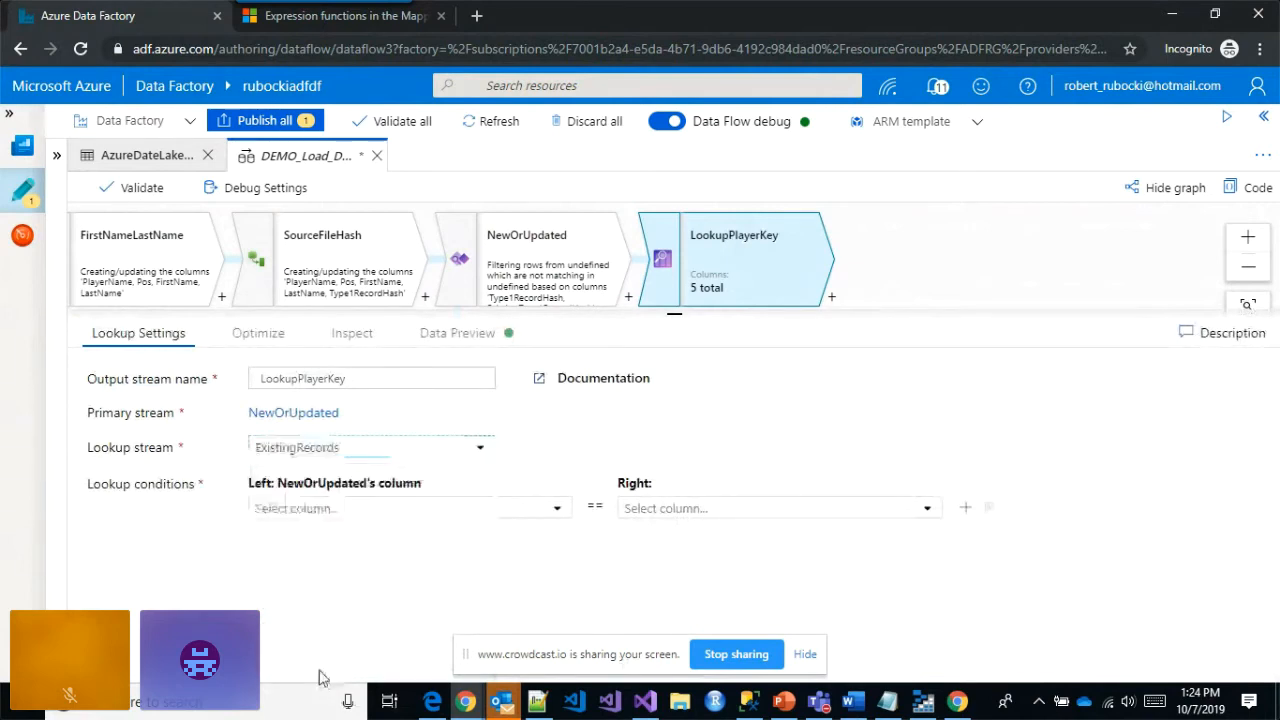
left_click(340, 505)
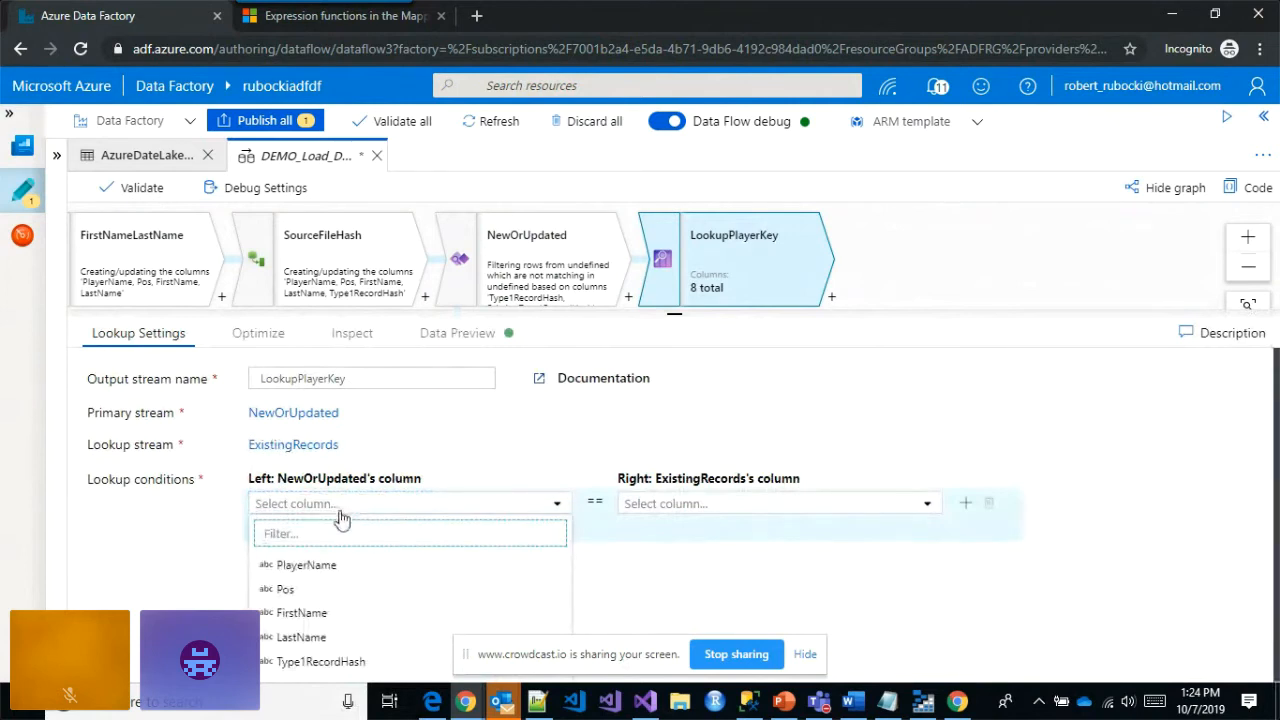
left_click(340, 570)
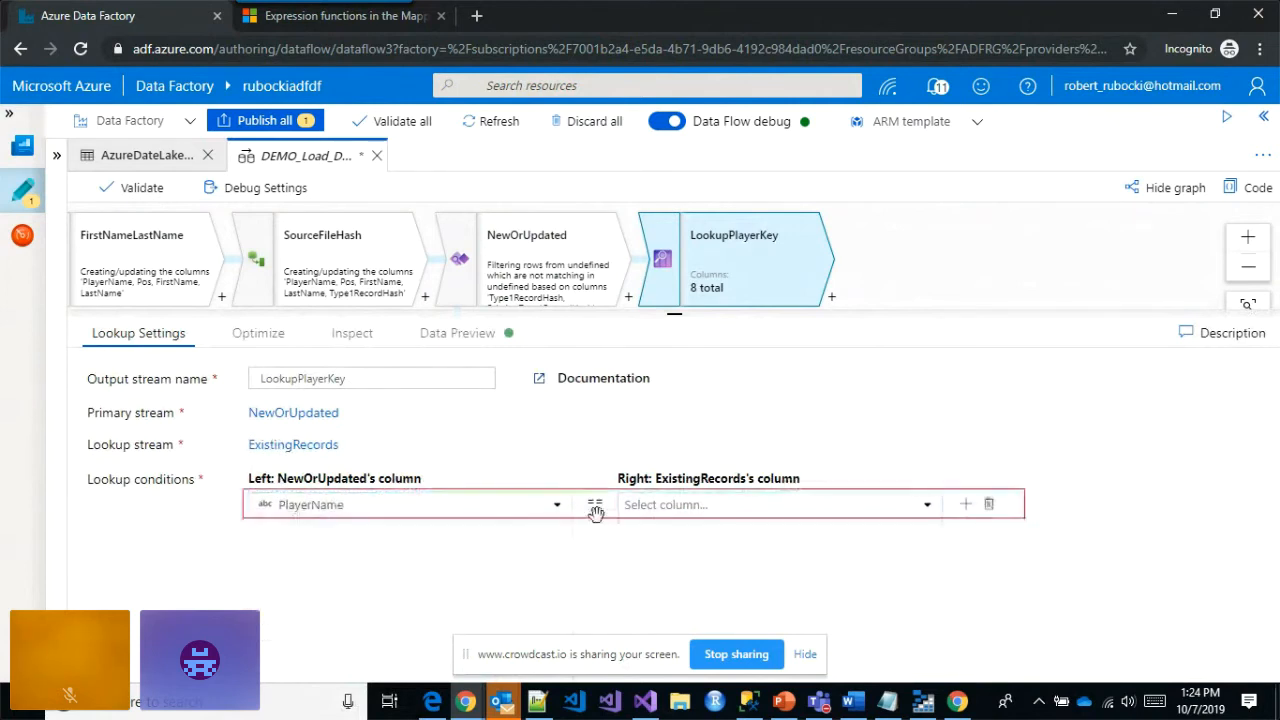
left_click(630, 504)
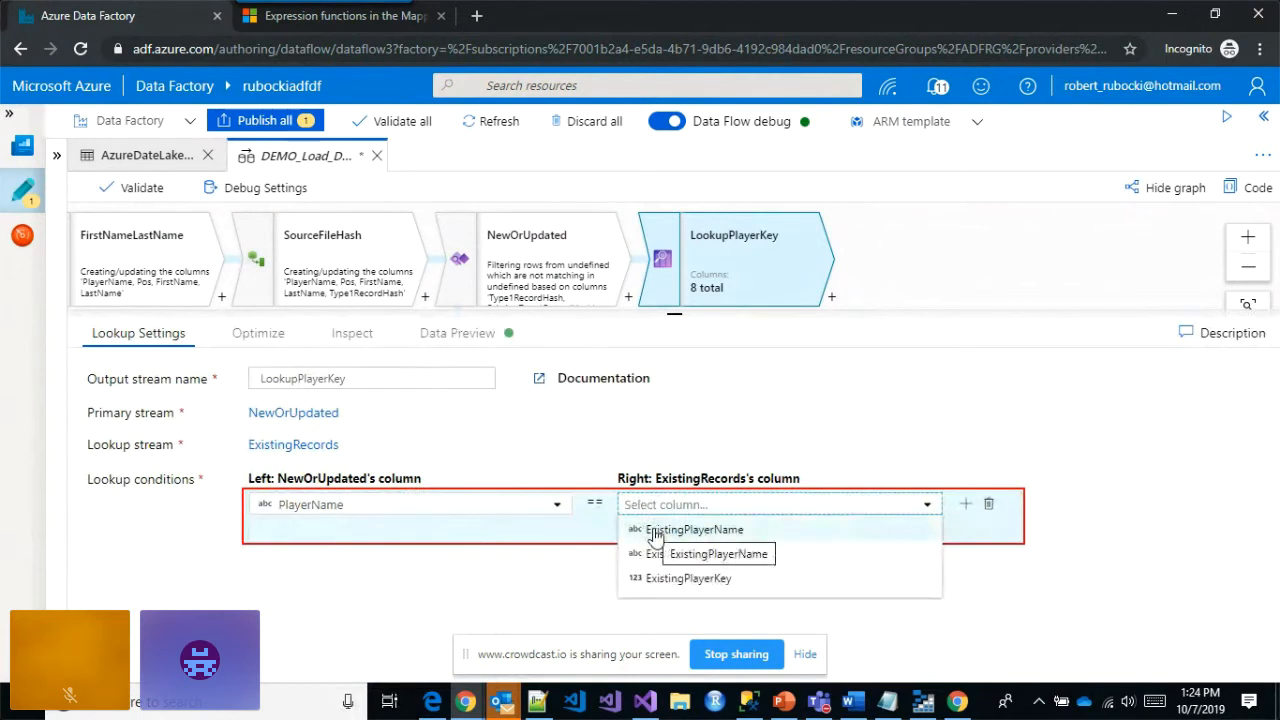
left_click(655, 531)
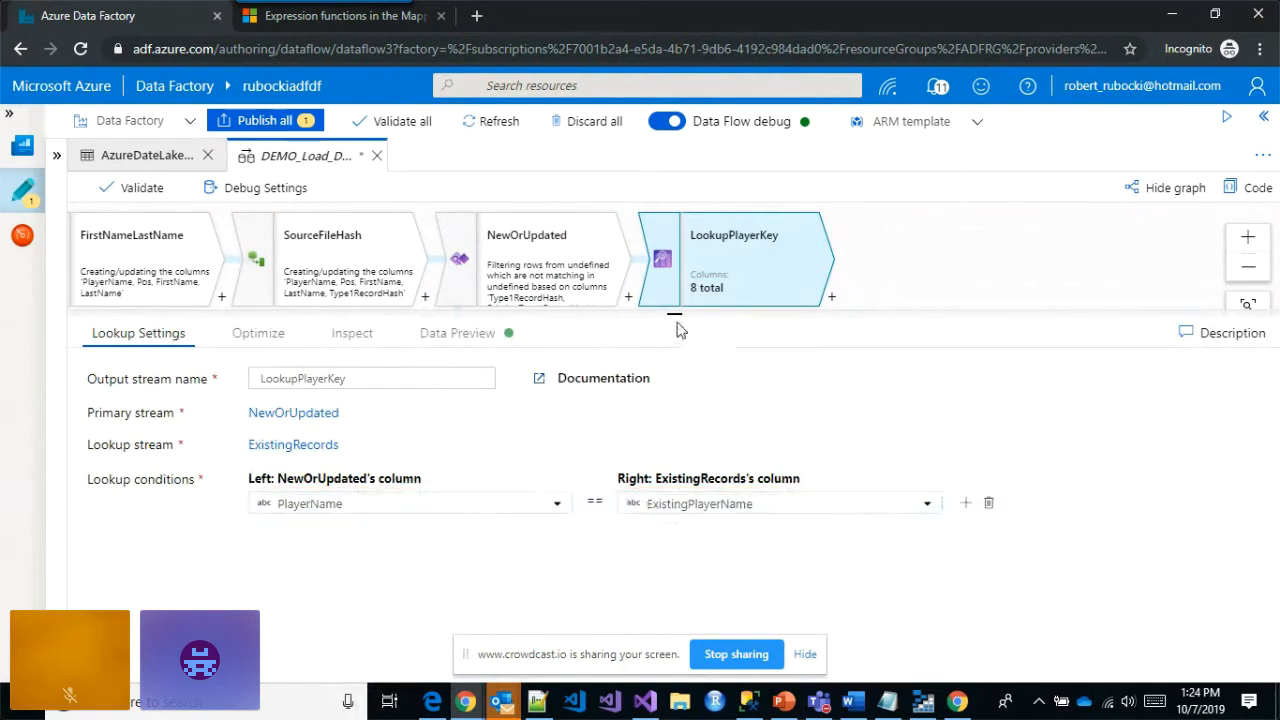
- Add a Conditional Split transformation after LookupPlayerKey
left_click_drag(674, 314, 676, 399)
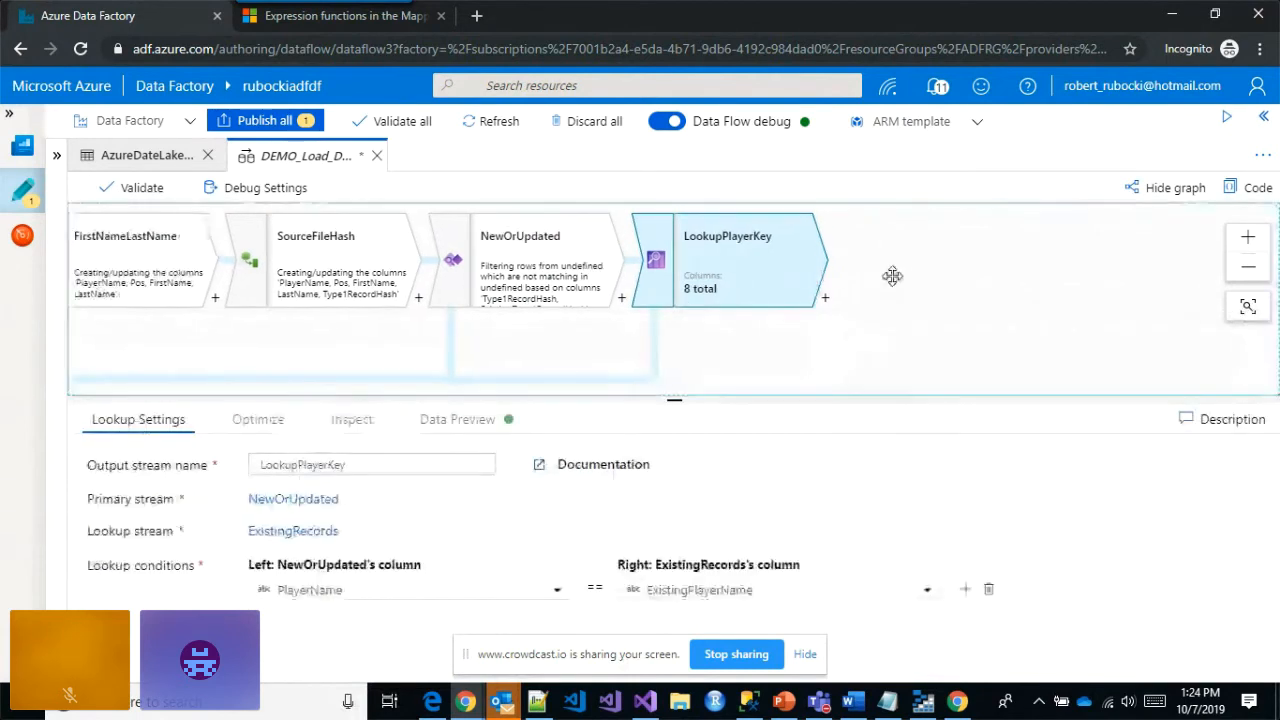
left_click_drag(891, 277, 710, 273)
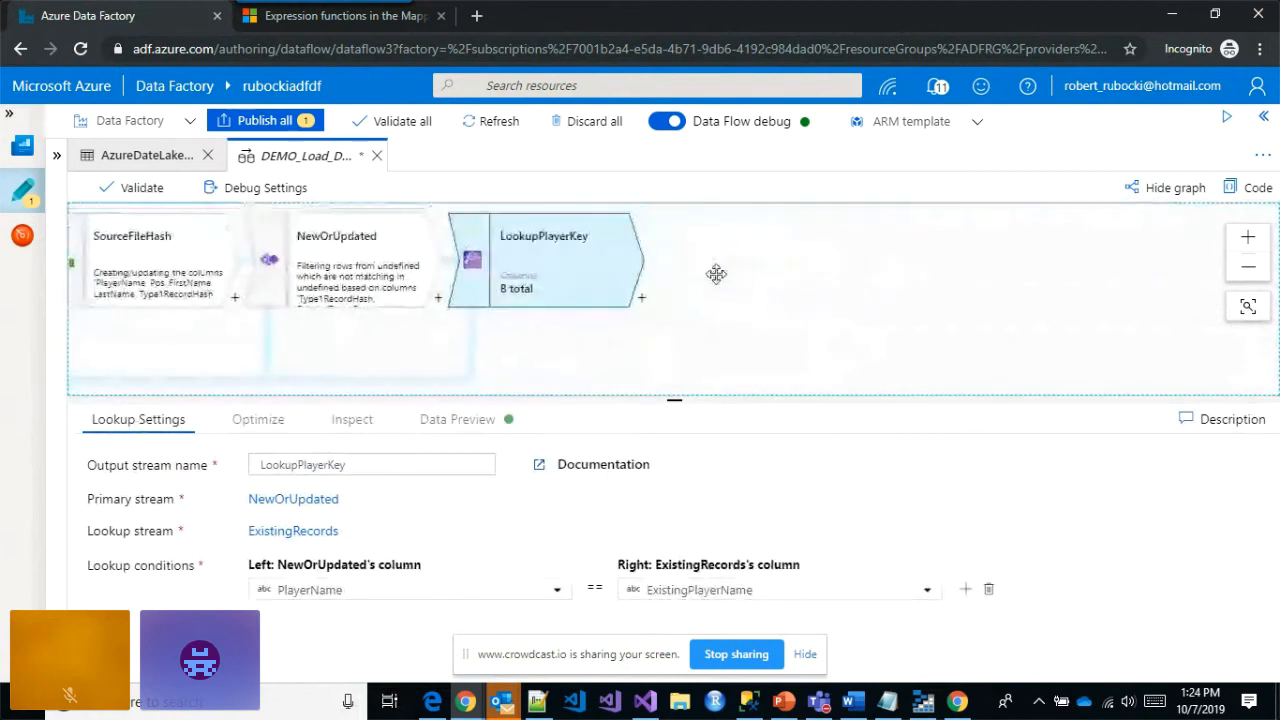
left_click(638, 301)
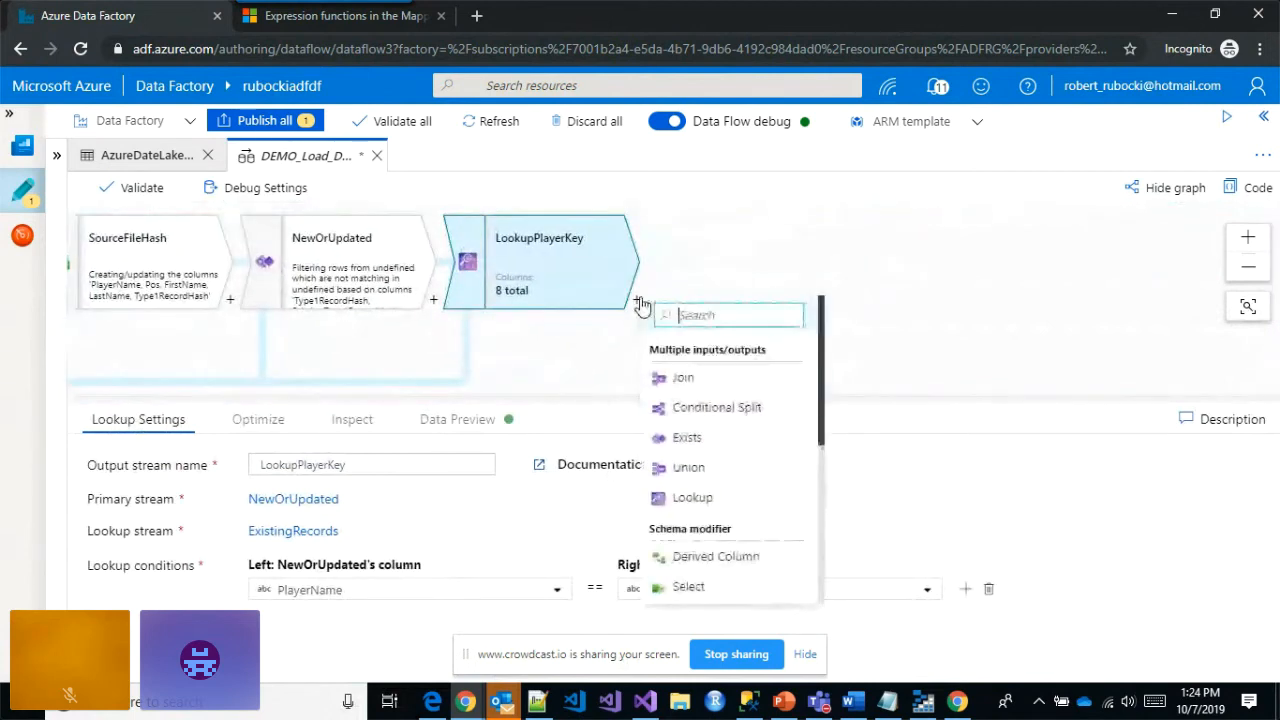
left_click(755, 416)
- Name the split's conditional output stream NewRecords and the stream for all other rows UpdatedRecords
left_click_drag(678, 374, 678, 280)
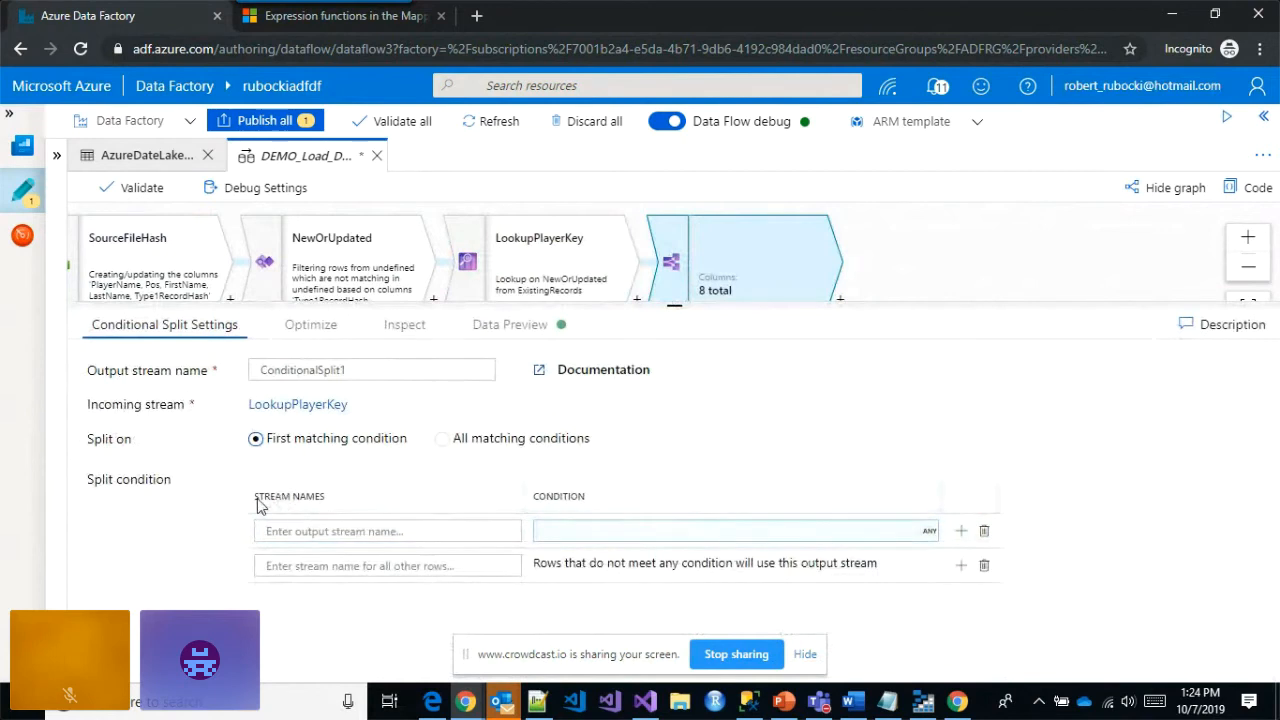
left_click(346, 531)
type("NewRe")
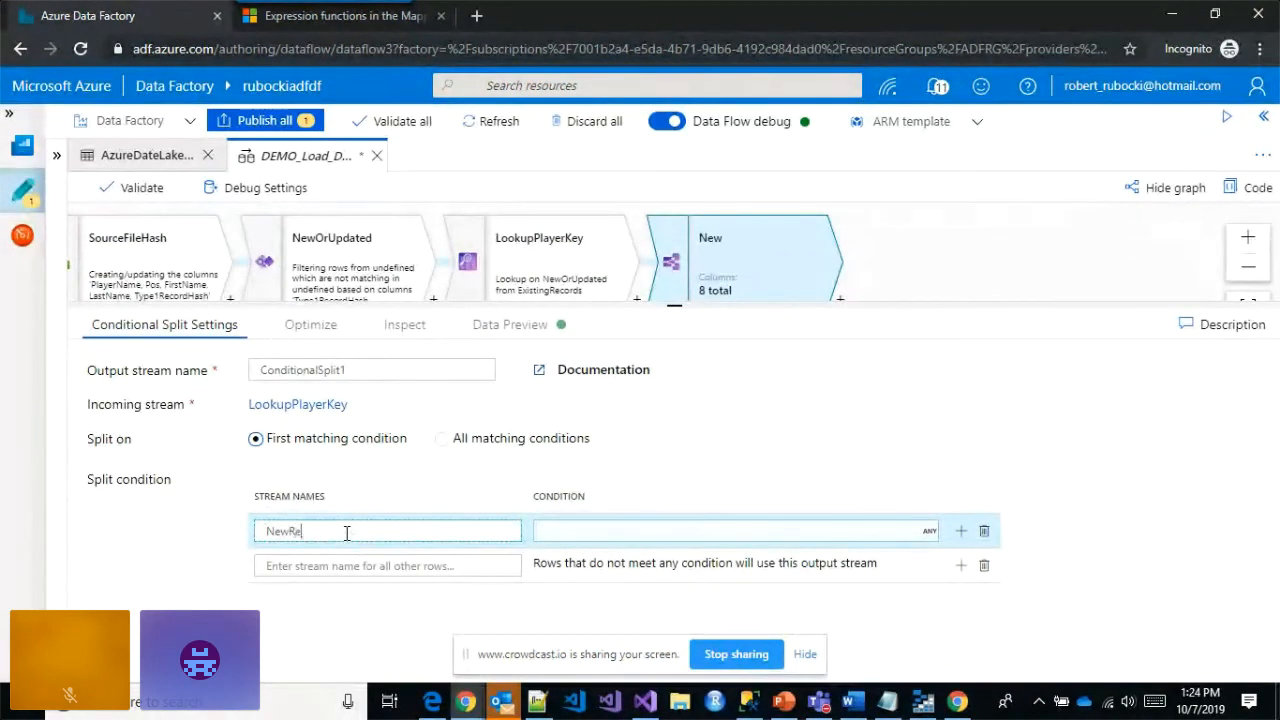
type("cords")
left_click(346, 564)
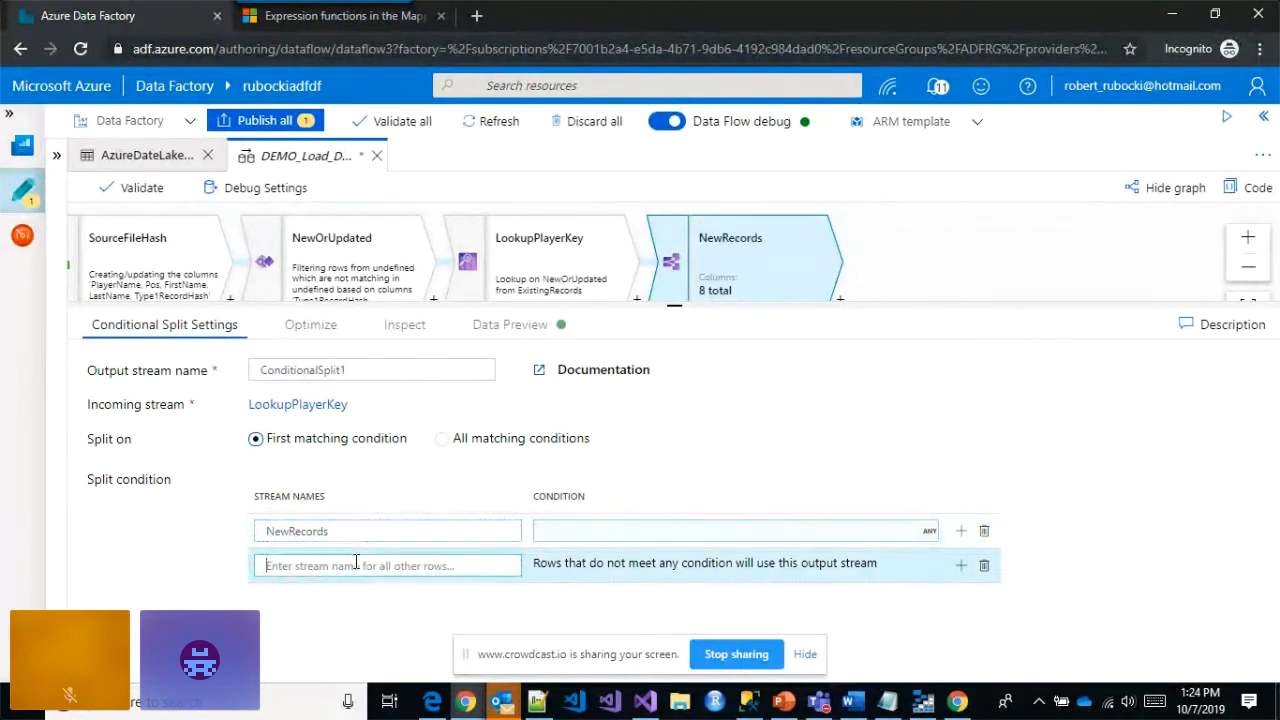
type("R")
key("BackSpace")
type("UpdatedRecords")
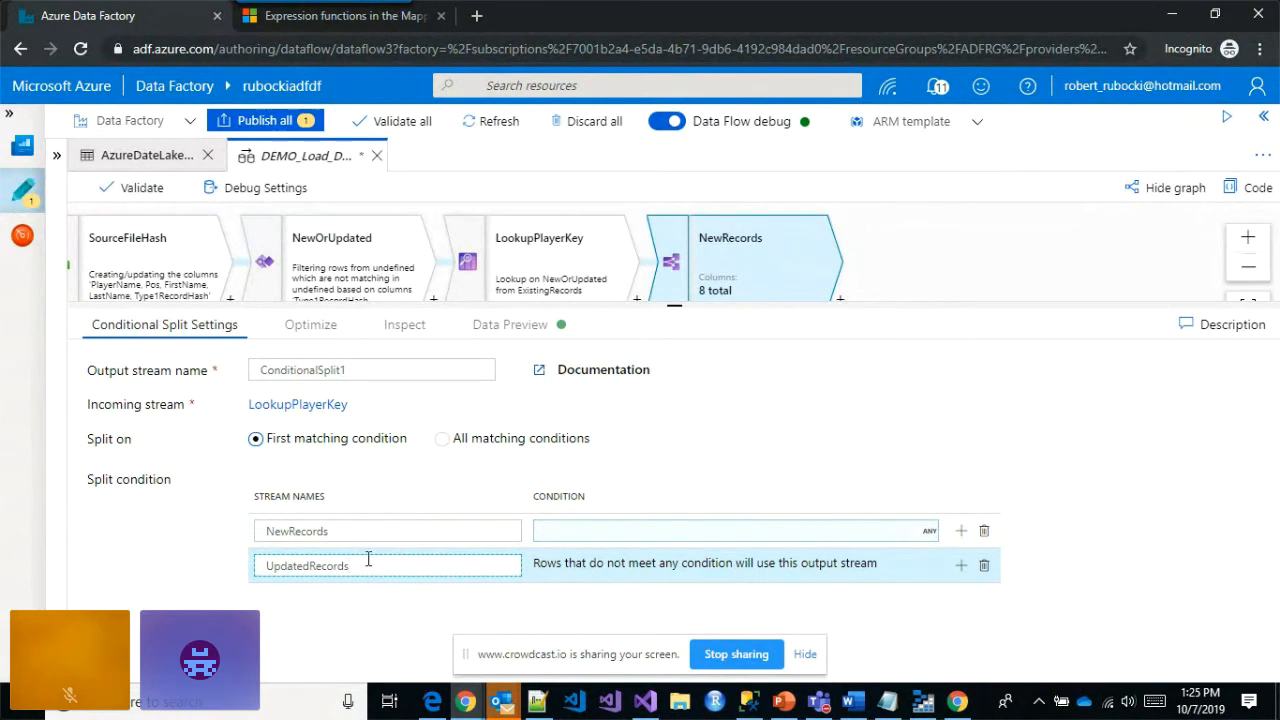
- Set the NewRecords stream's split condition to isNull(PlayerKey)
left_click(598, 533)
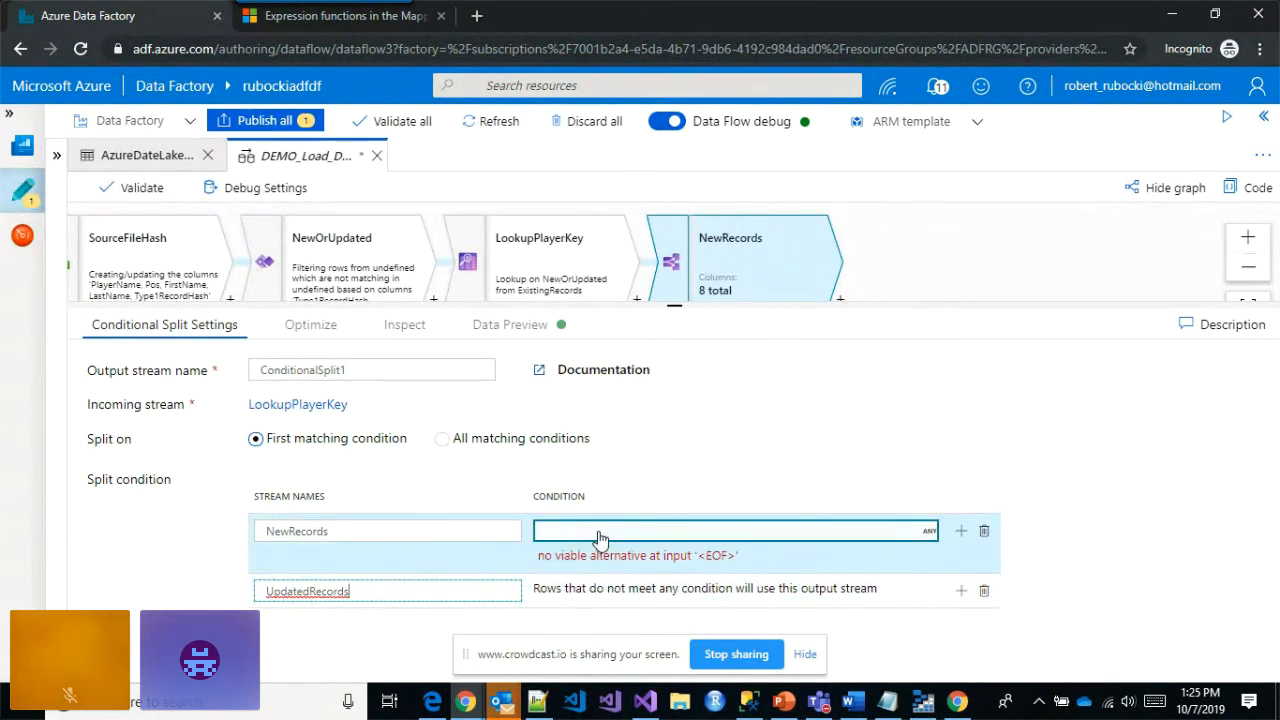
left_click(598, 533)
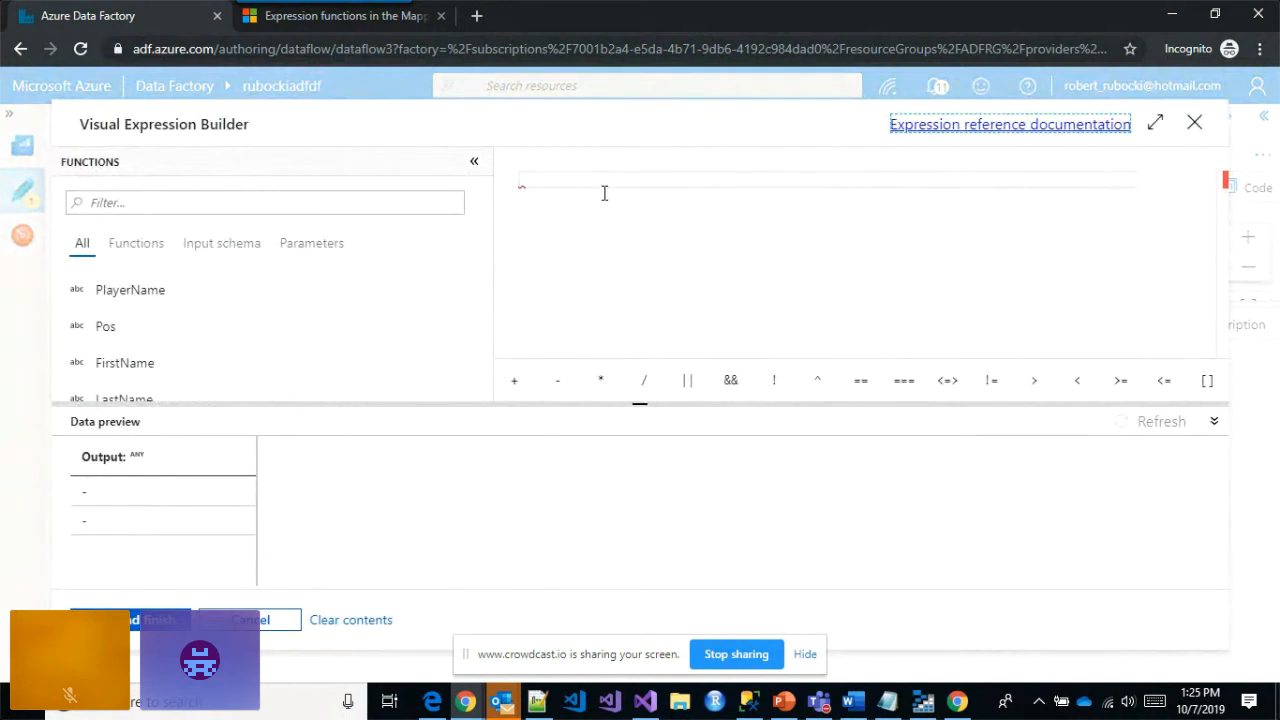
type("isN")
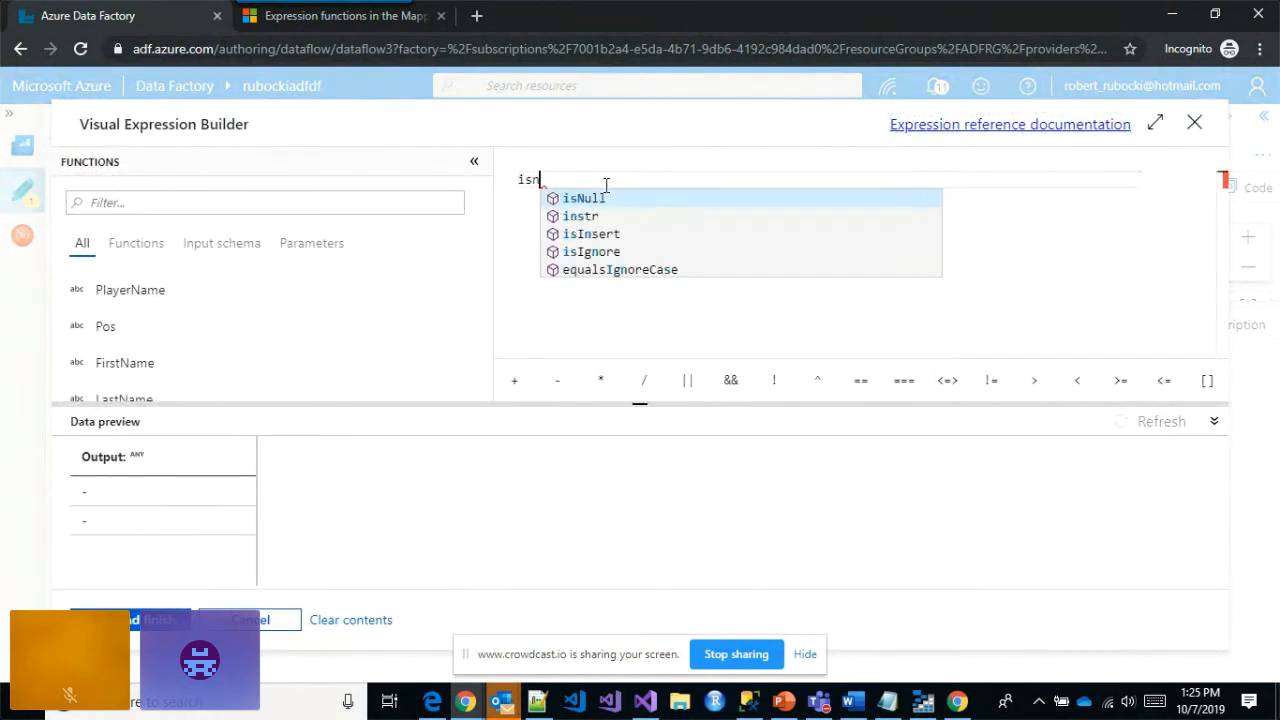
key("Return")
type("P")
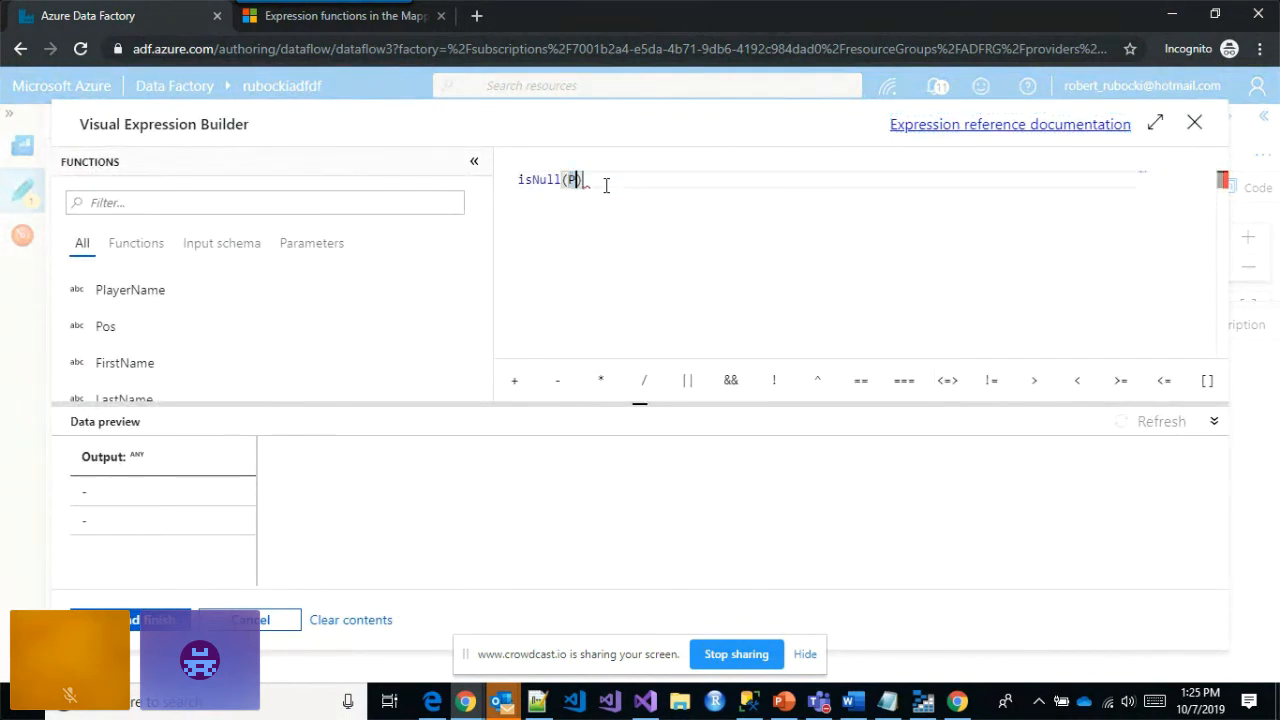
type("layerKey")
left_click(130, 620)
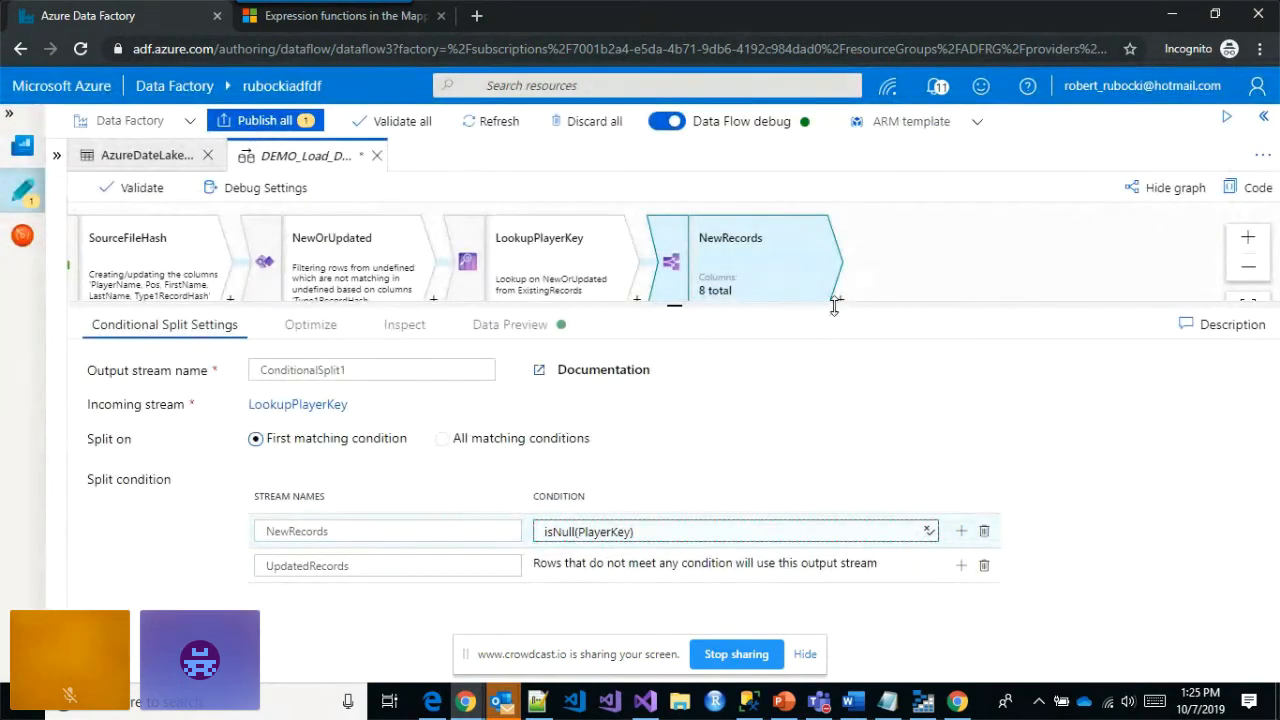
- Add a Derived Column transformation after UpdatedRecords and name its output stream DerivedColumnUpdate
left_click_drag(835, 305, 780, 577)
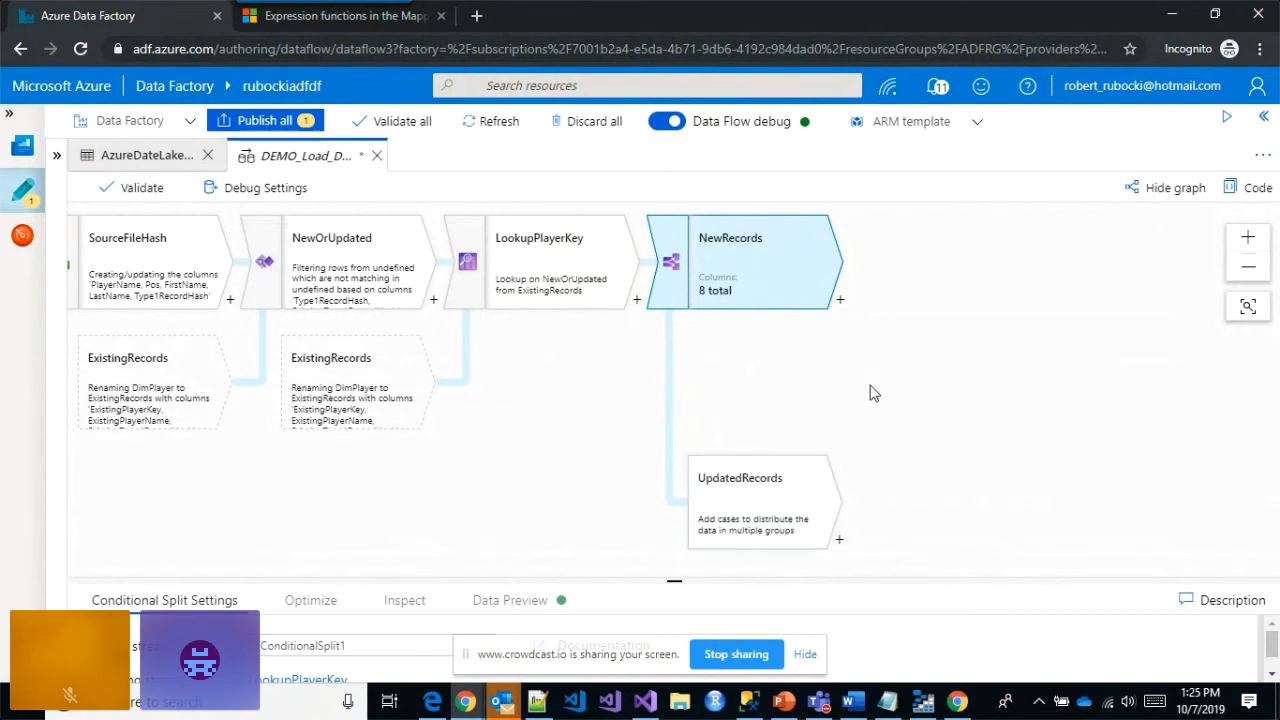
left_click_drag(866, 382, 643, 254)
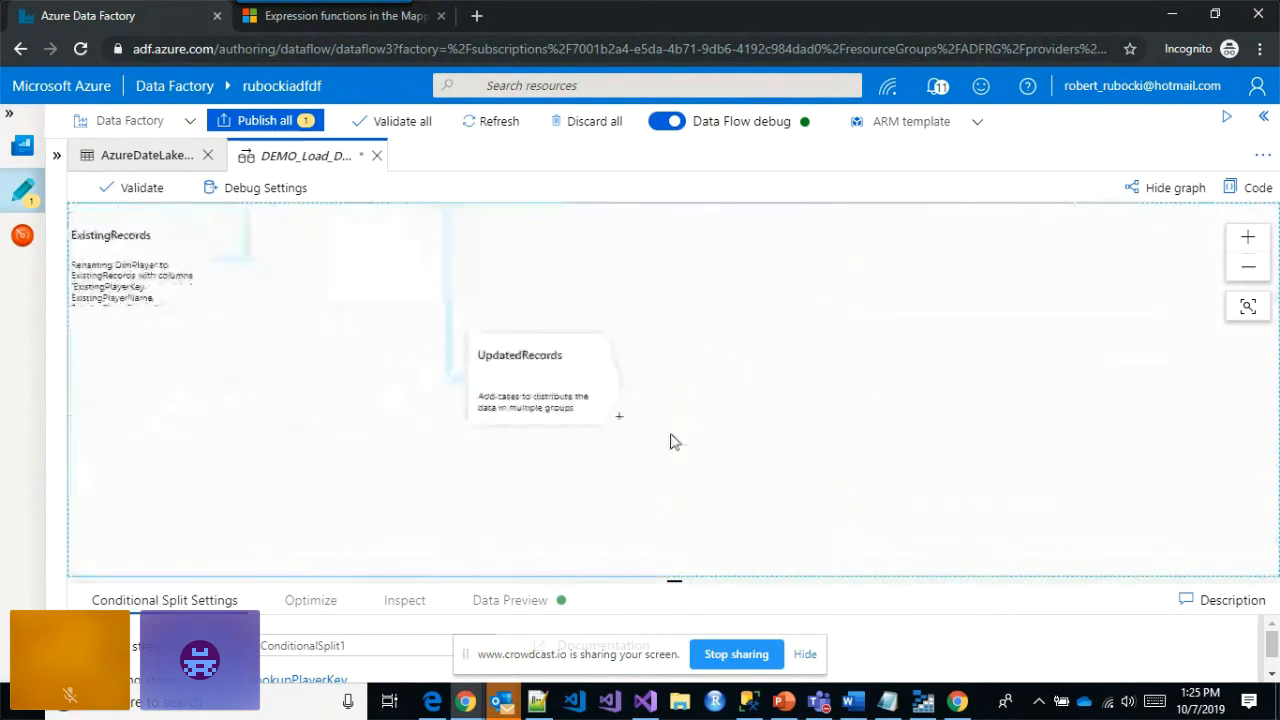
left_click_drag(674, 580, 670, 493)
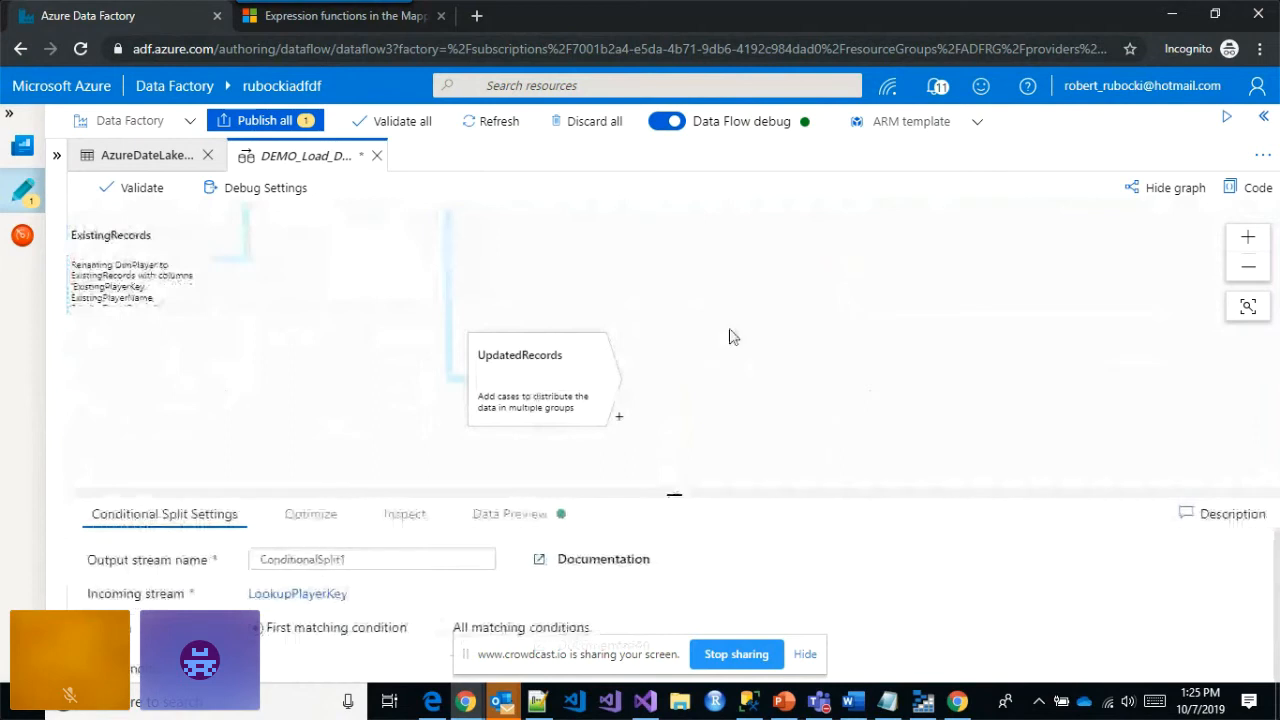
left_click_drag(722, 318, 691, 337)
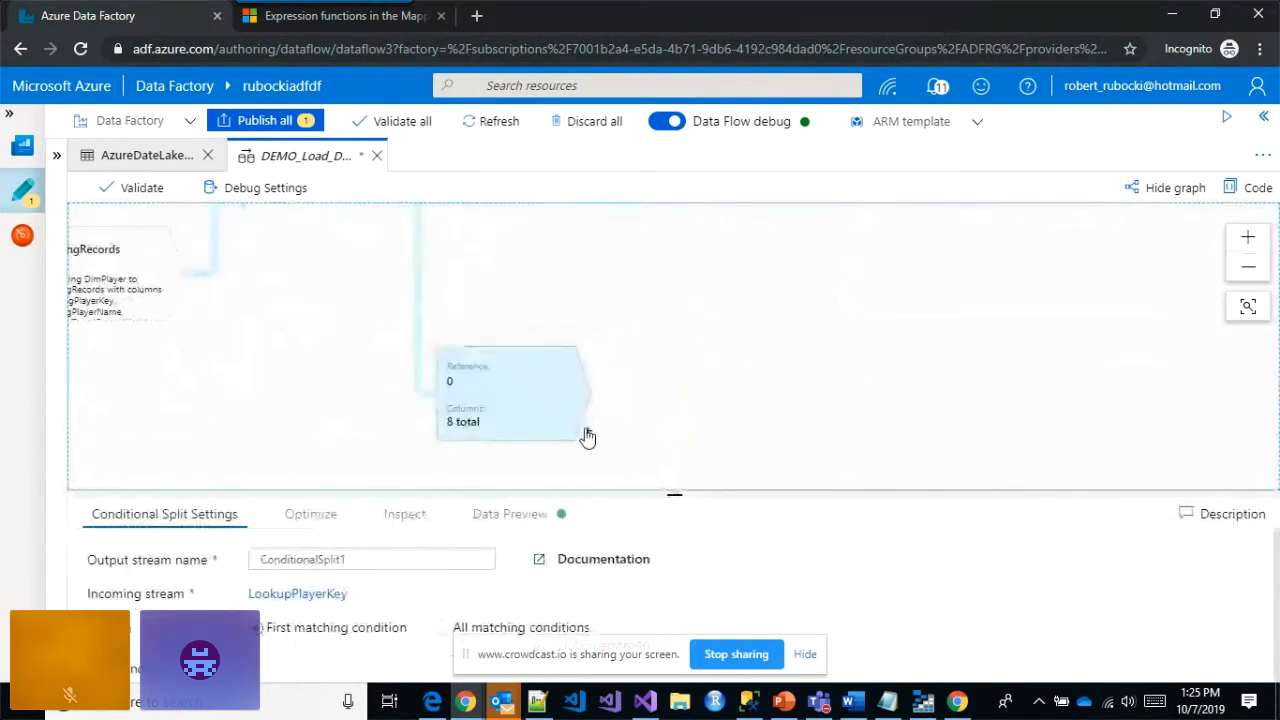
left_click(587, 431)
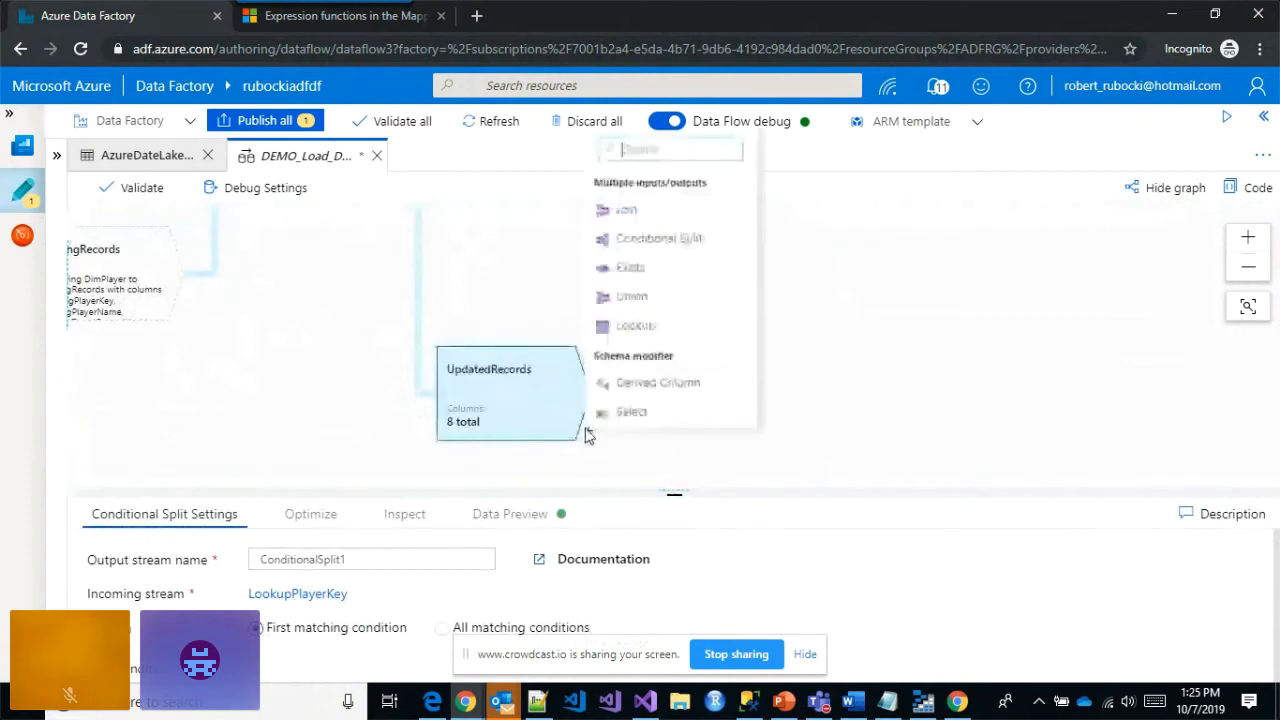
left_click(640, 391)
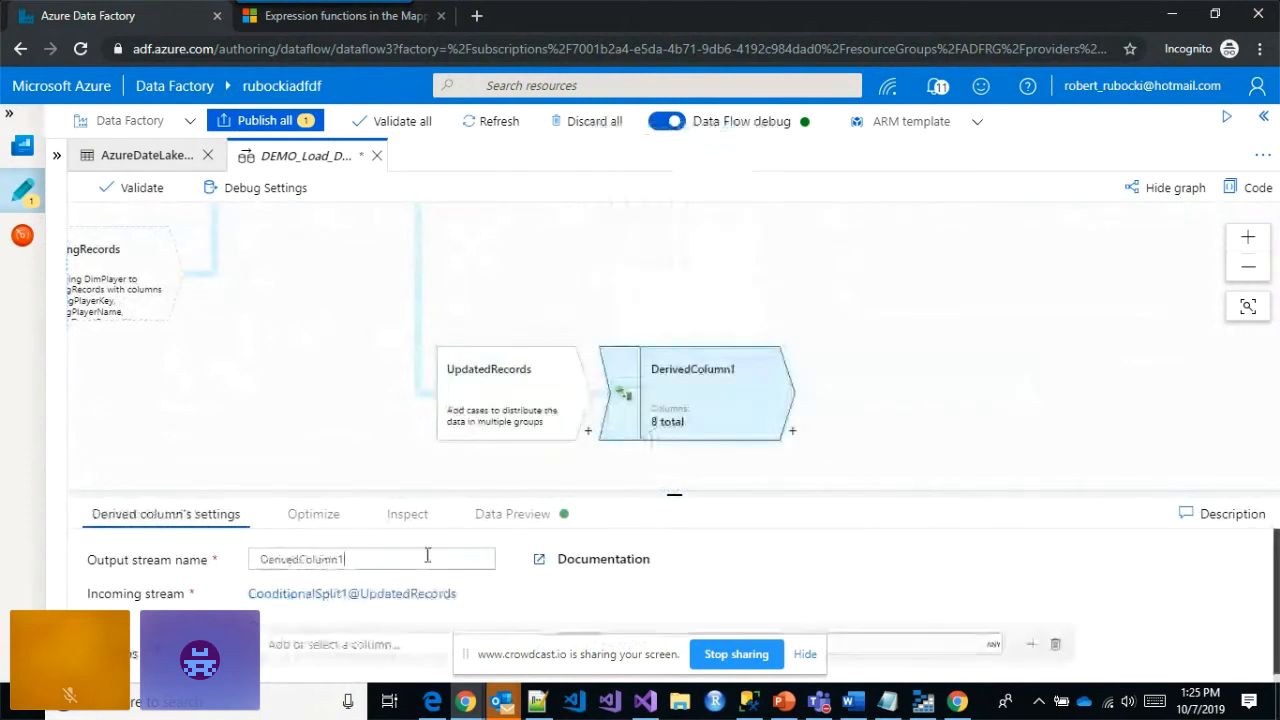
key("BackSpace")
type("Update")
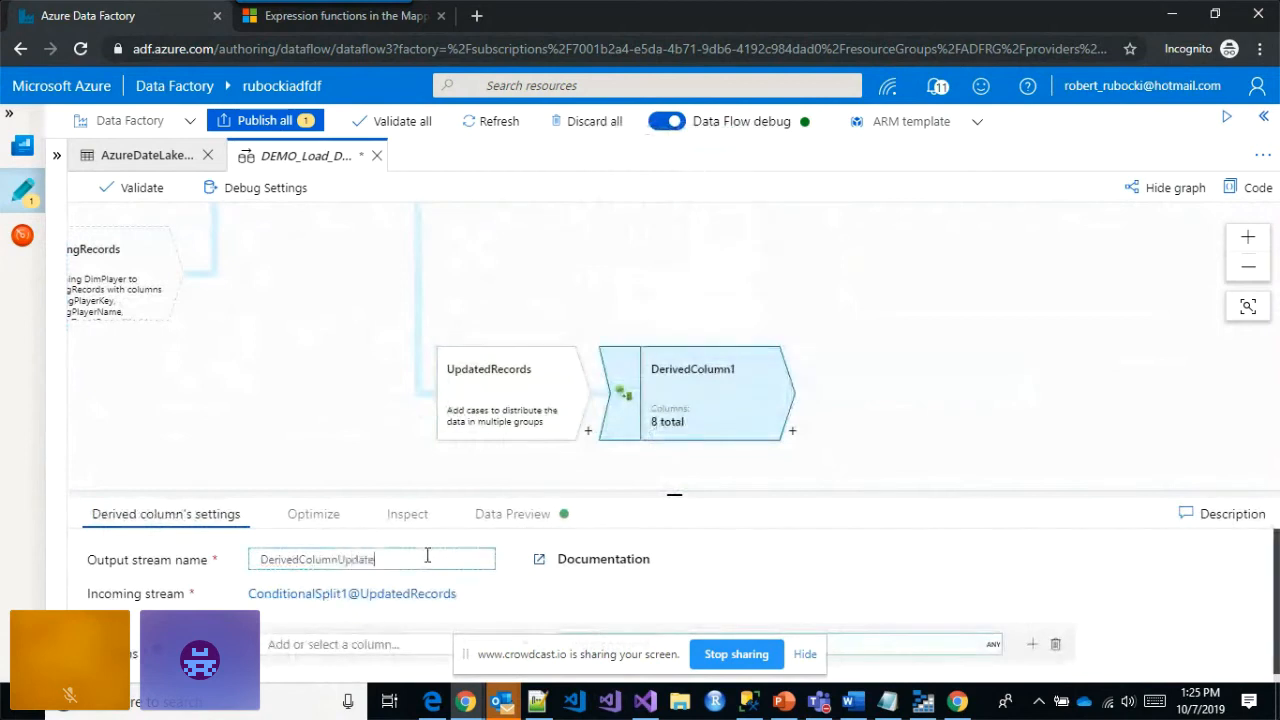
- Define the column RecordLastUpdatedDate in DerivedColumnUpdate with the expression currentUTC()
left_click_drag(674, 491, 674, 441)
left_click(452, 594)
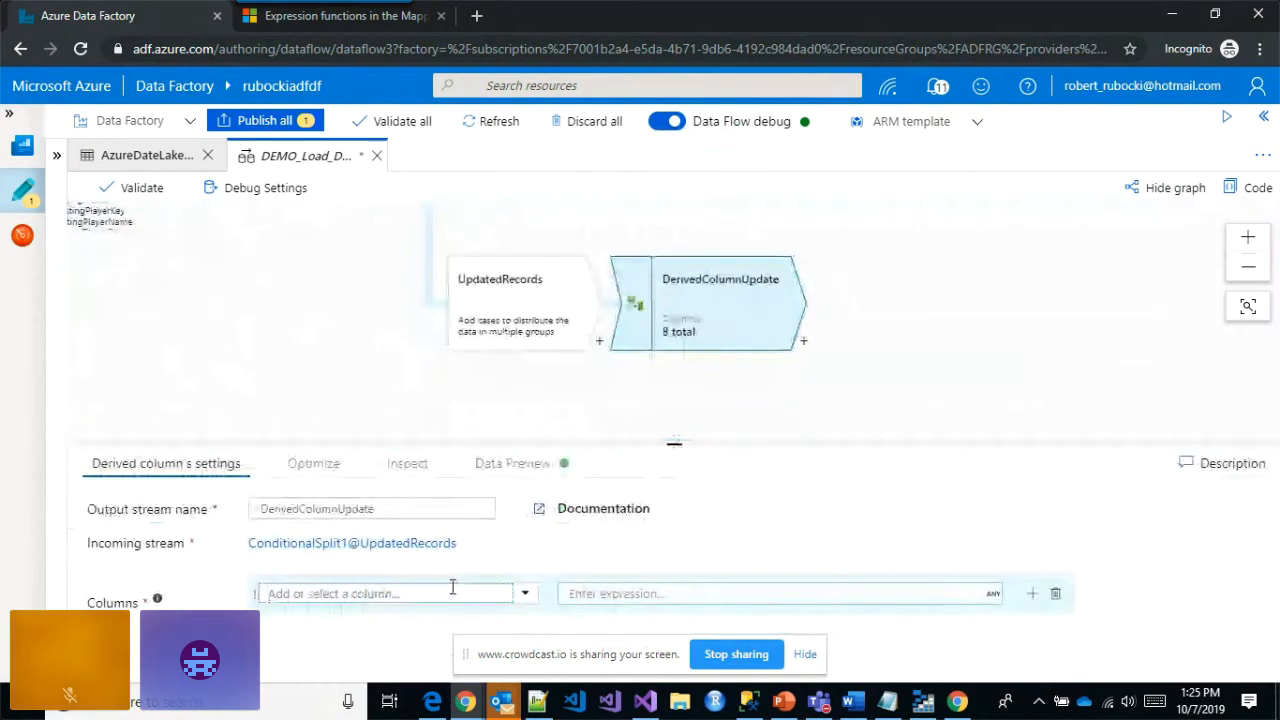
type("RecordLastUupdatedDate")
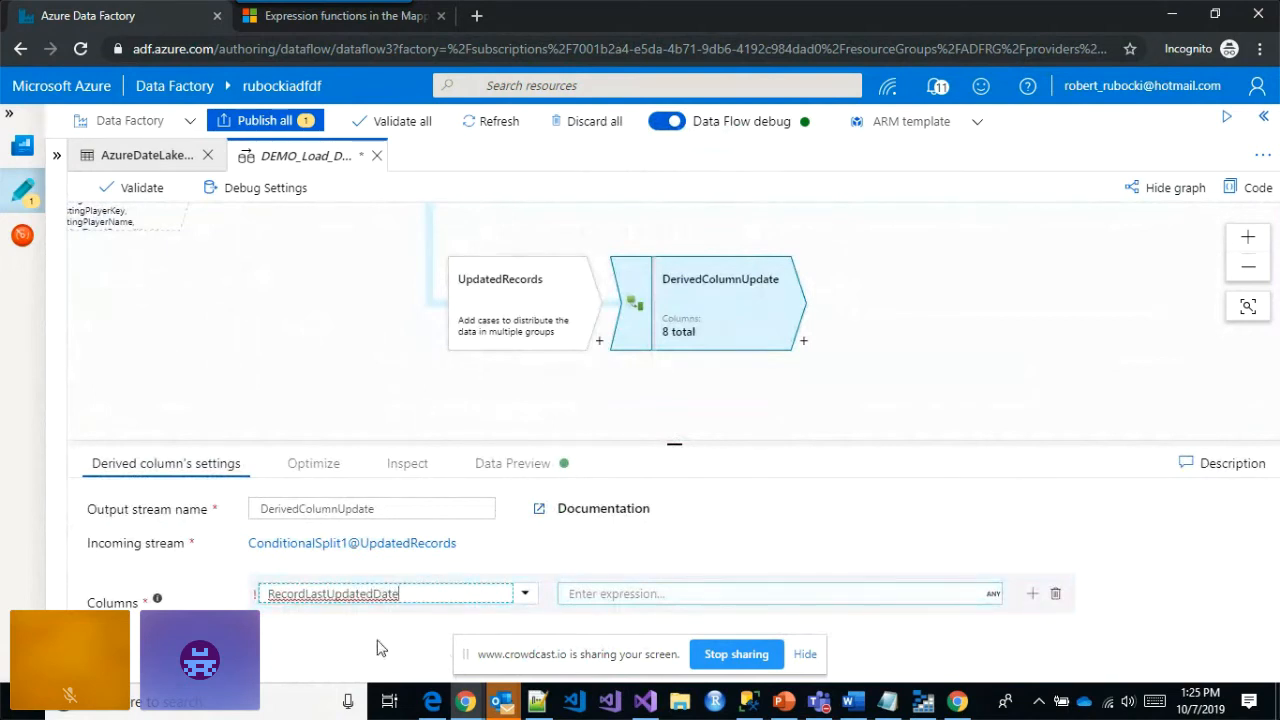
left_click(586, 598)
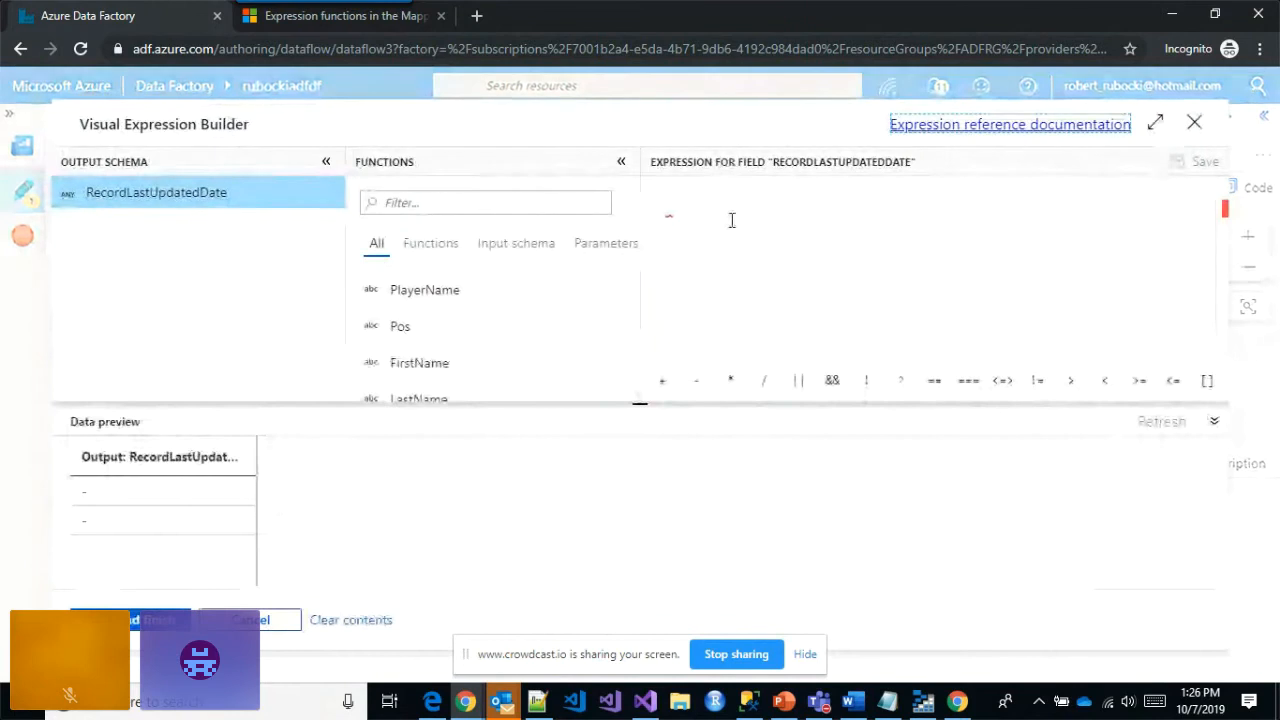
type("ut")
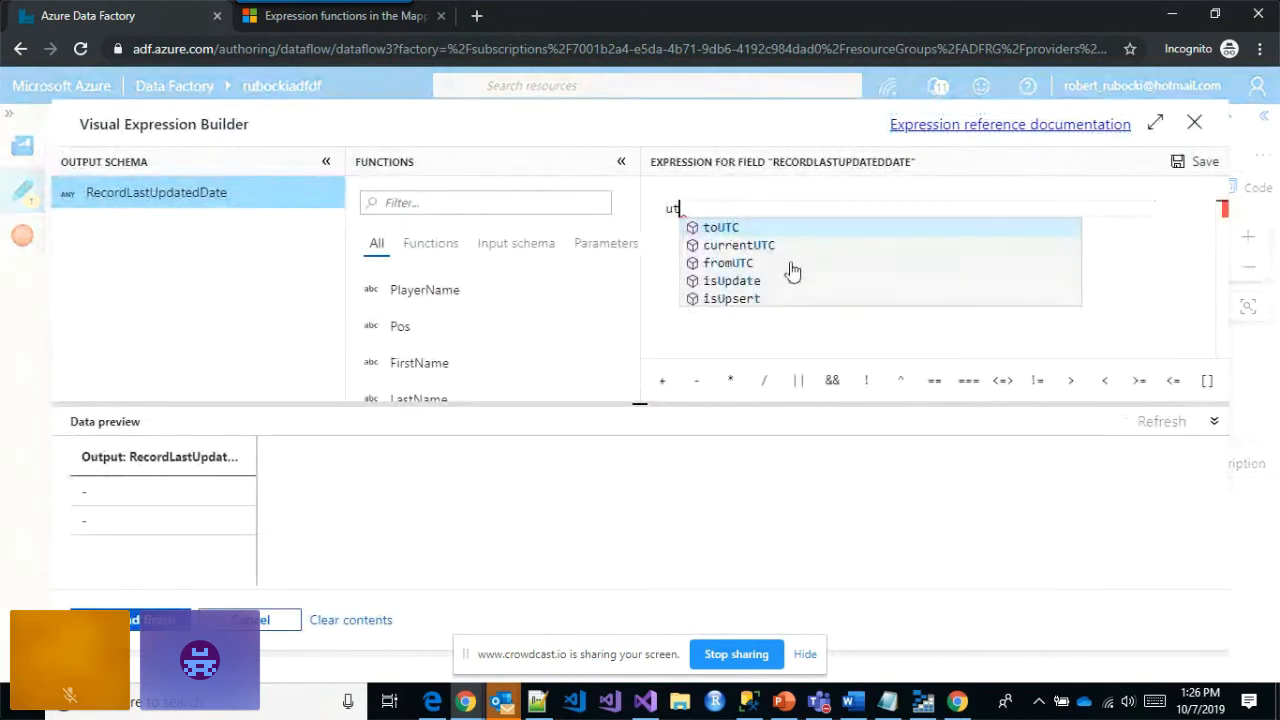
left_click(789, 244)
key("BackSpace")
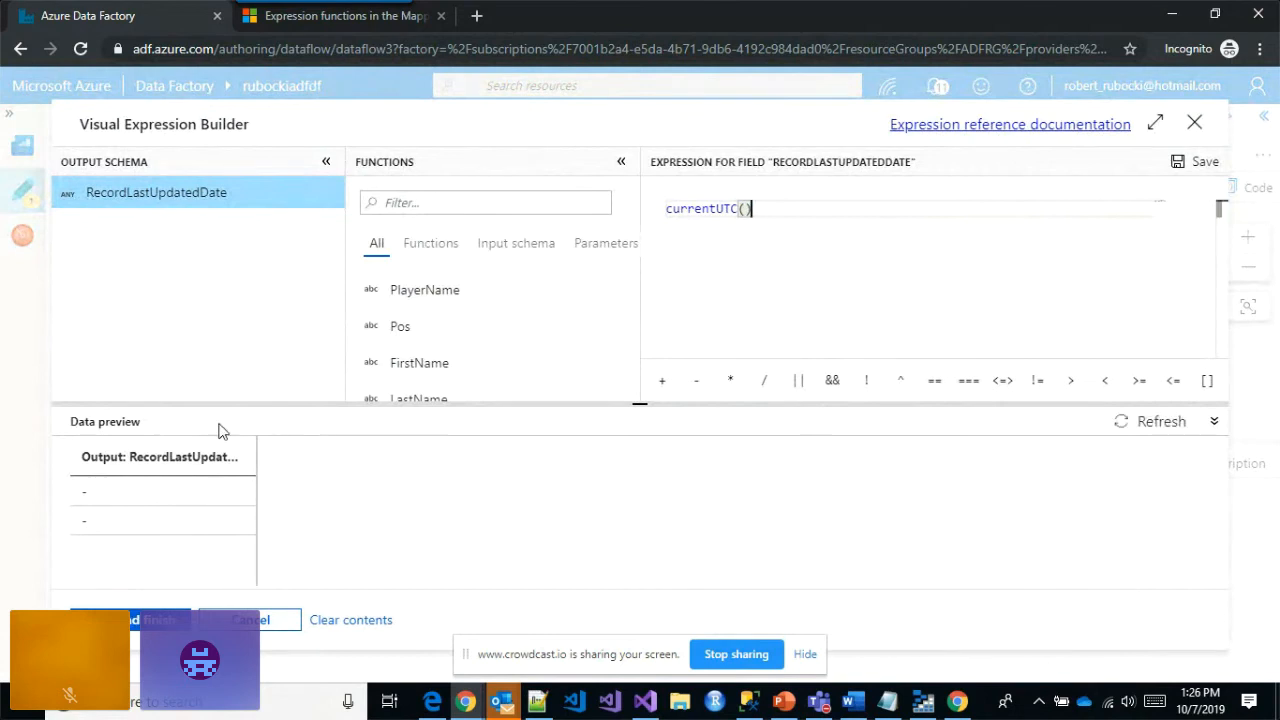
left_click(130, 620)
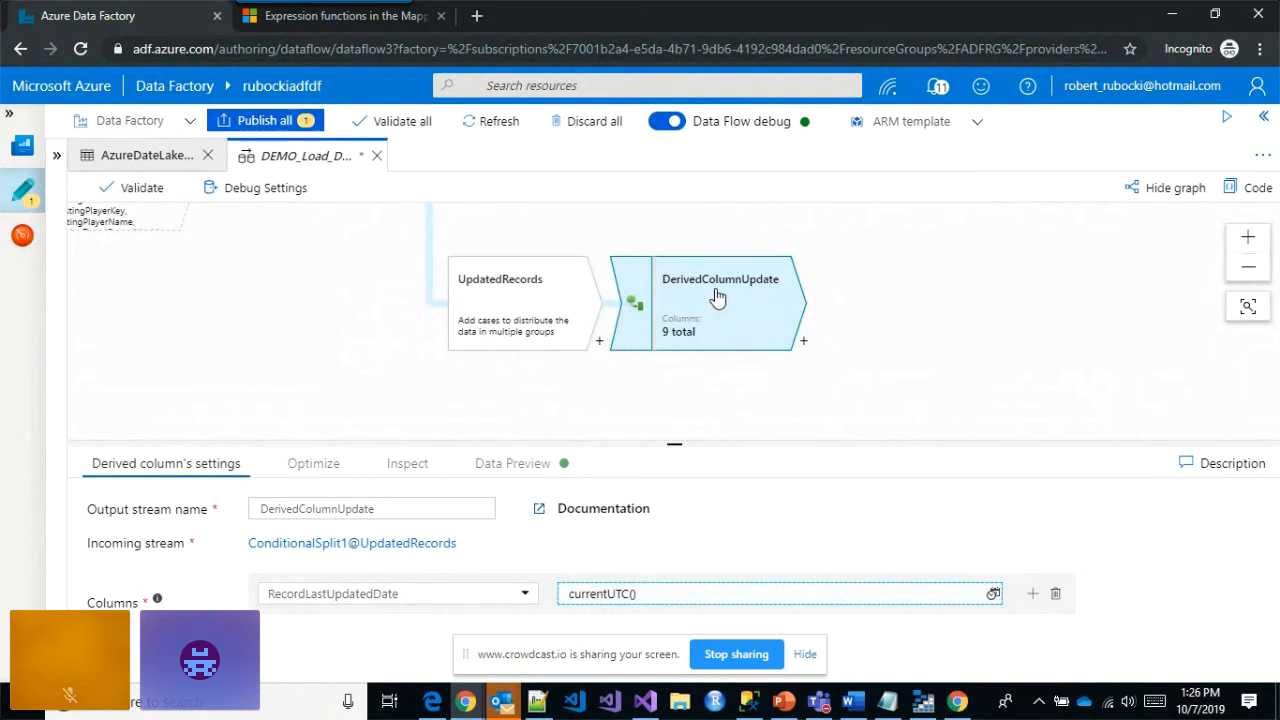
- Add an Alter Row transformation after DerivedColumnUpdate and name its output stream AlterRowUpdate
left_click(804, 344)
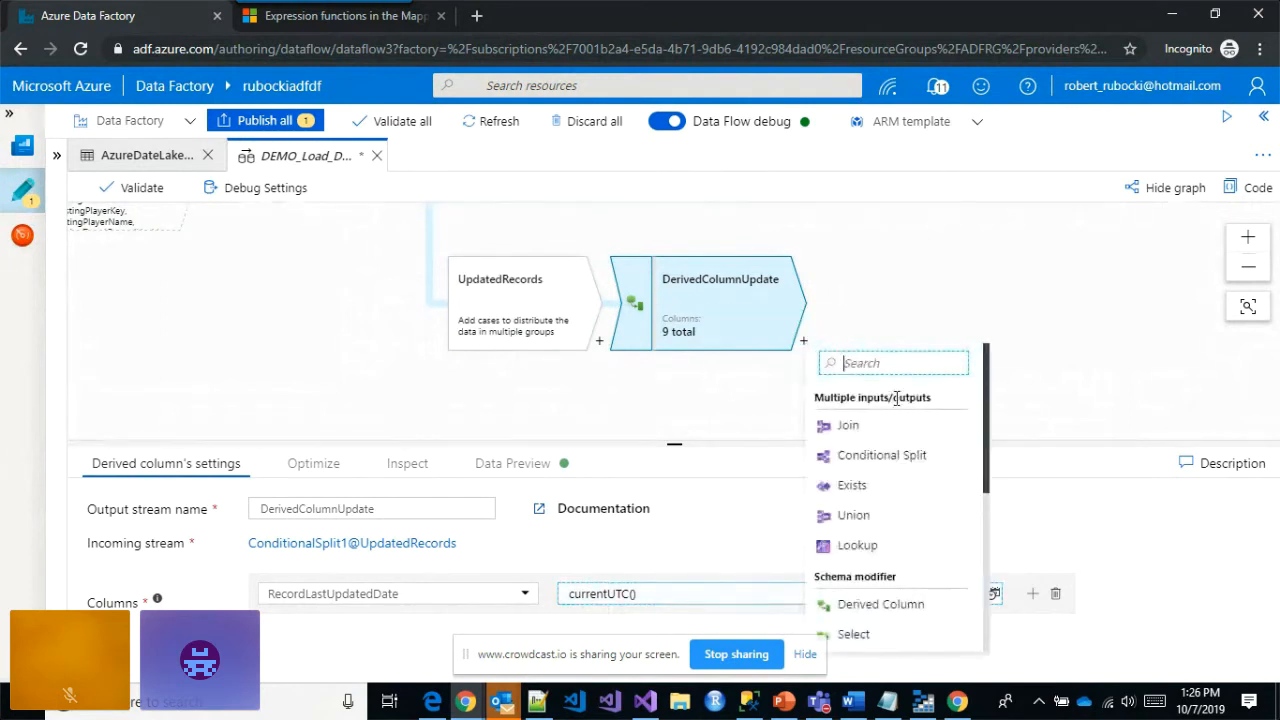
scroll(920, 456, "down", 5)
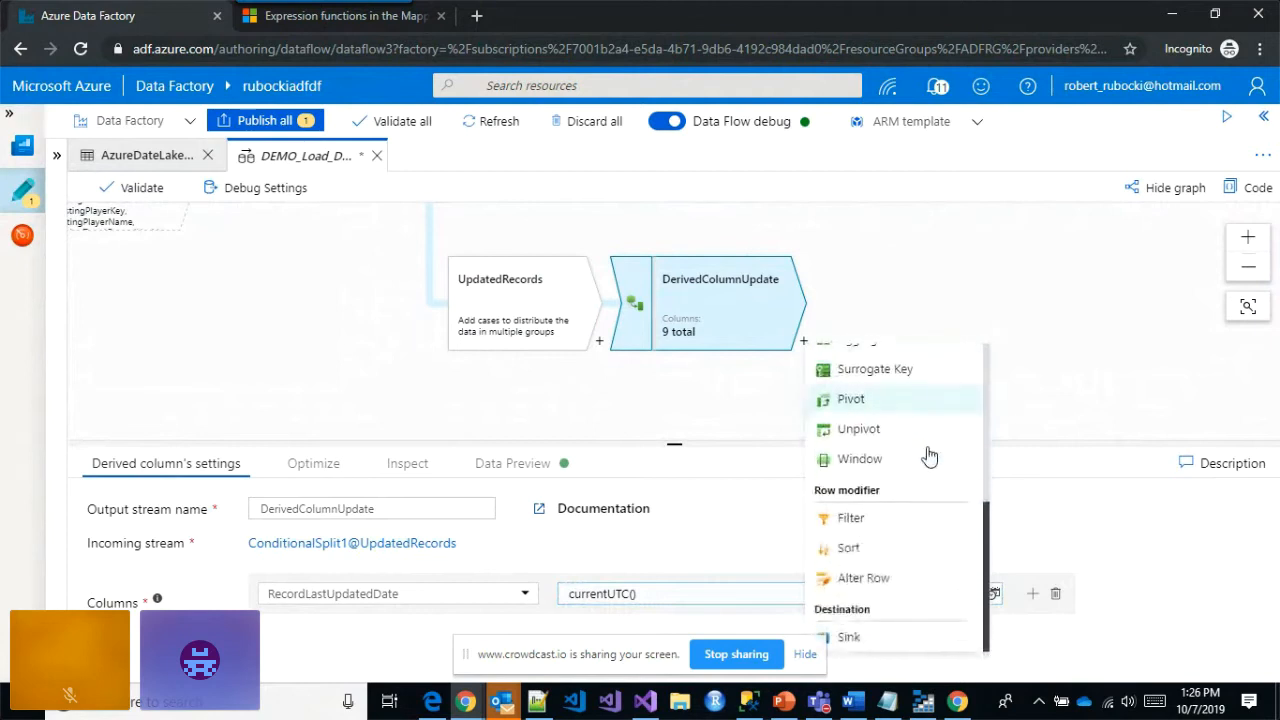
left_click(884, 580)
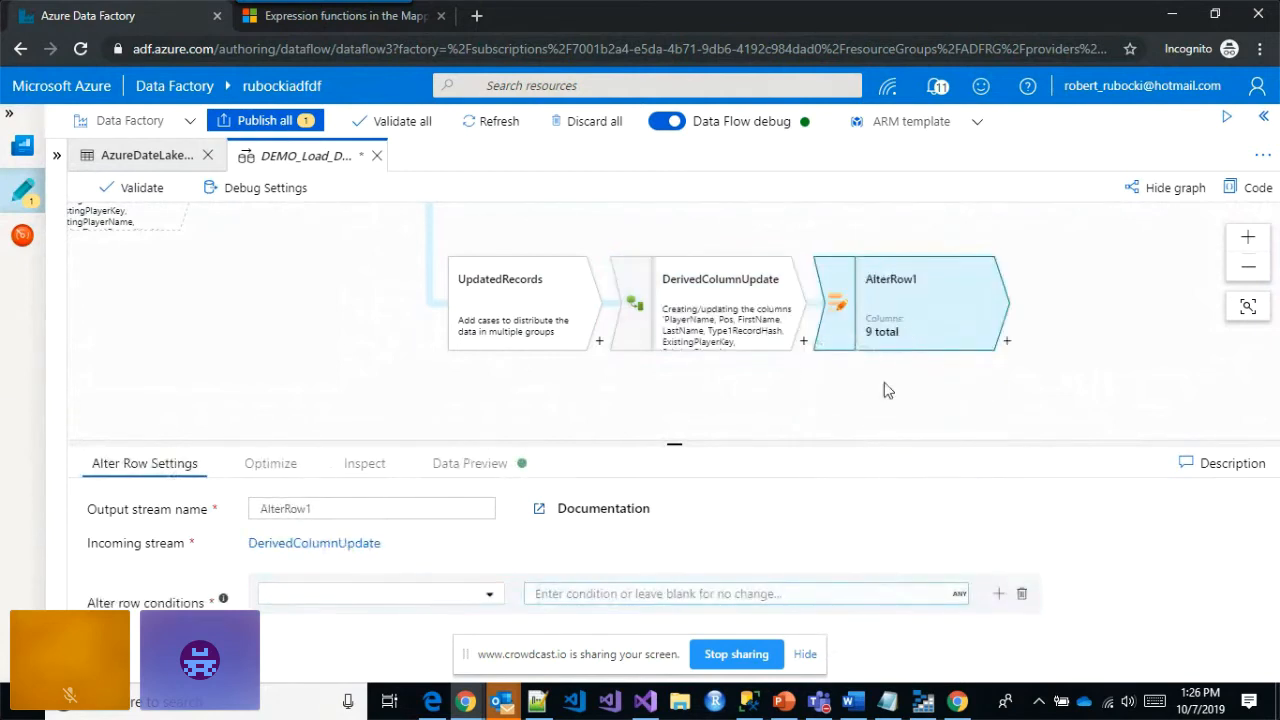
left_click(433, 511)
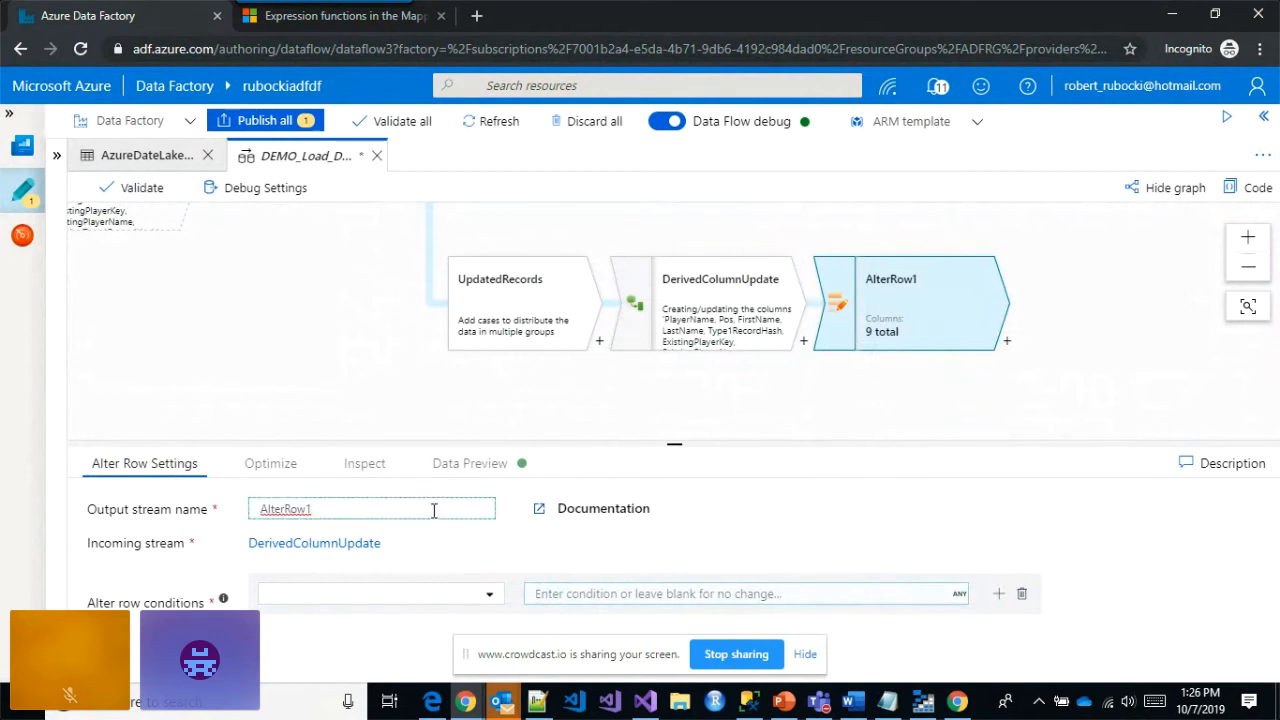
type("Uu")
key("BackSpace")
key("BackSpace")
key("BackSpace")
key("BackSpace")
key("BackSpace")
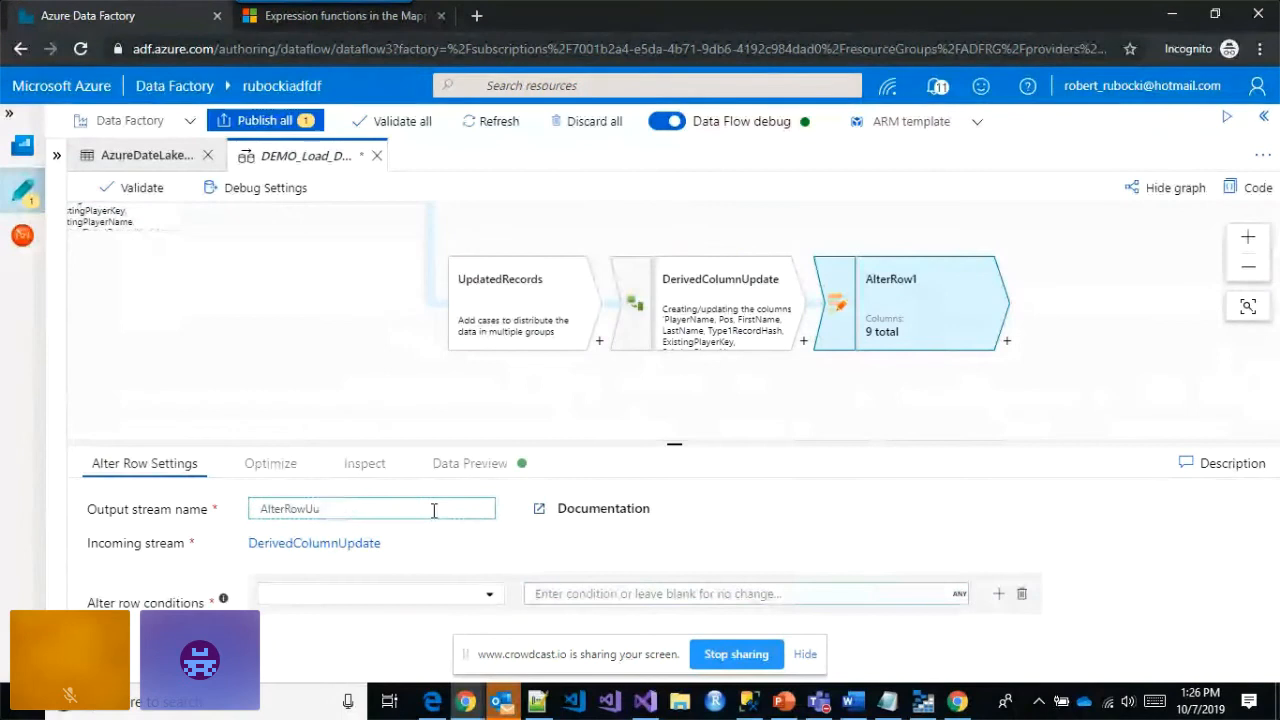
key("BackSpace")
type("pdate")
- Set AlterRowUpdate's alter row condition to Update if with the expression true()
left_click_drag(665, 443, 674, 378)
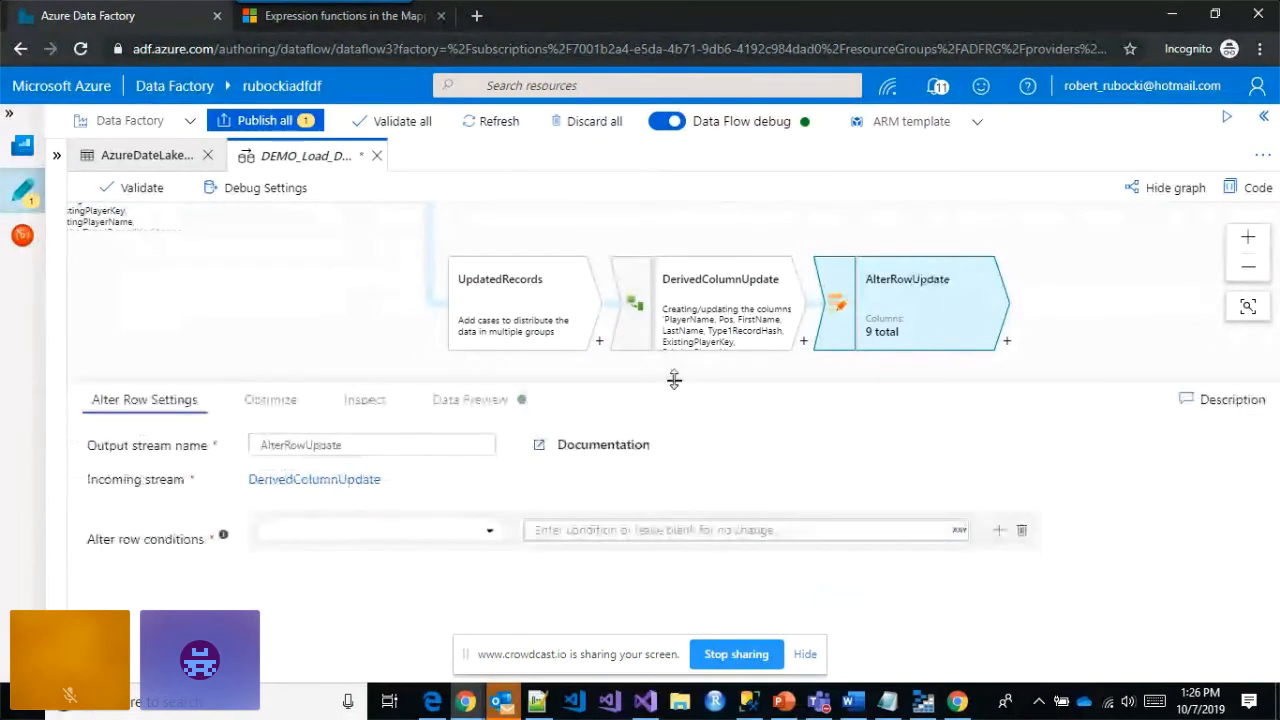
left_click(481, 533)
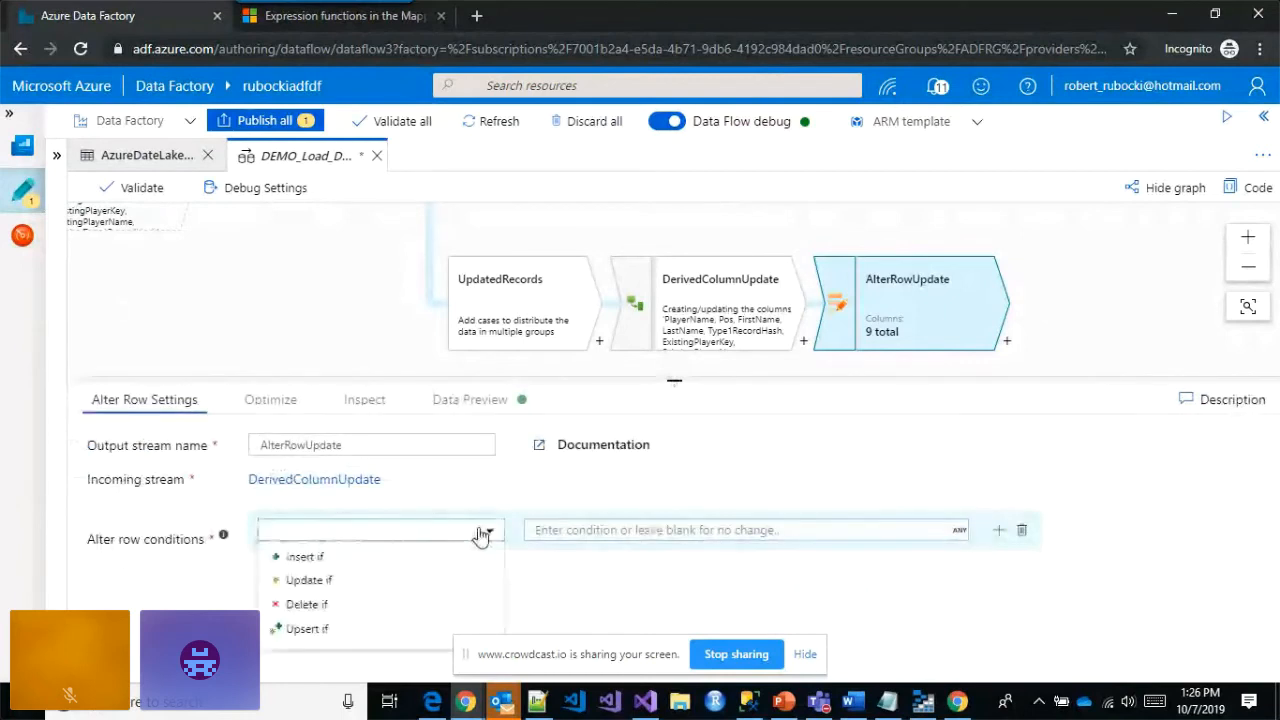
left_click(342, 588)
left_click(540, 533)
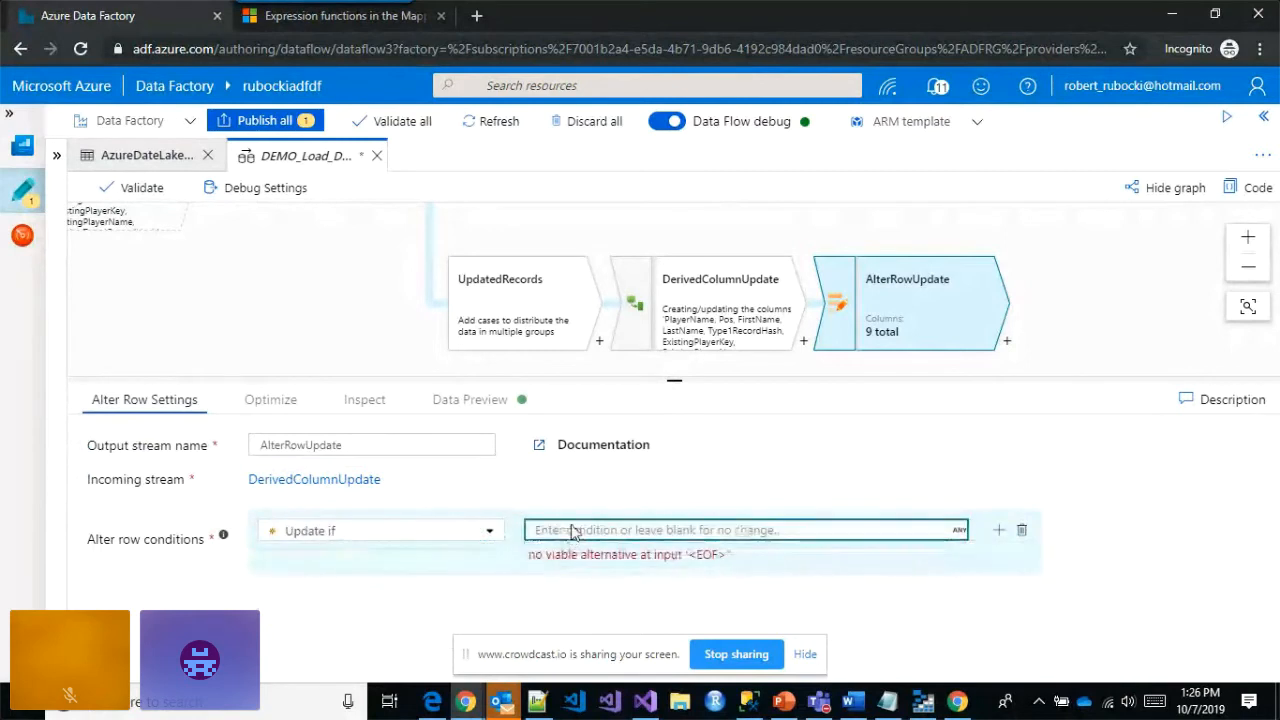
left_click(572, 533)
type("t")
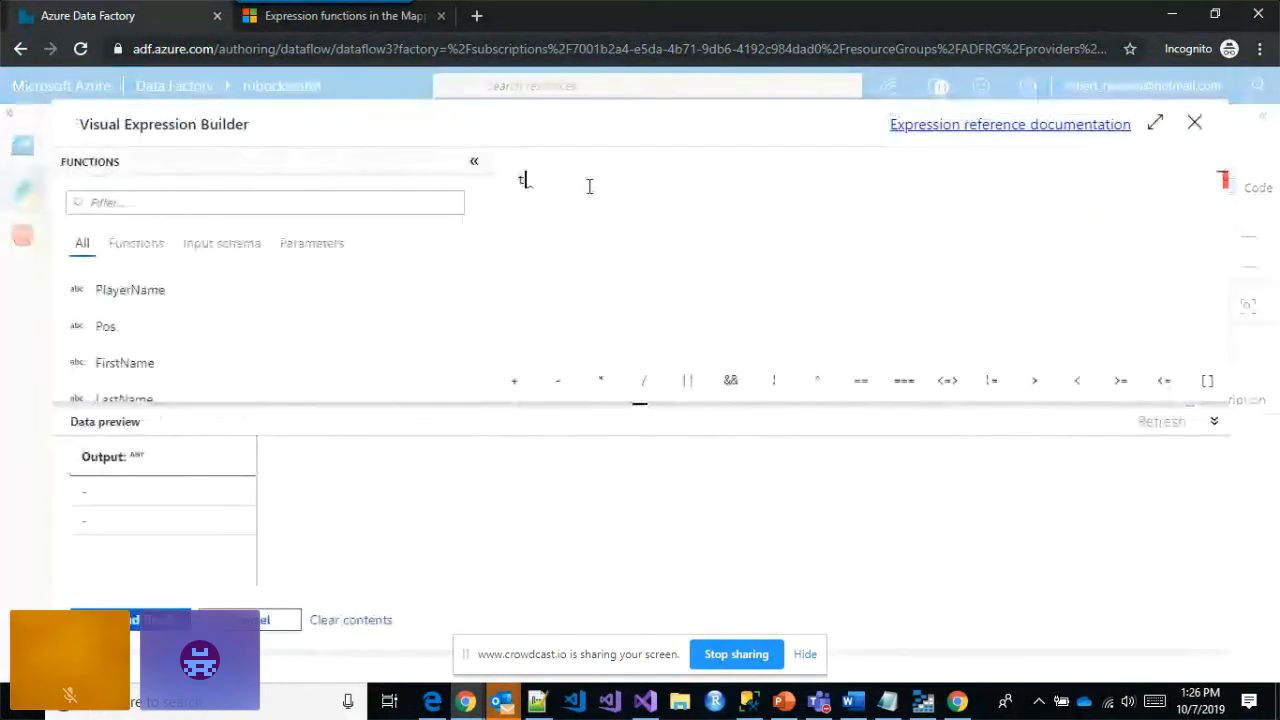
type("ru")
left_click(582, 199)
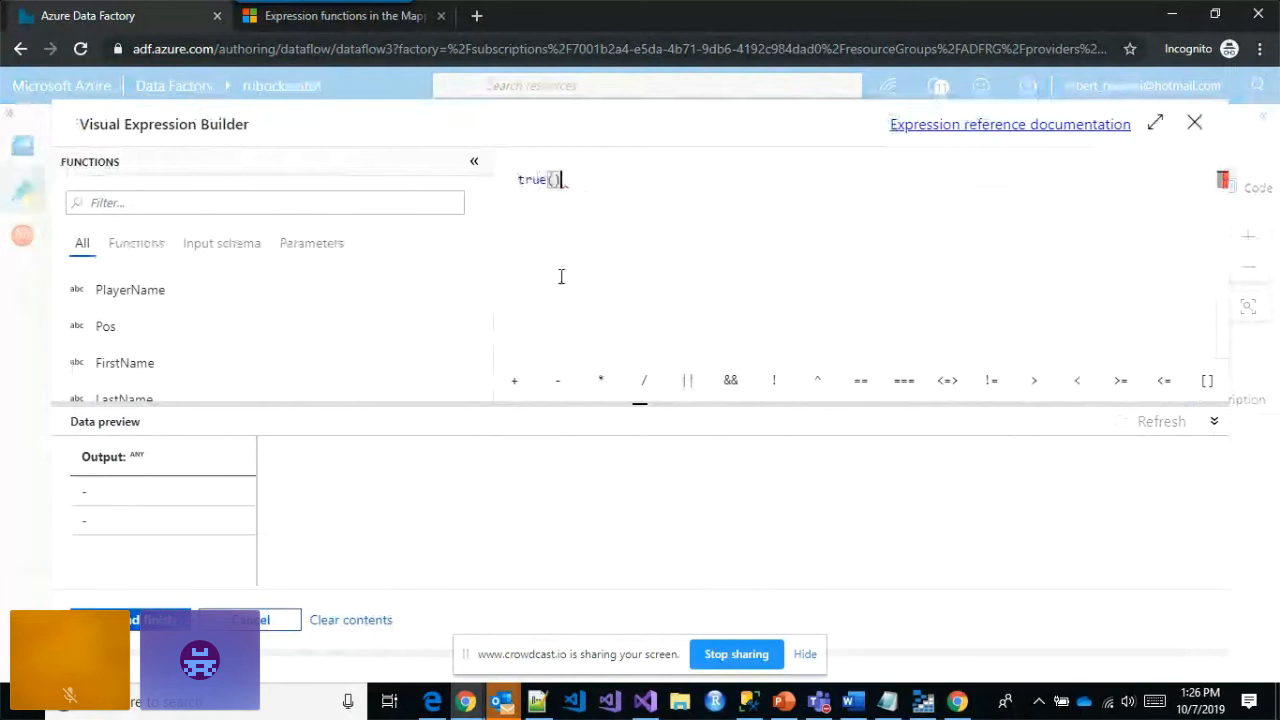
left_click(131, 620)
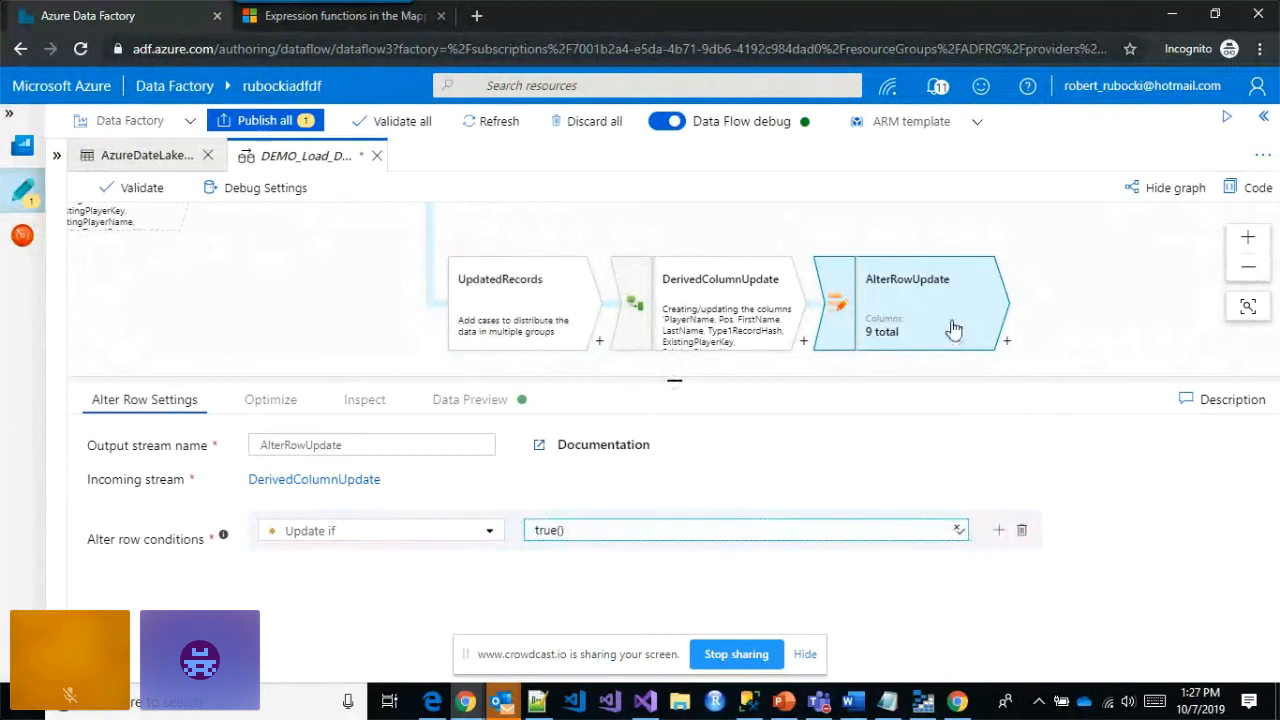
- Add a Sink after AlterRowUpdate and name its output stream UpdateDimPlayer
left_click(1006, 345)
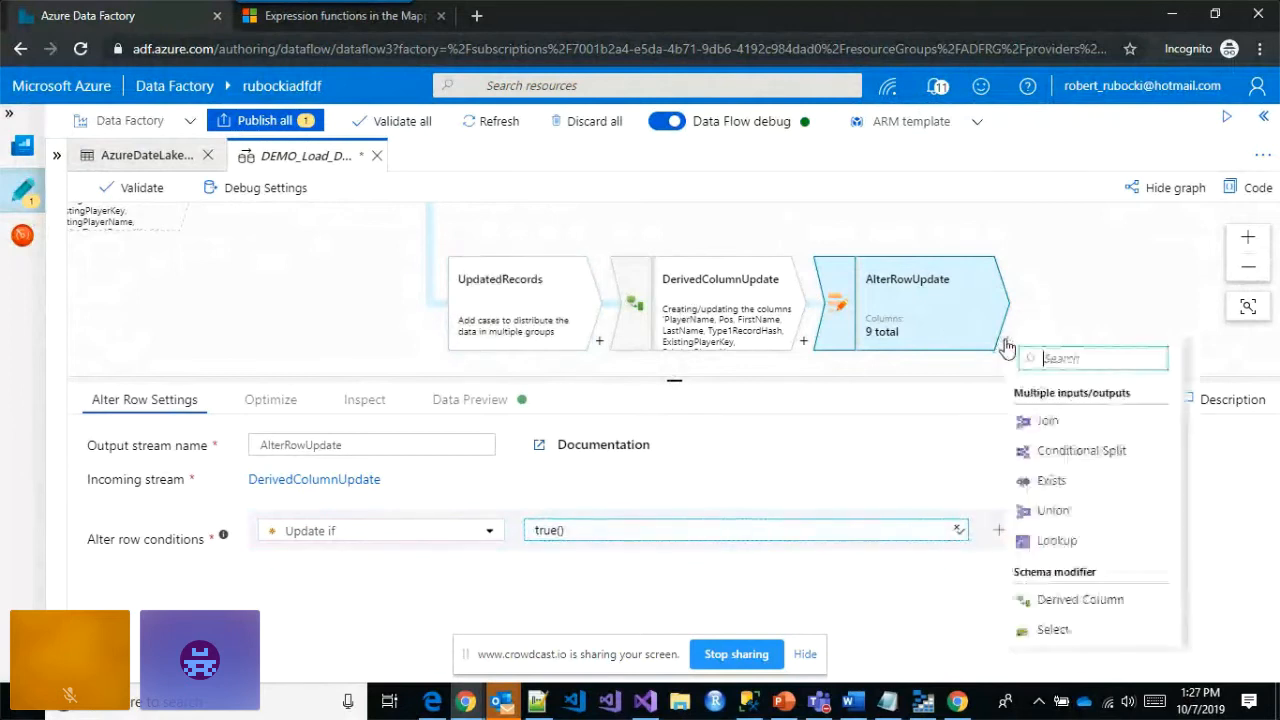
scroll(1094, 540, "down", 1)
scroll(1094, 543, "down", 3)
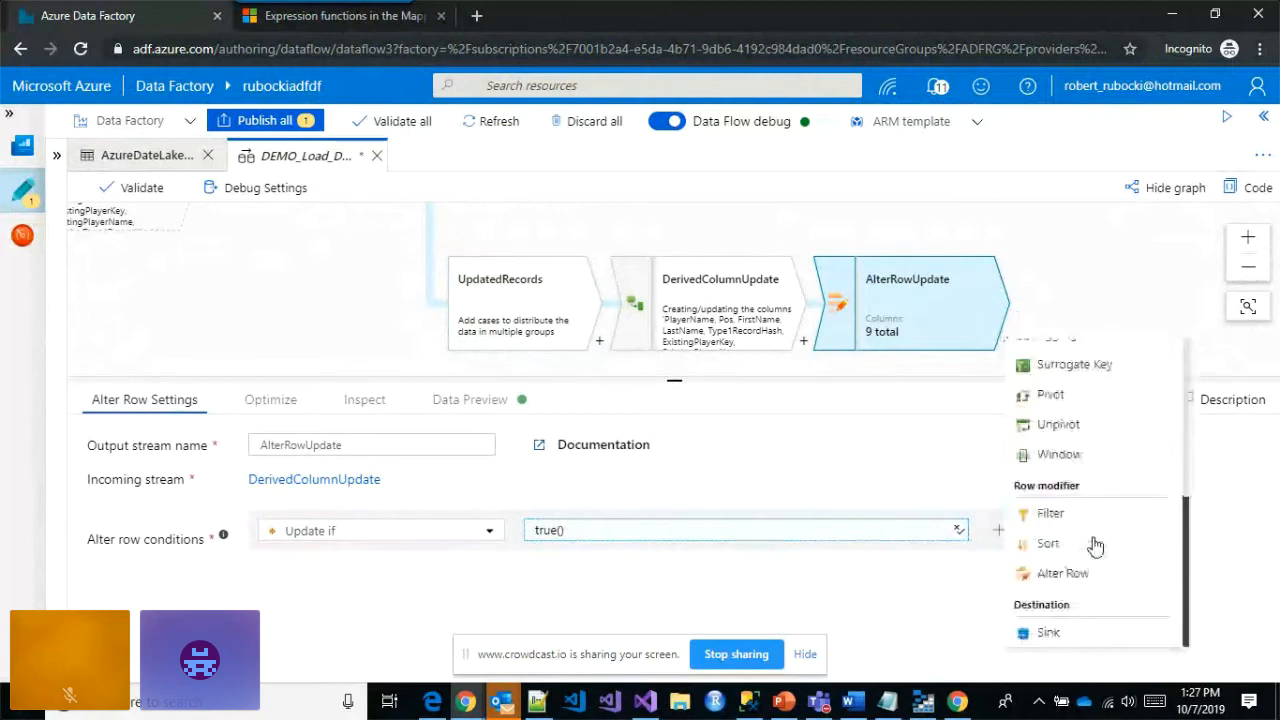
left_click(1048, 633)
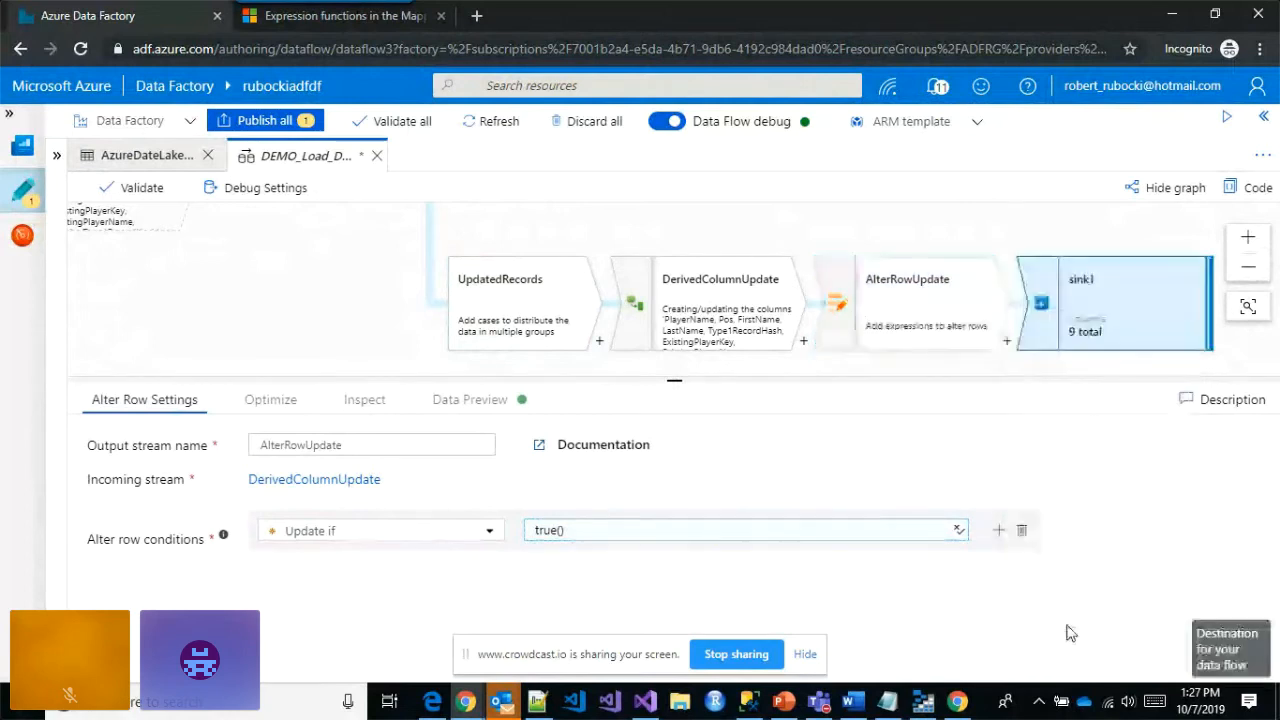
left_click_drag(308, 446, 222, 448)
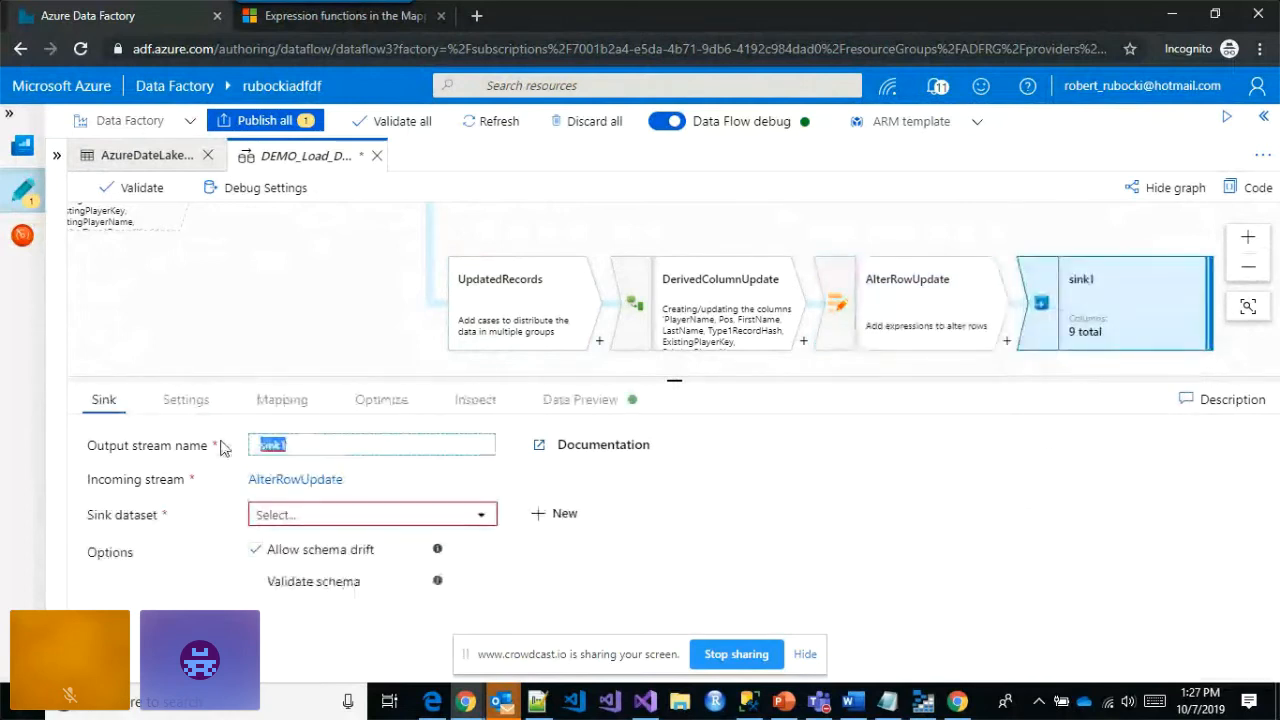
type("UpdateDimPlayer")
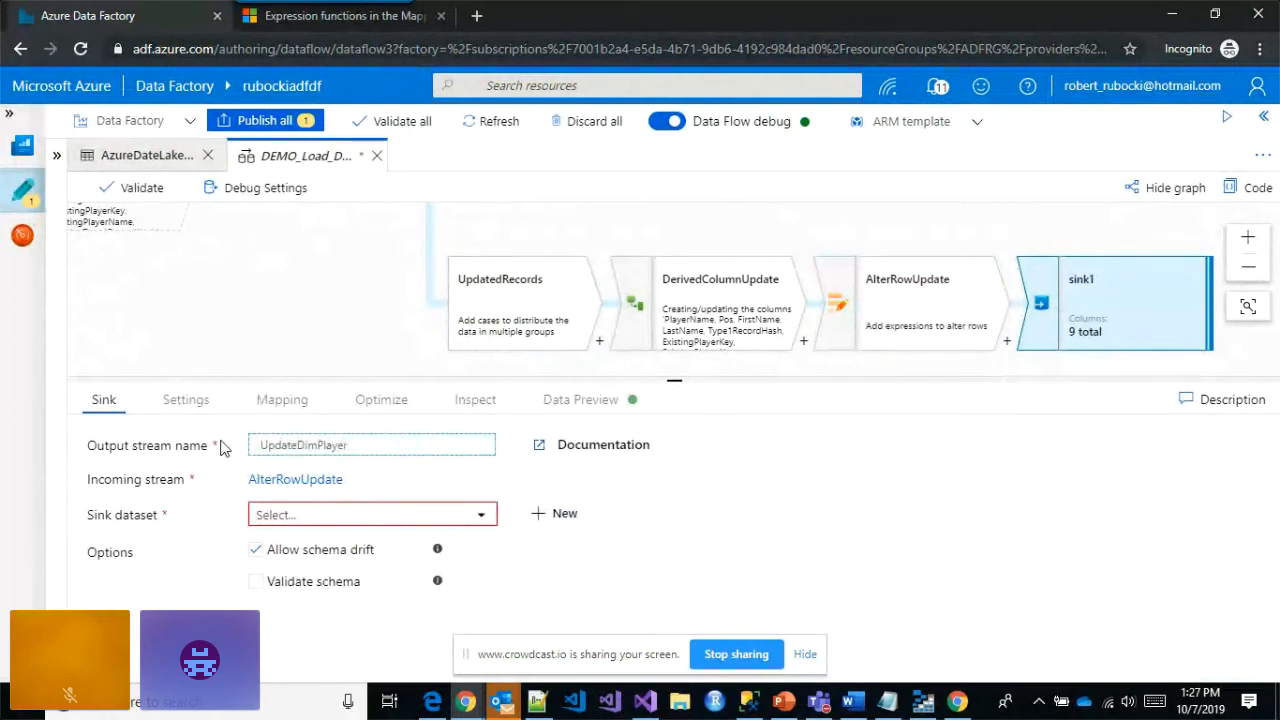
- Set UpdateDimPlayer's sink dataset to NFLStatsDW_dwdf_DimPlayer and make Allow update its only update method
left_click(355, 520)
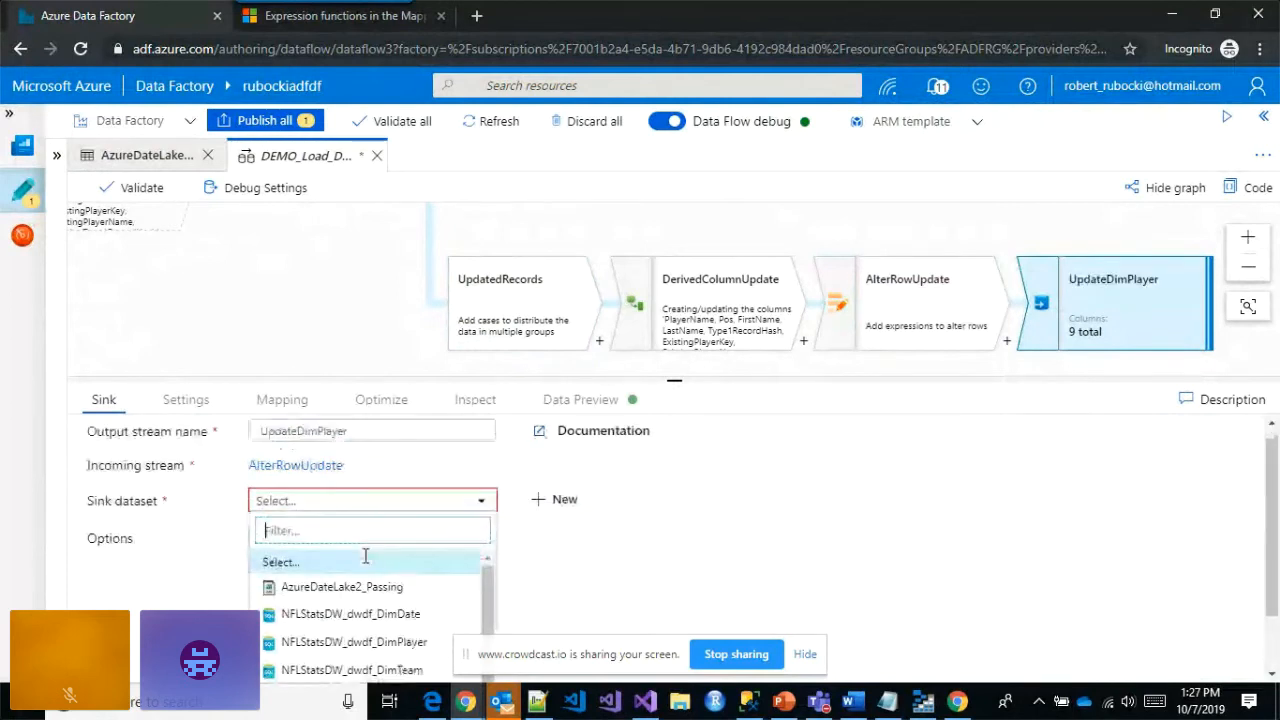
scroll(352, 545, "down", 1)
left_click(343, 570)
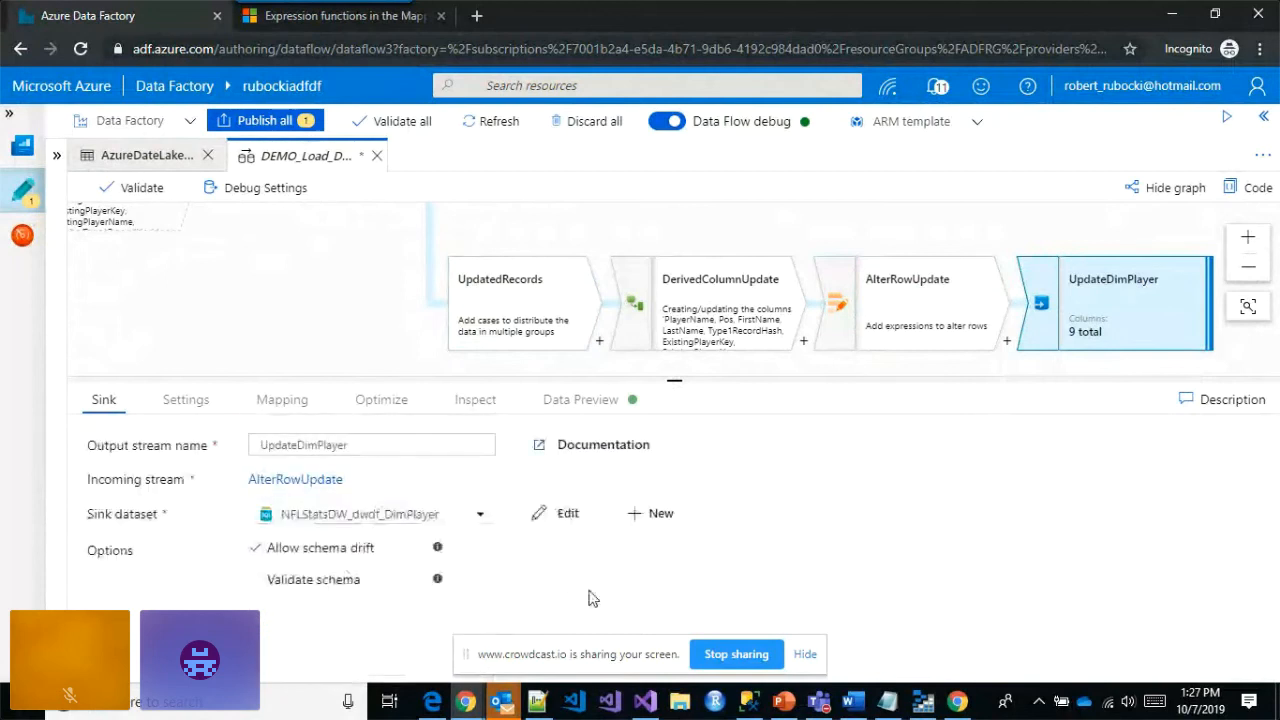
left_click(185, 402)
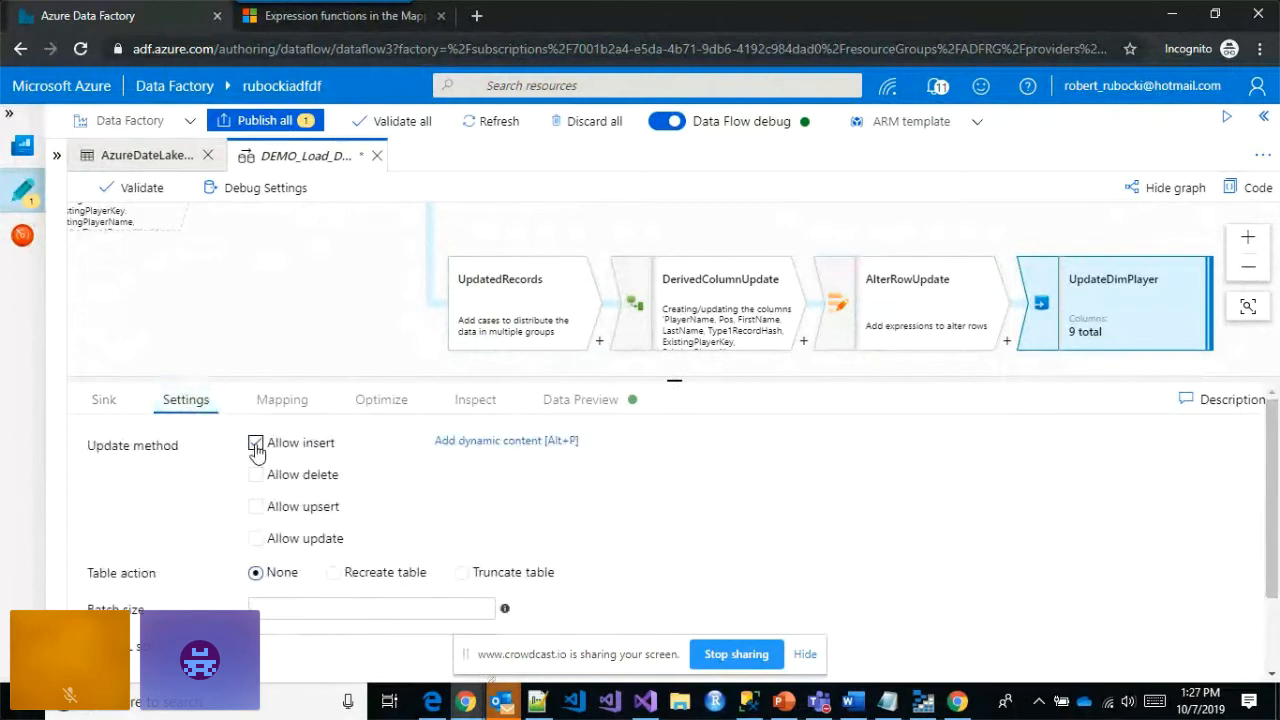
left_click(256, 539)
left_click(256, 539)
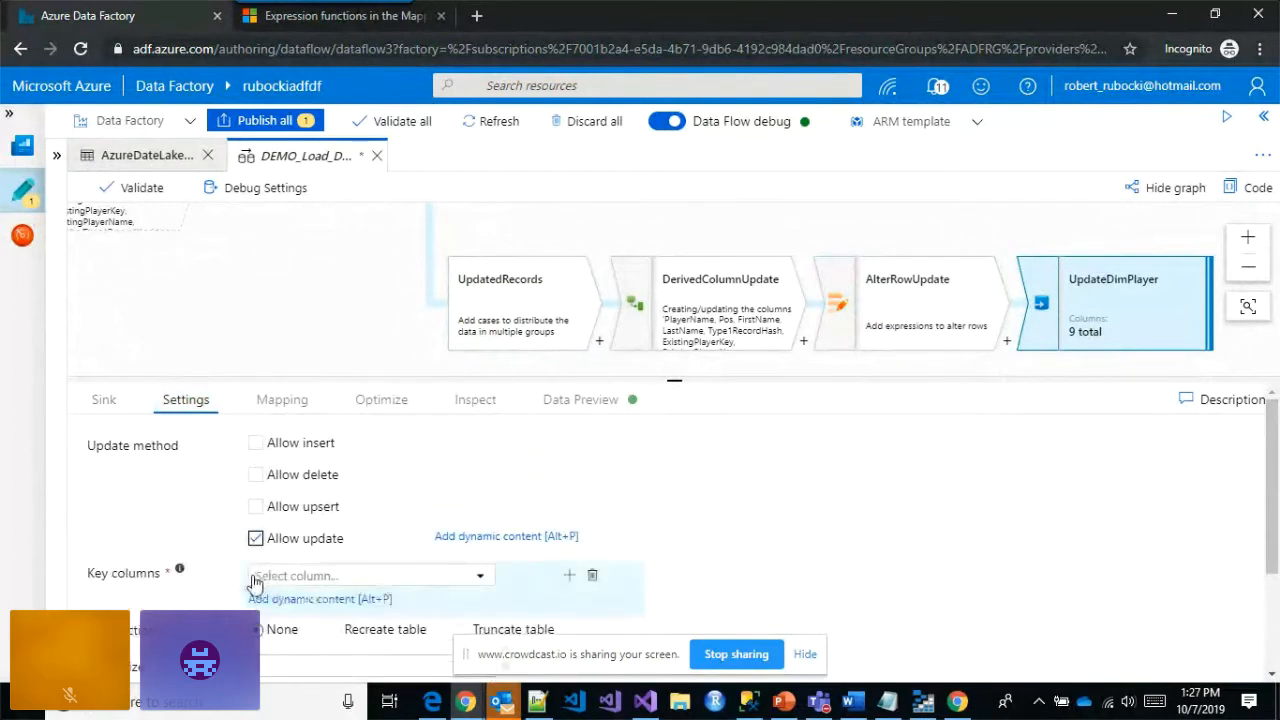
left_click(440, 580)
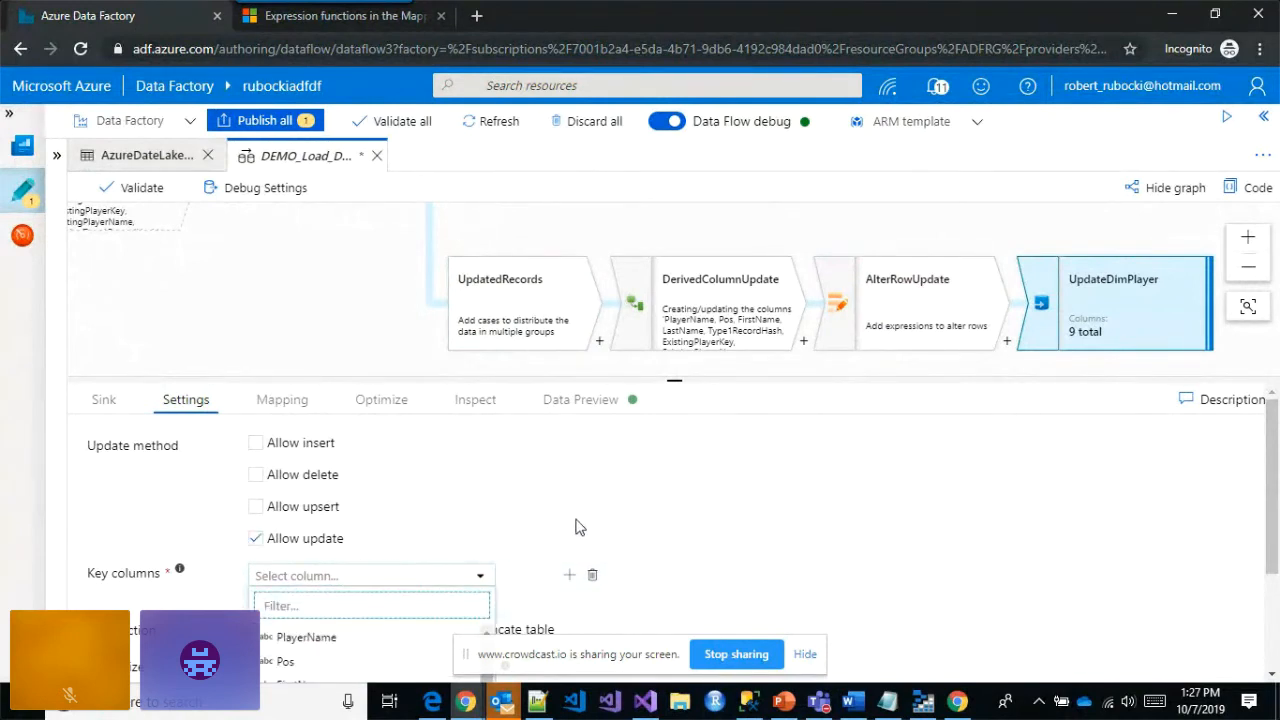
scroll(600, 510, "down", 2)
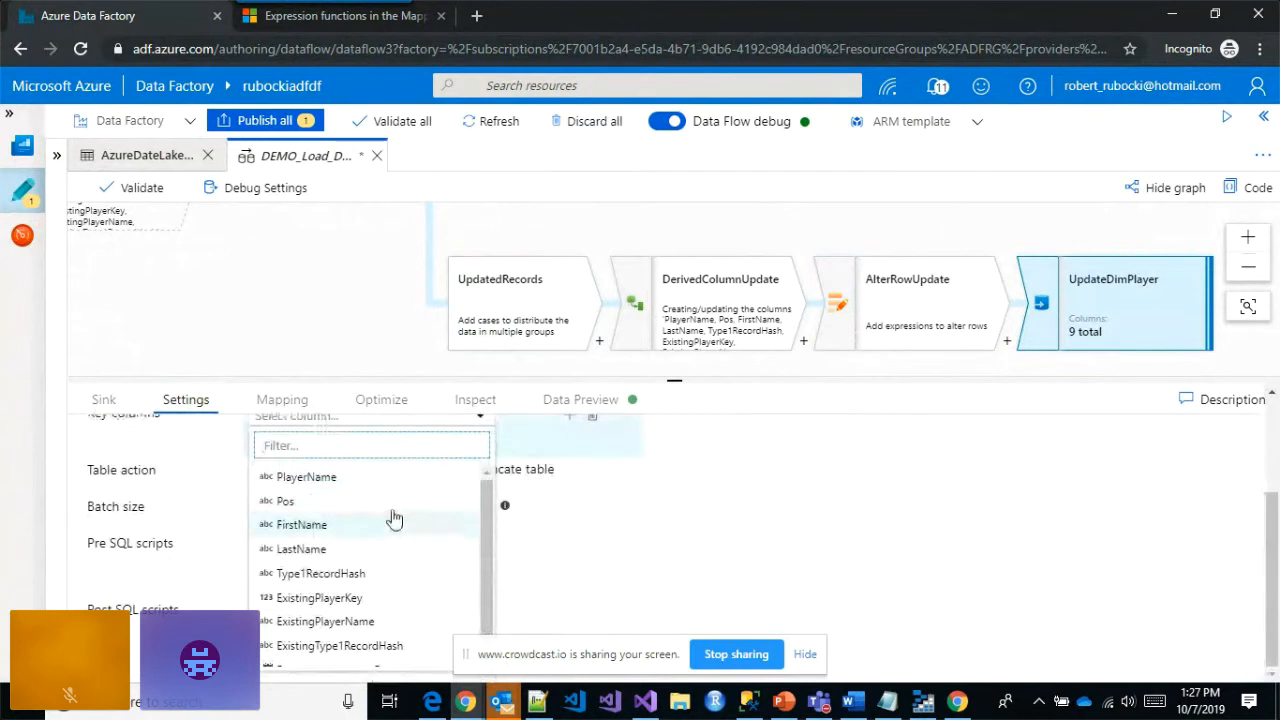
scroll(486, 600, "down", 1)
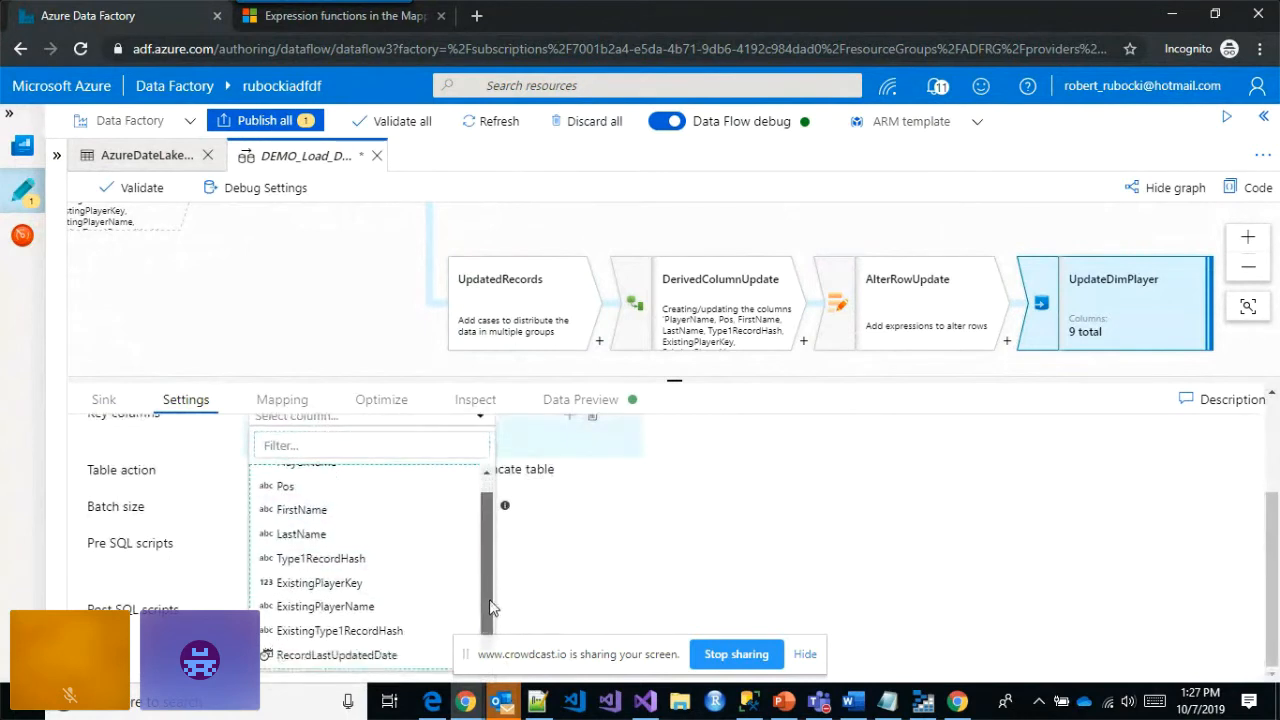
scroll(490, 625, "up", 1)
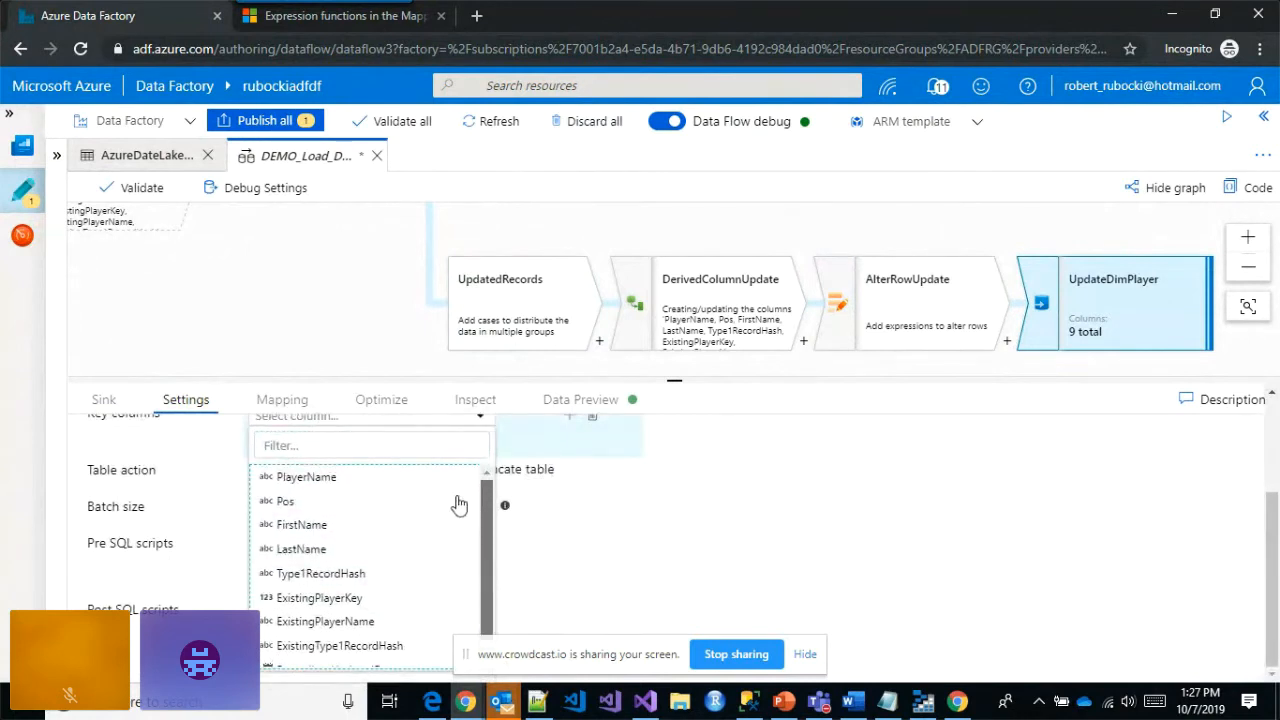
left_click(373, 435)
type("player")
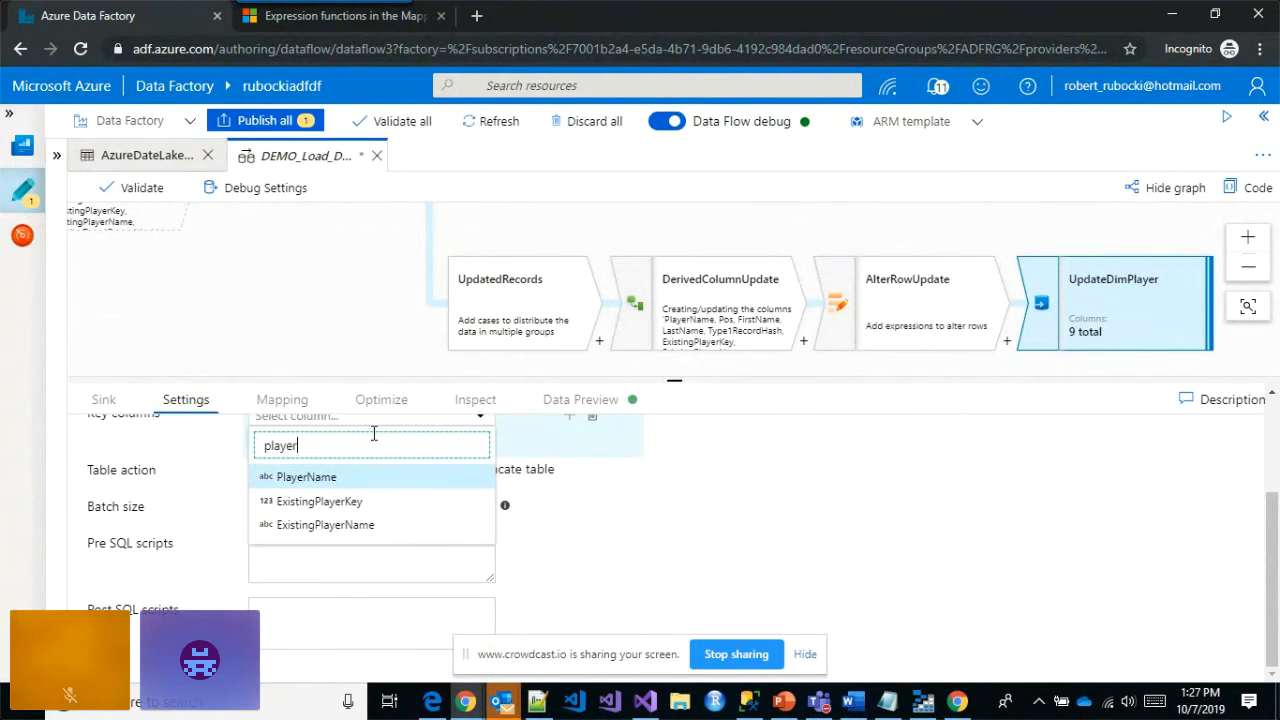
key("Down")
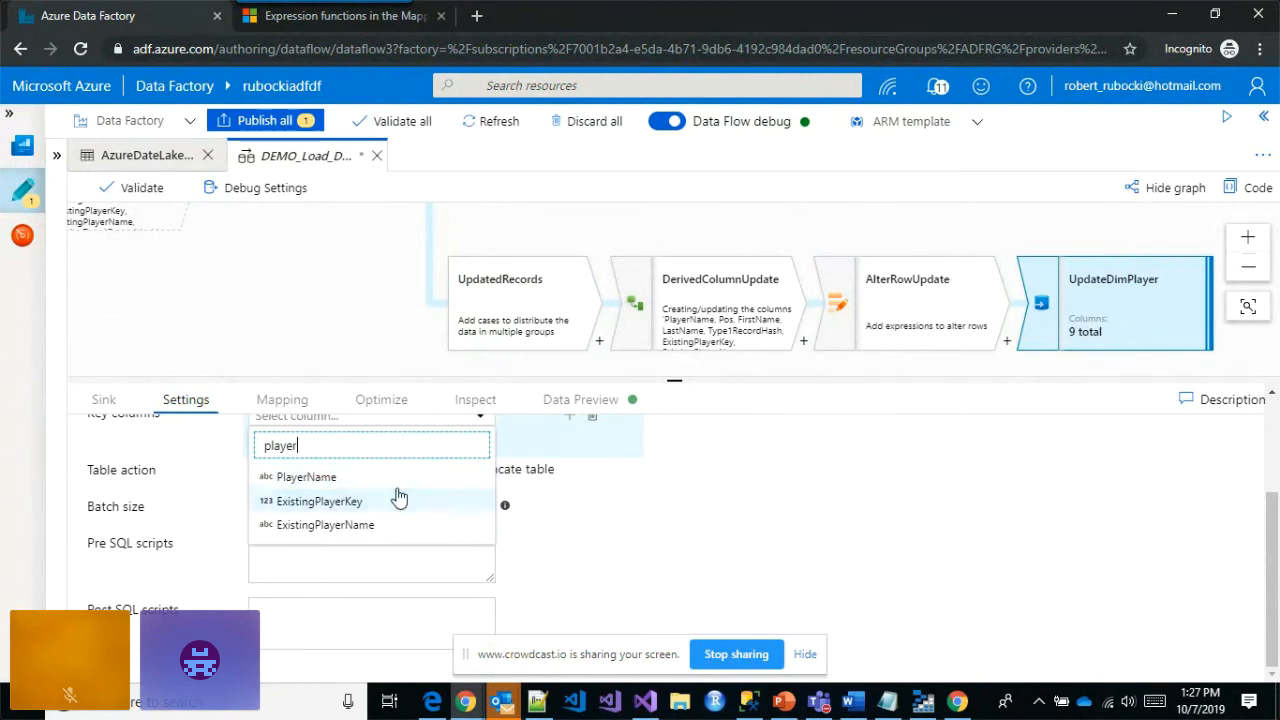
- Rename the output column mapped from PlayerKey in the ExistingRecords select transformation to PlayerKey
left_click_drag(675, 378, 672, 545)
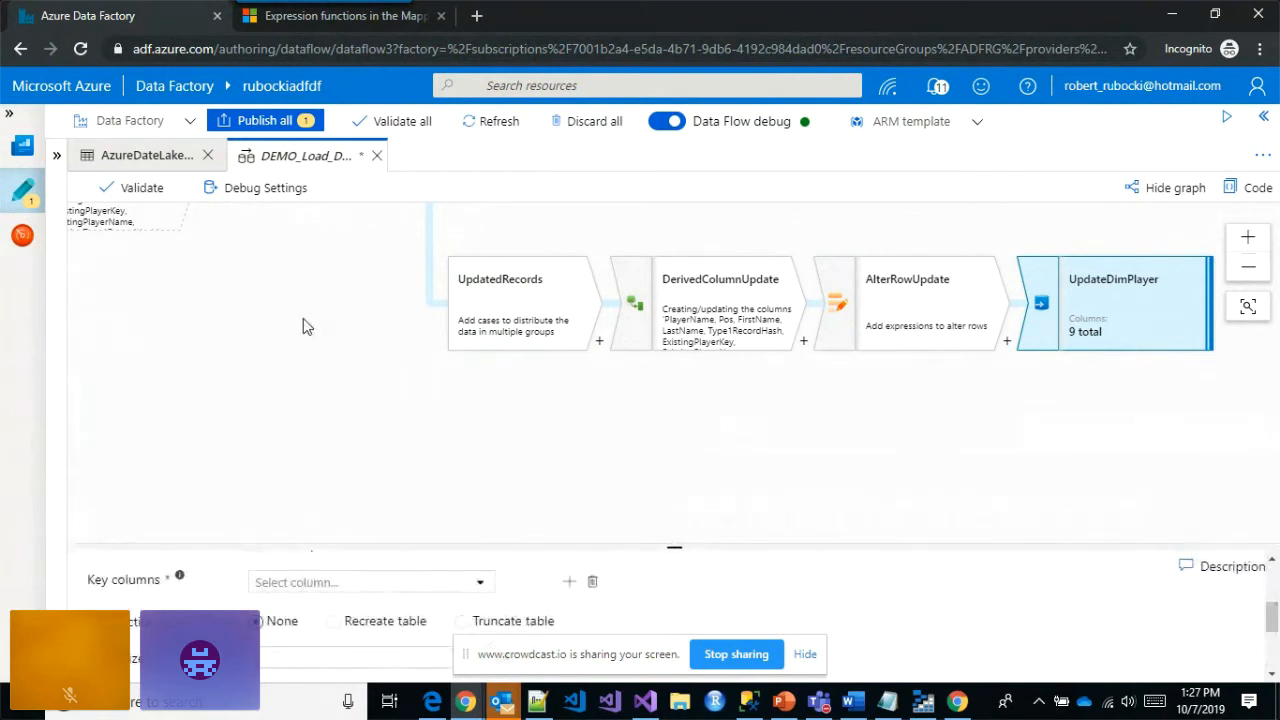
left_click(290, 315)
left_click_drag(308, 303, 468, 428)
left_click(437, 289)
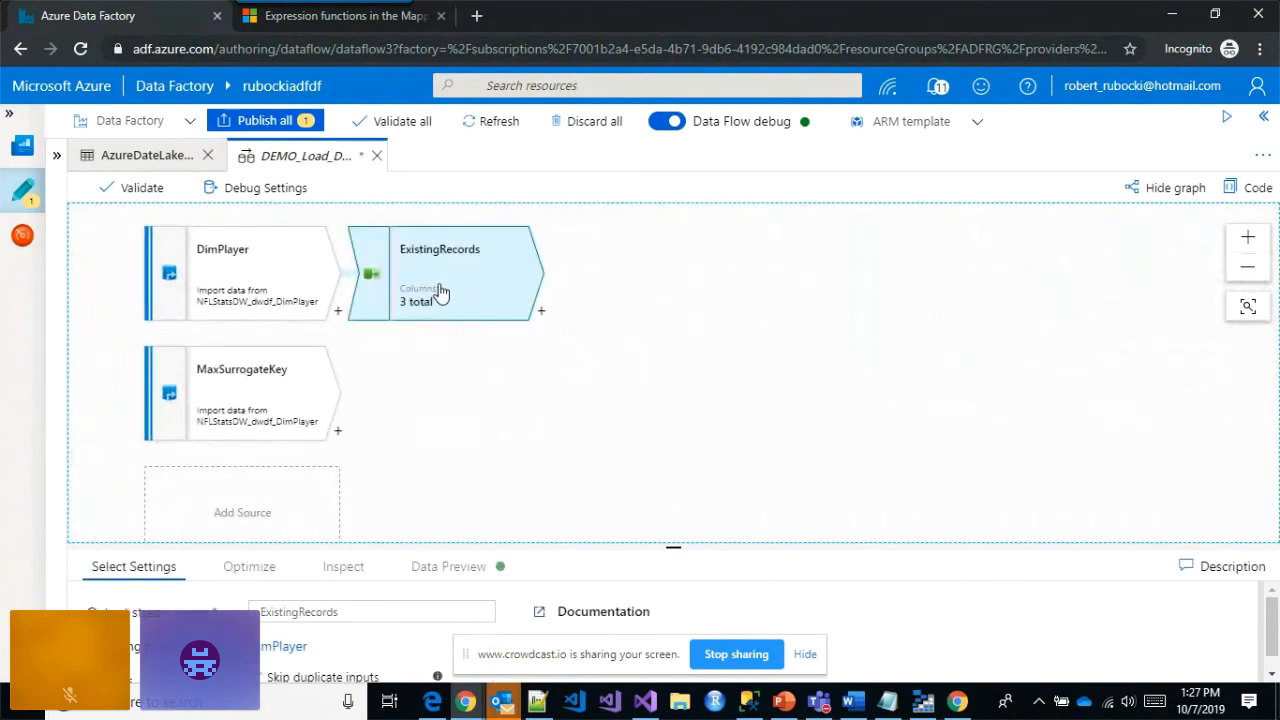
left_click_drag(673, 546, 674, 215)
left_click(830, 479)
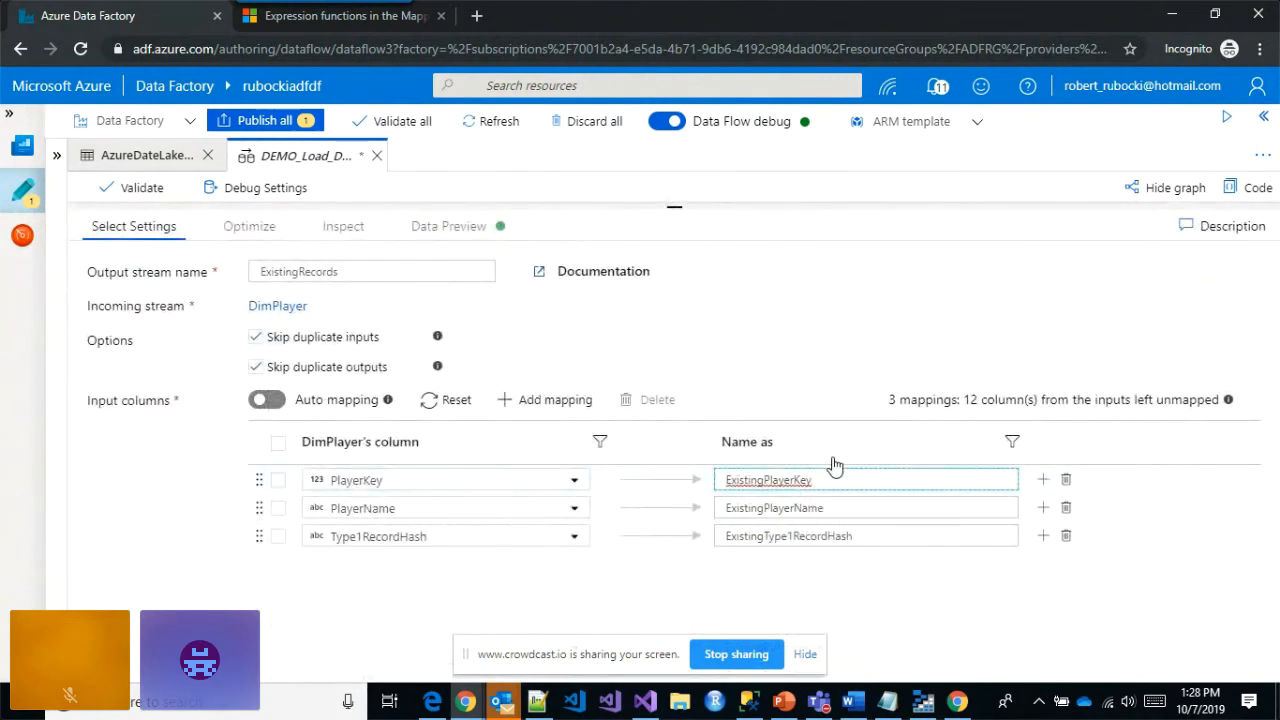
key("Delete")
key("Delete")
key("Delete")
key("Delete")
key("Delete")
key("Delete")
key("Delete")
key("Delete")
left_click(826, 327)
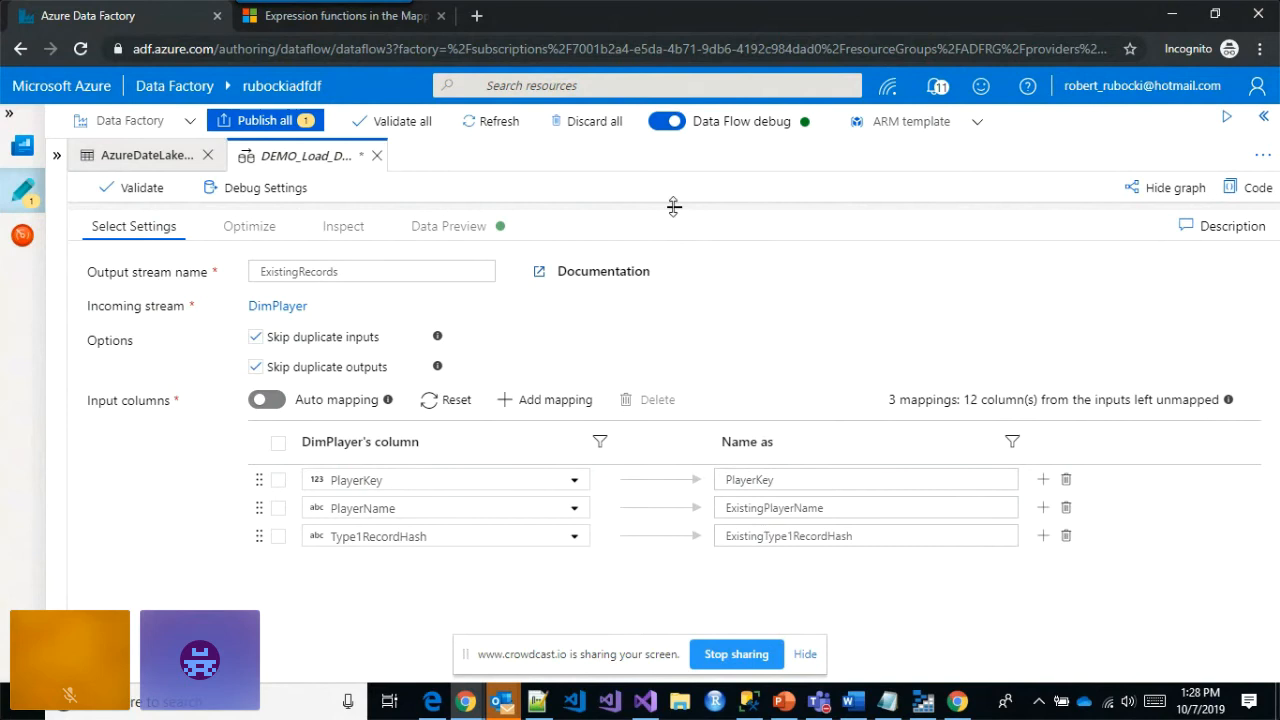
- Return to the UpdateDimPlayer sink and set its key column to PlayerKey
left_click_drag(674, 206, 680, 517)
left_click_drag(783, 366, 436, 413)
left_click_drag(775, 340, 558, 505)
left_click_drag(840, 394, 96, 290)
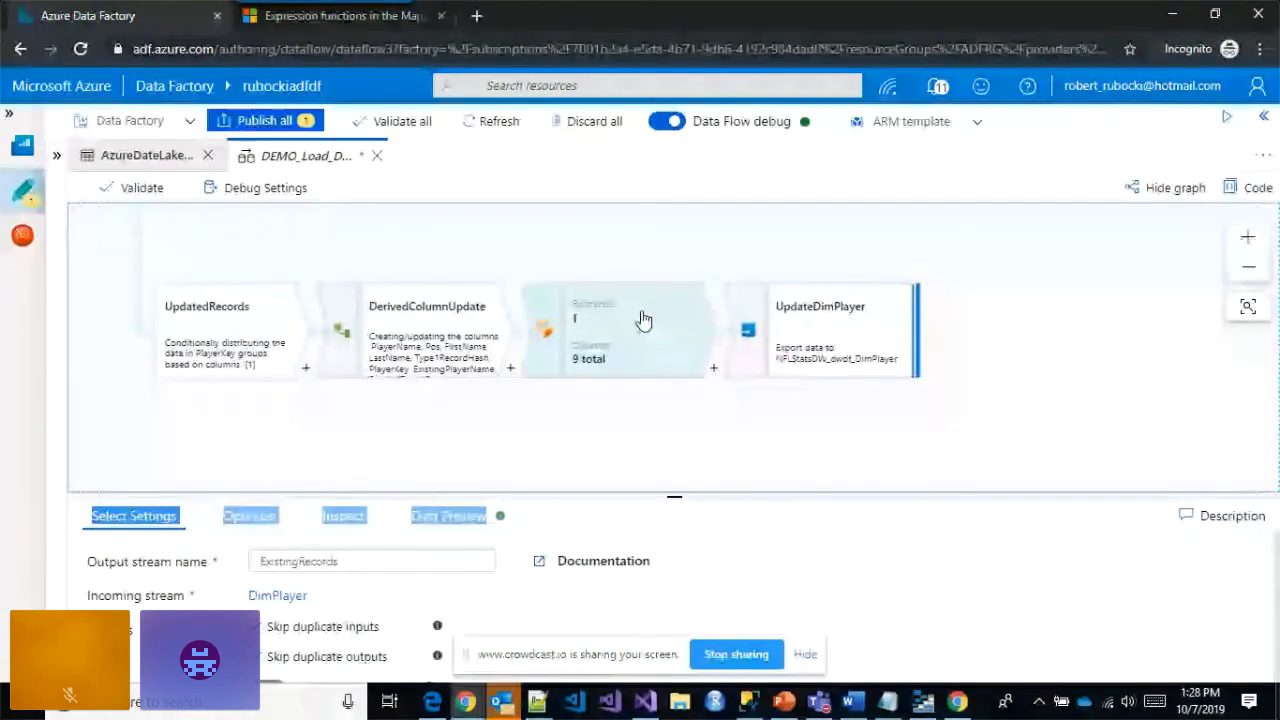
left_click(820, 335)
left_click_drag(679, 497, 700, 241)
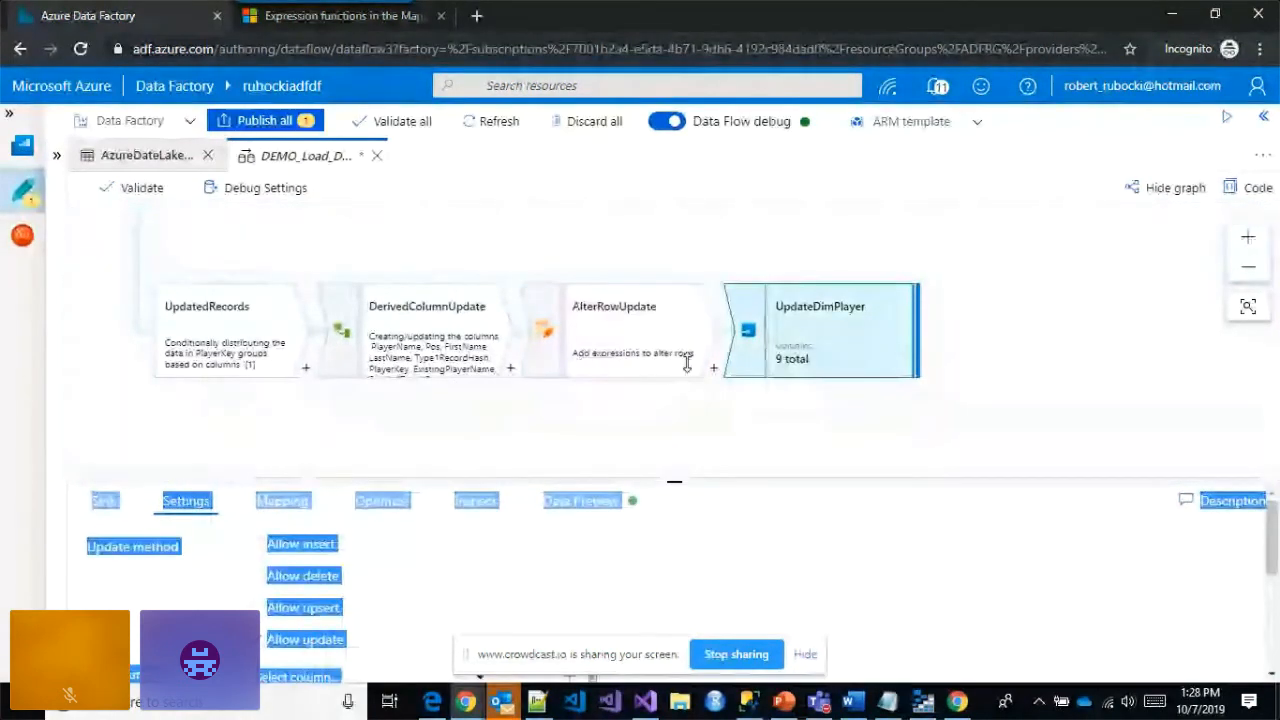
left_click_drag(676, 479, 676, 293)
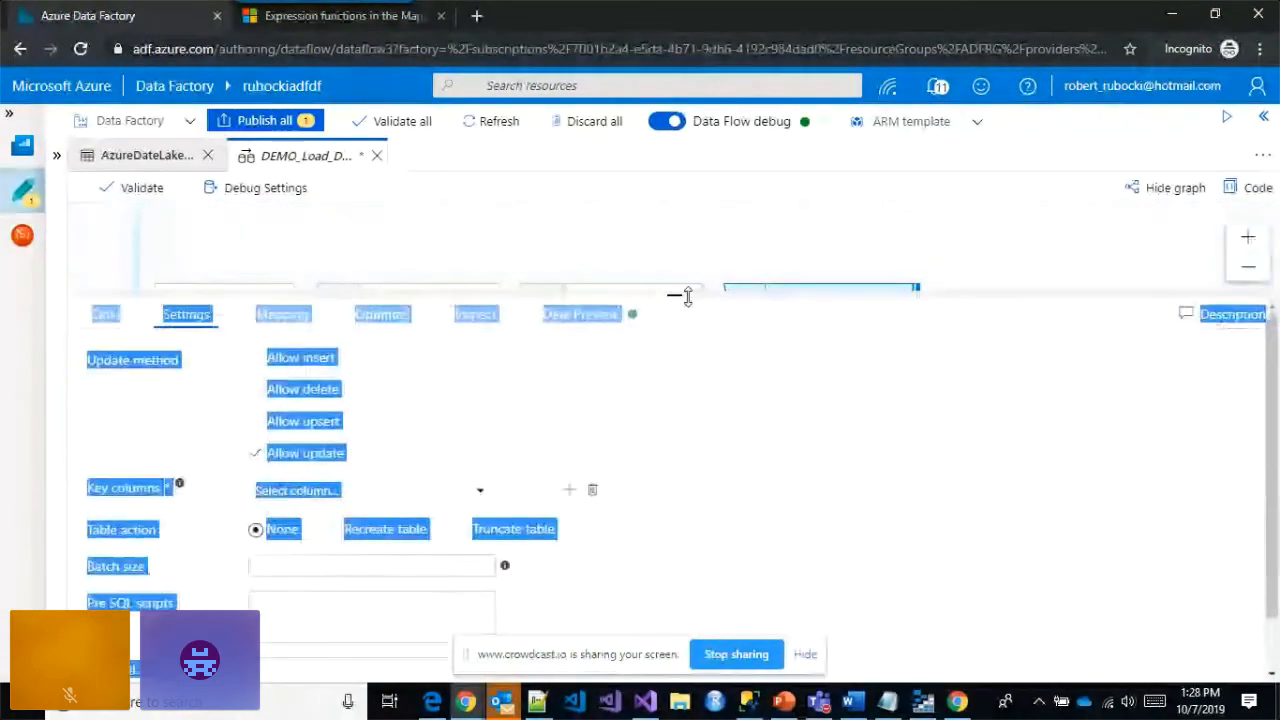
left_click(437, 491)
type("player")
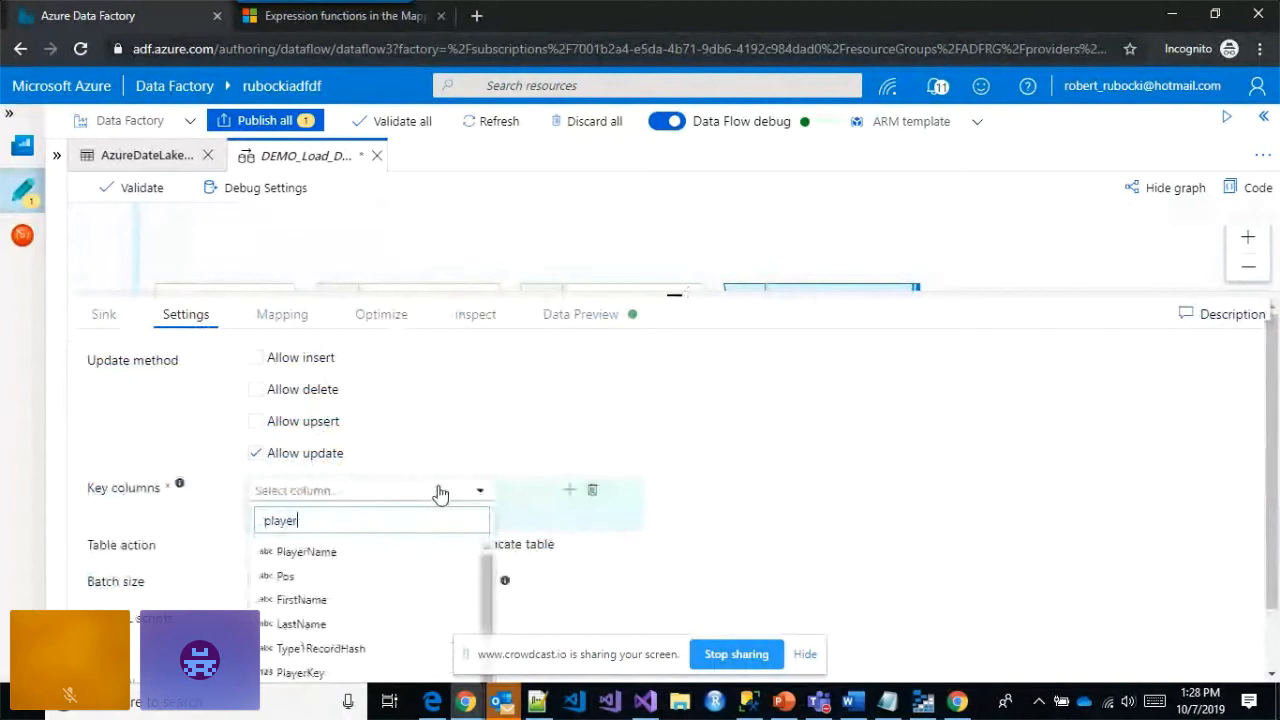
left_click(318, 672)
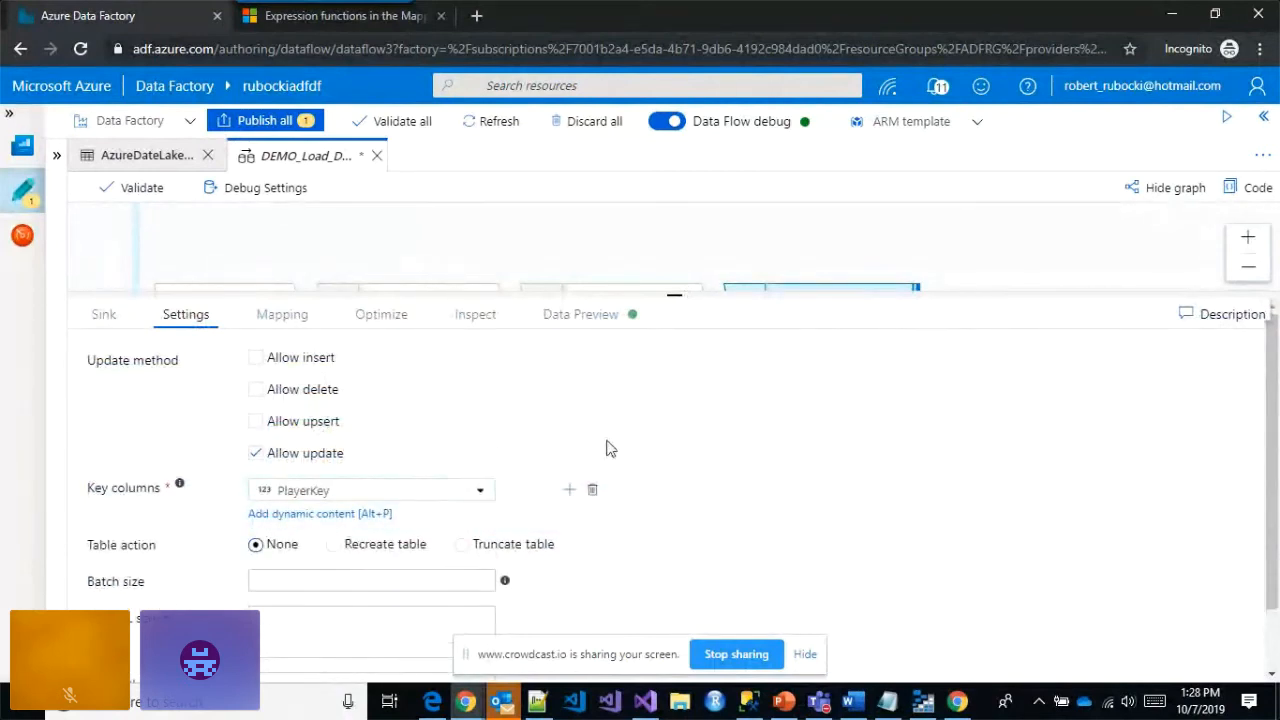
- Turn off auto mapping for UpdateDimPlayer and map the input column Pos to PositionCode
left_click(270, 320)
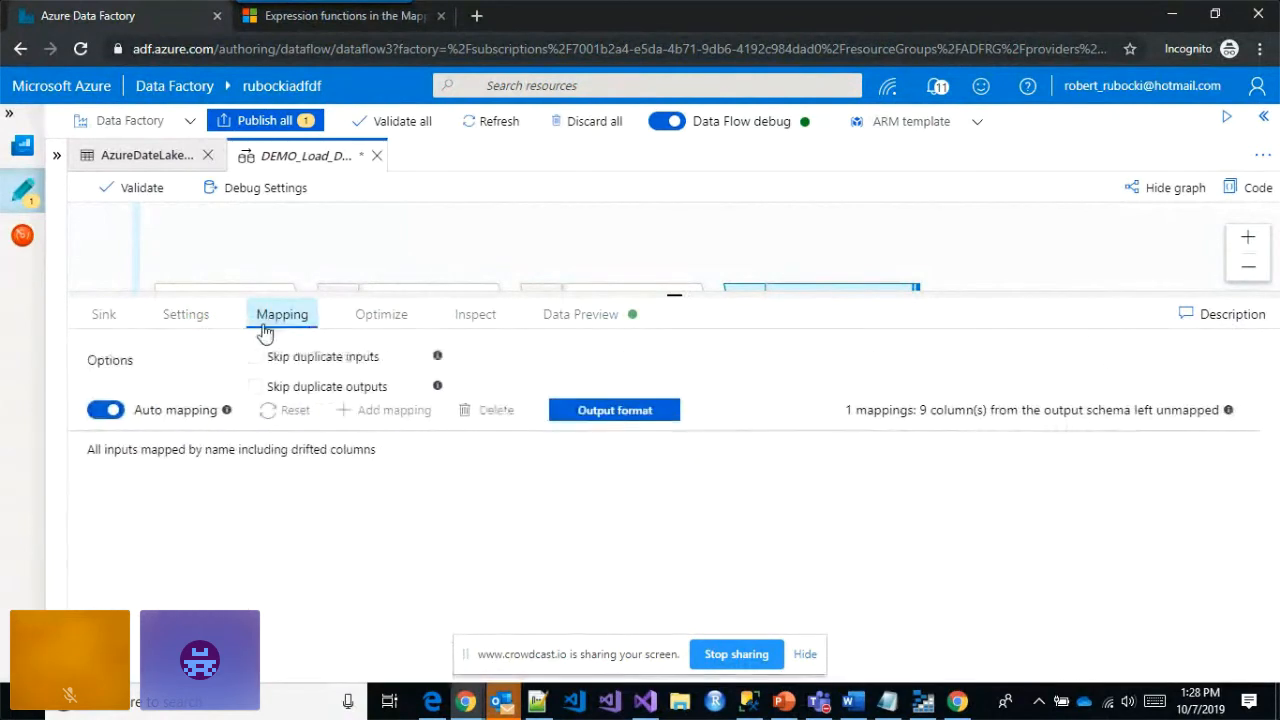
left_click(98, 414)
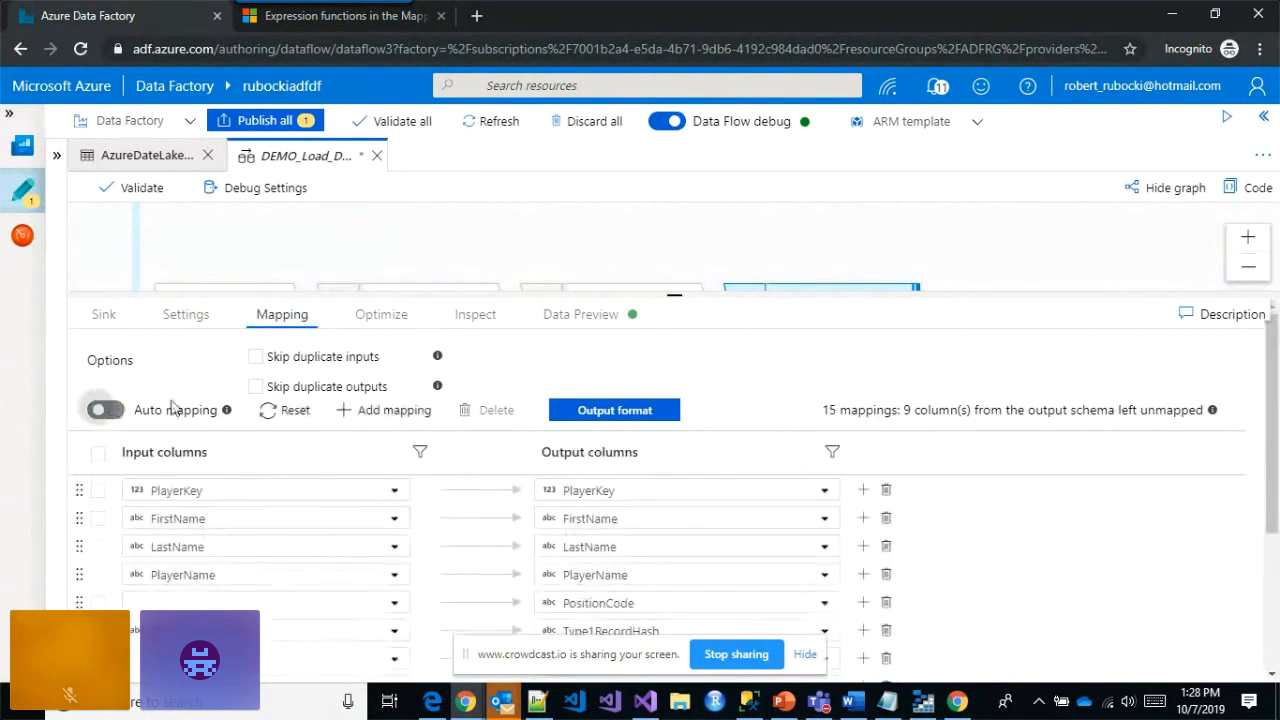
left_click_drag(678, 296, 691, 206)
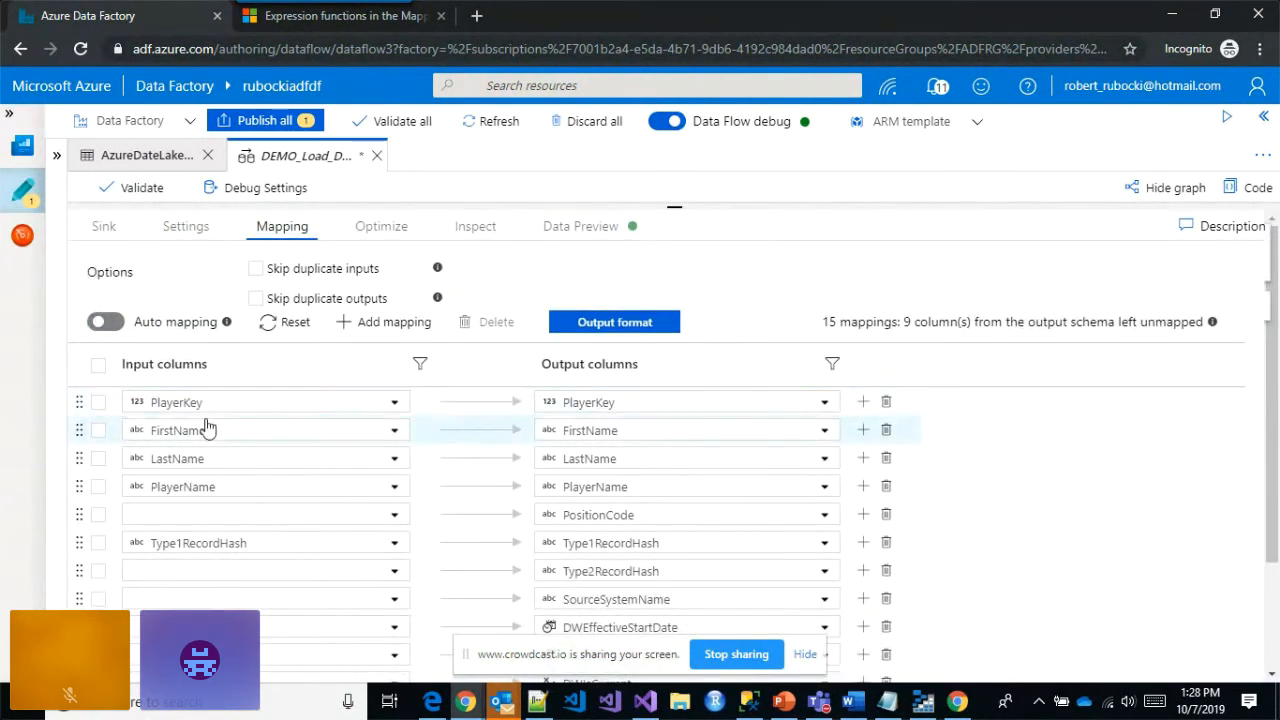
left_click(394, 516)
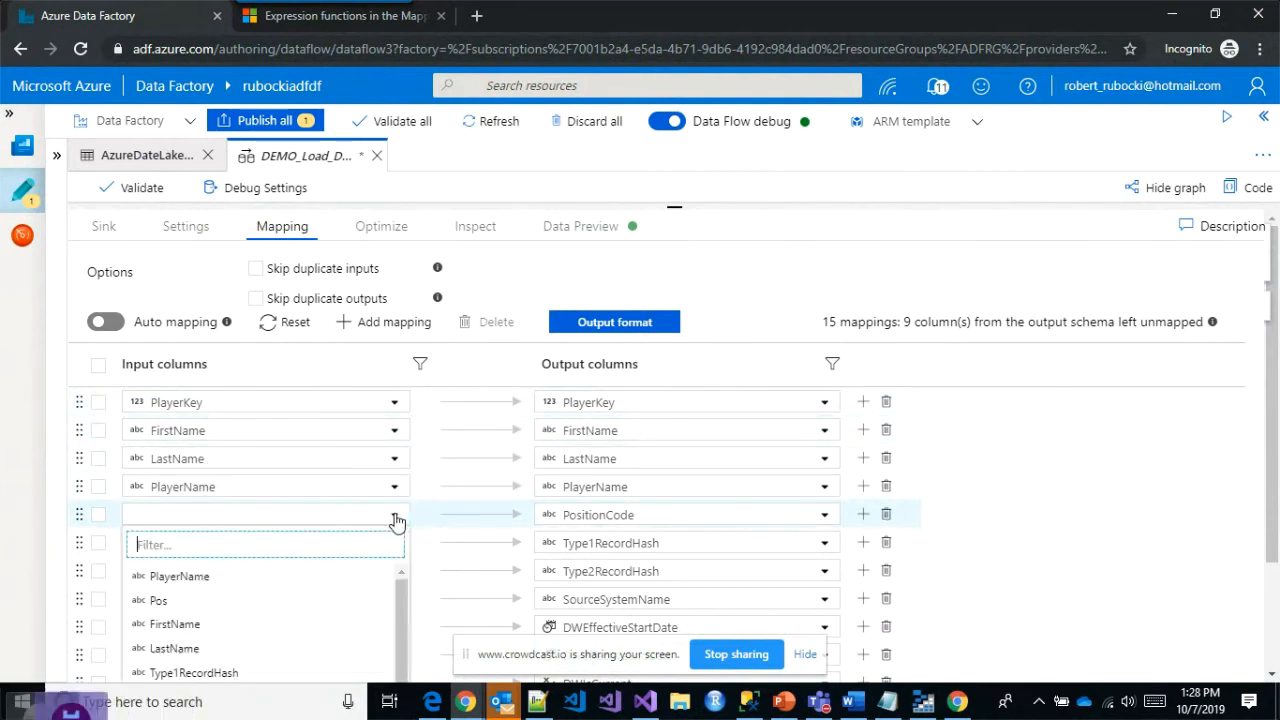
left_click(165, 602)
- Remove the input-less mappings Type2RecordHash, SourceSystemName, DWEffectiveStartDate, DWEffectiveEndDate, DWIsCurrent, RecordCreateDate, RecordCreatedByName and RecordLastUpdatedByName from UpdateDimPlayer
scroll(1050, 505, "down", 2)
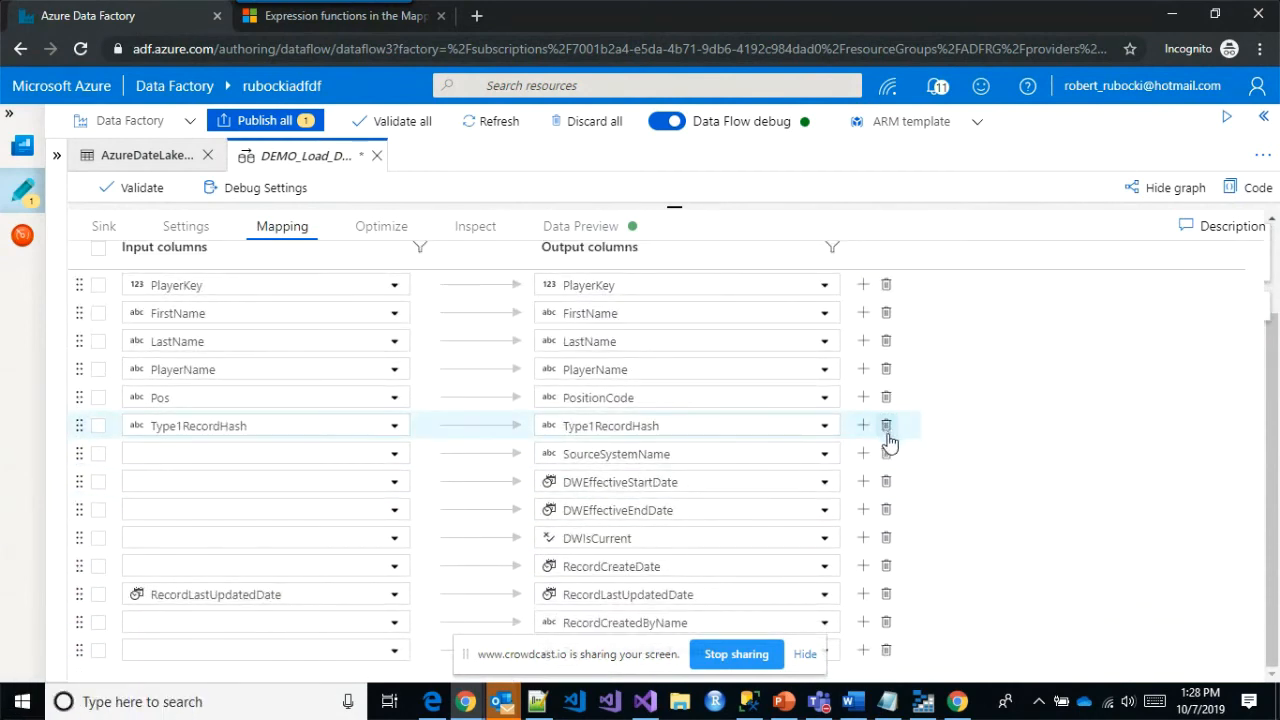
left_click(886, 427)
left_click(887, 453)
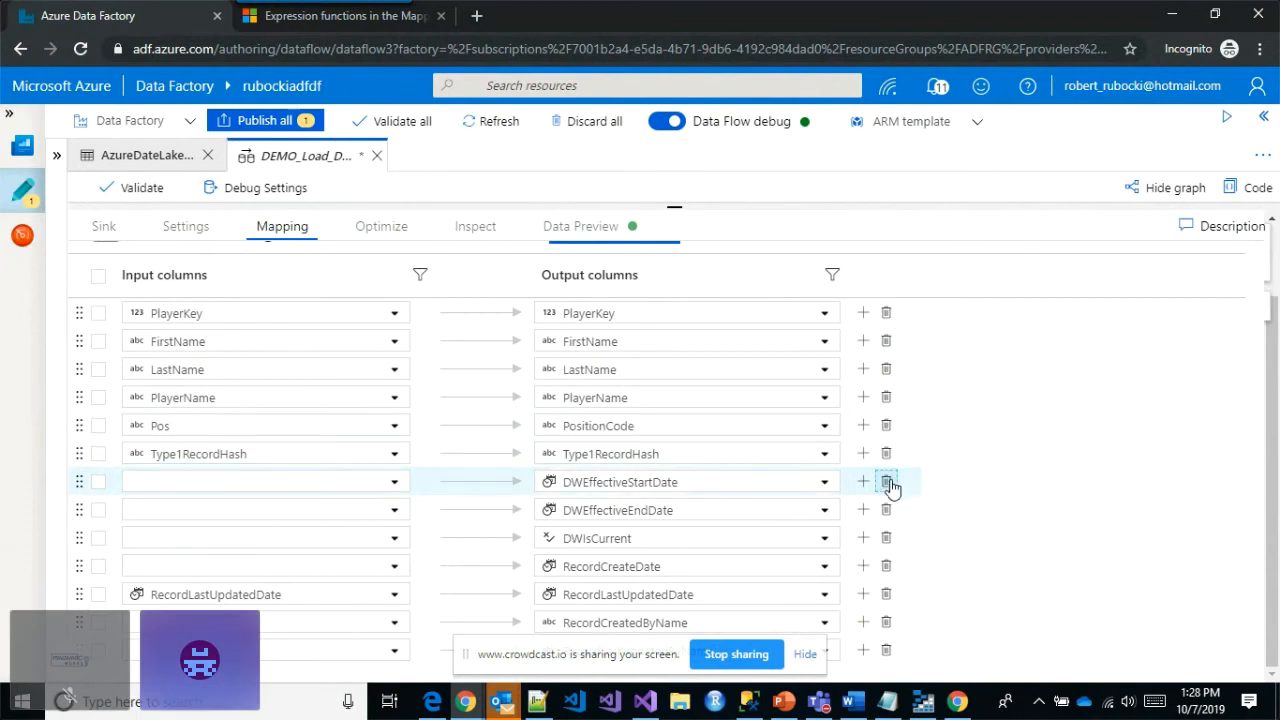
left_click(888, 483)
left_click(887, 508)
left_click(886, 539)
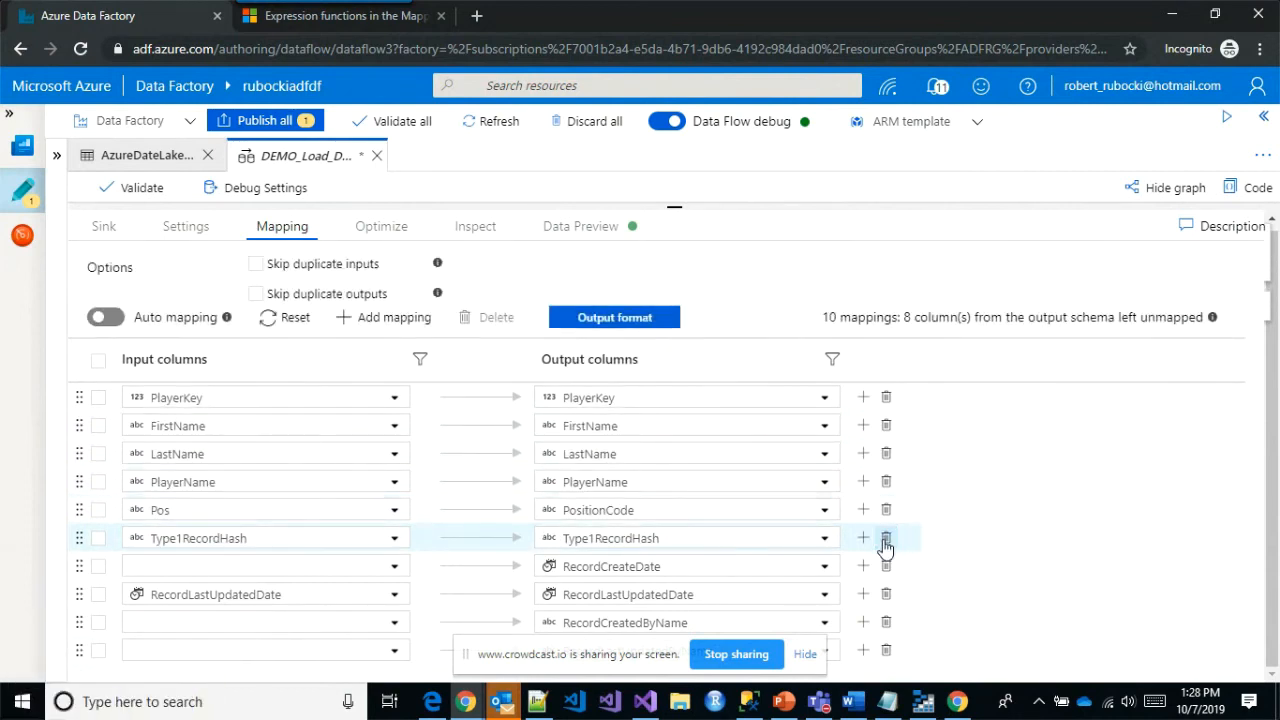
left_click(886, 571)
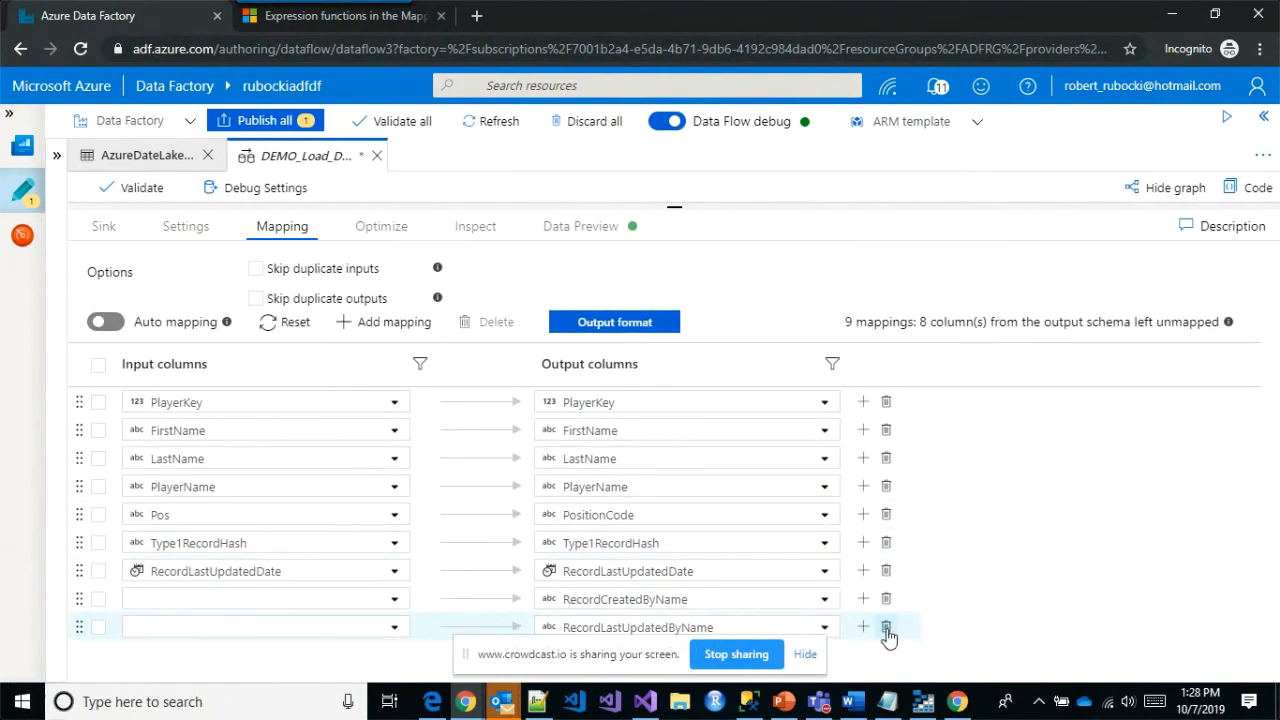
left_click(886, 627)
left_click(886, 599)
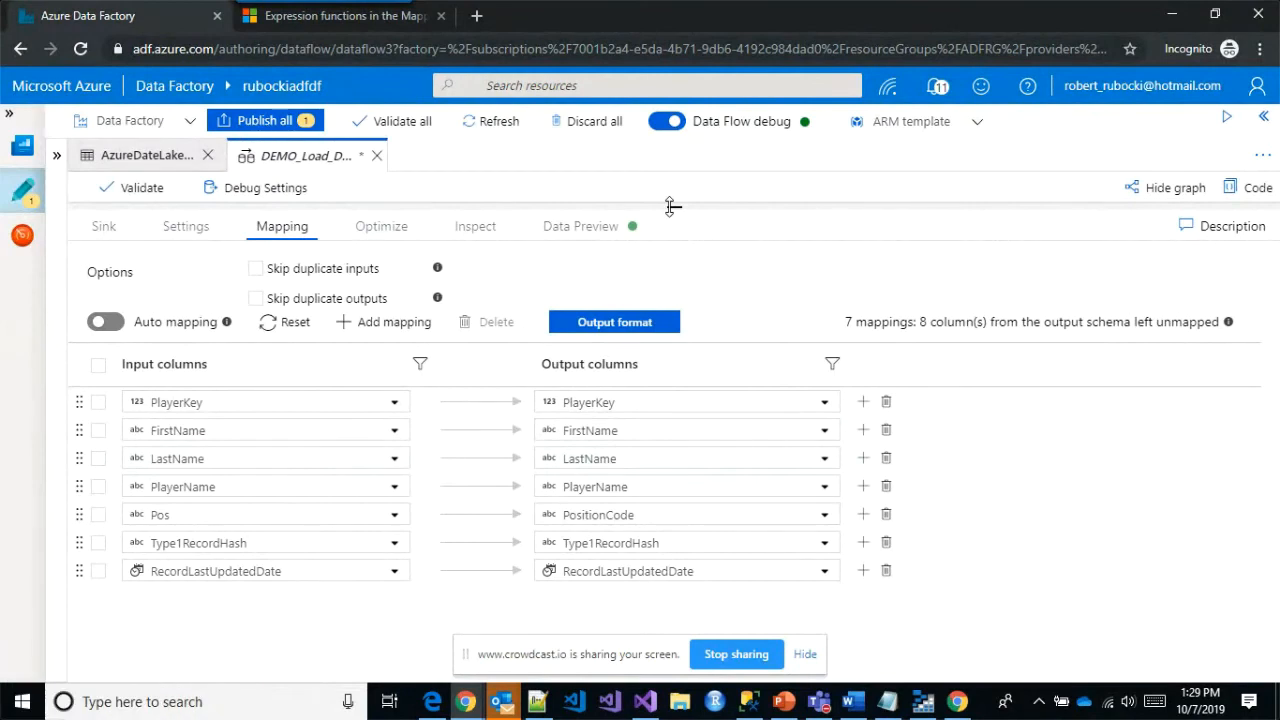
- Add a Join transformation after NewRecords and name its output stream JoinMaxKey
left_click_drag(672, 206, 651, 537)
left_click_drag(1008, 312, 1032, 492)
left_click_drag(686, 310, 808, 323)
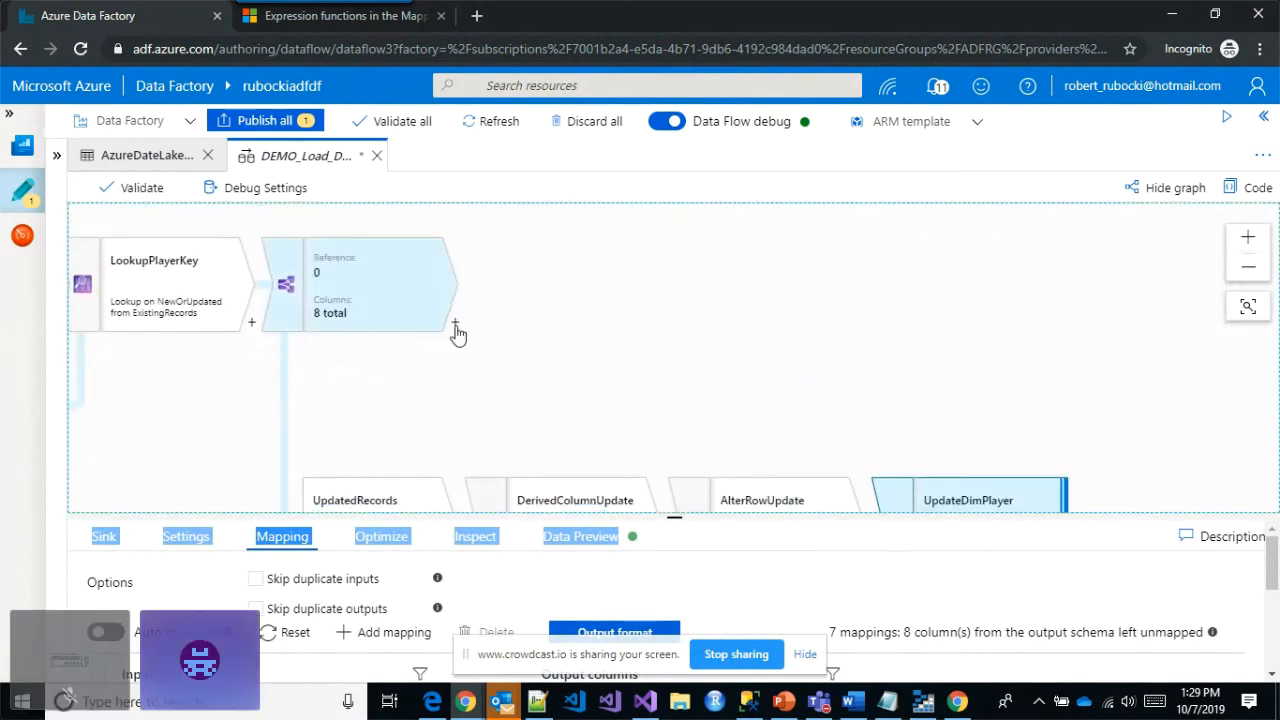
left_click(456, 326)
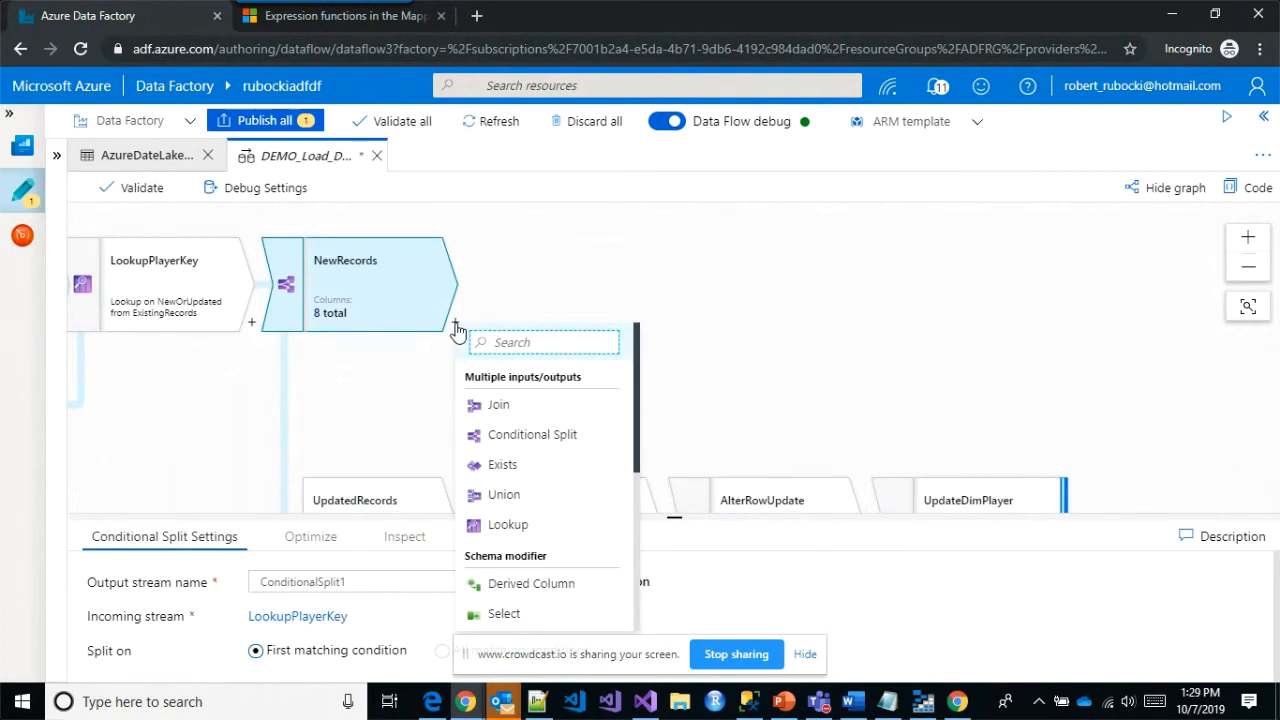
left_click(516, 417)
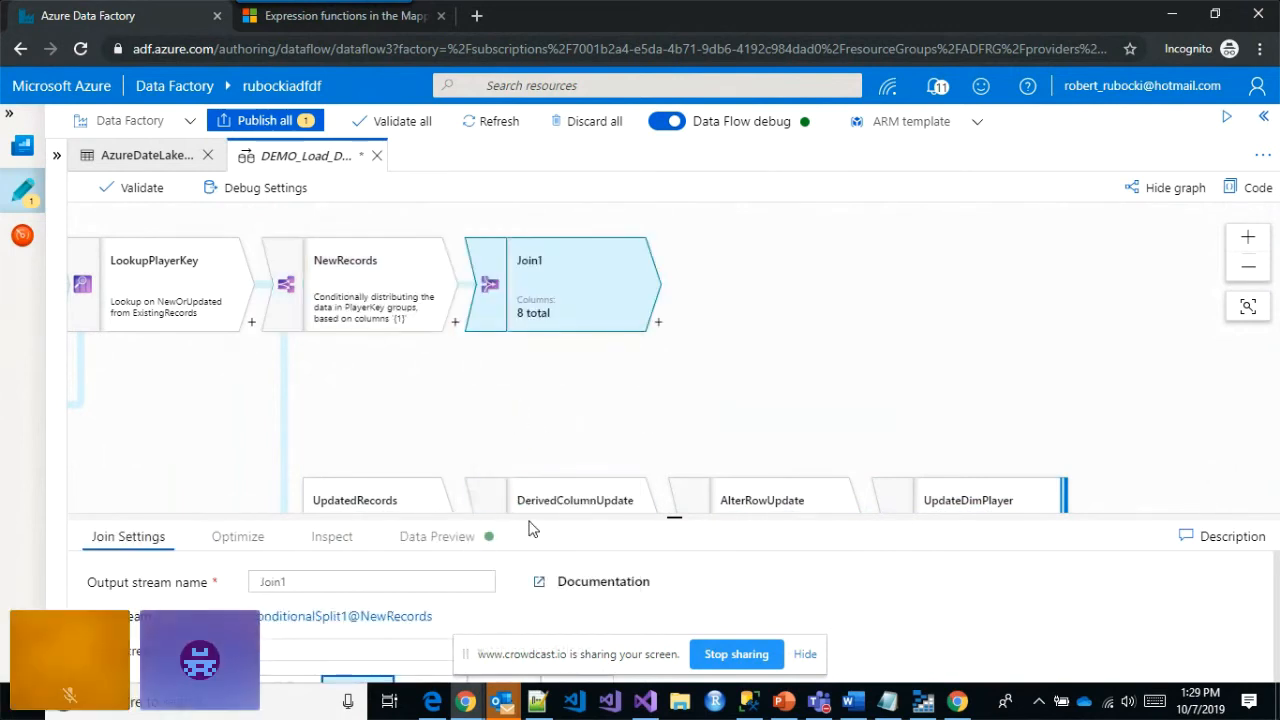
left_click_drag(658, 515, 670, 358)
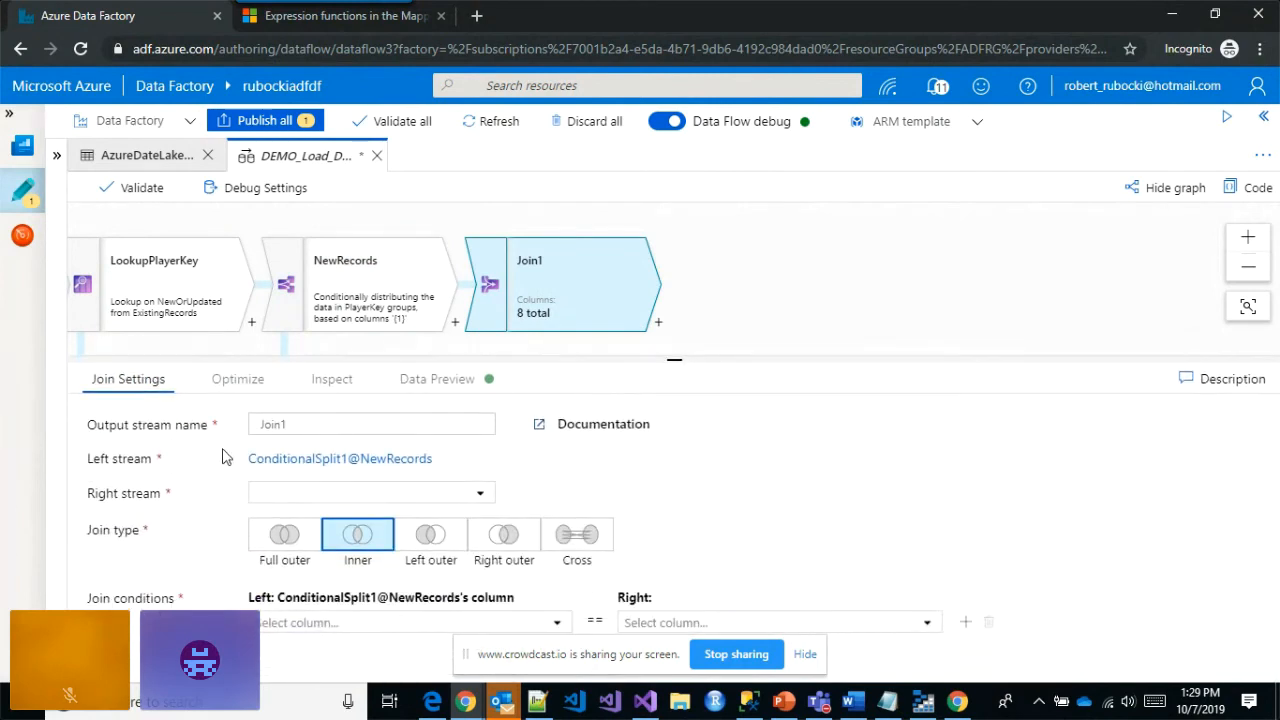
double_click(298, 422)
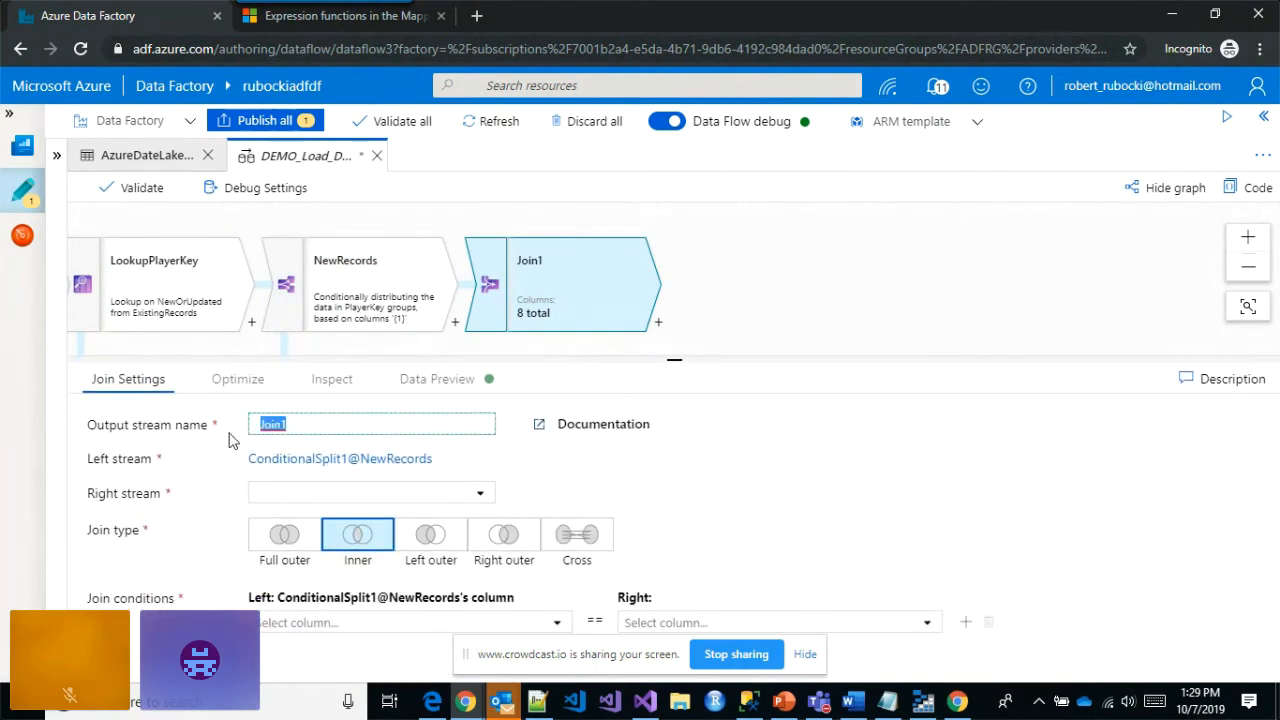
key("End")
- Set JoinMaxKey's right stream to MaxSurrogateKey and its join type to Cross
left_click(479, 503)
left_click(424, 502)
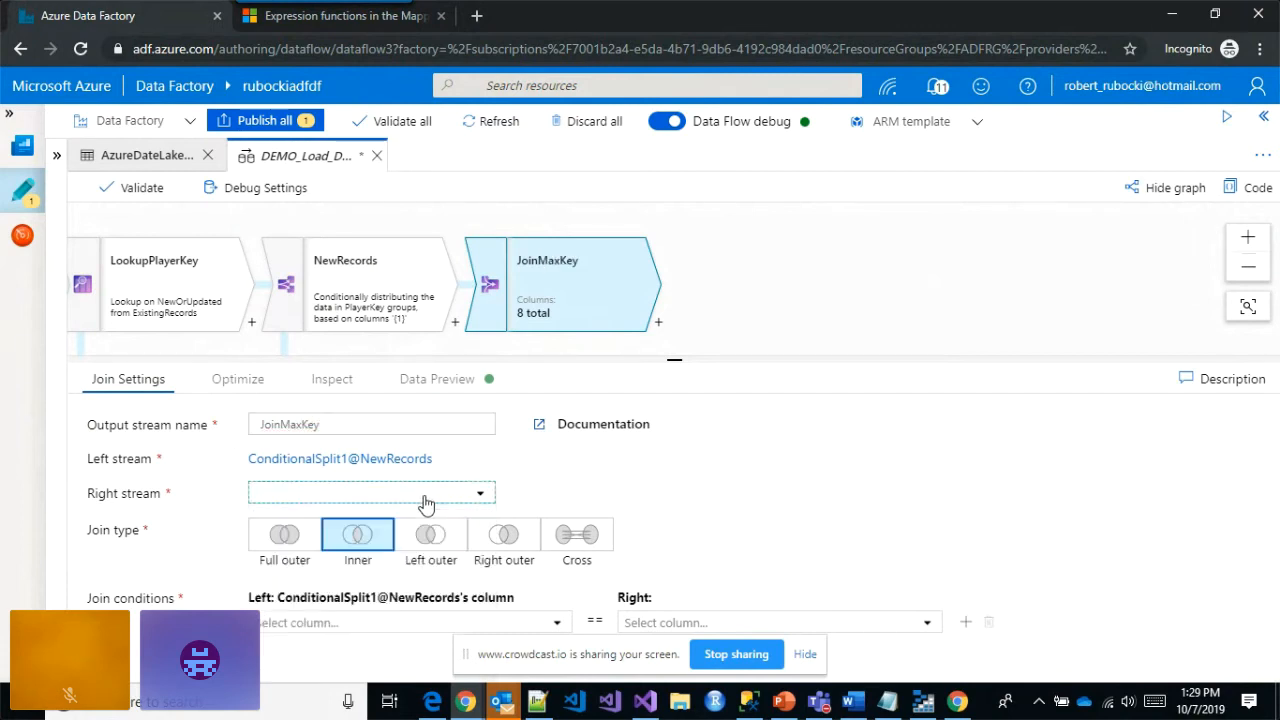
left_click(426, 495)
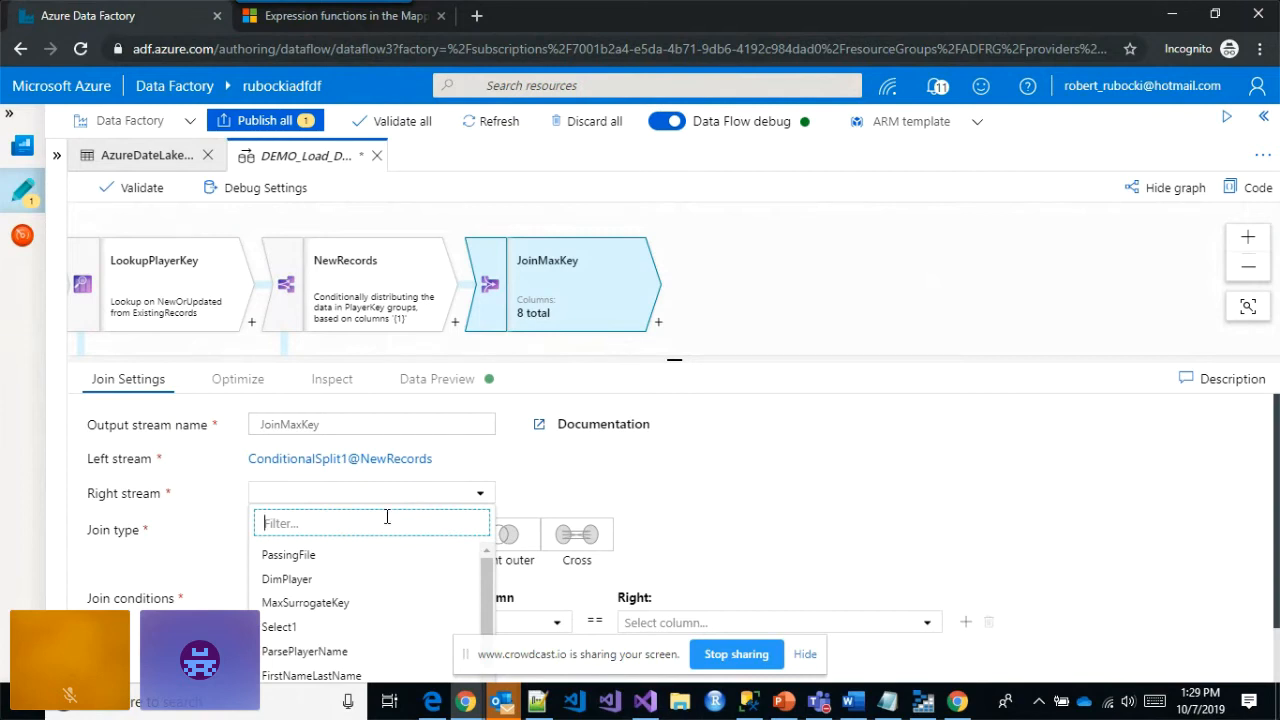
type("max")
left_click(357, 552)
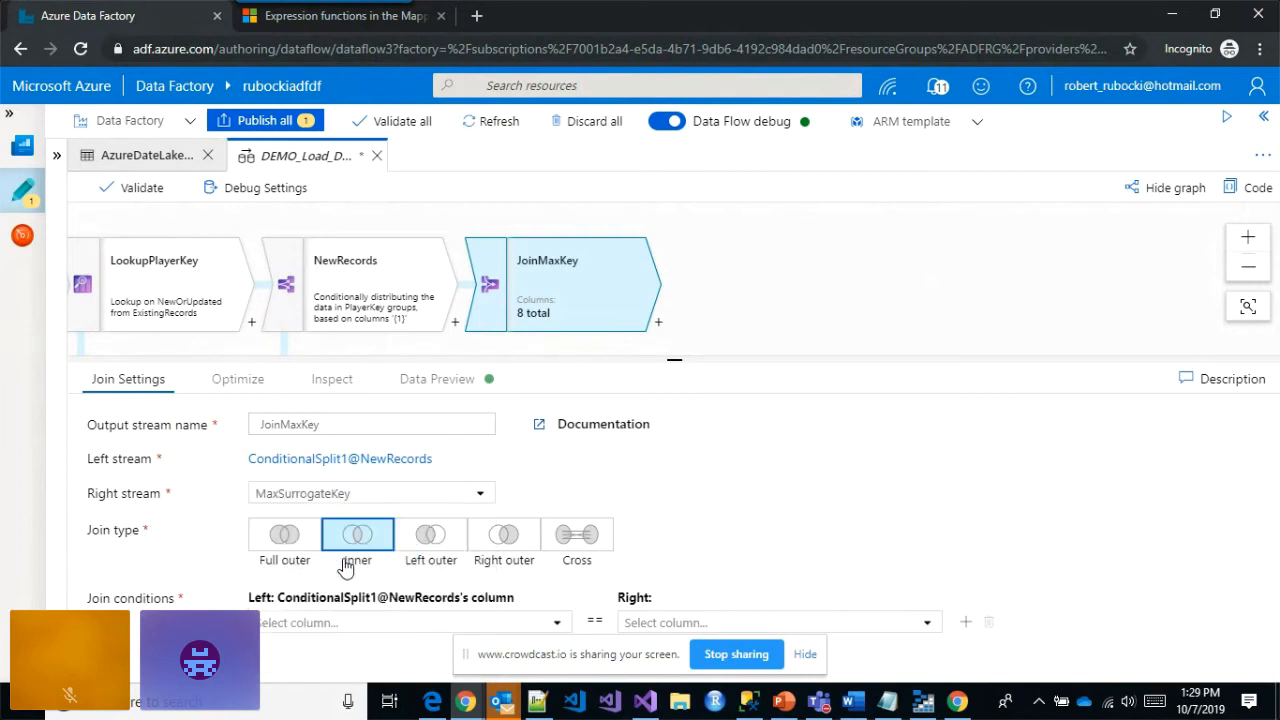
left_click(574, 545)
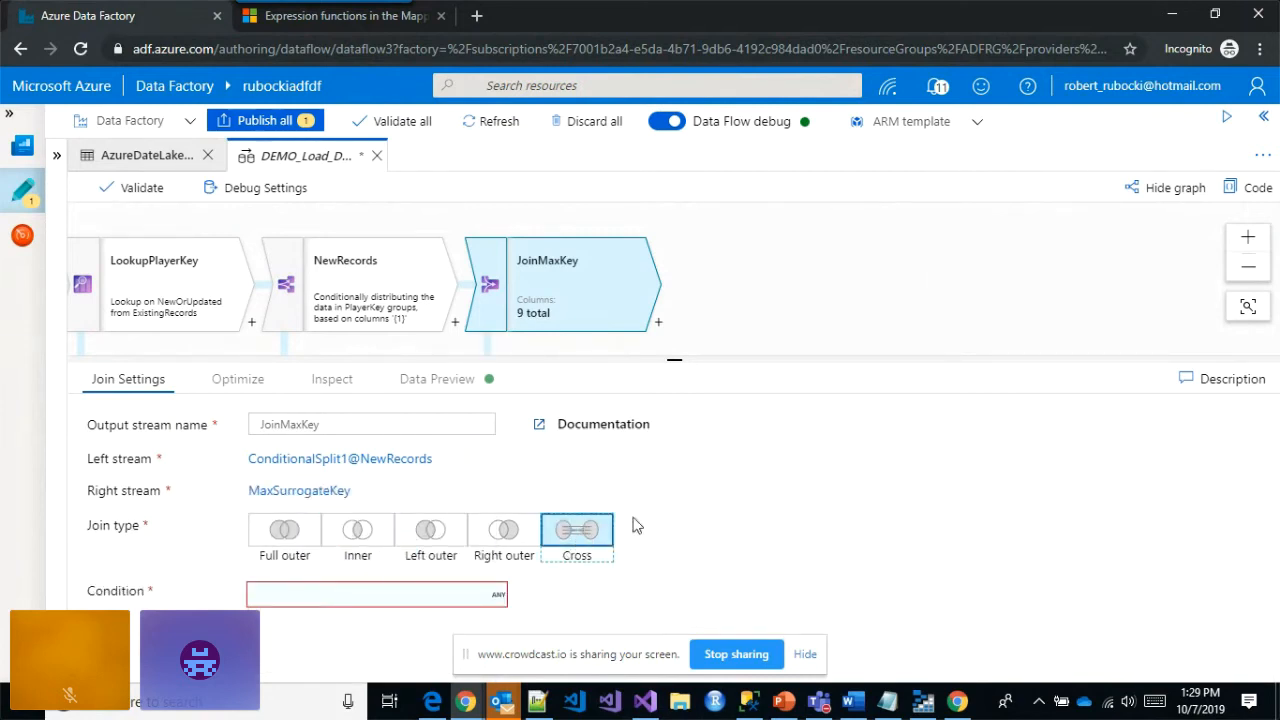
- Set the cross join condition of JoinMaxKey to the expression true()
left_click_drag(675, 358, 675, 334)
left_click(340, 570)
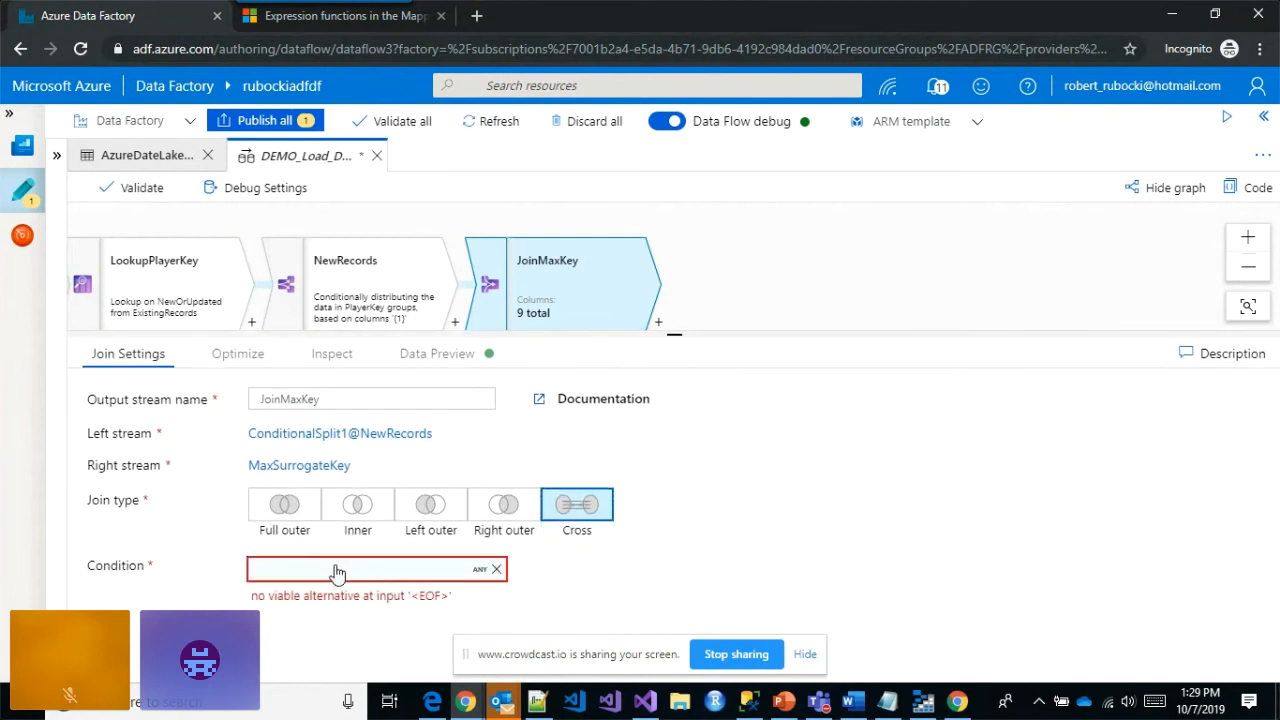
type("tr")
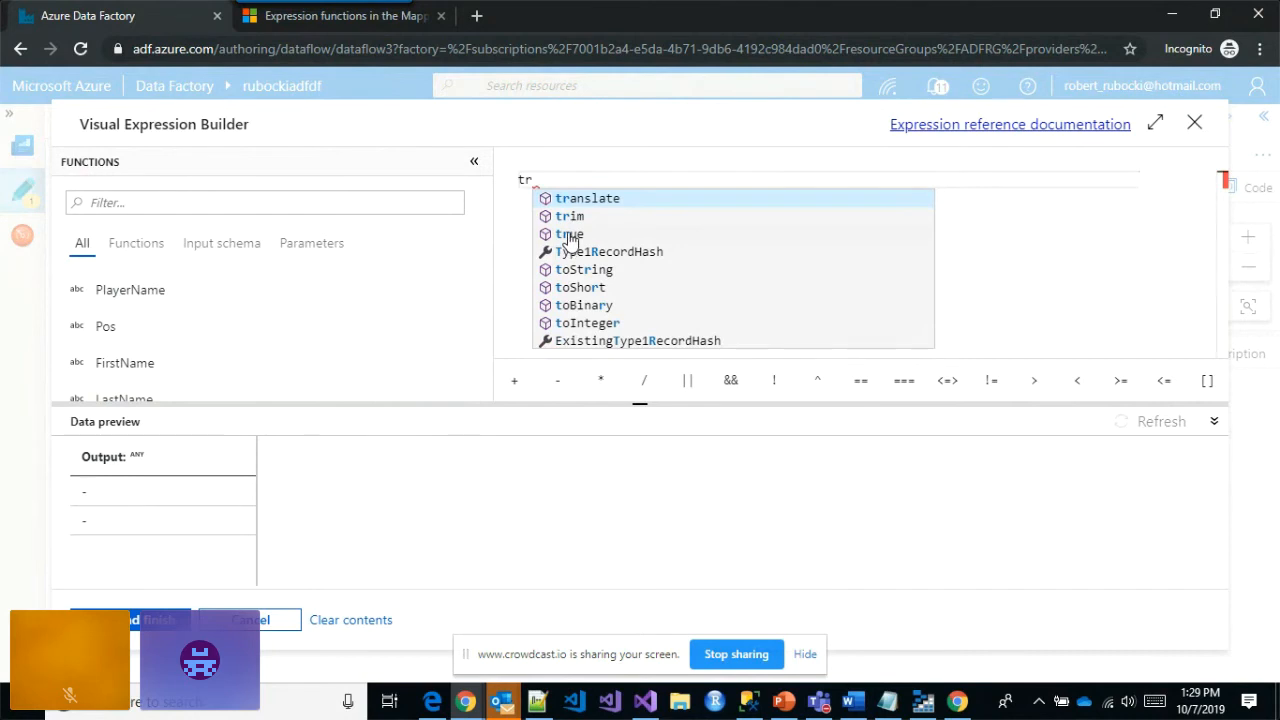
left_click(569, 234)
left_click(170, 619)
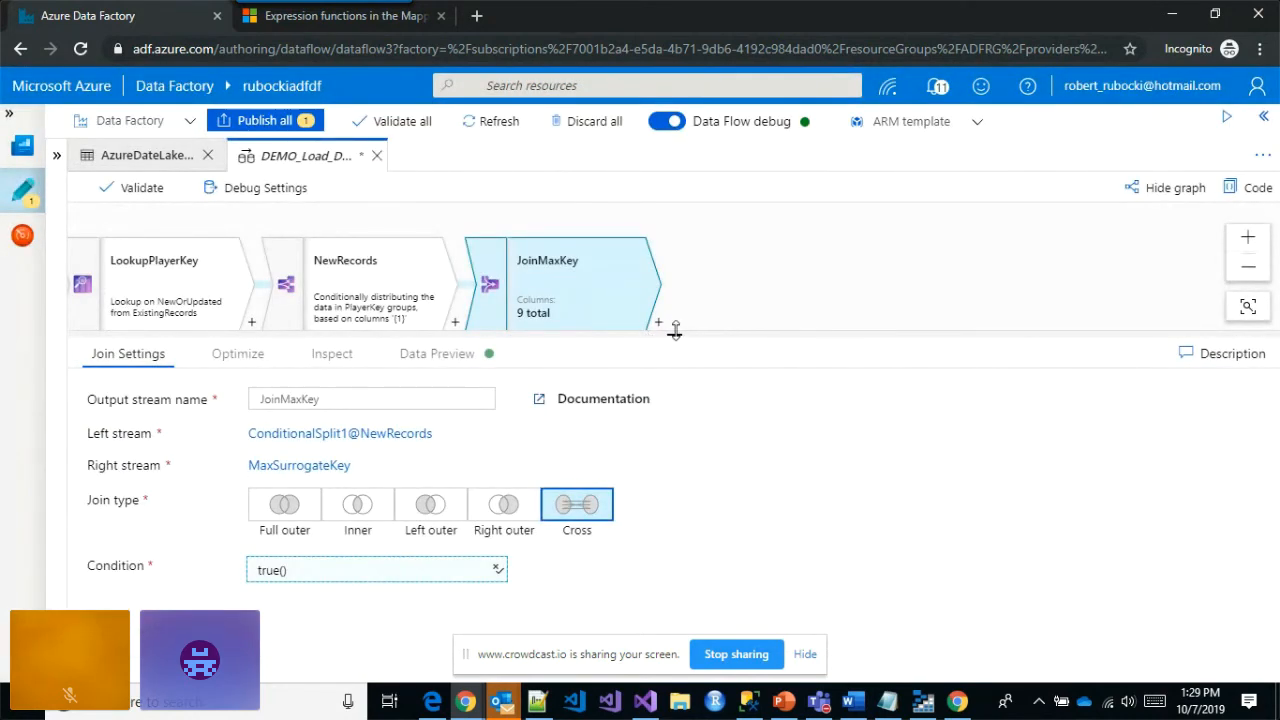
- Add a Surrogate Key transformation after JoinMaxKey and name its output stream SurrogateKey
left_click_drag(675, 333, 675, 383)
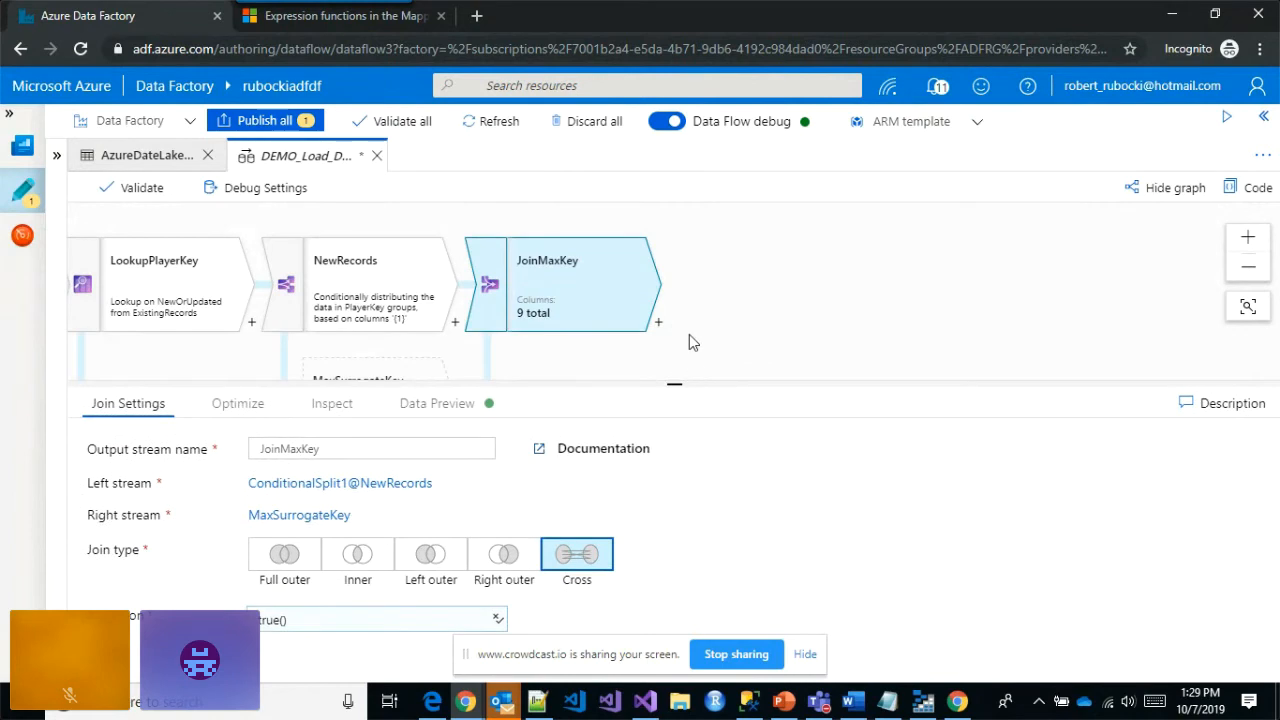
left_click(658, 322)
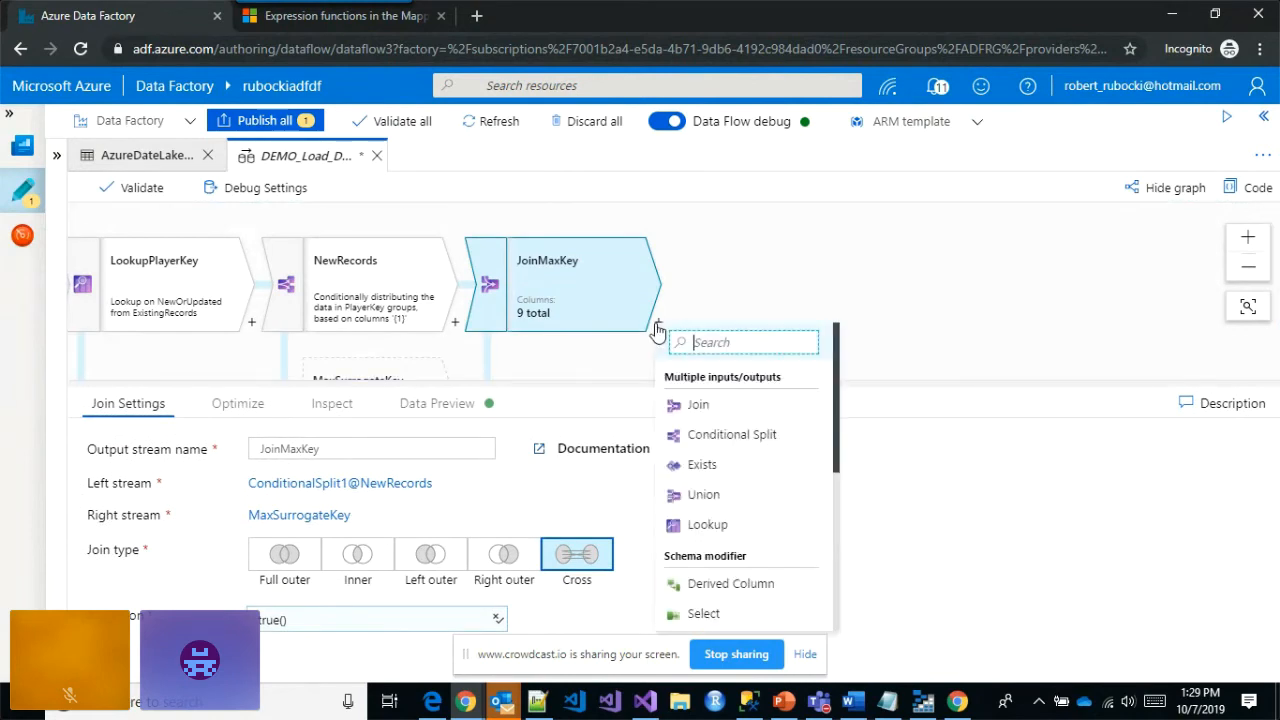
scroll(793, 497, "down", 4)
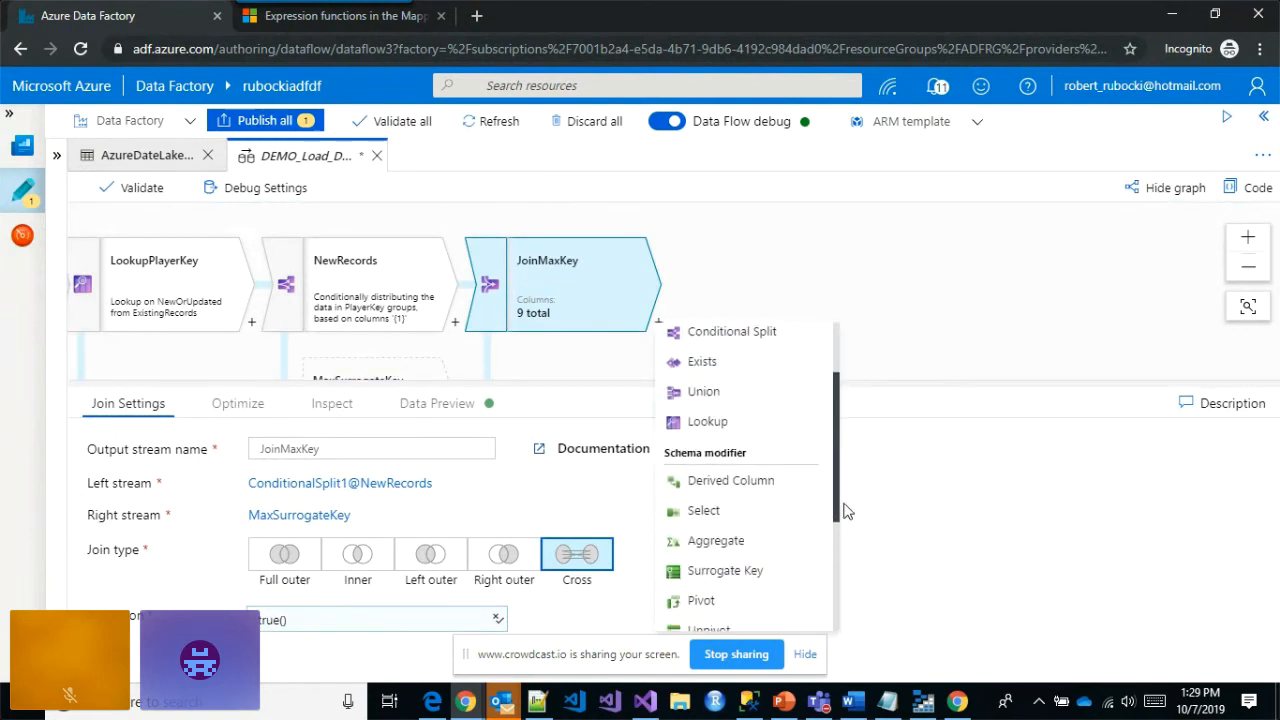
left_click(752, 511)
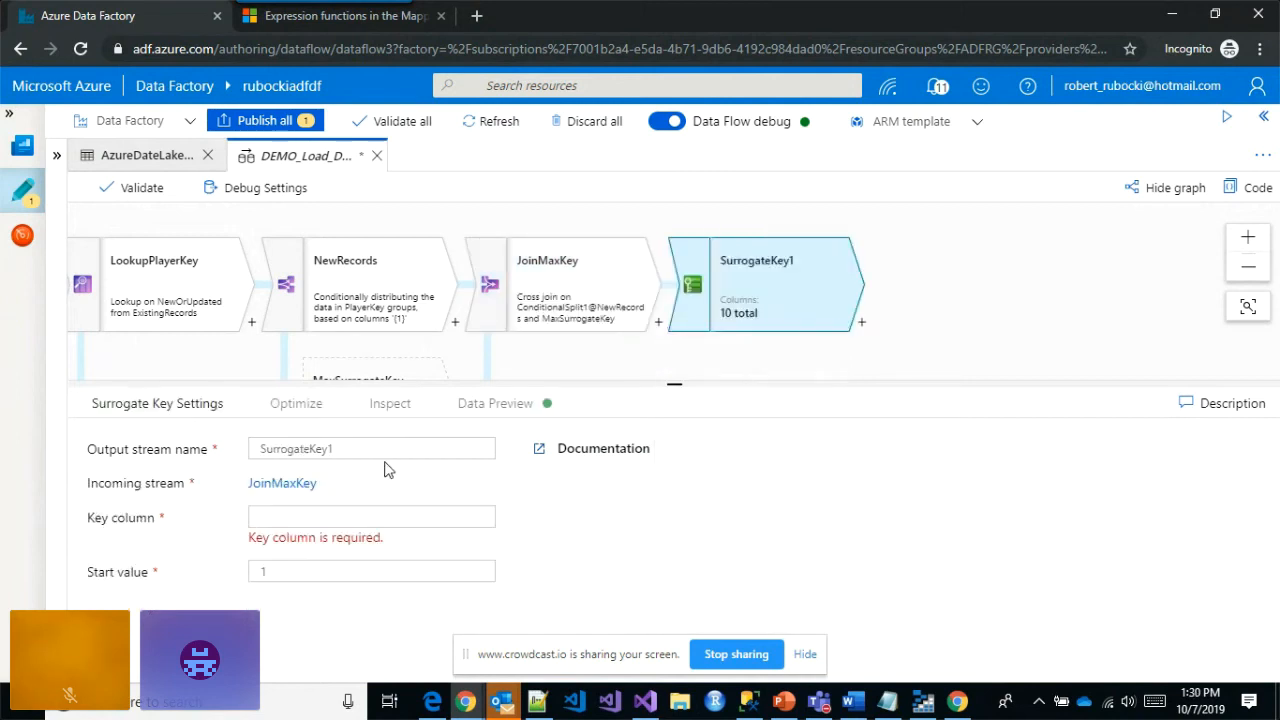
left_click(358, 448)
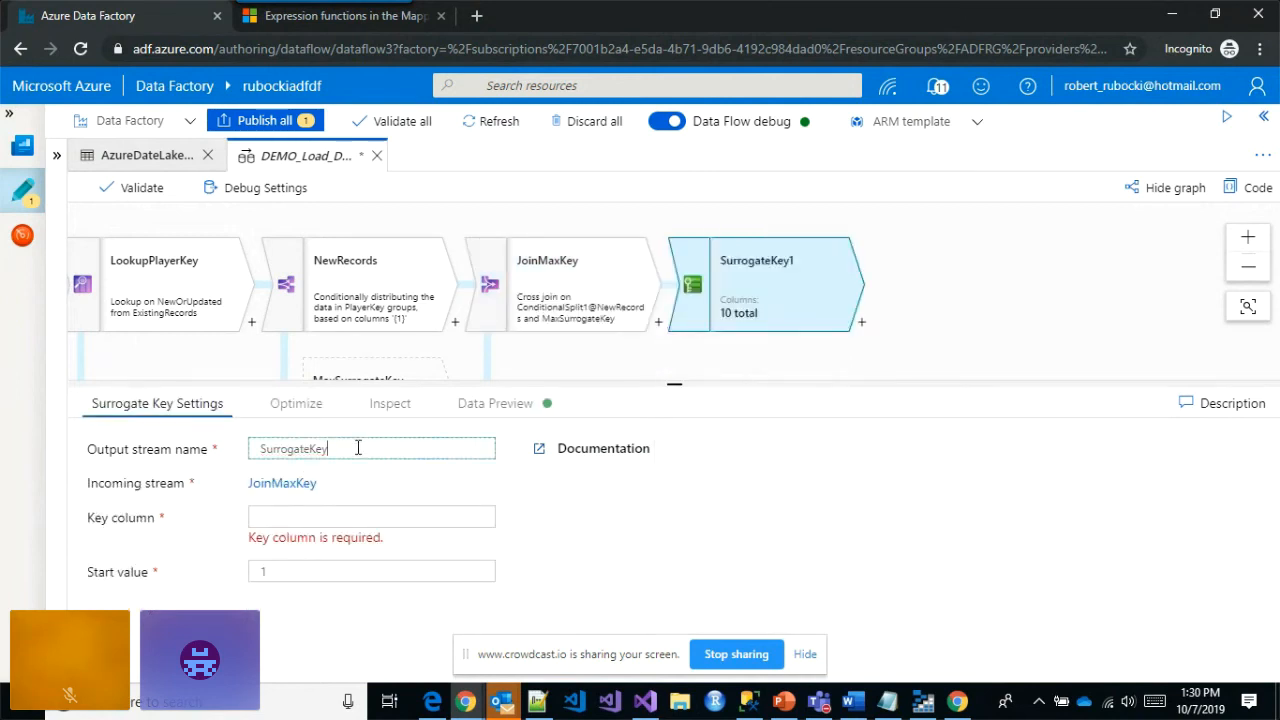
- Name the key column of the SurrogateKey transformation NewPlayerKey, leaving the start value at 1
left_click(360, 521)
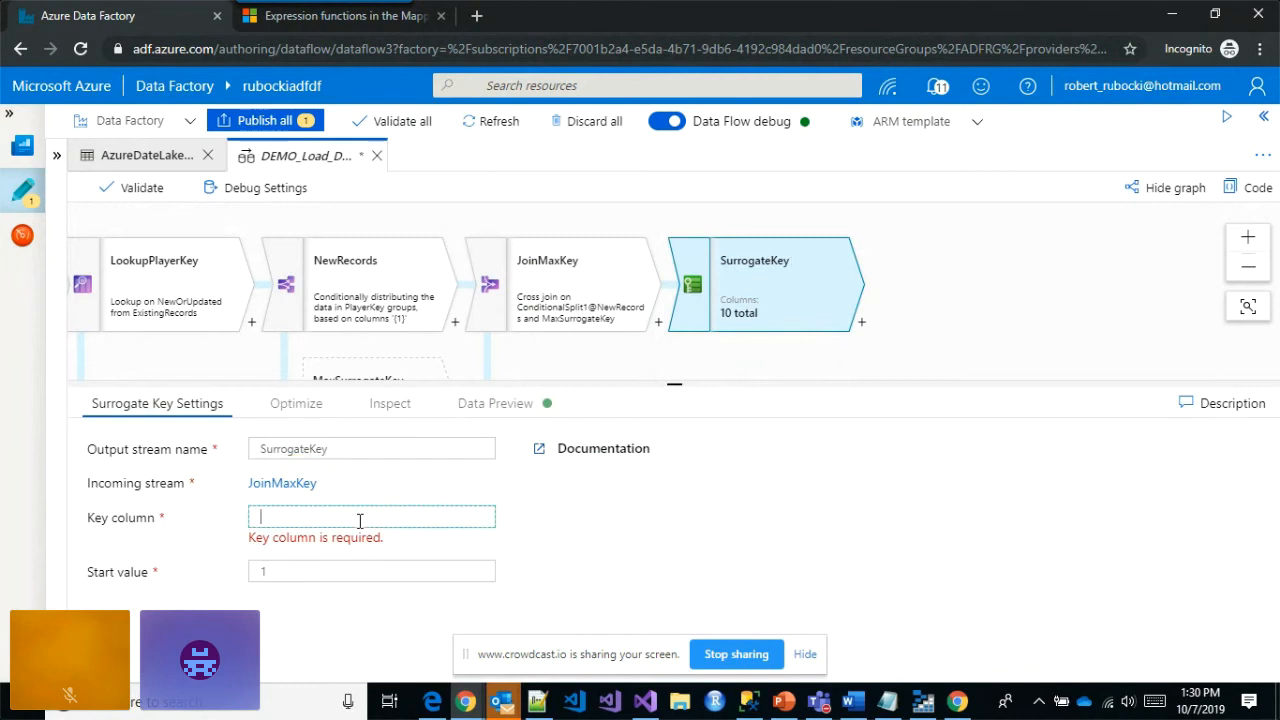
type("NewPlayerKey")
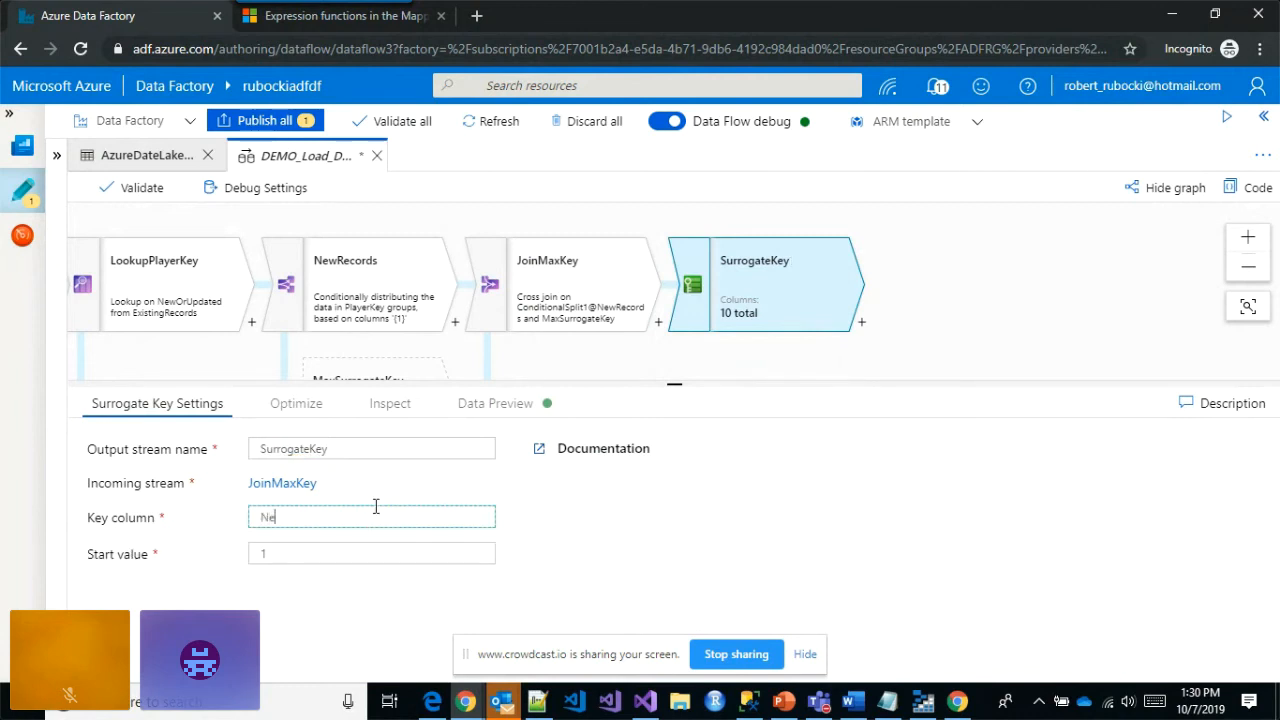
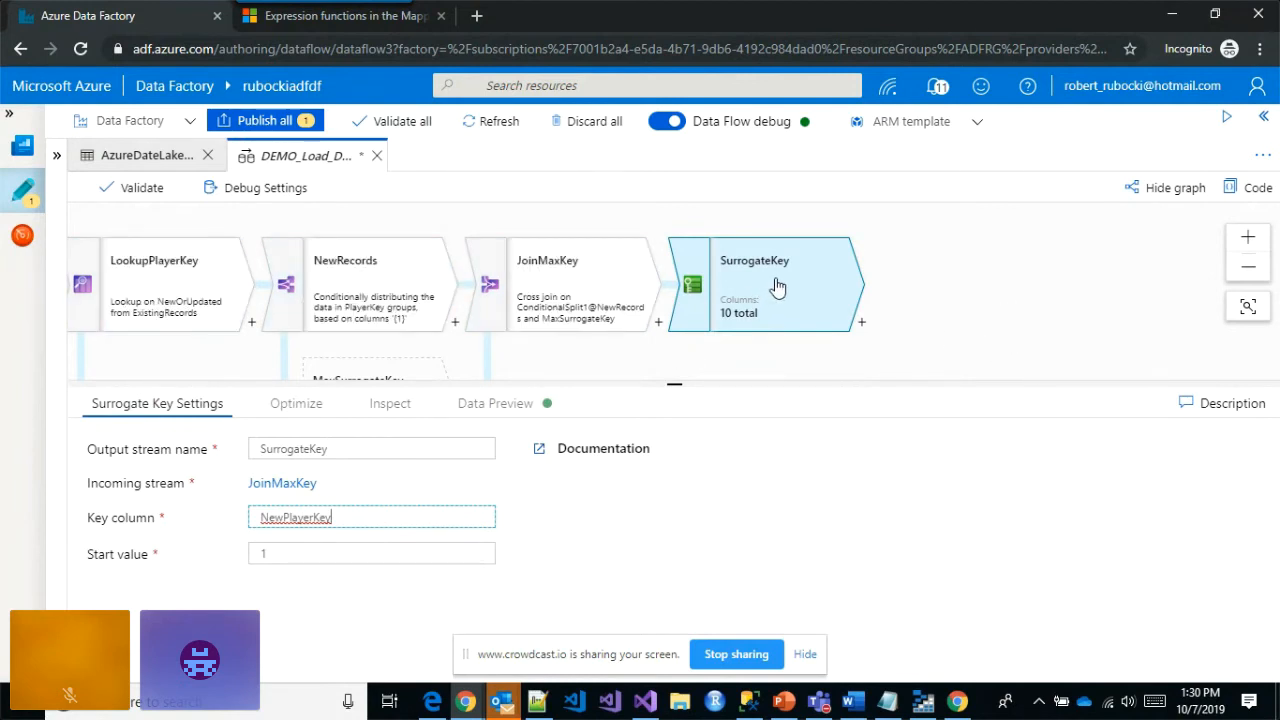
left_click_drag(358, 527, 230, 527)
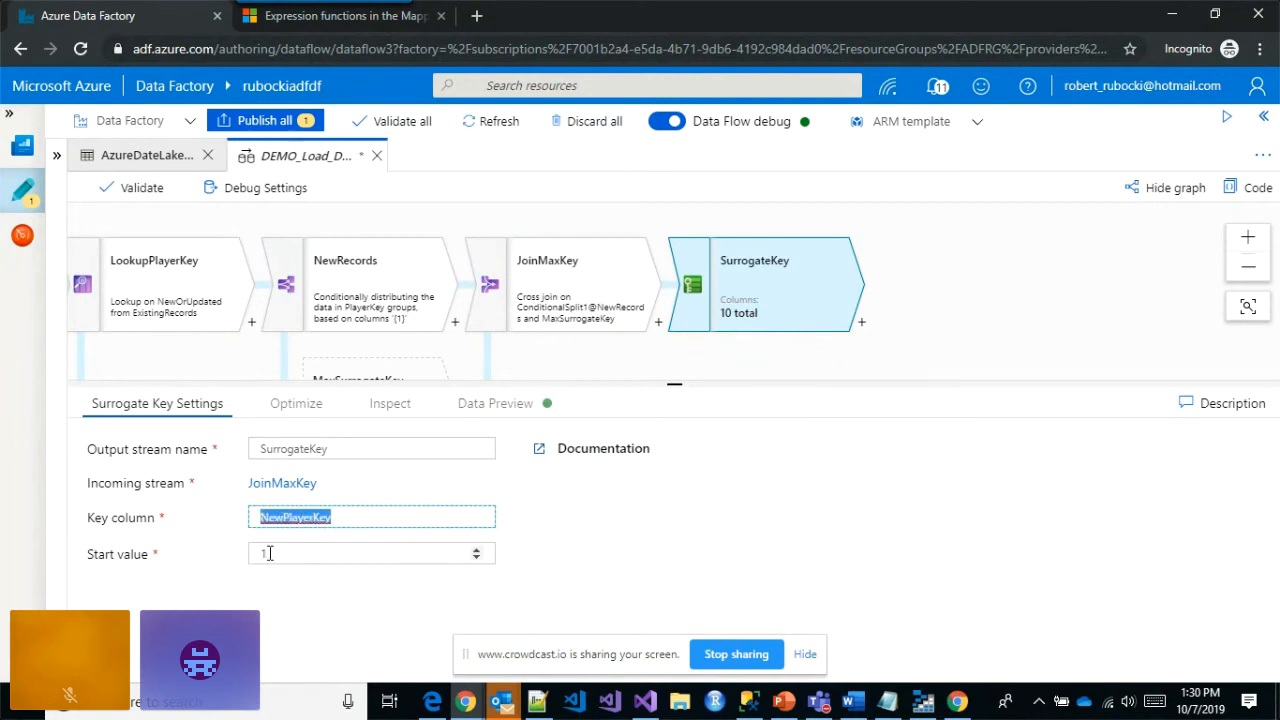
left_click(937, 314)
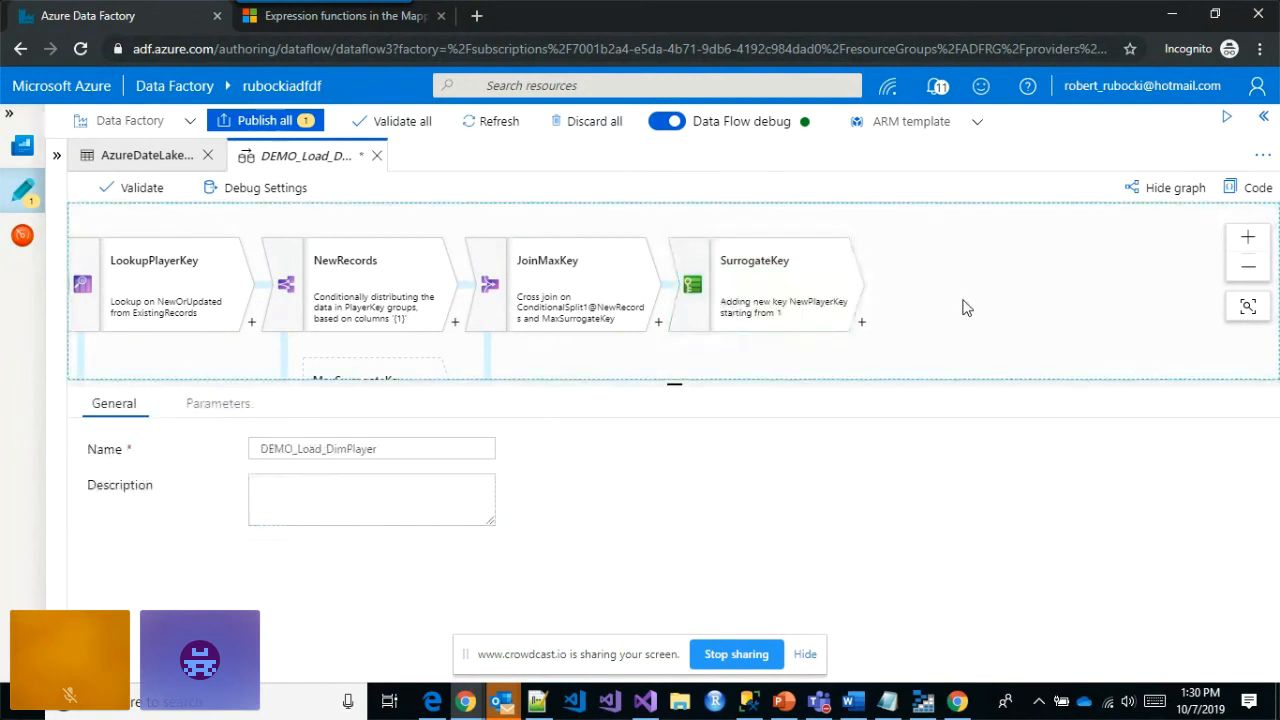
- Add a Derived Column transformation after SurrogateKey and name its output stream DerivedColumnInsert
left_click_drag(963, 306, 737, 269)
left_click(619, 296)
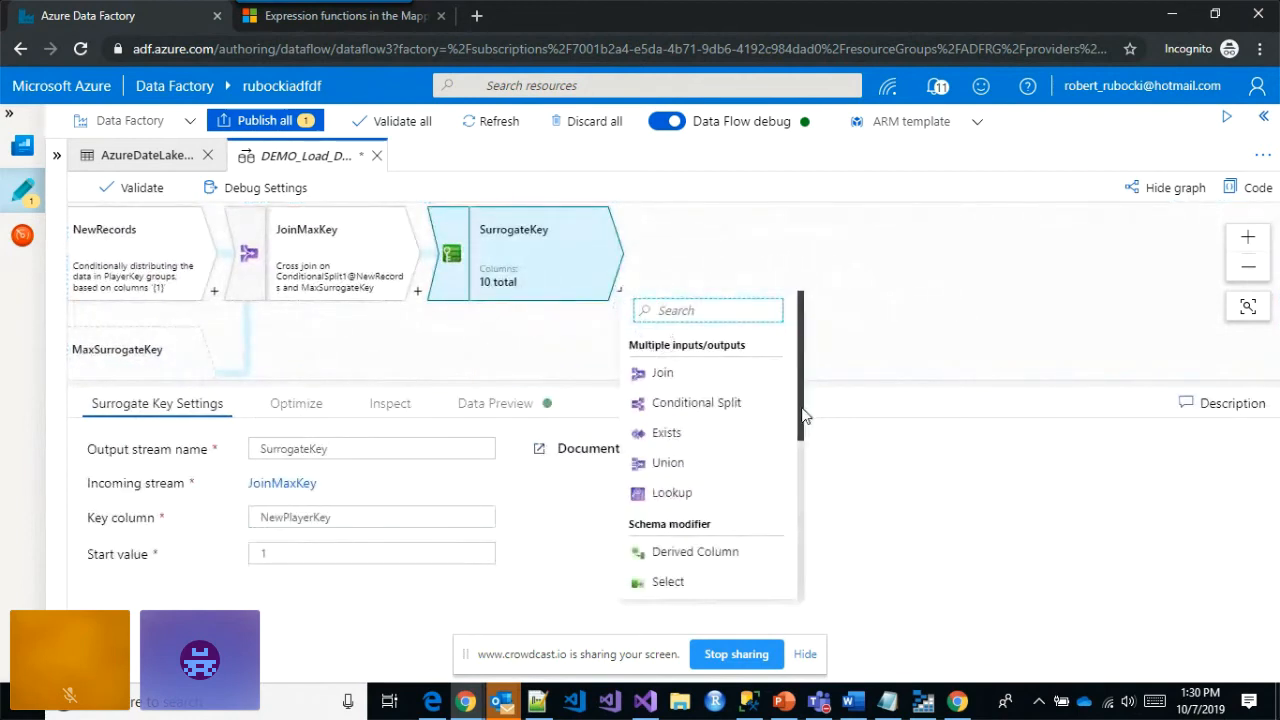
left_click_drag(803, 423, 803, 474)
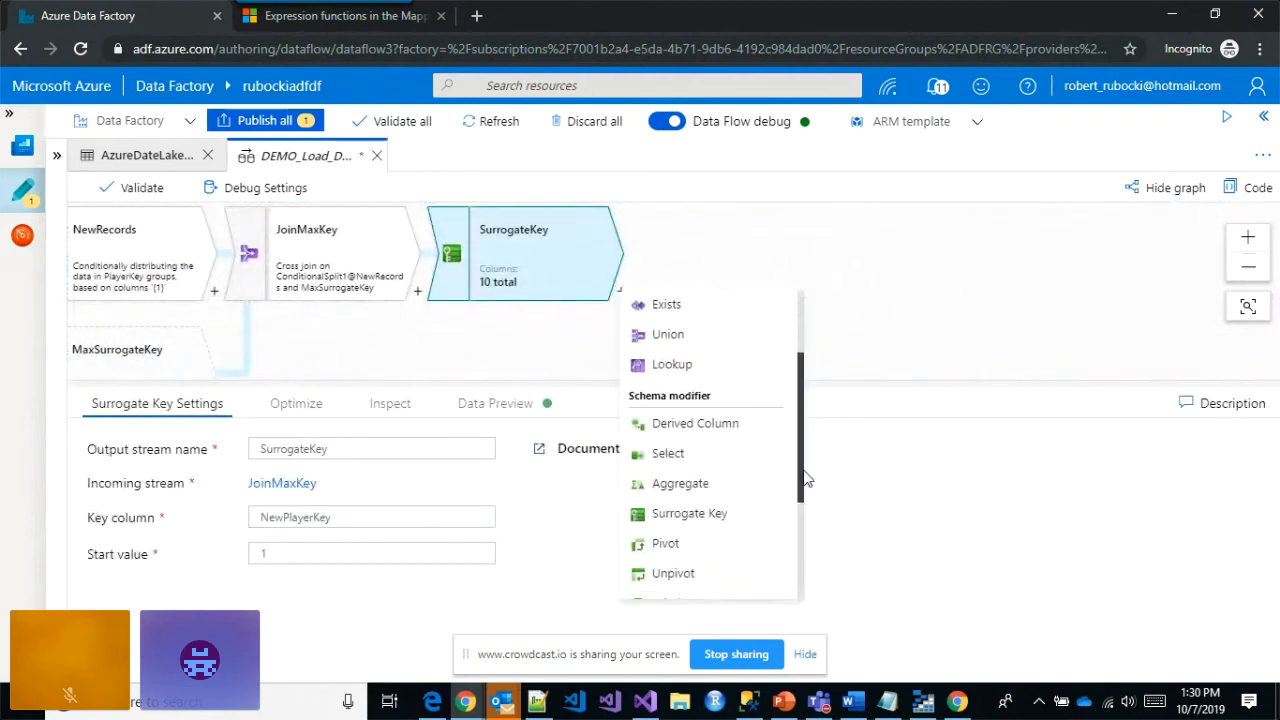
left_click(729, 431)
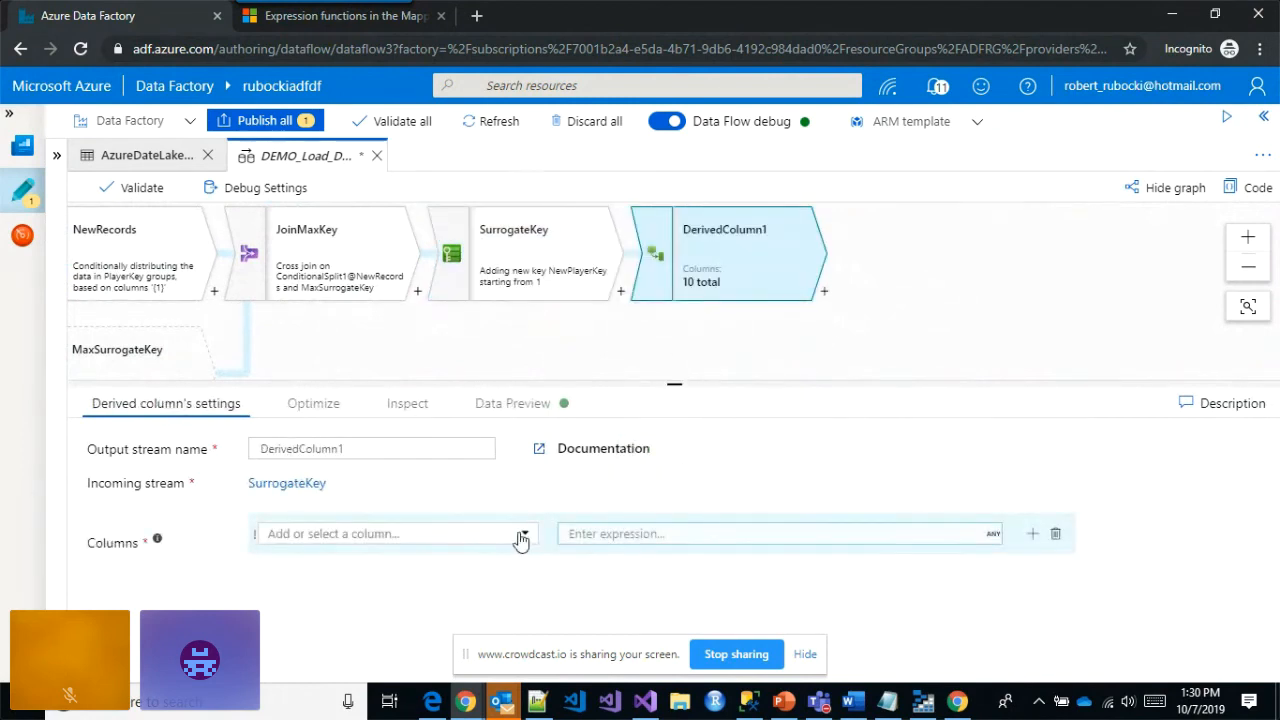
double_click(429, 440)
key("End")
key("BackSpace")
type("Insert")
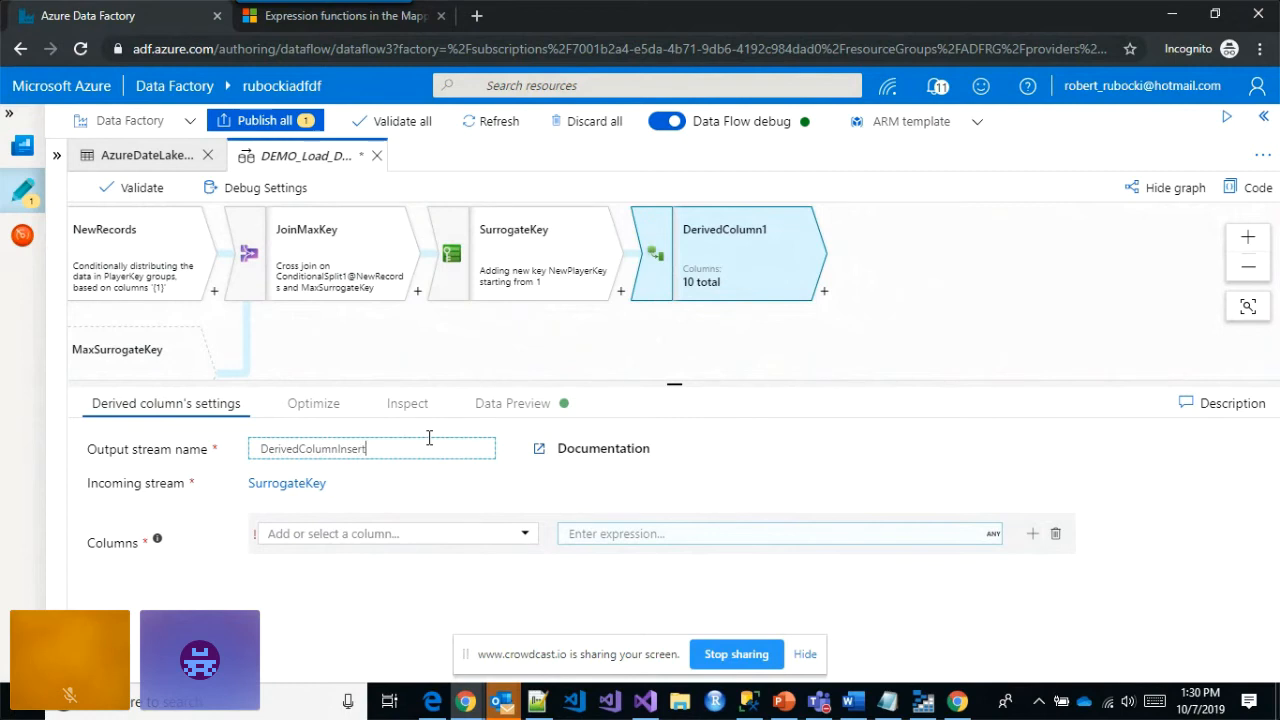
- Choose NewPlayerKey as the first column to derive in DerivedColumnInsert
left_click(526, 543)
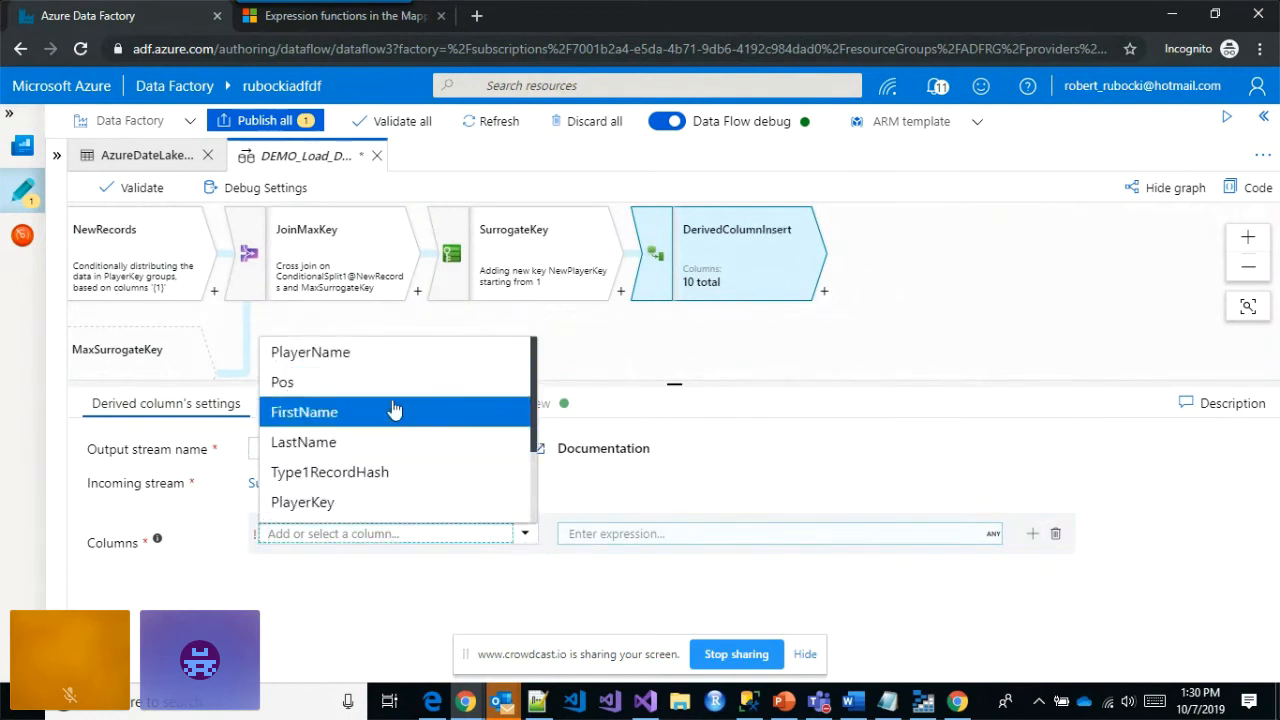
scroll(397, 412, "down", 2)
left_click(342, 508)
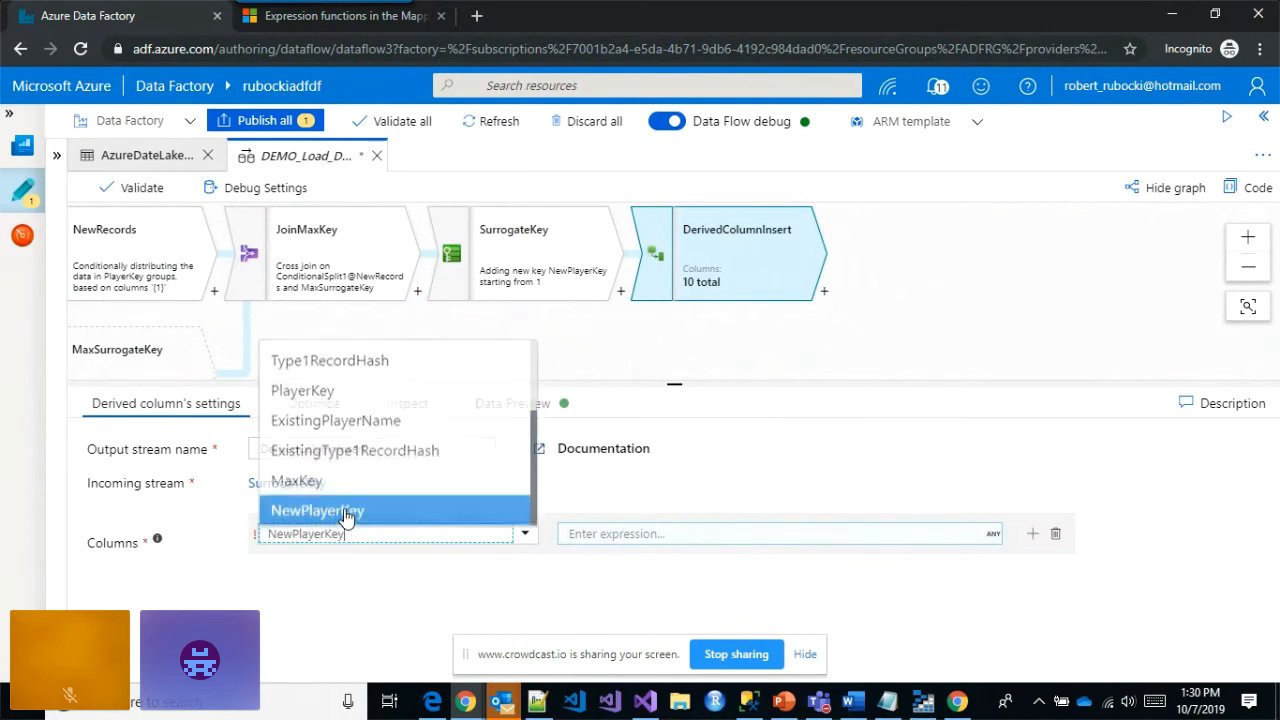
- Set the expression for the derived NewPlayerKey column to NewPlayerKey + MaxKey and save it
left_click(609, 544)
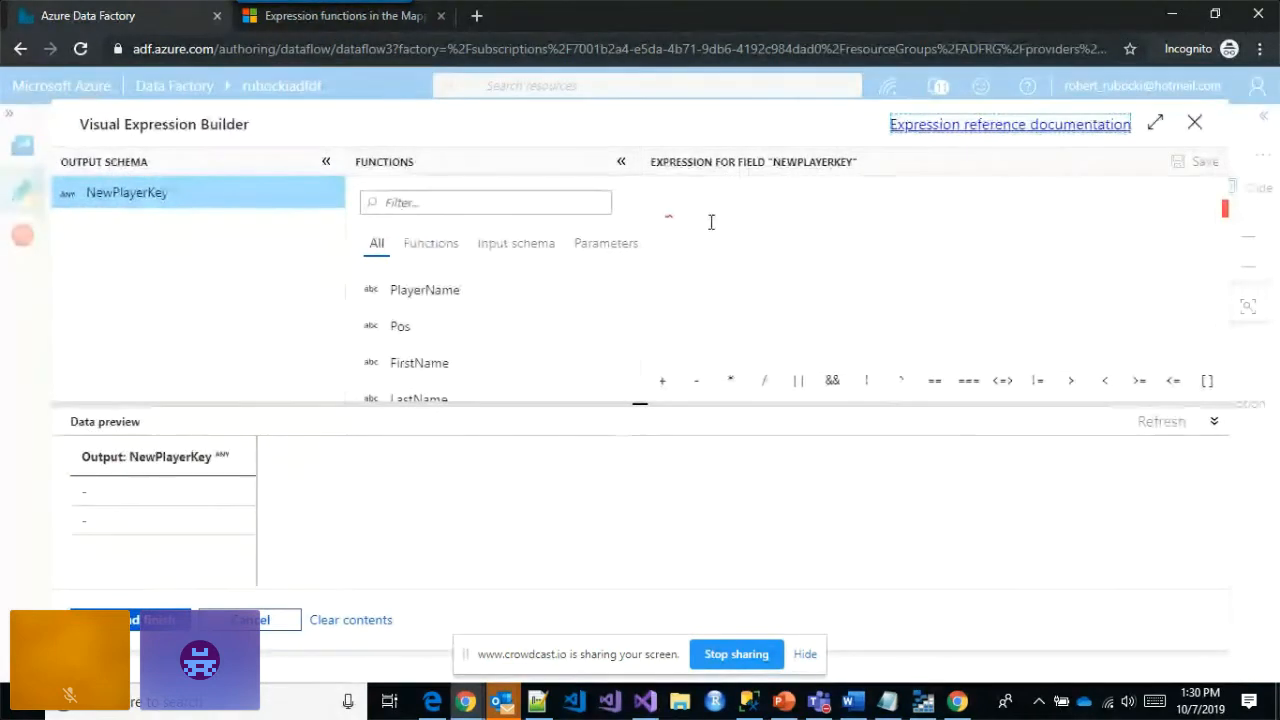
left_click(712, 215)
type("NewP")
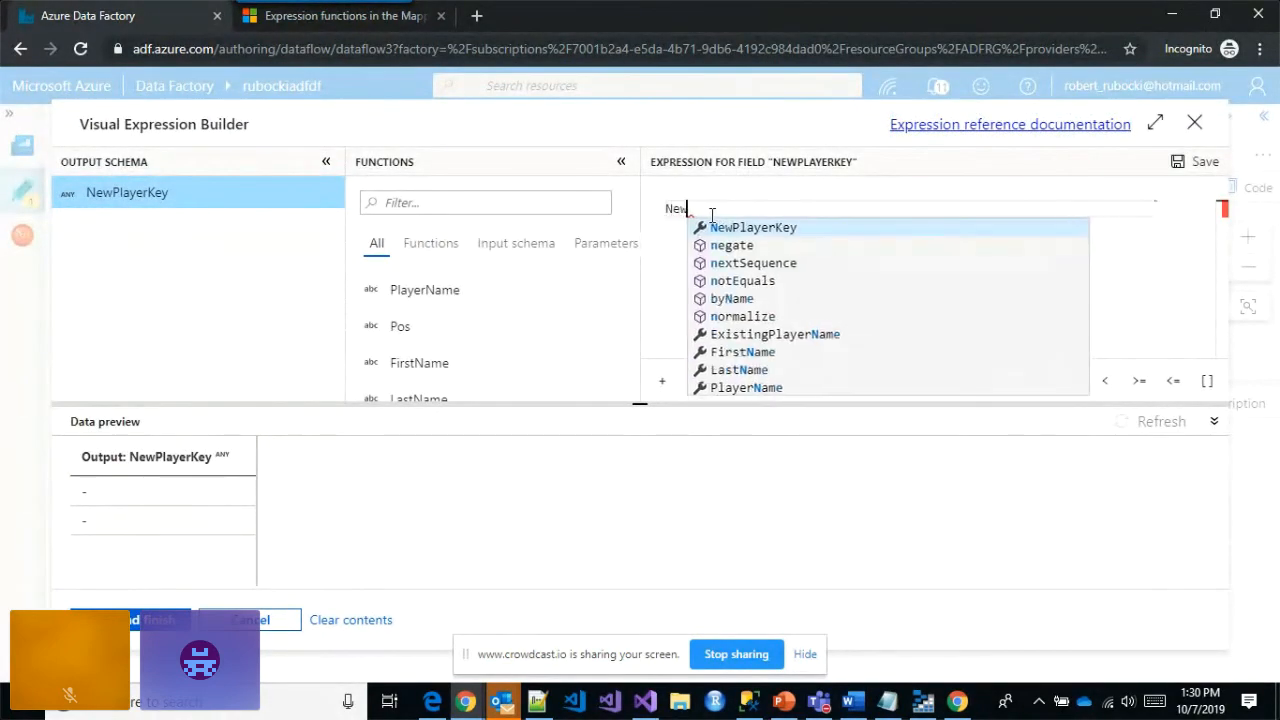
key("Return")
type("+ M")
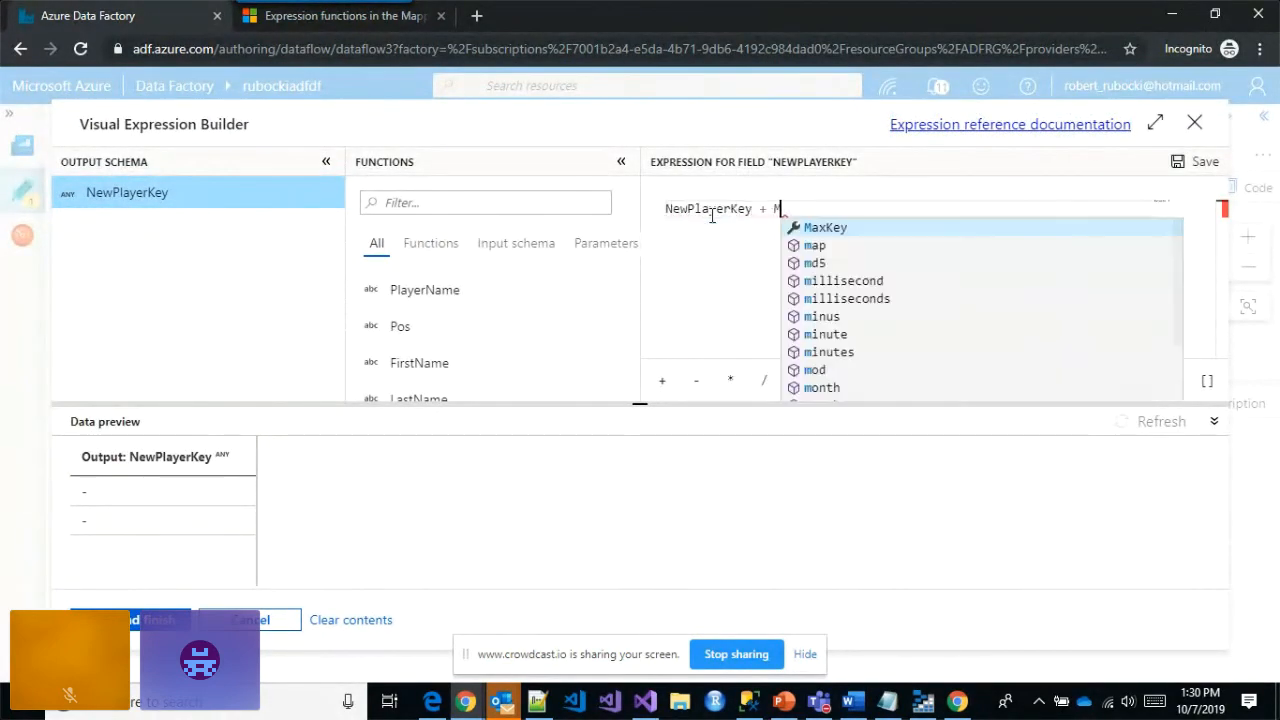
left_click(832, 228)
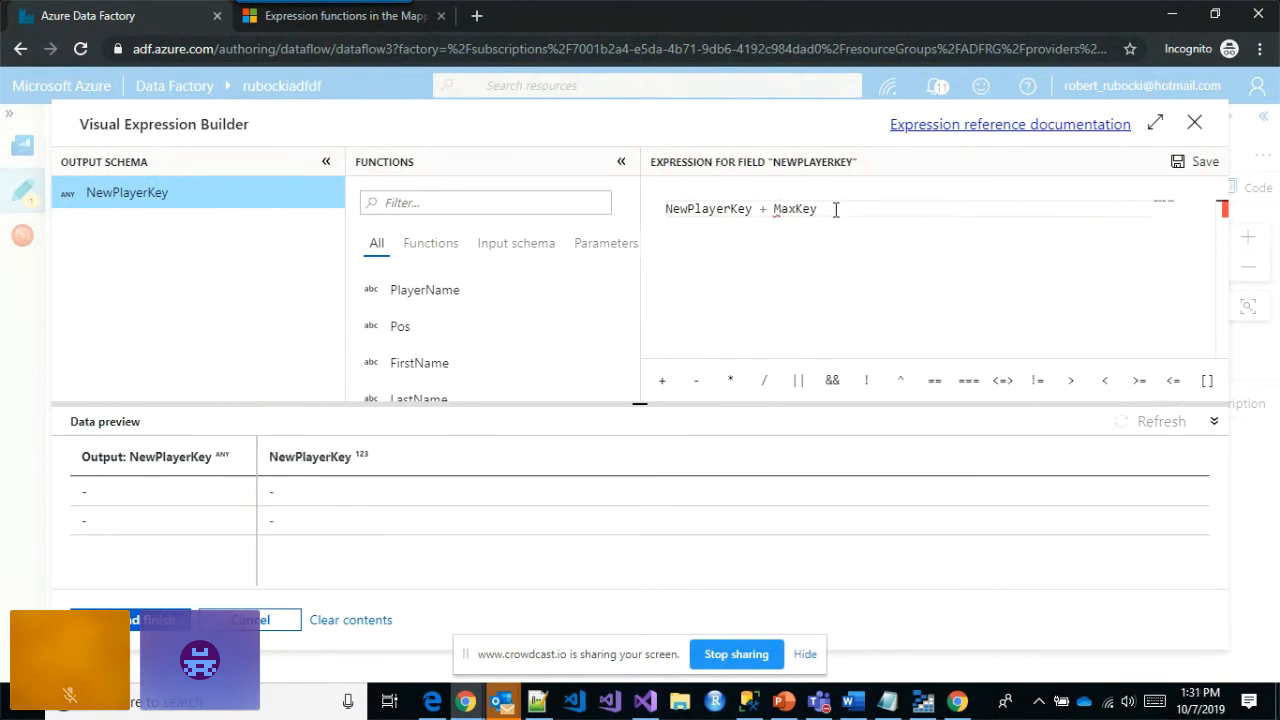
left_click_drag(668, 207, 830, 208)
left_click(830, 208)
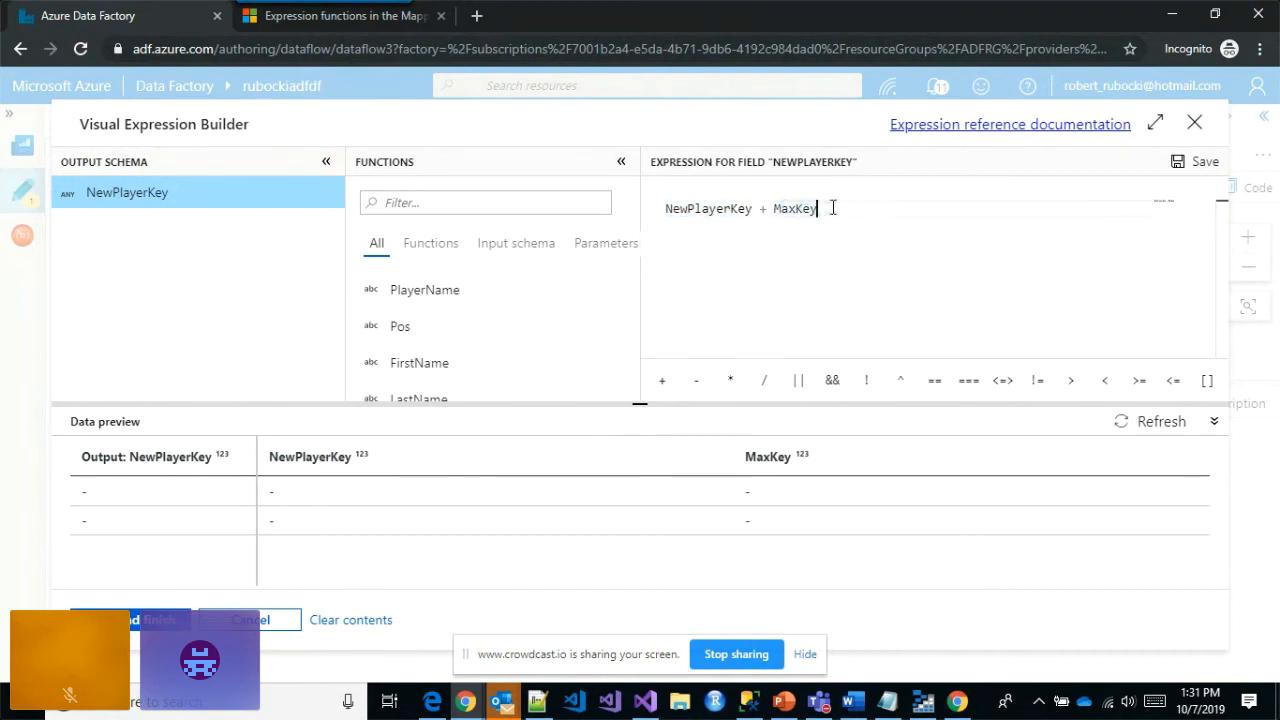
left_click_drag(666, 208, 751, 212)
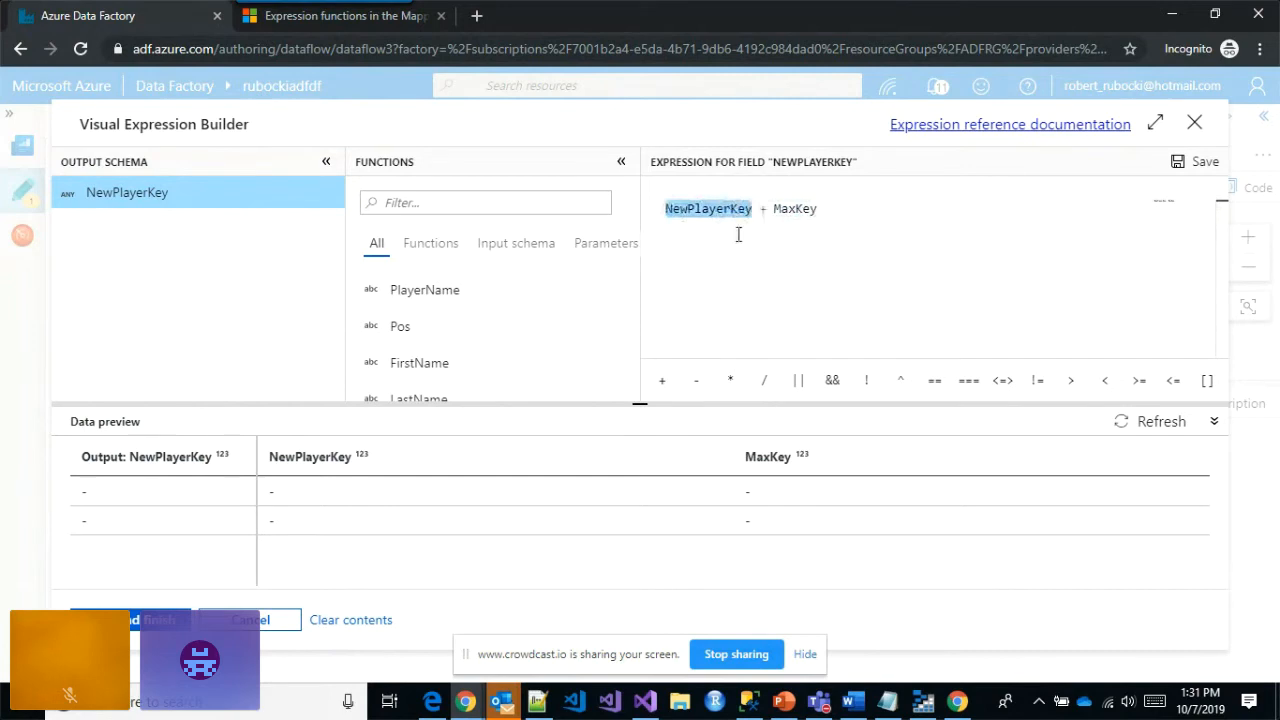
left_click(650, 243)
left_click(131, 626)
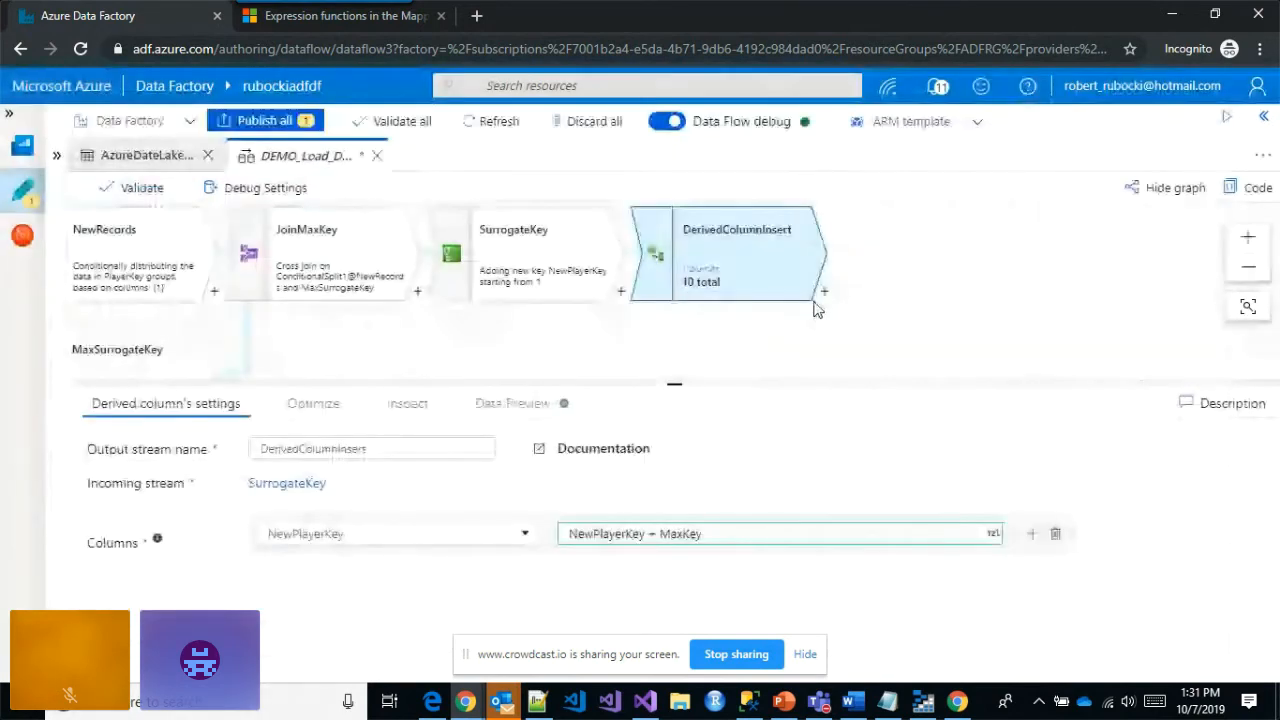
- Add a second derived column named DWEffectiveStartDate to DerivedColumnInsert
left_click_drag(674, 383, 677, 297)
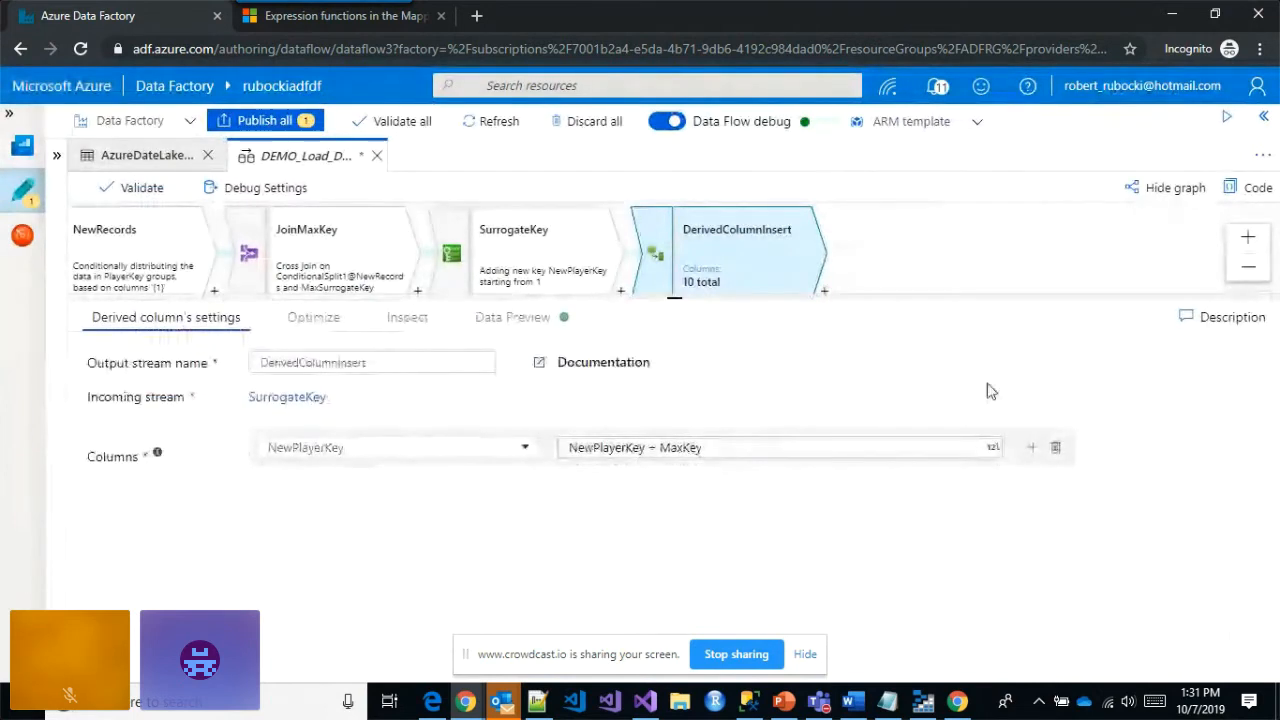
left_click(1032, 449)
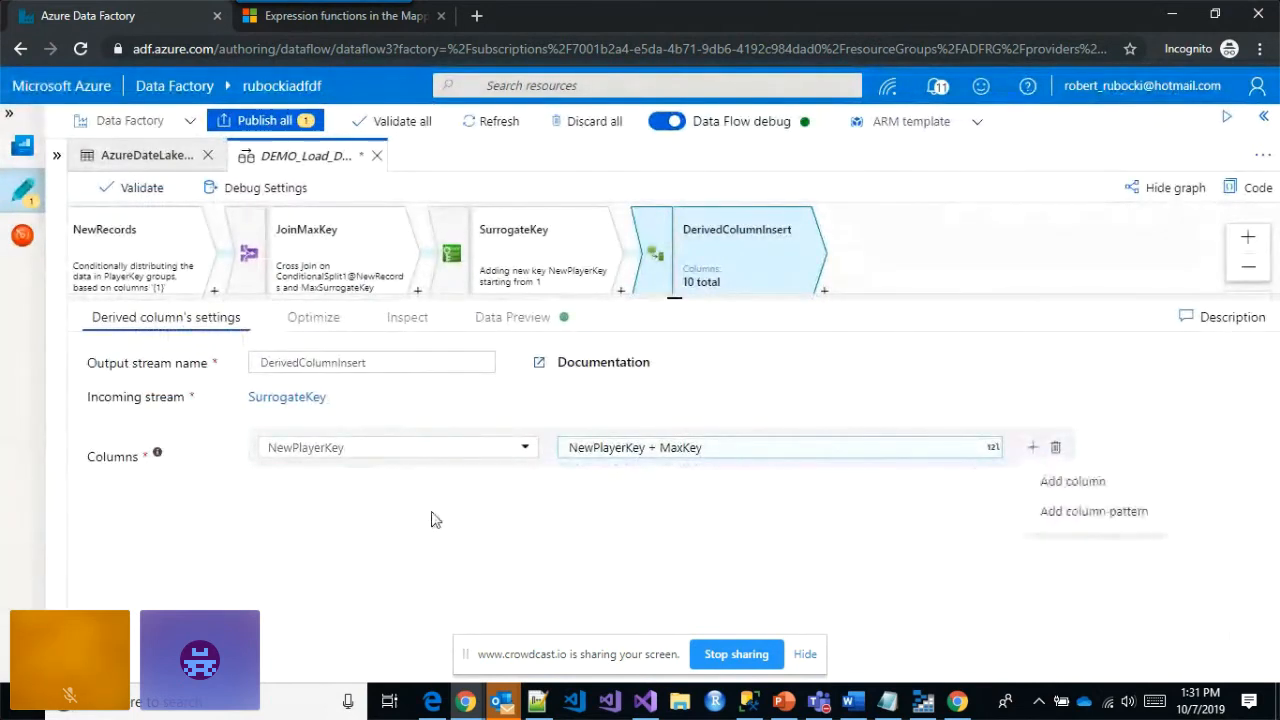
left_click(1073, 482)
left_click(452, 499)
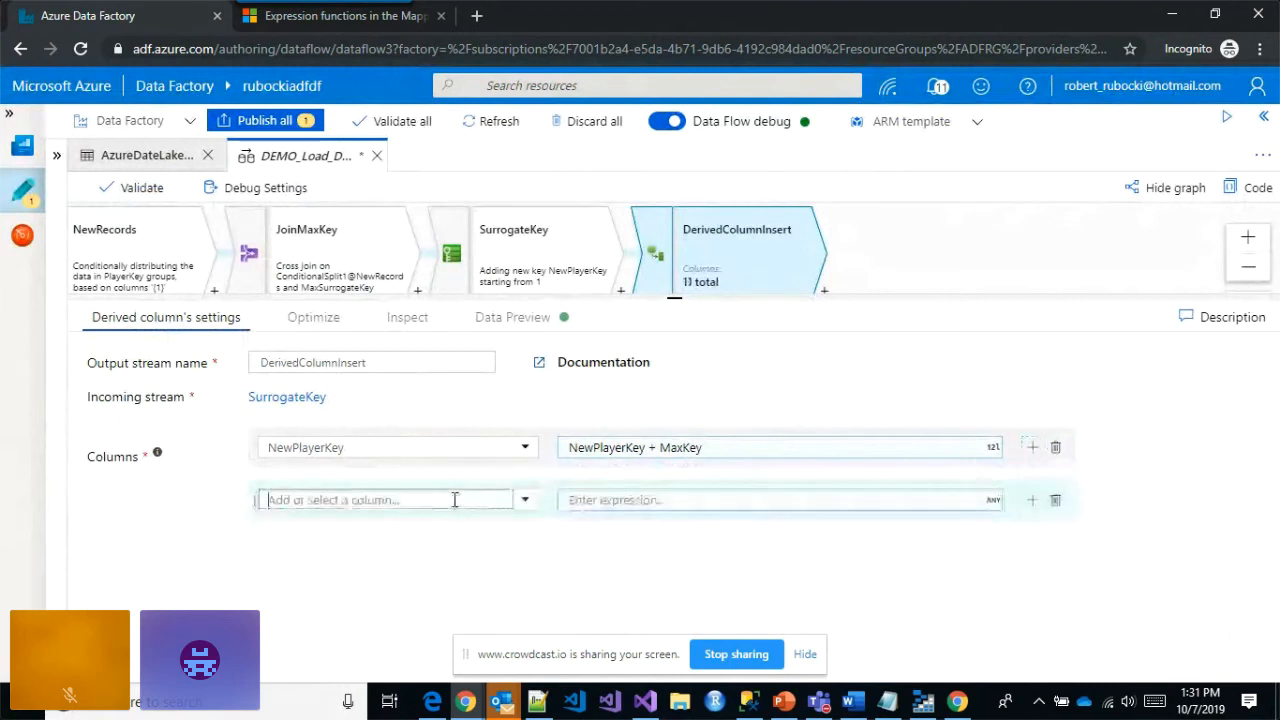
type("Dw")
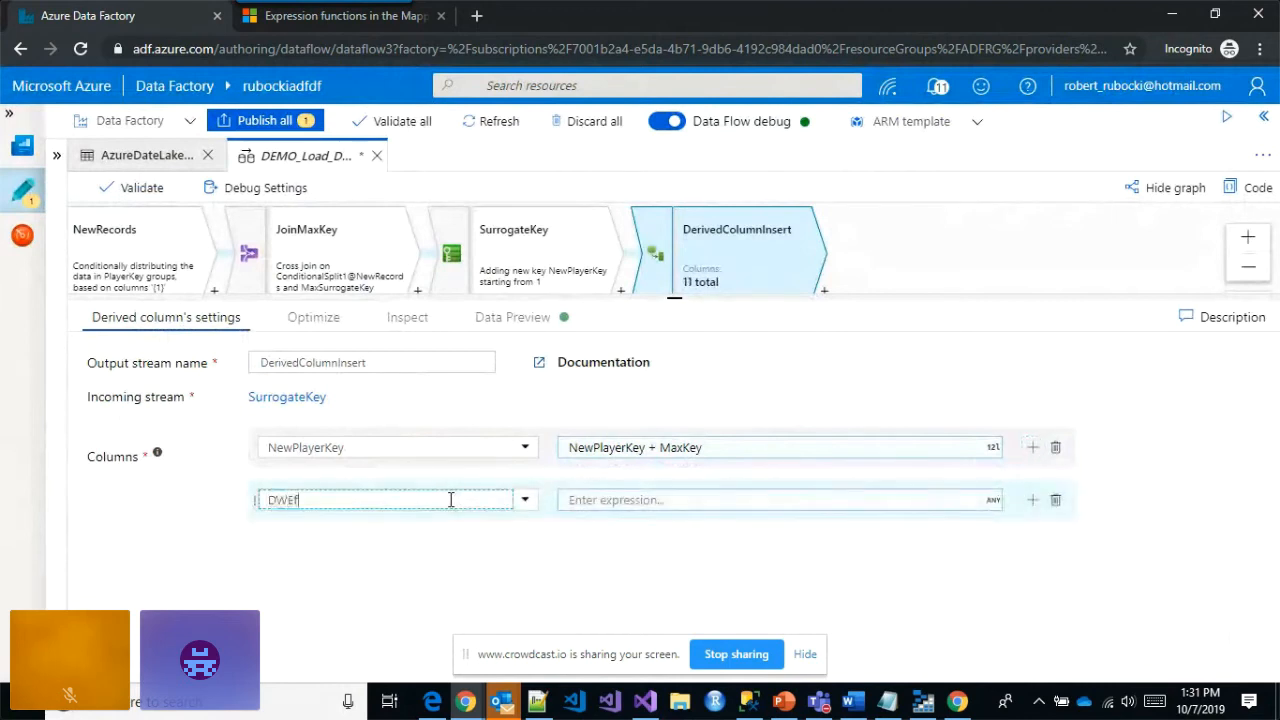
type("EffectiveStartDat")
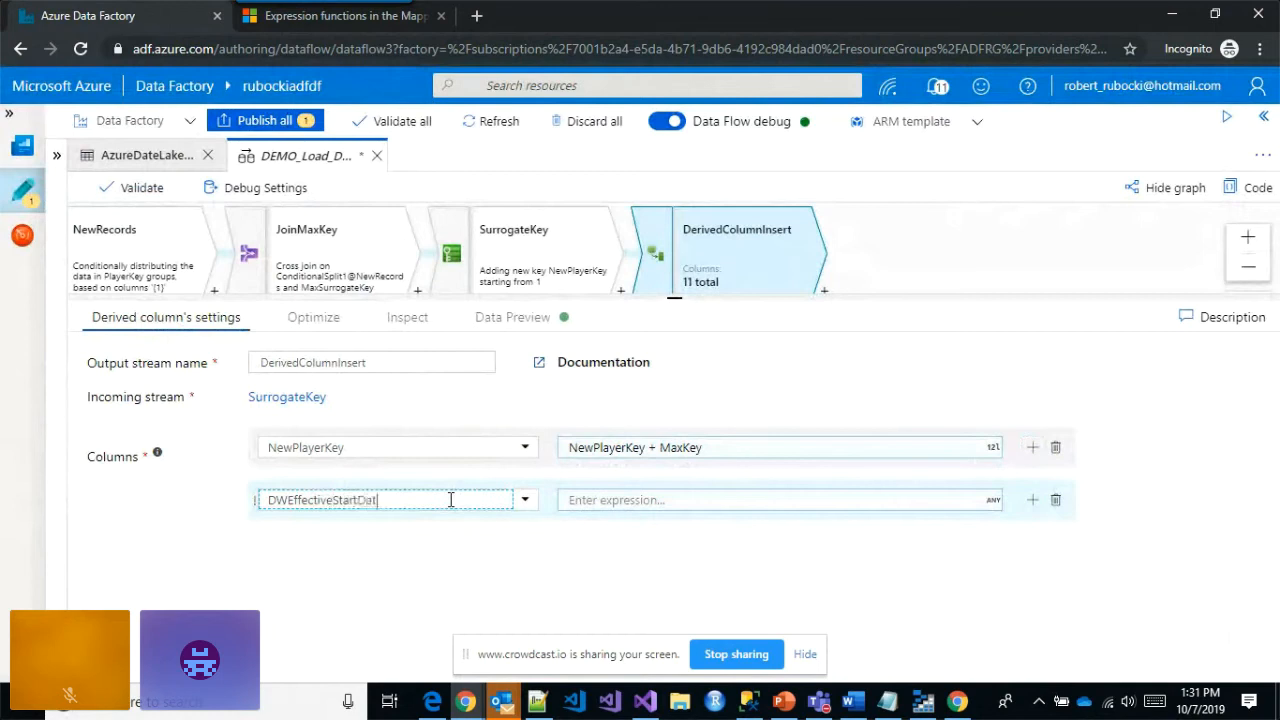
type("e")
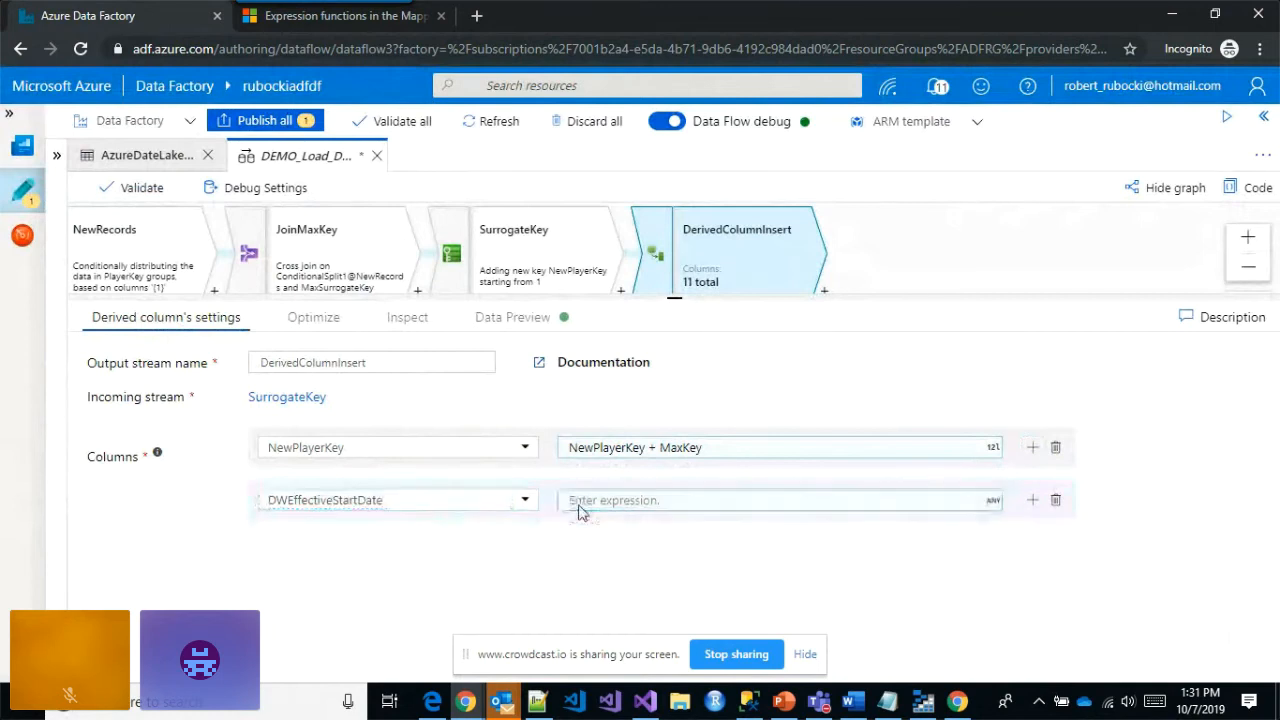
- Set the expression for DWEffectiveStartDate to currentUTC() and save it
left_click(575, 505)
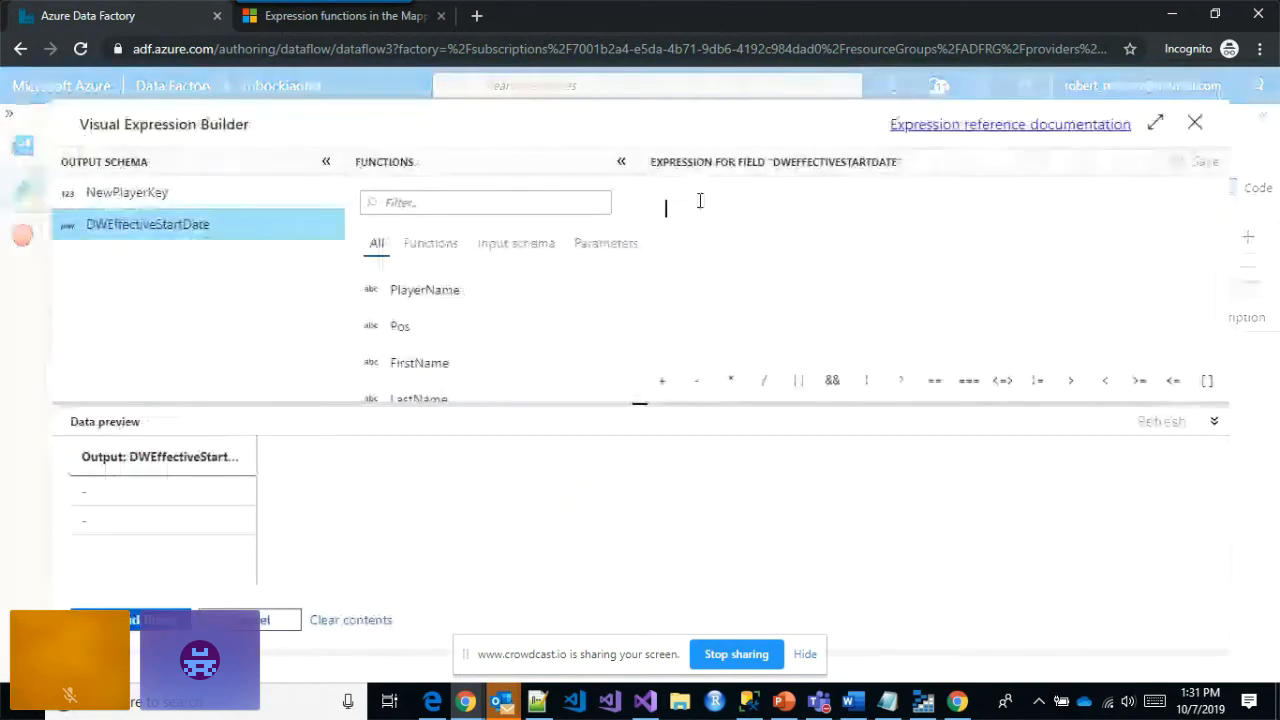
type("cur")
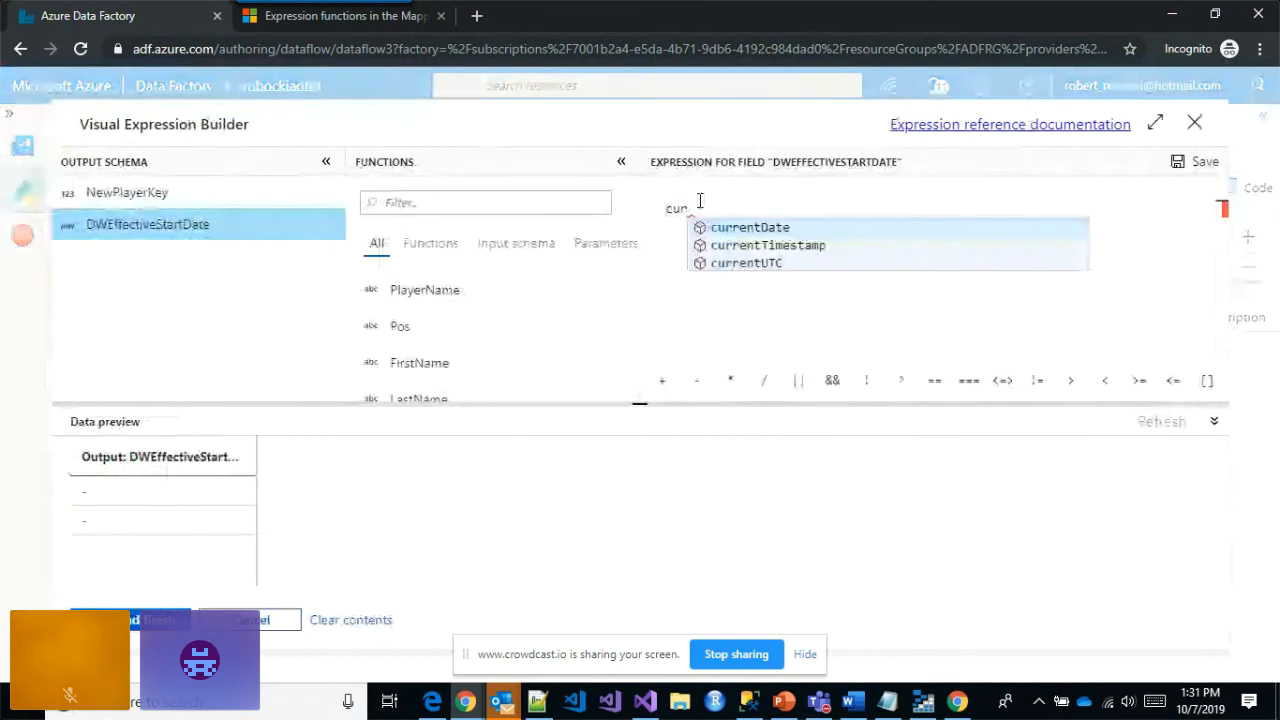
left_click(757, 262)
key("BackSpace")
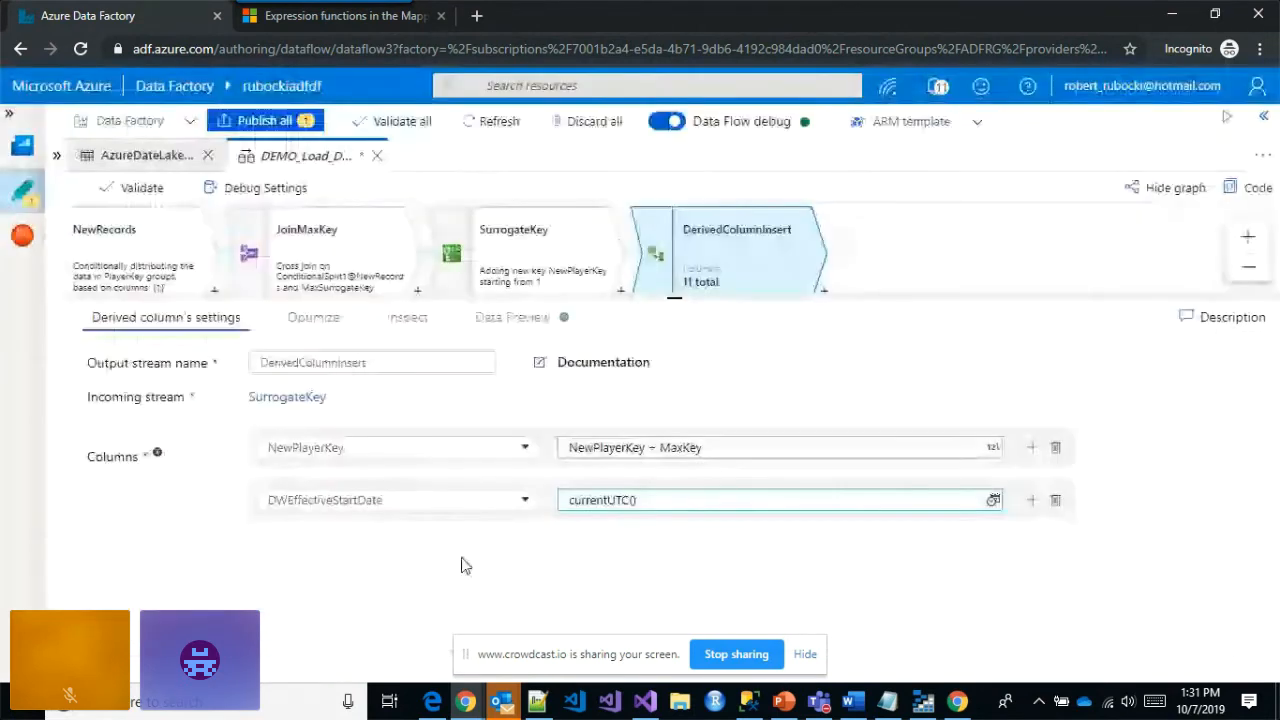
- Add a third derived column named DWEffectiveEndDate to DerivedColumnInsert
left_click(1032, 500)
left_click(1068, 534)
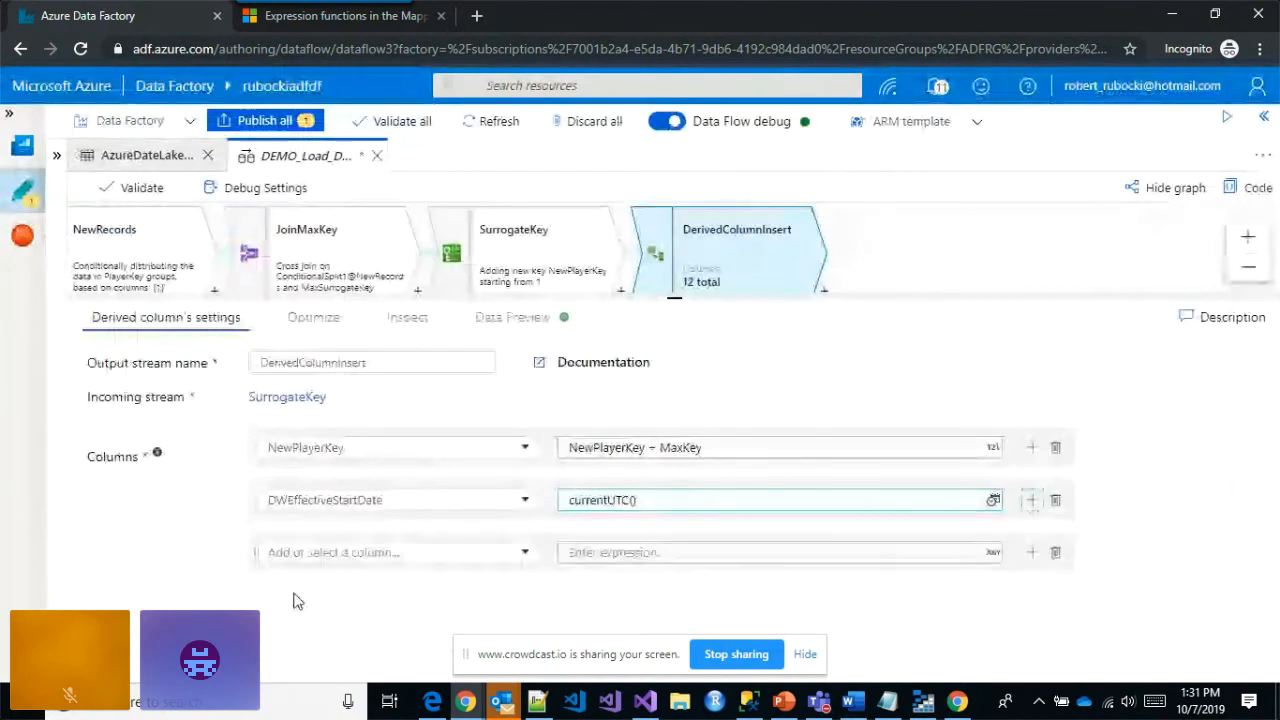
left_click(314, 552)
type("DWEffectiveEndD")
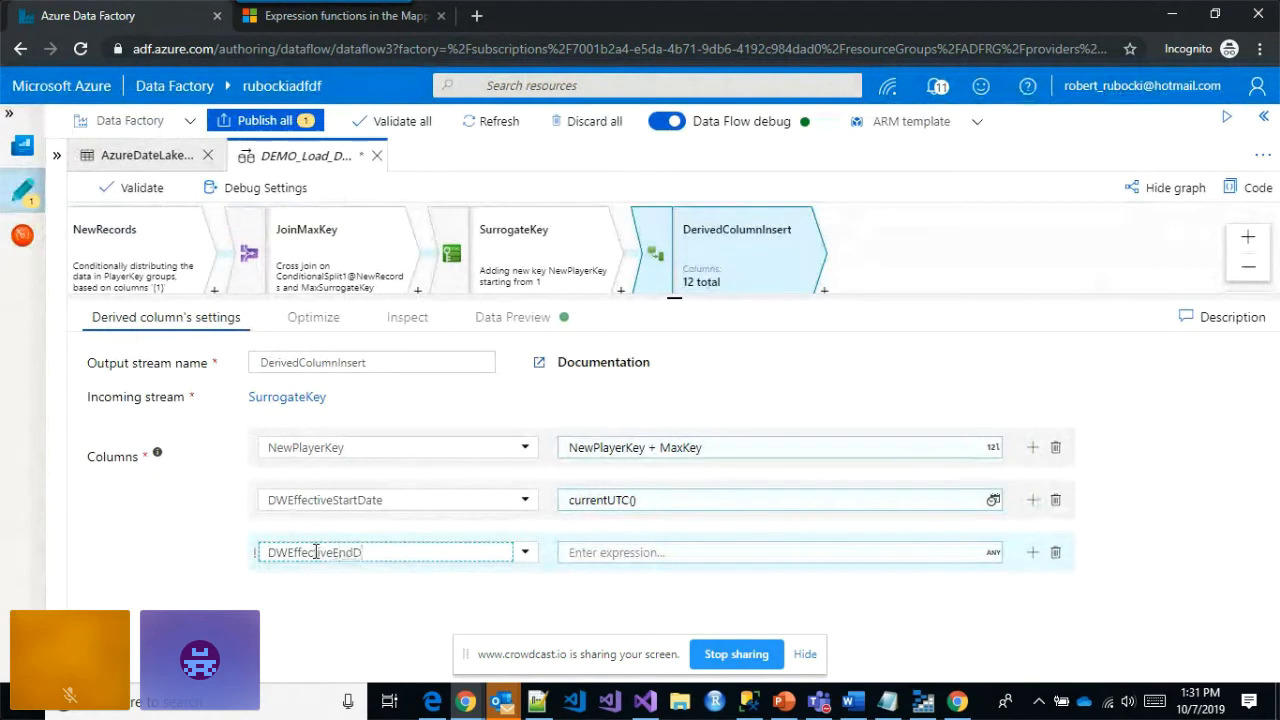
type("ate")
- Set the expression for DWEffectiveEndDate to toDate('2100-01-01') and save it
left_click(578, 556)
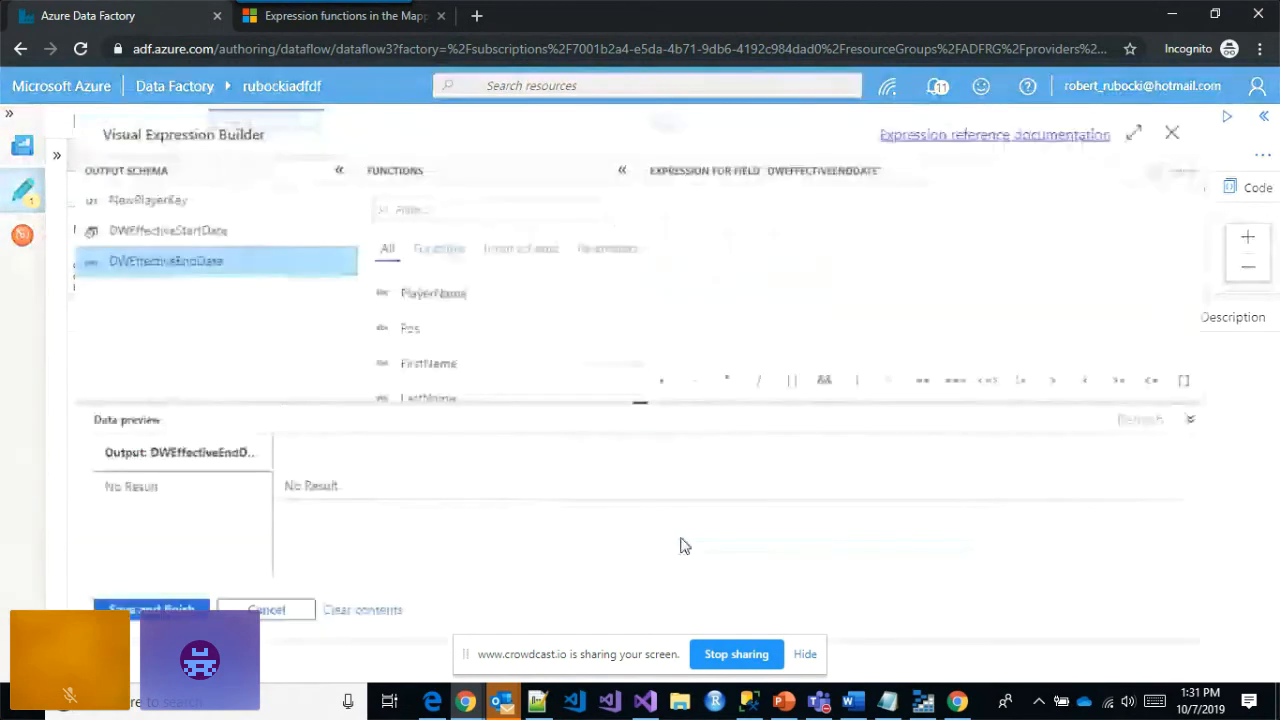
left_click(721, 220)
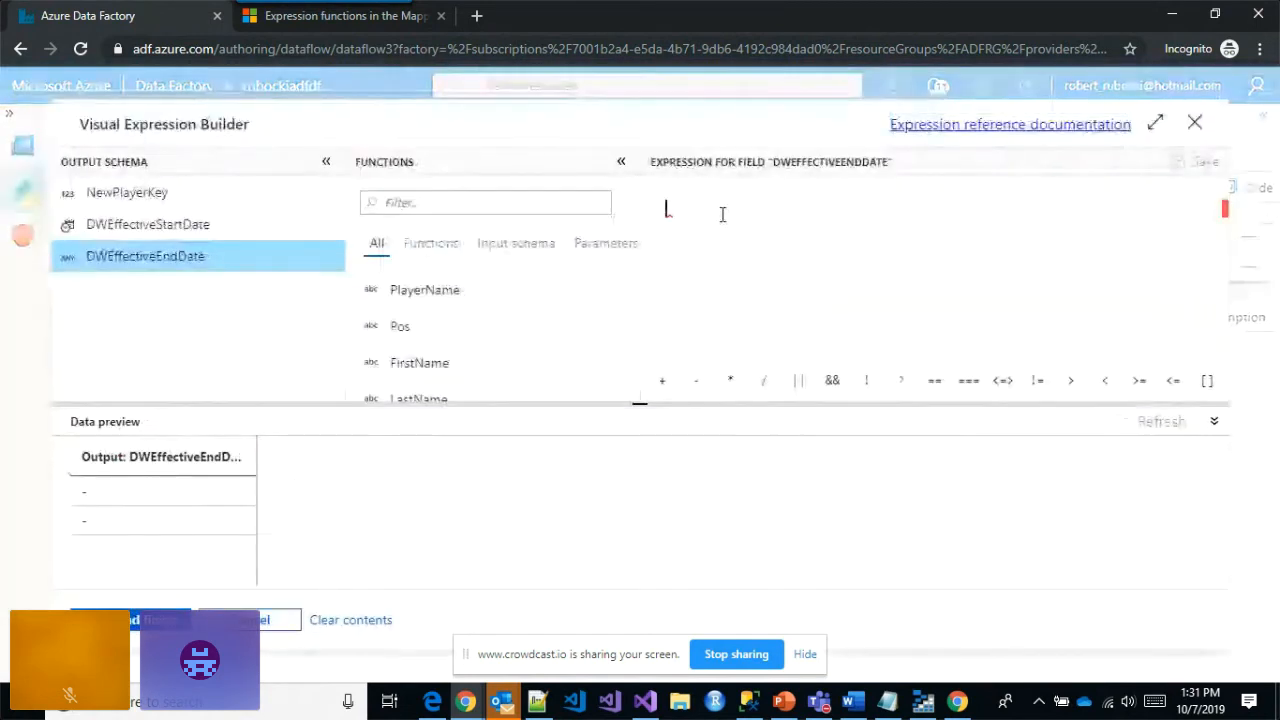
type("to")
key("Down")
key("Down")
key("Return")
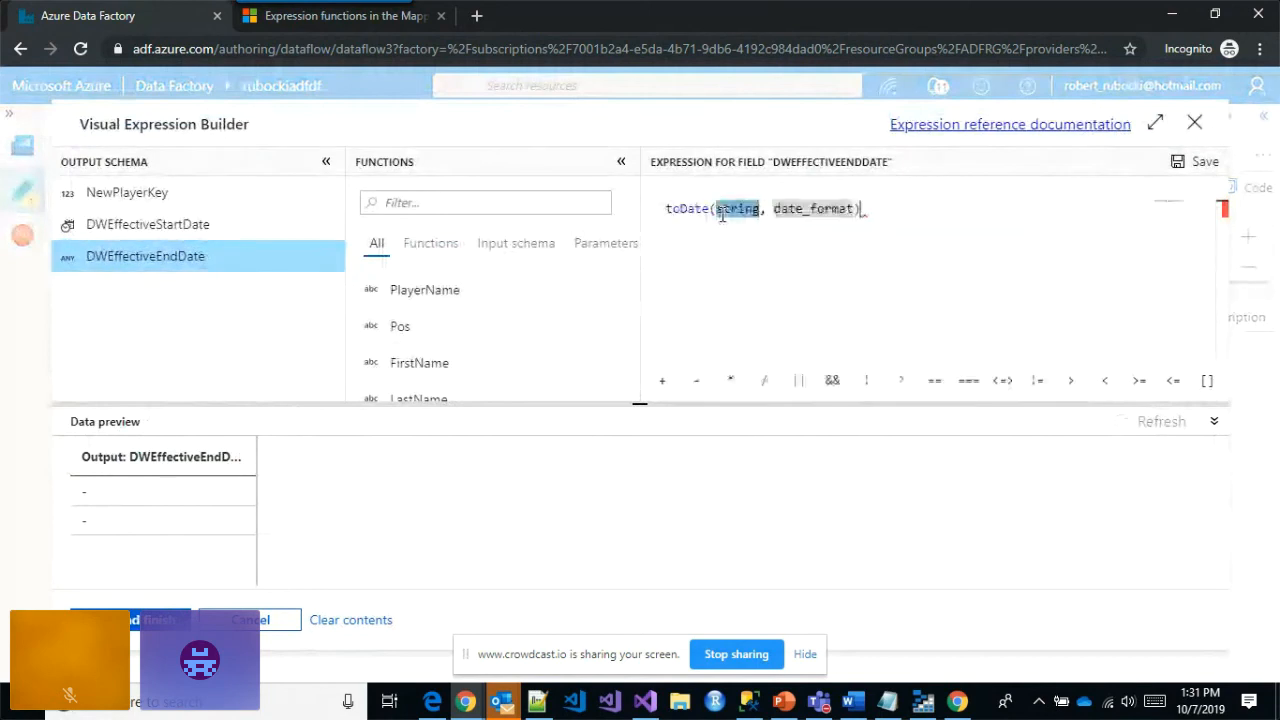
key("Delete")
key("Delete")
key("Delete")
key("Delete")
key("Delete")
key("Delete")
key("Delete")
key("Delete")
key("Delete")
key("Delete")
key("Delete")
key("Delete")
key("Delete")
key("Delete")
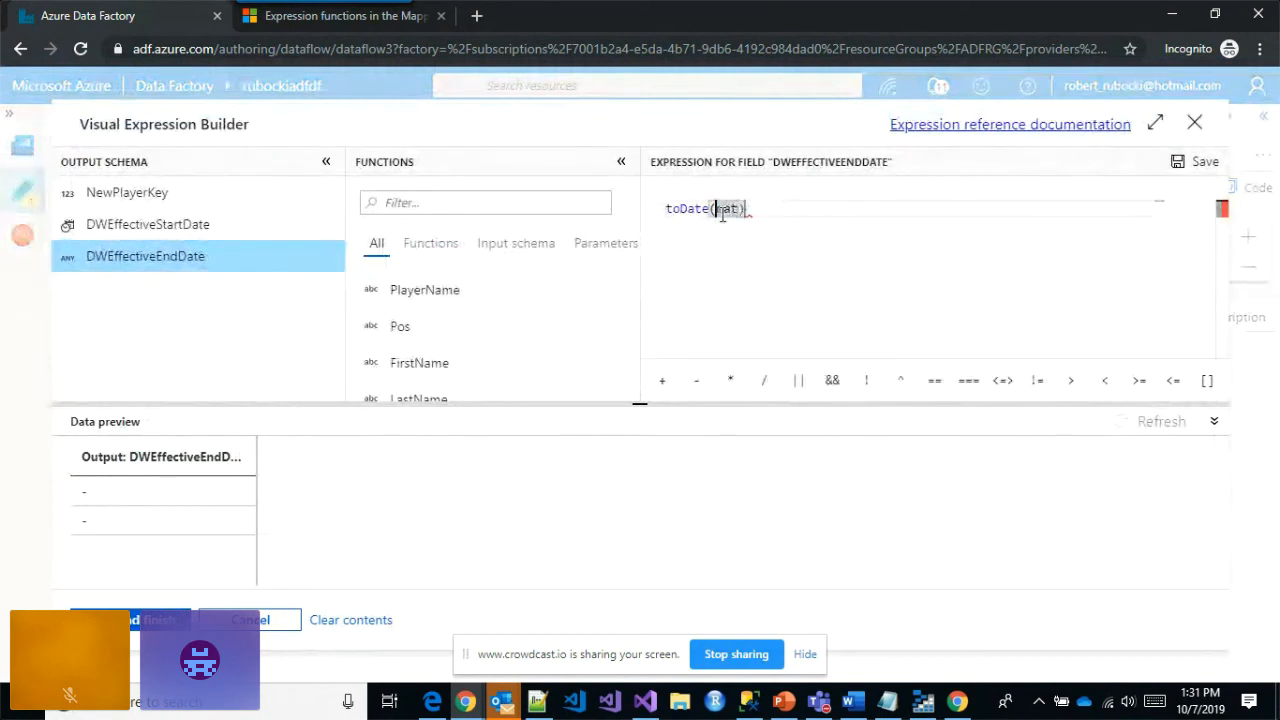
type("'210-")
type("-01-01")
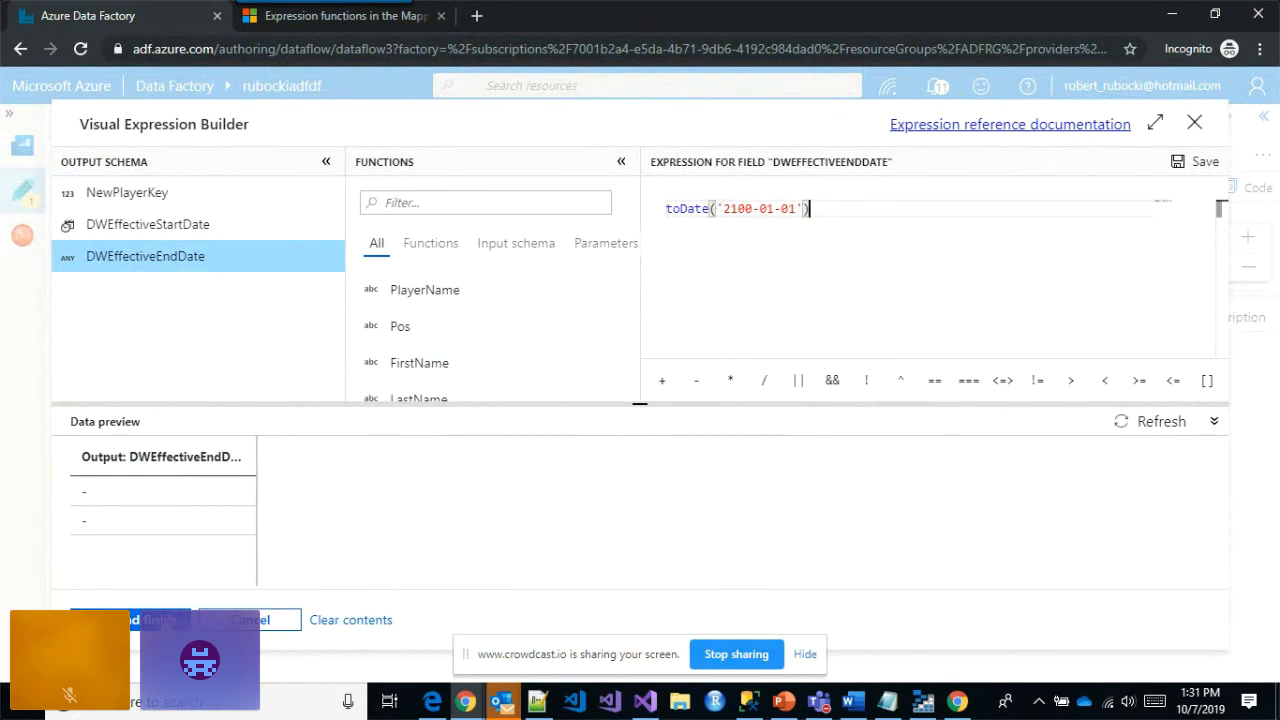
left_click(130, 619)
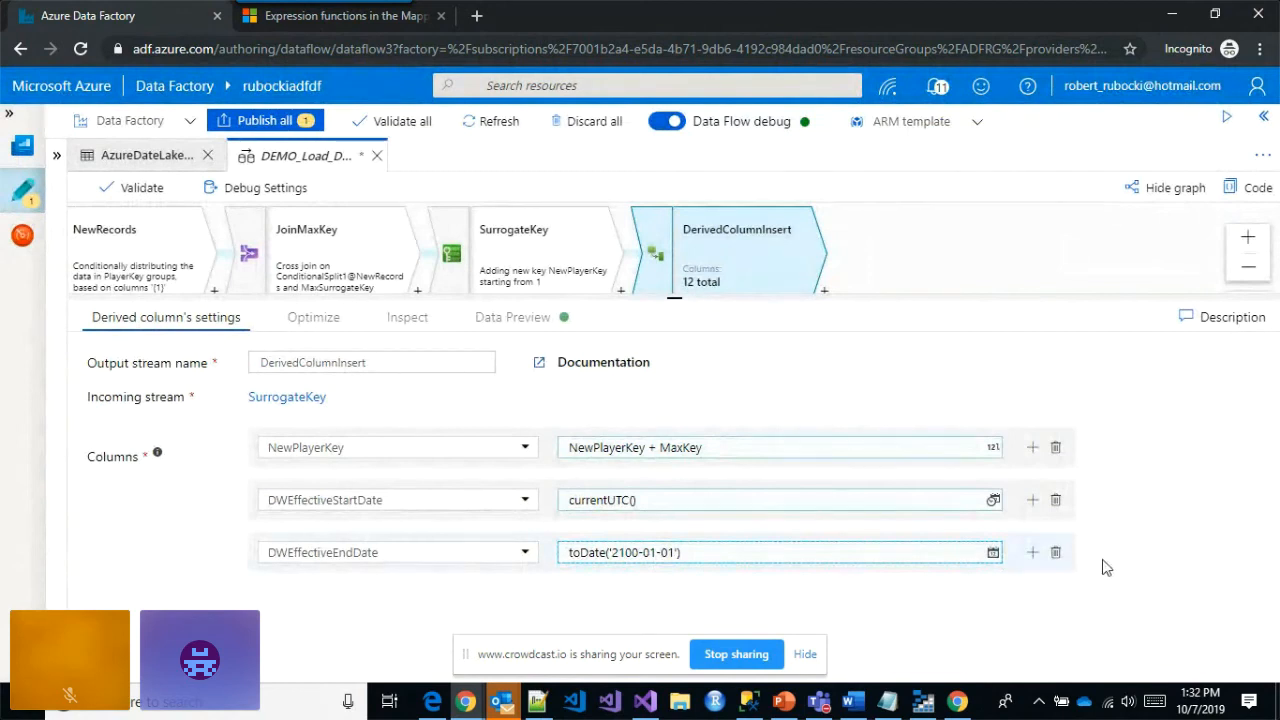
- Add a fourth derived column named DWIsCurrent to DerivedColumnInsert
left_click(1032, 552)
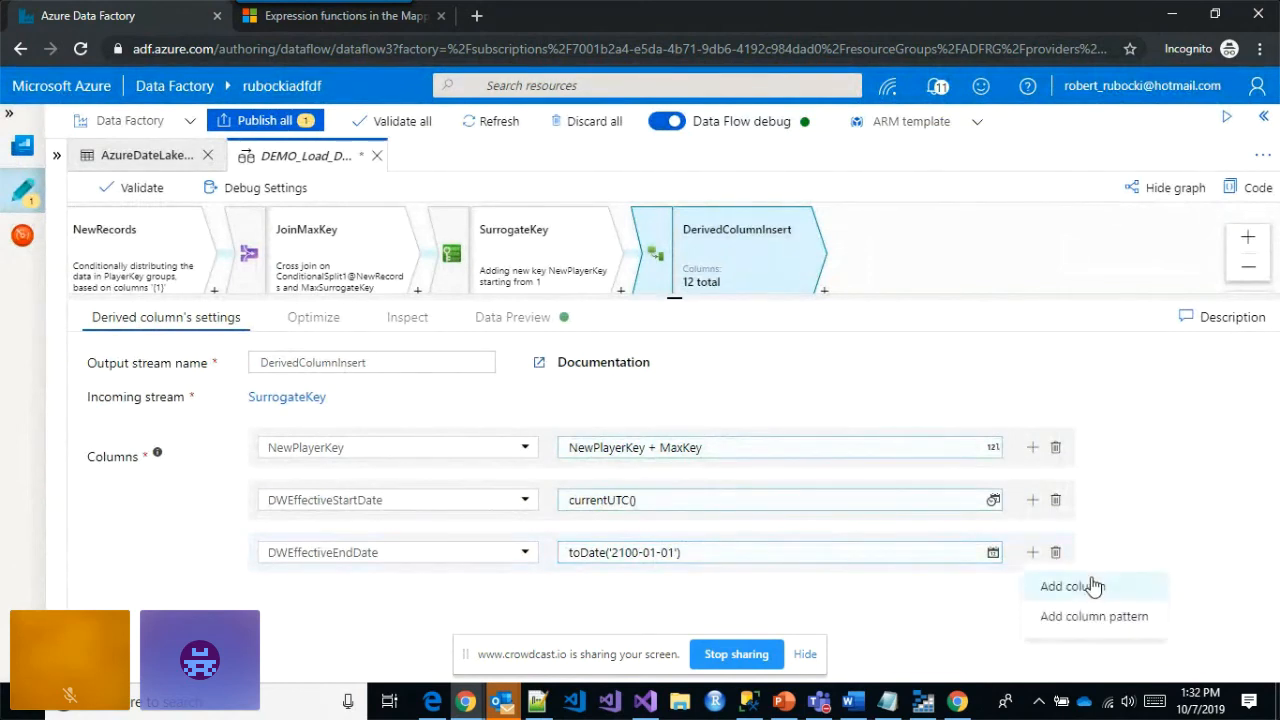
left_click(1070, 586)
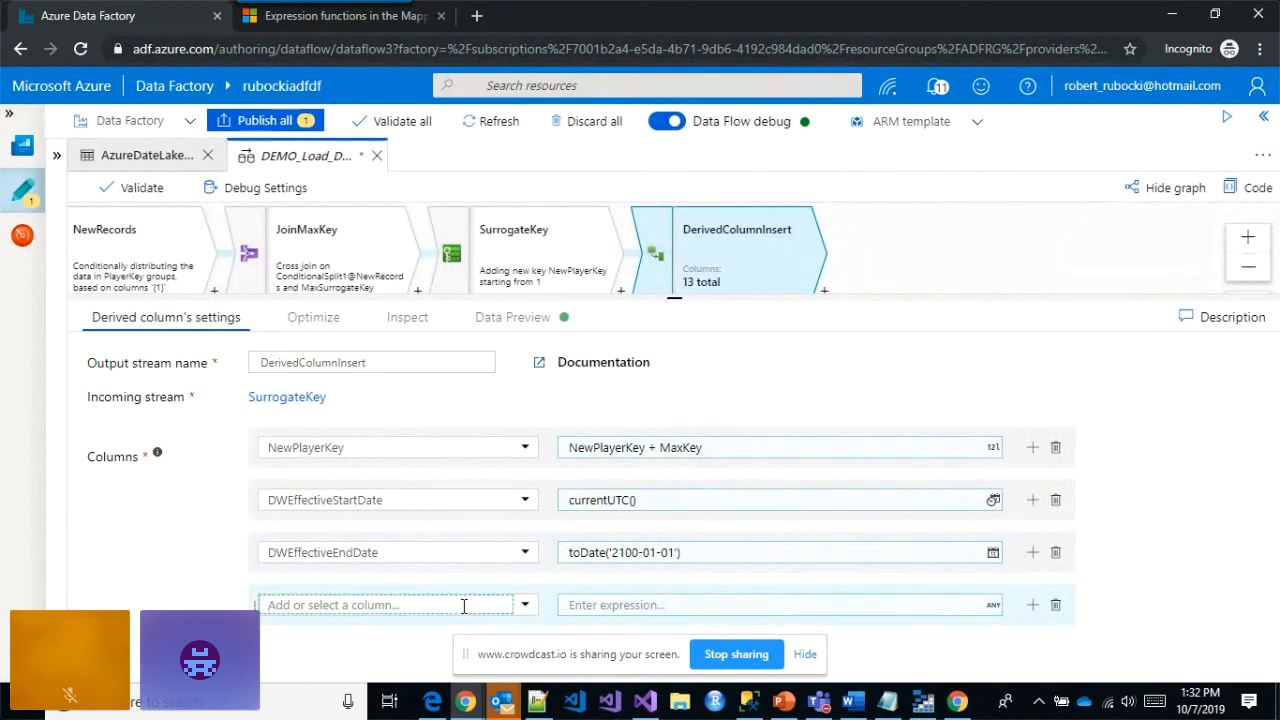
type("DWIsCurrent")
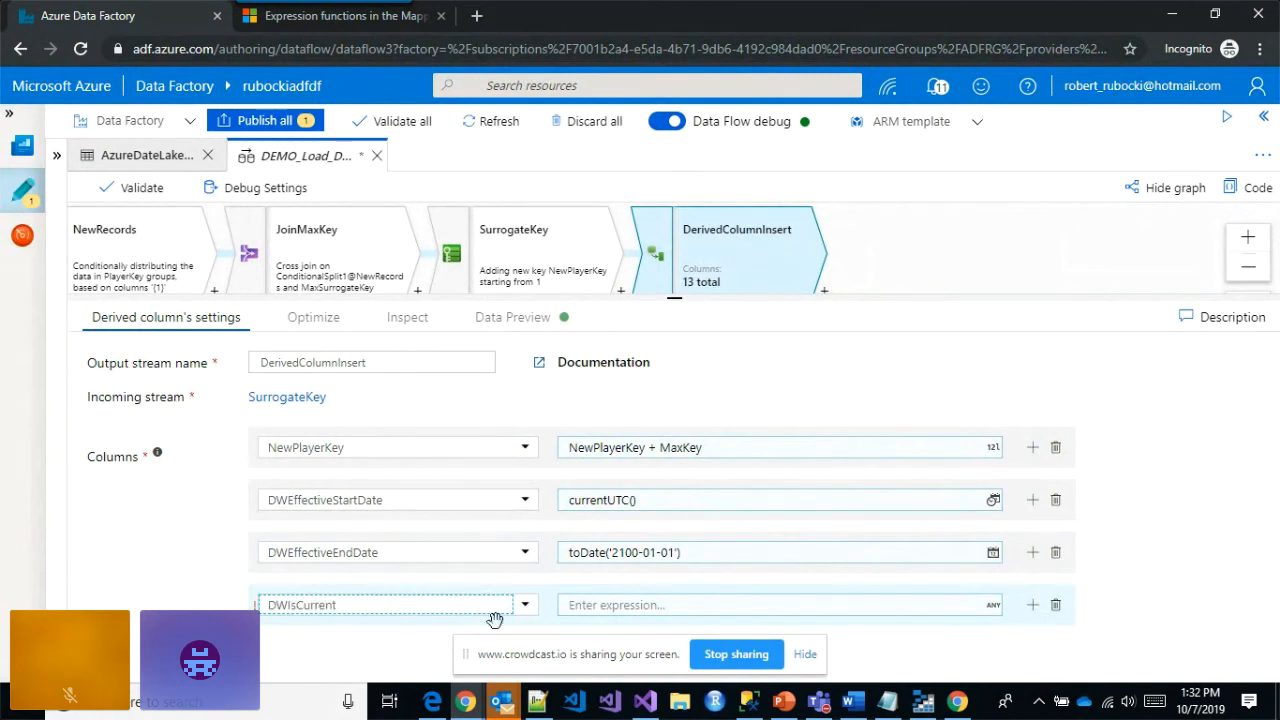
- Set the expression for DWIsCurrent to toBoolean('1')
left_click(620, 608)
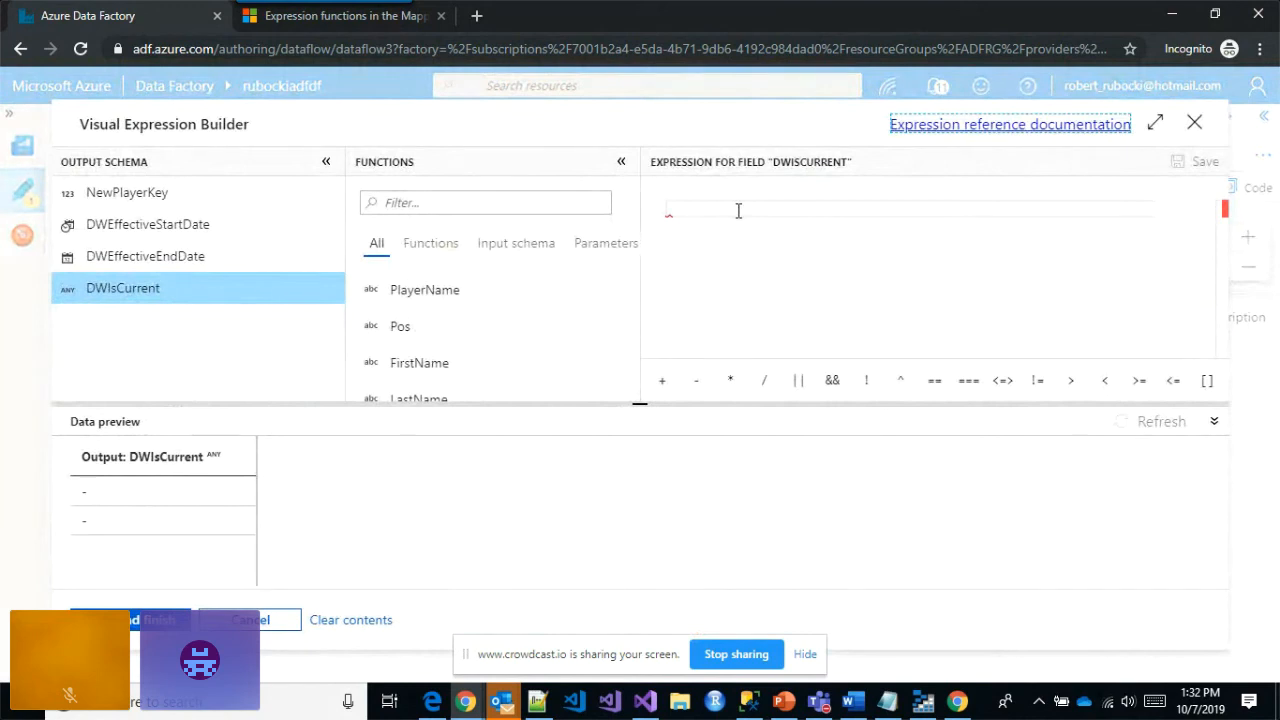
left_click(738, 210)
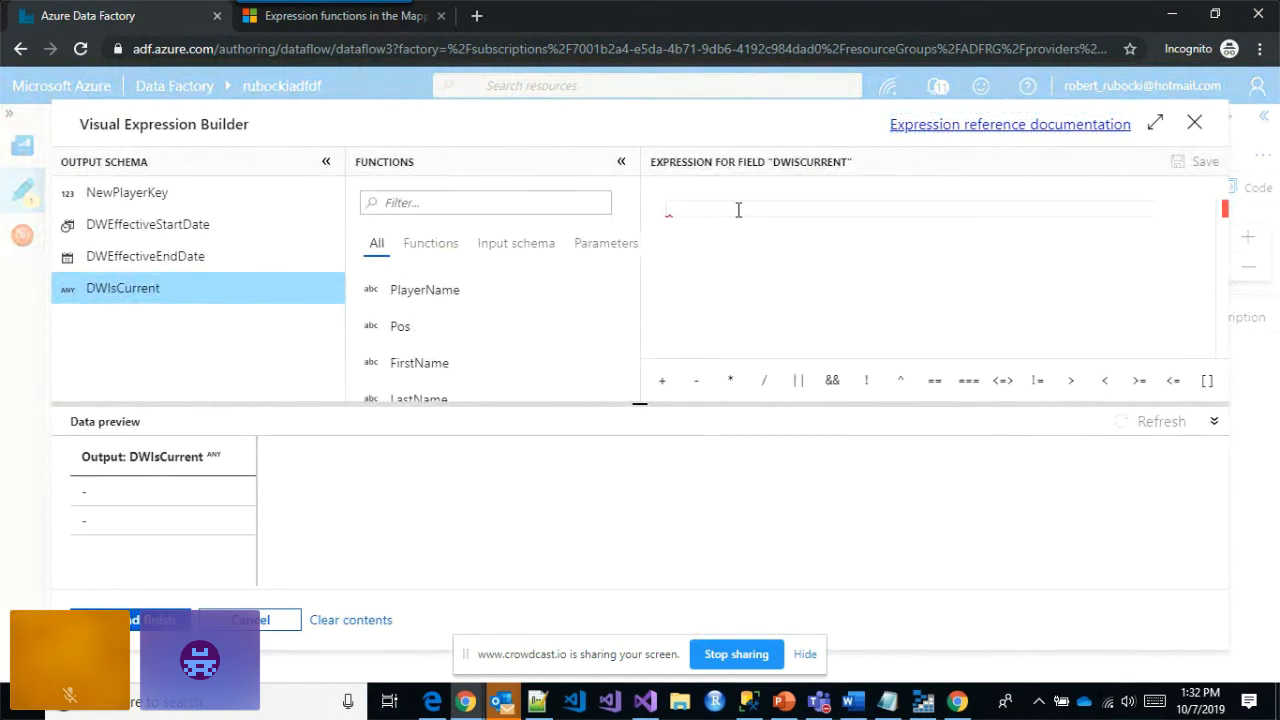
type("to")
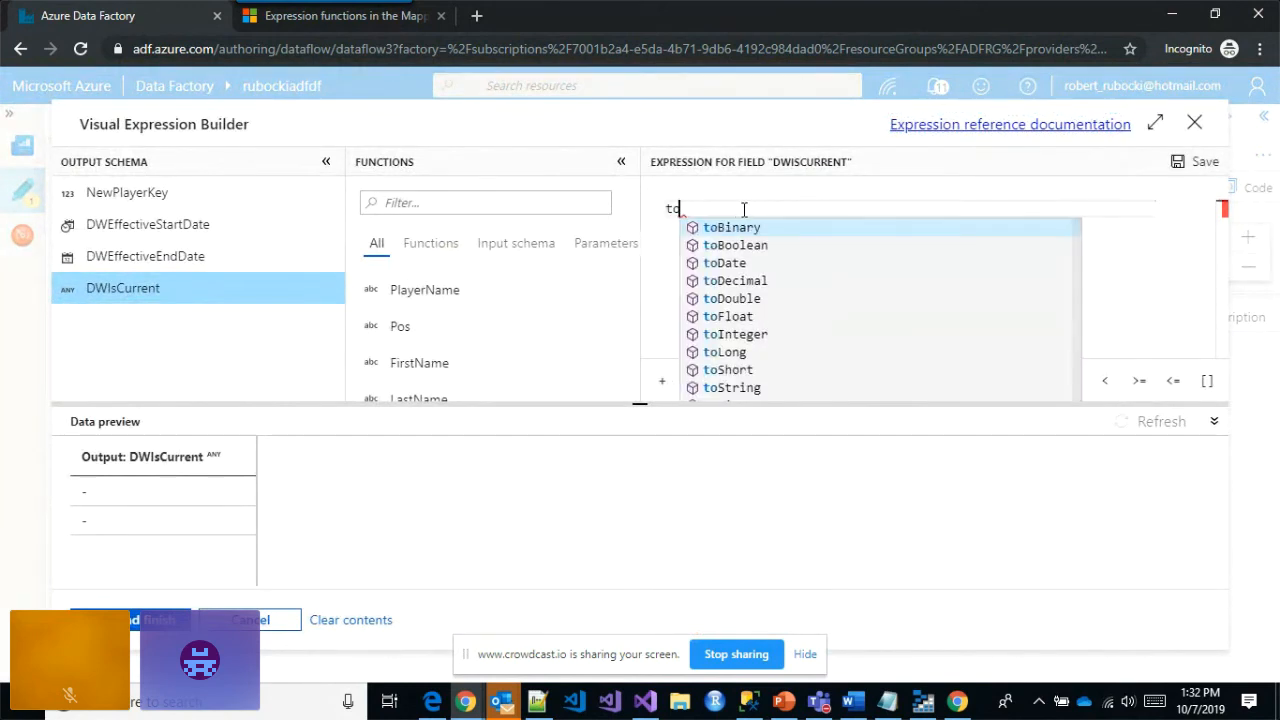
key("Down")
key("Return")
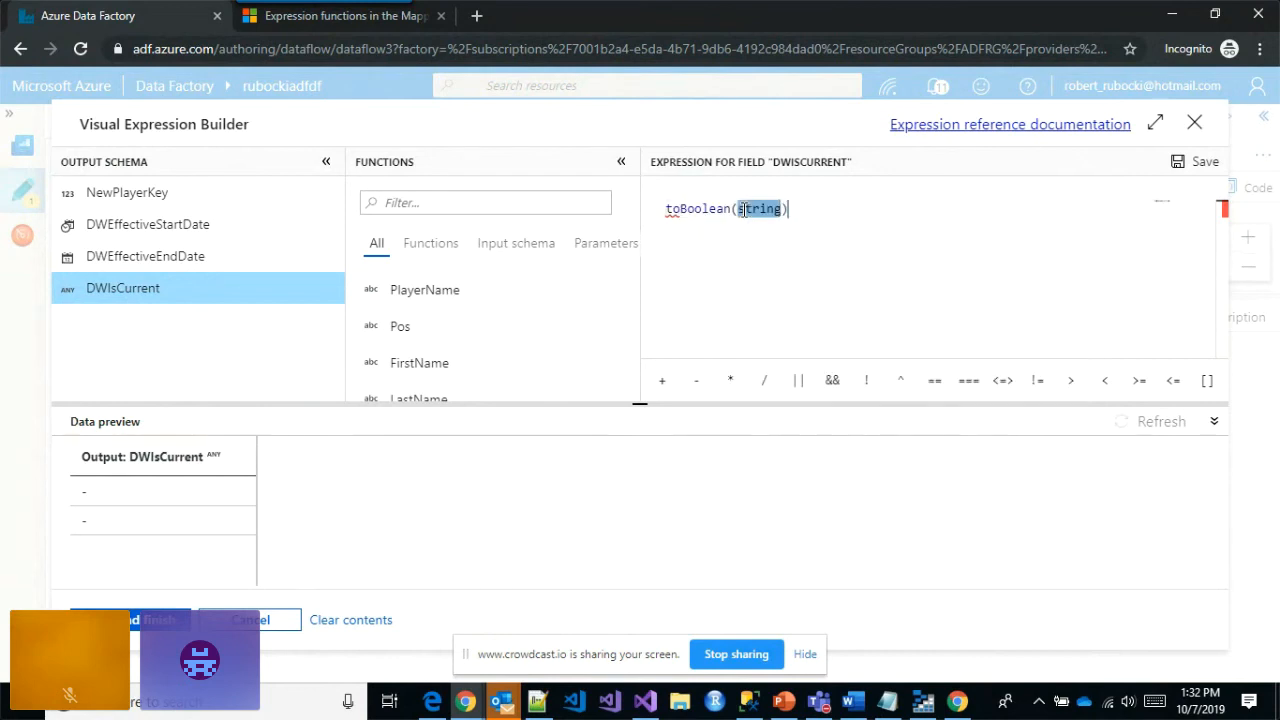
type("'1")
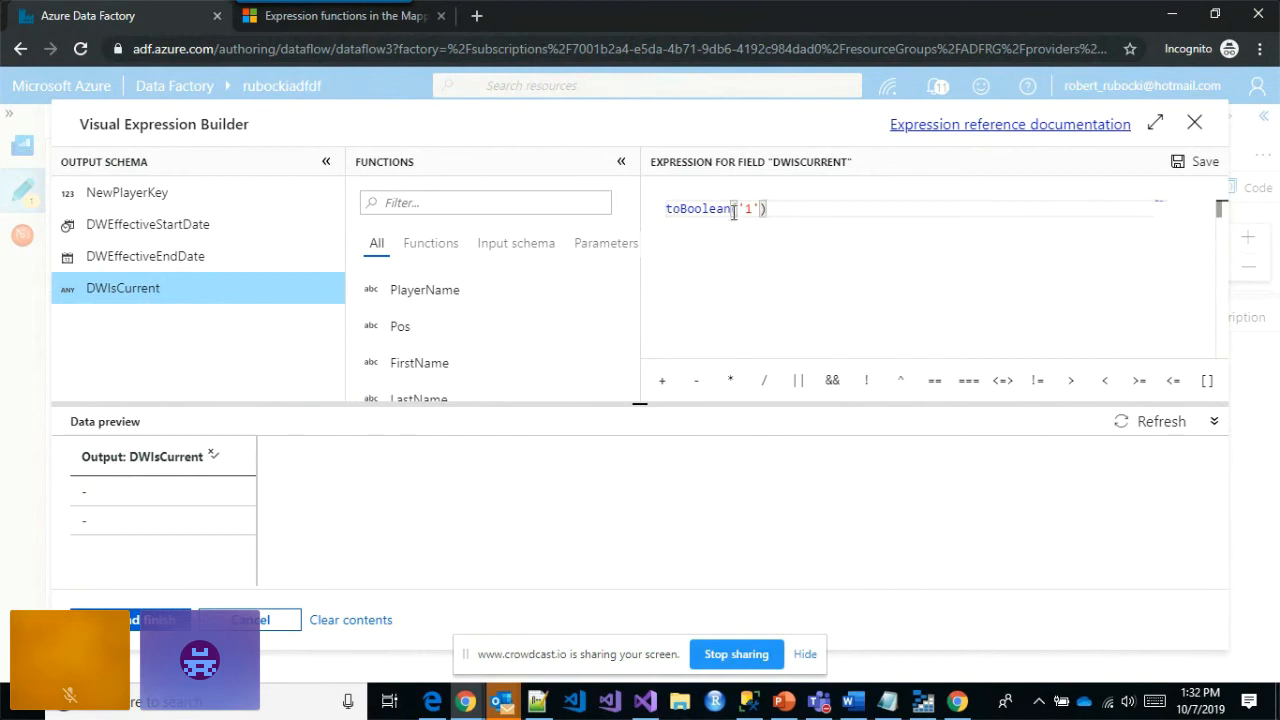
- Save toBoolean('1') as the expression for the DWIsCurrent derived column
left_click_drag(736, 210, 695, 210)
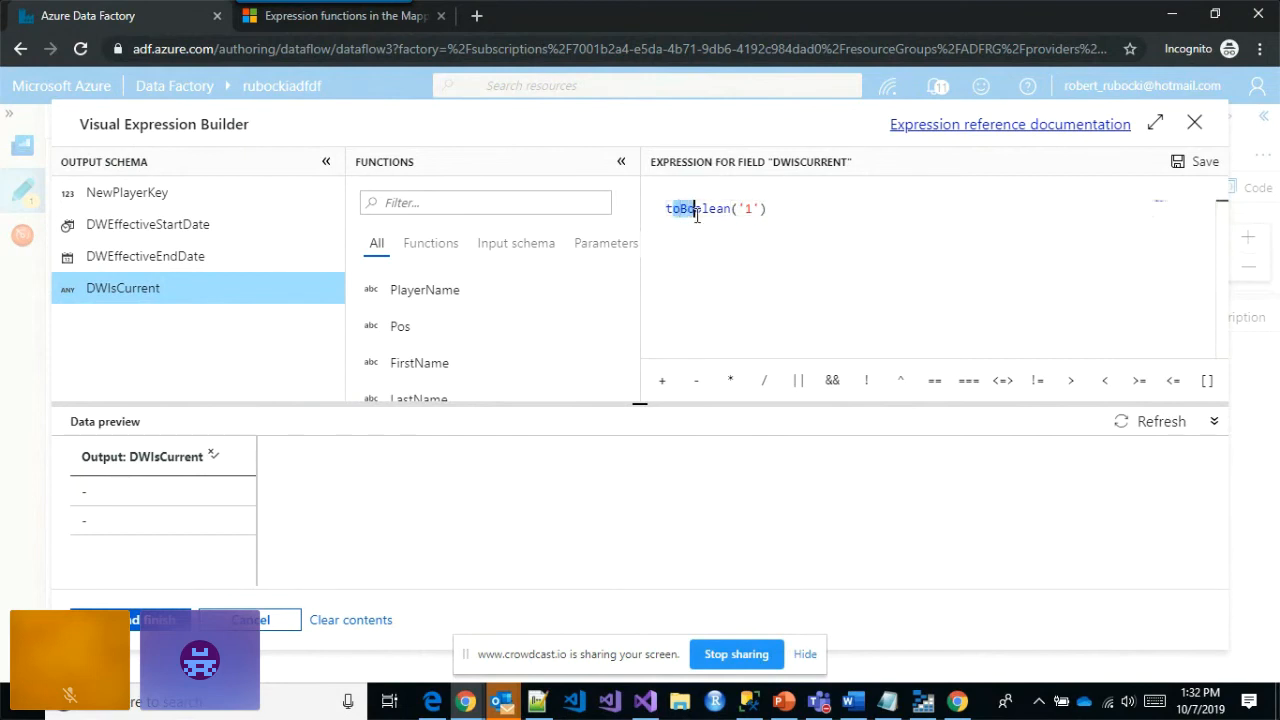
left_click(695, 210)
left_click(130, 619)
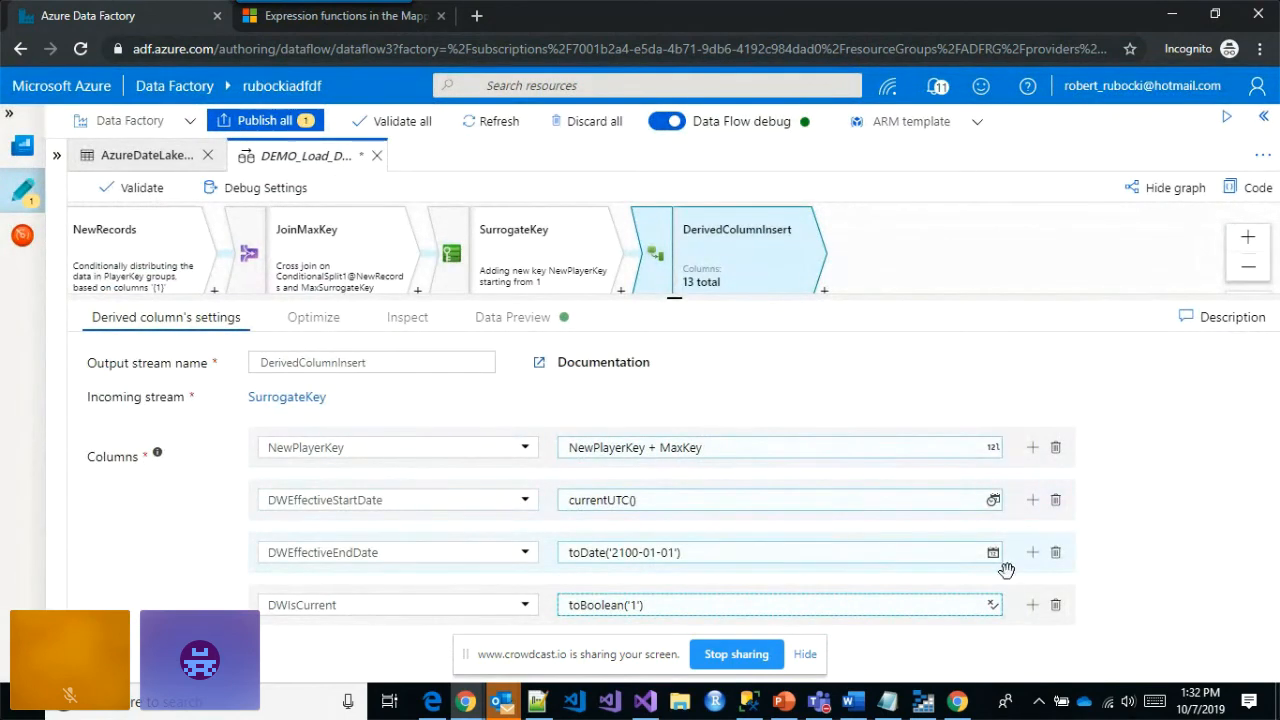
- Add a SourceSystemName column to DerivedColumnInsert with the expression 'Passing File' and save it
left_click(1032, 605)
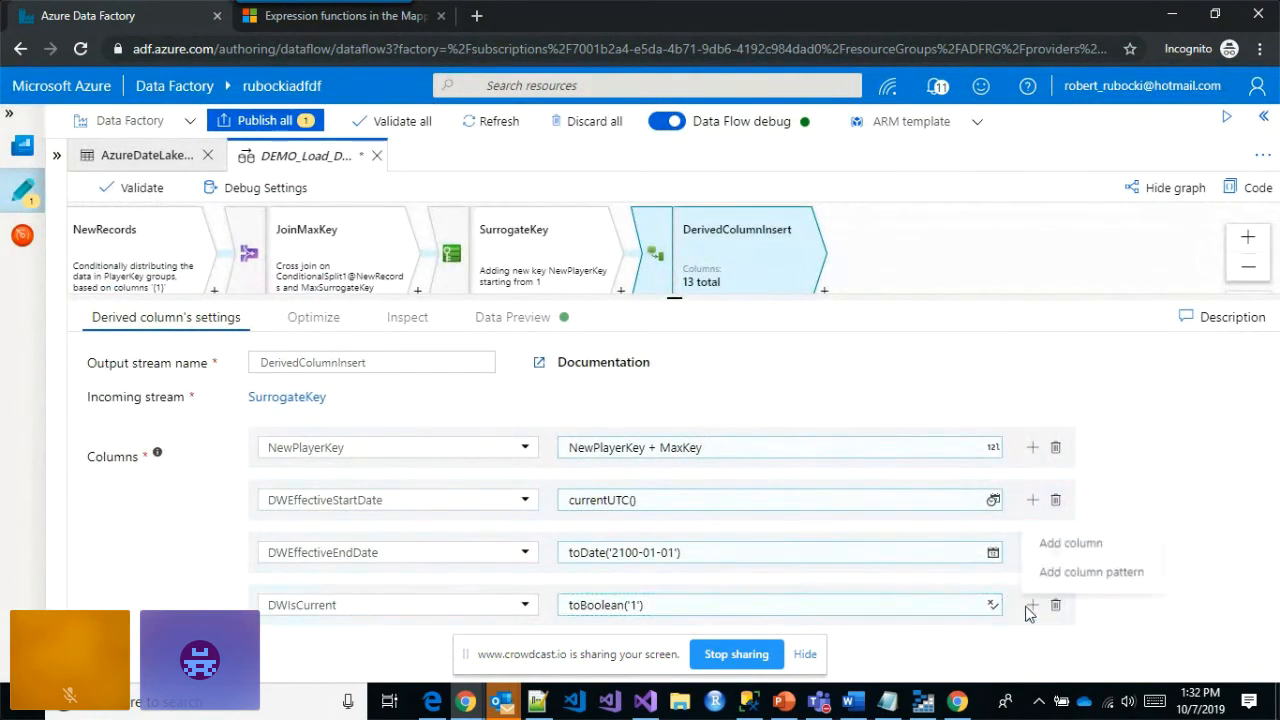
left_click(1050, 541)
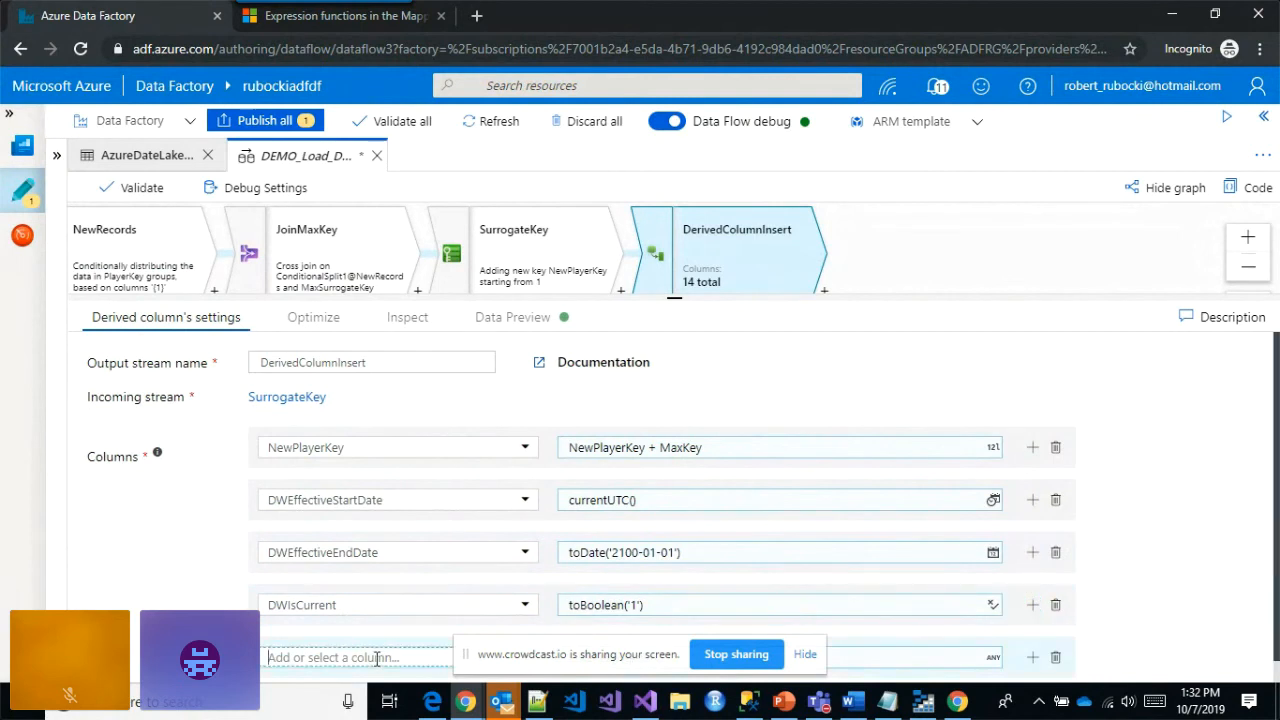
type("SourceSyste")
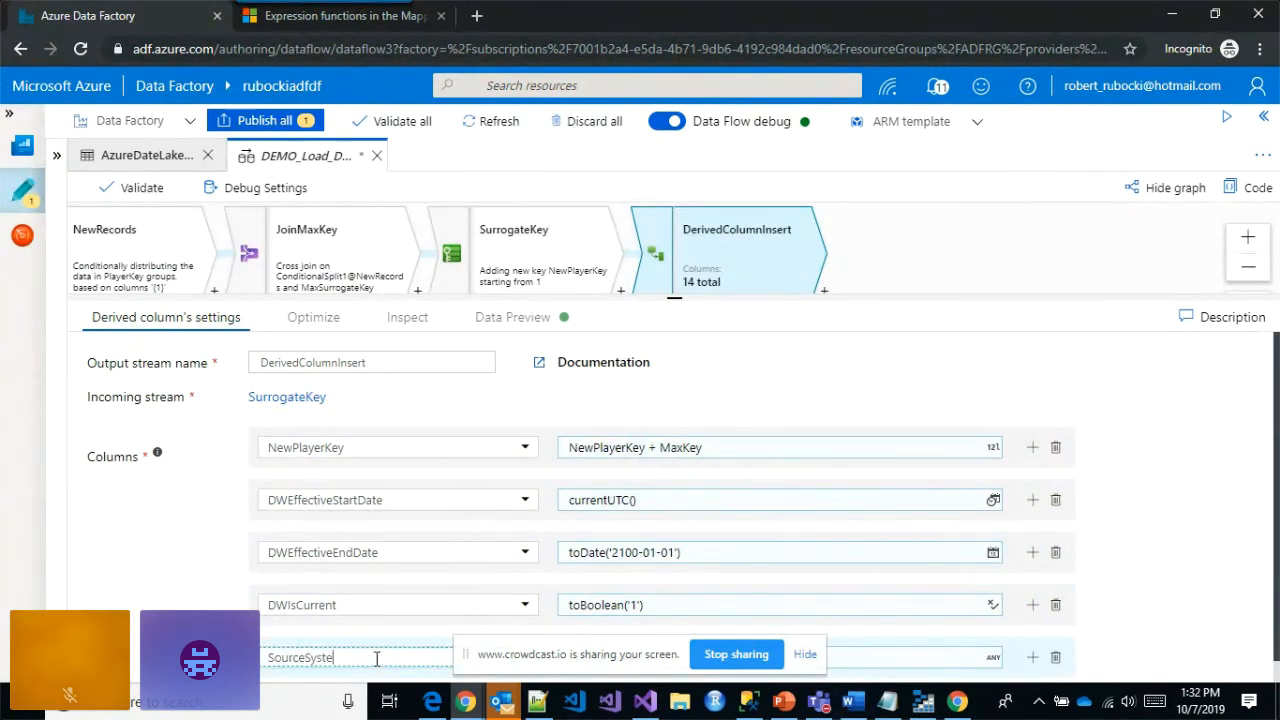
type("mName")
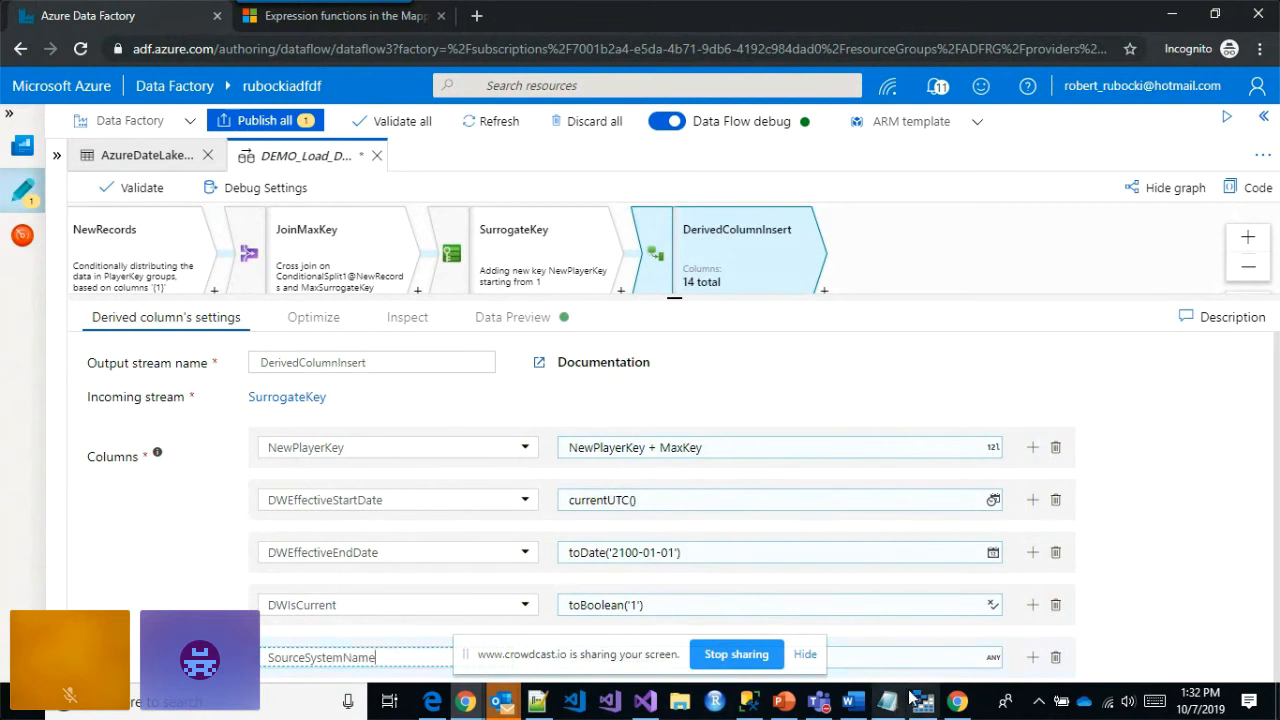
left_click(905, 664)
left_click(789, 201)
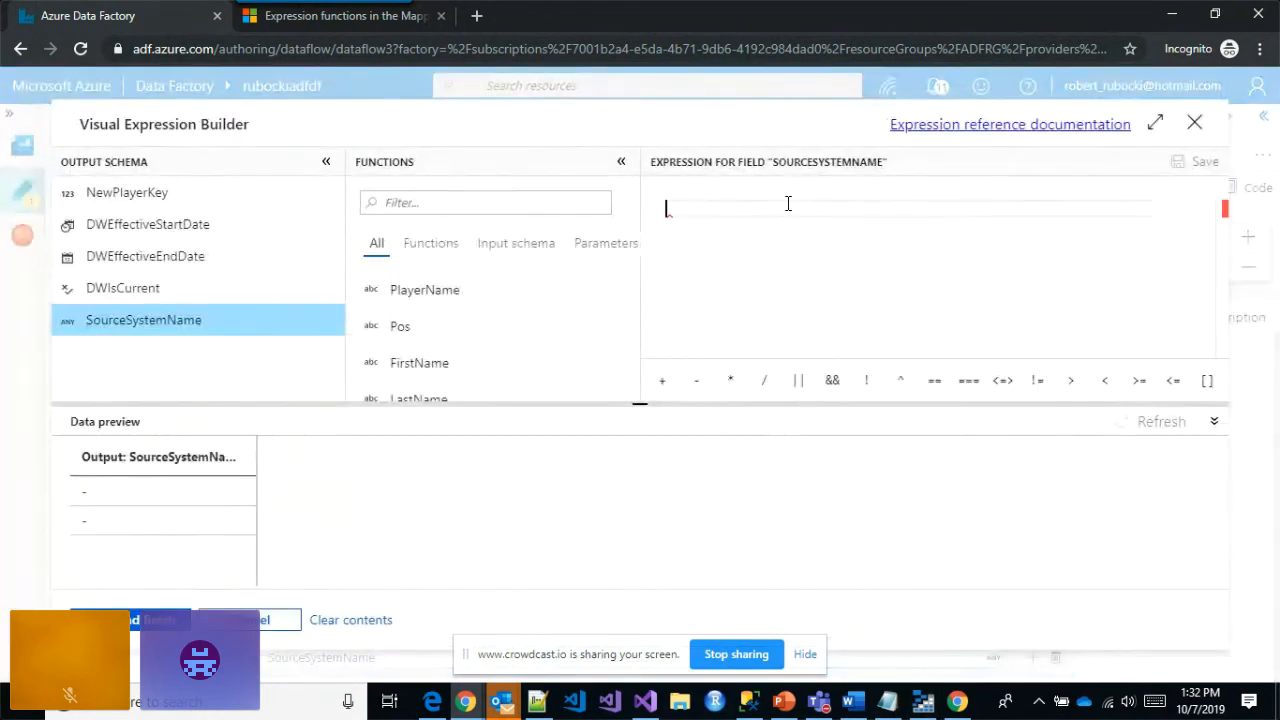
type("'")
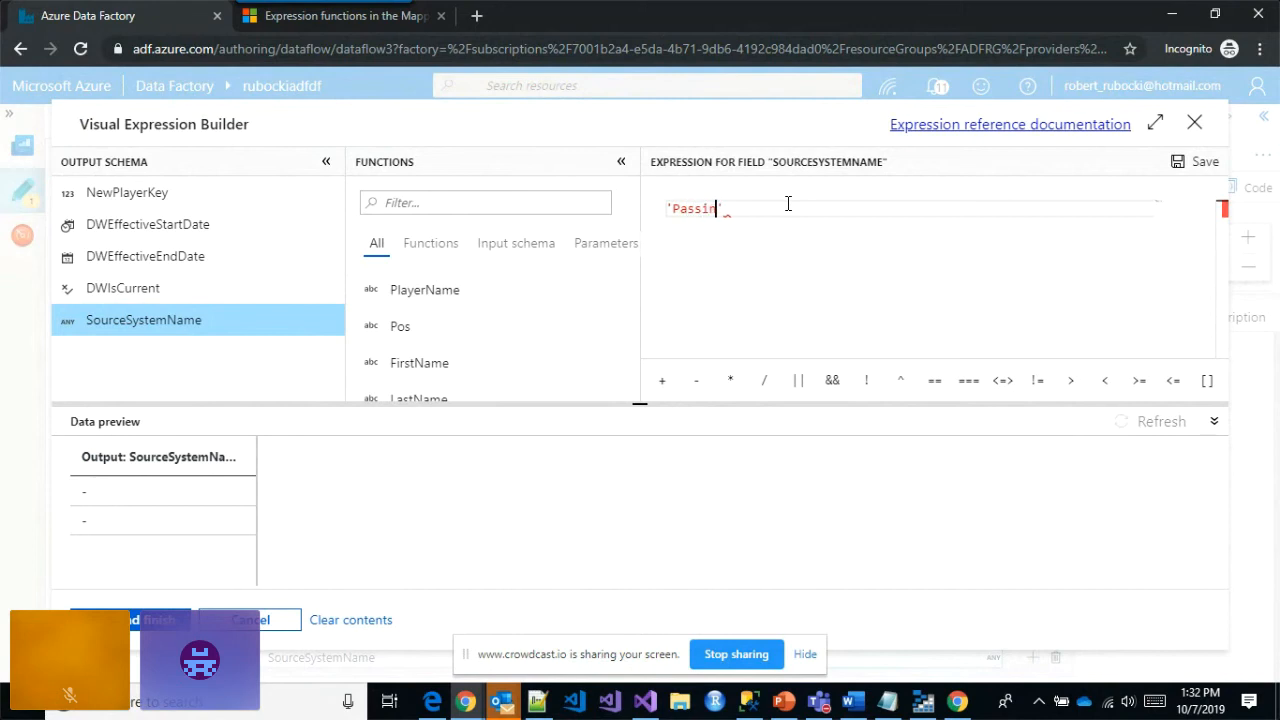
type("Passing File")
left_click(131, 620)
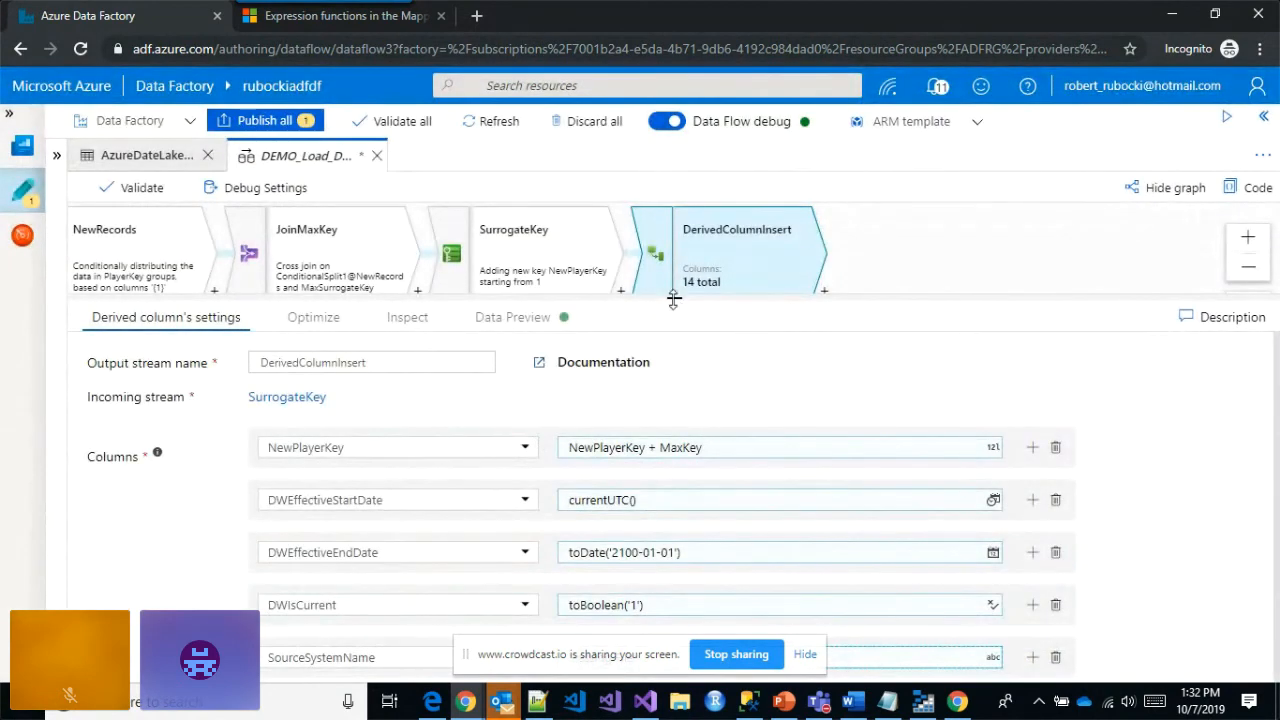
- Add an Alter Row transformation after DerivedColumnInsert and name its output stream AlterRowInsert
left_click_drag(674, 298, 666, 414)
left_click_drag(914, 309, 785, 330)
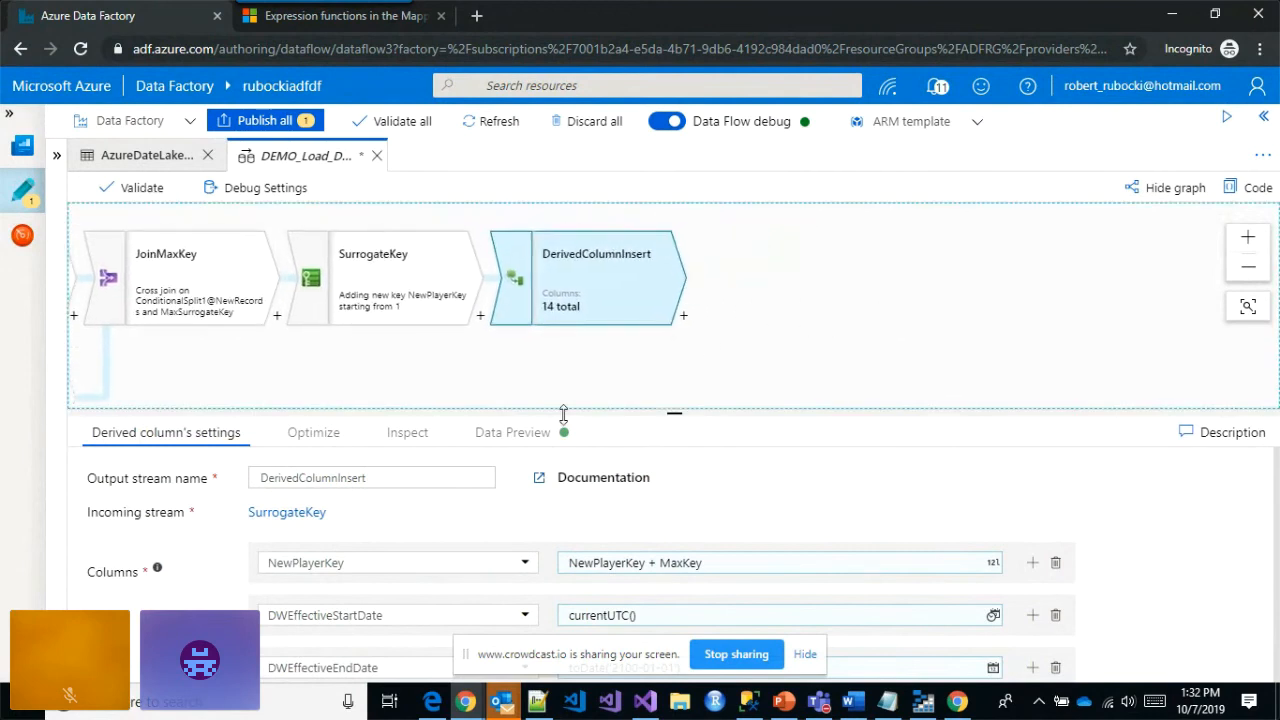
left_click(684, 320)
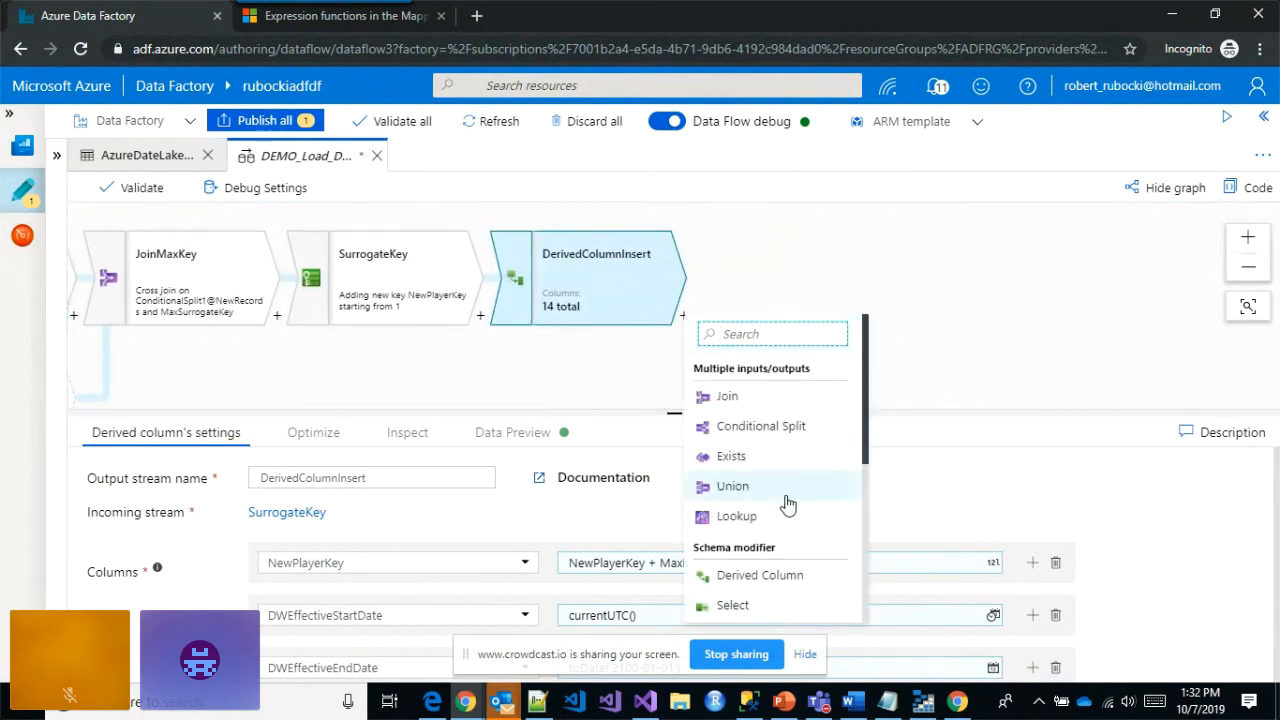
scroll(786, 510, "down", 5)
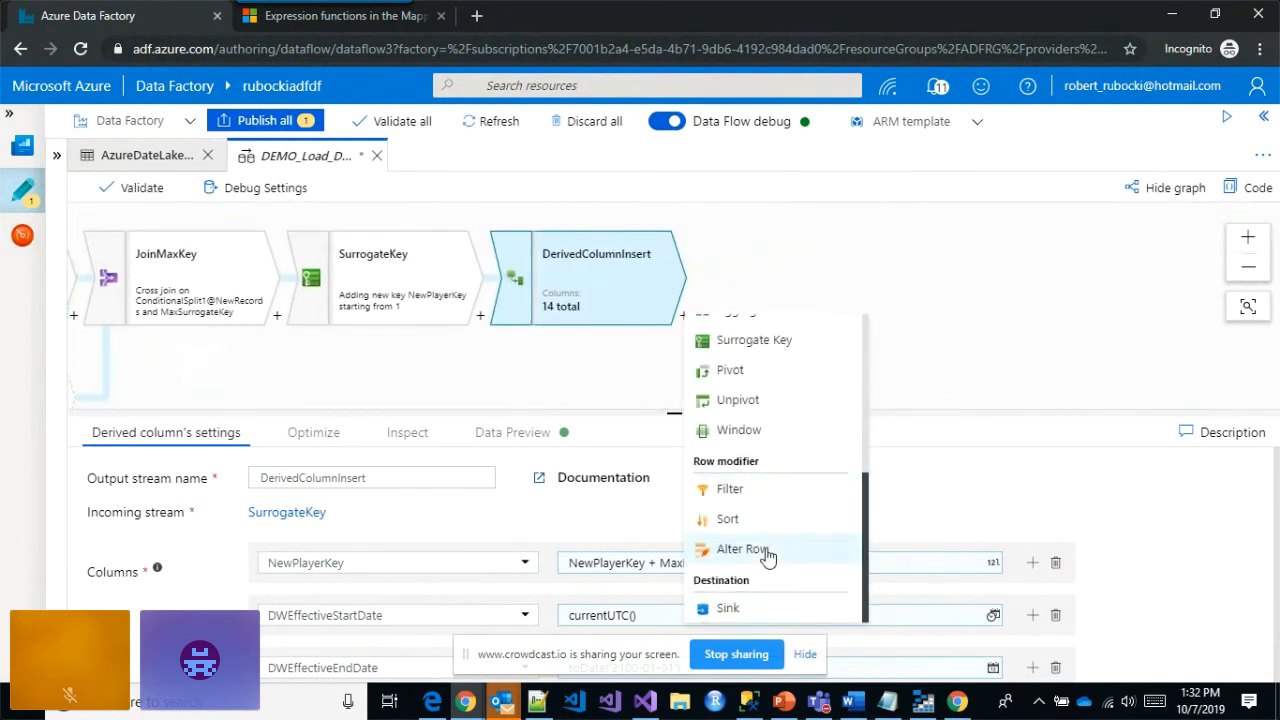
left_click(766, 552)
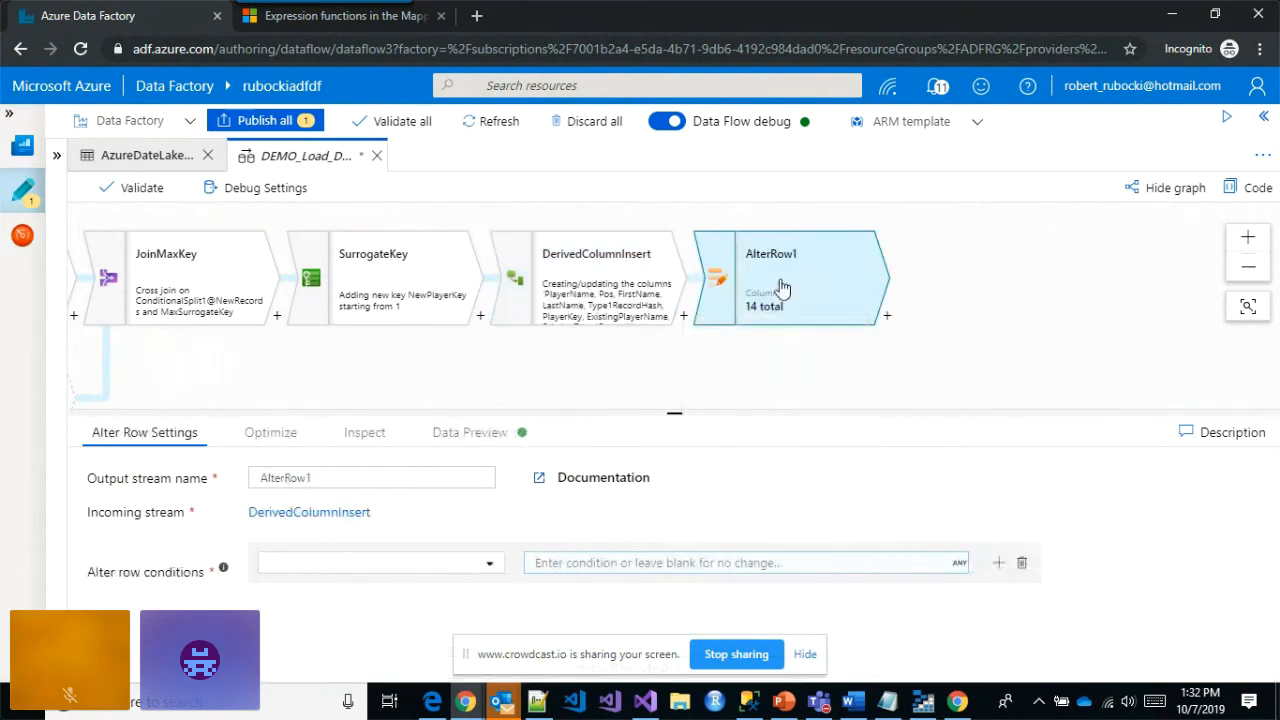
double_click(398, 480)
type("AlterRowInsert")
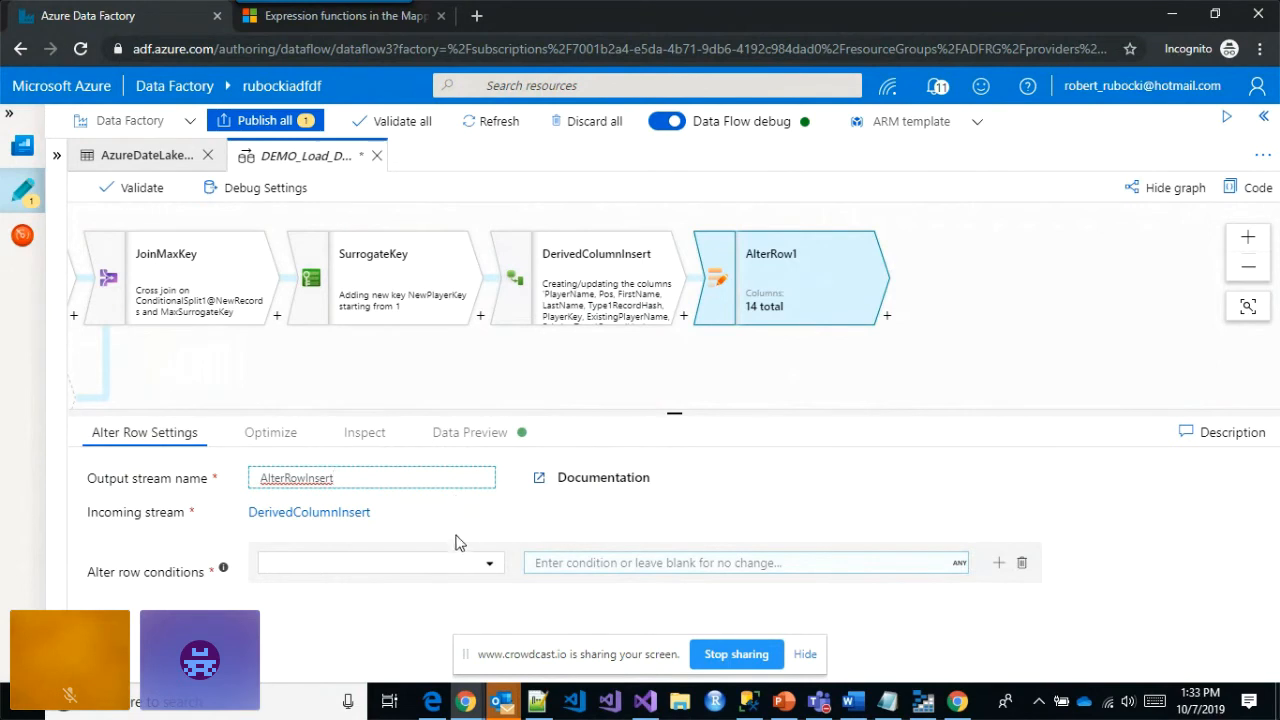
- Set the alter row condition of AlterRowInsert to Insert if with the expression true()
left_click(478, 567)
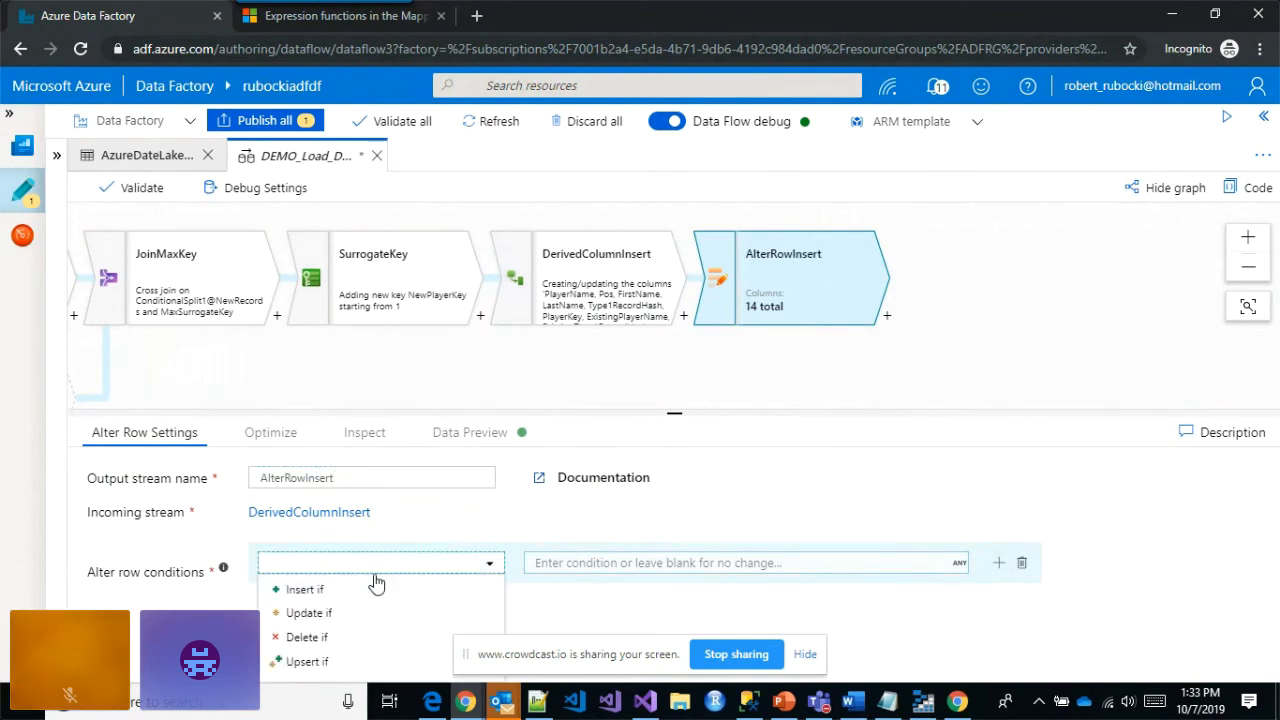
left_click(309, 591)
left_click(614, 566)
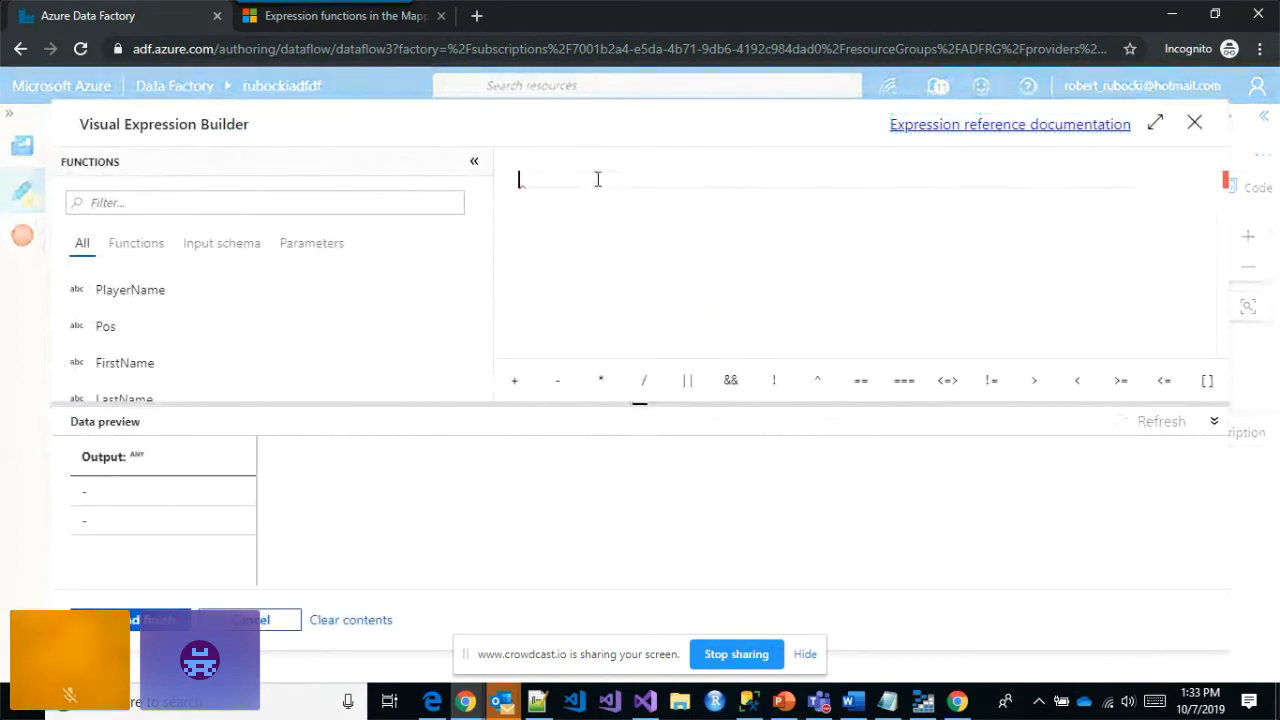
type("tru")
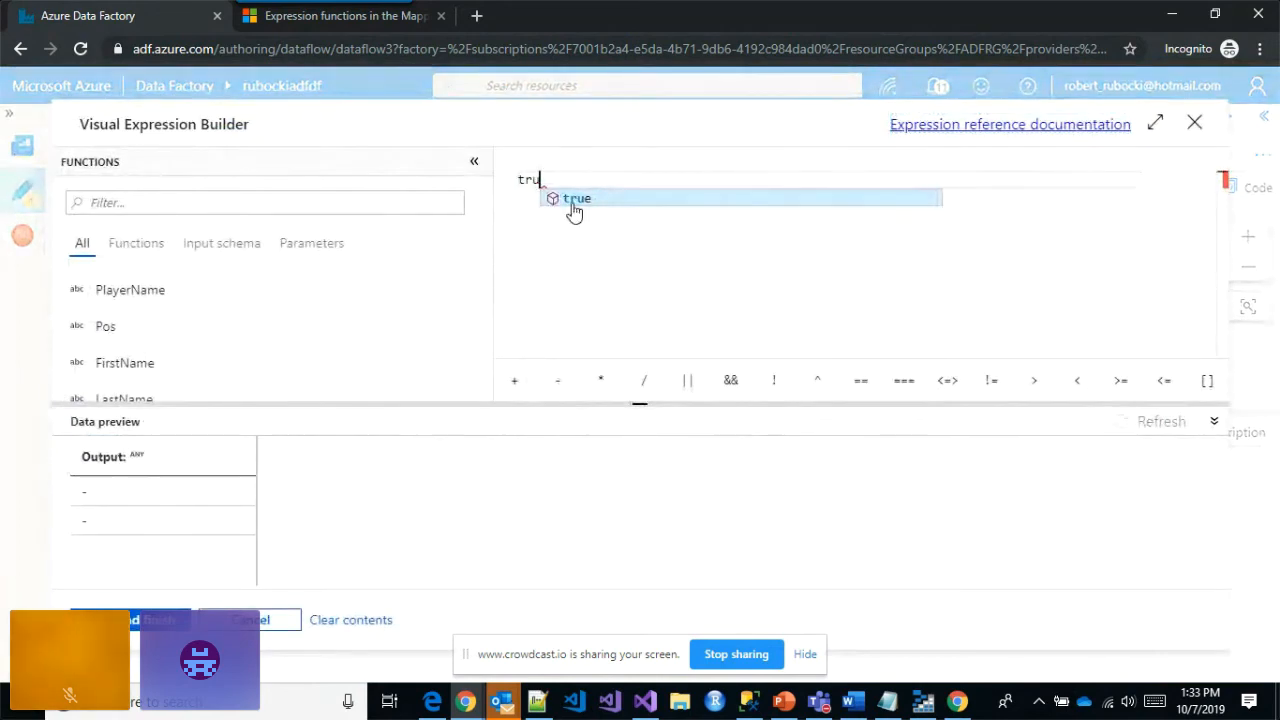
left_click(573, 199)
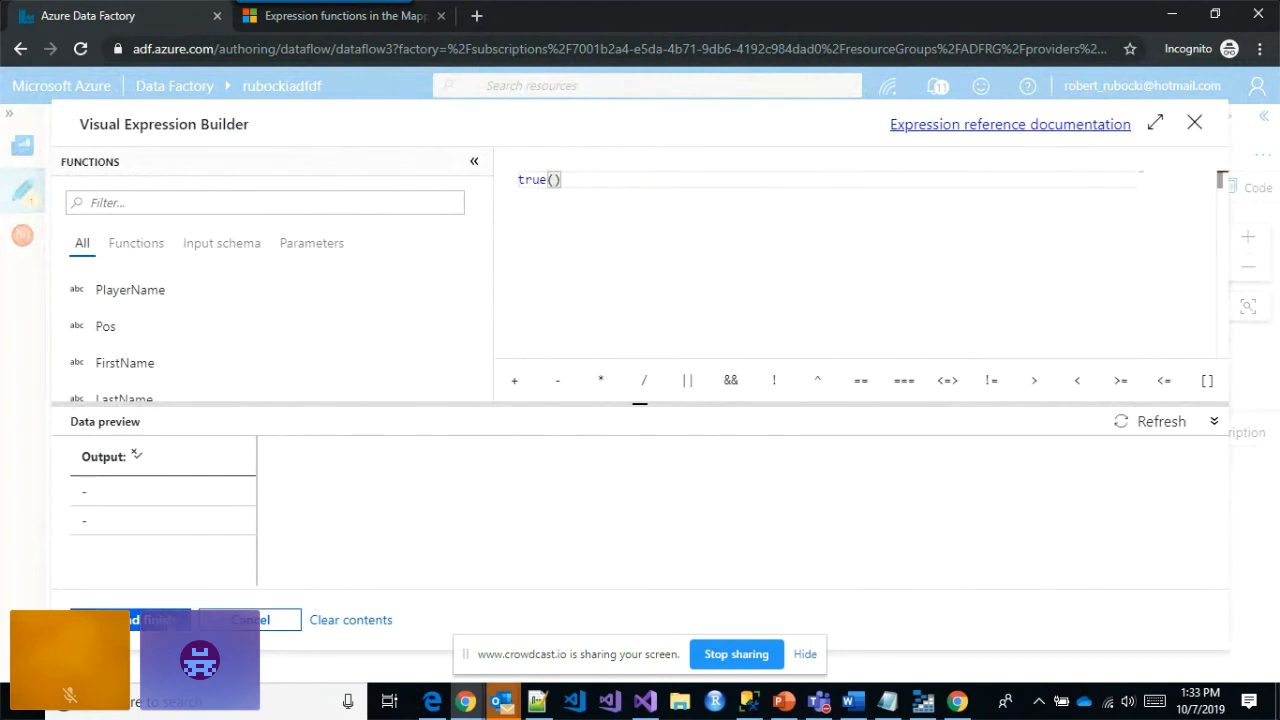
left_click(130, 619)
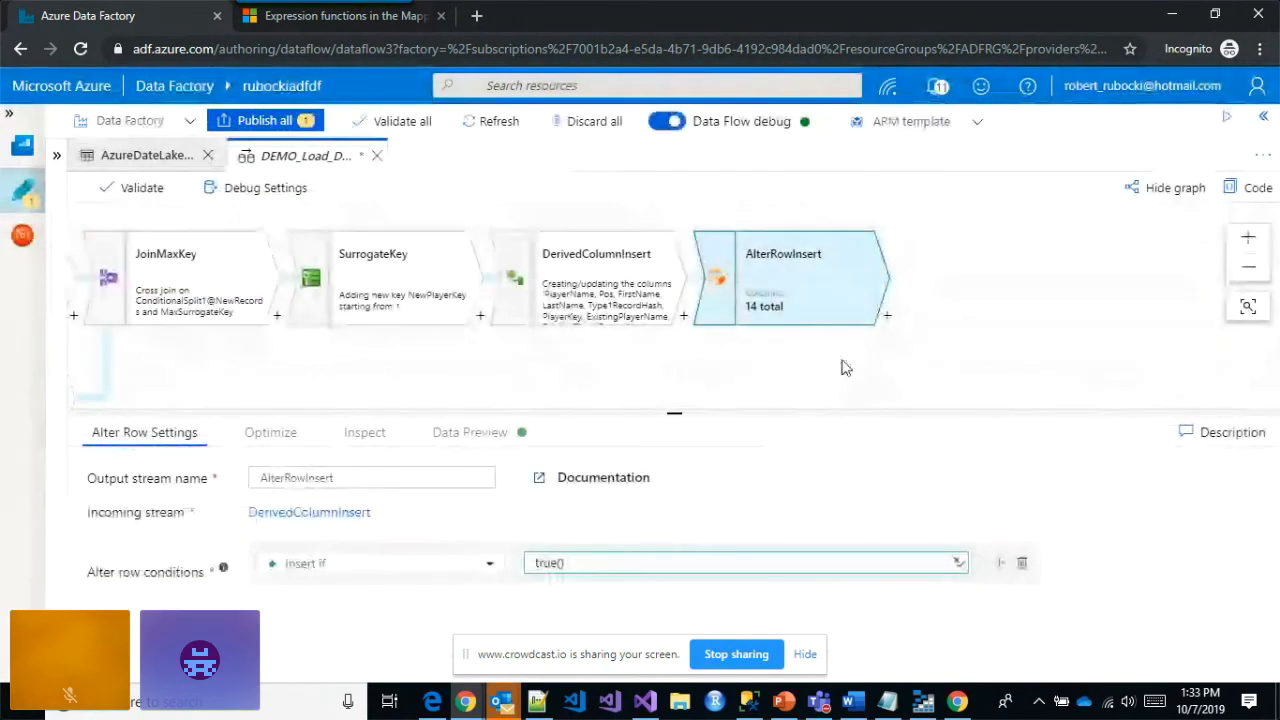
- Add a sink named InsertDimPlaye after AlterRowInsert and set its dataset to NFLStatsDW_dwdf_DimPlayer
left_click(886, 316)
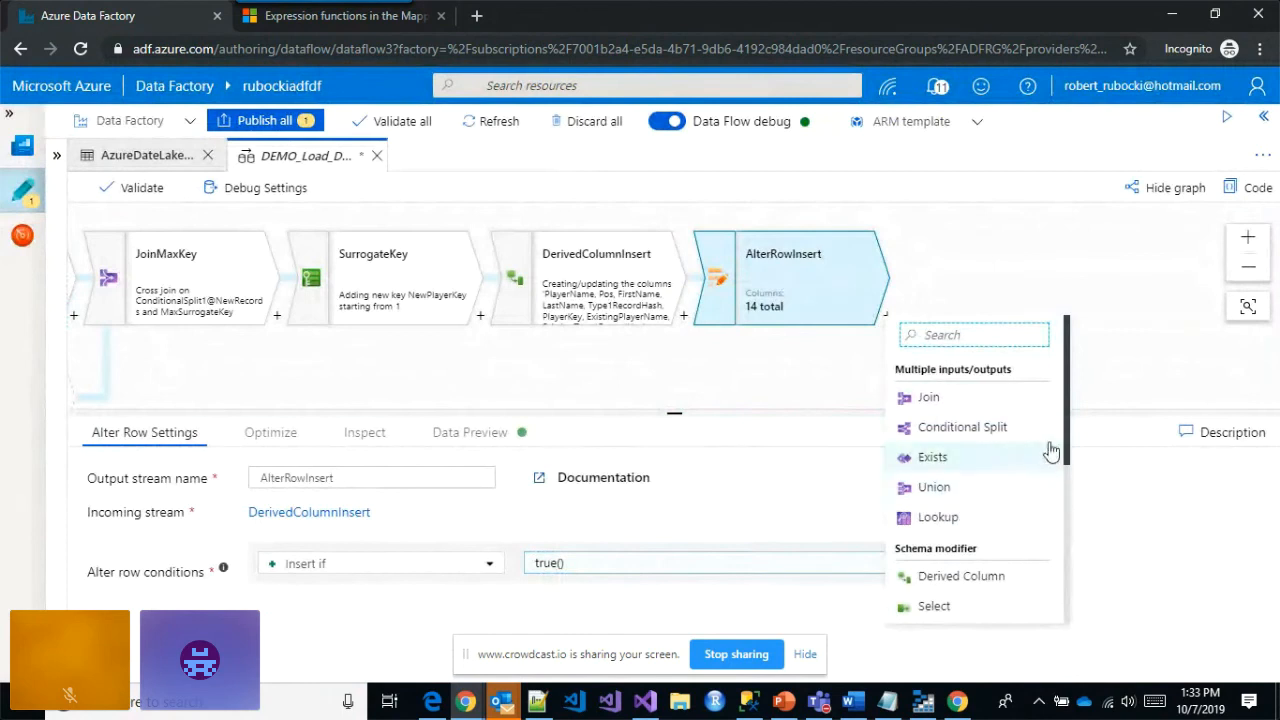
left_click_drag(1067, 436, 1053, 620)
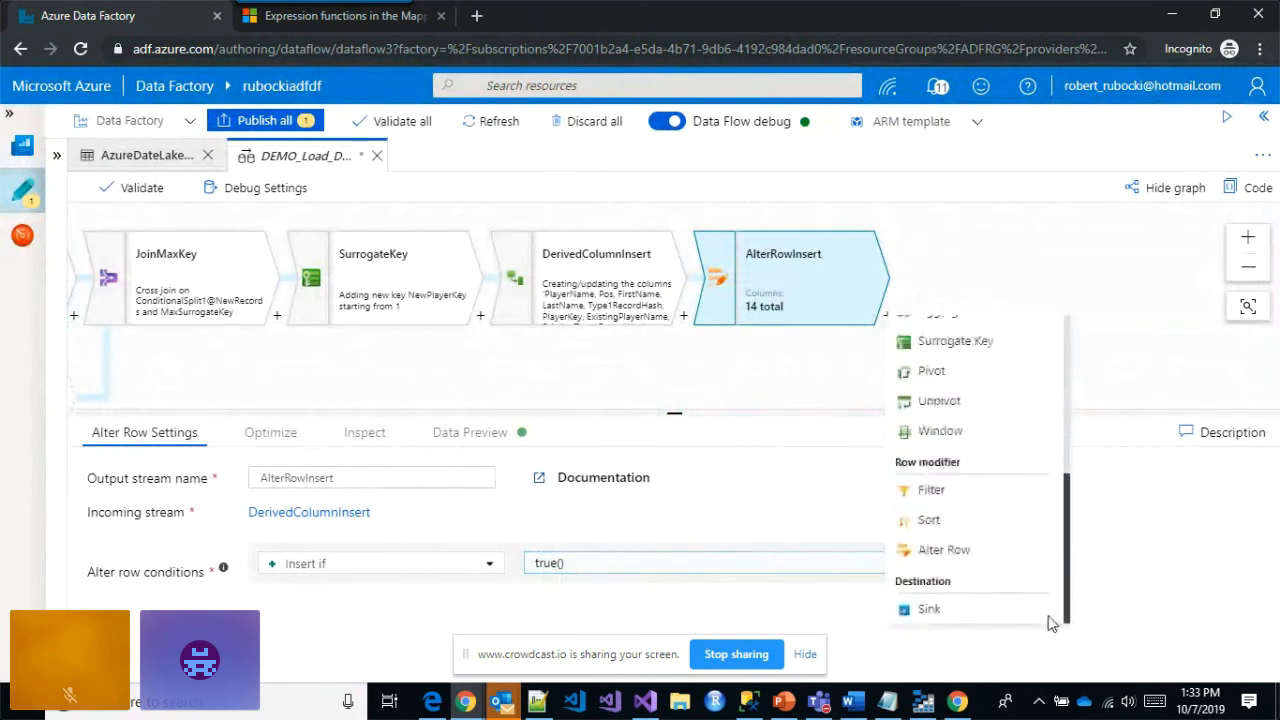
left_click(929, 609)
left_click_drag(334, 475, 240, 488)
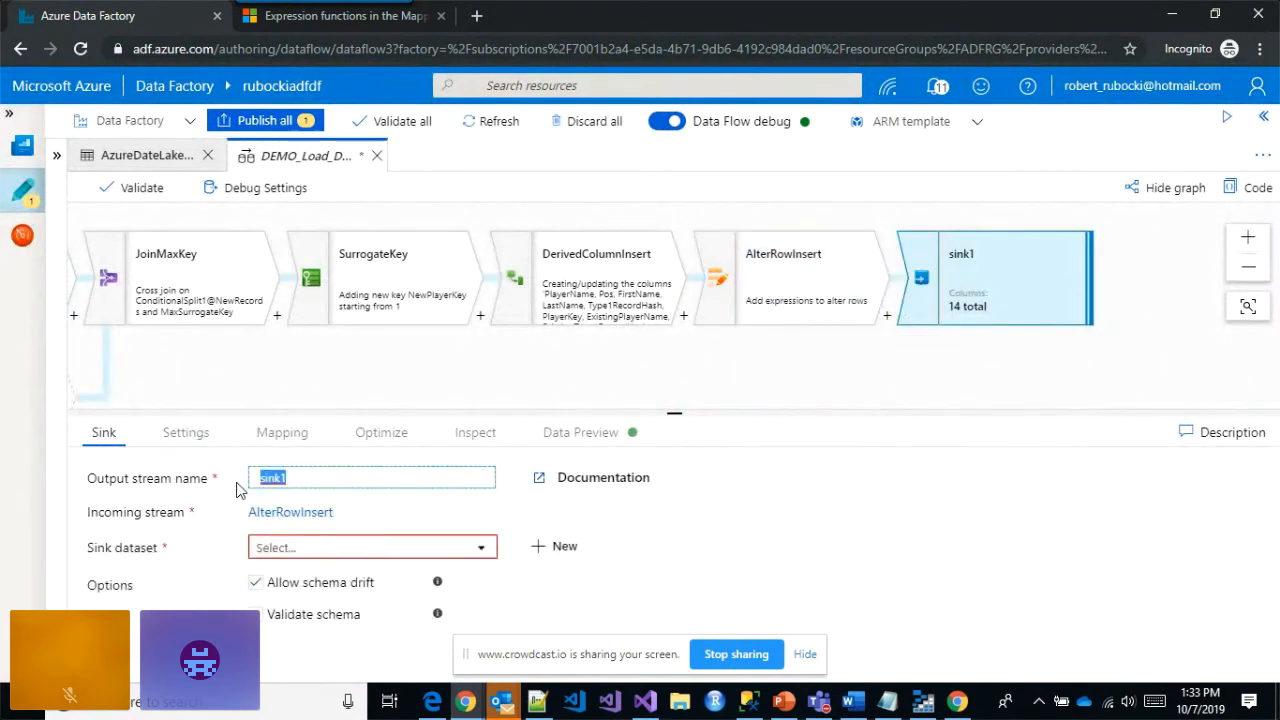
type("InsertDimPlaye")
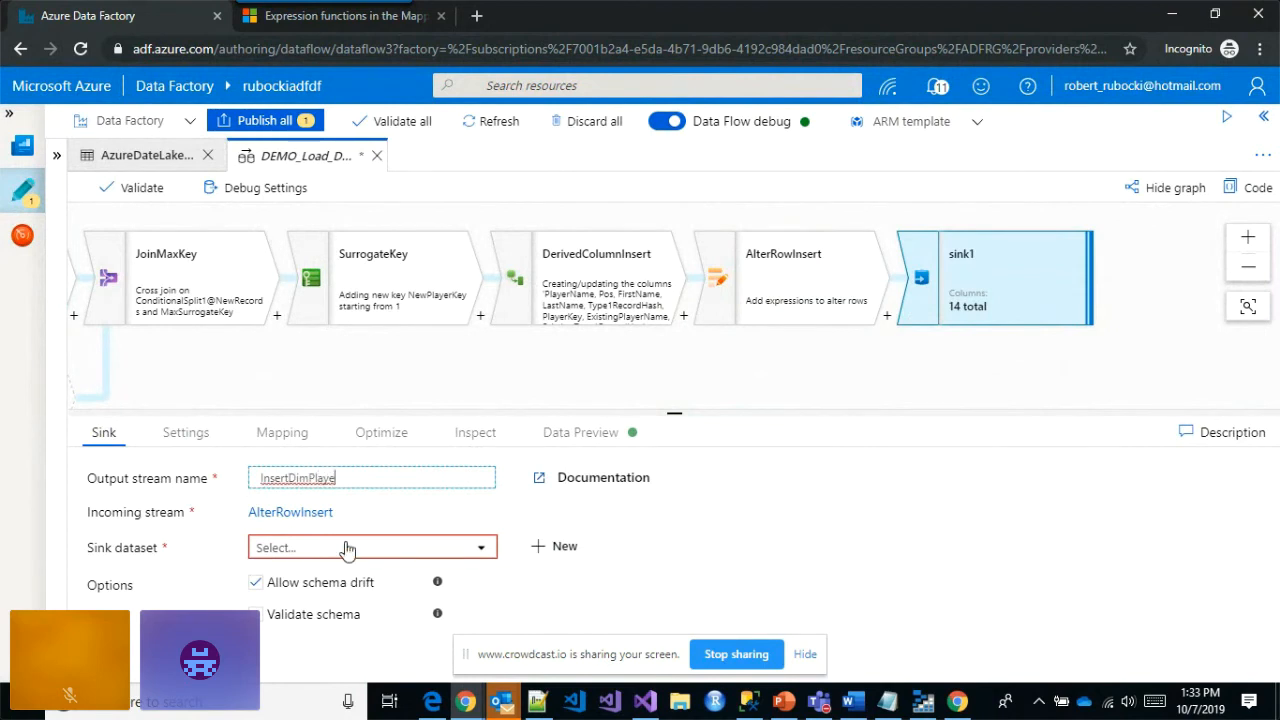
left_click(343, 548)
scroll(369, 626, "down", 2)
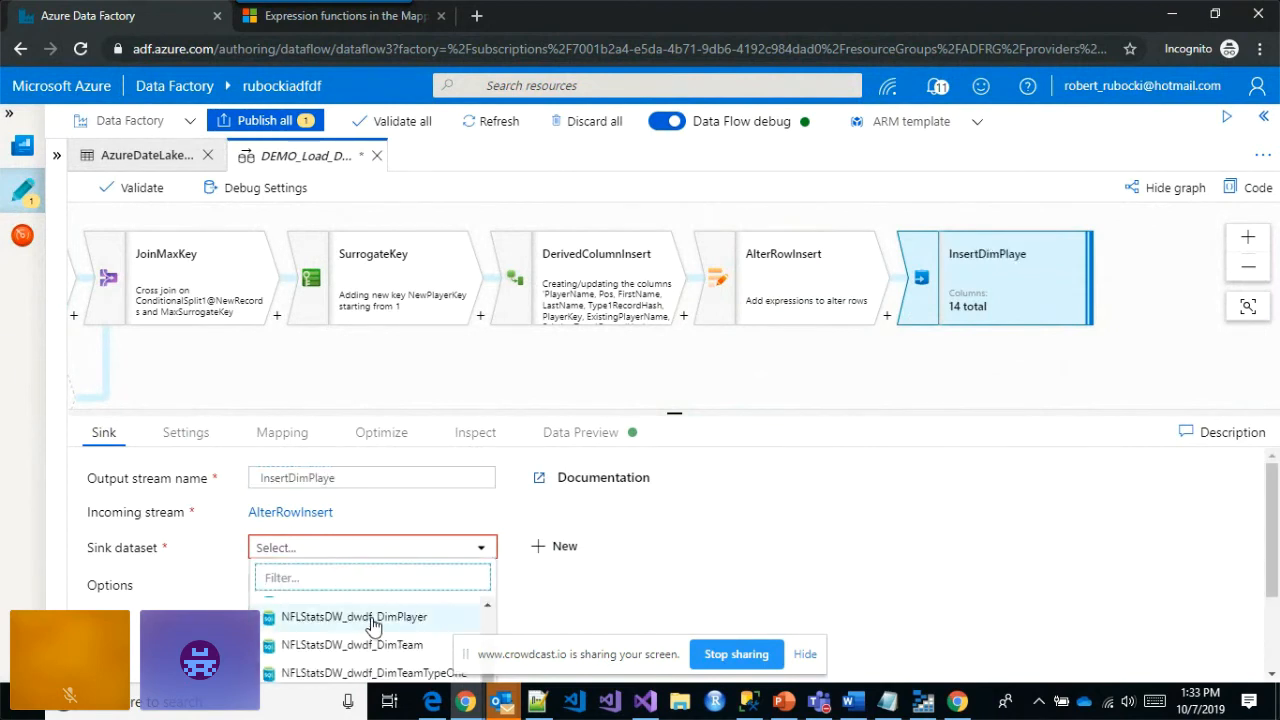
left_click(373, 617)
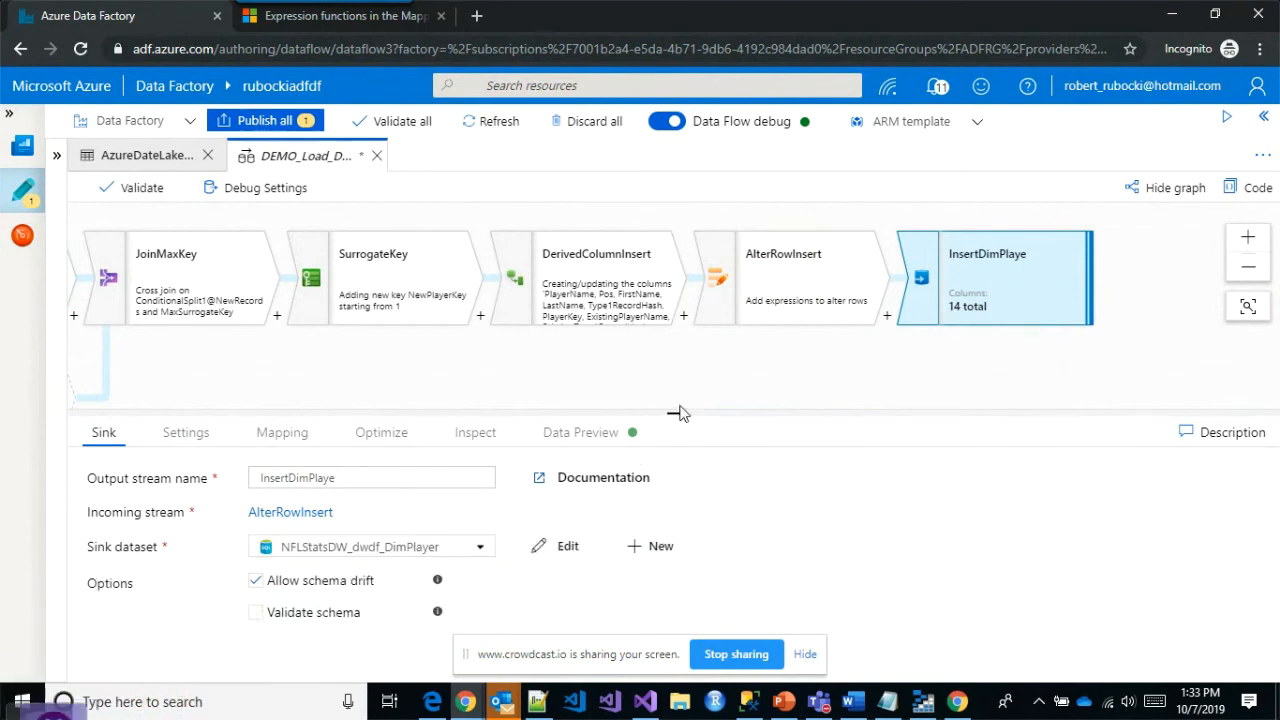
- Turn off auto mapping for the InsertDimPlaye sink and map input column Pos to output column PositionCode
left_click_drag(677, 414, 654, 383)
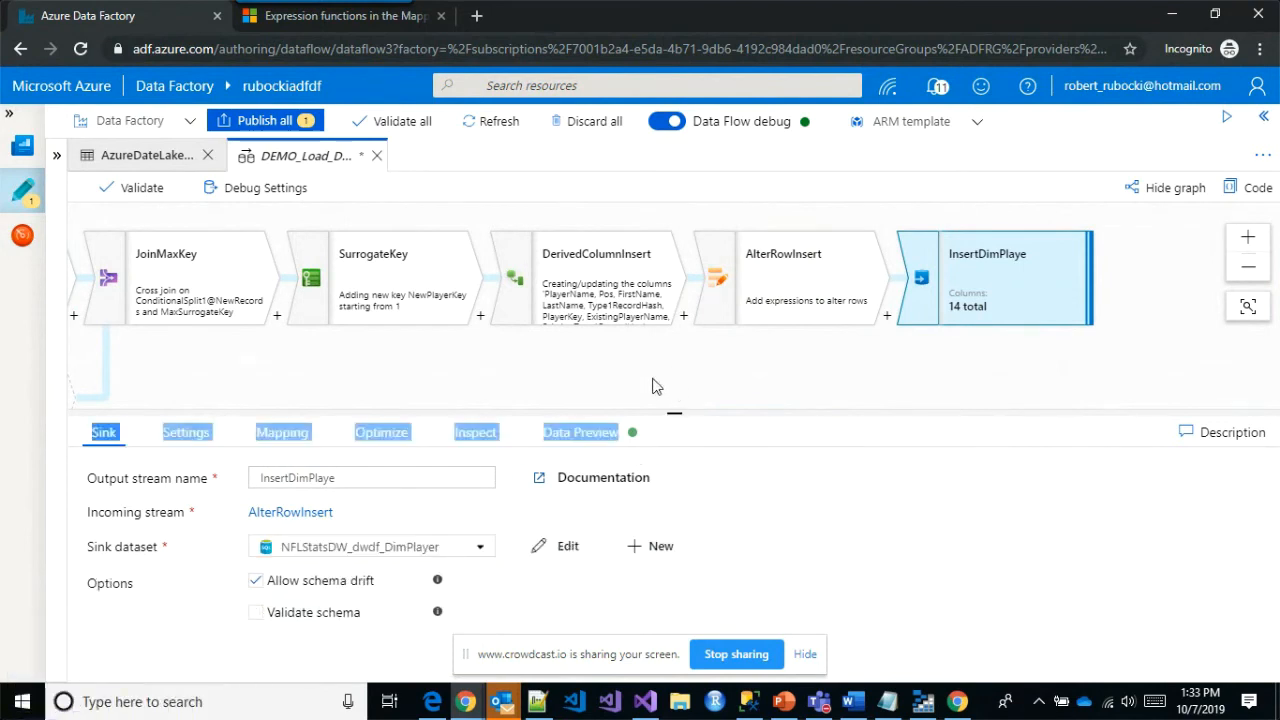
left_click(275, 433)
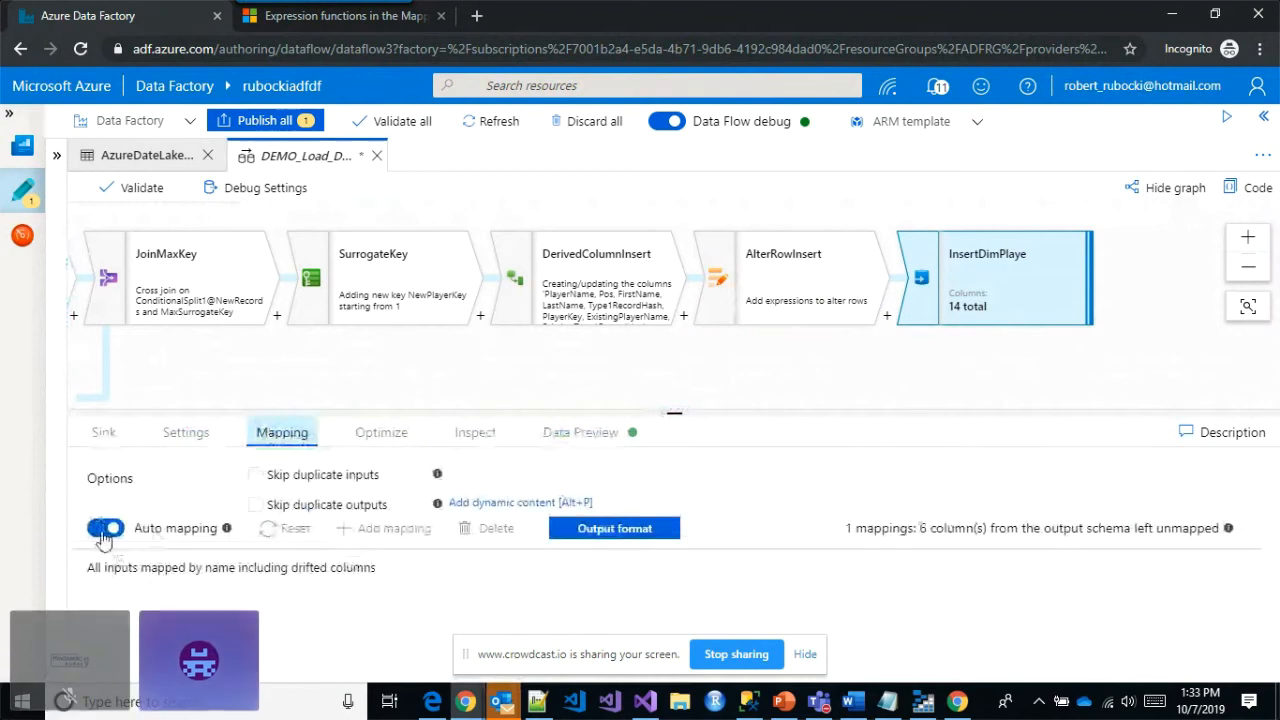
left_click(105, 529)
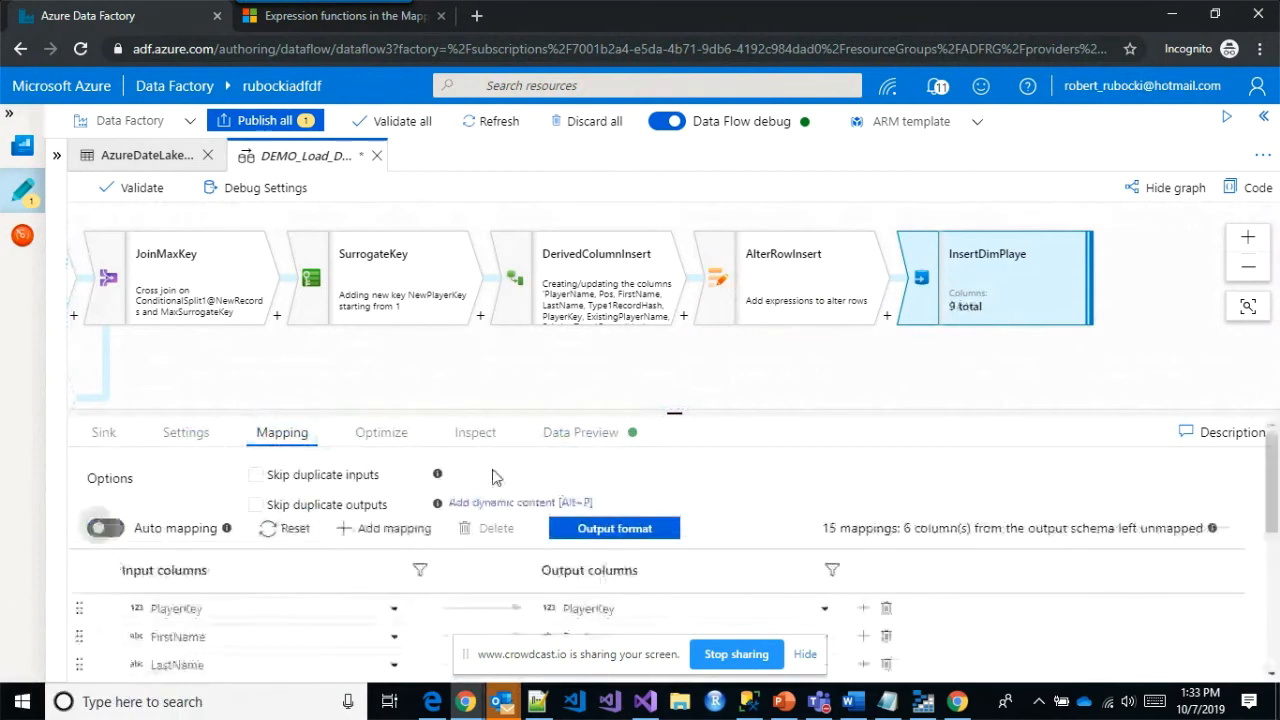
left_click_drag(672, 410, 717, 186)
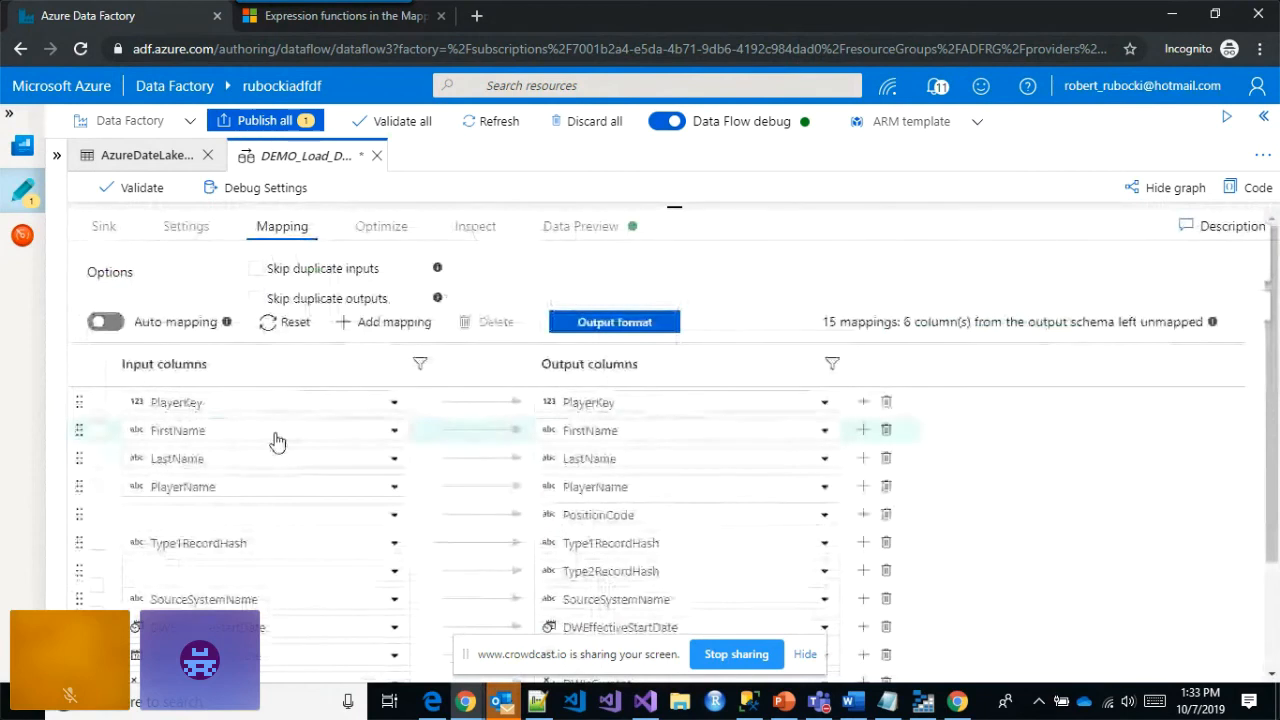
left_click(396, 516)
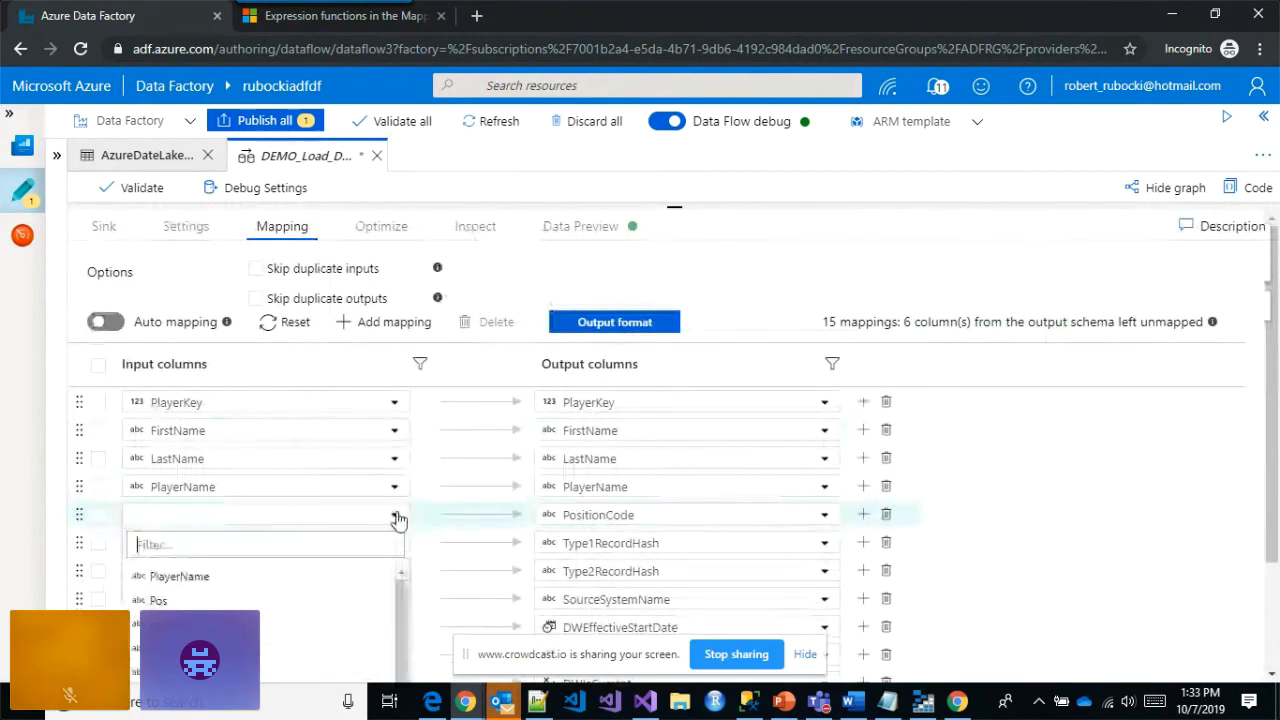
left_click(162, 601)
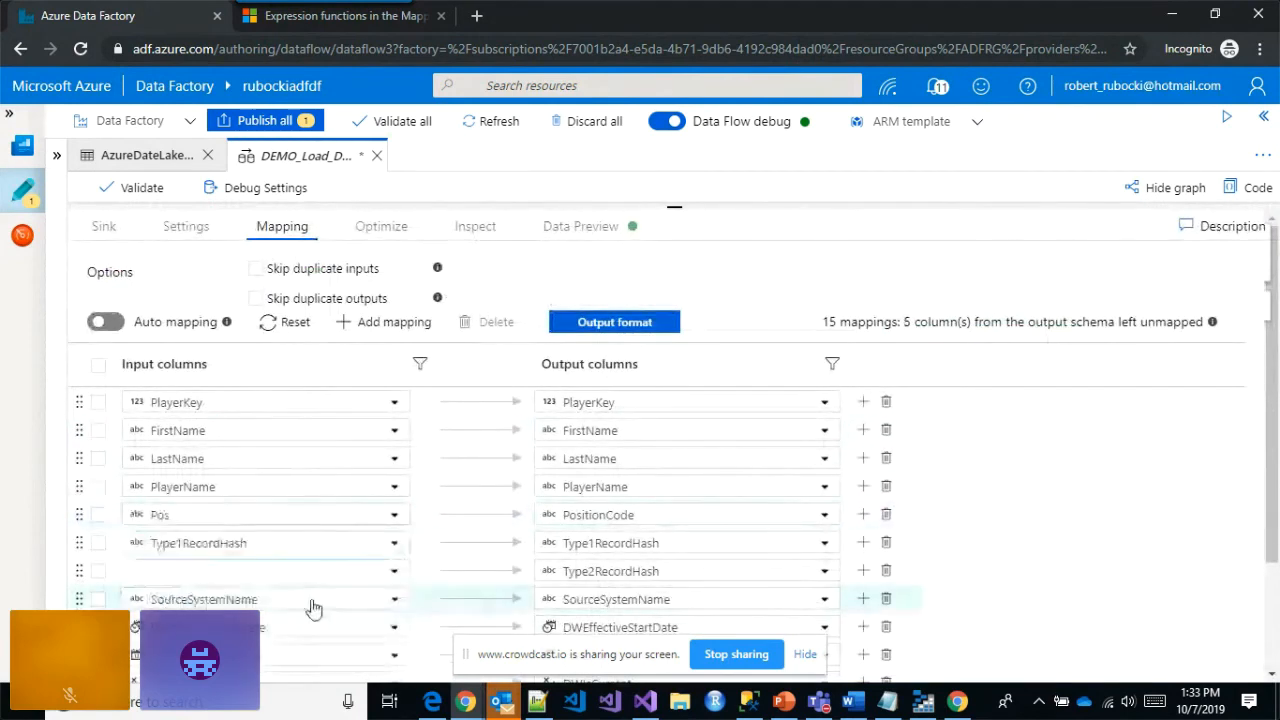
- Delete the Type2RecordHash mapping and all the mappings below DWIsCurrent, starting with RecordCreateDate
left_click(885, 570)
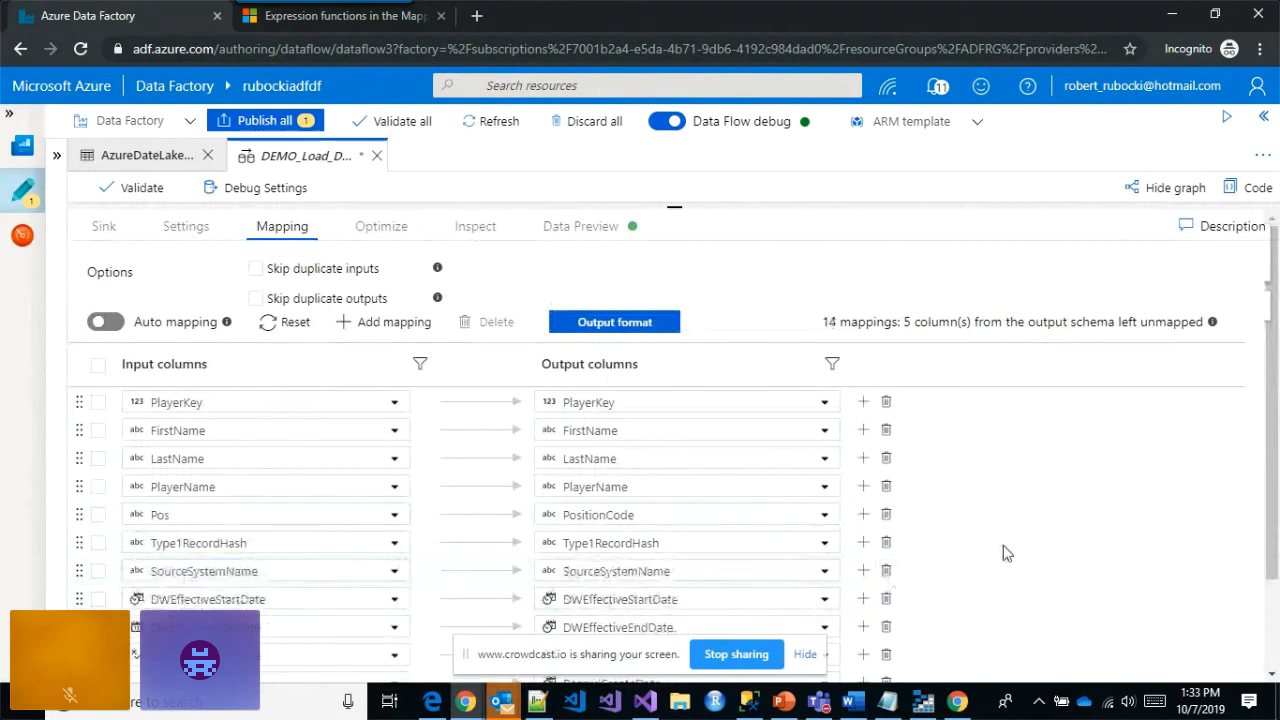
scroll(1007, 553, "down", 1)
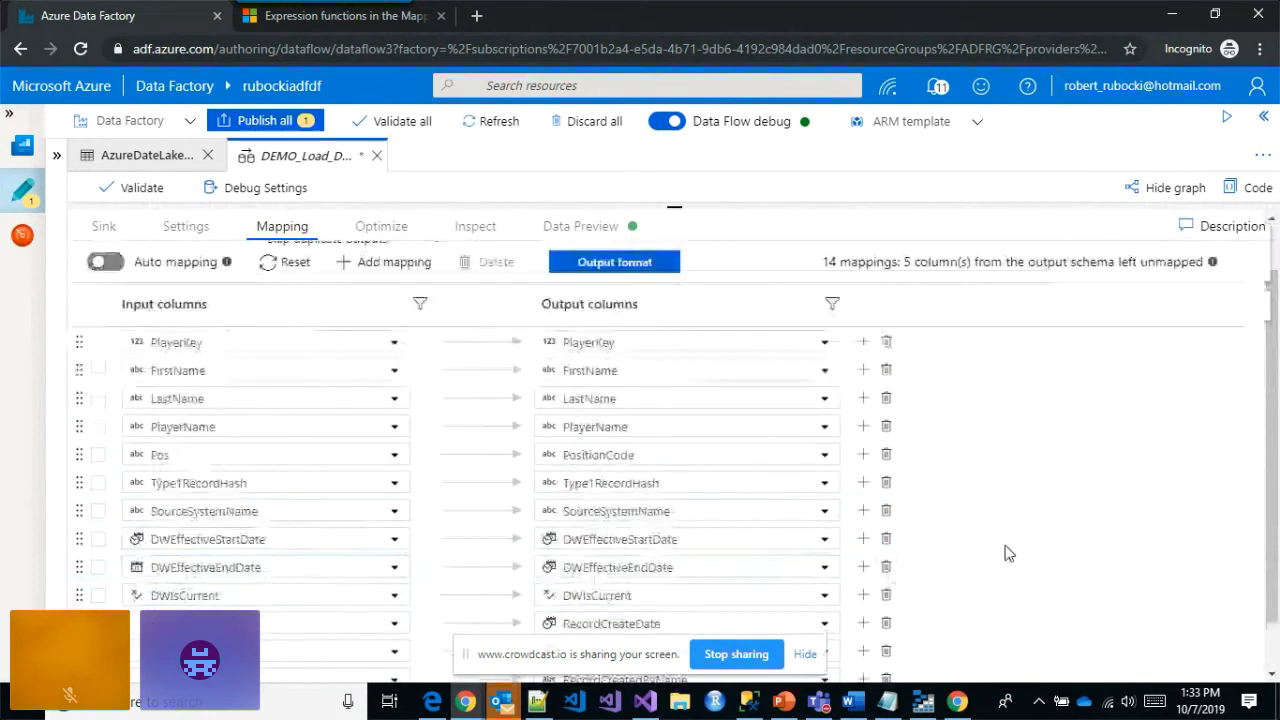
left_click(886, 594)
left_click(886, 621)
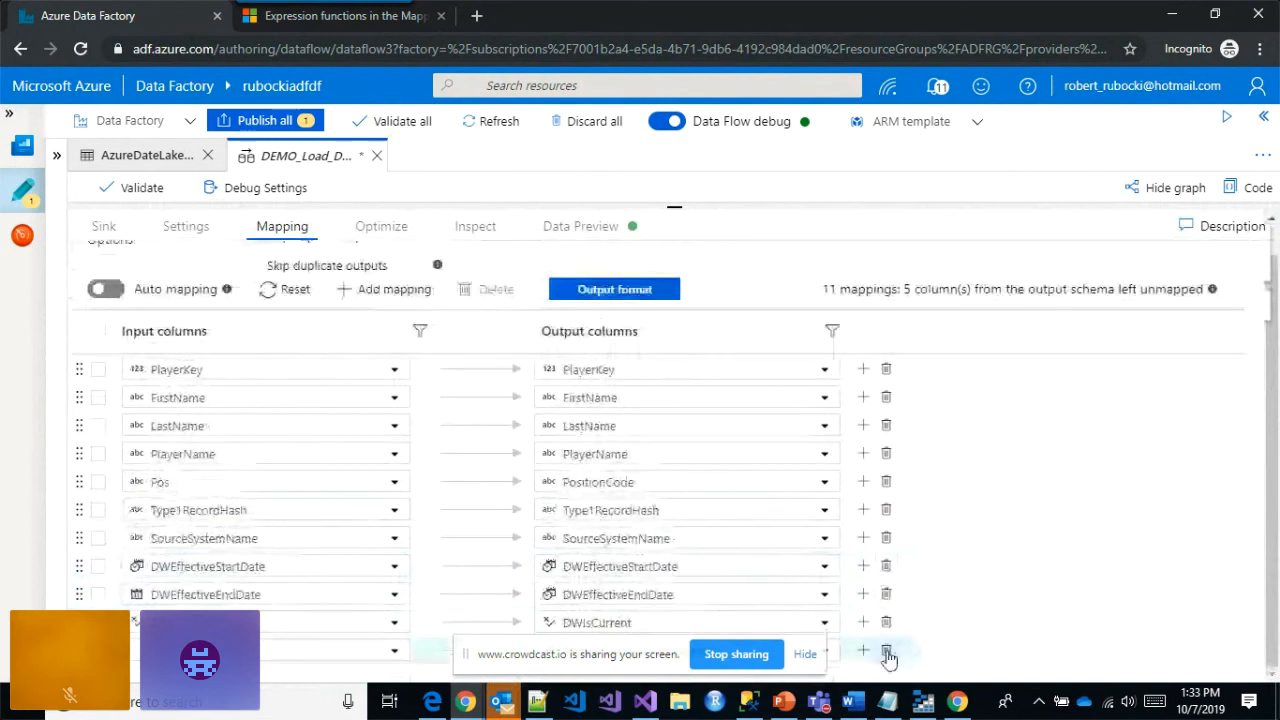
left_click(886, 651)
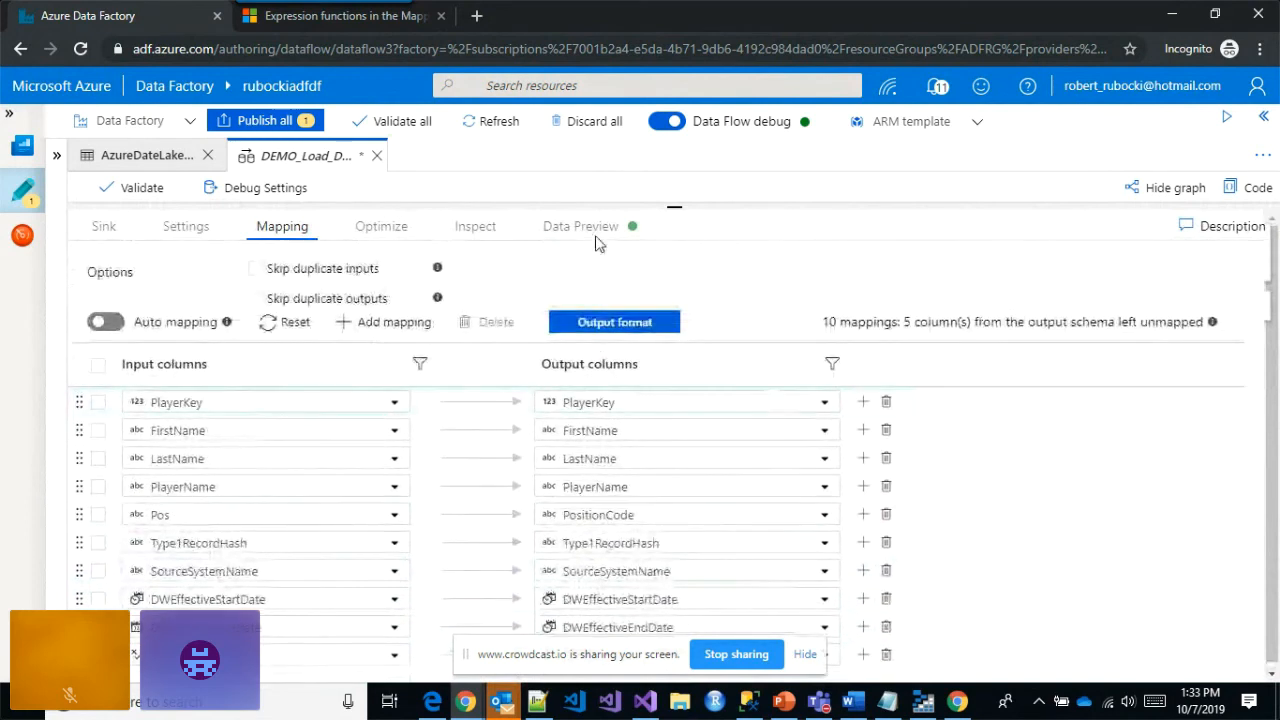
- Enlarge the data flow graph area and review the new-records and updated-records branches up to their sinks
left_click_drag(674, 208, 675, 627)
left_click(632, 402)
left_click(652, 400)
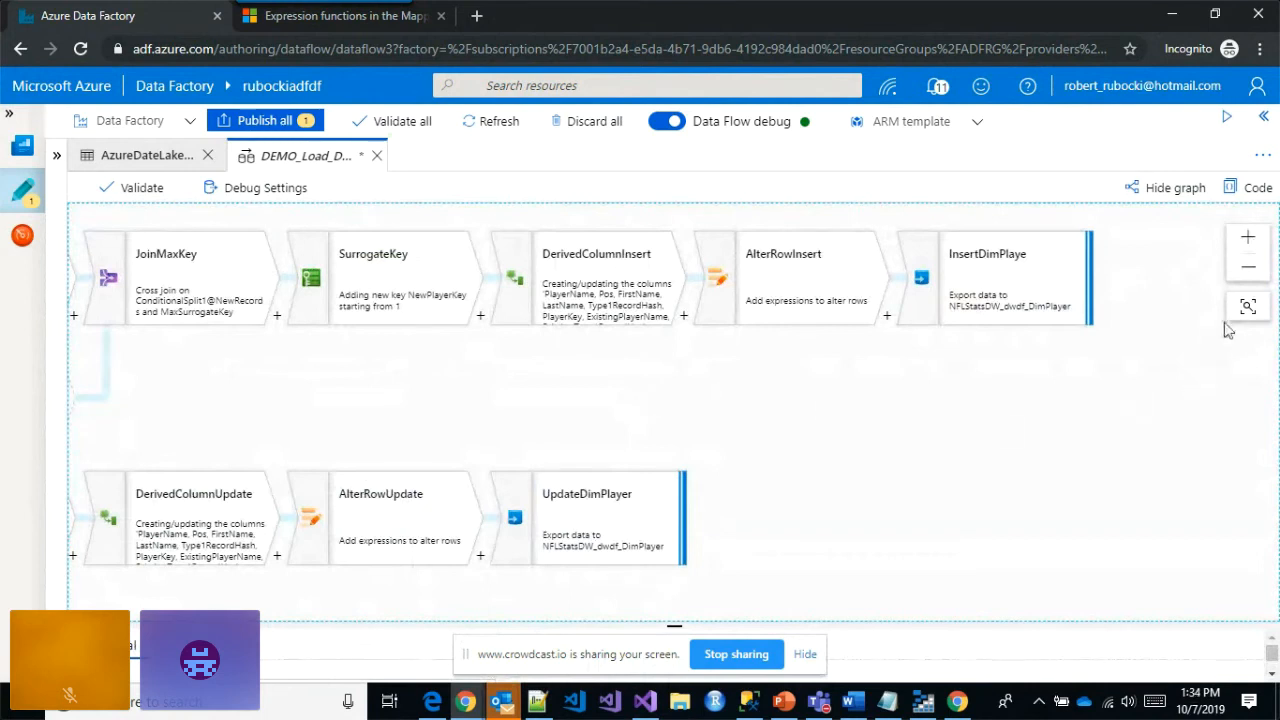
left_click(1248, 266)
left_click_drag(321, 422, 668, 393)
mouse_move(290, 254)
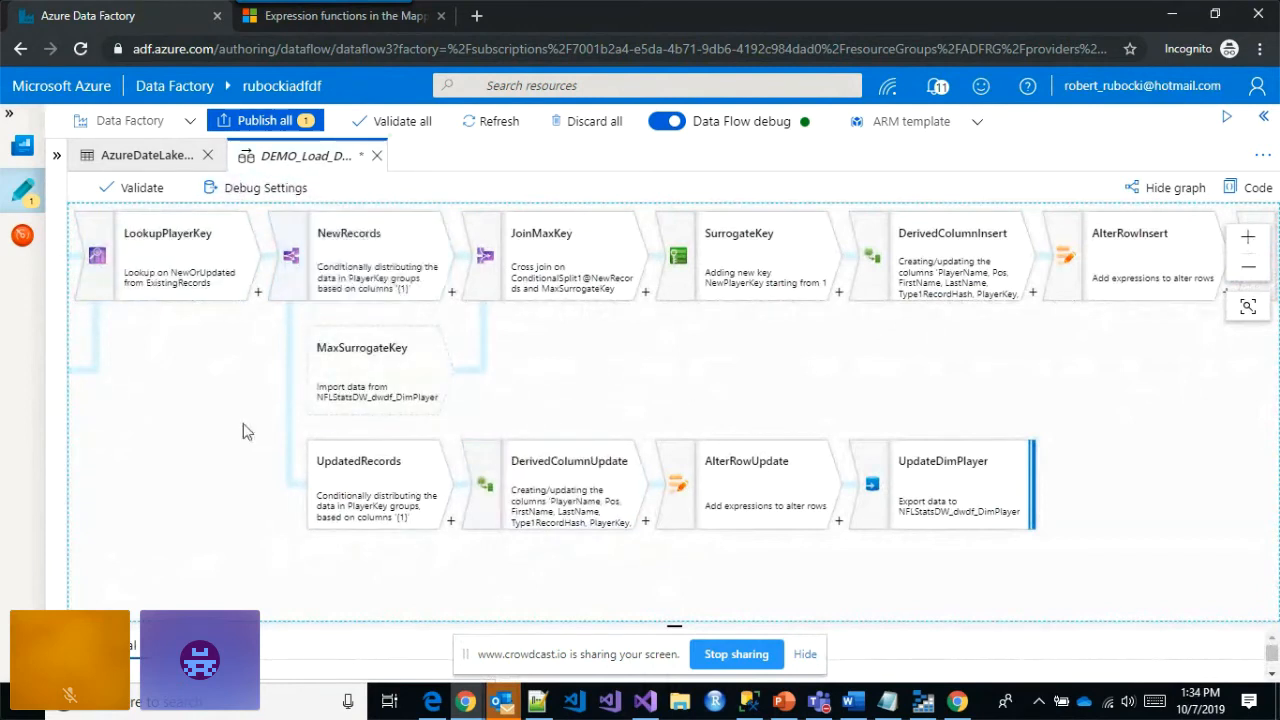
- Create a new data flow in the factory resources and name it DEMO_Load_FactPassing
left_click(57, 160)
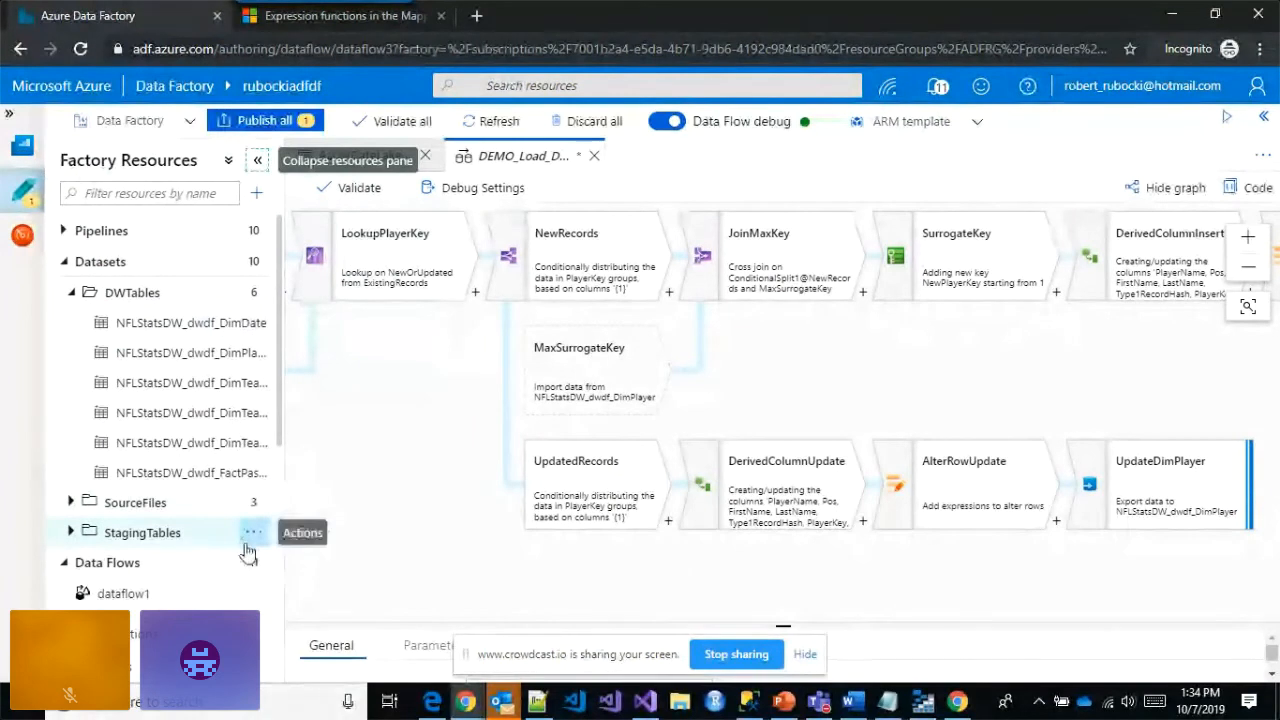
scroll(255, 540, "down", 2)
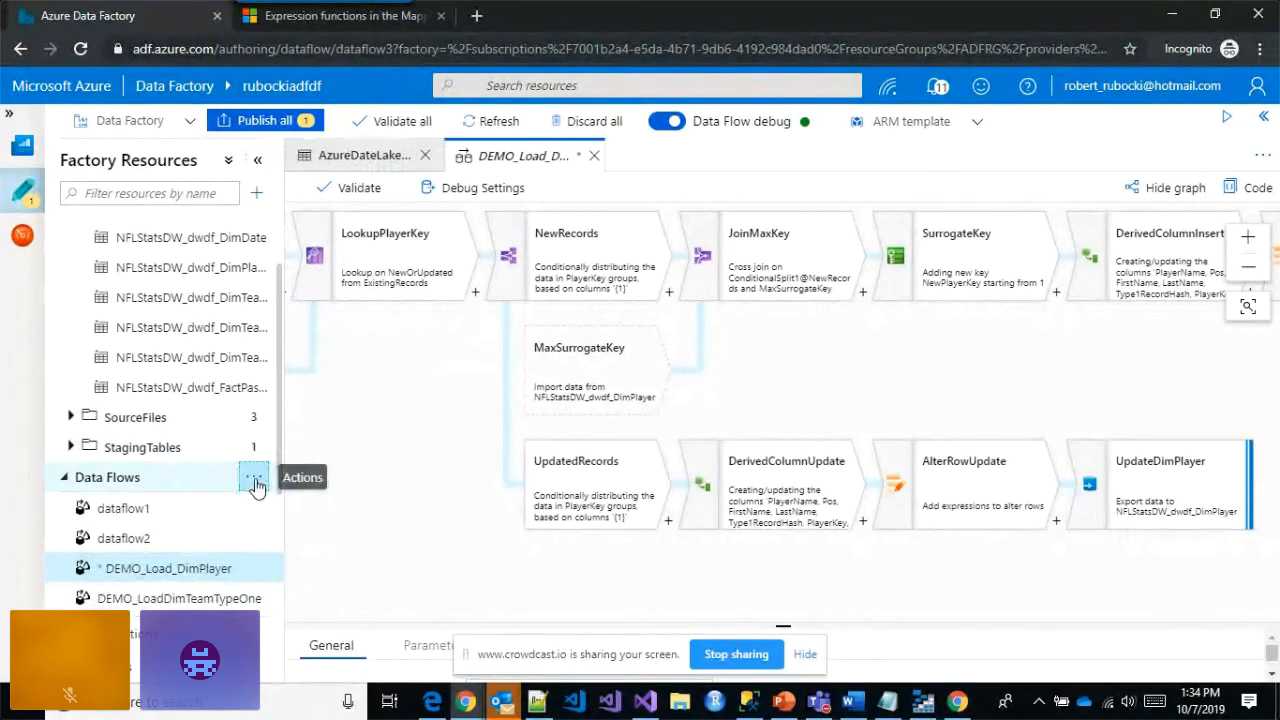
left_click(255, 478)
left_click(296, 520)
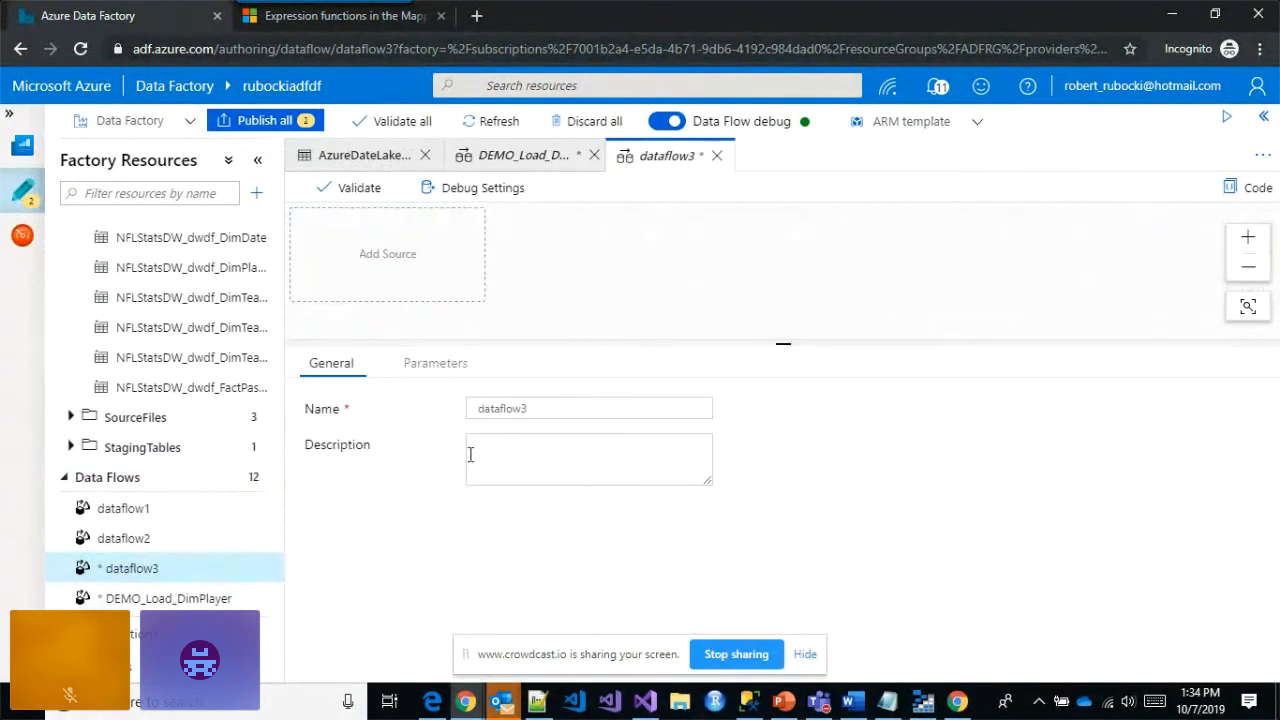
double_click(537, 412)
type("DEMO_Load")
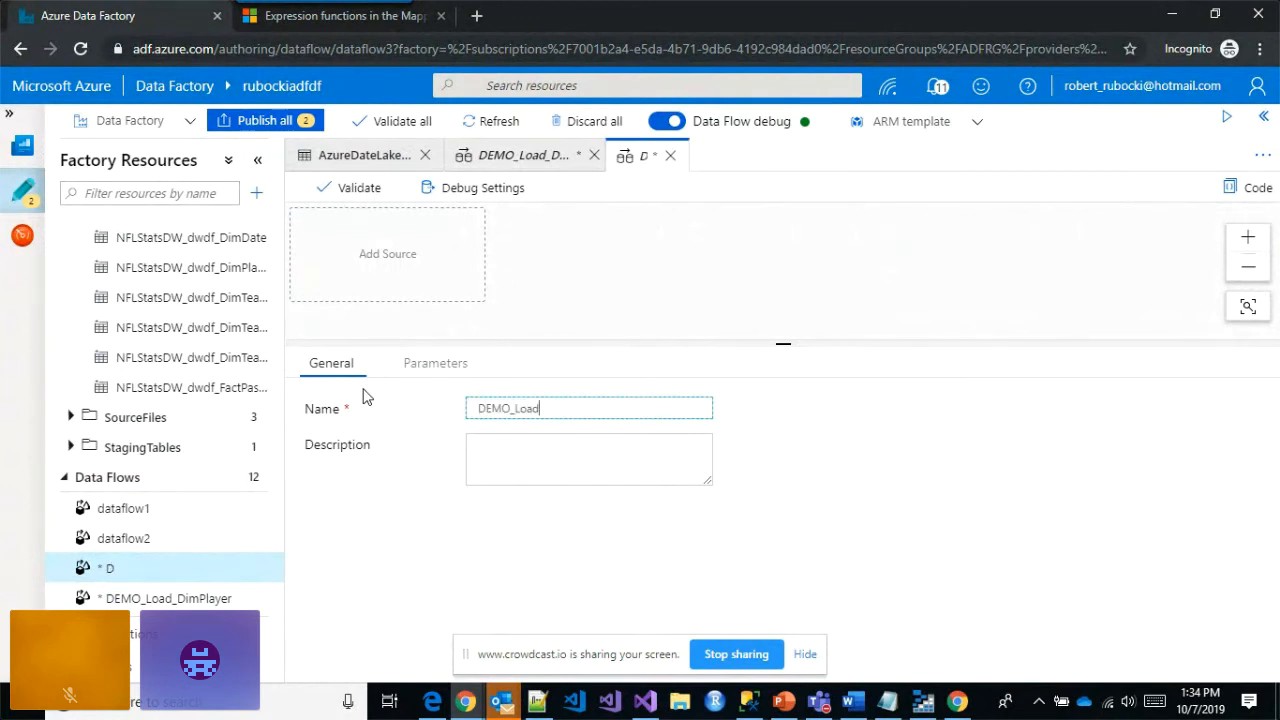
type("_FactPassing")
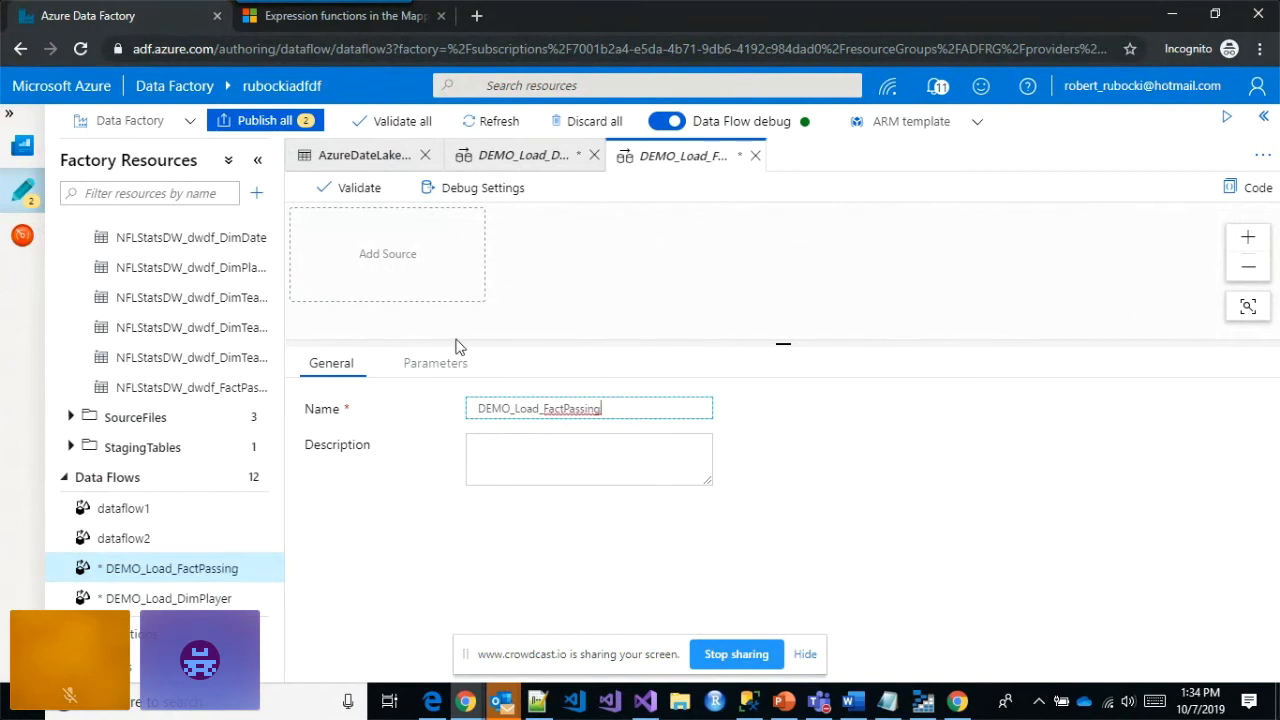
left_click(663, 268)
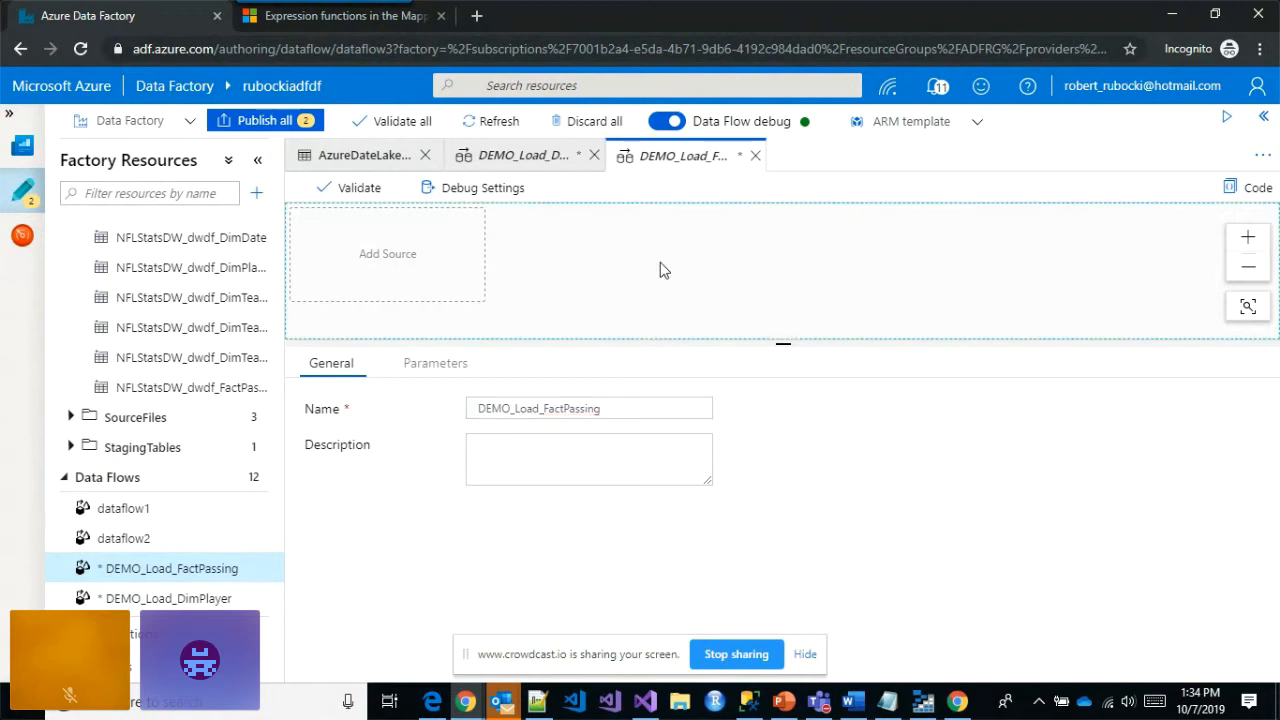
- Add a source named PassingFile to the data flow and set its dataset to AzureDateLake2_Passing
left_click(394, 288)
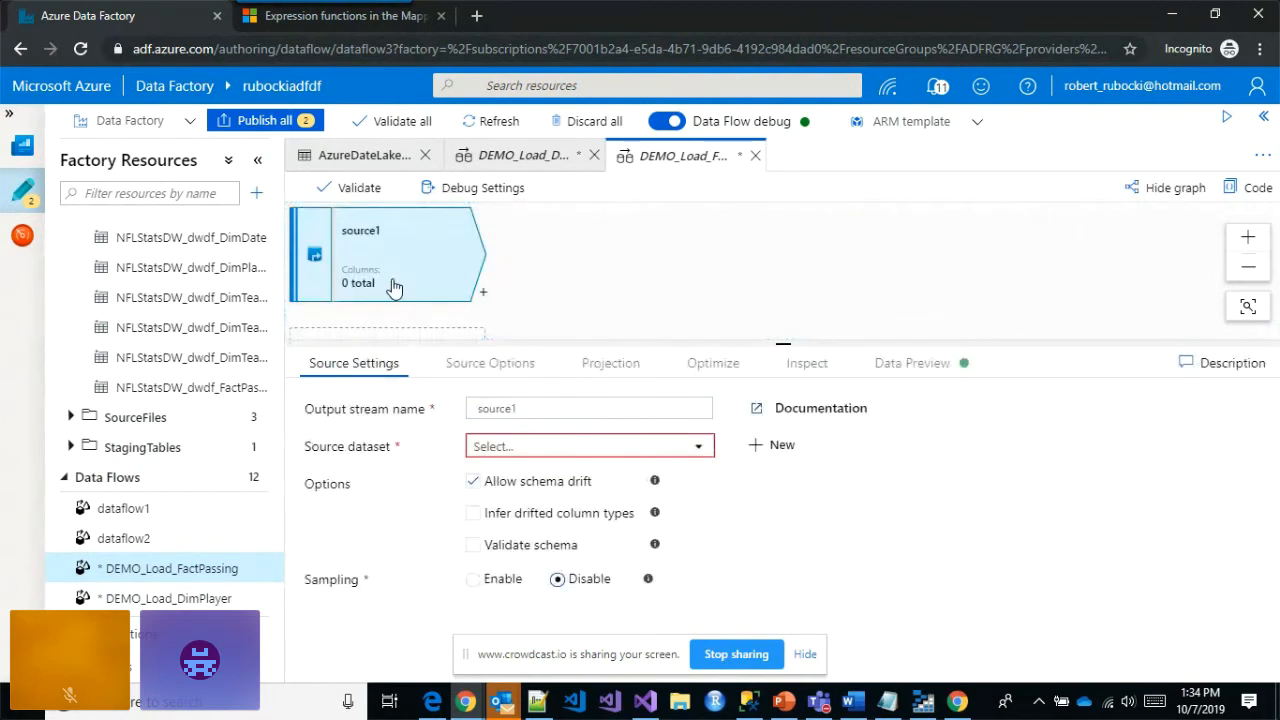
double_click(473, 416)
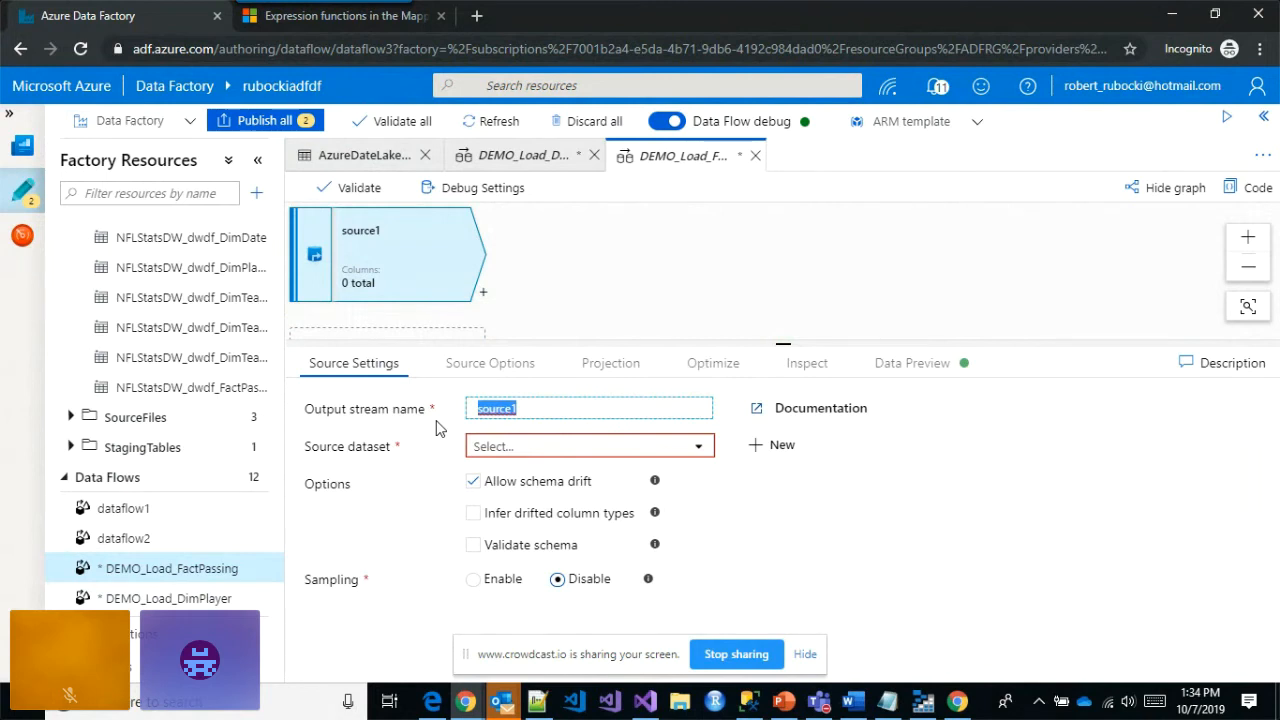
type("PassingFile")
left_click(477, 452)
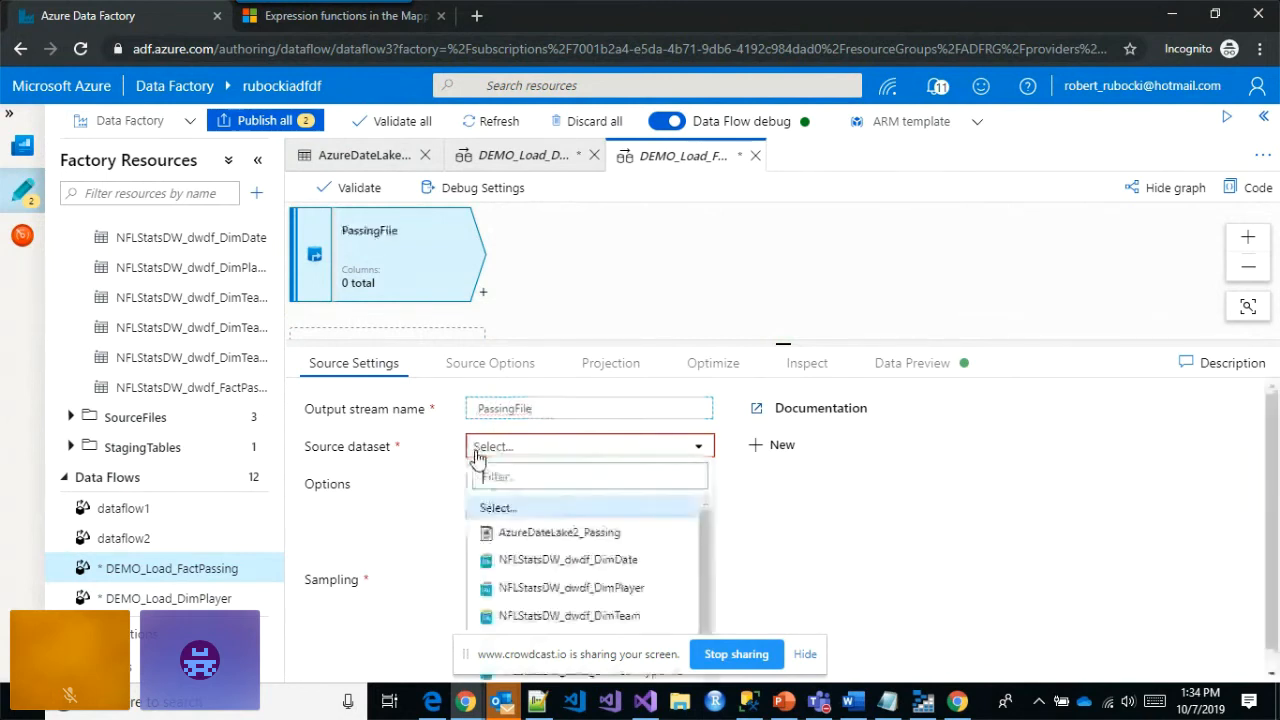
left_click(538, 532)
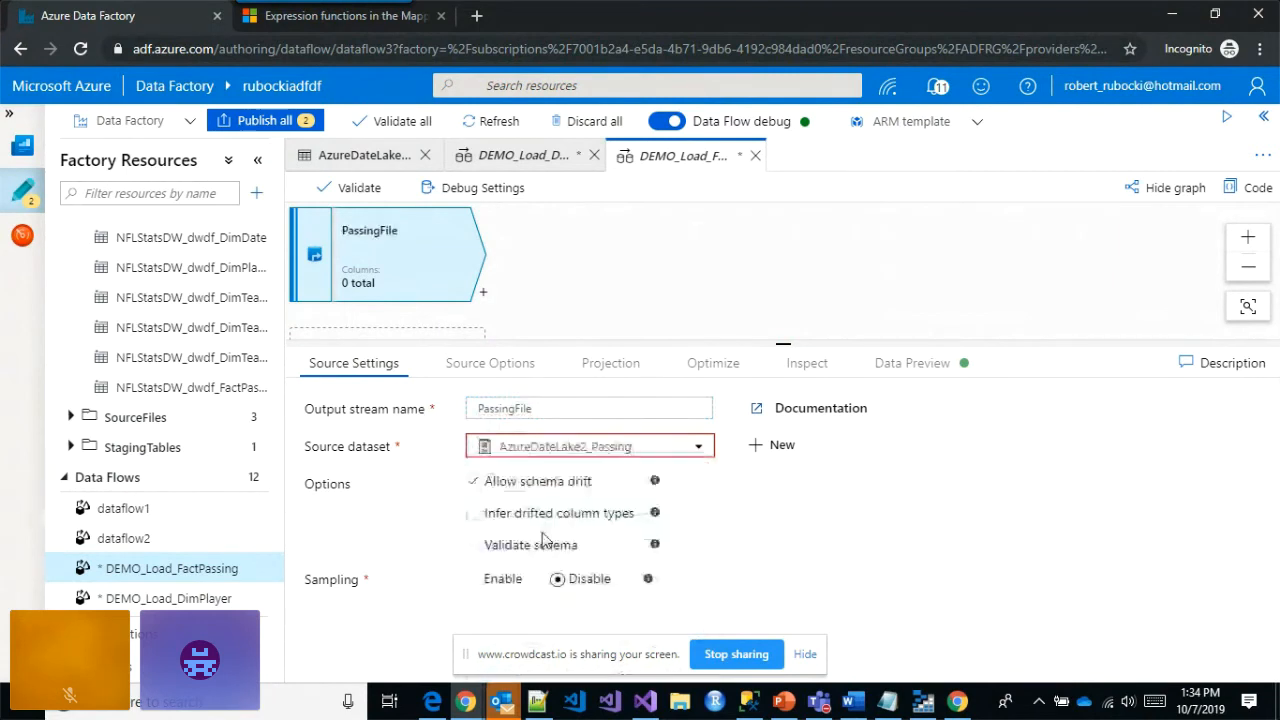
- Add a Derived Column transformation after PassingFile and name its output stream PlayerNameDateKey
left_click(484, 296)
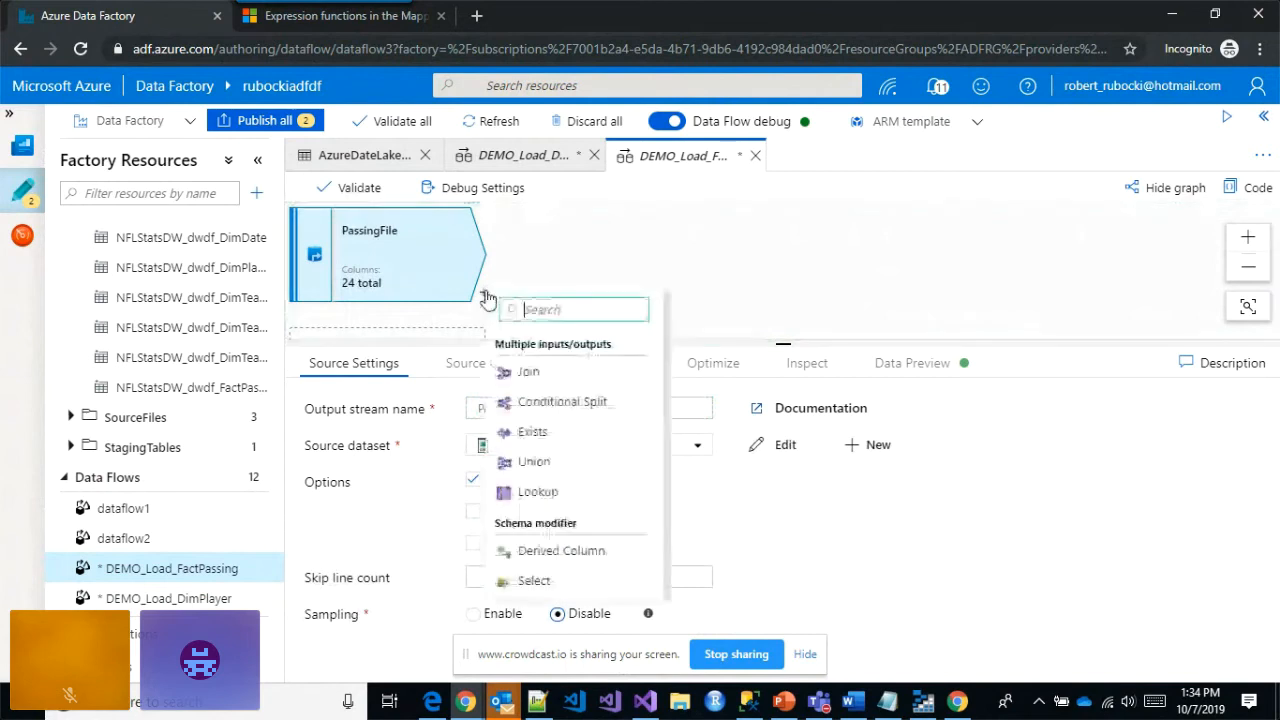
left_click(577, 551)
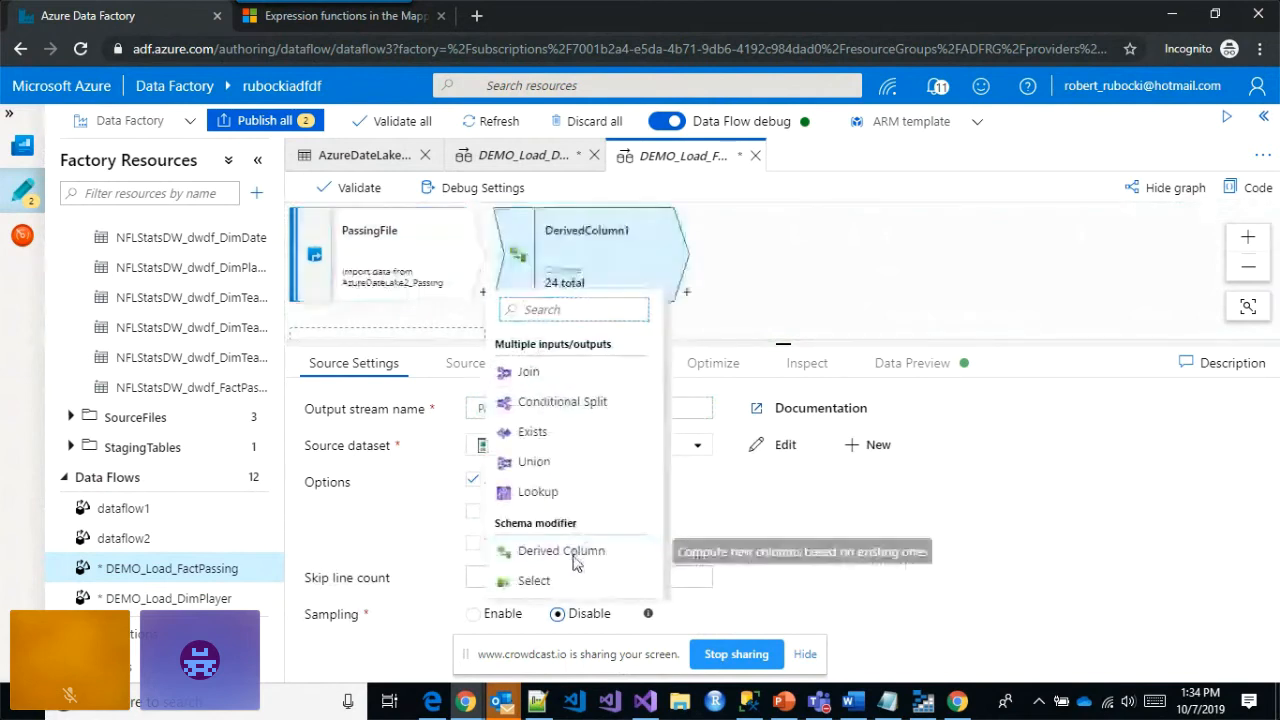
left_click_drag(580, 414, 381, 416)
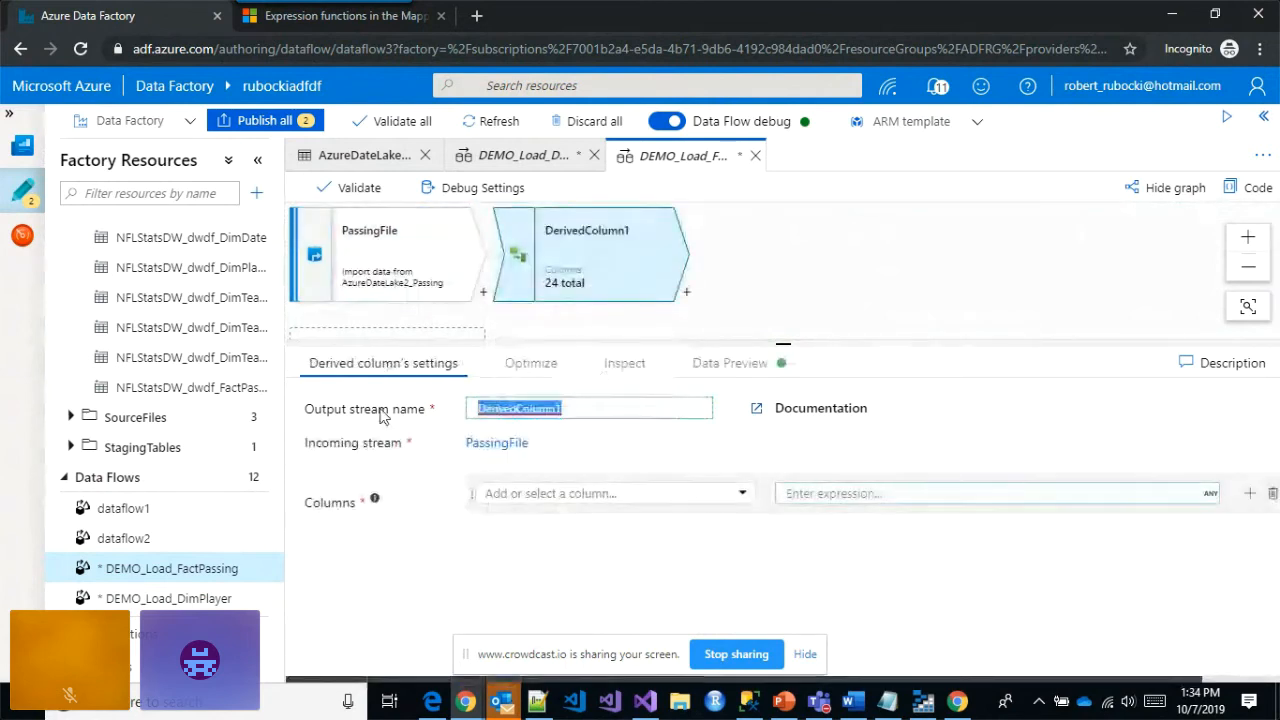
type("PlayerNameDateKey")
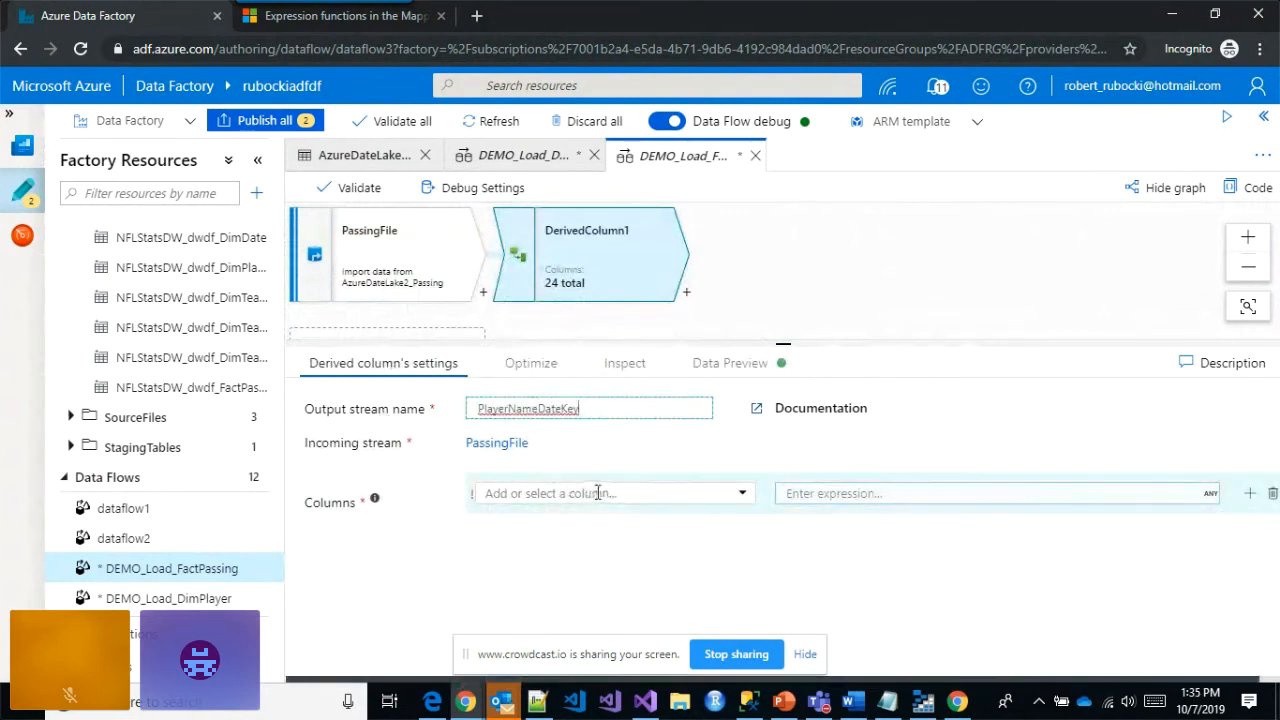
- Choose the existing PlayerName column as the first column to derive in PlayerNameDateKey
left_click(744, 496)
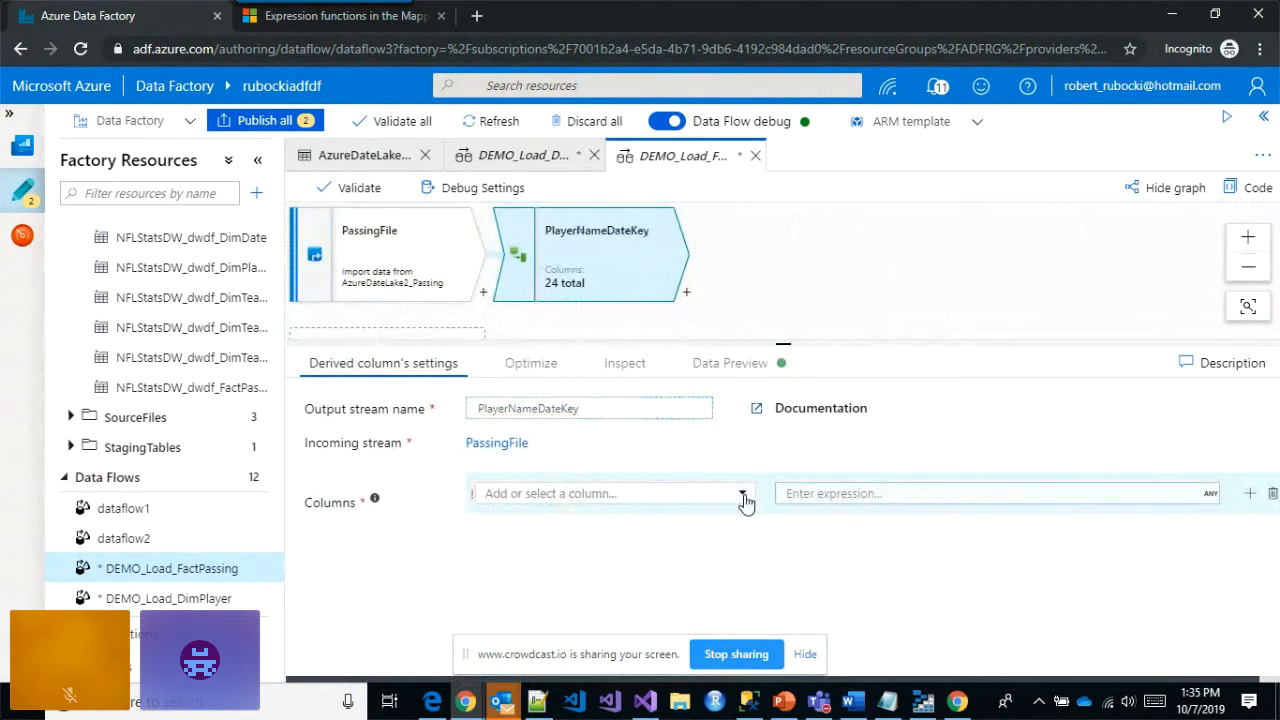
left_click(815, 266)
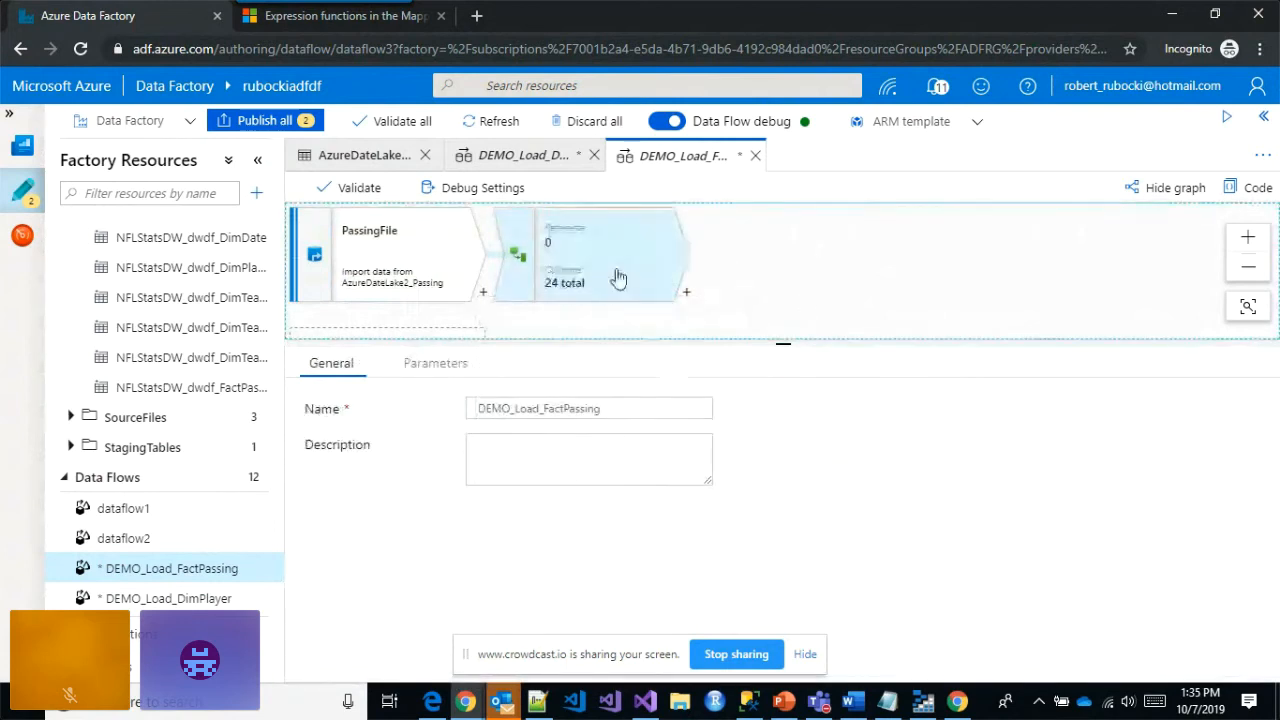
left_click(612, 268)
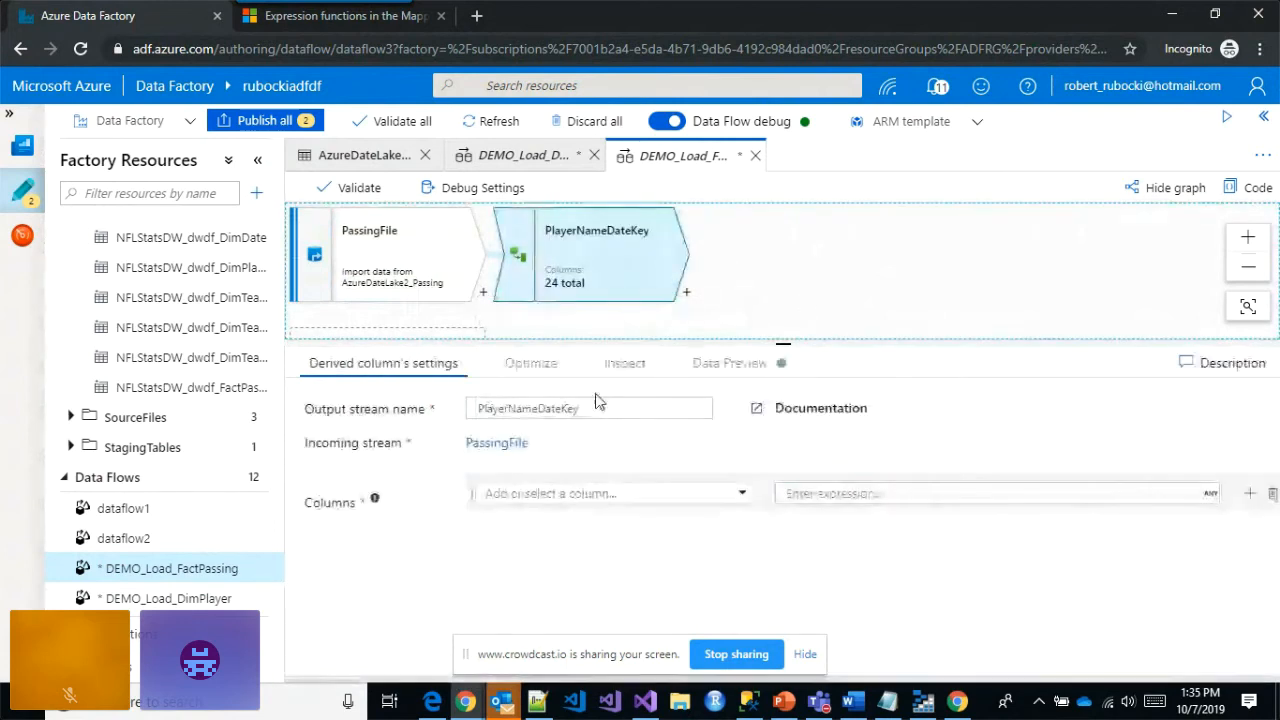
left_click(739, 494)
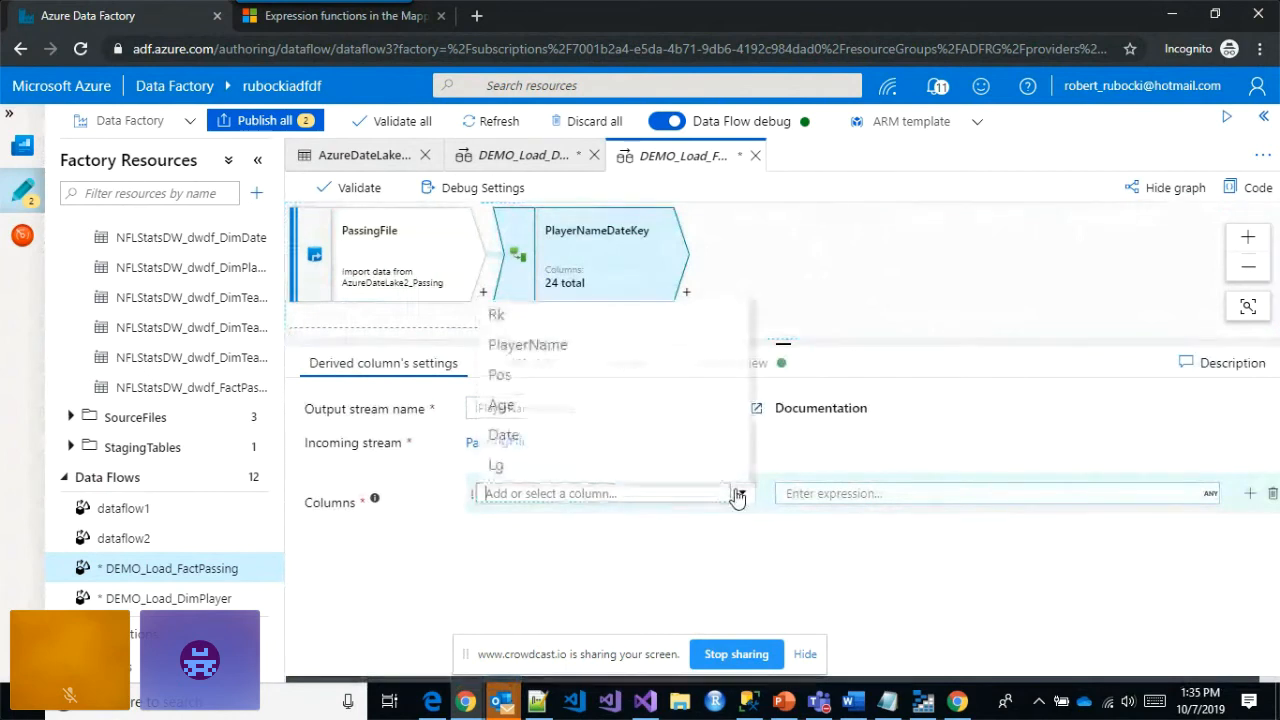
left_click(558, 344)
- Set the PlayerName expression to left(PlayerName, locate('\\', PlayerName) - 1), copied from DemoCodeSnippets.txt in Notepad, and save it
left_click(788, 493)
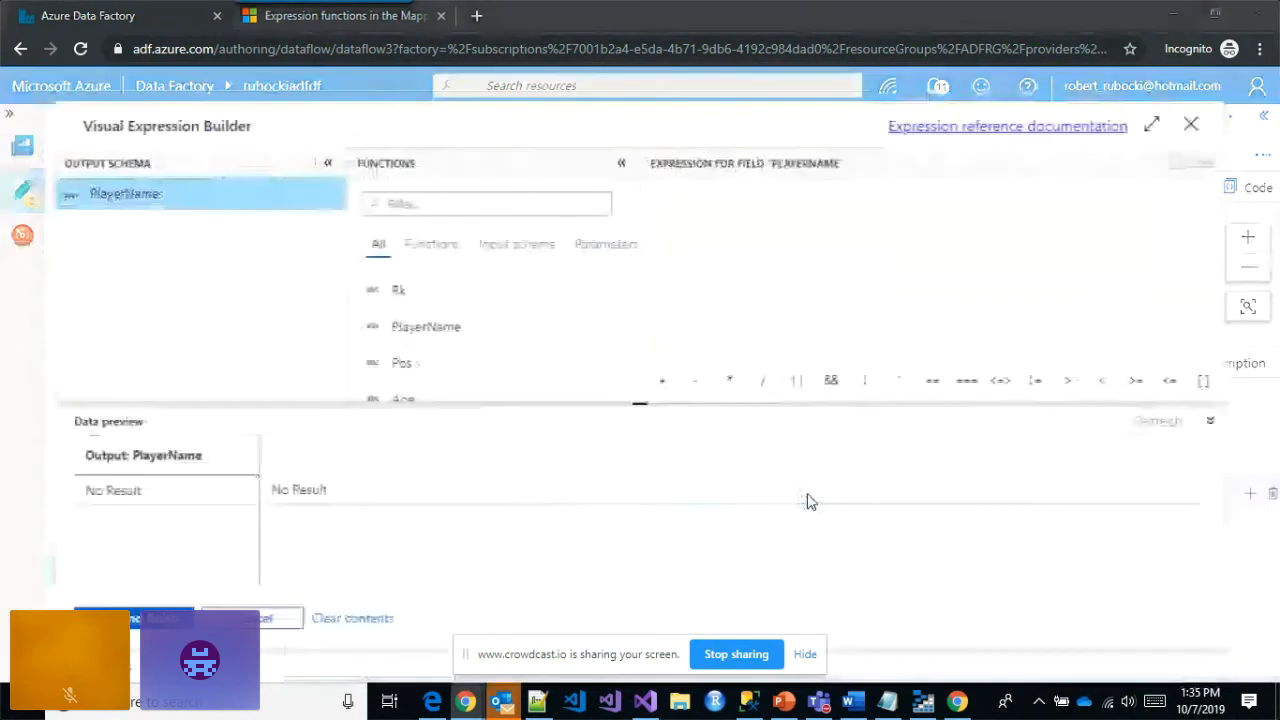
key("alt+Tab")
key("alt+Tab")
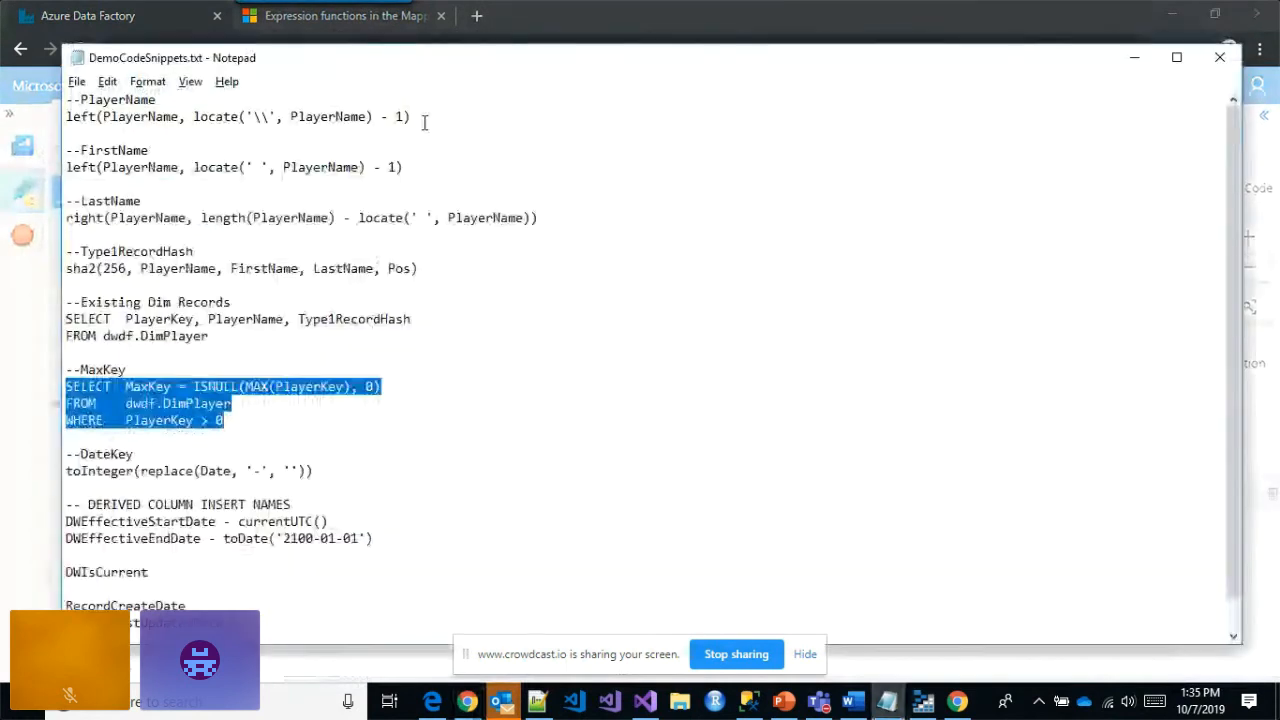
left_click(99, 122)
key("Home")
key("shift+End")
key("ctrl+c")
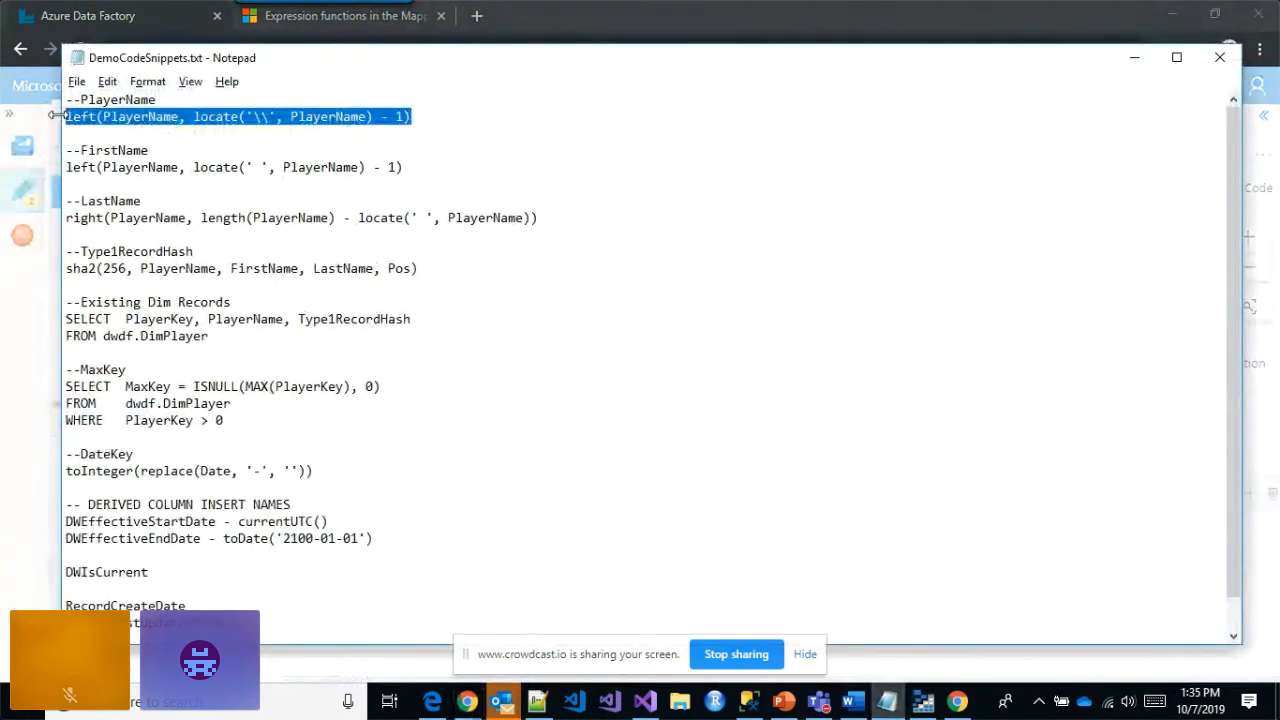
key("alt+Tab")
left_click(752, 210)
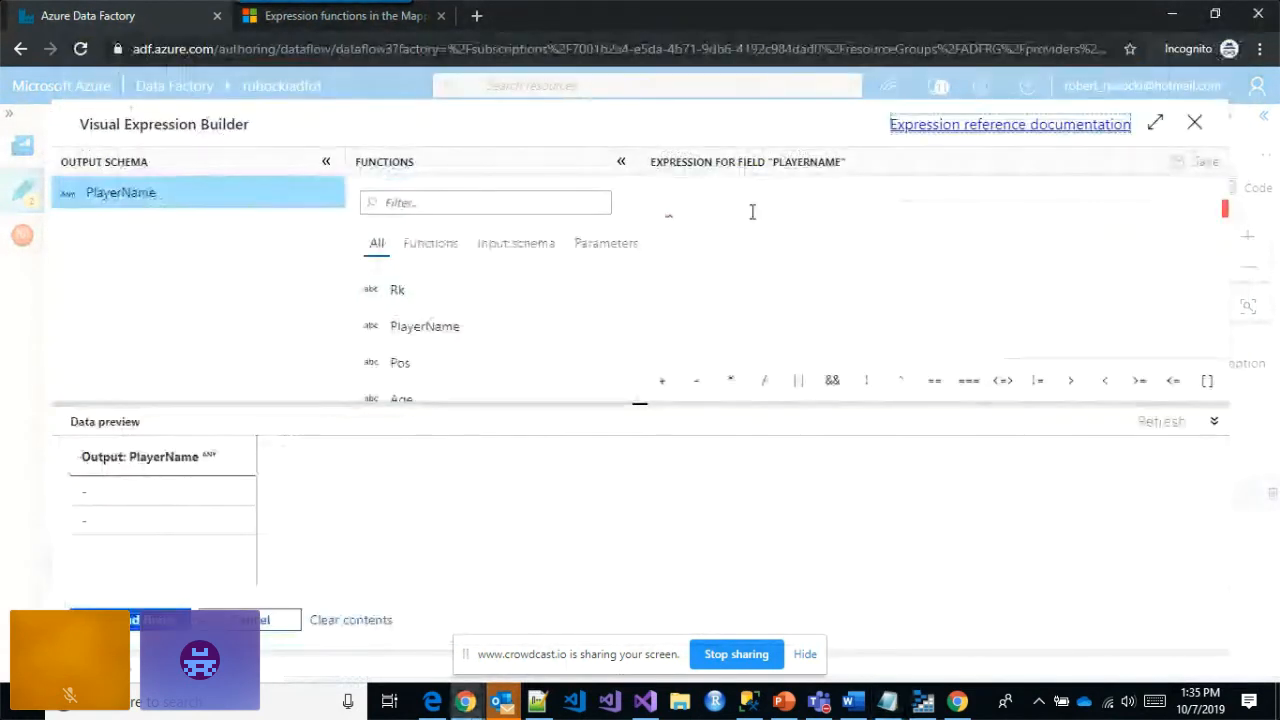
key("ctrl+v")
left_click(158, 620)
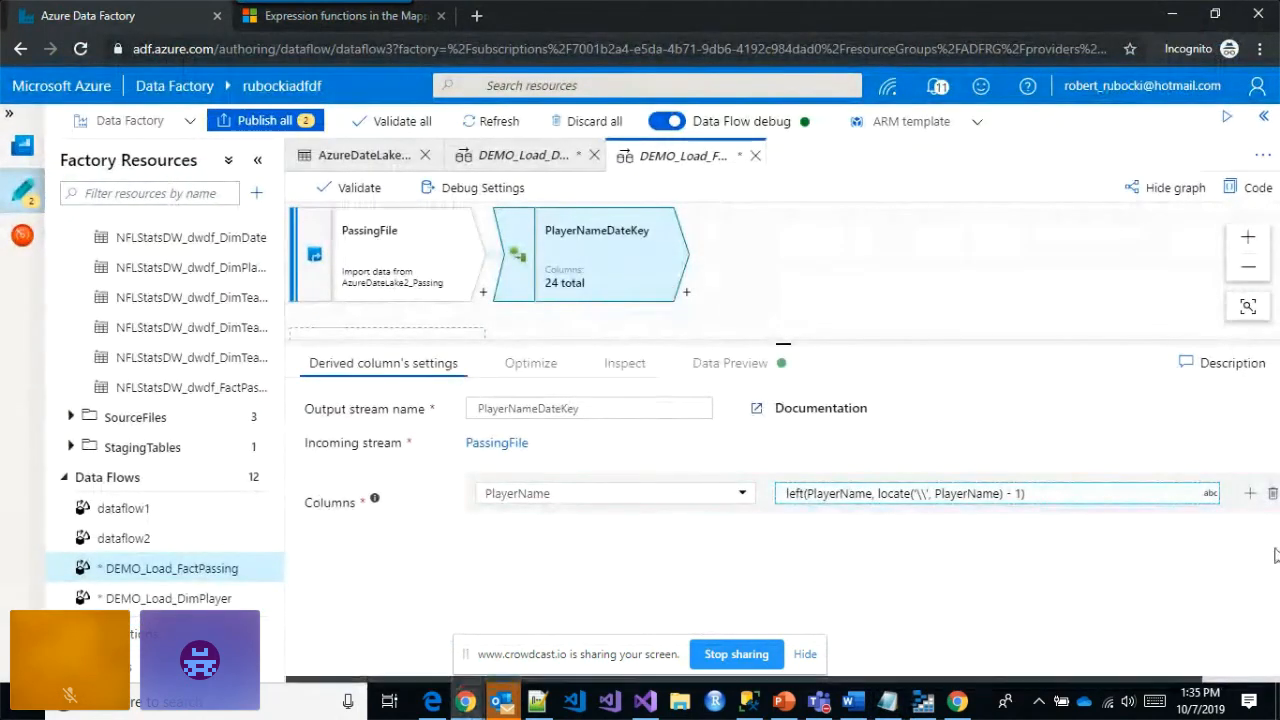
- Add a second derived column to PlayerNameDateKey and name it DateKey
left_click(1249, 493)
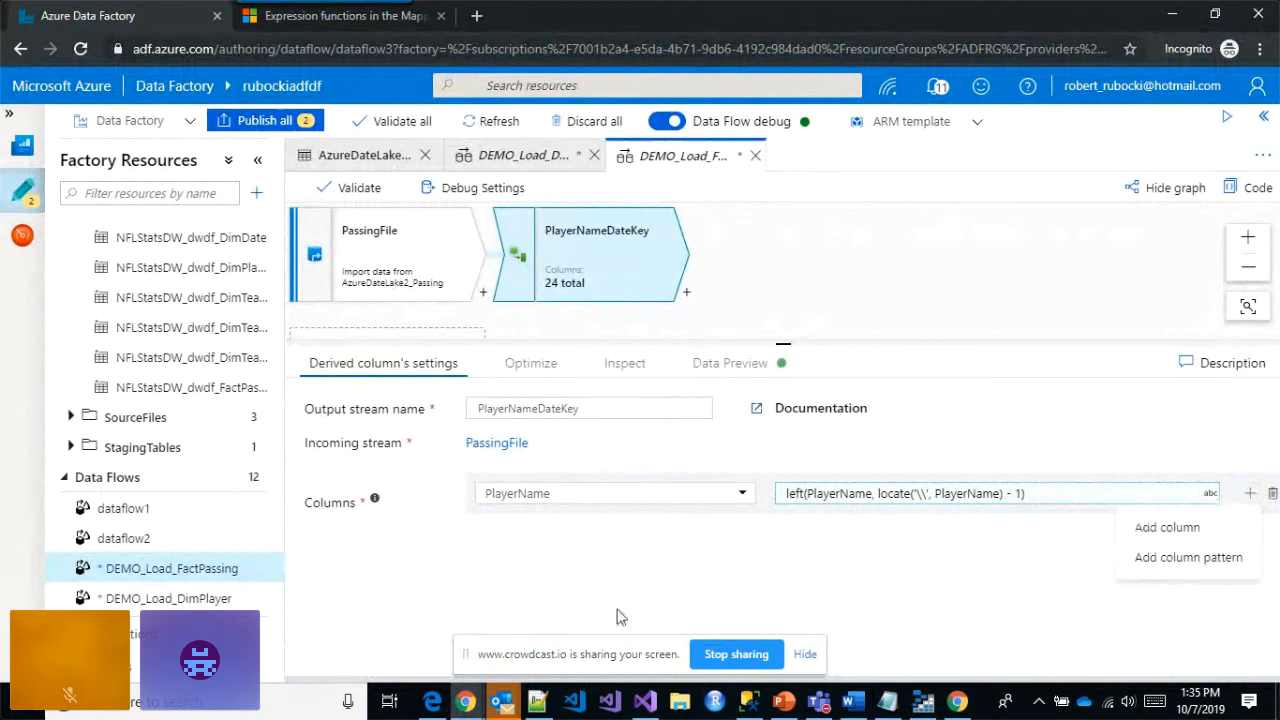
left_click(1148, 527)
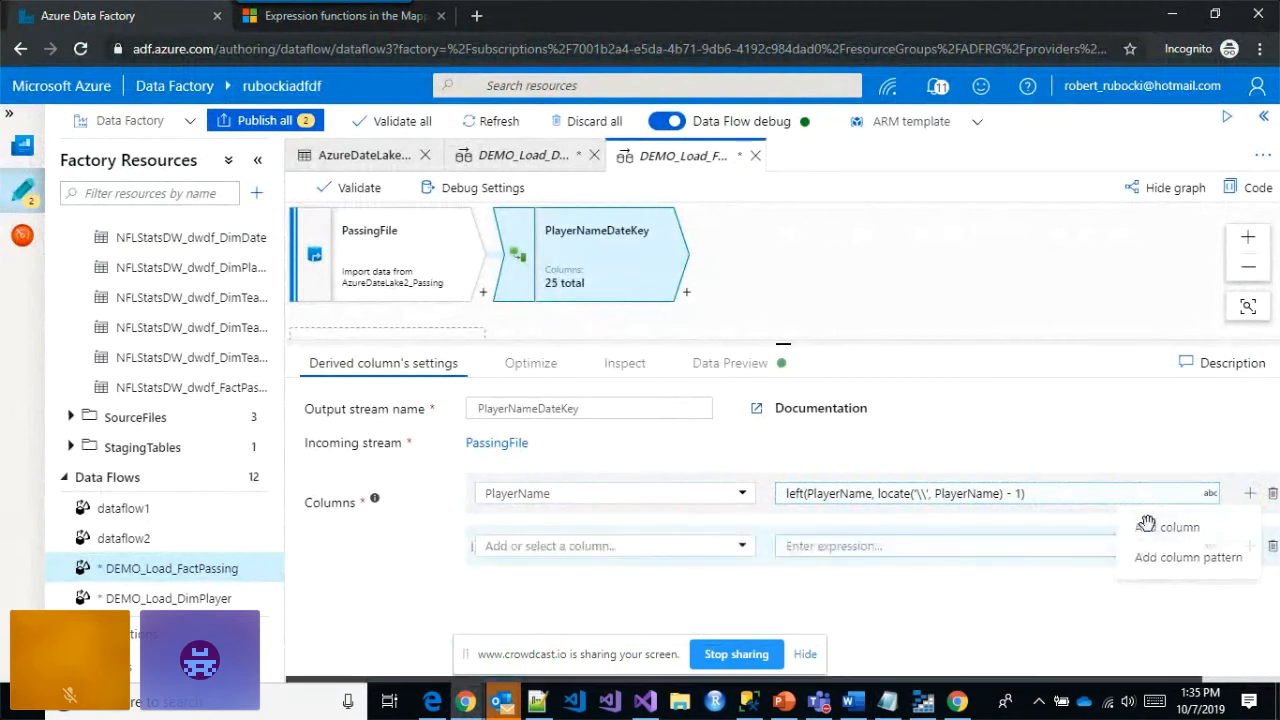
left_click(669, 548)
type("DateKey")
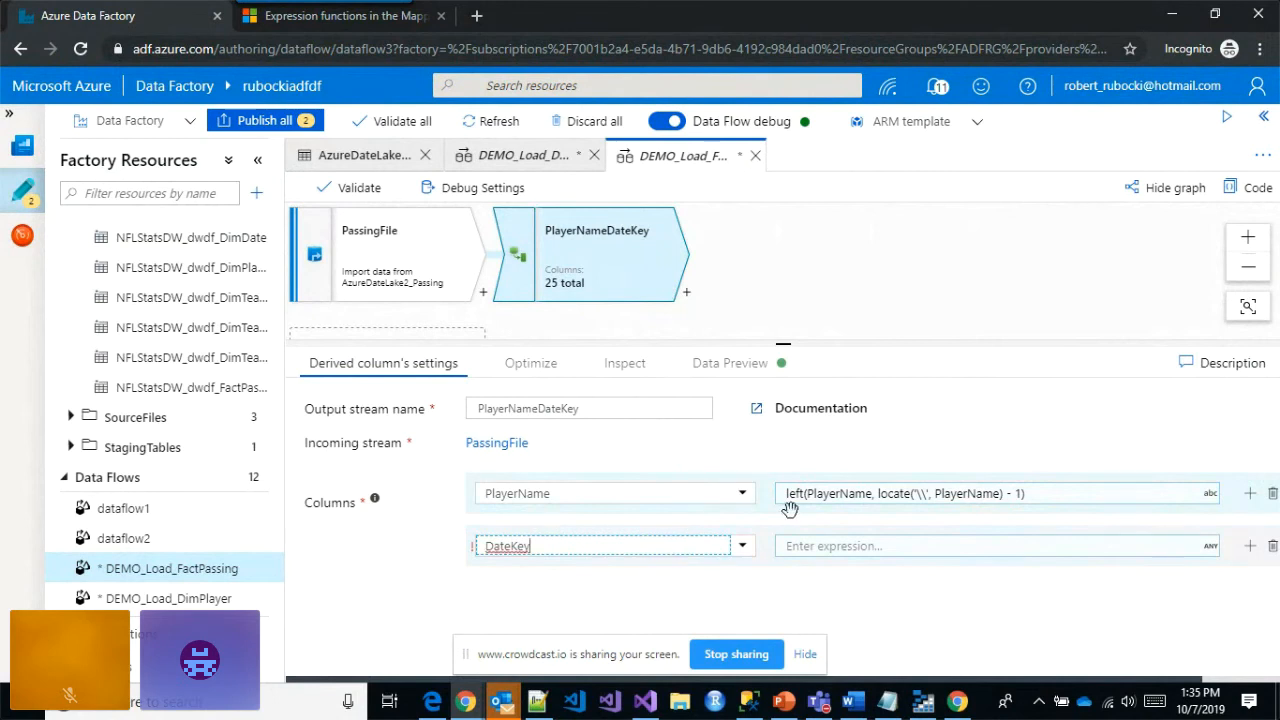
- Set the DateKey expression to toInteger(replace(Date, '-', '')), copied from DemoCodeSnippets.txt in Notepad, and save it
left_click(812, 548)
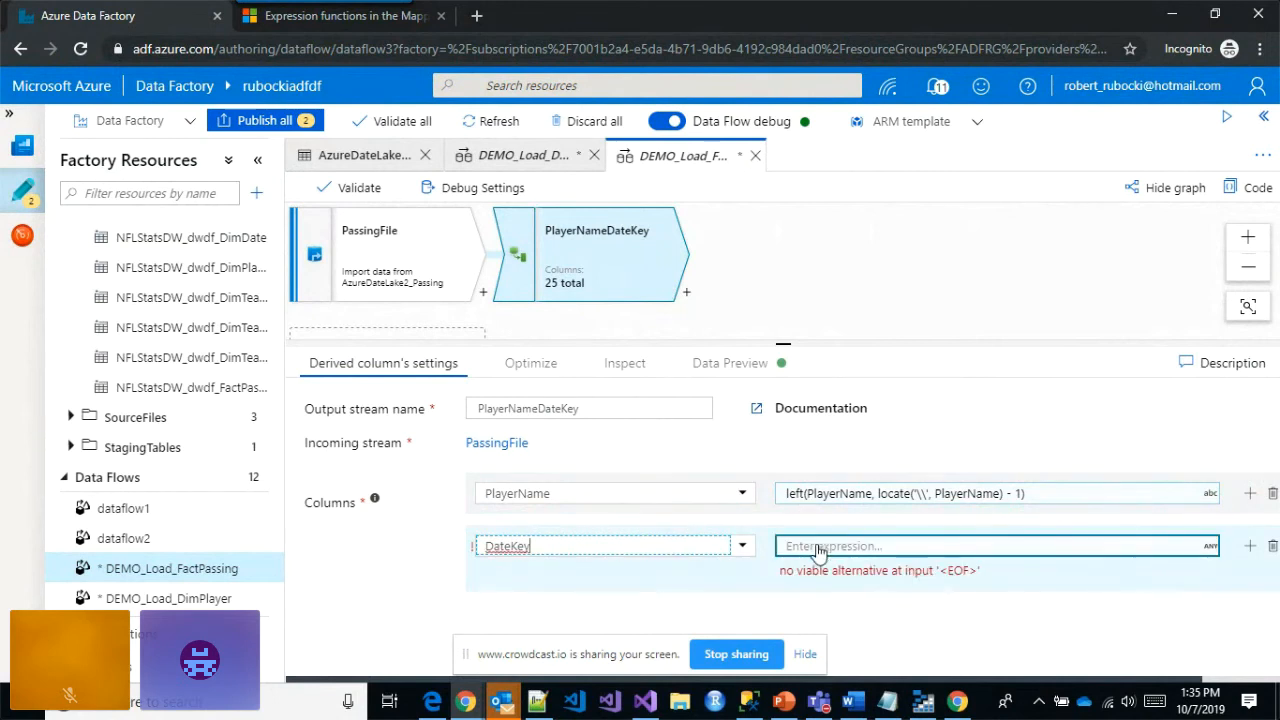
key("alt+Tab")
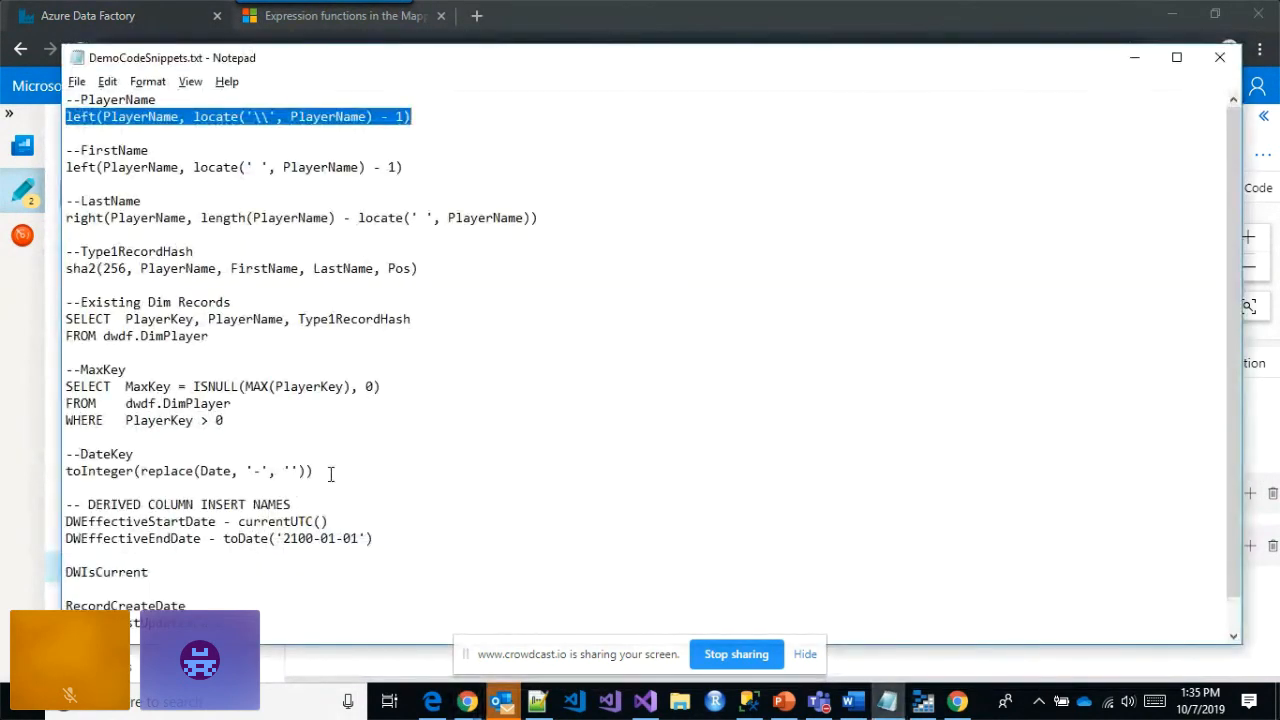
left_click_drag(331, 474, 52, 478)
key("ctrl+c")
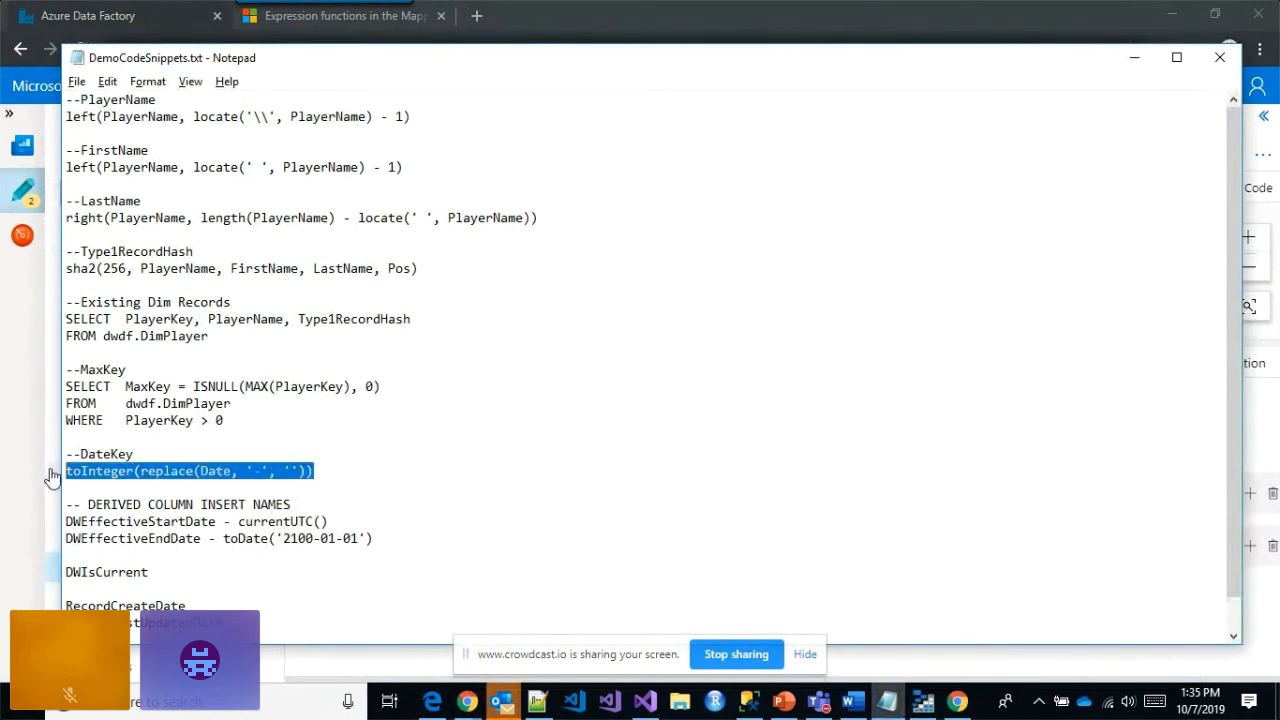
key("alt+Tab")
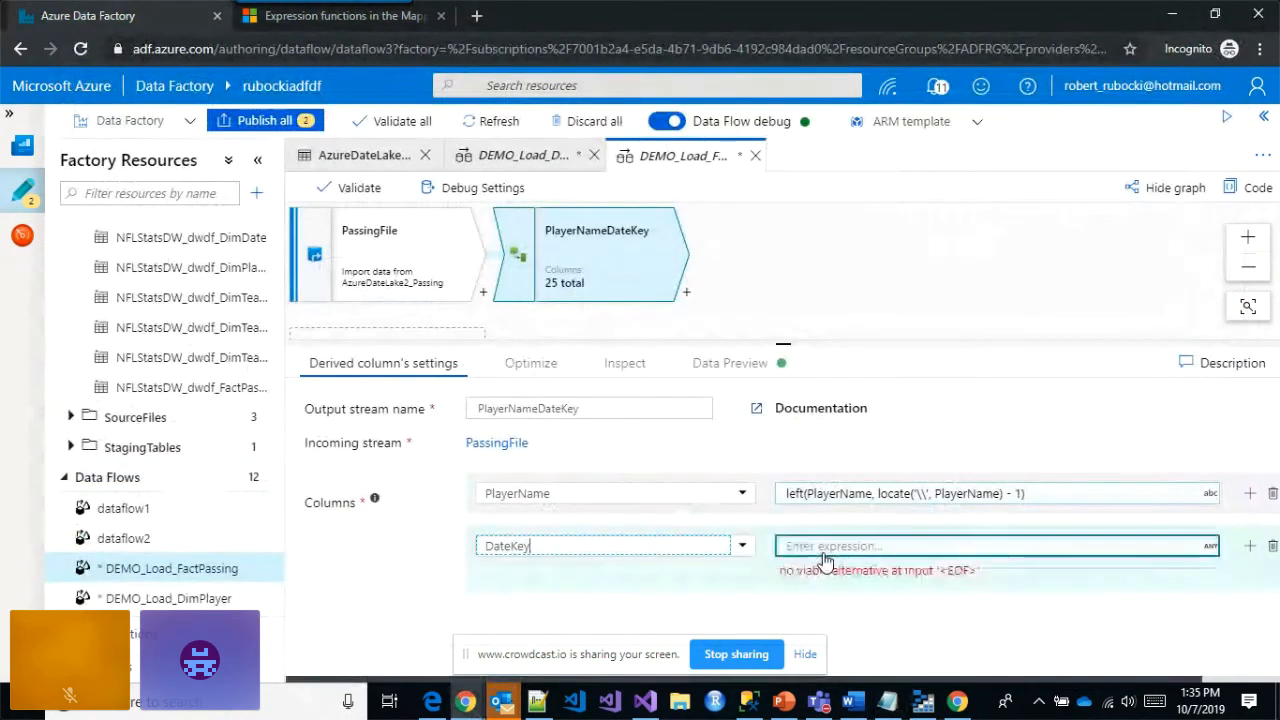
left_click(824, 560)
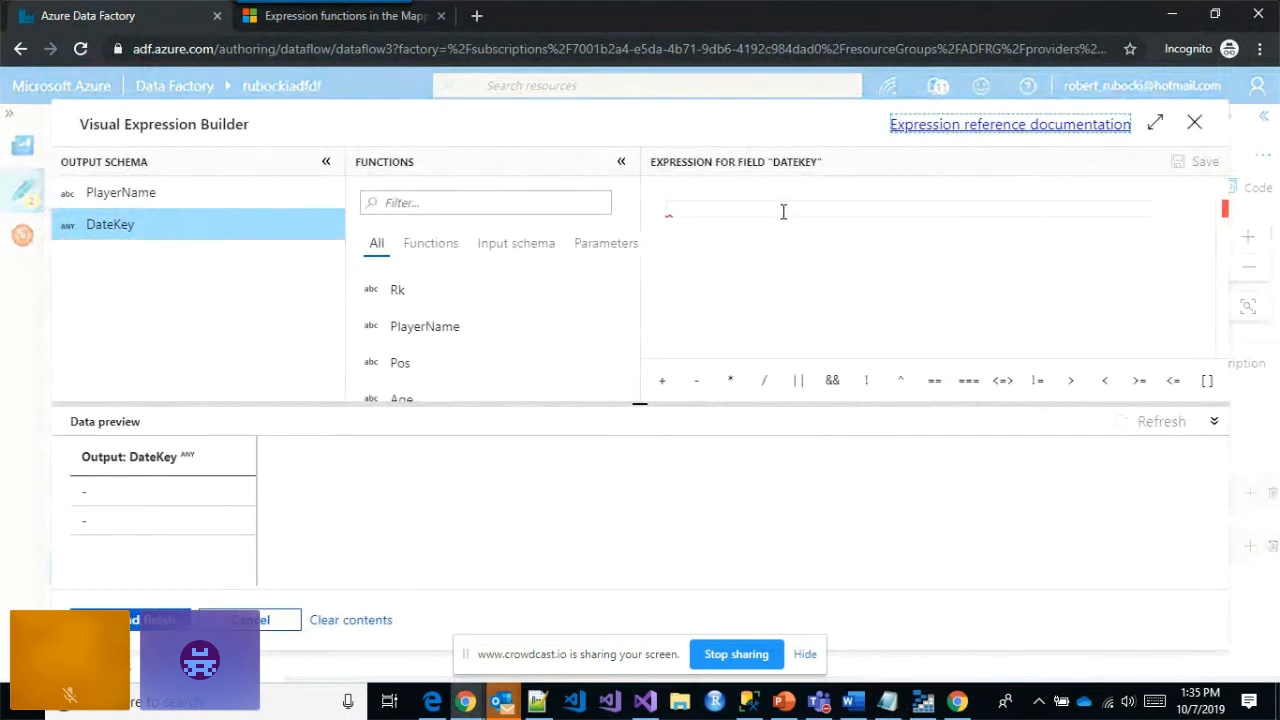
key("ctrl+v")
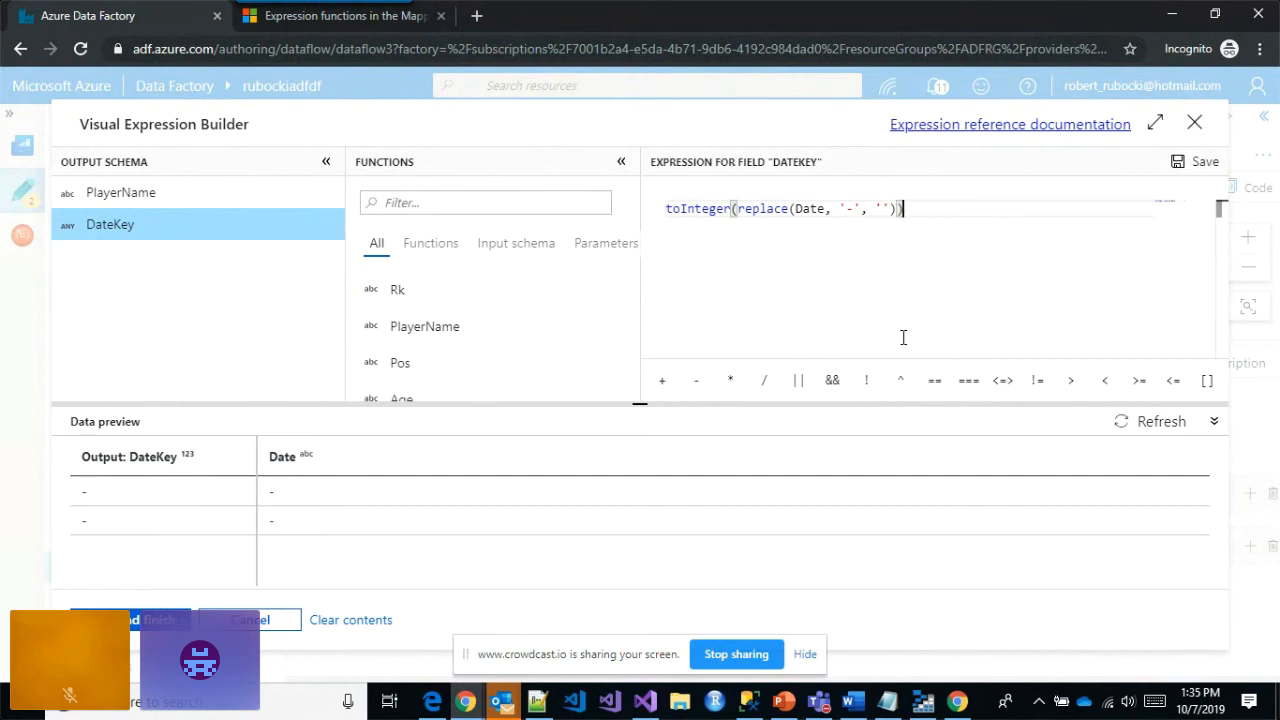
left_click_drag(848, 210, 887, 208)
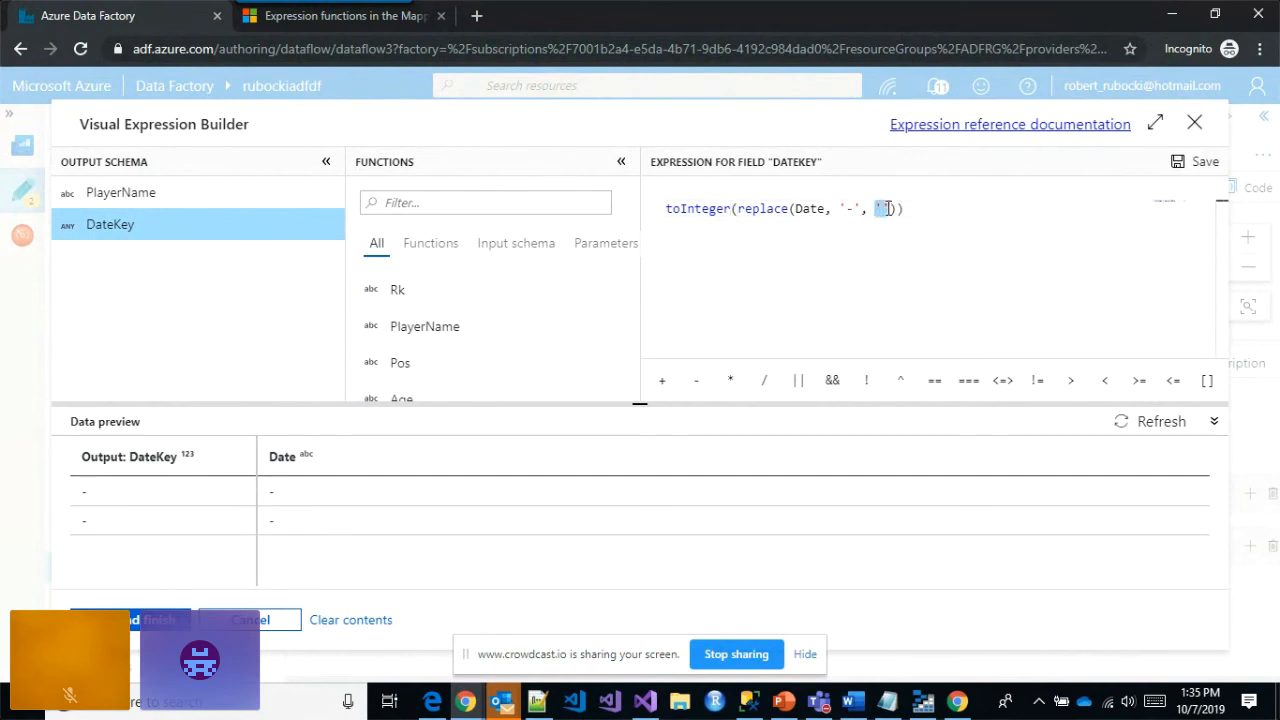
left_click_drag(674, 210, 731, 209)
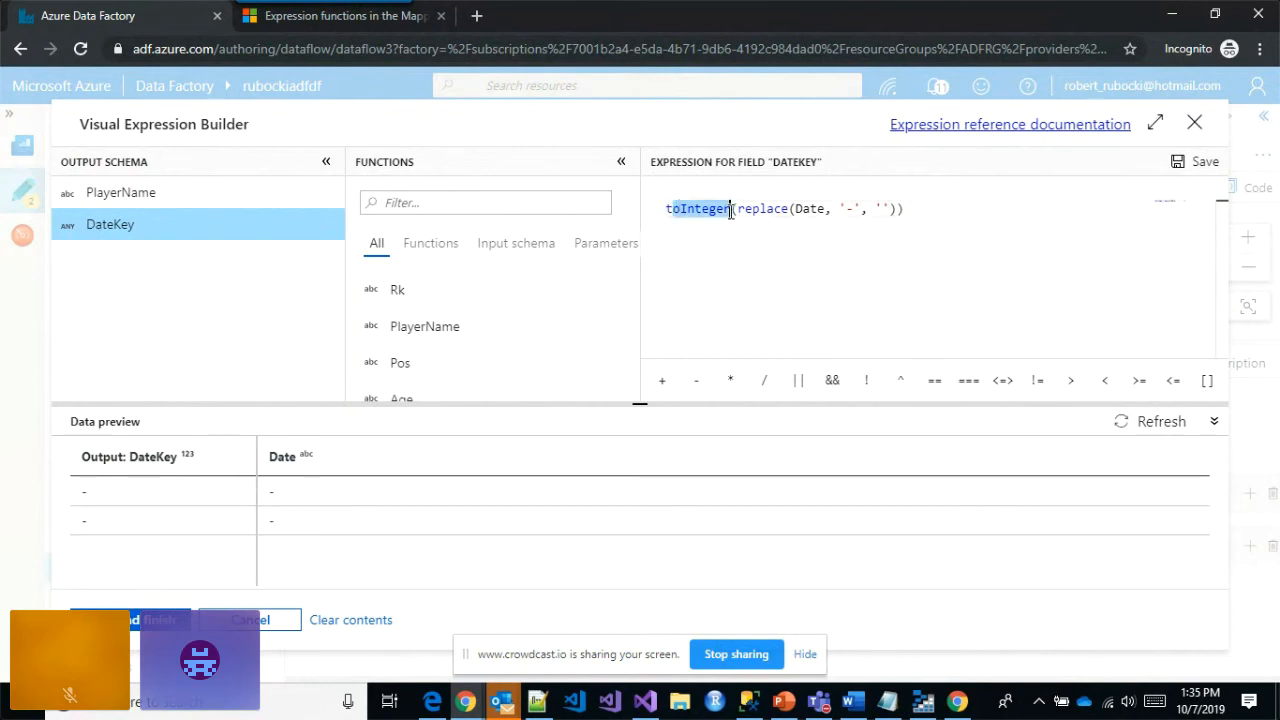
left_click(731, 209)
left_click(150, 620)
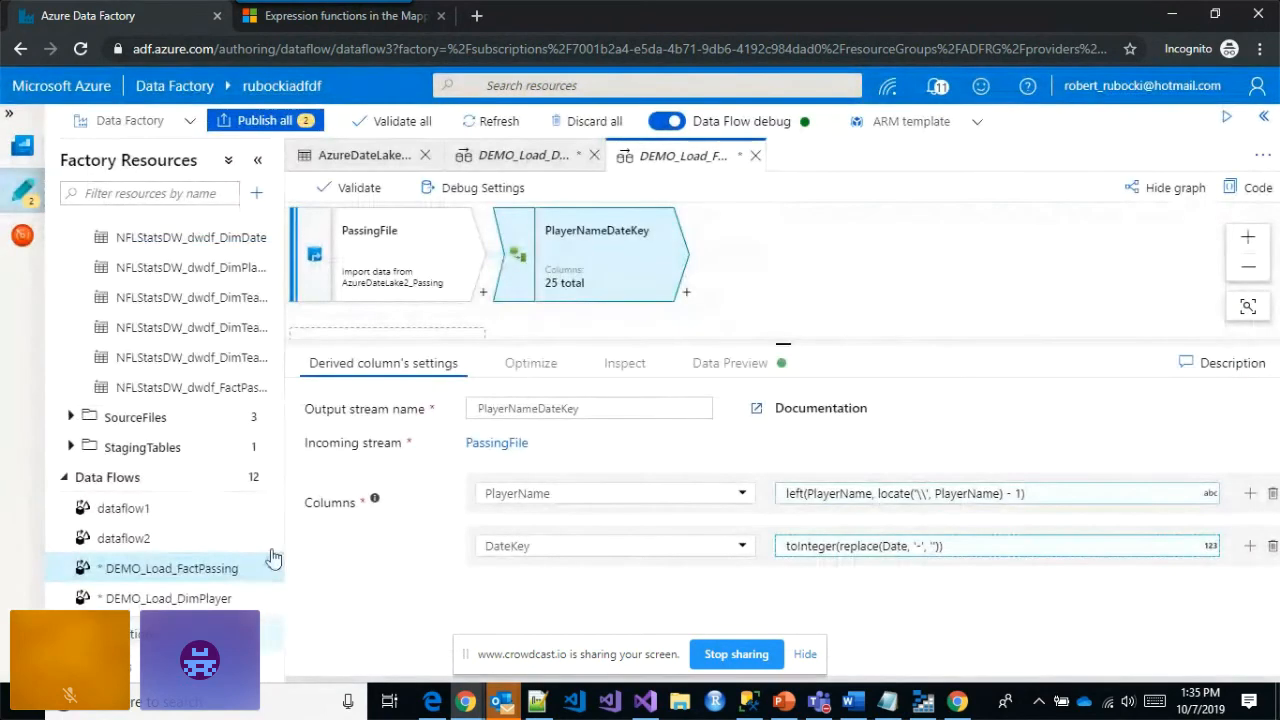
- Fetch the data preview of PlayerNameDateKey and examine the derived PlayerName and DateKey columns
left_click(726, 366)
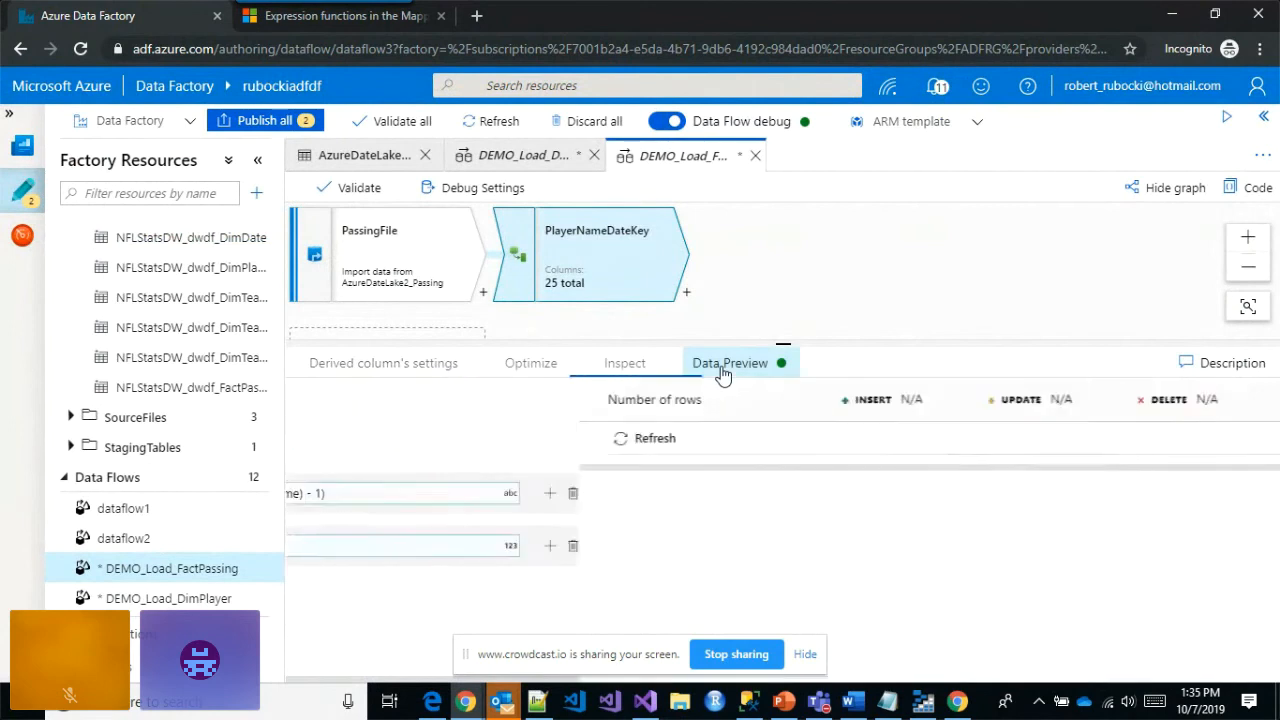
left_click(361, 439)
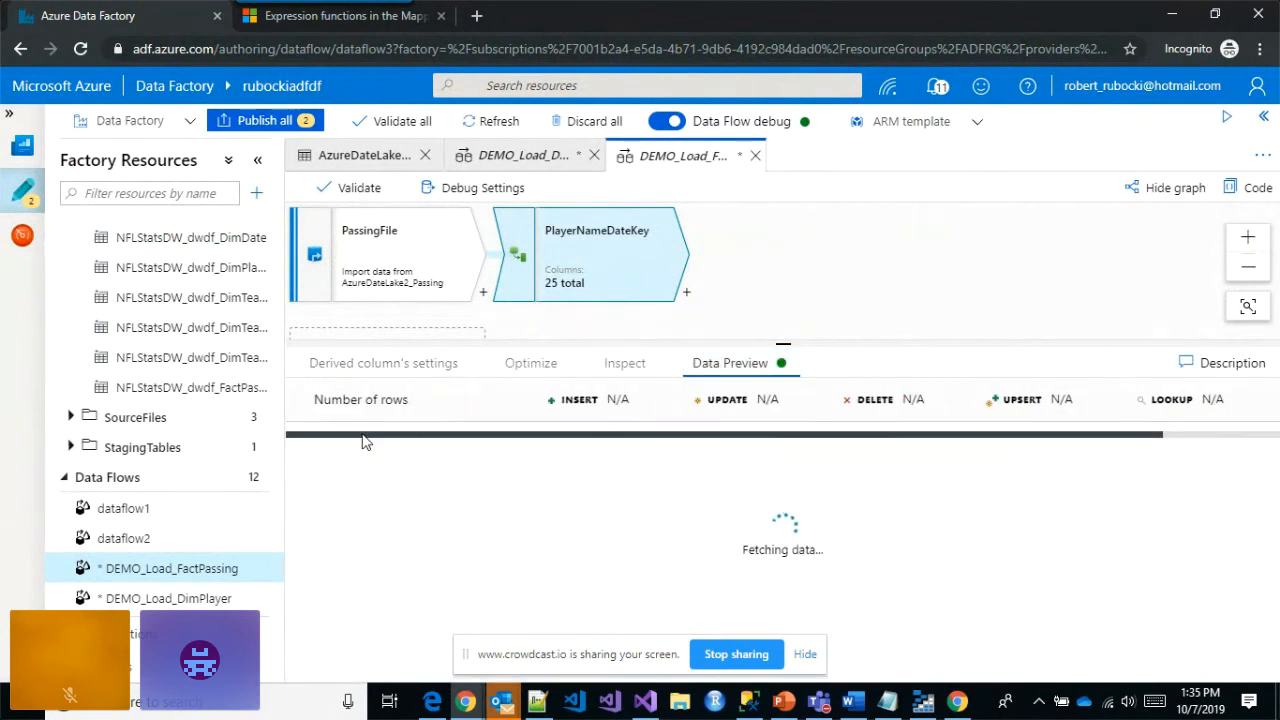
left_click_drag(781, 344, 781, 390)
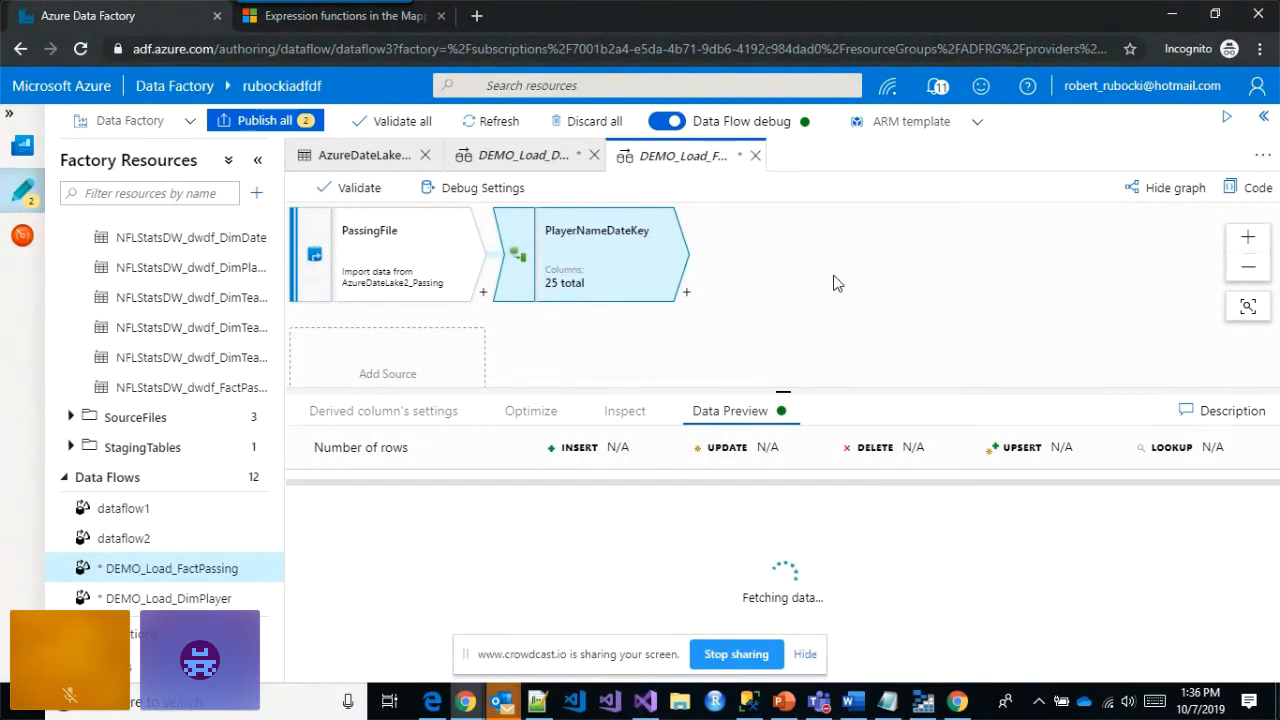
left_click_drag(806, 326, 806, 242)
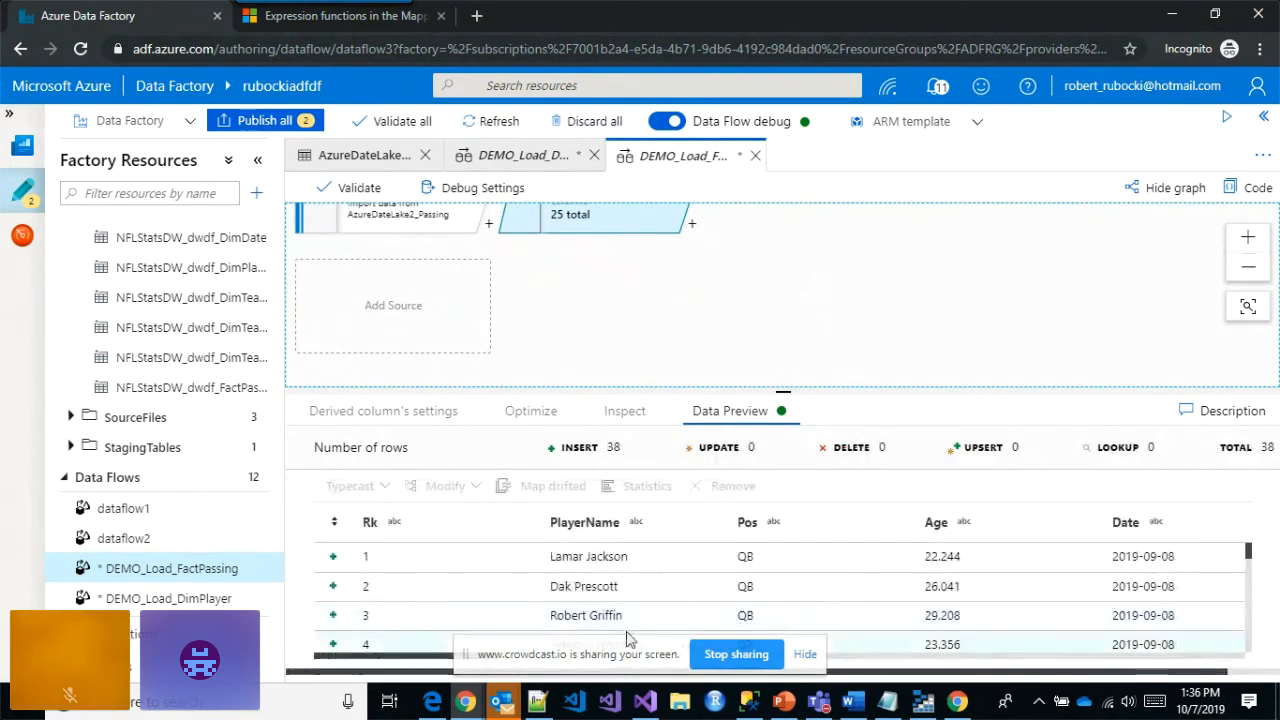
left_click_drag(551, 557, 626, 557)
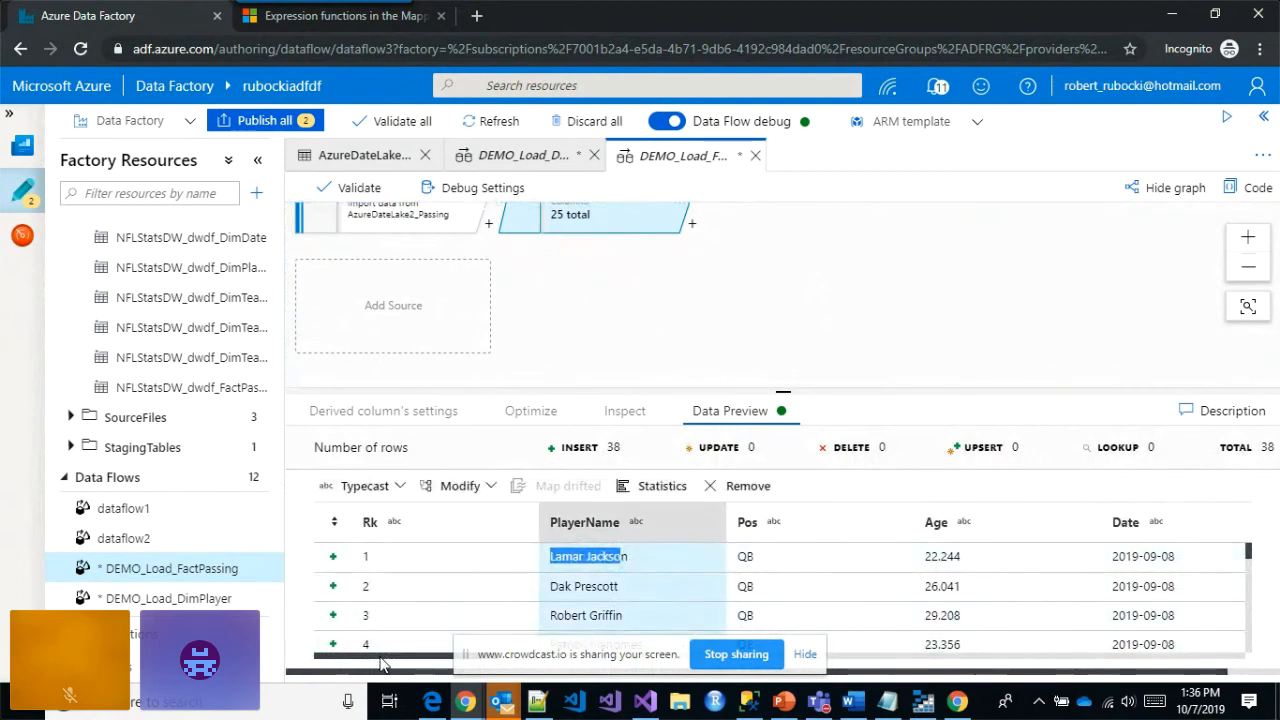
left_click_drag(380, 660, 1136, 676)
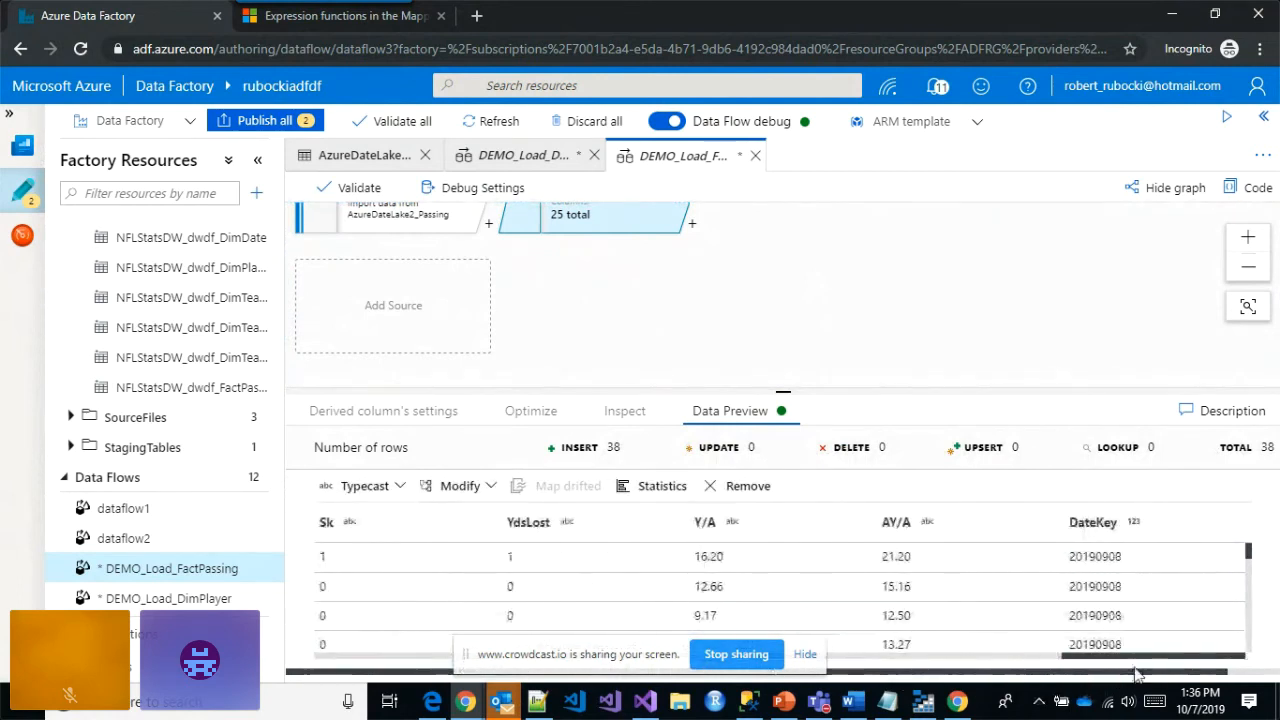
left_click_drag(1068, 557, 1133, 560)
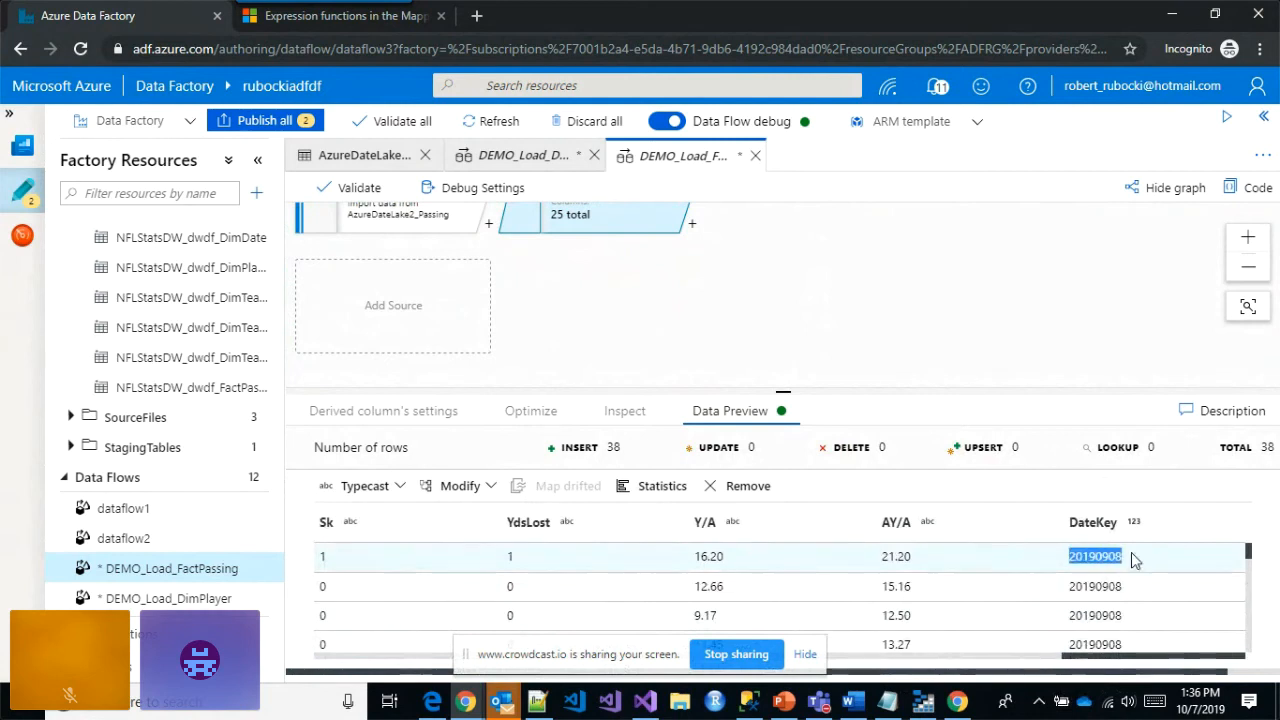
left_click(1133, 560)
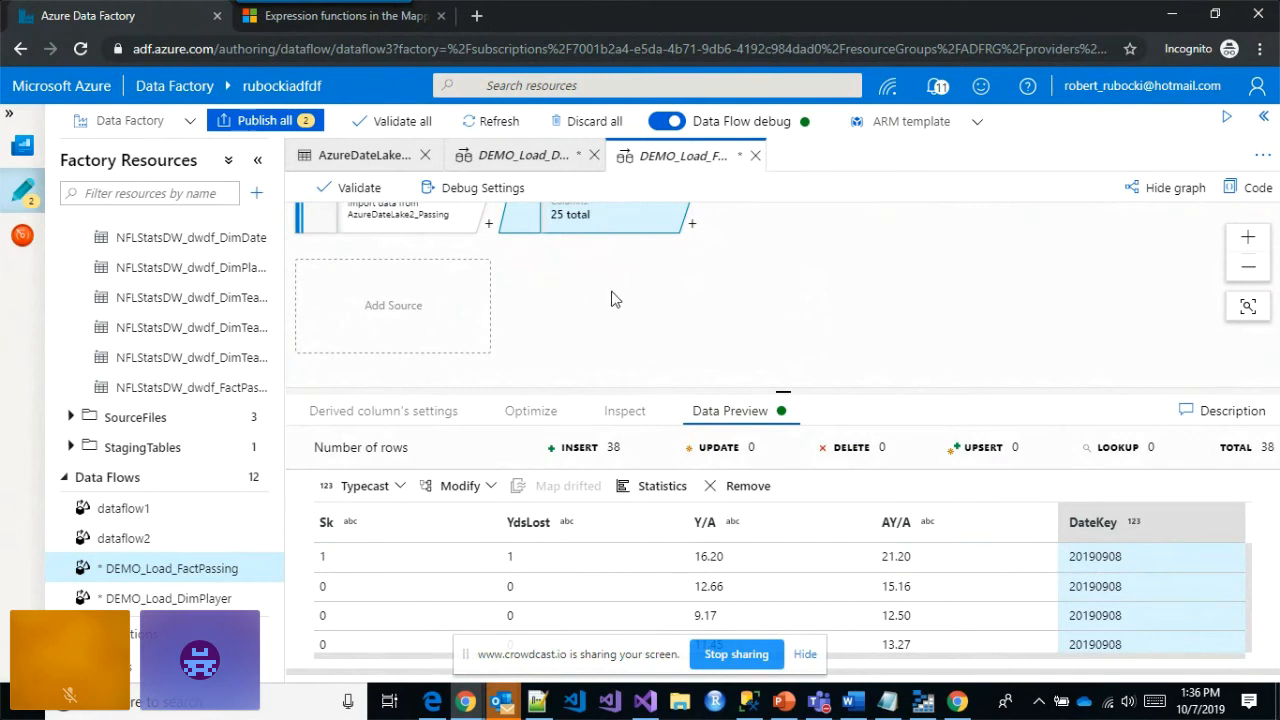
- Add a second source to the data flow, name it DimPlayer and use the NFLStatsDW_dwdf_DimPlayer dataset
left_click(580, 302)
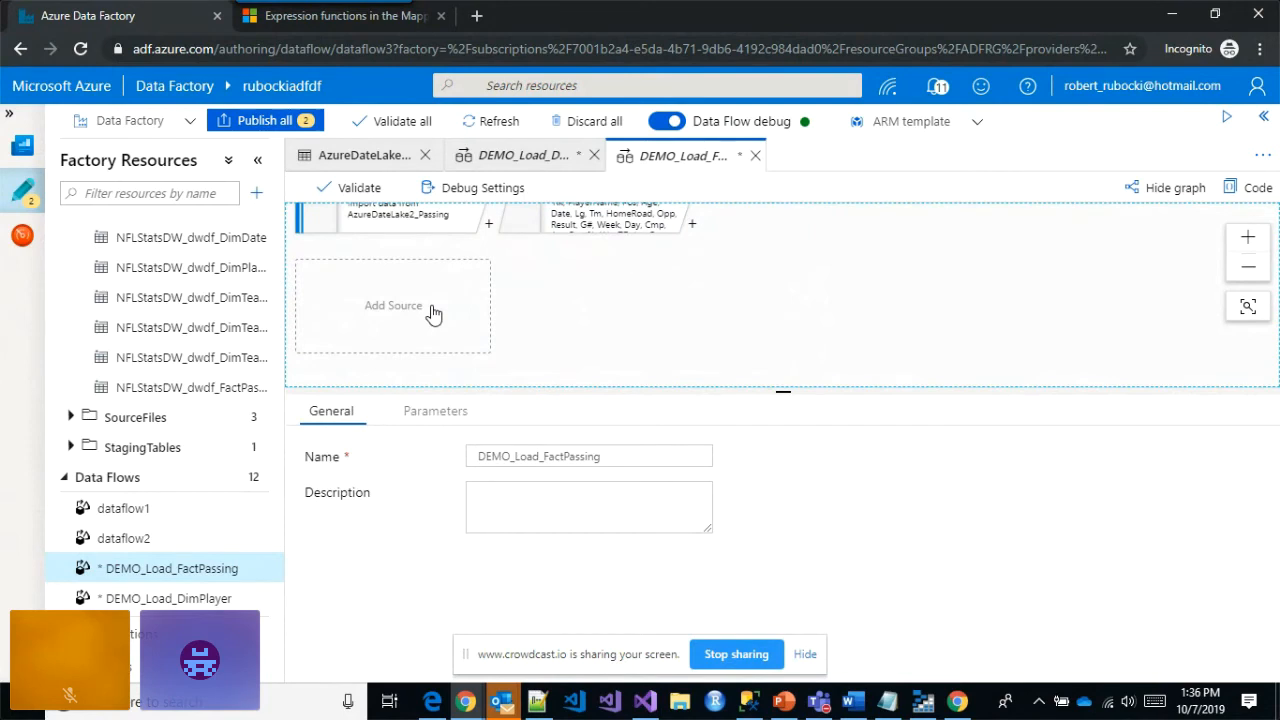
left_click(432, 314)
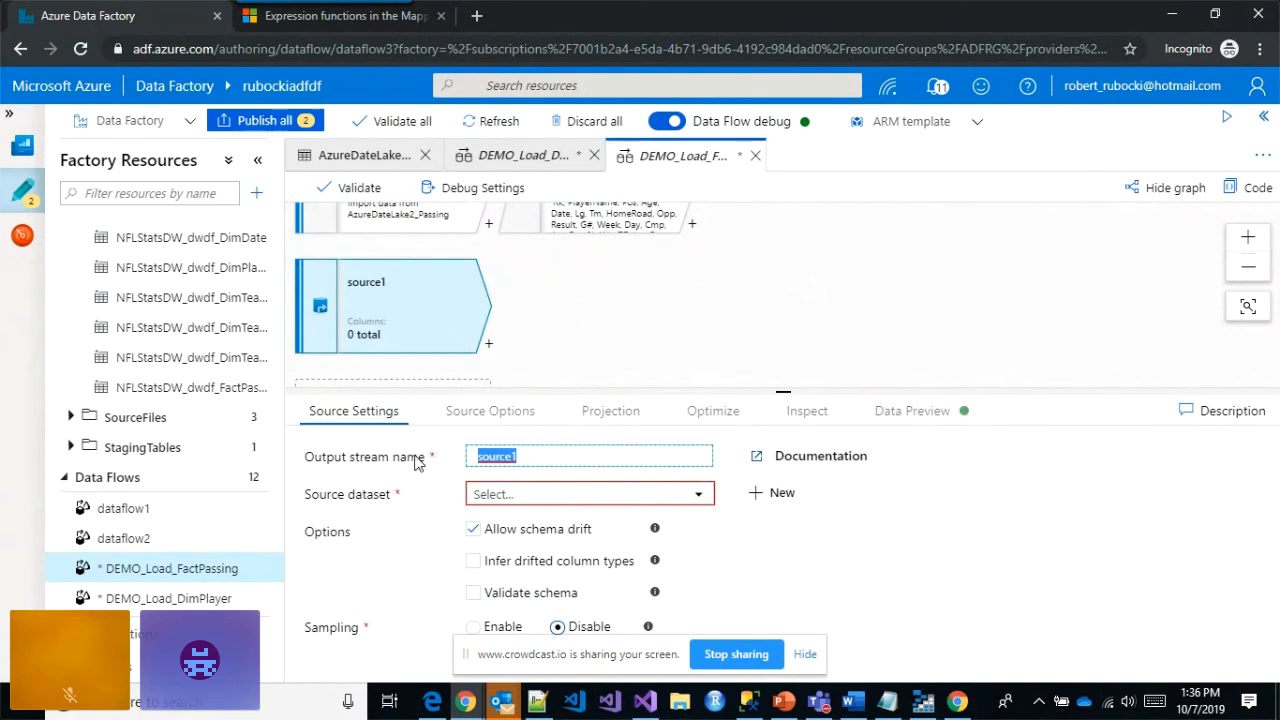
type("DimPlayer")
left_click(516, 498)
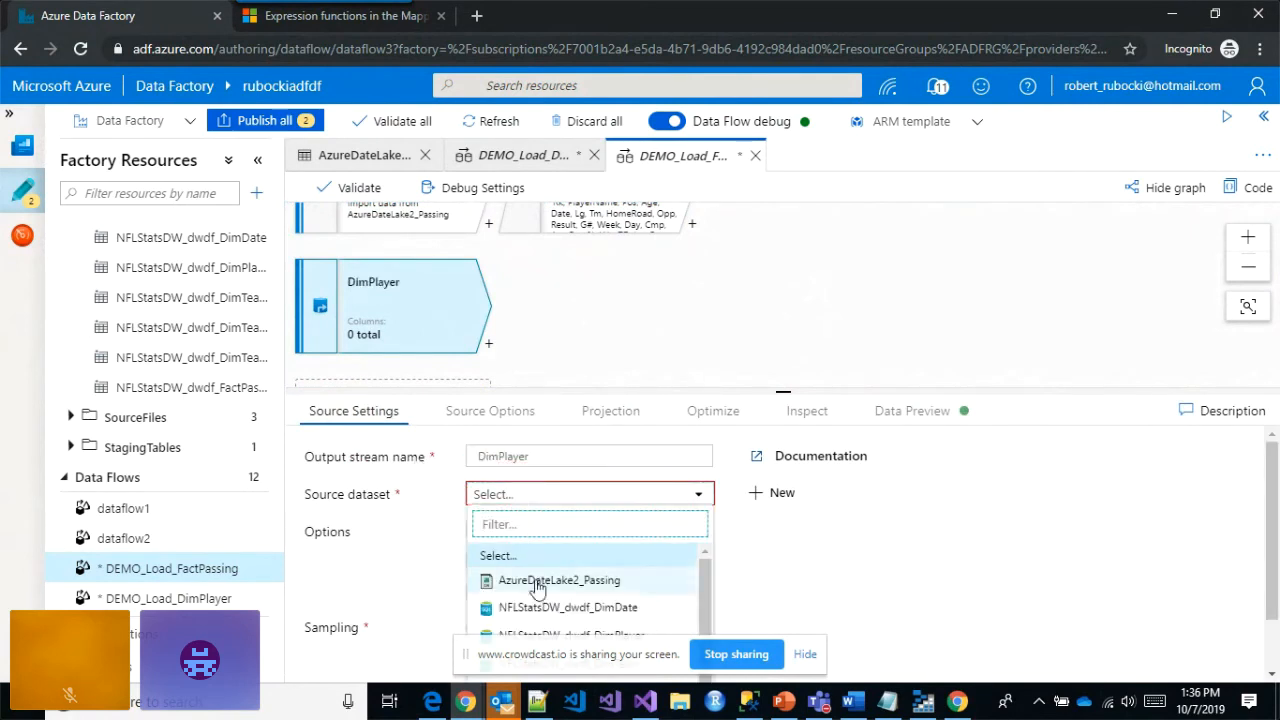
scroll(568, 617, "down", 3)
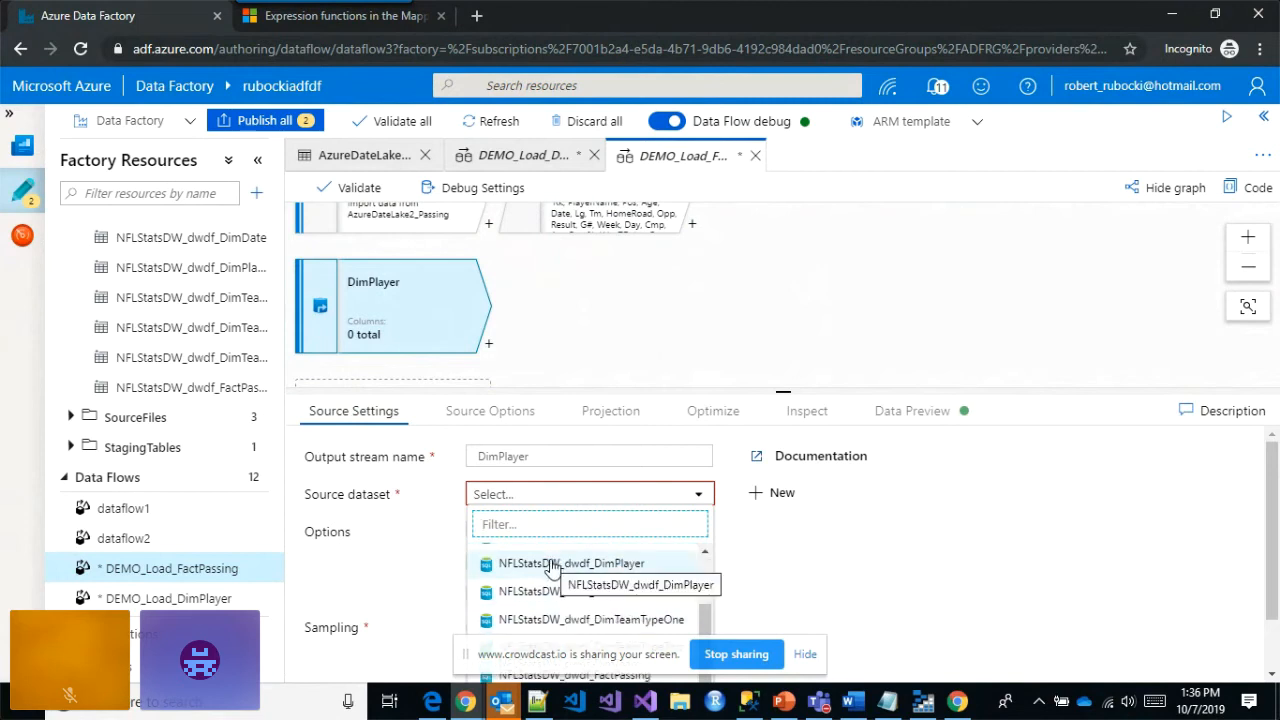
left_click(552, 564)
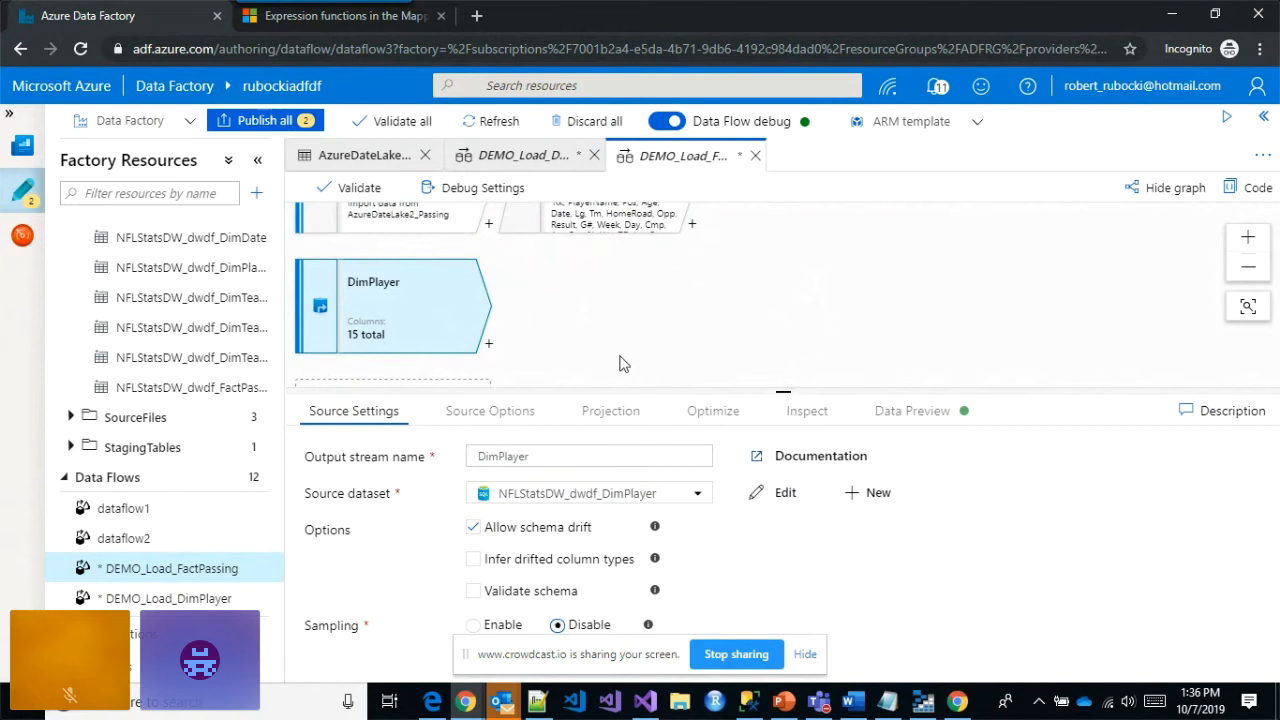
- Add a Filter transformation after the DimPlayer source and name its output stream DimPlayerCurrent
left_click(489, 346)
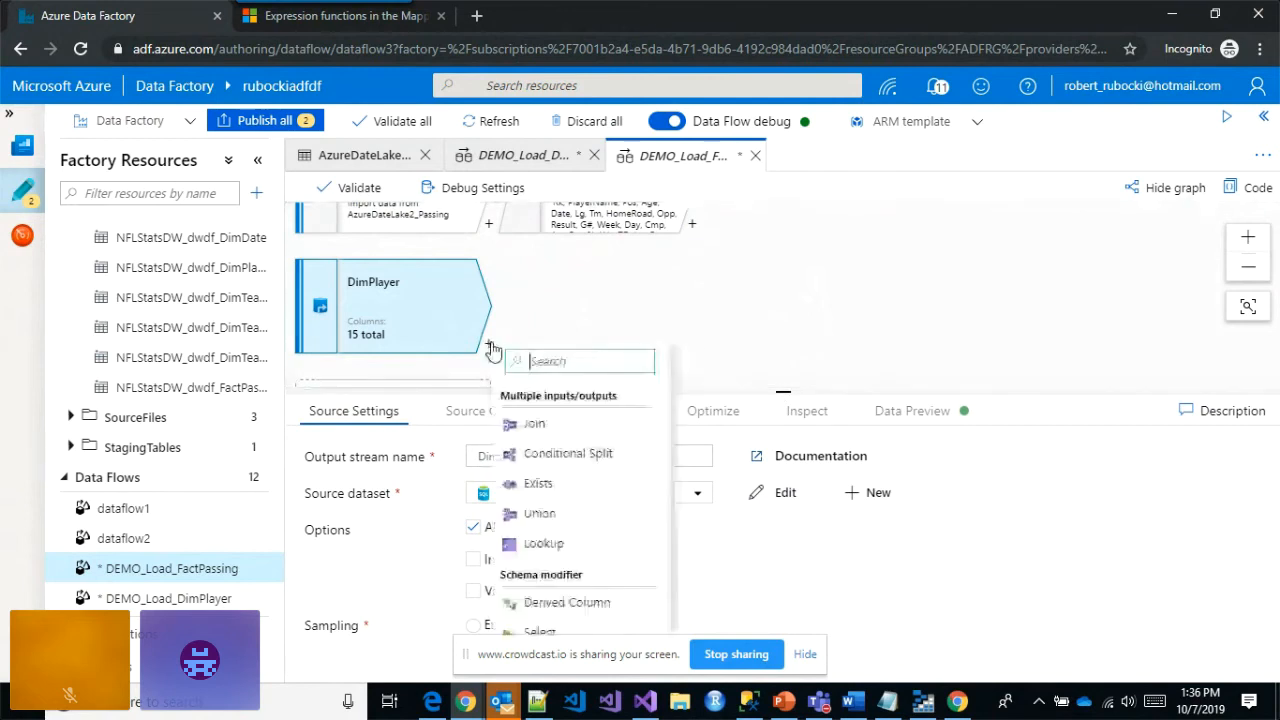
left_click_drag(675, 424, 646, 597)
left_click(537, 517)
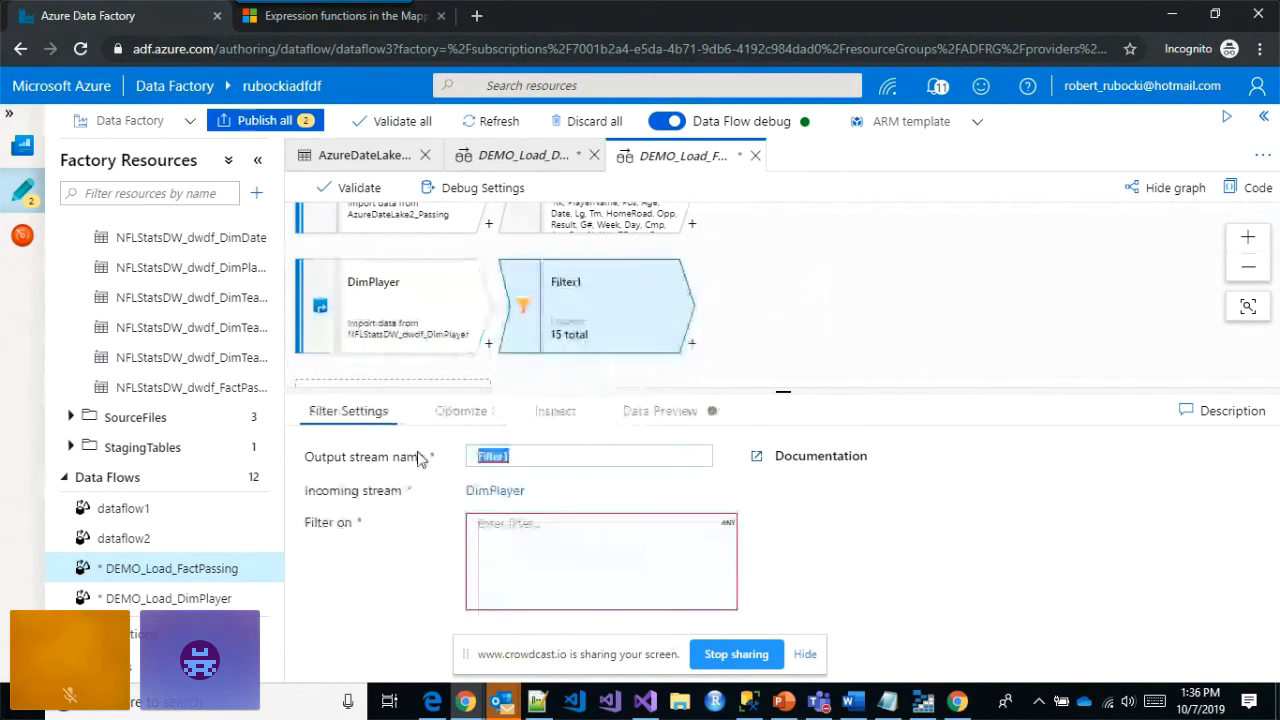
type("DimPlayerCurrent")
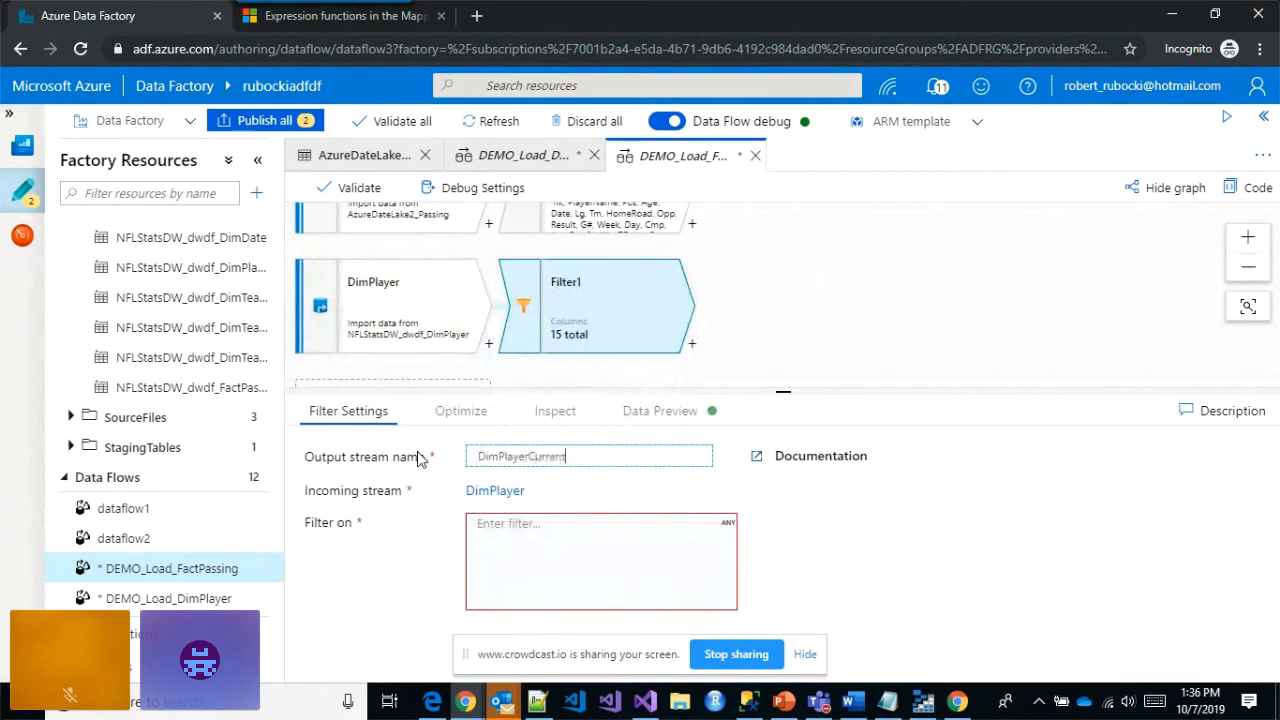
- Set the DimPlayerCurrent filter expression to the DWIsCurrent column and save it
left_click(530, 533)
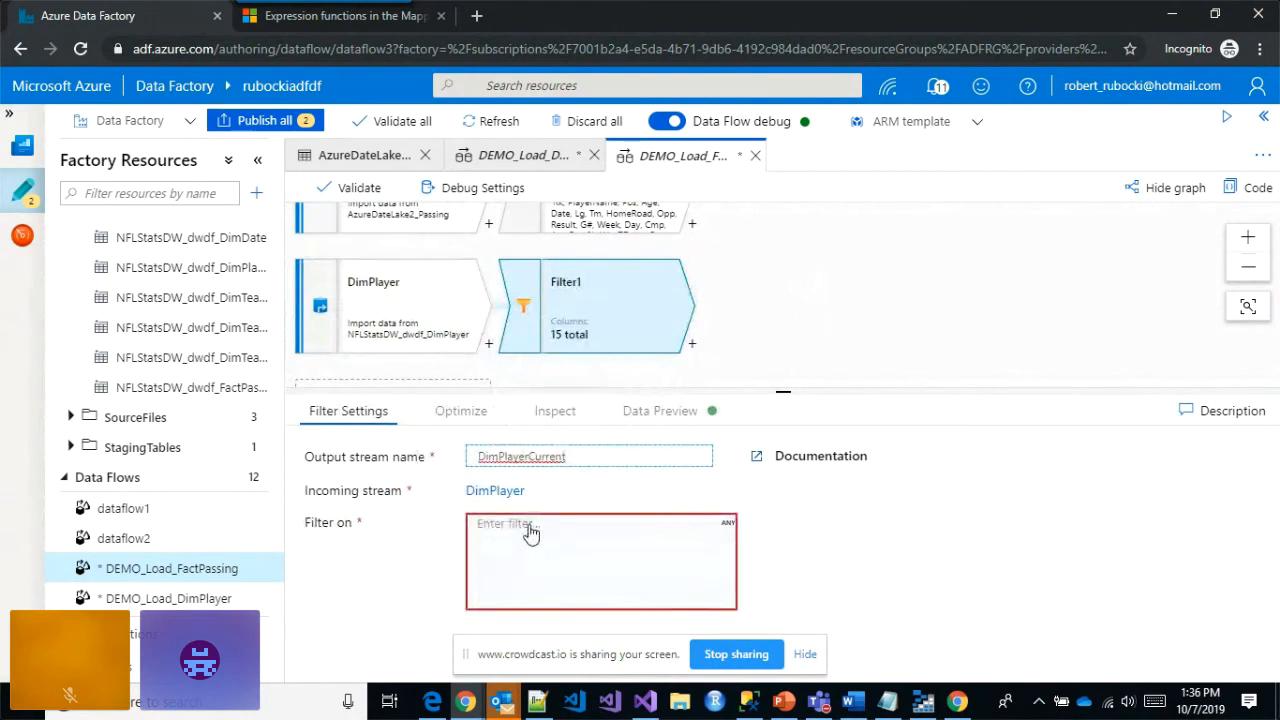
left_click(530, 533)
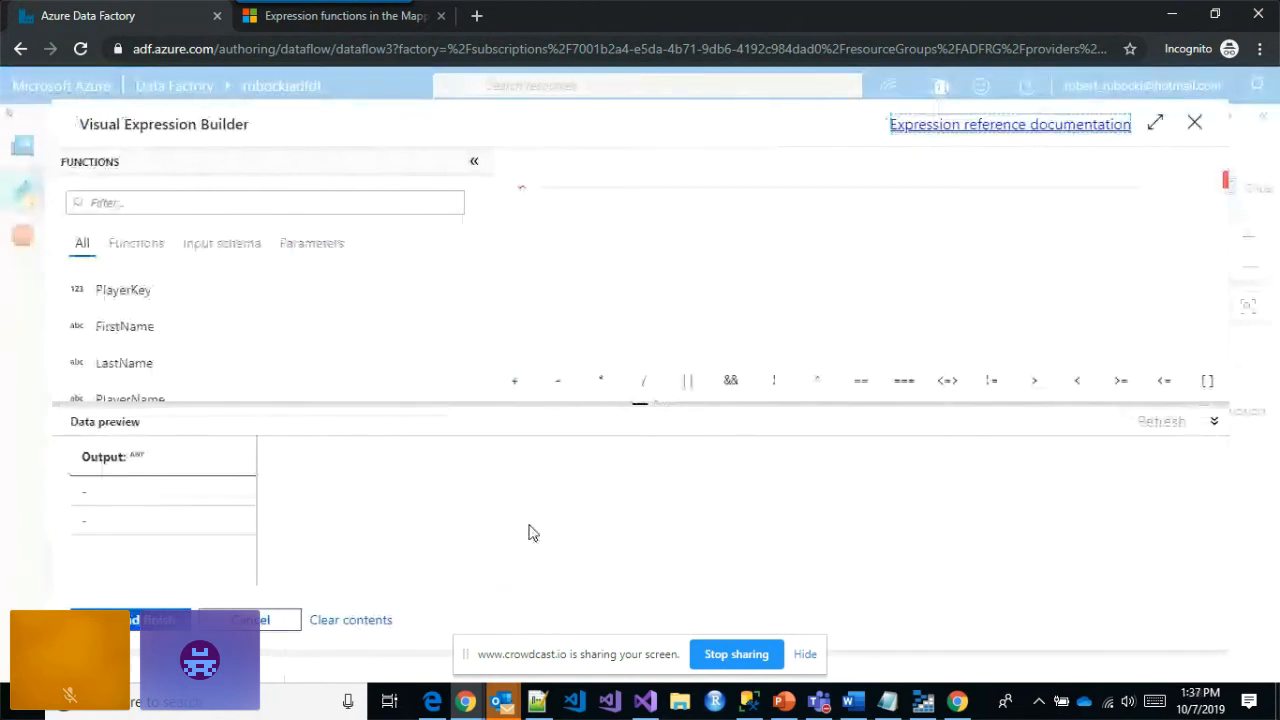
left_click(745, 176)
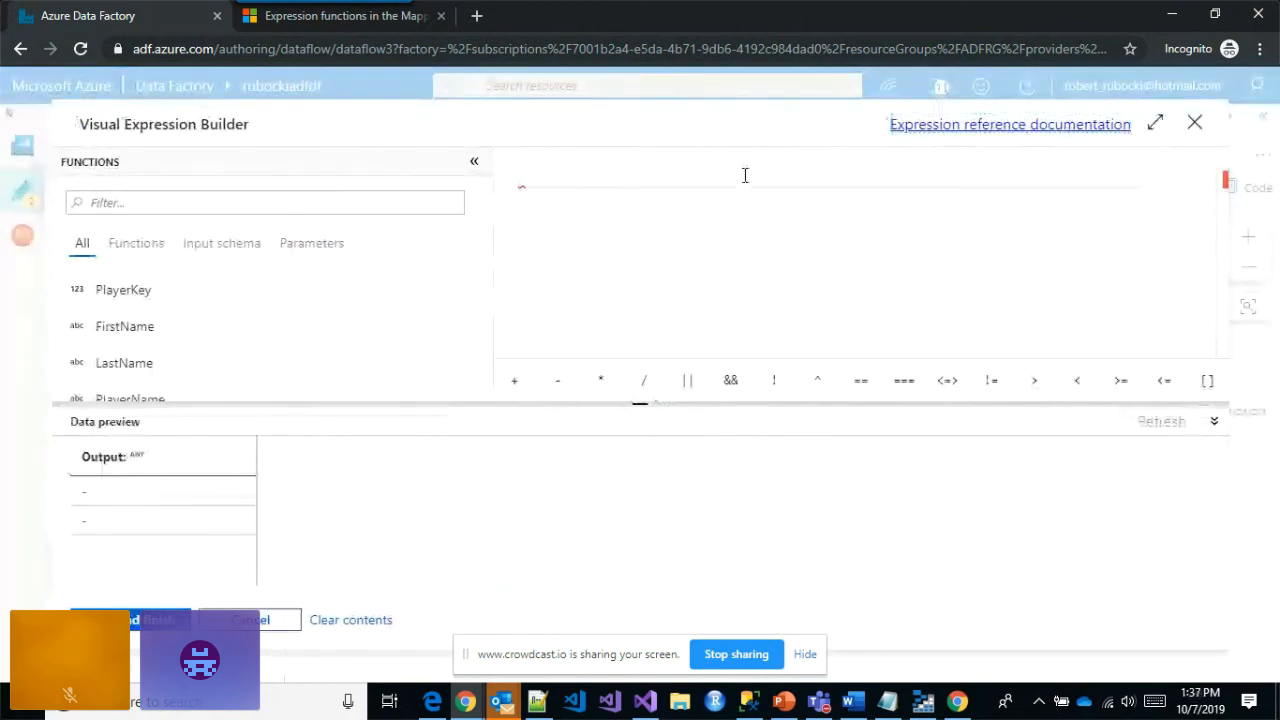
type("c")
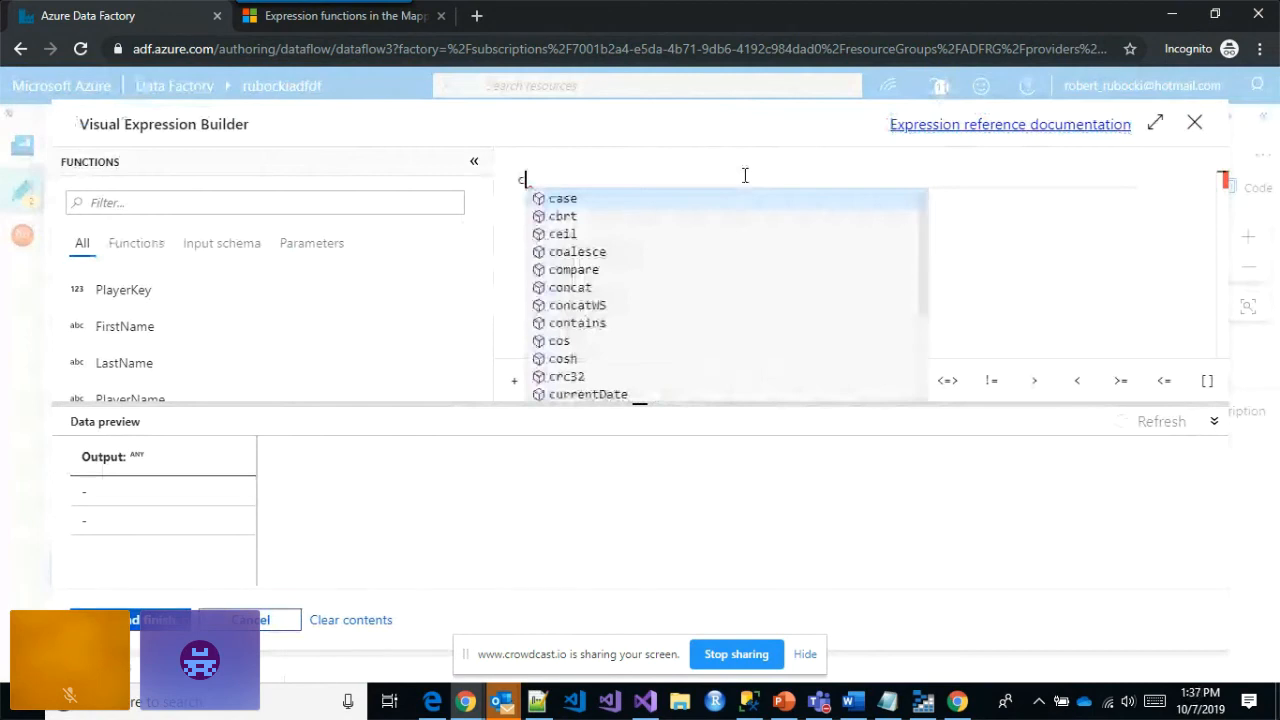
key("BackSpace")
type("dw")
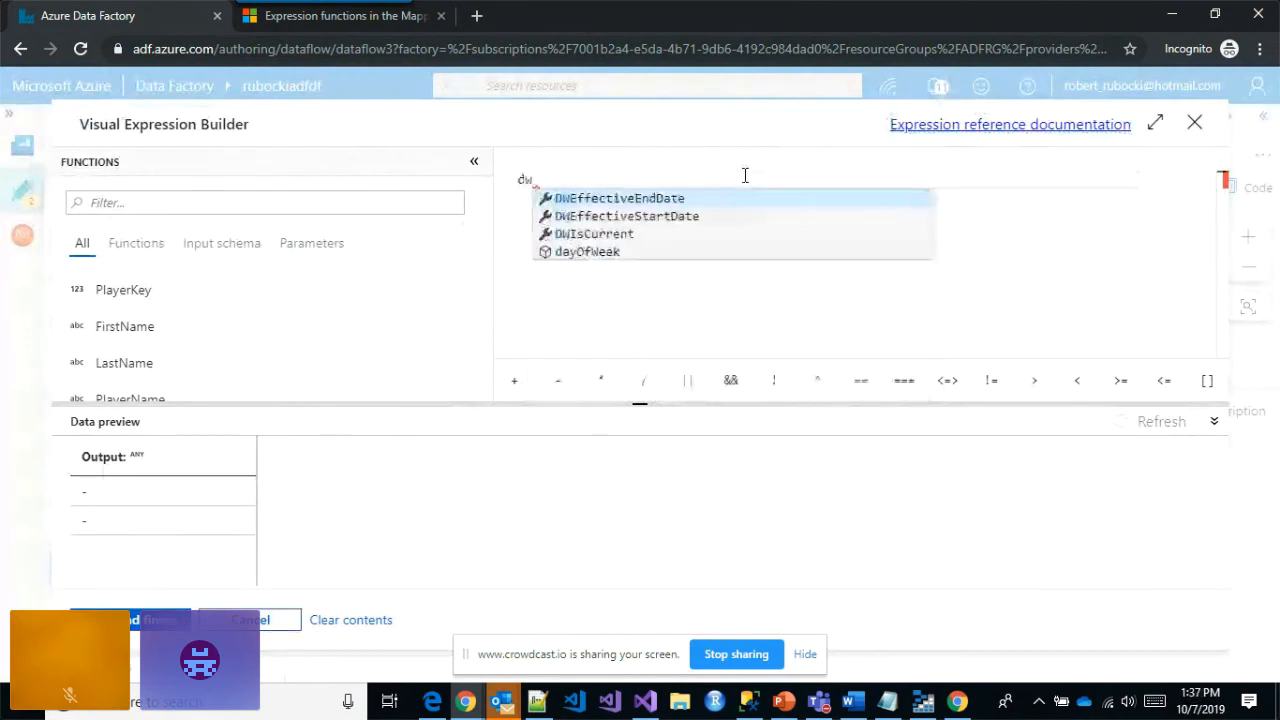
left_click(638, 243)
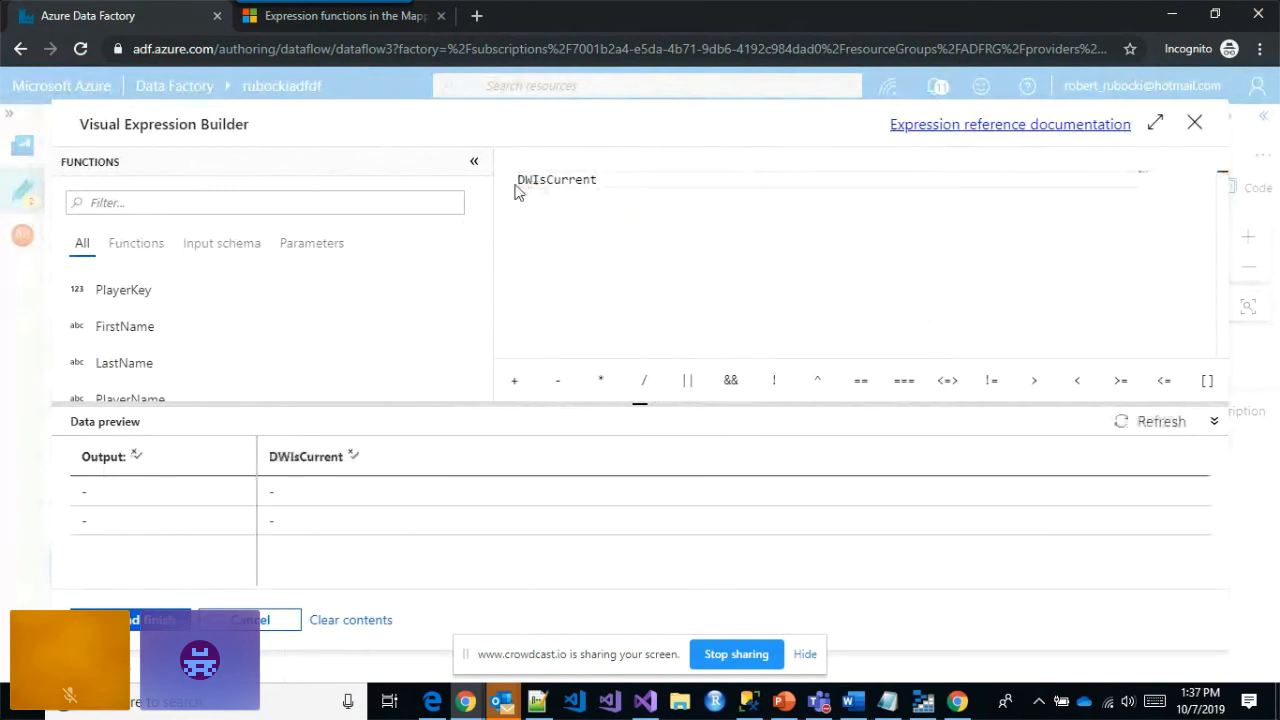
key("Left")
key("Left")
key("Left")
key("Left")
key("Left")
key("Left")
key("Left")
key("Left")
key("Left")
key("Left")
left_click(122, 620)
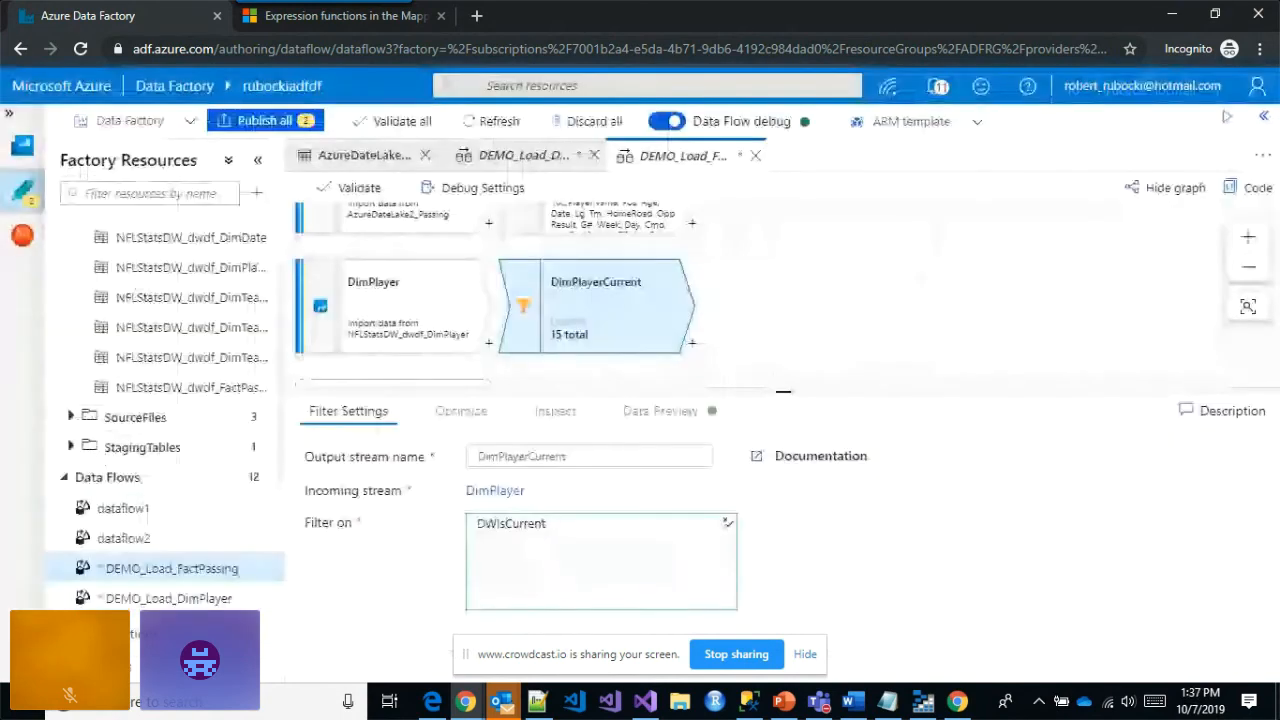
left_click(692, 347)
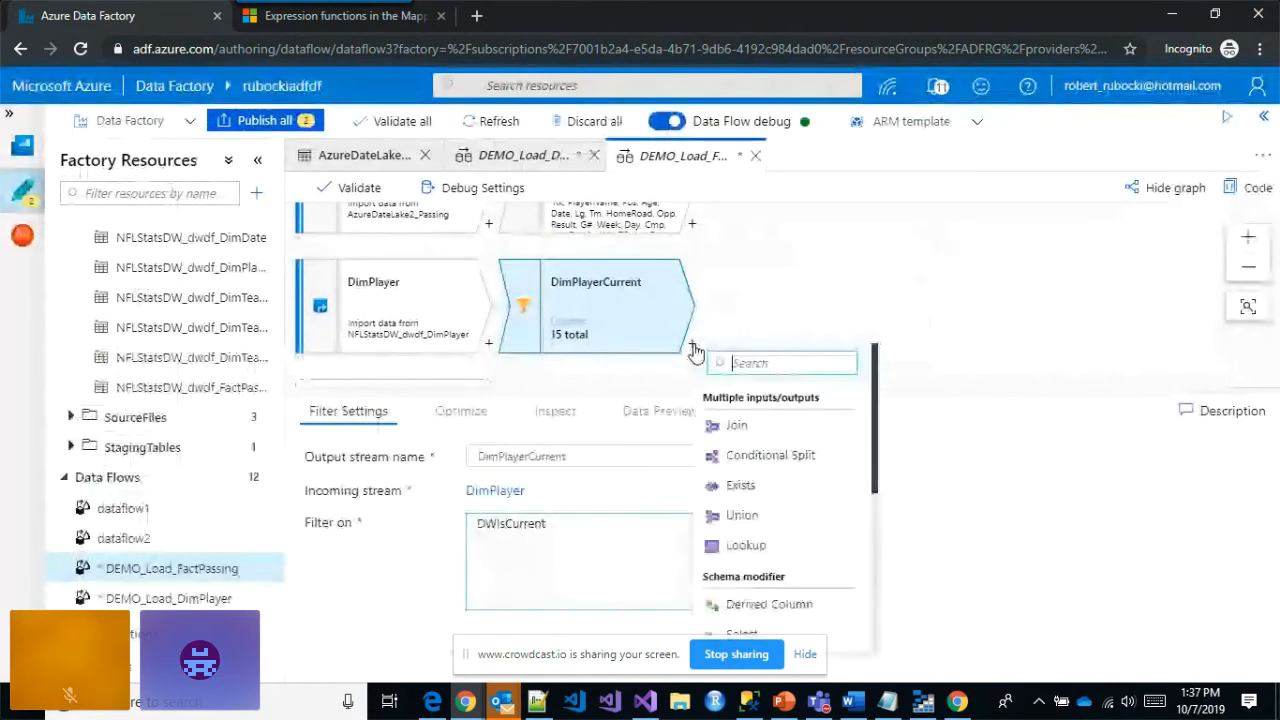
left_click(768, 605)
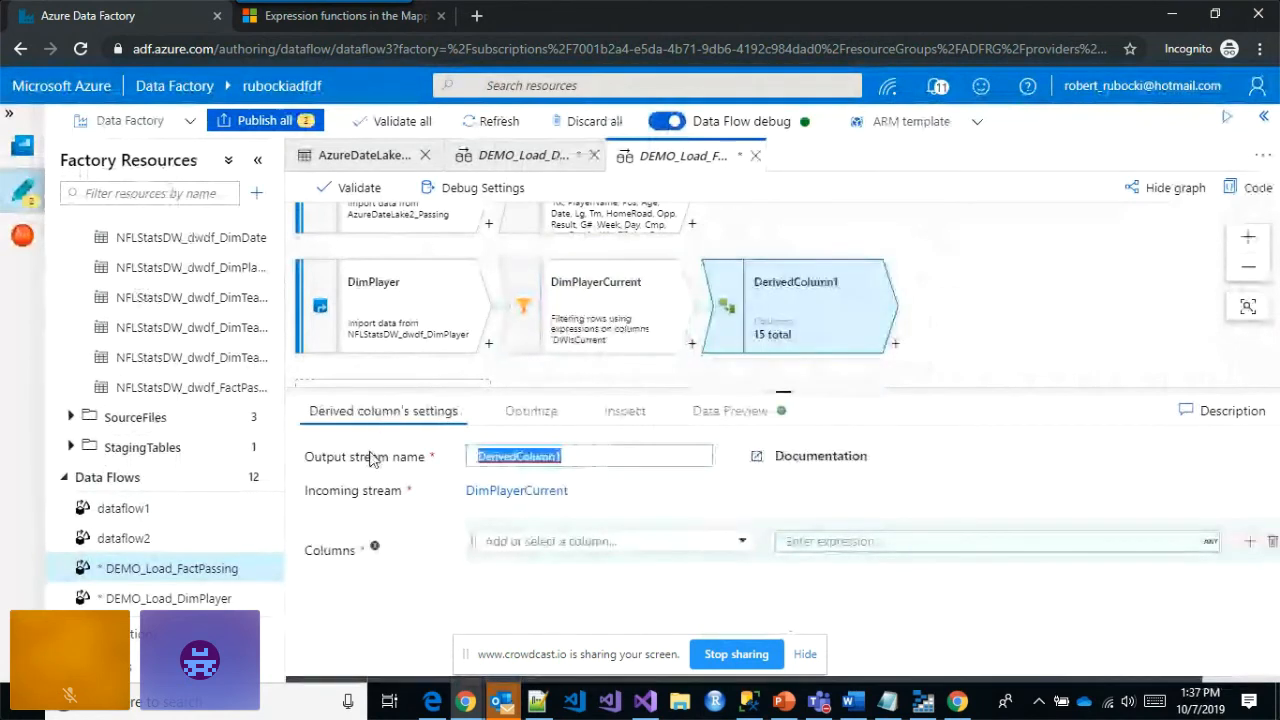
type("DimPlayerLoo")
type("ku")
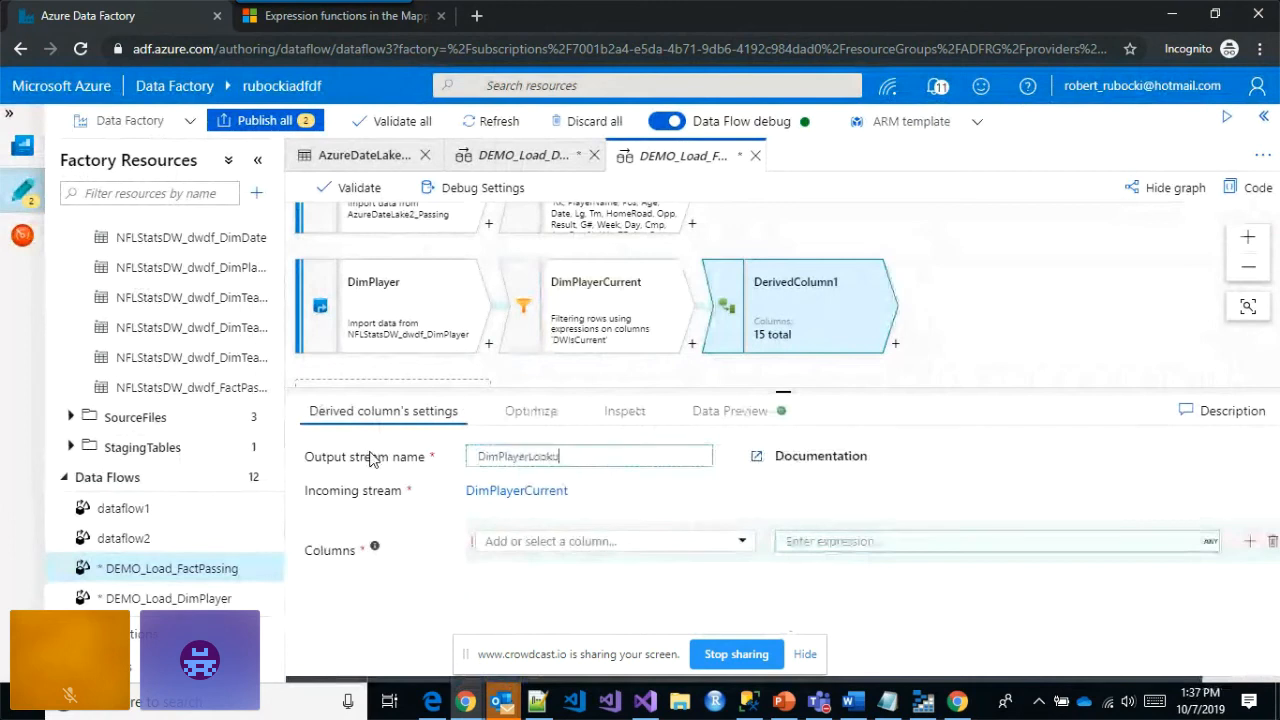
type("p")
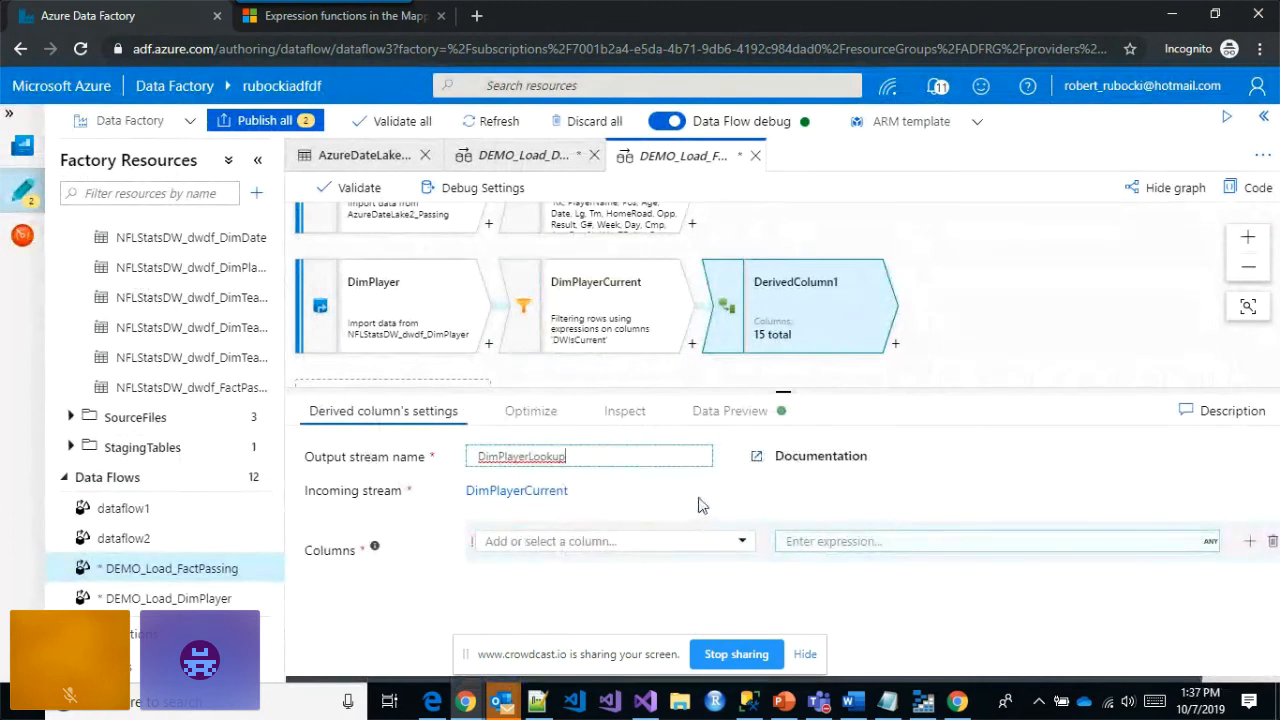
left_click(820, 335)
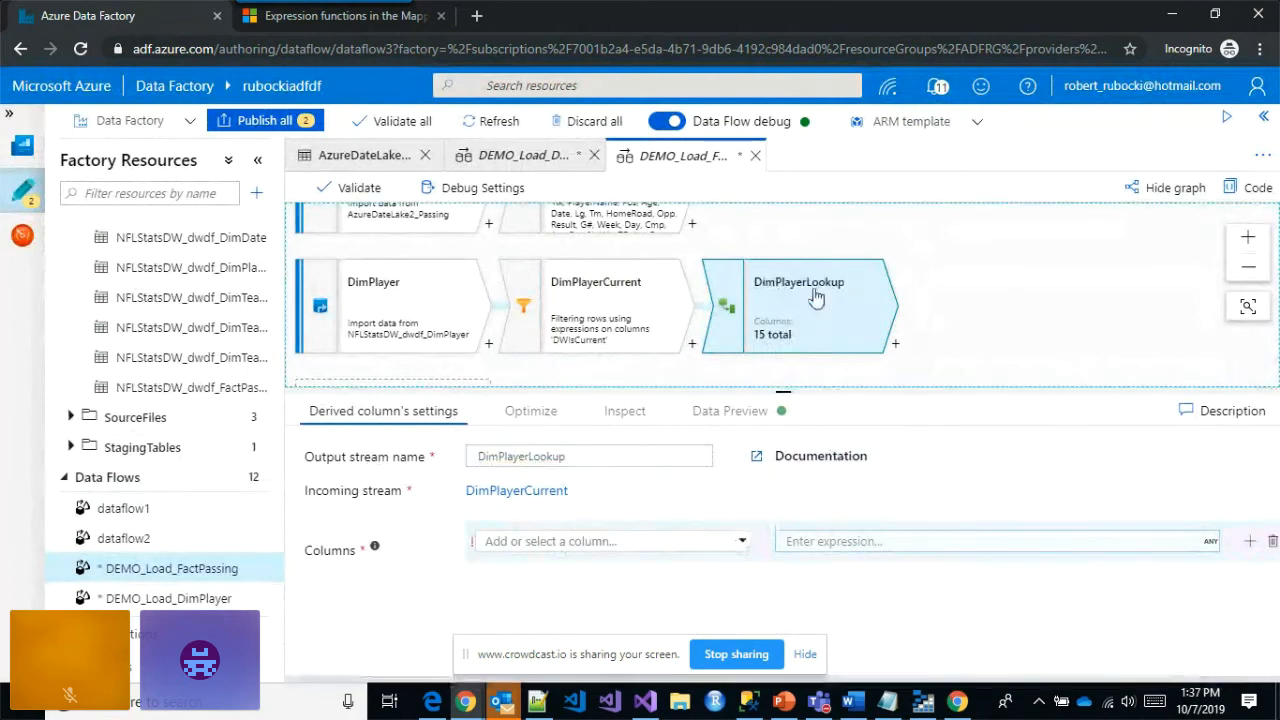
right_click(793, 311)
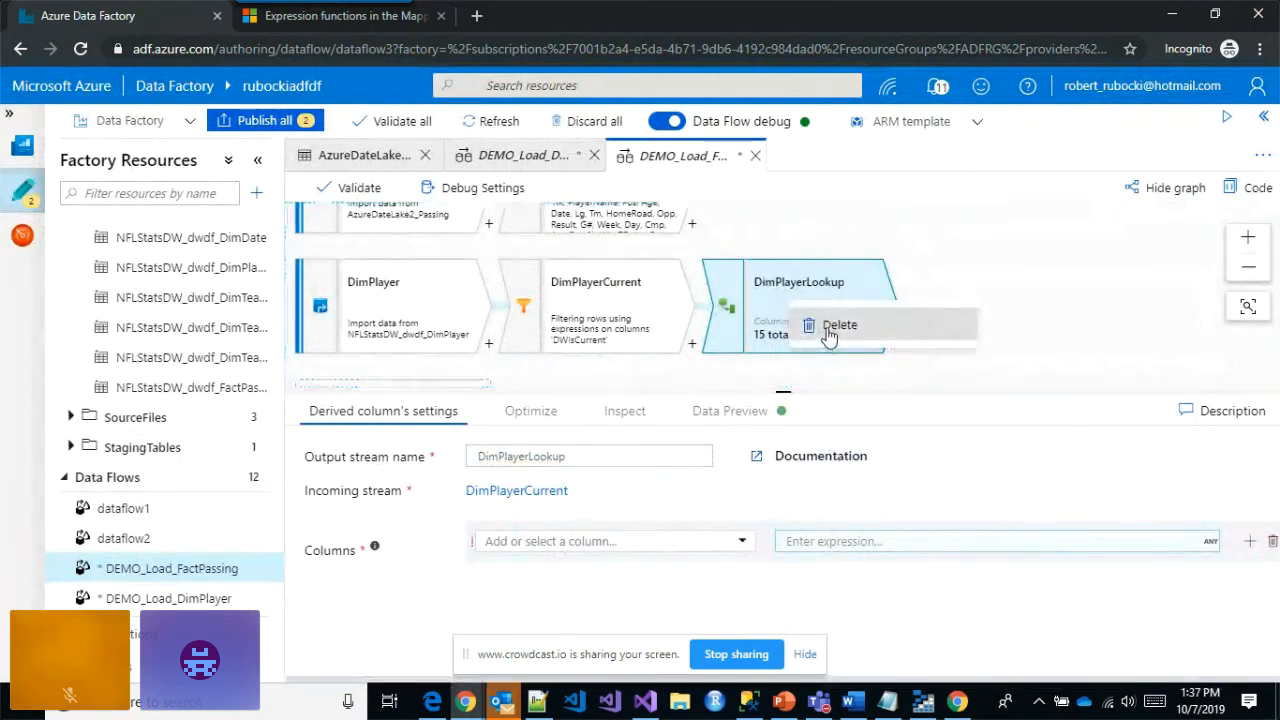
left_click(828, 323)
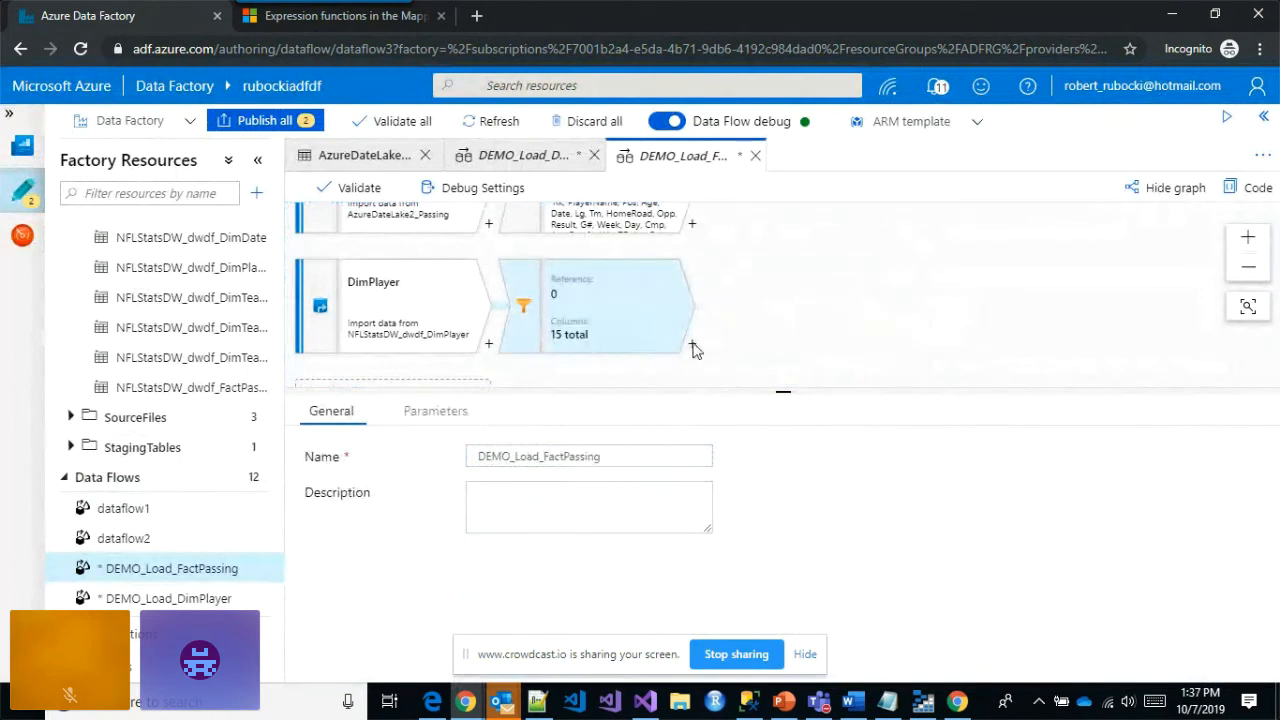
- Add a Select transformation after DimPlayerCurrent and name its output stream DimPlayerLookup
left_click(692, 345)
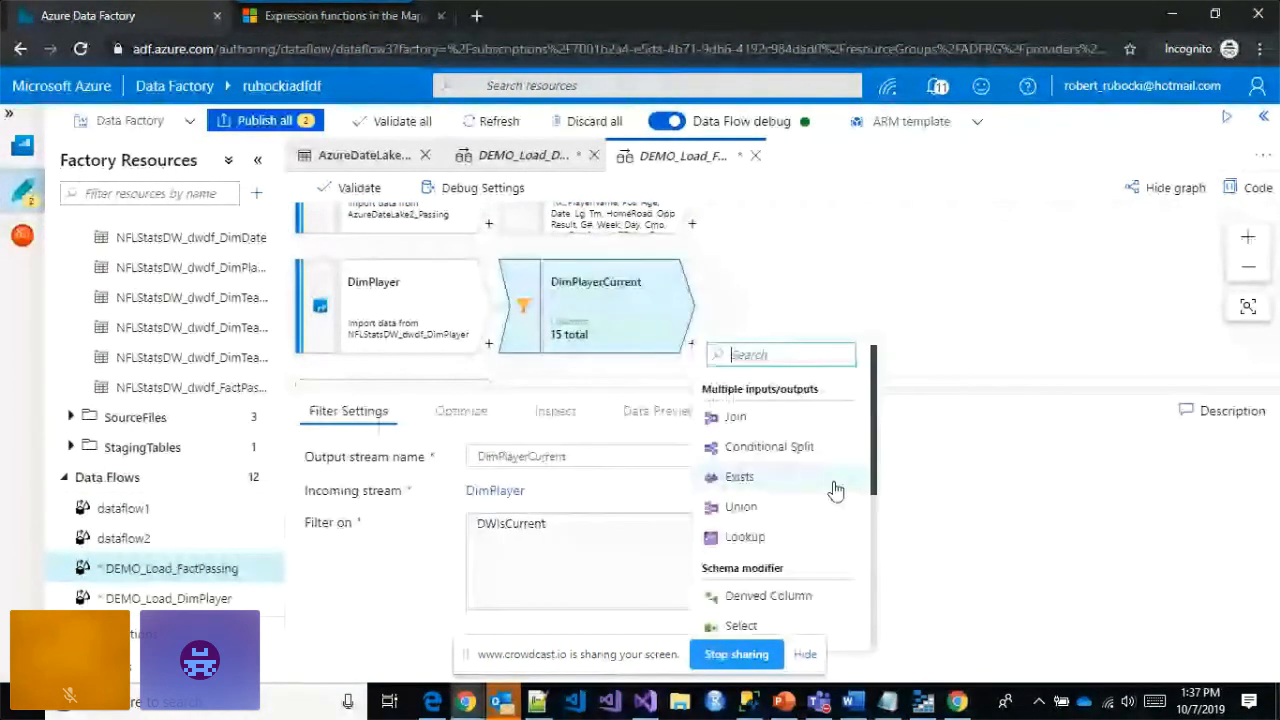
scroll(800, 500, "down", 3)
left_click(740, 540)
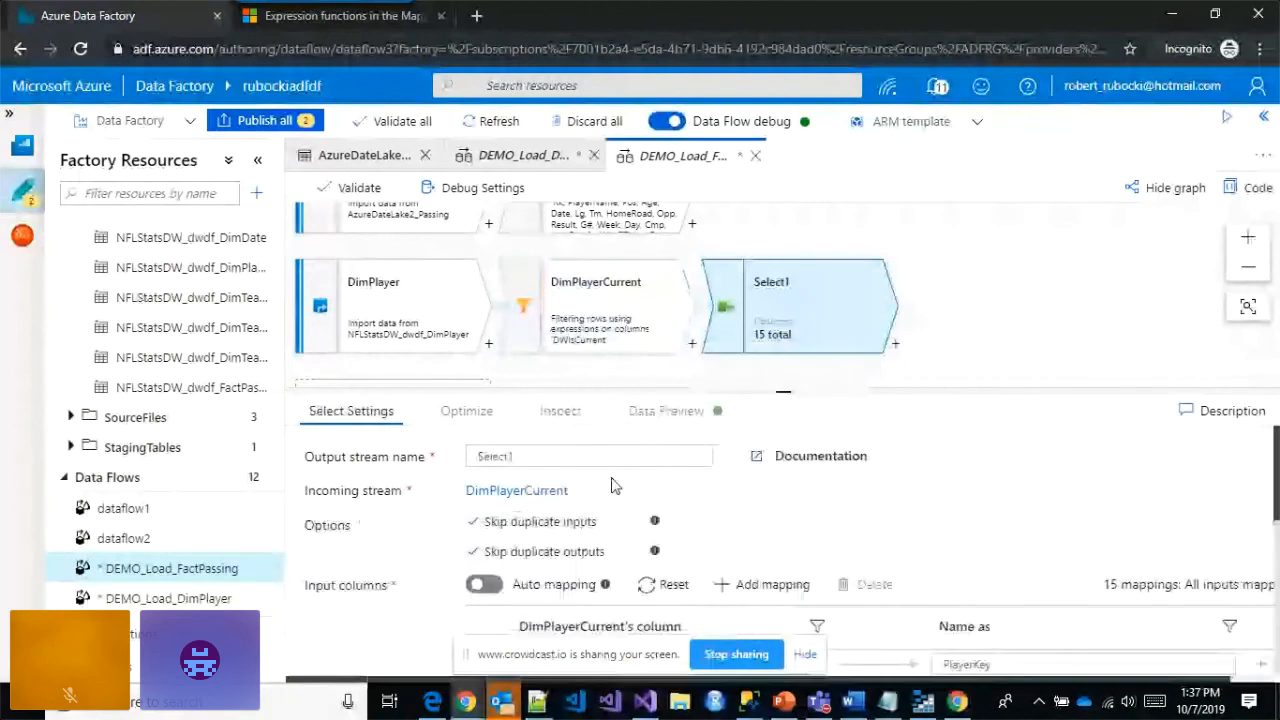
left_click_drag(566, 455, 408, 455)
type("CimPlayerLookup")
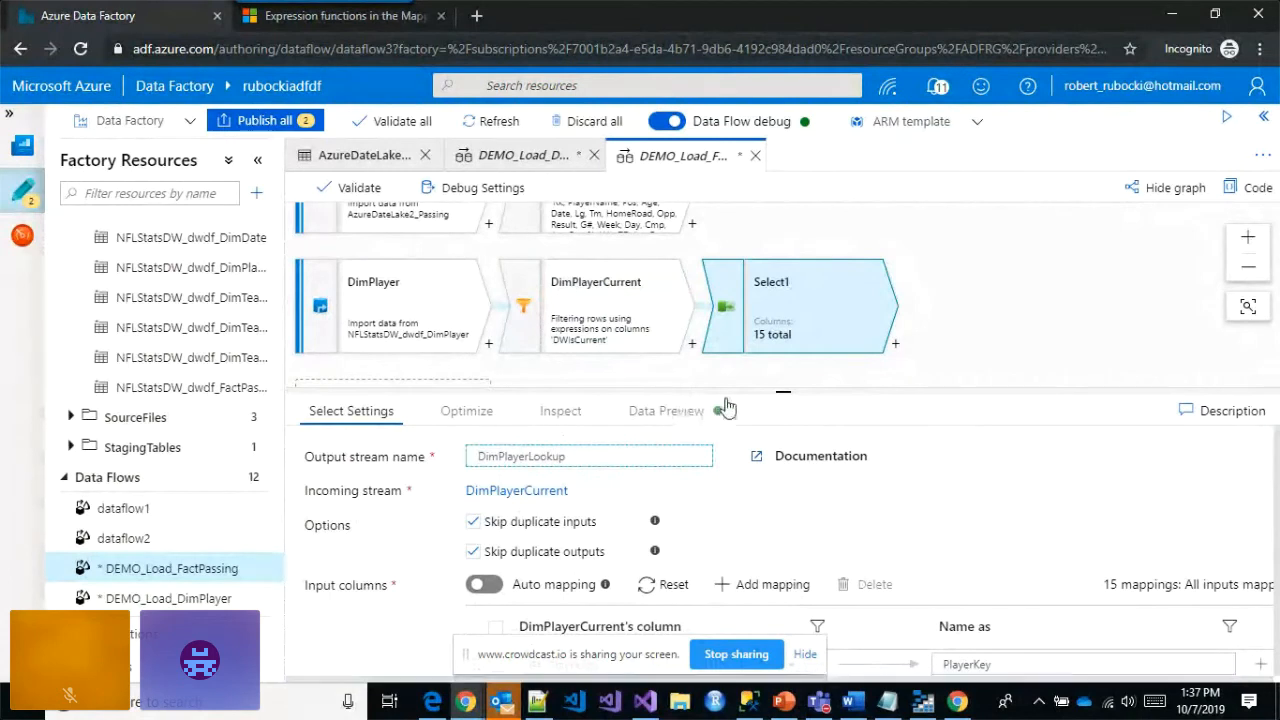
- Delete every column mapping of DimPlayerLookup except PlayerKey and PlayerName
left_click_drag(790, 390, 797, 302)
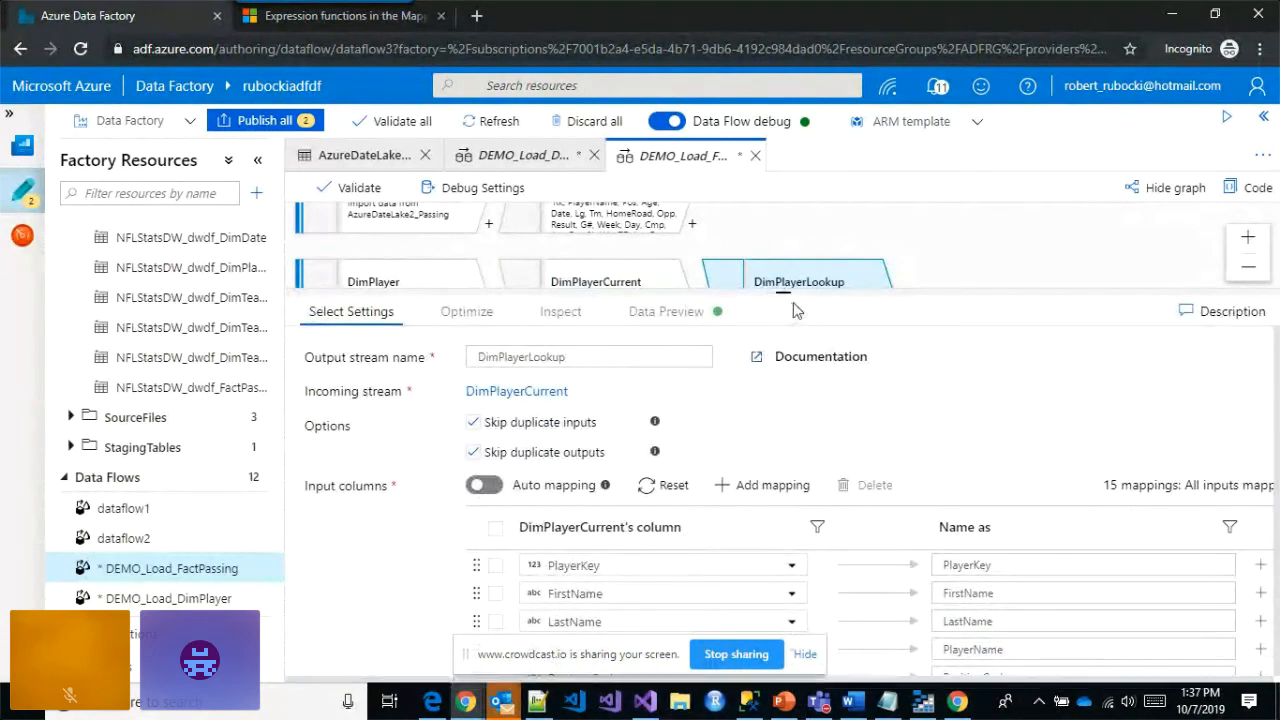
left_click_drag(790, 292, 797, 233)
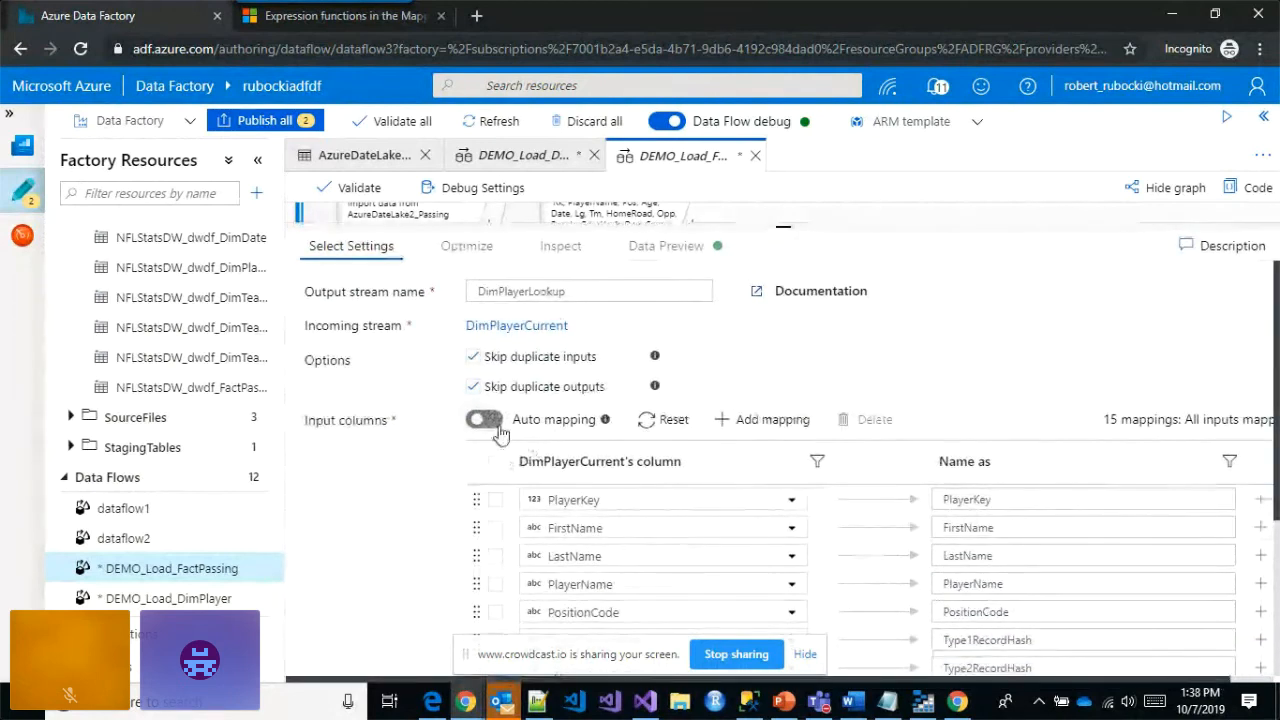
left_click(495, 501)
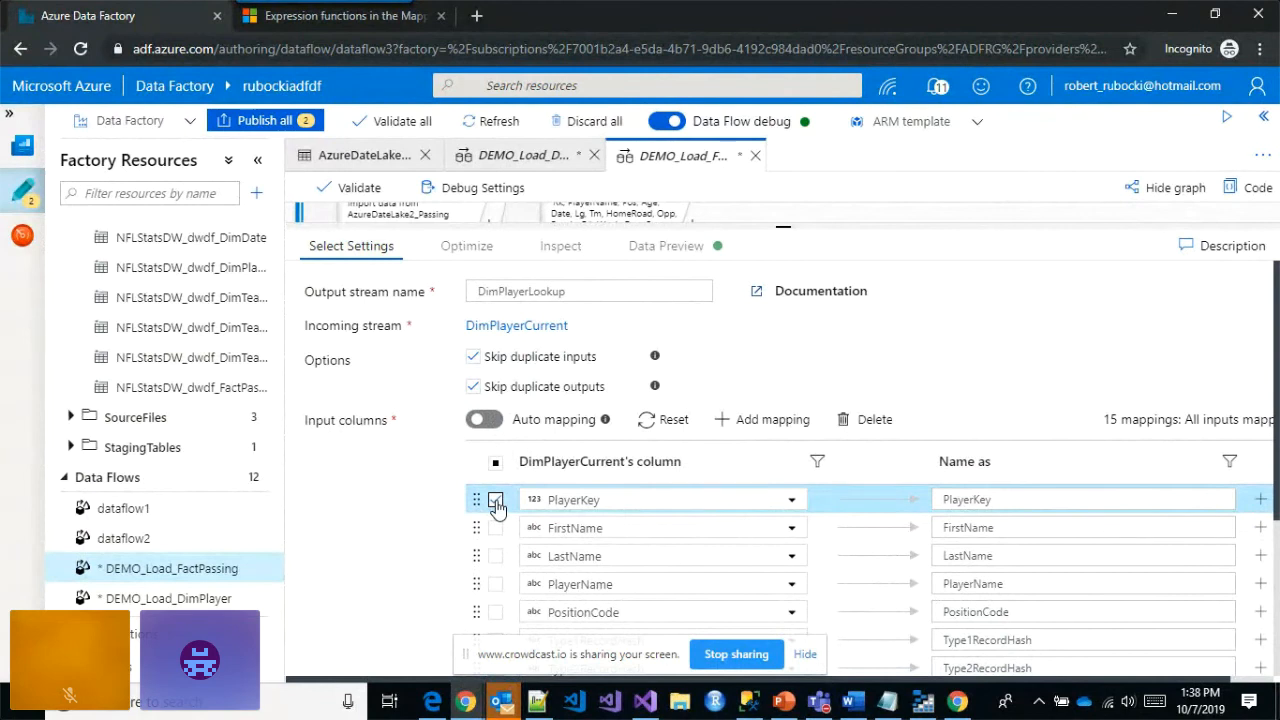
left_click(495, 586)
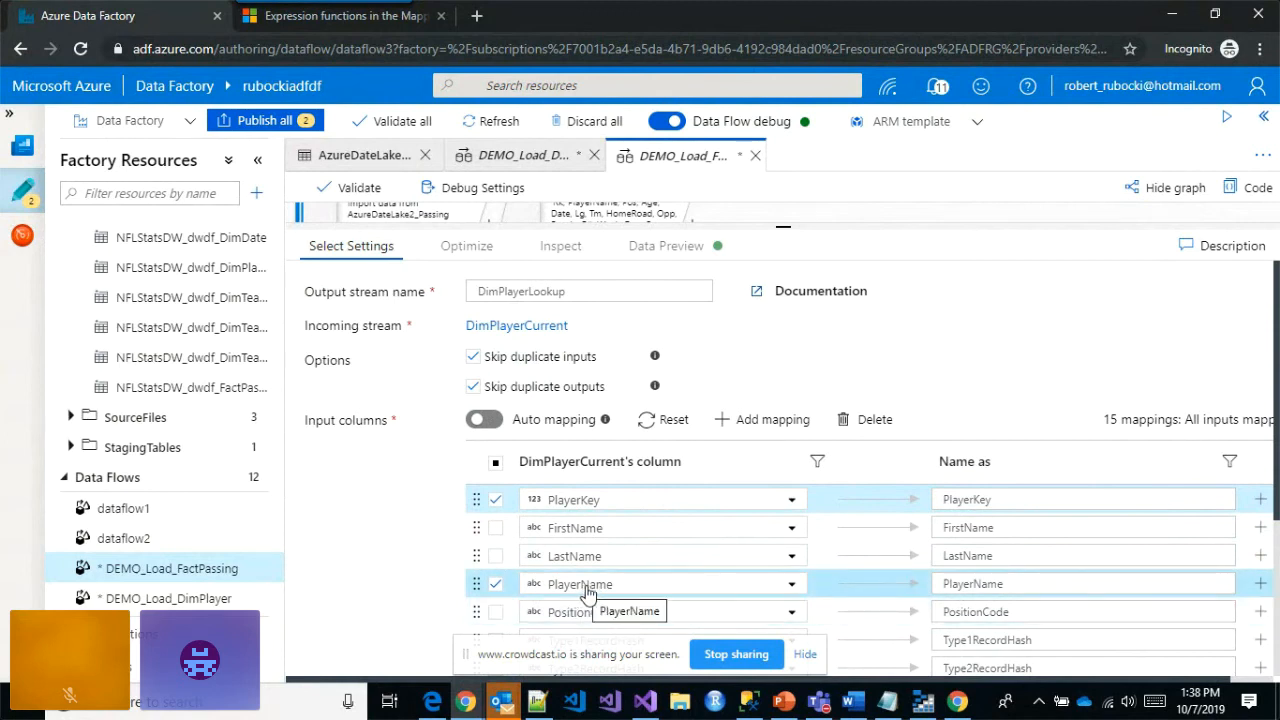
left_click(497, 463)
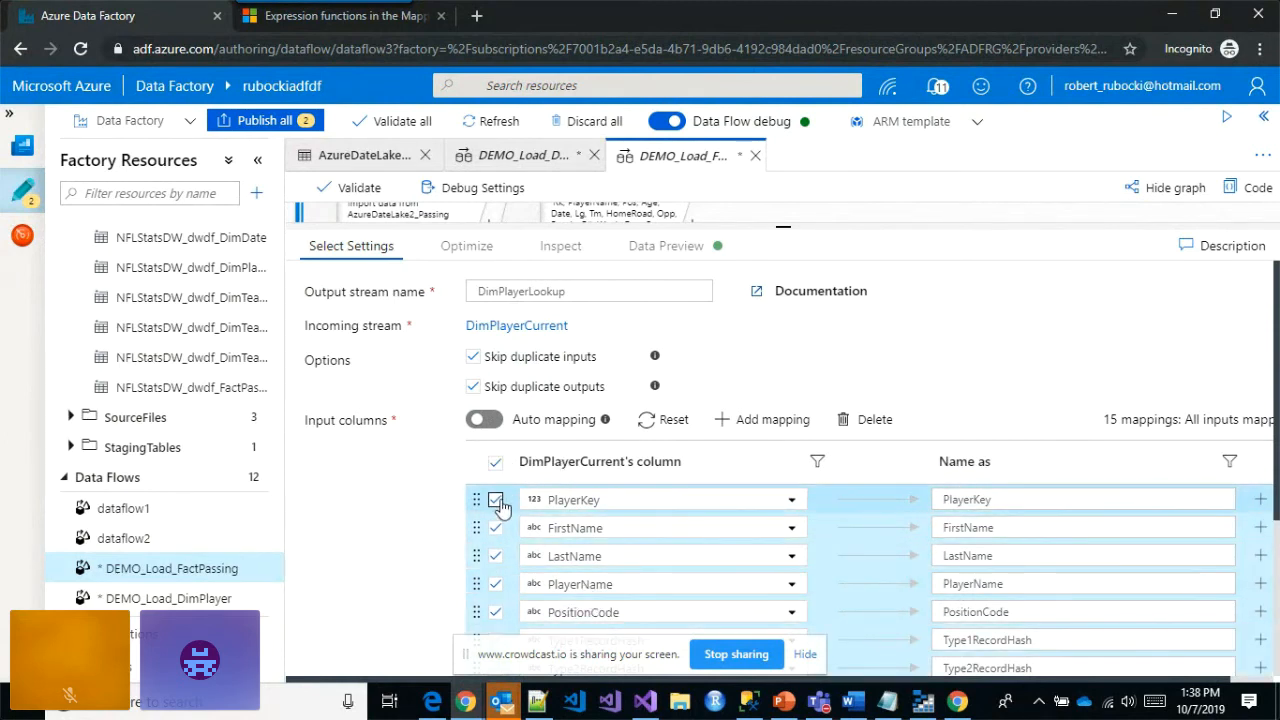
left_click(495, 500)
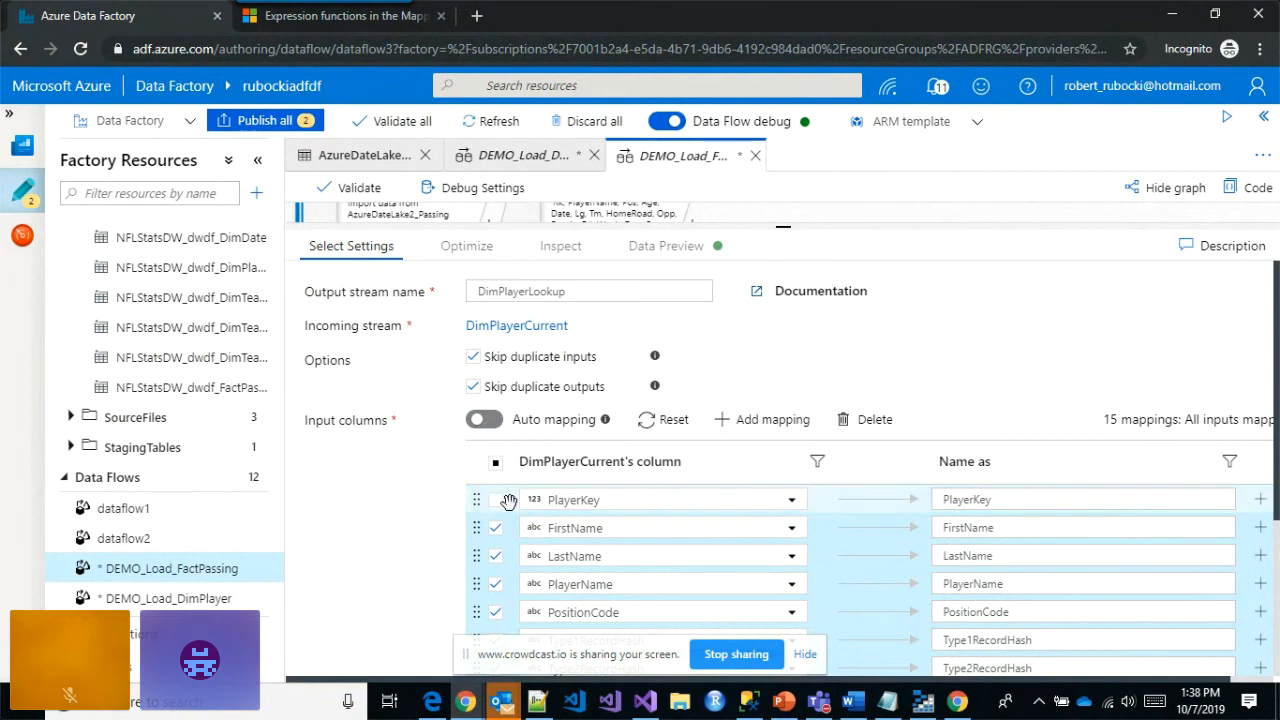
left_click(496, 588)
left_click(864, 420)
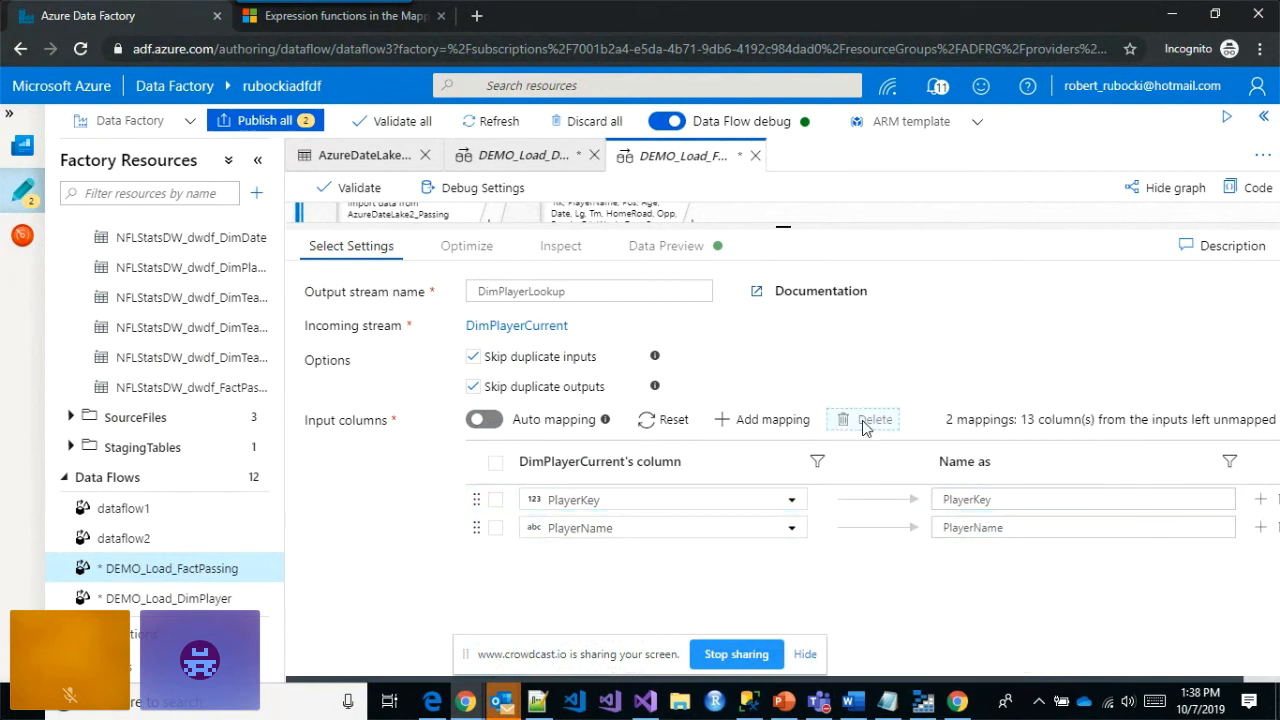
- Rename the PlayerName output column of DimPlayerLookup to LookupPlayerName
left_click(1041, 523)
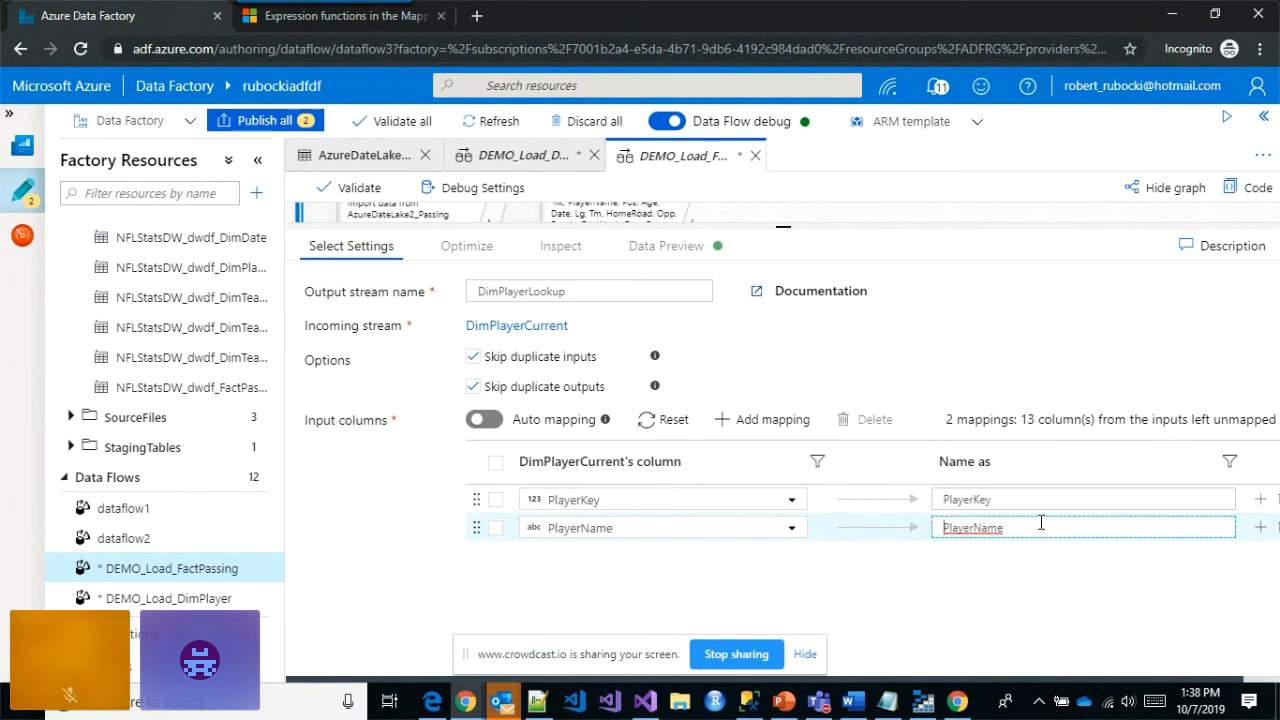
key("Home")
type("Lookup")
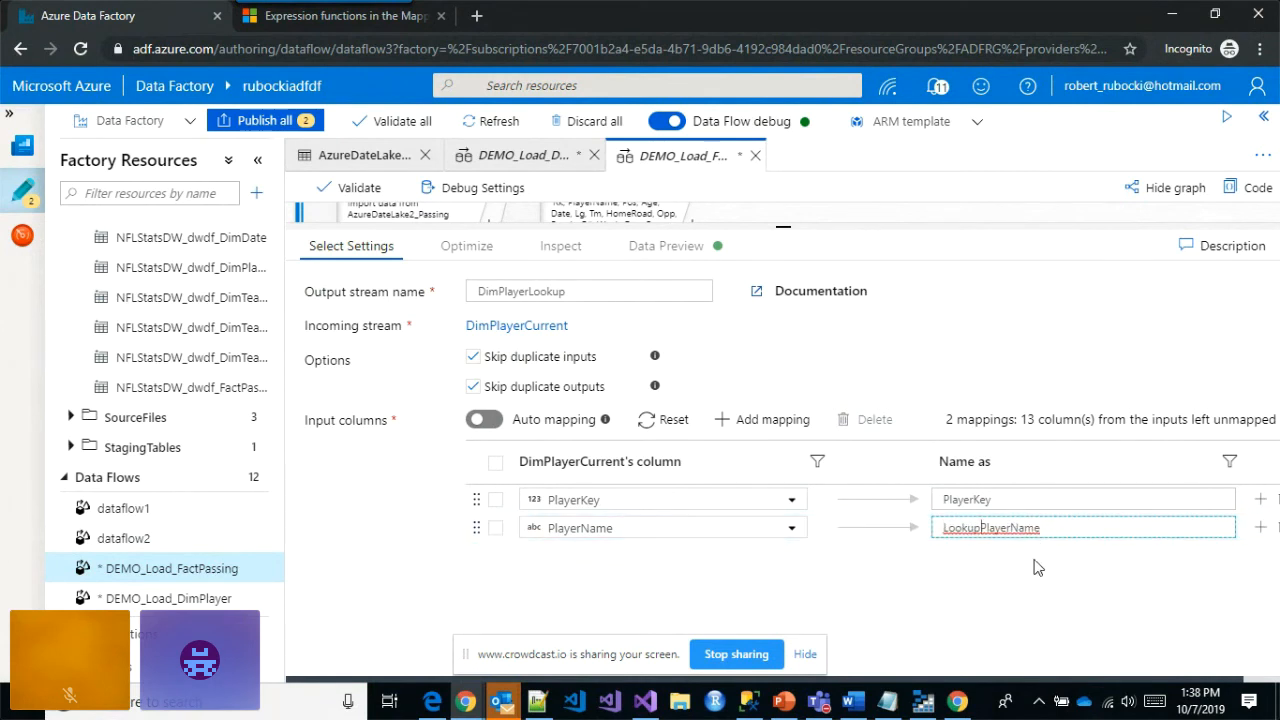
- Add a third source to the data flow, name it DimTeam and use the NFLStatsDW_dwdf_DimTeam dataset
left_click_drag(785, 229, 784, 463)
left_click(425, 418)
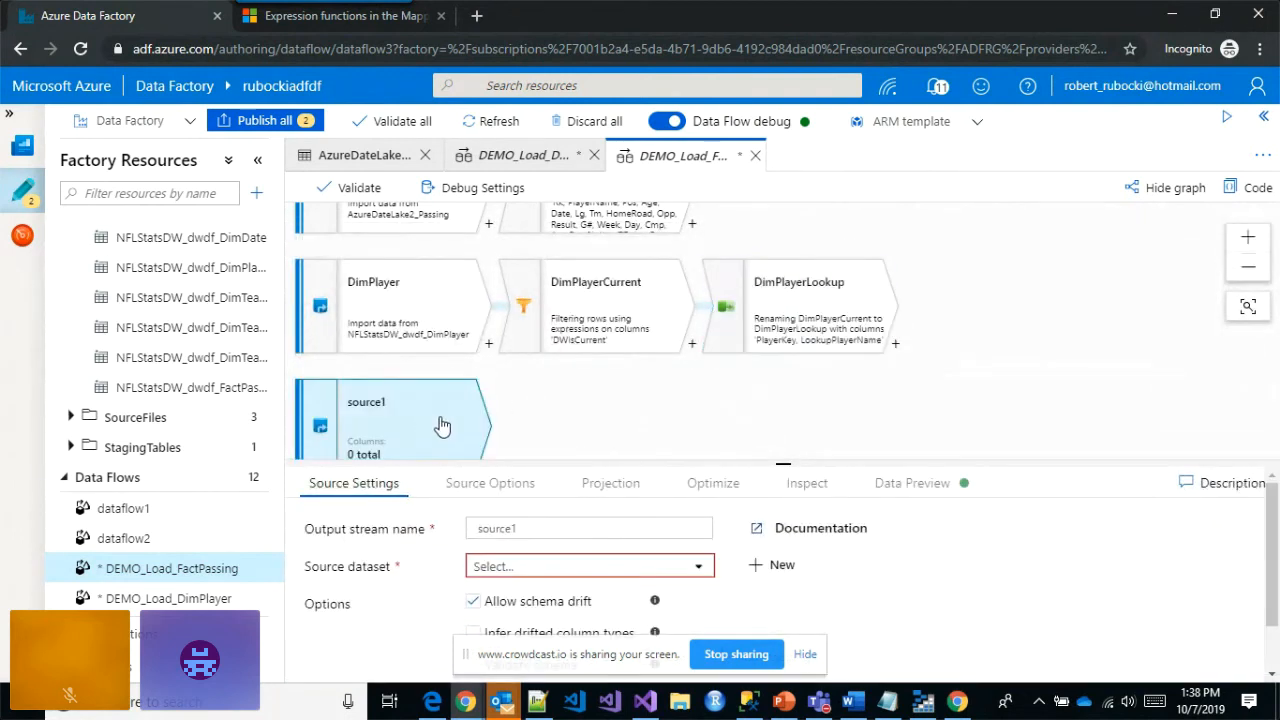
left_click_drag(550, 527, 447, 537)
type("DimTeam")
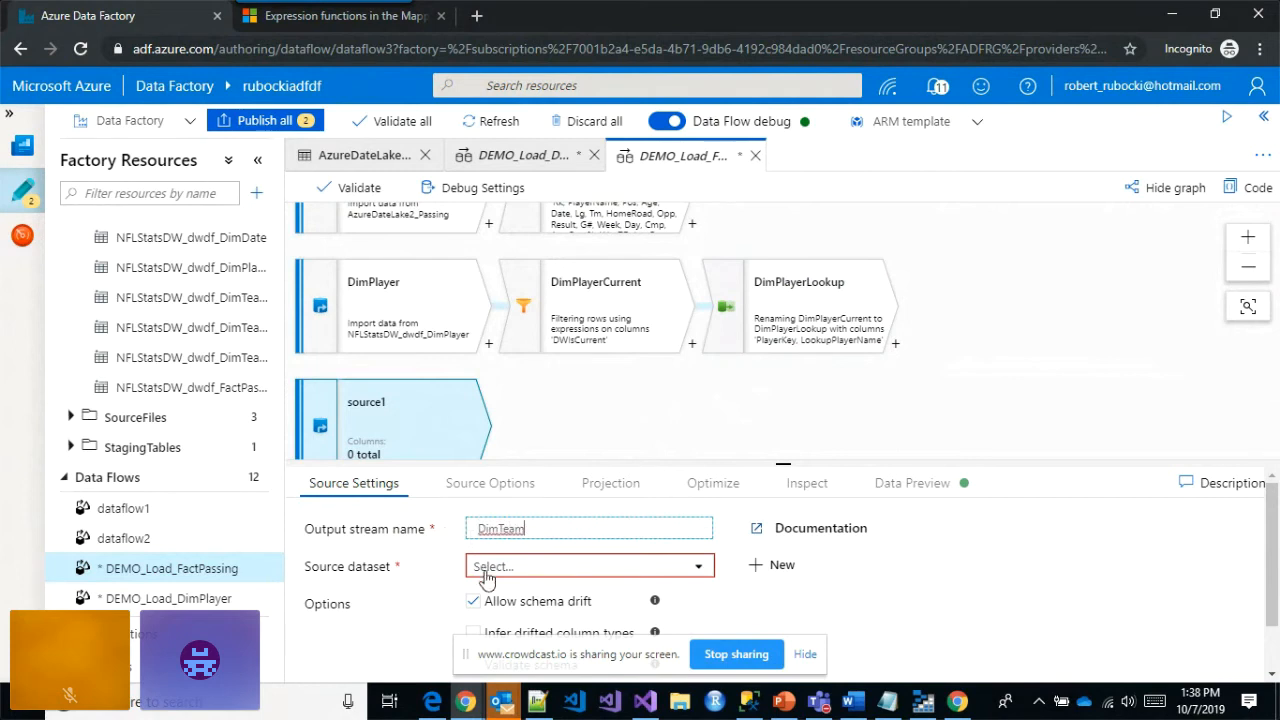
left_click(480, 568)
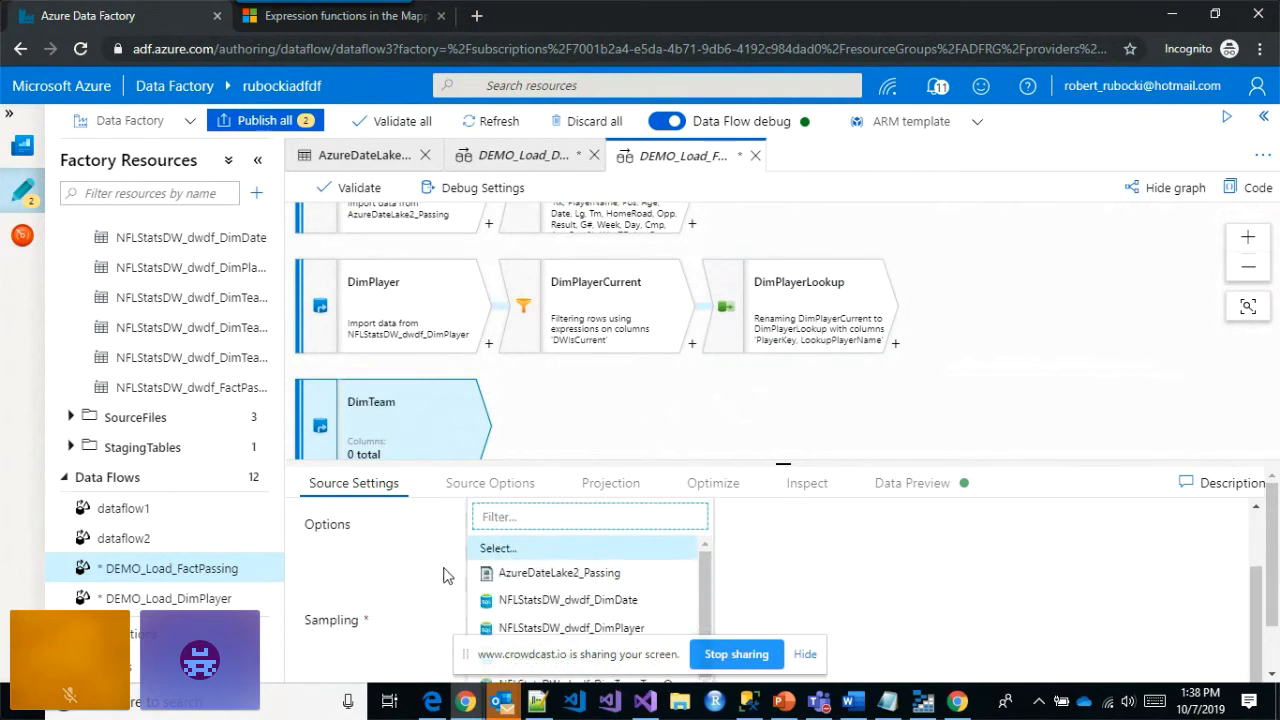
scroll(486, 592, "down", 2)
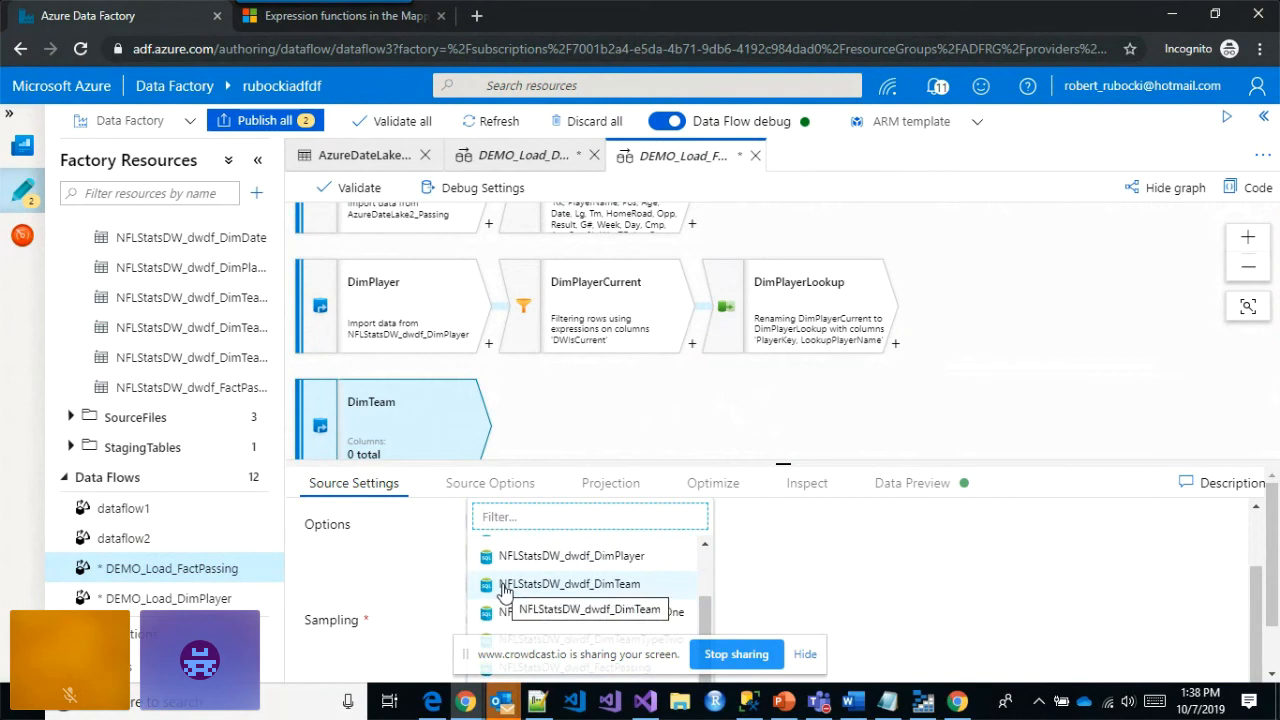
left_click(505, 586)
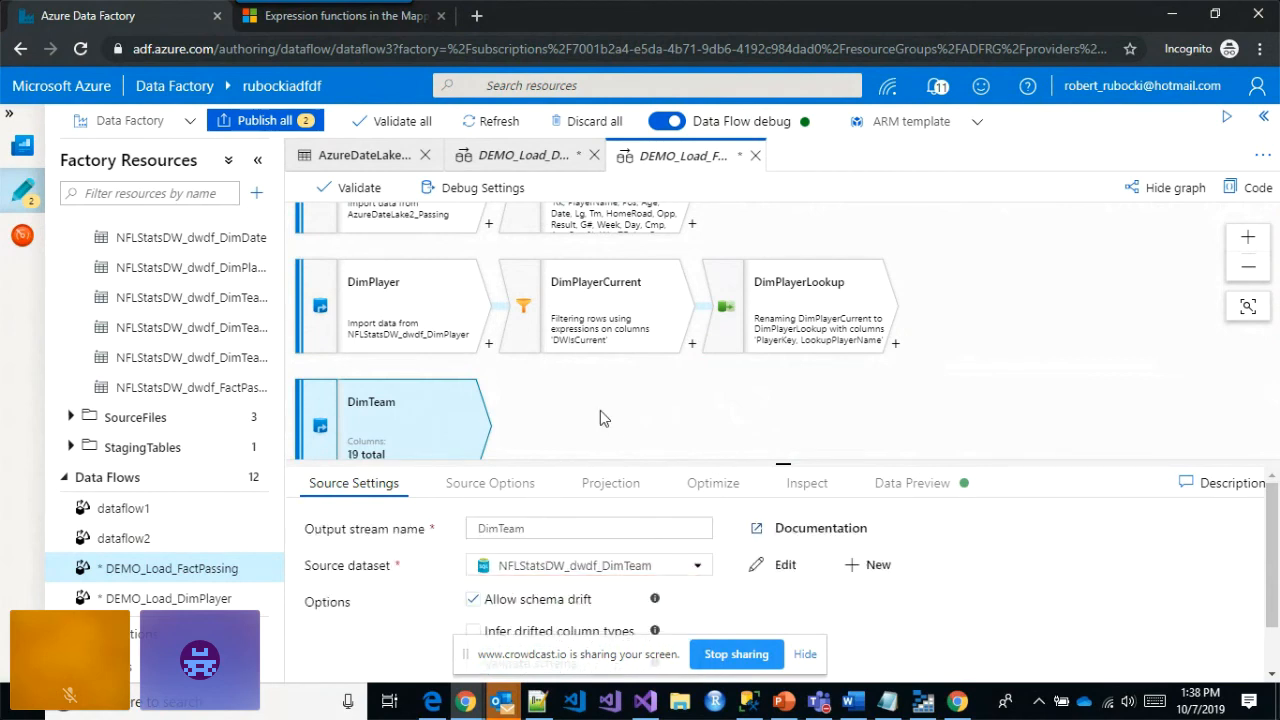
- Add a Select transformation after the DimTeam source and name its output stream DimTeamLookup
left_click_drag(623, 423, 646, 360)
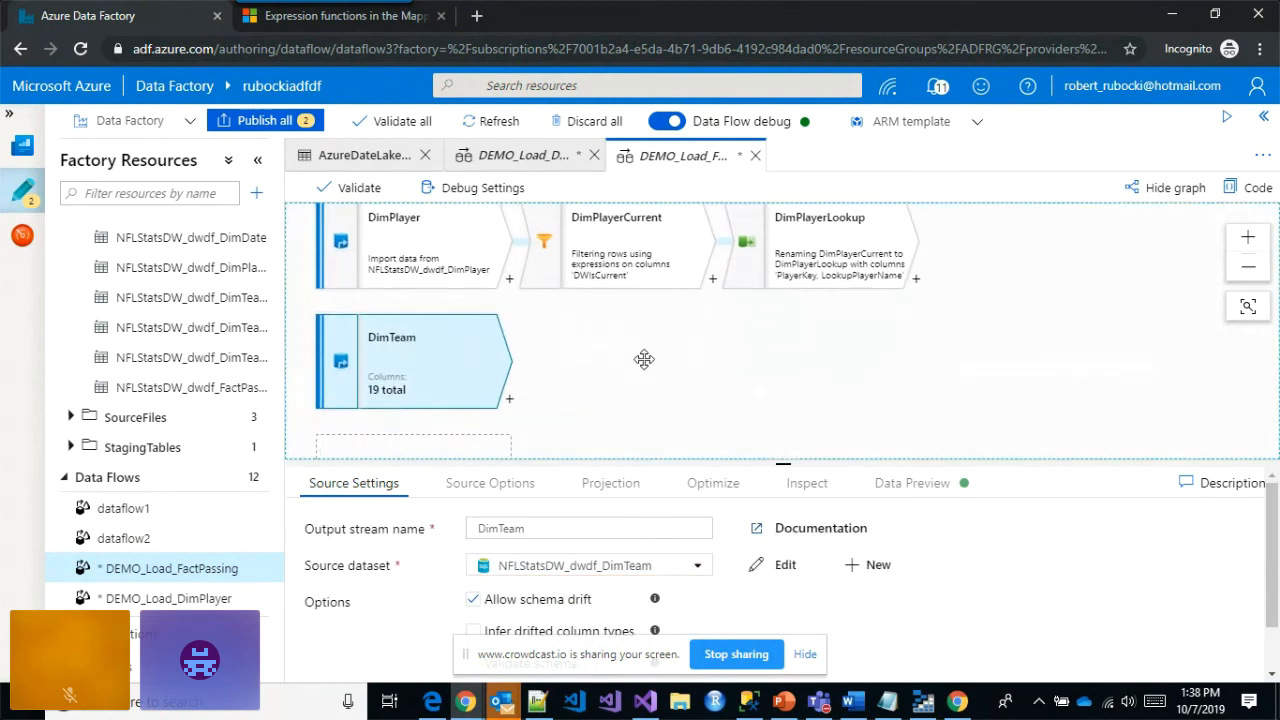
left_click(510, 403)
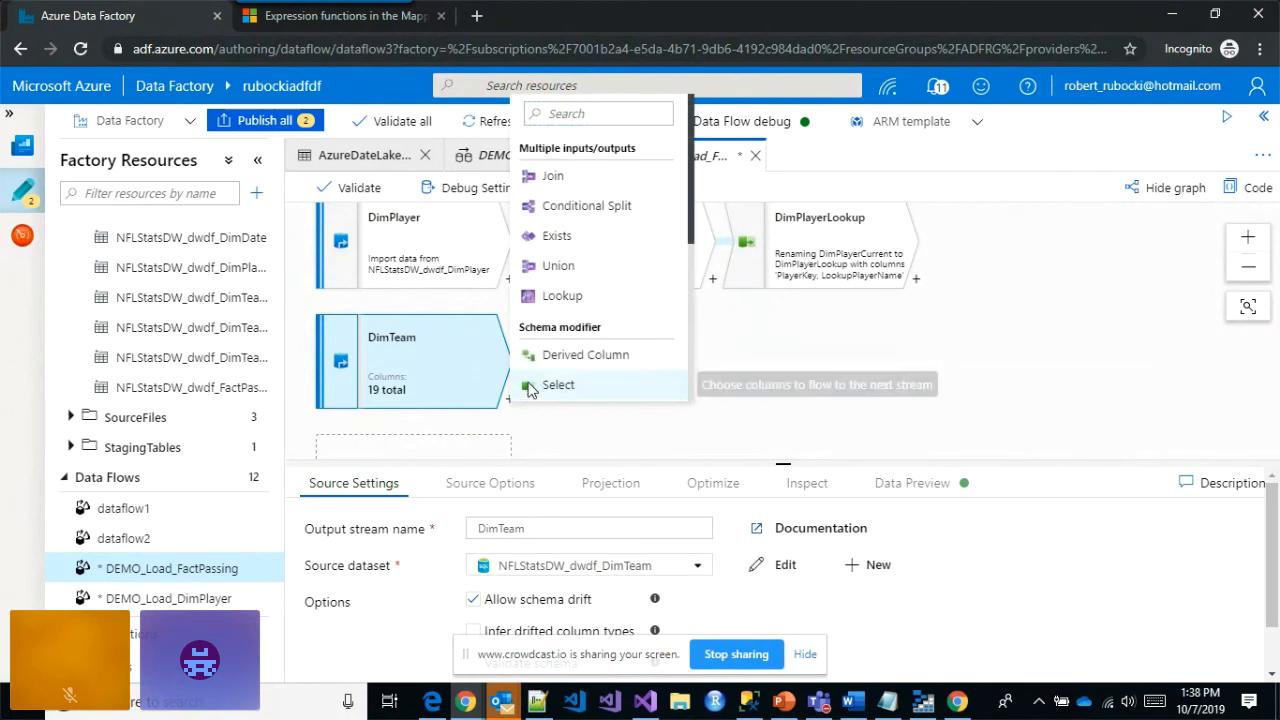
left_click(530, 388)
left_click_drag(516, 528, 437, 545)
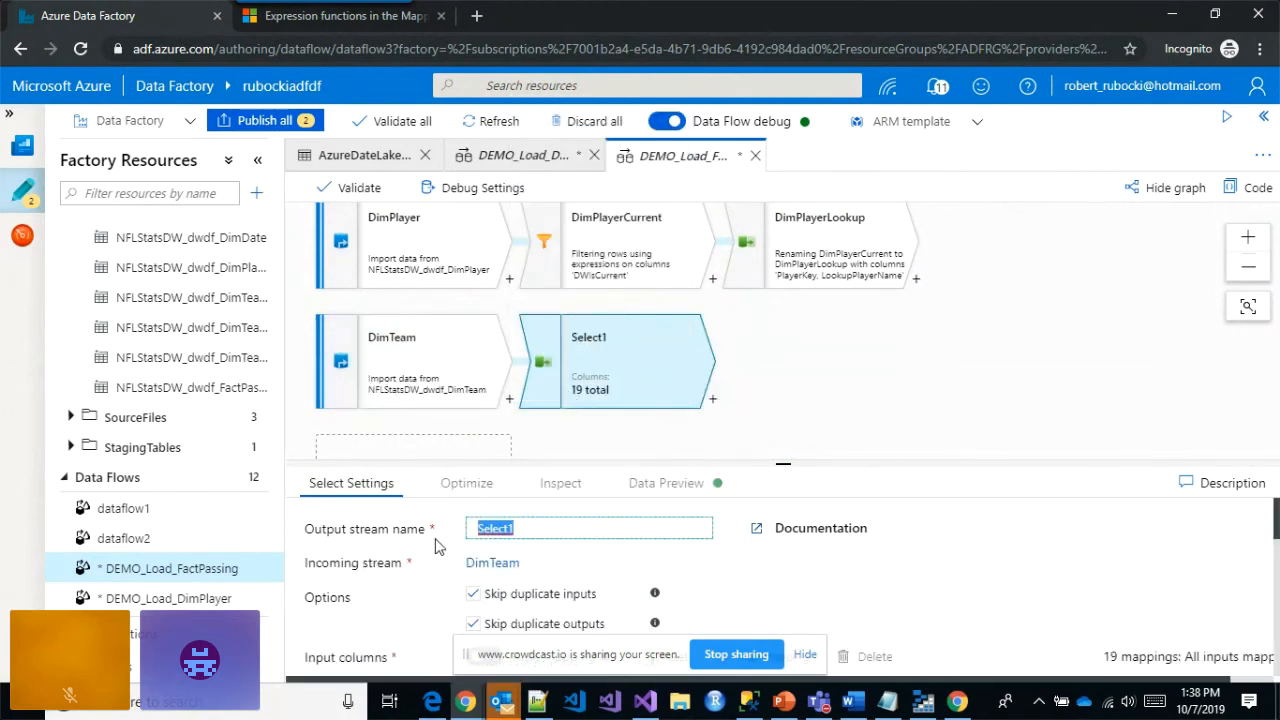
type("DimTeamLookup")
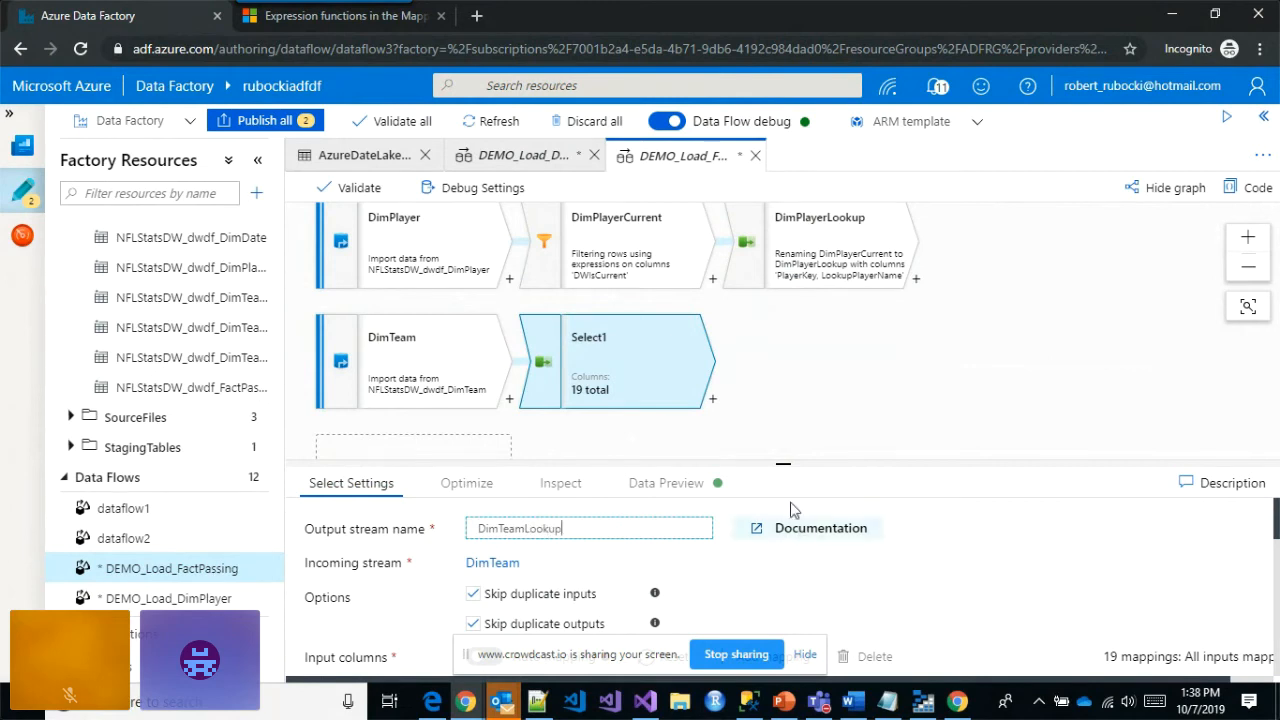
- Delete every column mapping of DimTeamLookup except TeamKey and TeamCode
scroll(558, 515, "down", 2)
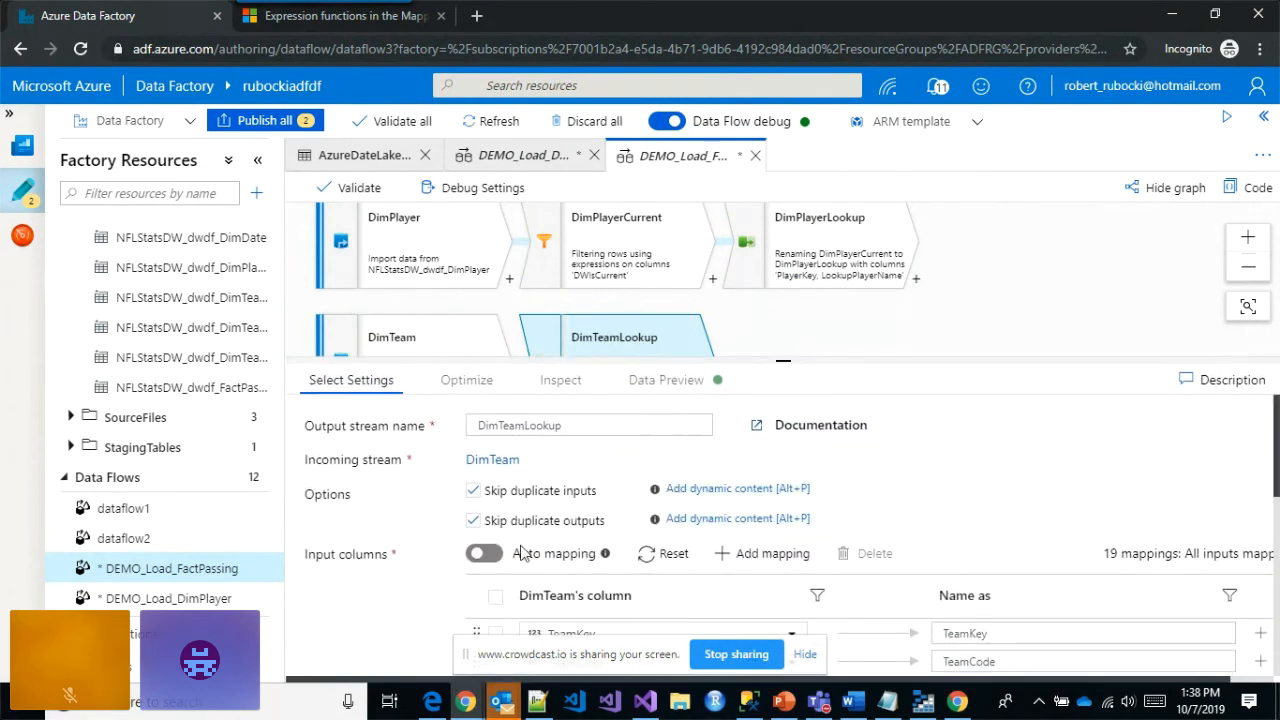
left_click_drag(783, 360, 795, 237)
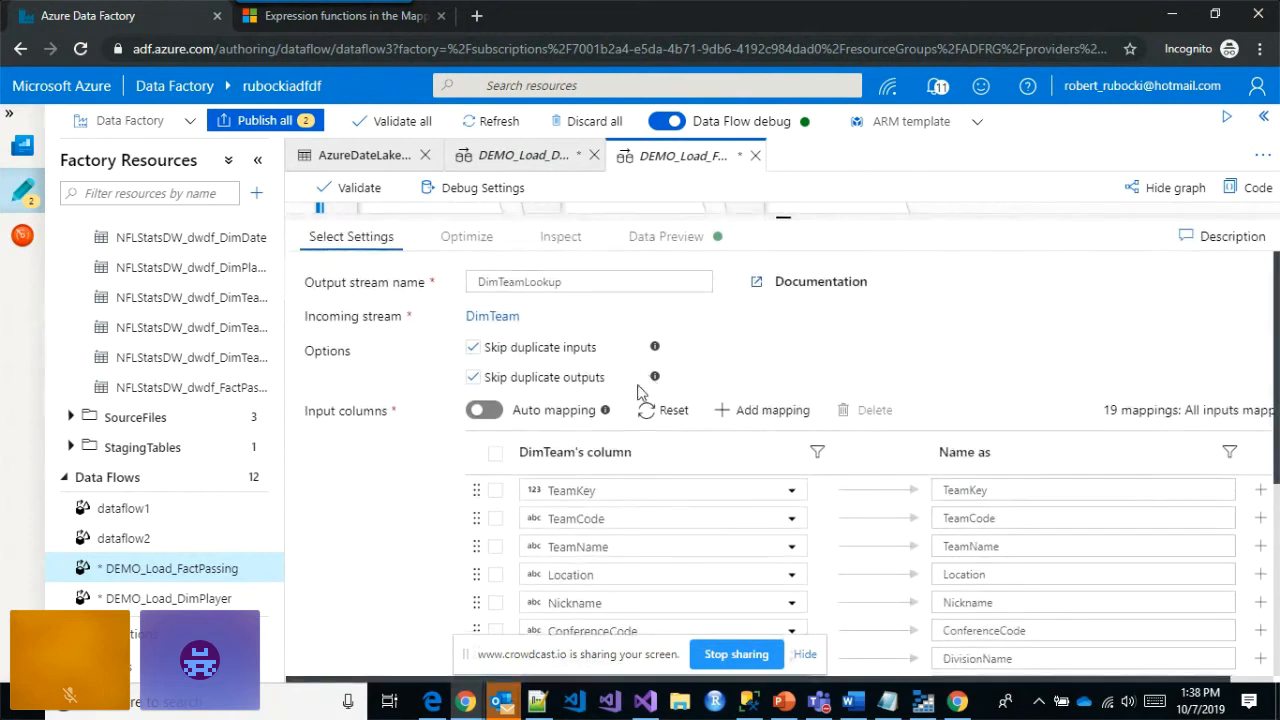
left_click(495, 455)
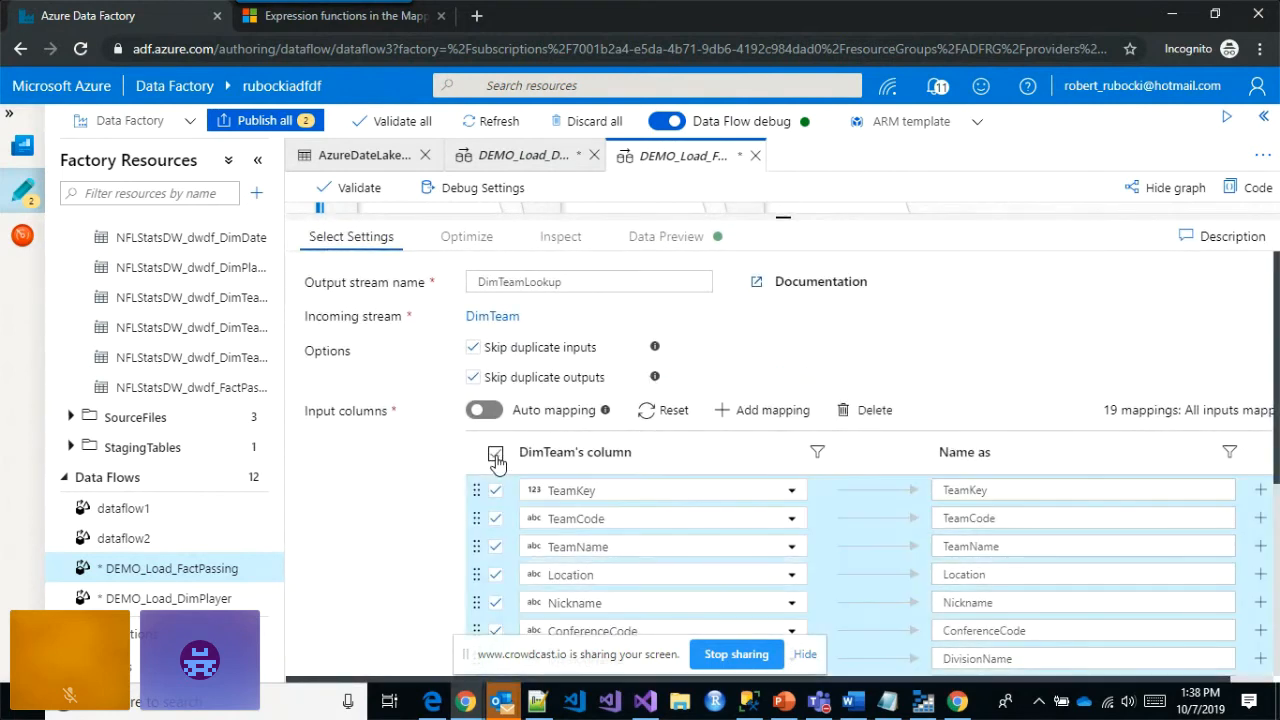
left_click(496, 492)
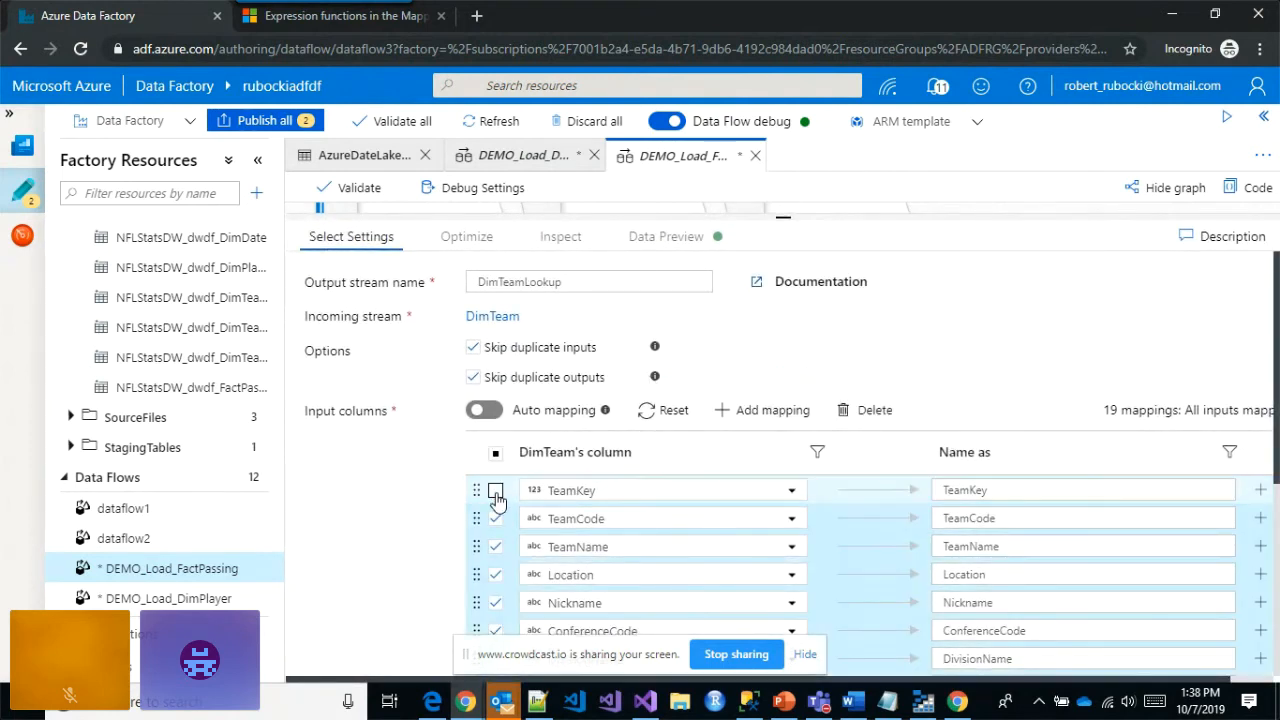
left_click(496, 519)
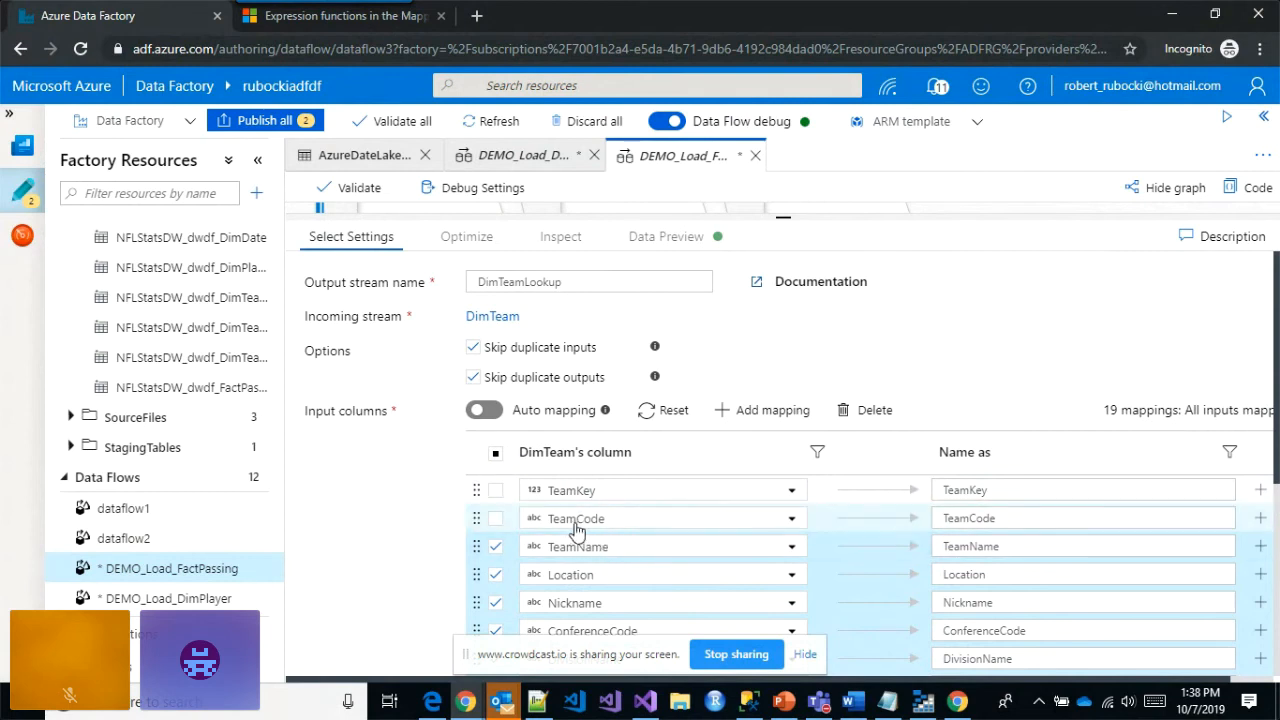
left_click(881, 414)
- Rename the TeamCode output column of DimTeamLookup to LookupTeamCode
left_click(1015, 518)
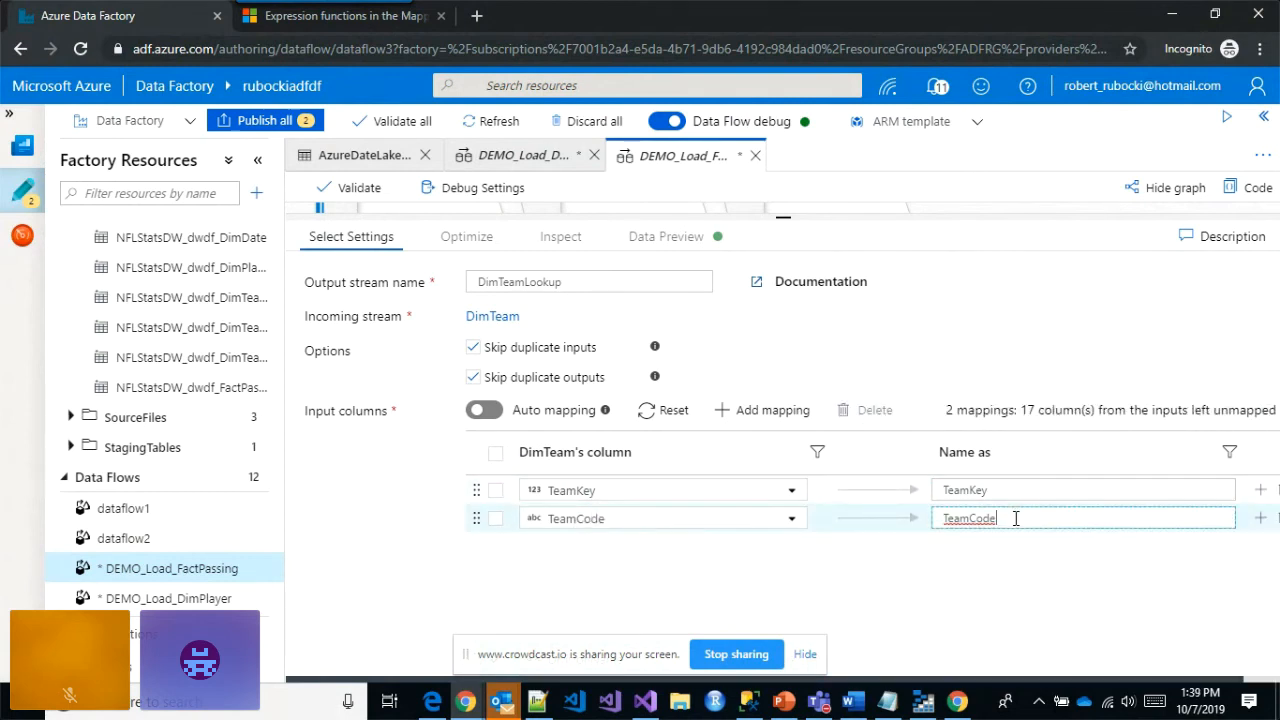
key("Home")
type("Lookup")
left_click(967, 333)
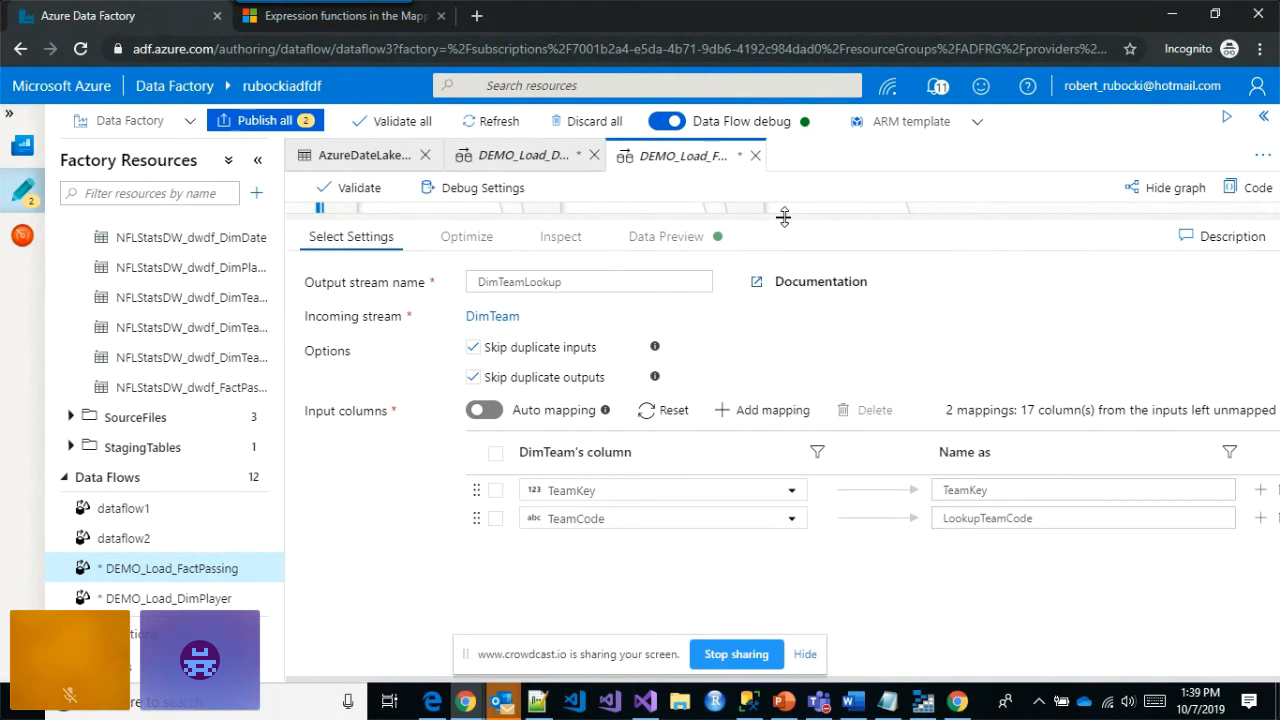
- Add a fourth source to the data flow, name it FactPassing and use the NFLStatsDW_dwdf_FactPassing dataset
left_click_drag(783, 217, 783, 478)
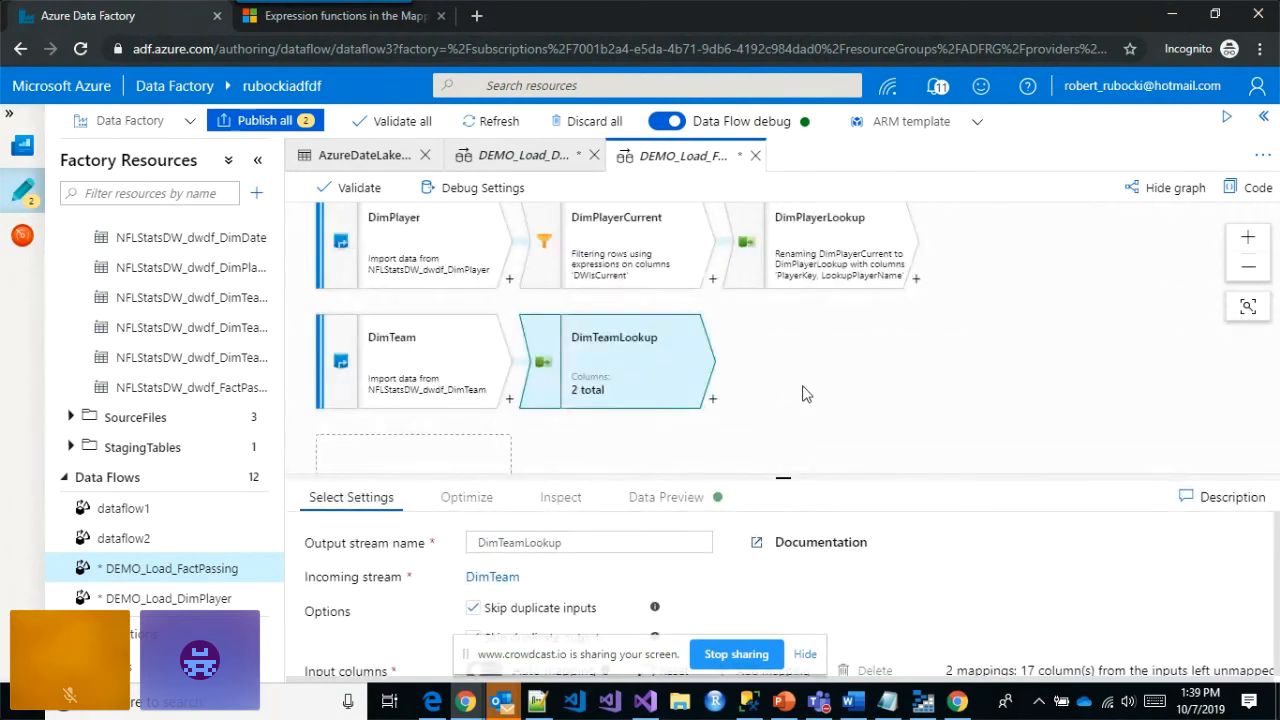
left_click_drag(803, 387, 836, 290)
left_click(422, 383)
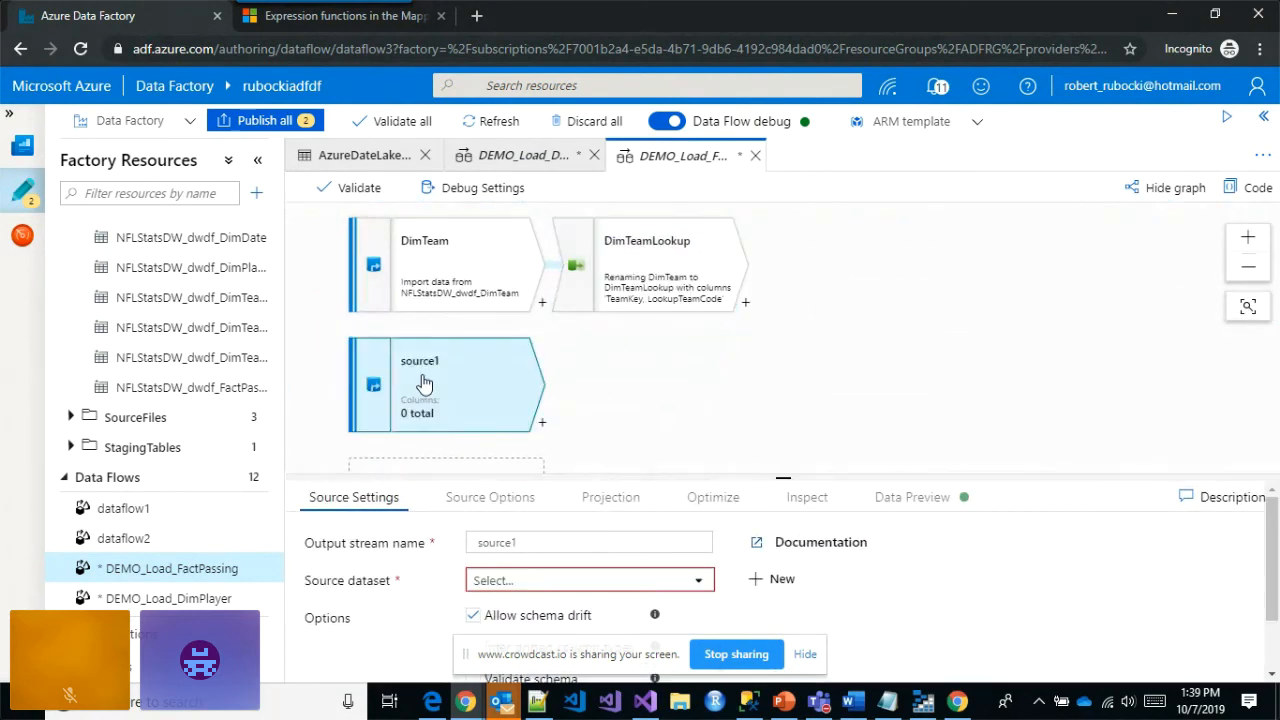
double_click(522, 542)
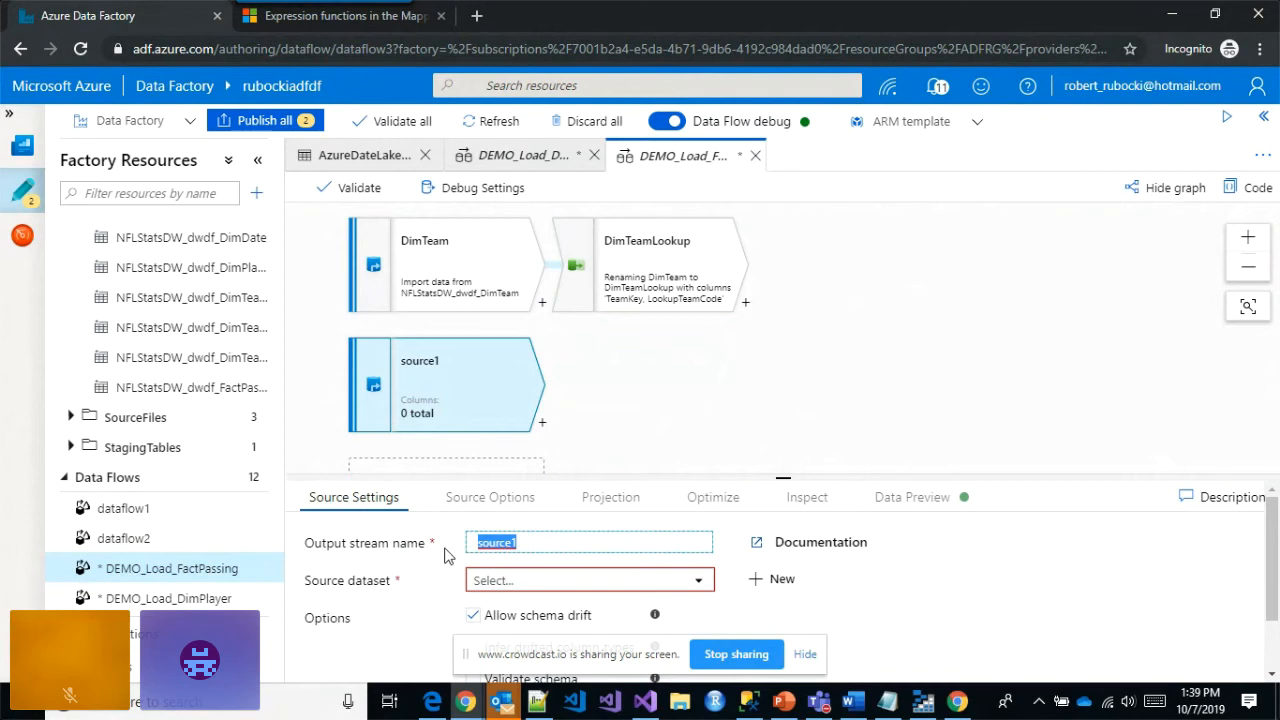
type("FactPassing")
left_click_drag(785, 479, 785, 323)
left_click(595, 435)
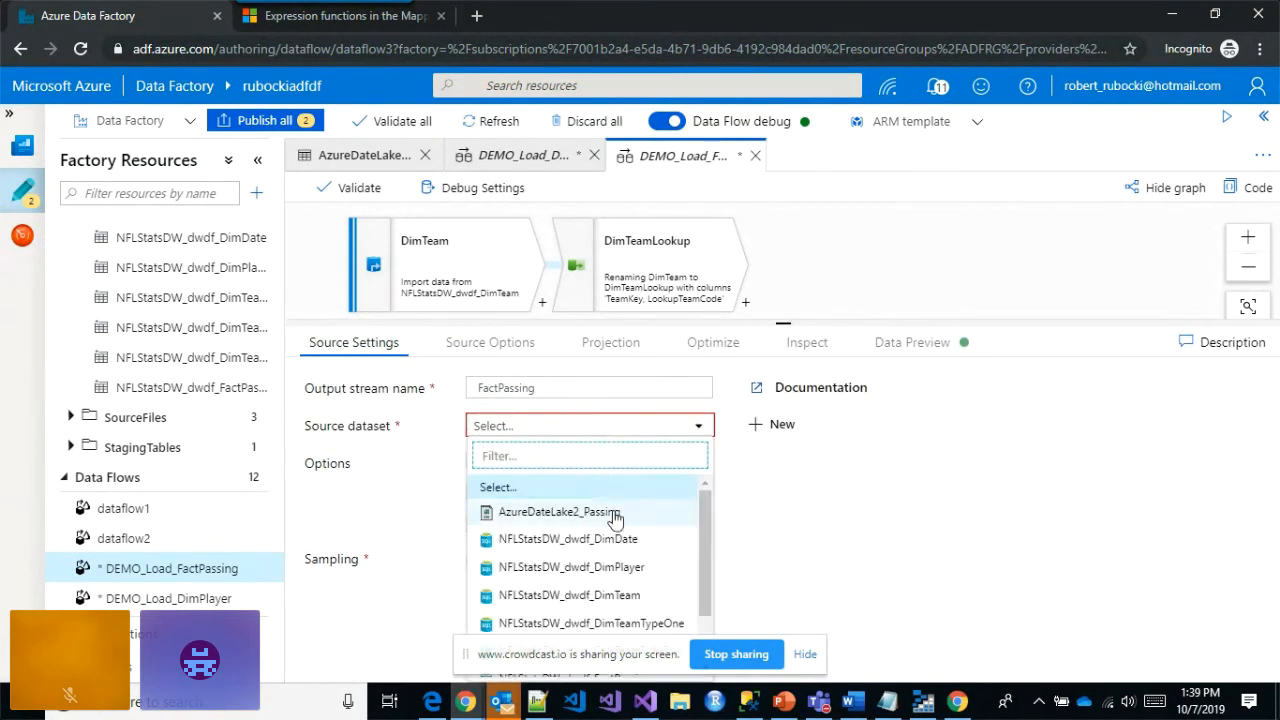
scroll(614, 530, "down", 2)
left_click(628, 607)
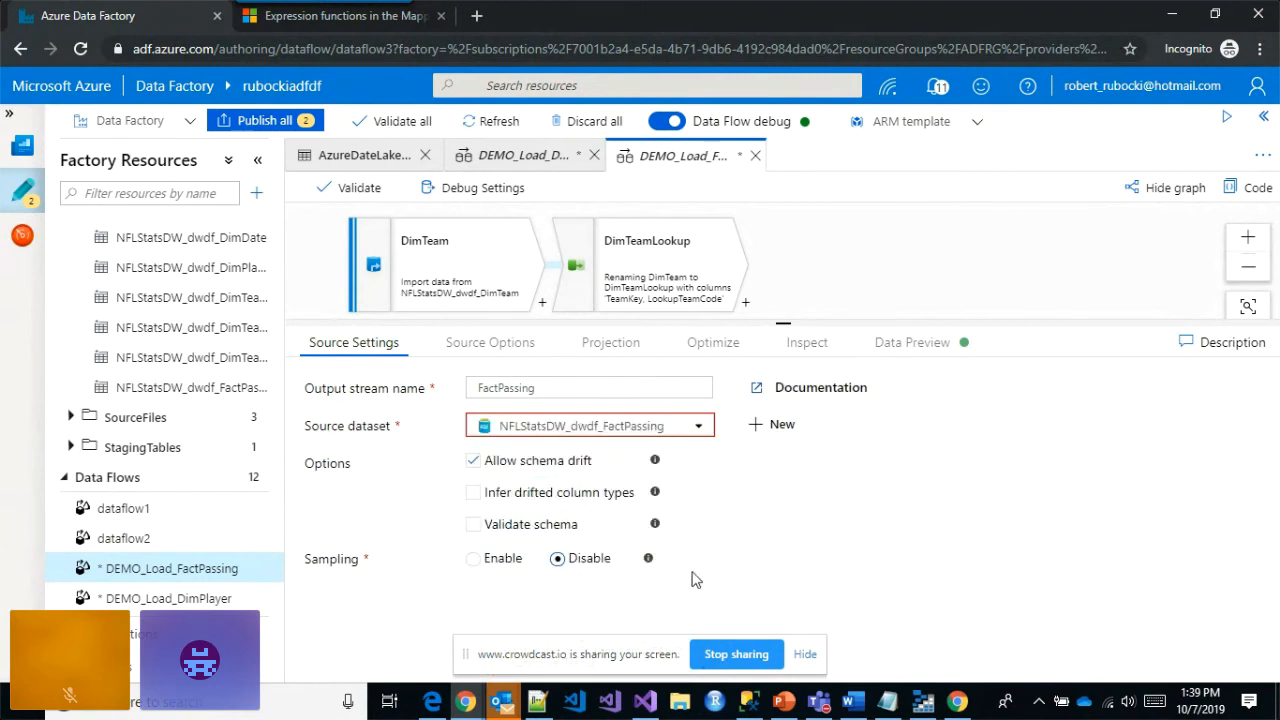
- Add a Select transformation after the FactPassing source and name its output stream FactPassingLookup
left_click_drag(782, 322, 775, 562)
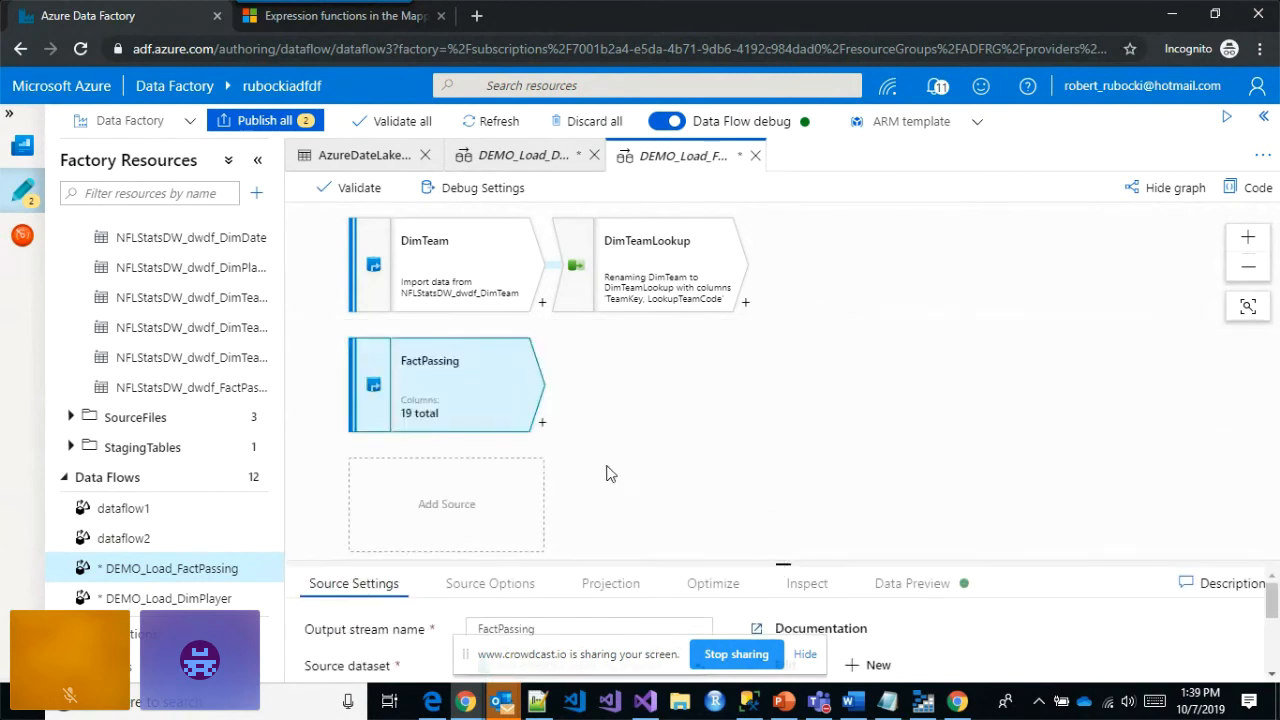
left_click(543, 424)
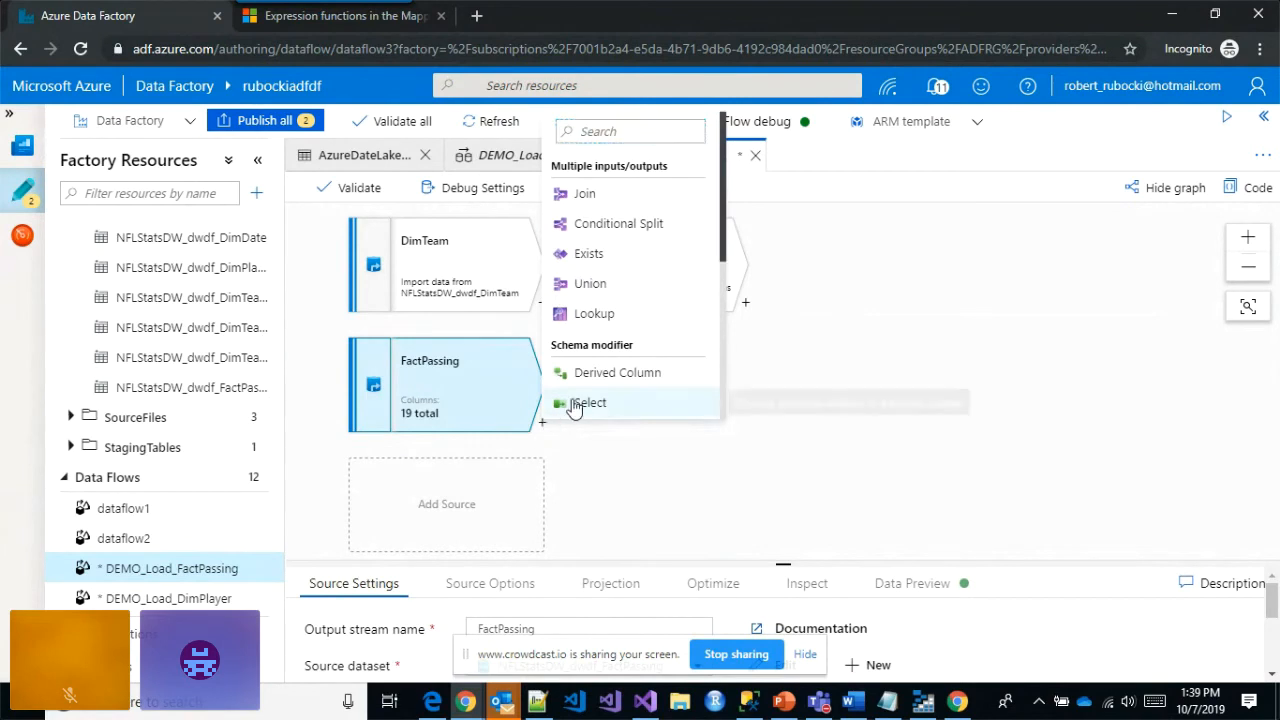
left_click(572, 405)
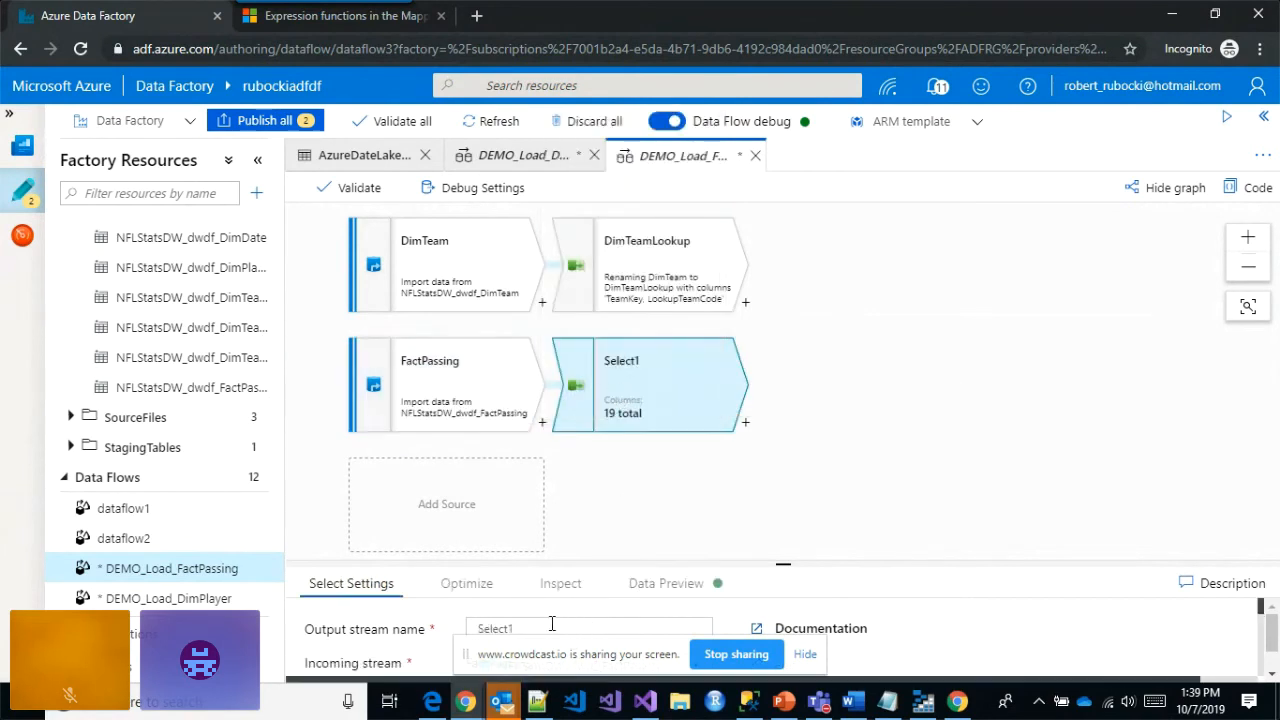
left_click_drag(552, 628, 456, 631)
left_click_drag(778, 567, 783, 345)
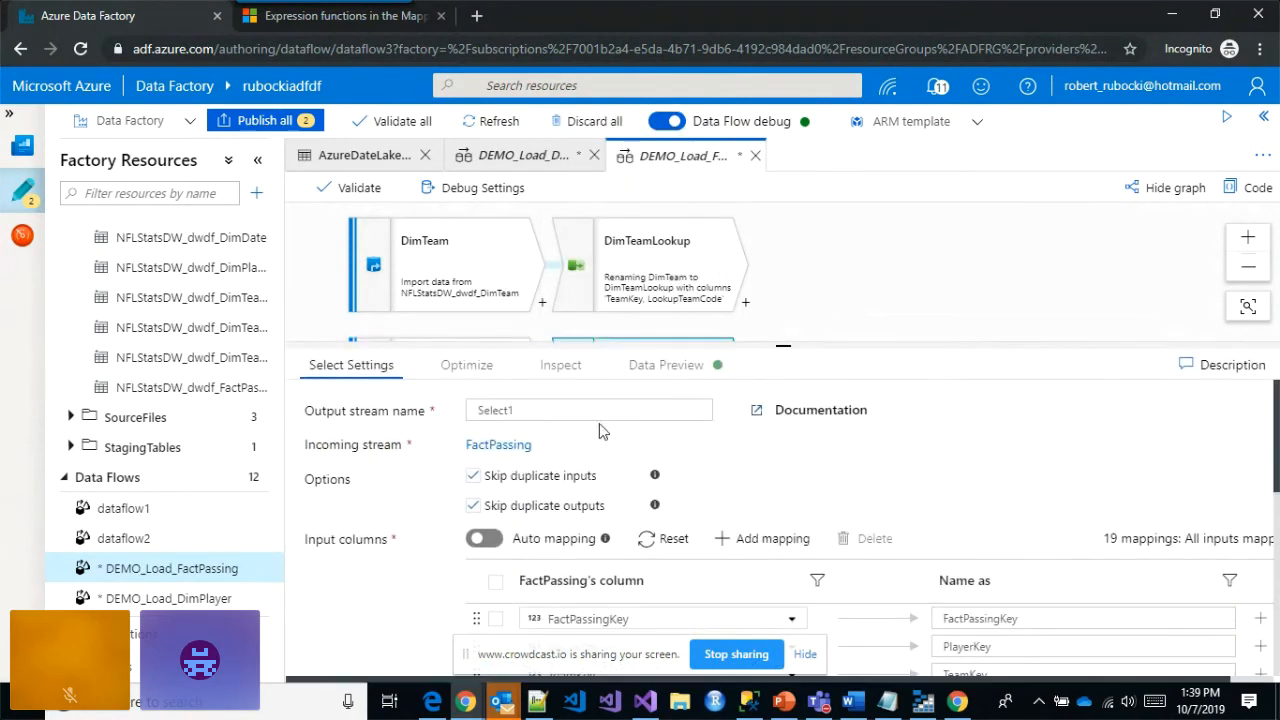
double_click(556, 413)
type("FactPassingLookup")
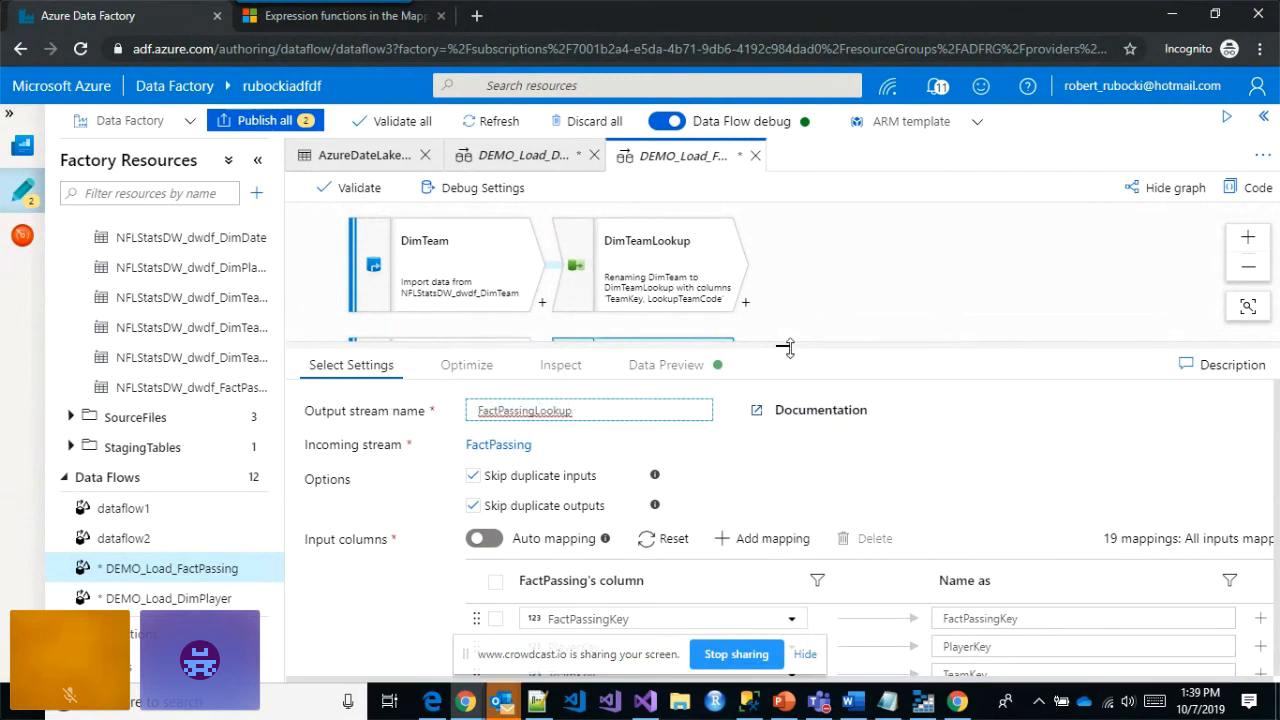
- Delete every column mapping of FactPassingLookup except PlayerKey and DateKey
left_click_drag(785, 346, 787, 257)
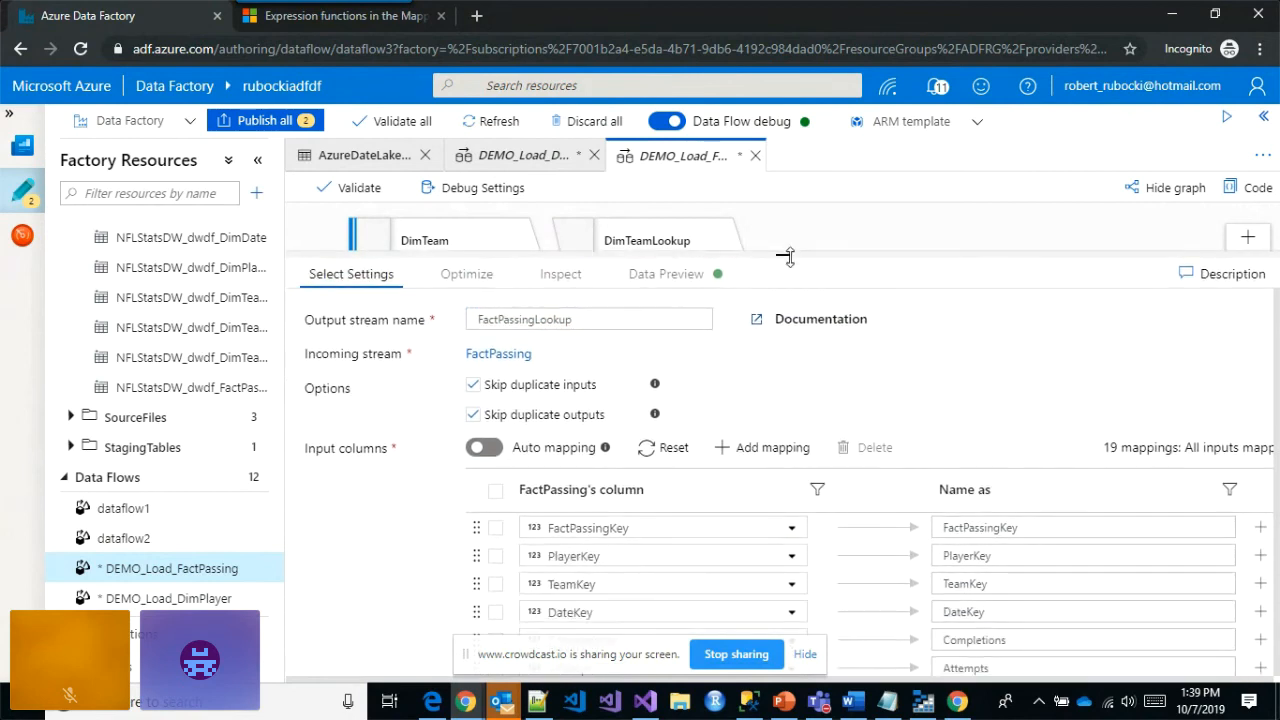
left_click(495, 490)
left_click(496, 558)
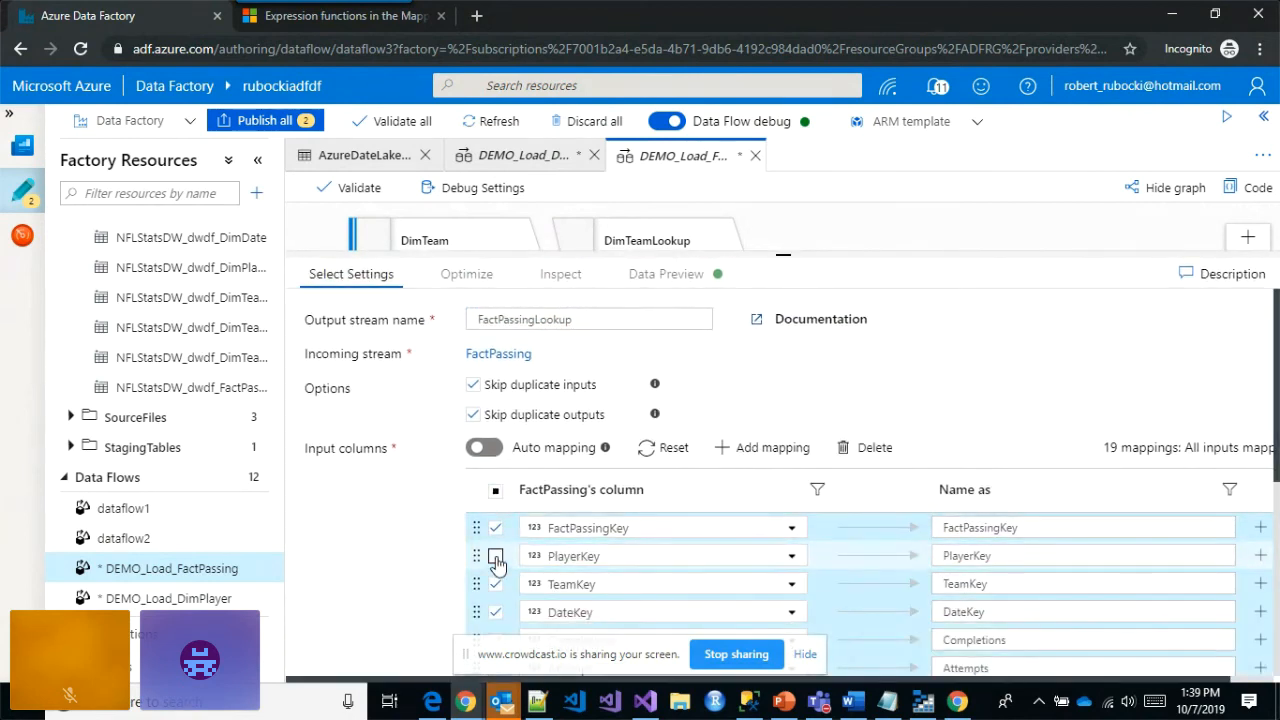
left_click(495, 613)
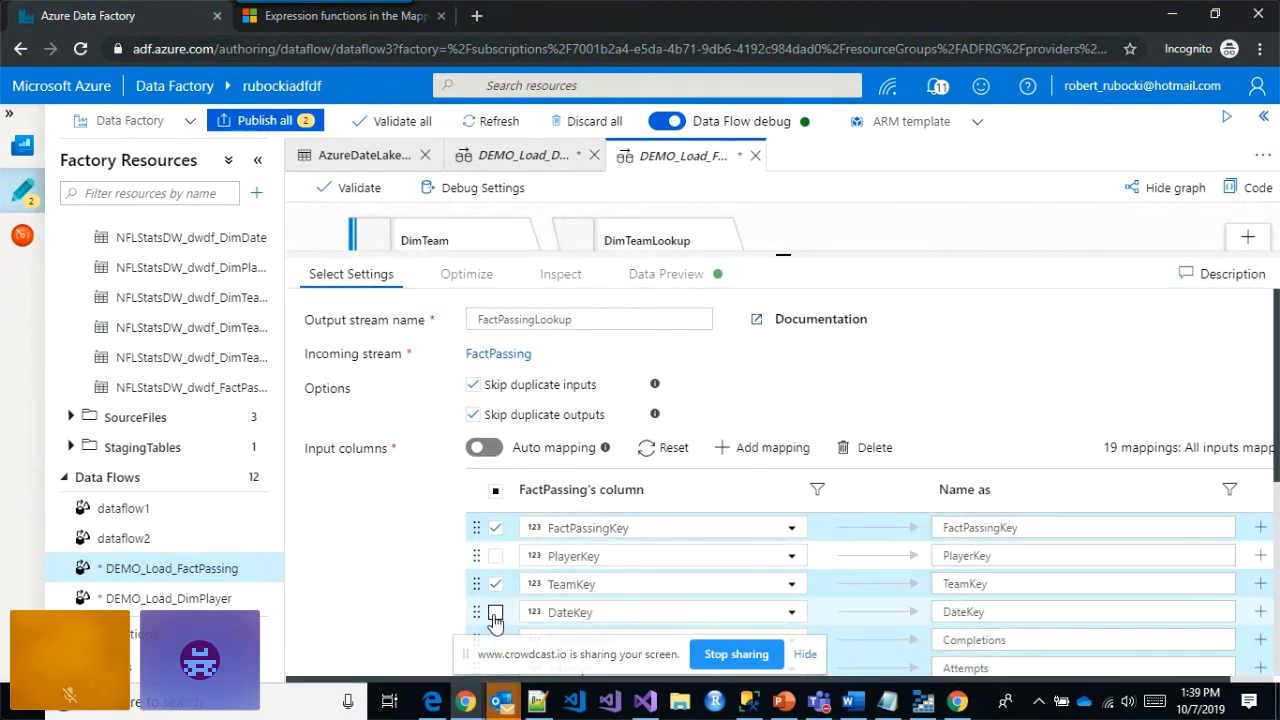
left_click(872, 450)
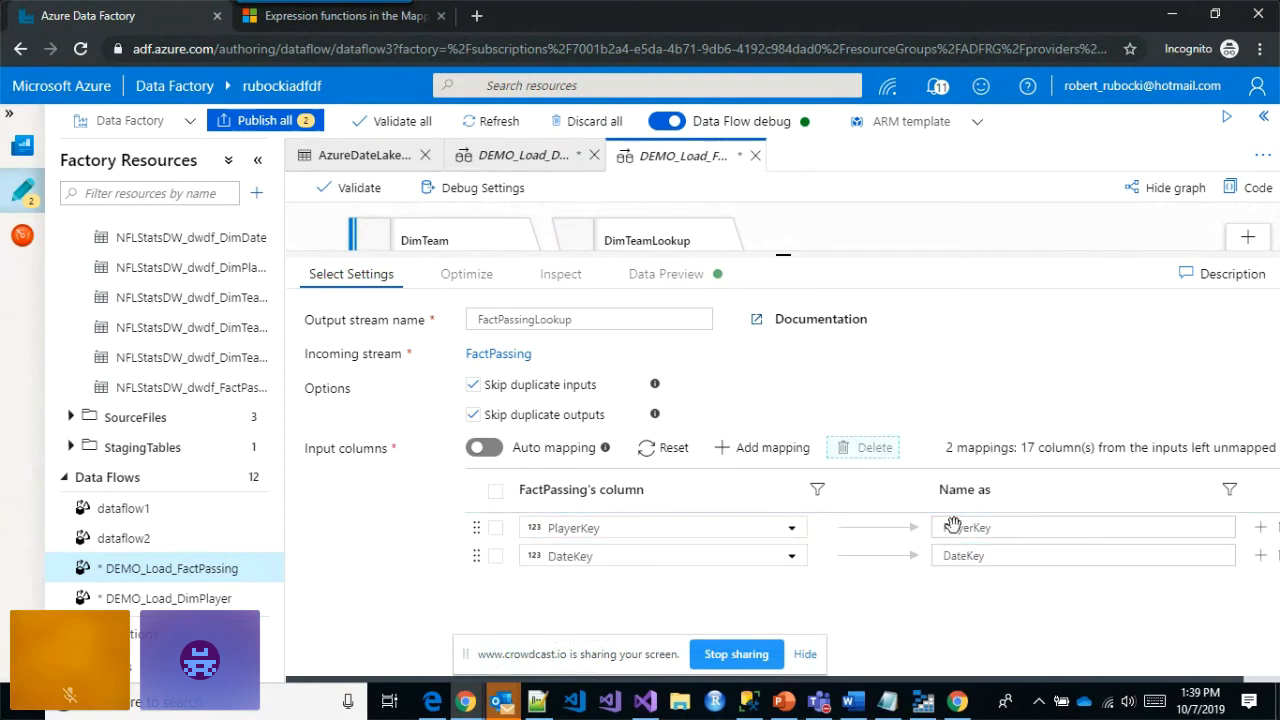
- Rename the FactPassingLookup output columns PlayerKey and DateKey to LookupPlayerKey and LookupDateKey
left_click(1016, 530)
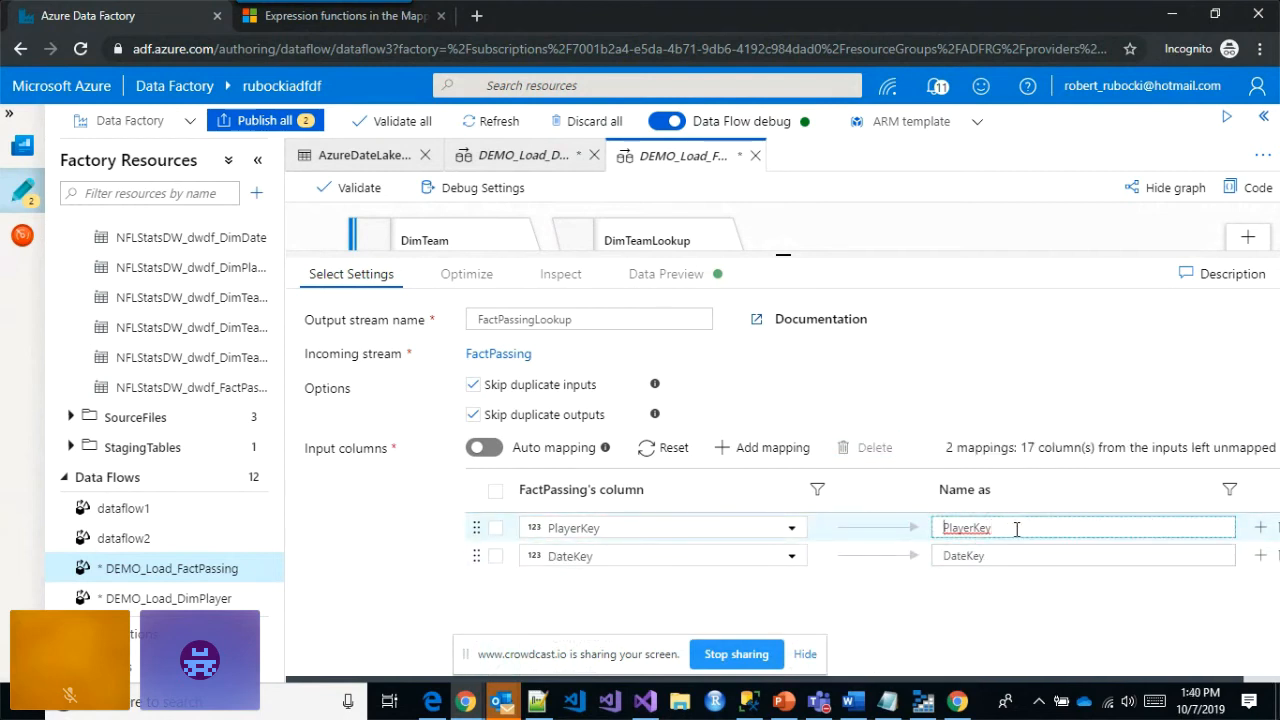
type("Lookup")
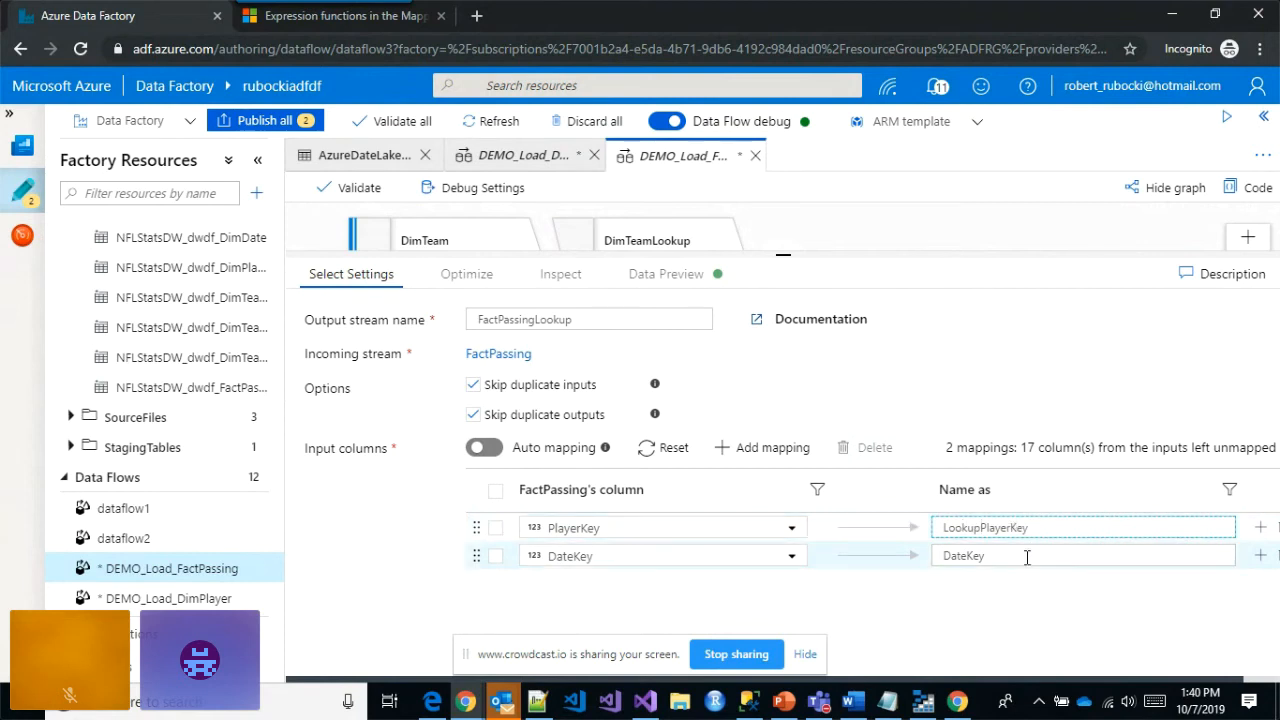
left_click(1026, 557)
type("Loo")
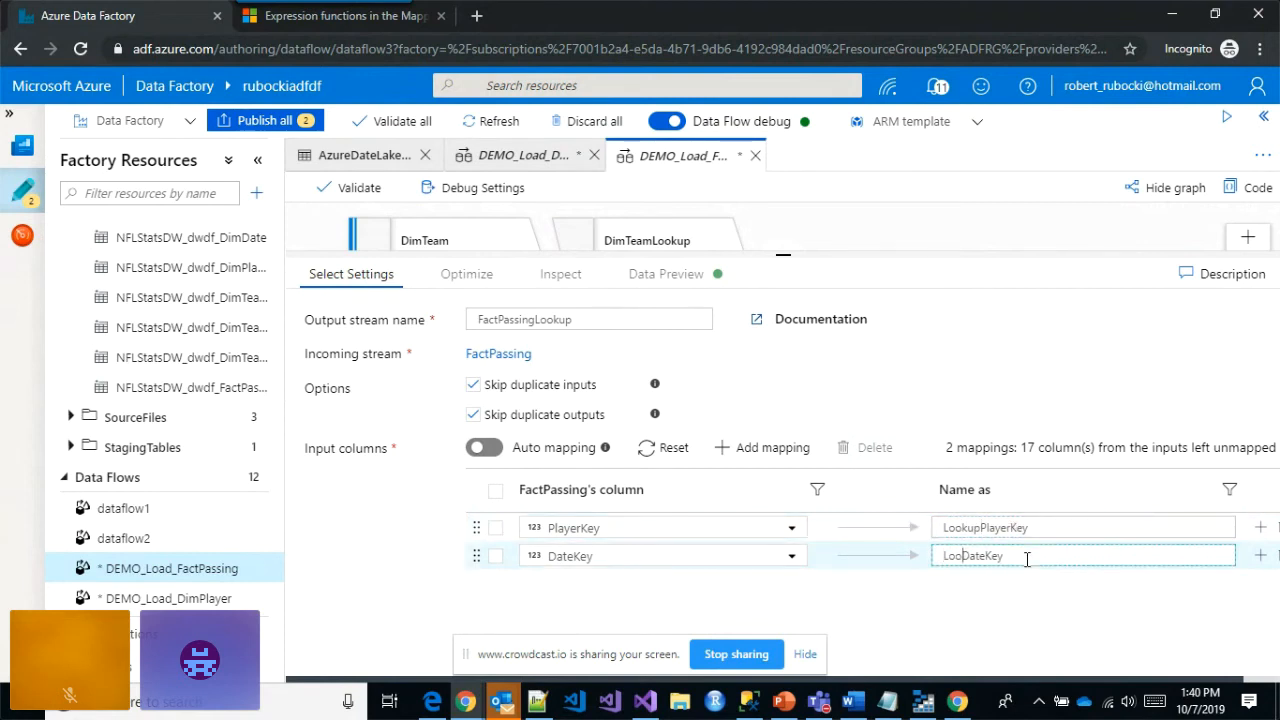
type("kup")
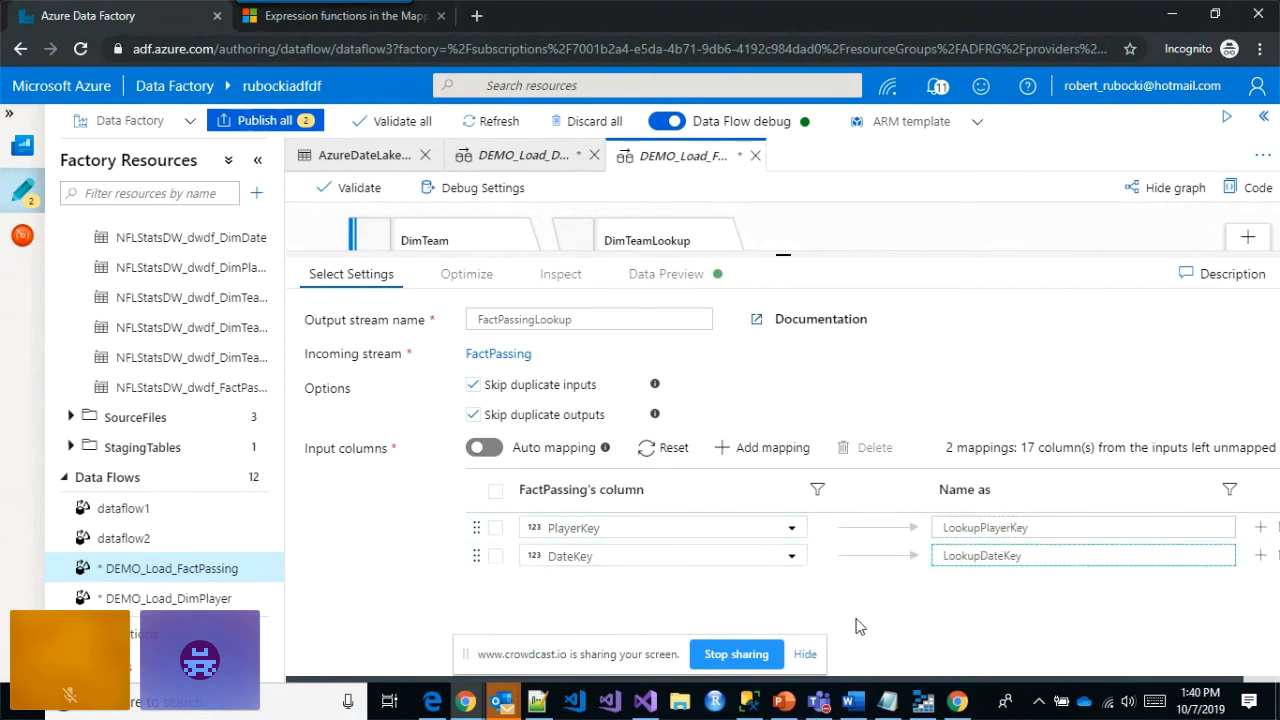
left_click(909, 606)
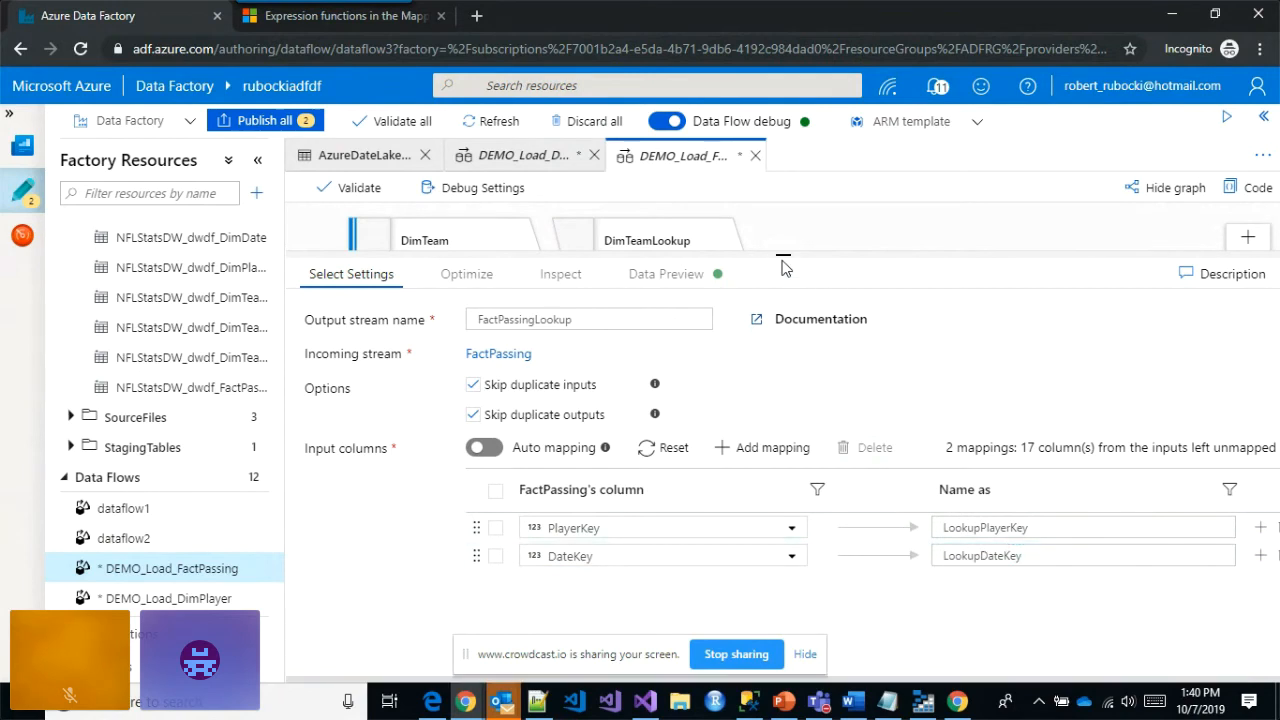
- Add a Lookup transformation after PlayerNameDateKey and name its output stream LookupPlayerKey
left_click_drag(783, 257, 786, 538)
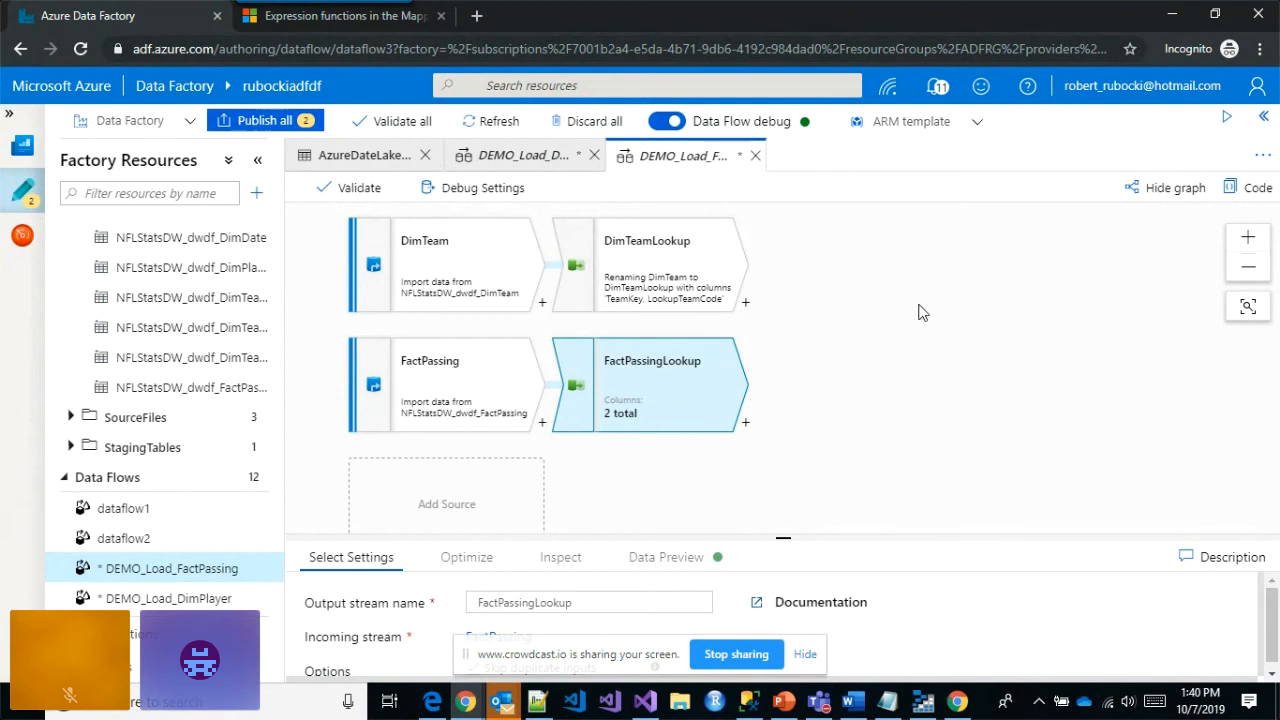
left_click_drag(917, 309, 814, 493)
left_click_drag(914, 284, 974, 360)
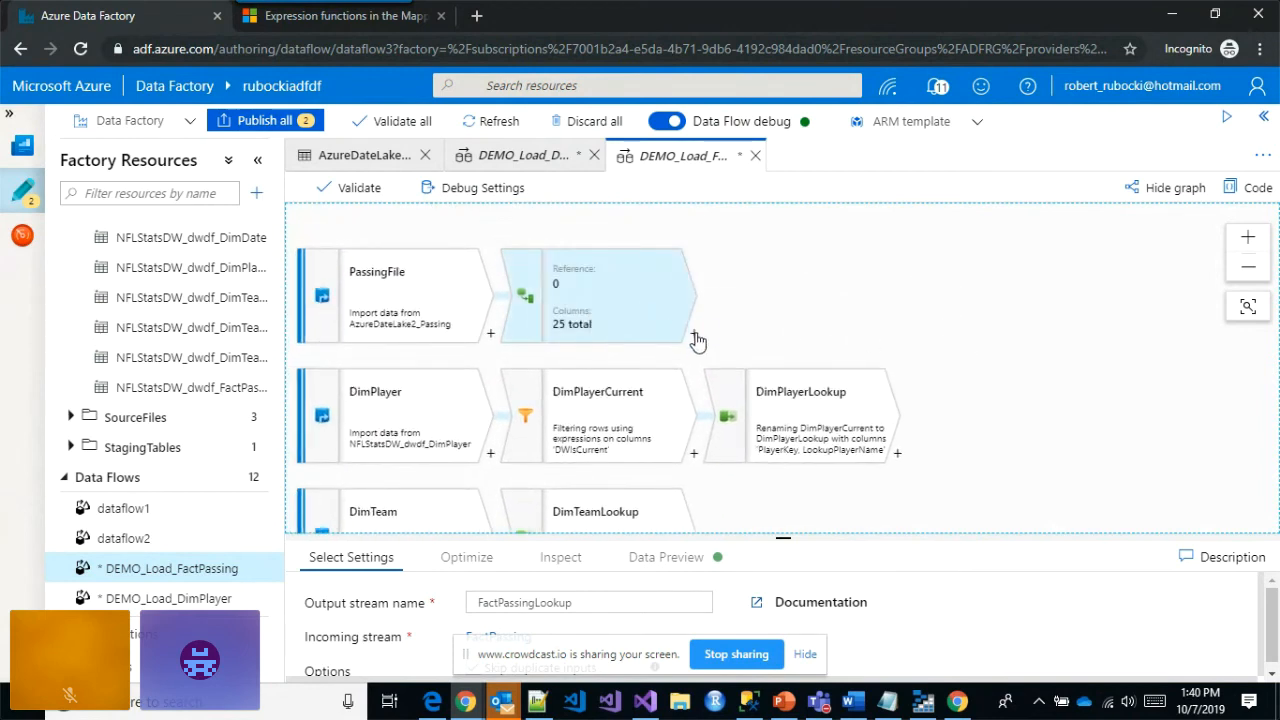
left_click(694, 336)
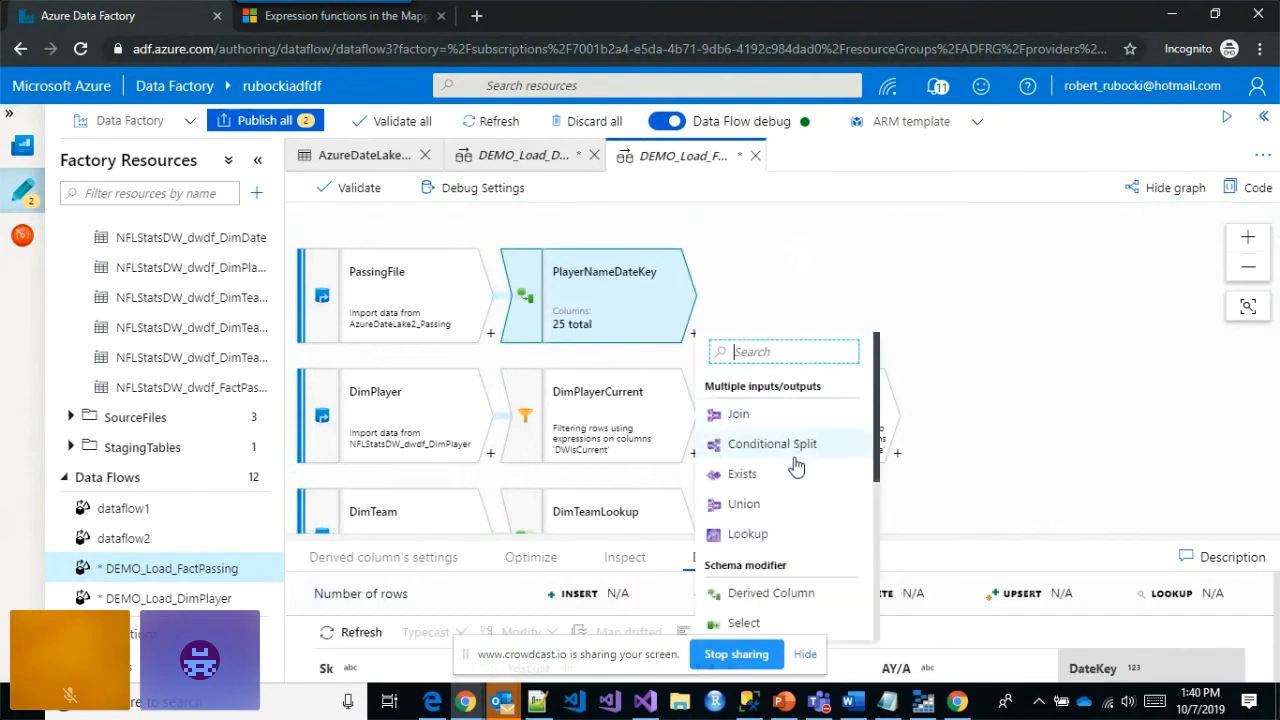
left_click(774, 536)
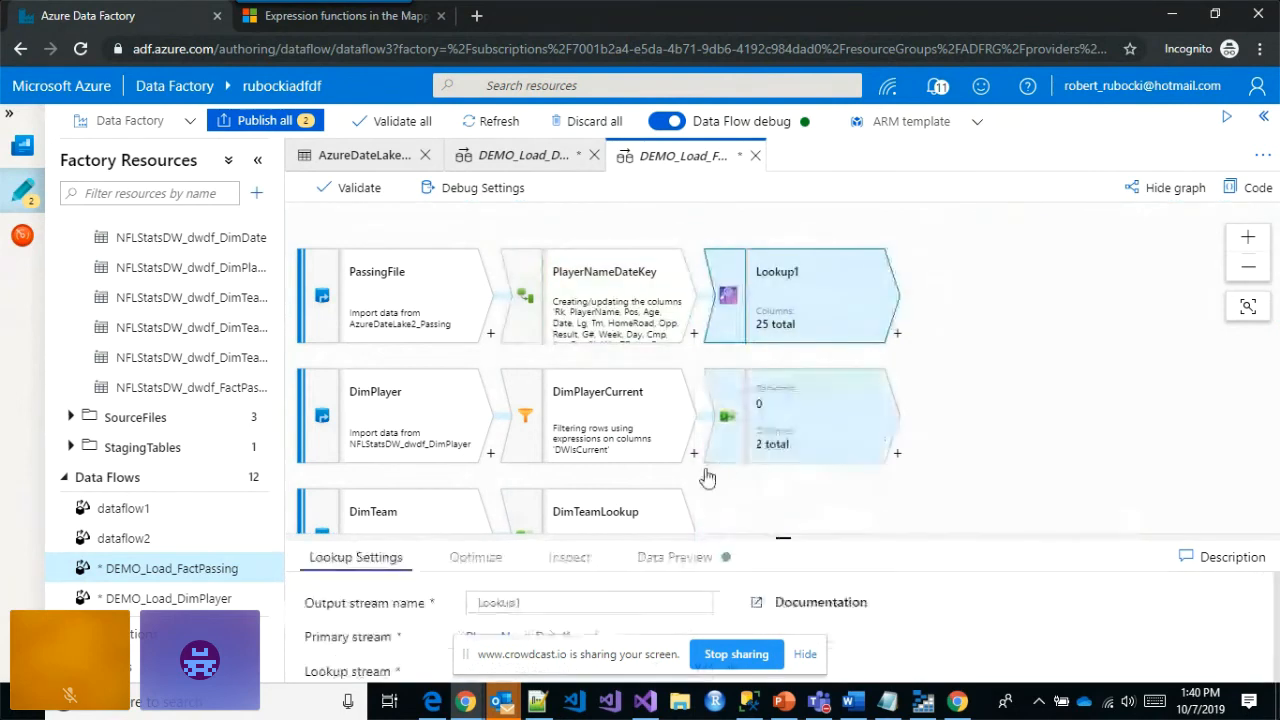
left_click_drag(767, 537, 768, 370)
double_click(531, 437)
type("Looku")
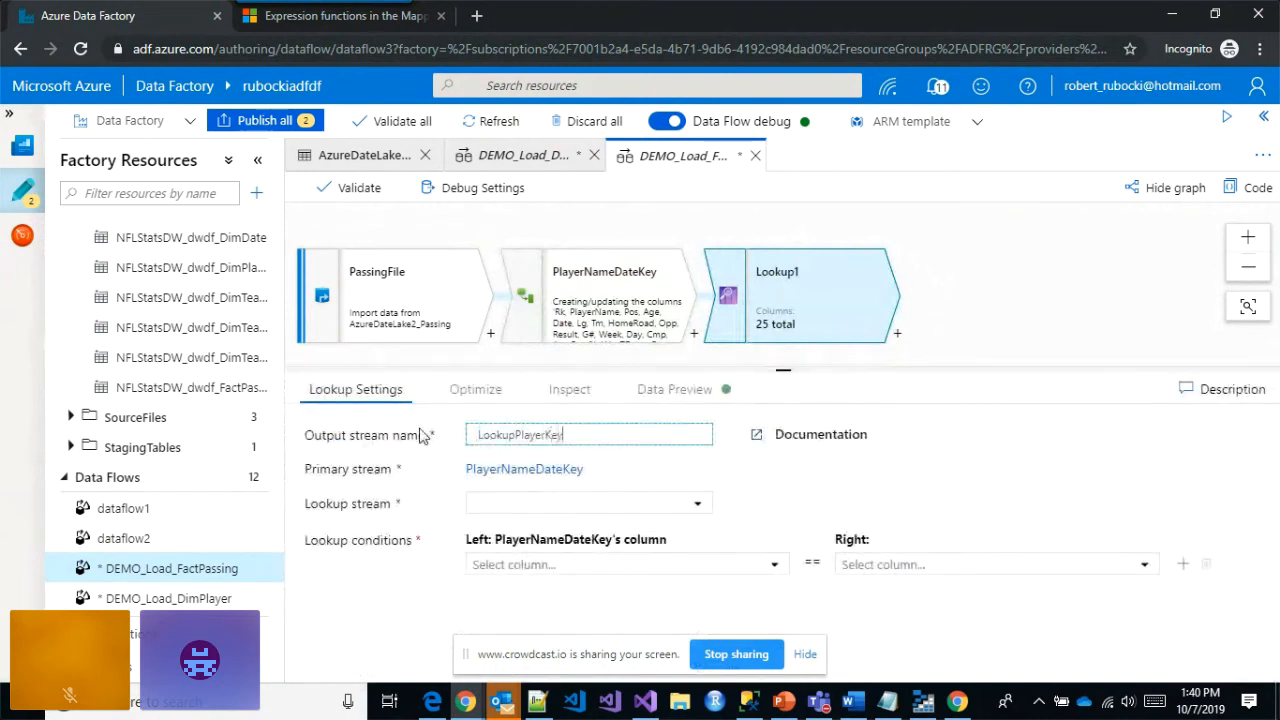
type("pPlayerKey")
- Set DimPlayerLookup as the lookup stream of LookupPlayerKey and match PlayerName to LookupPlayerName
left_click(483, 508)
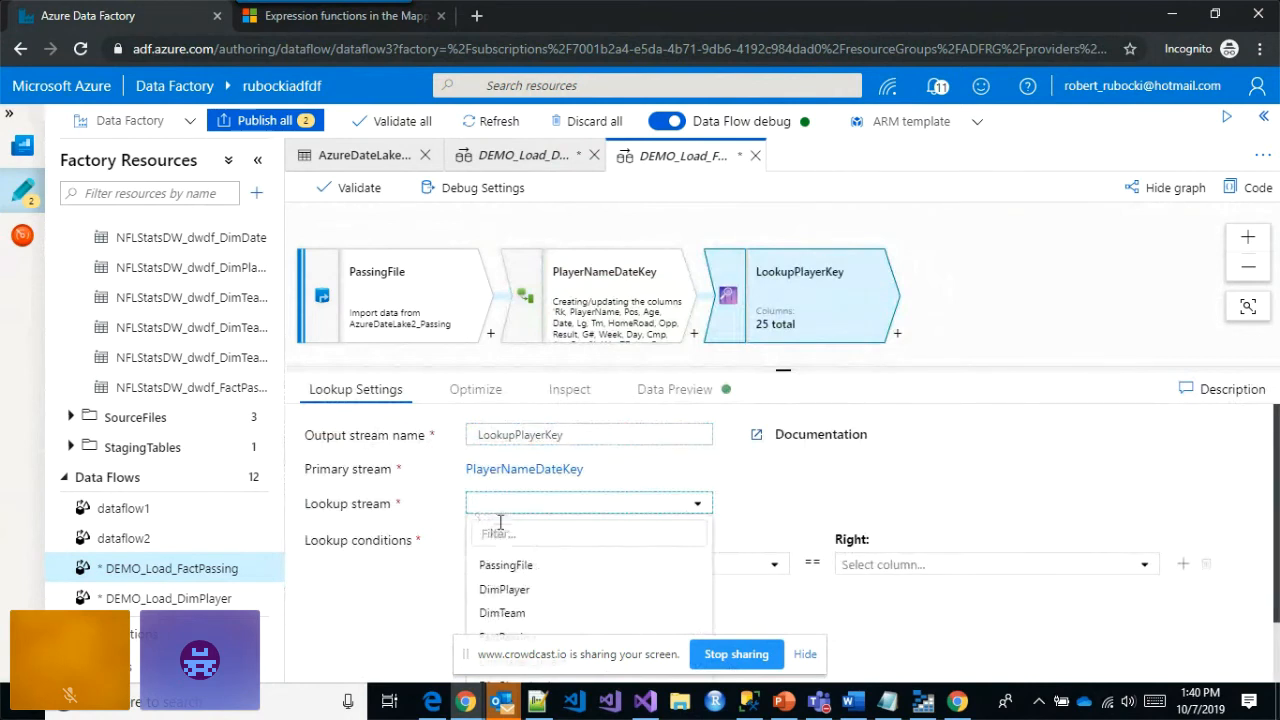
scroll(500, 522, "down", 1)
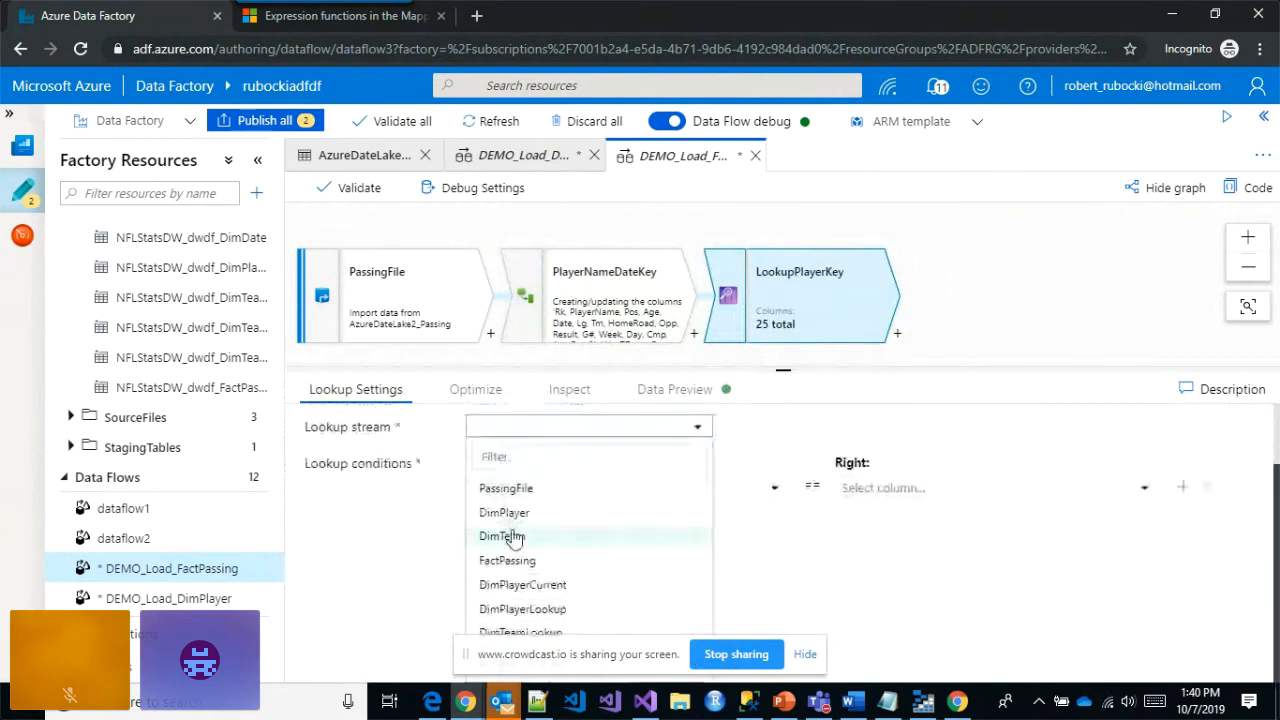
left_click(560, 609)
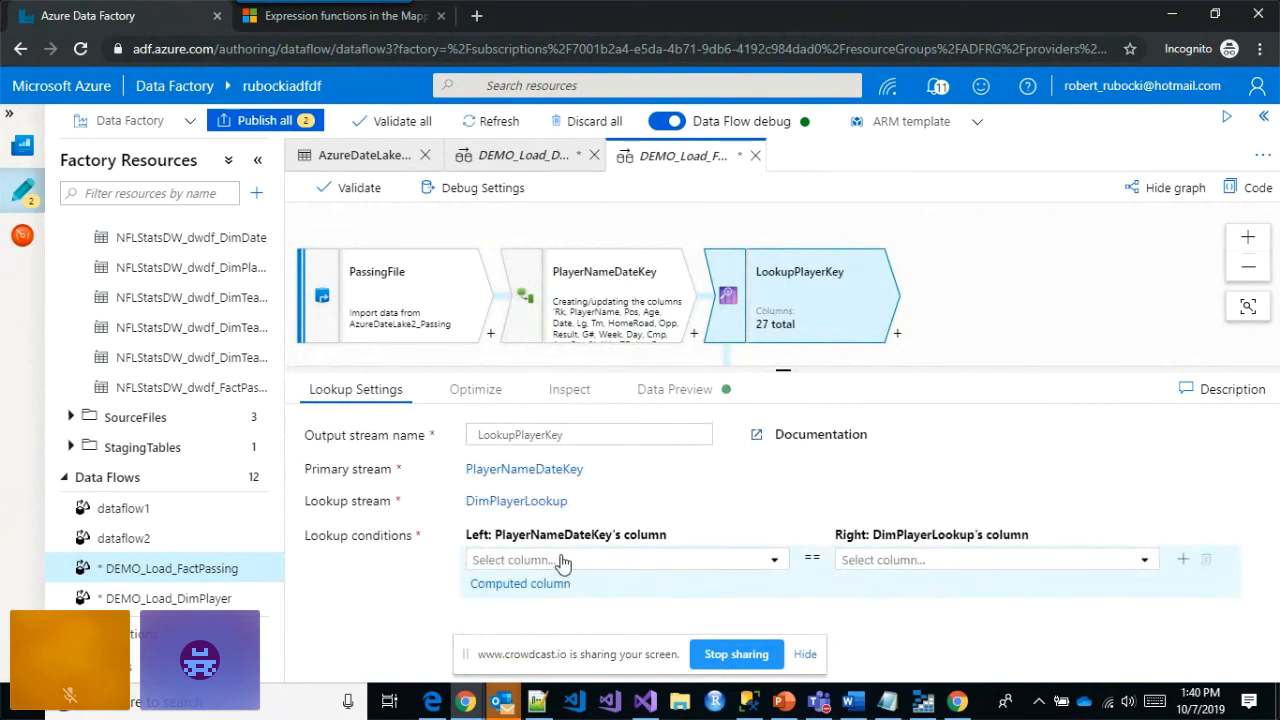
left_click(562, 560)
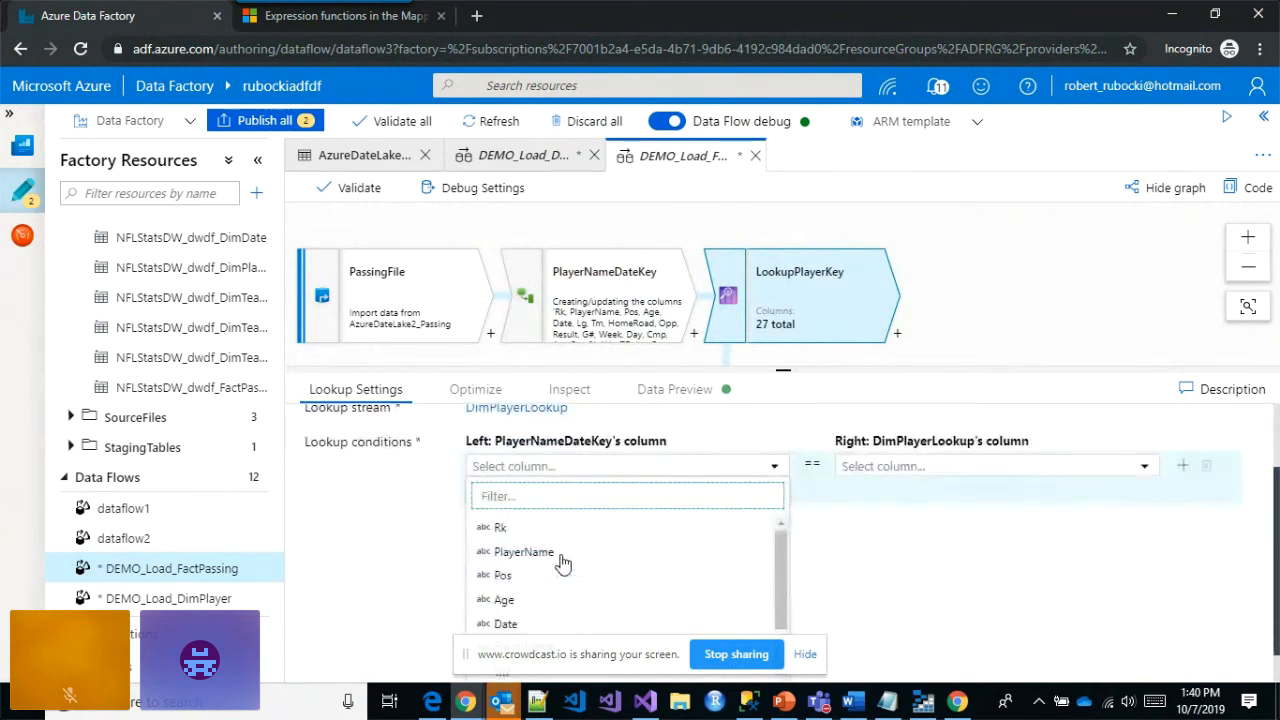
left_click(551, 555)
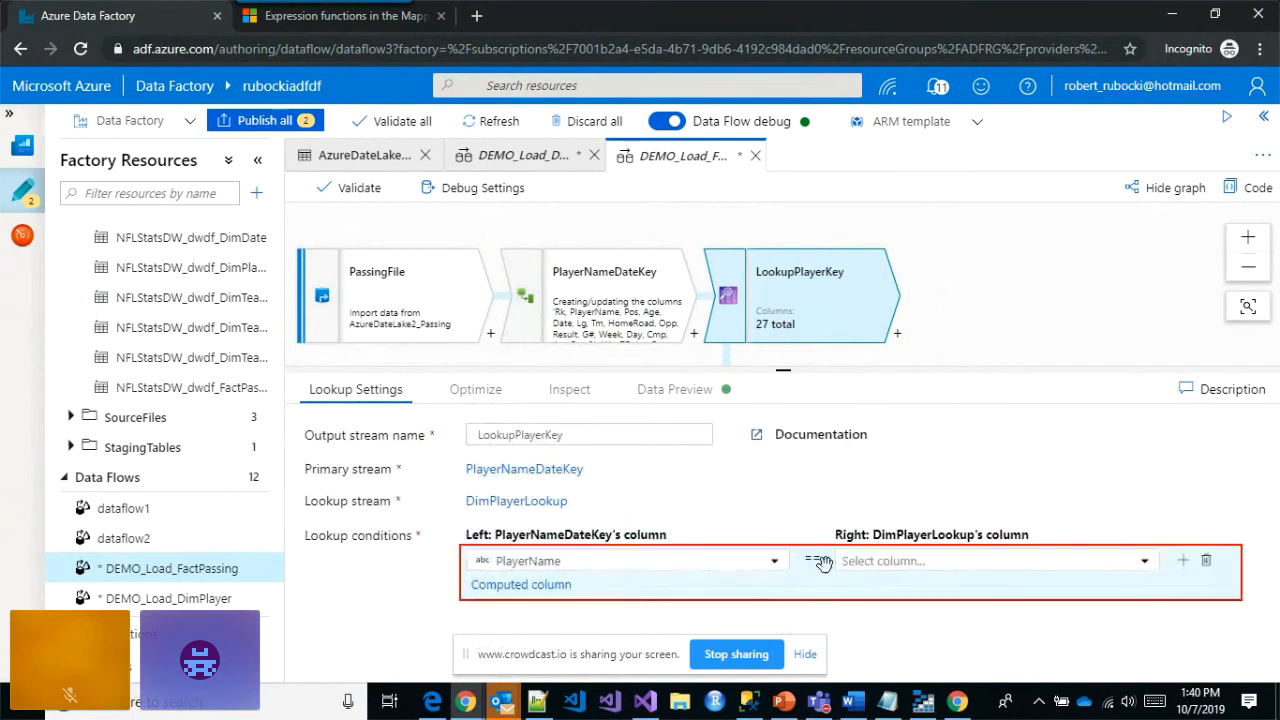
left_click(881, 561)
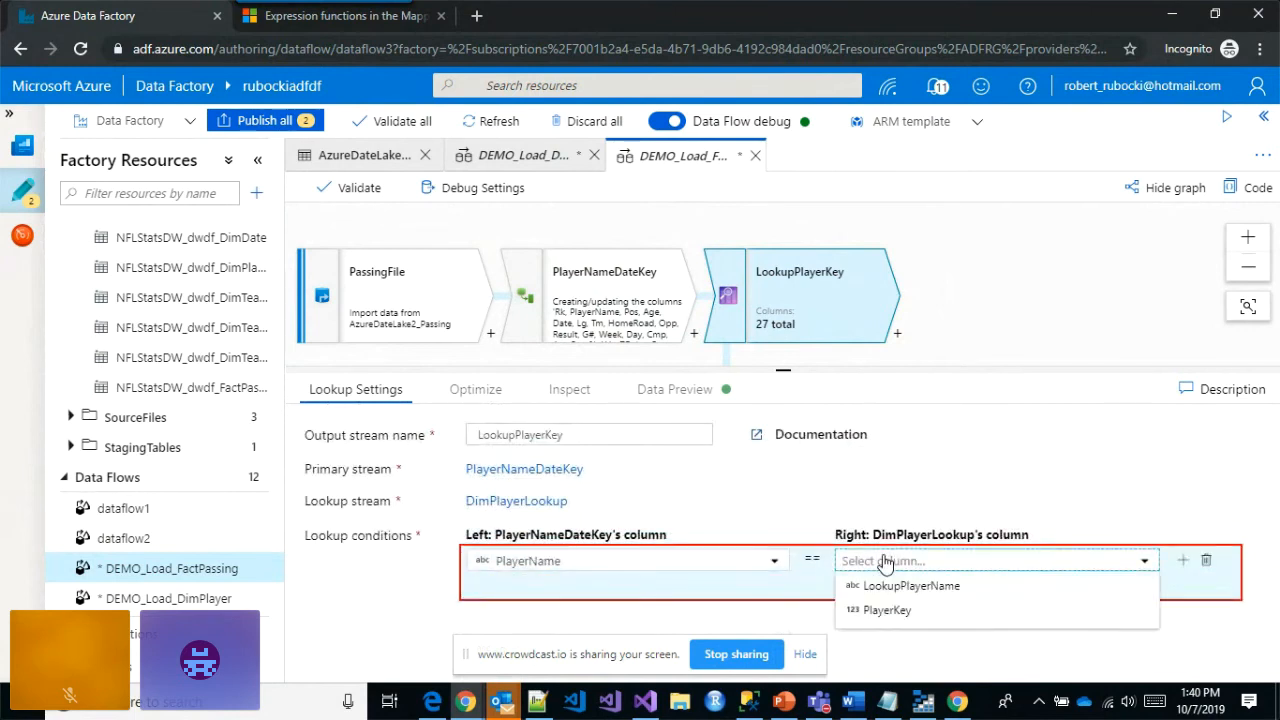
left_click(938, 595)
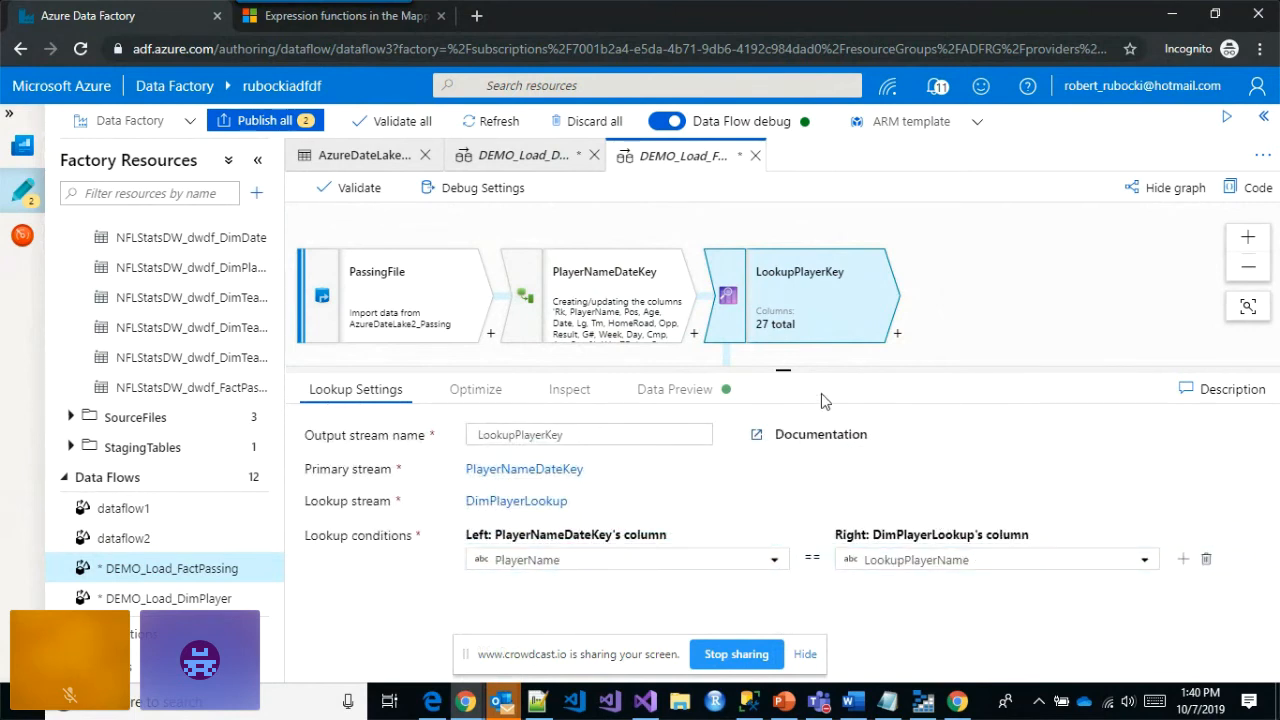
- Add a Lookup transformation after LookupPlayerKey and name its output stream LookupTeamKey
left_click(897, 337)
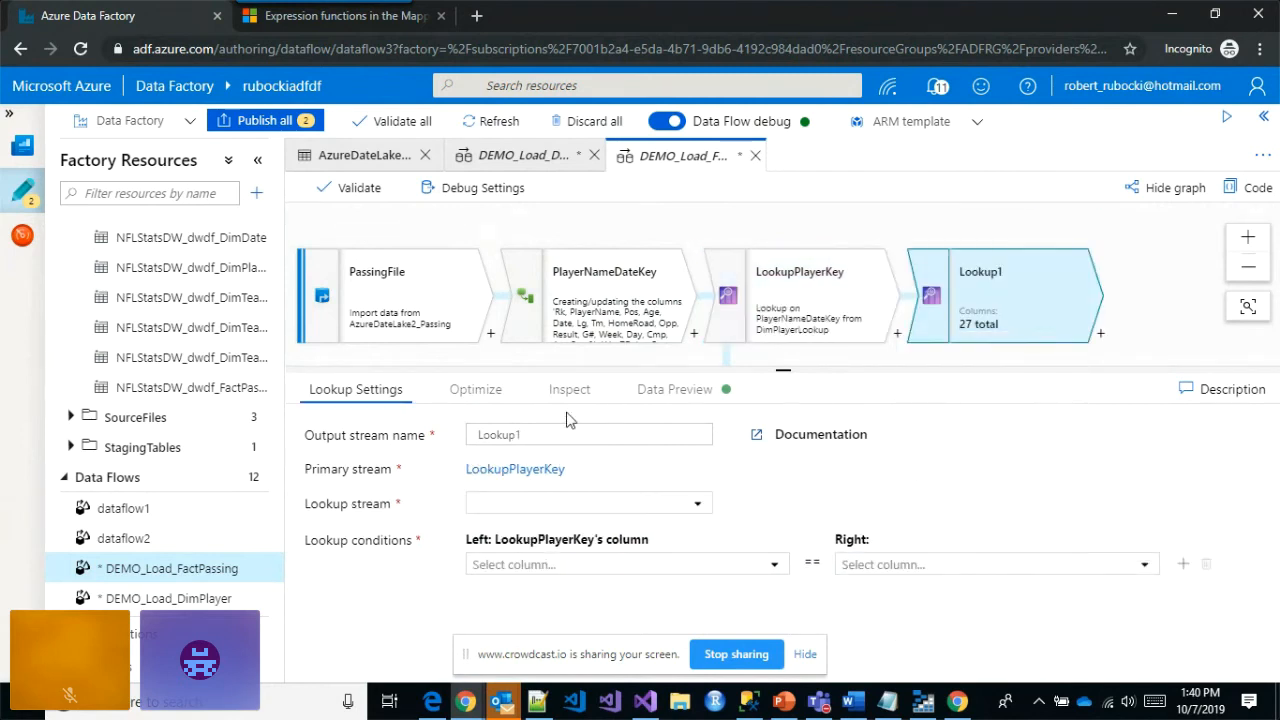
left_click_drag(556, 430, 381, 427)
type("LookupTeam")
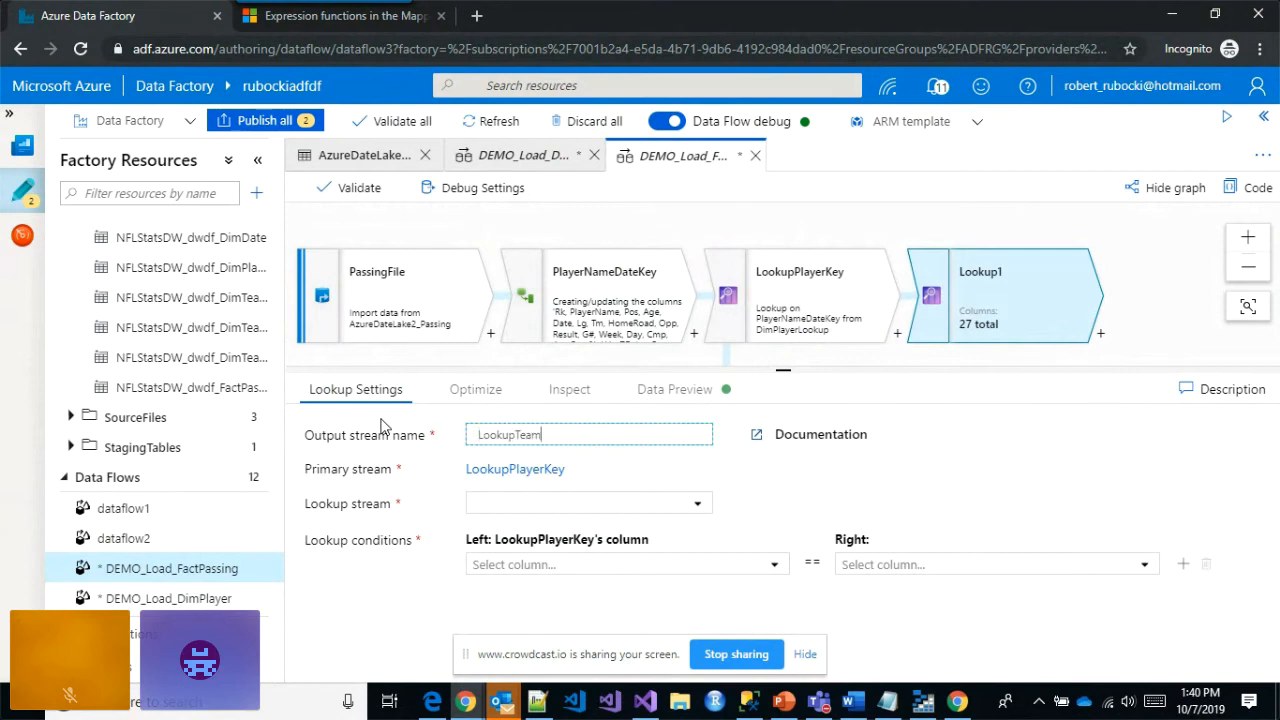
type("Key")
- Set DimTeamLookup as the lookup stream of the LookupTeamKey transformation
left_click(478, 505)
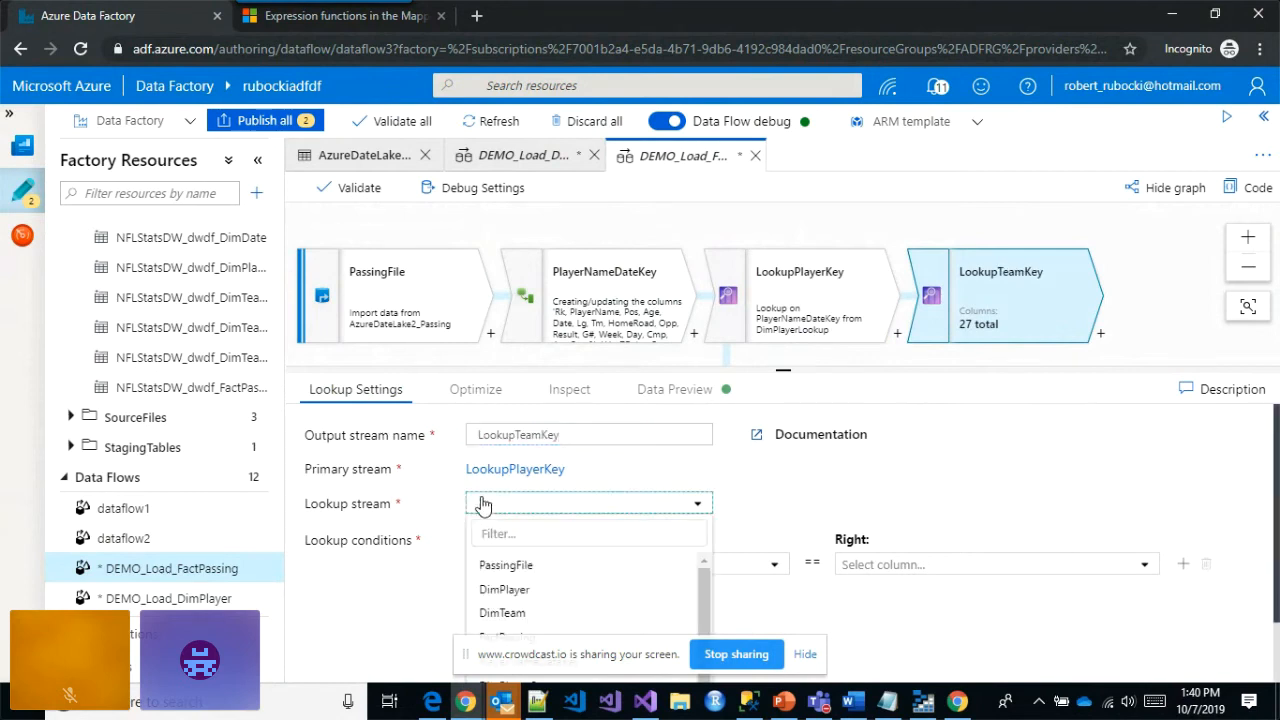
left_click(498, 532)
type("tea")
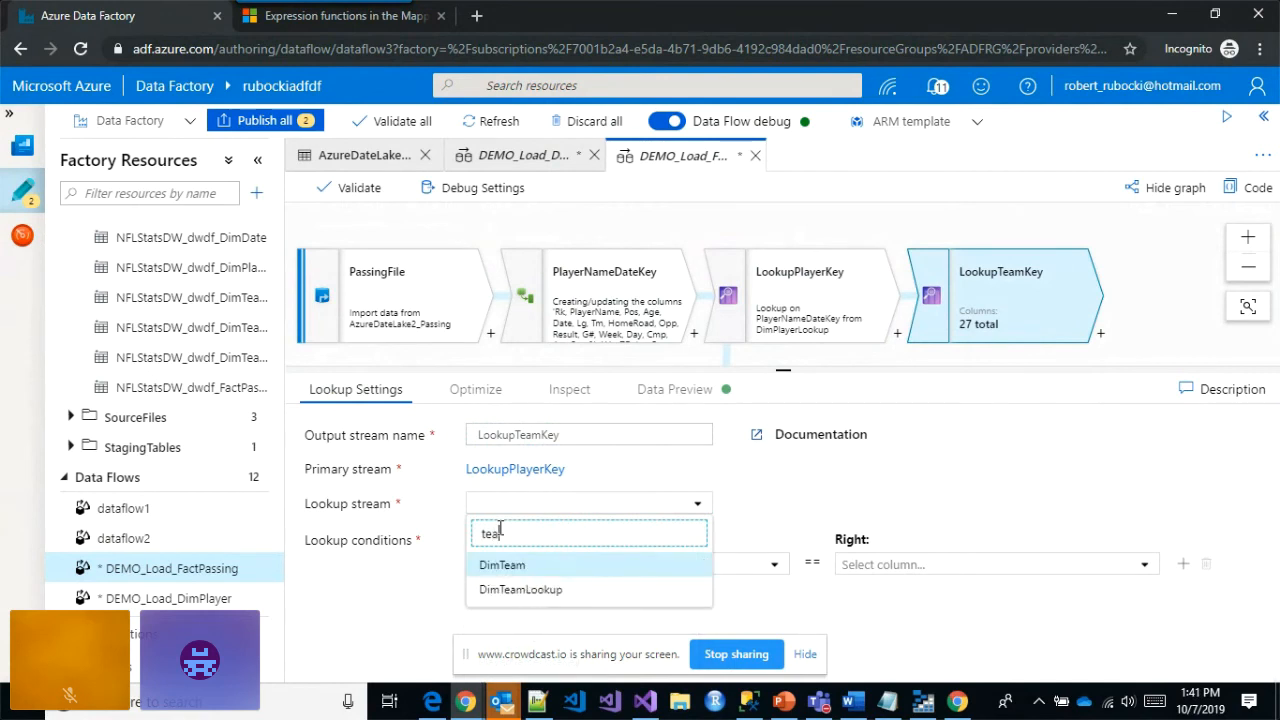
left_click(522, 589)
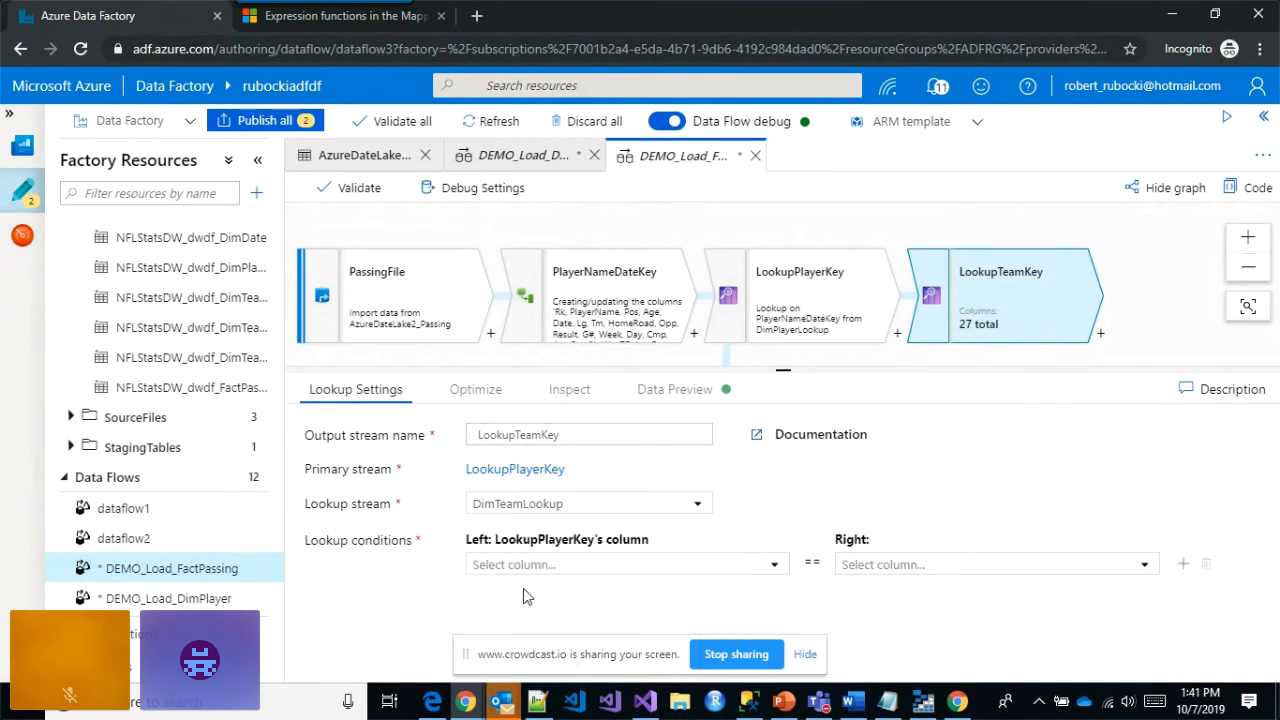
- Define the LookupTeamKey lookup condition by matching the Tm column to LookupTeamCode
left_click(566, 561)
type("t")
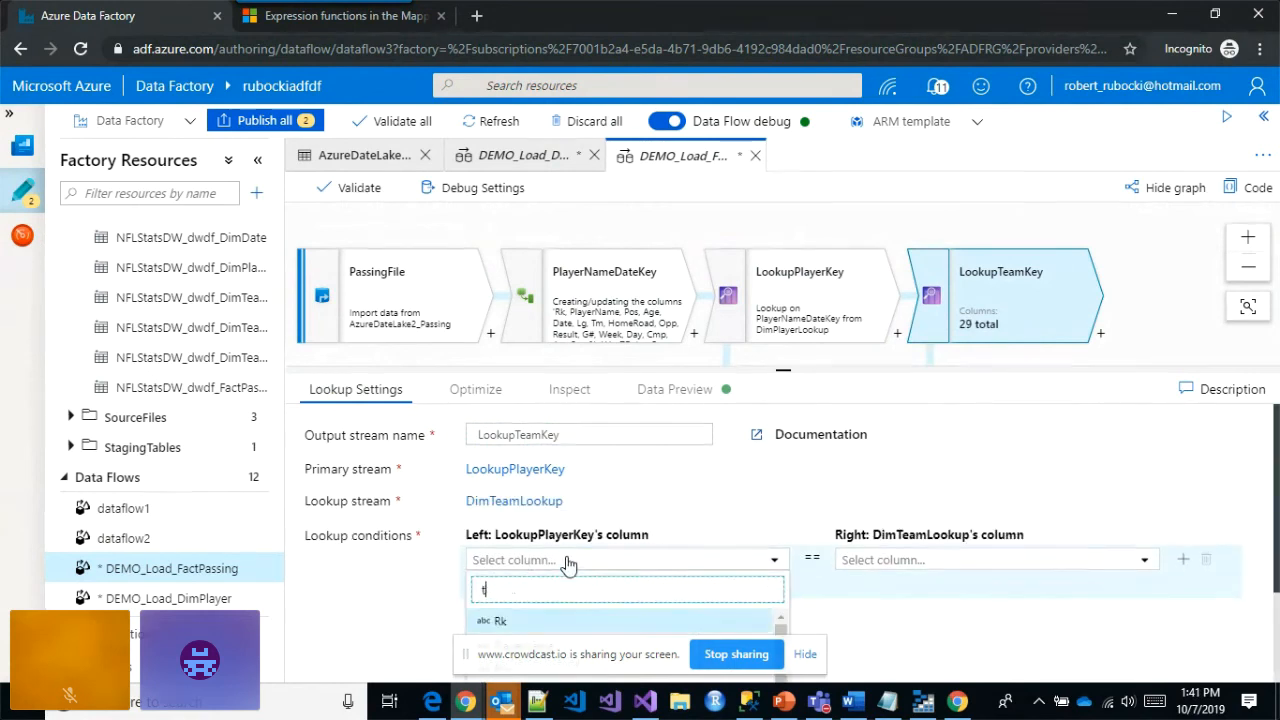
scroll(570, 565, "down", 2)
scroll(590, 560, "down", 3)
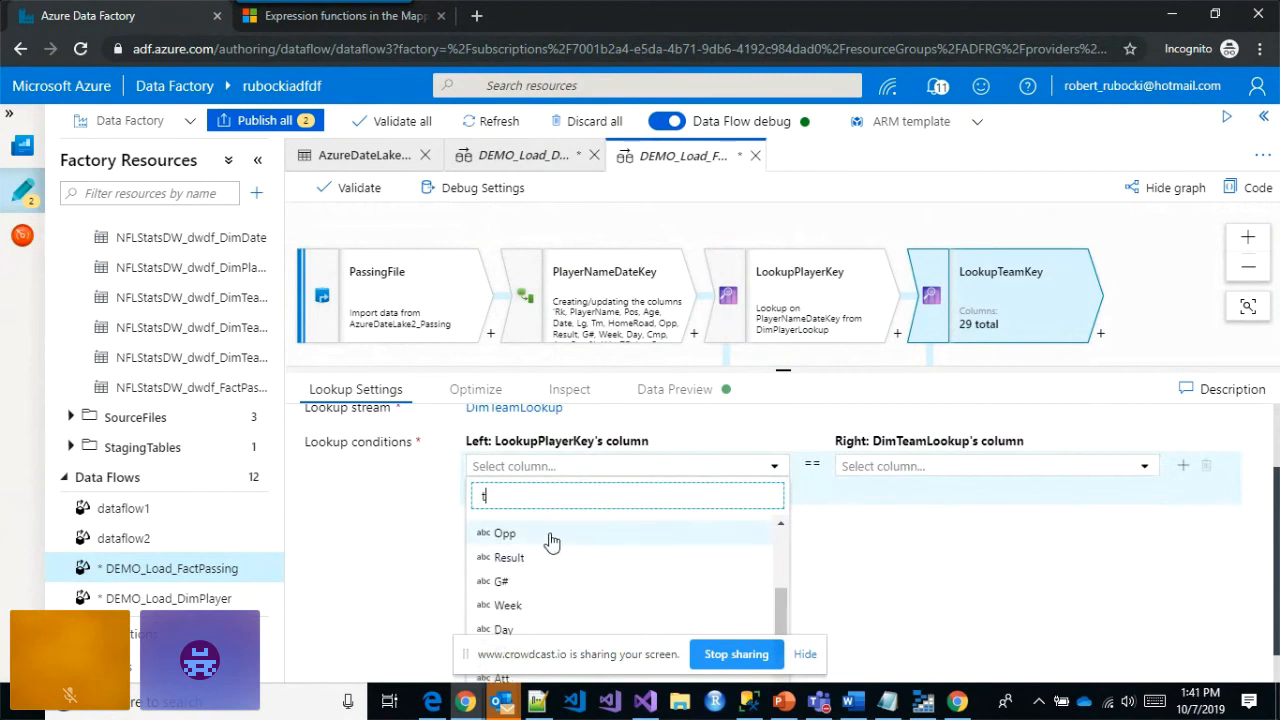
scroll(540, 540, "up", 2)
left_click(525, 587)
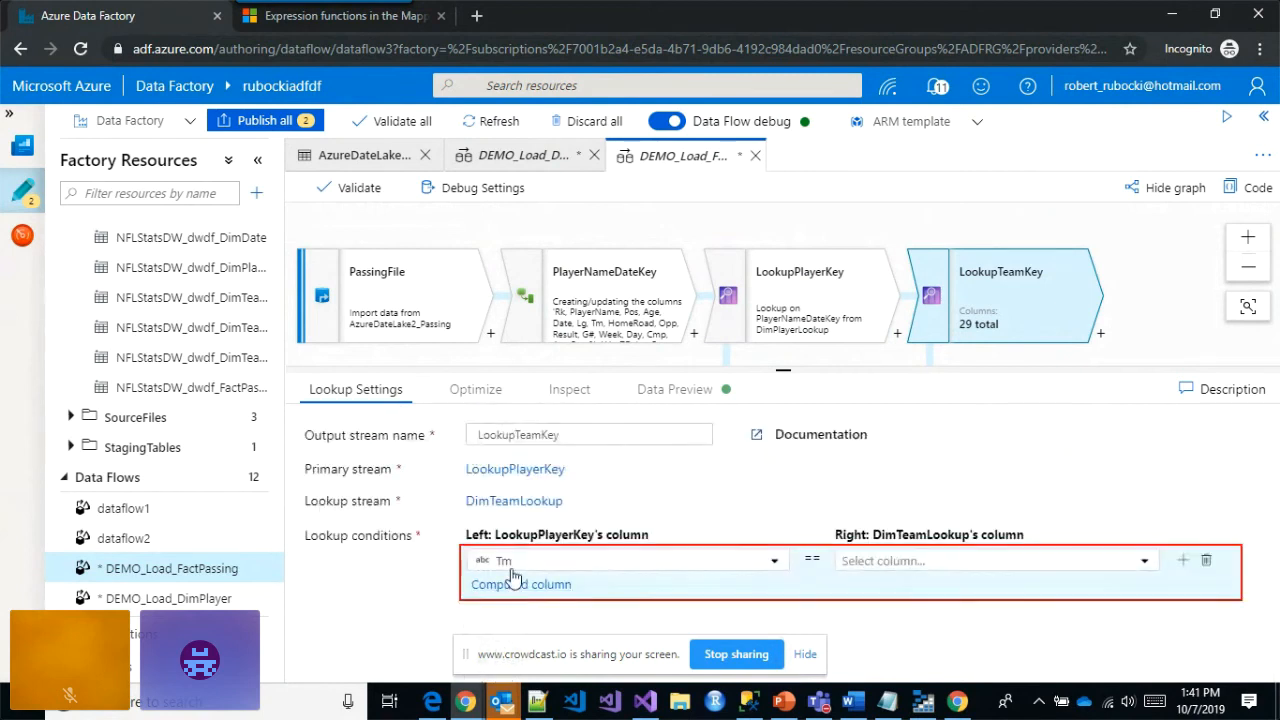
left_click(868, 561)
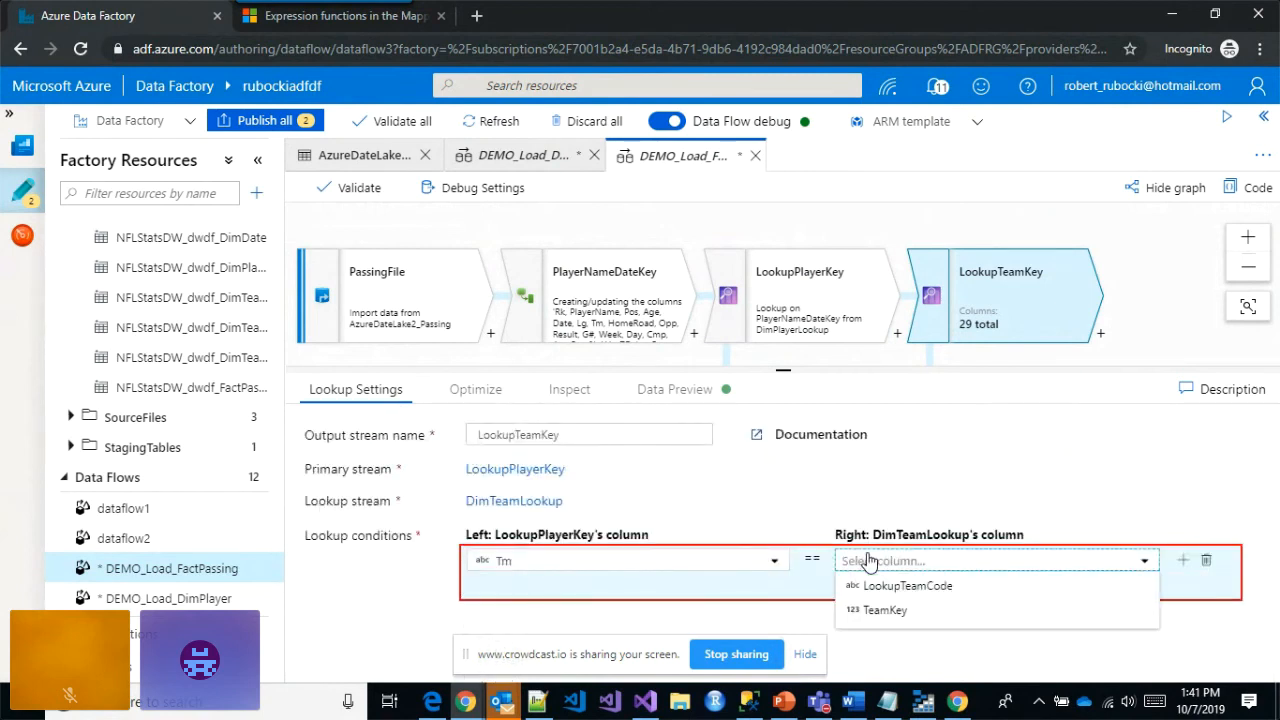
left_click(912, 586)
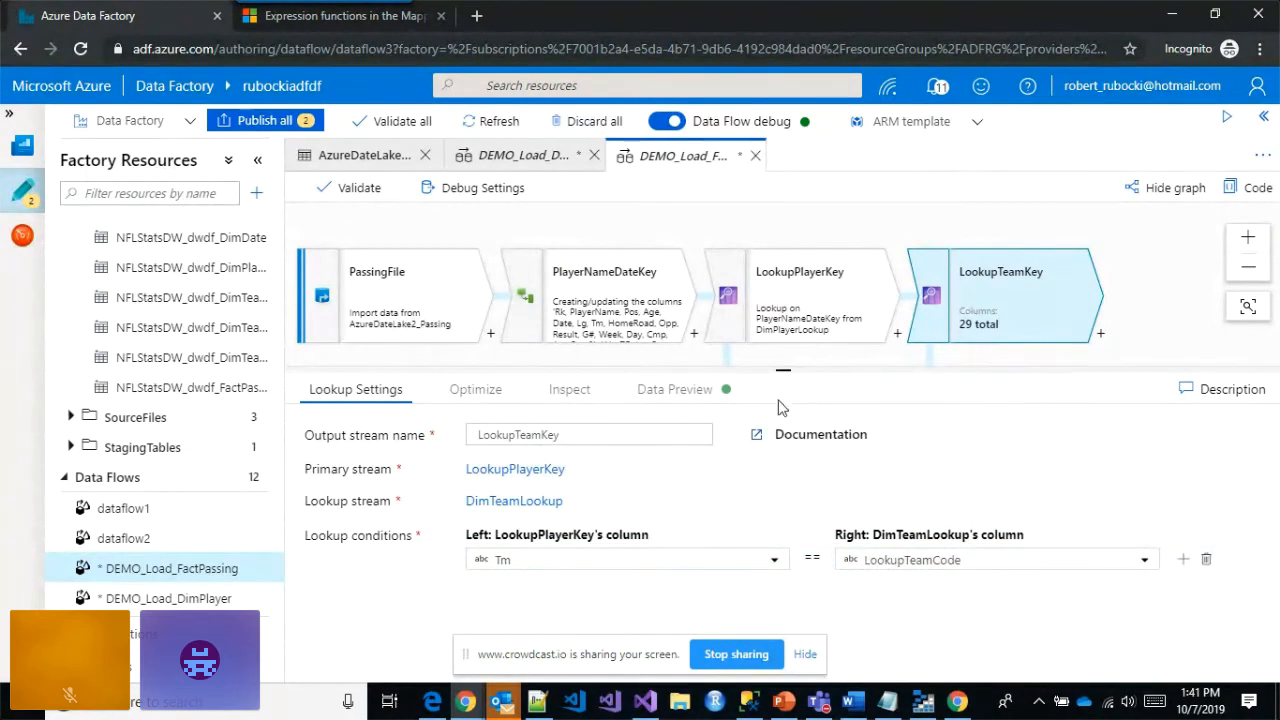
- Add an Exists transformation after LookupTeamKey and name its output stream NewRecords
left_click_drag(784, 371, 783, 462)
left_click_drag(1163, 368, 763, 366)
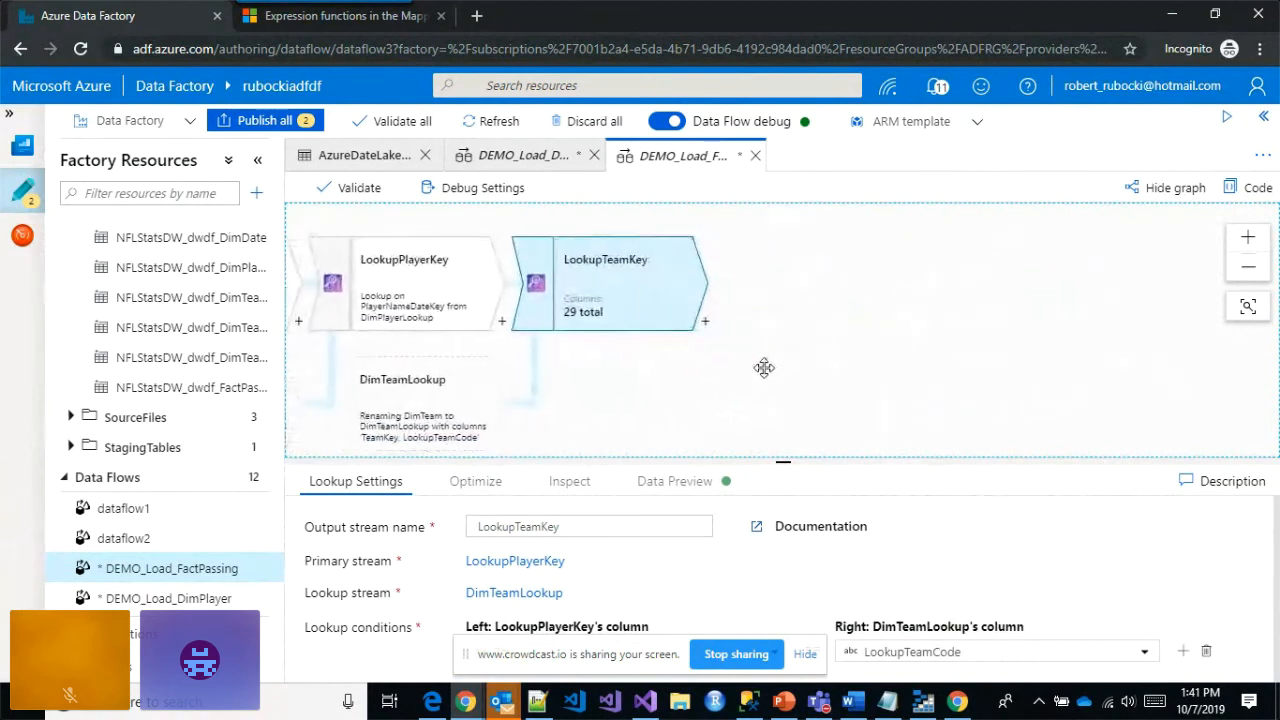
left_click(706, 322)
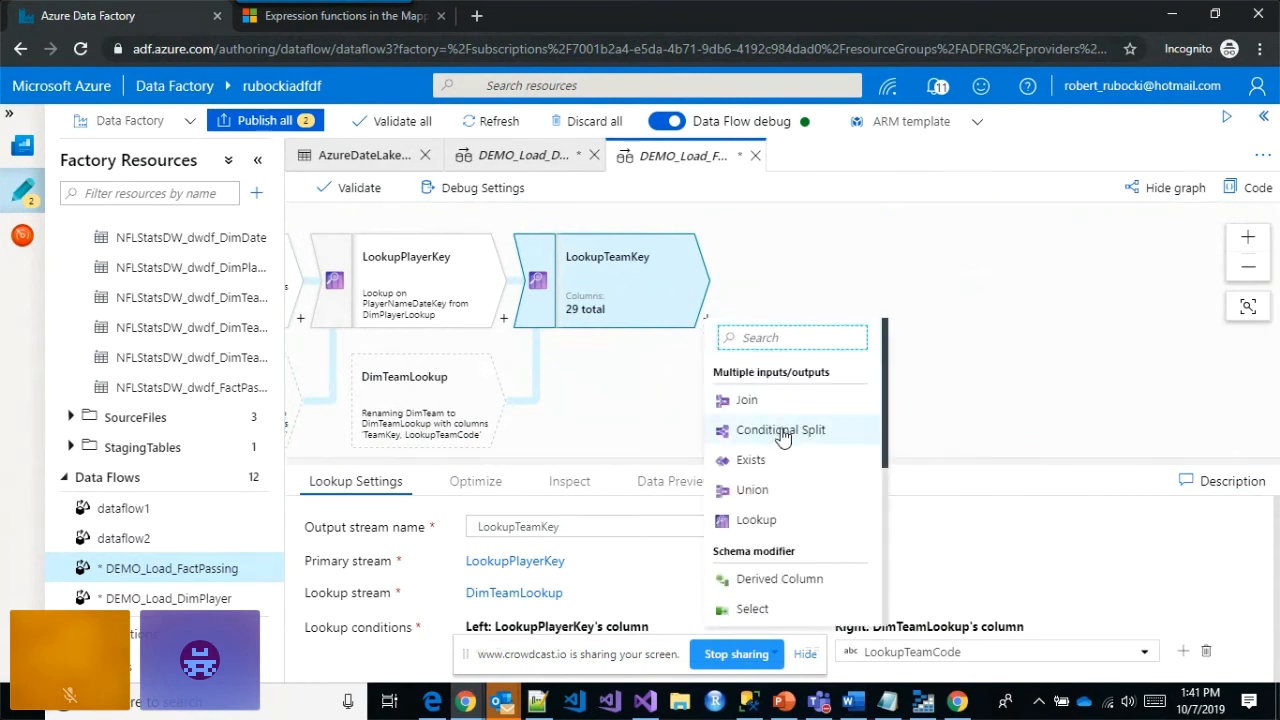
left_click(770, 461)
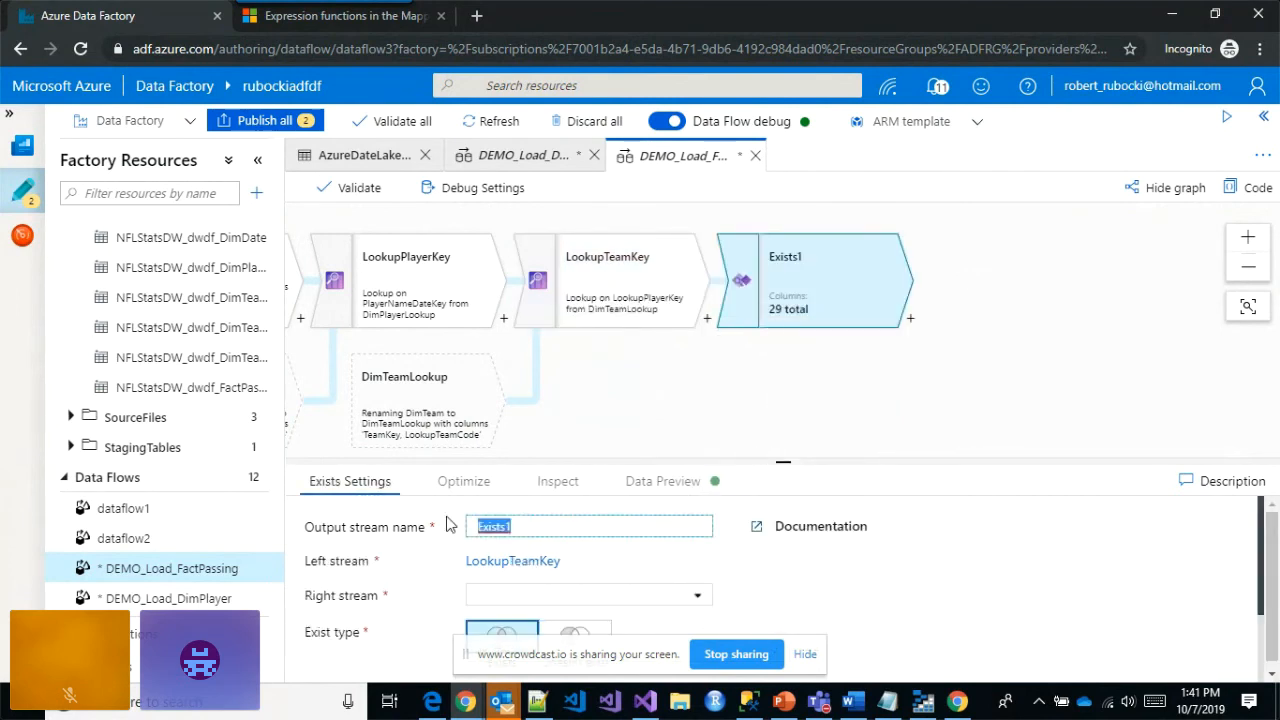
type("NewRecord")
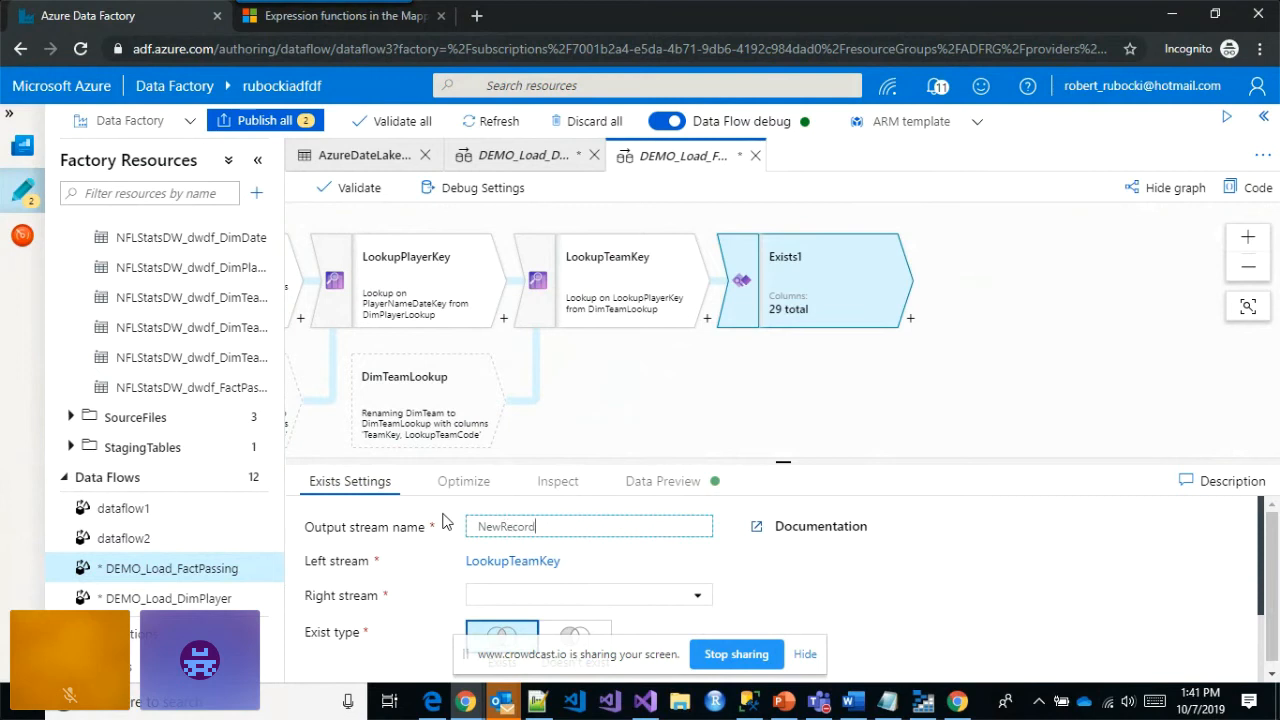
type("s")
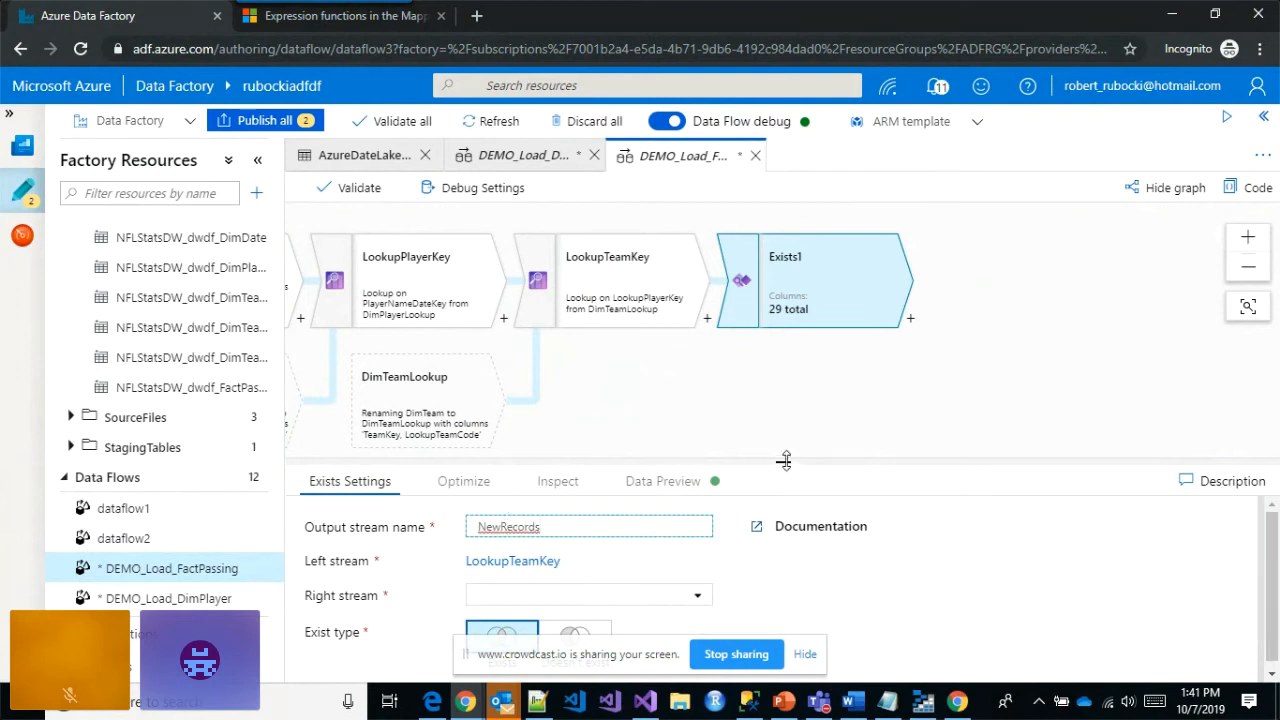
- Set FactPassingLookup as the right stream of NewRecords and choose the exist type Doesn't exist
left_click_drag(784, 460, 777, 323)
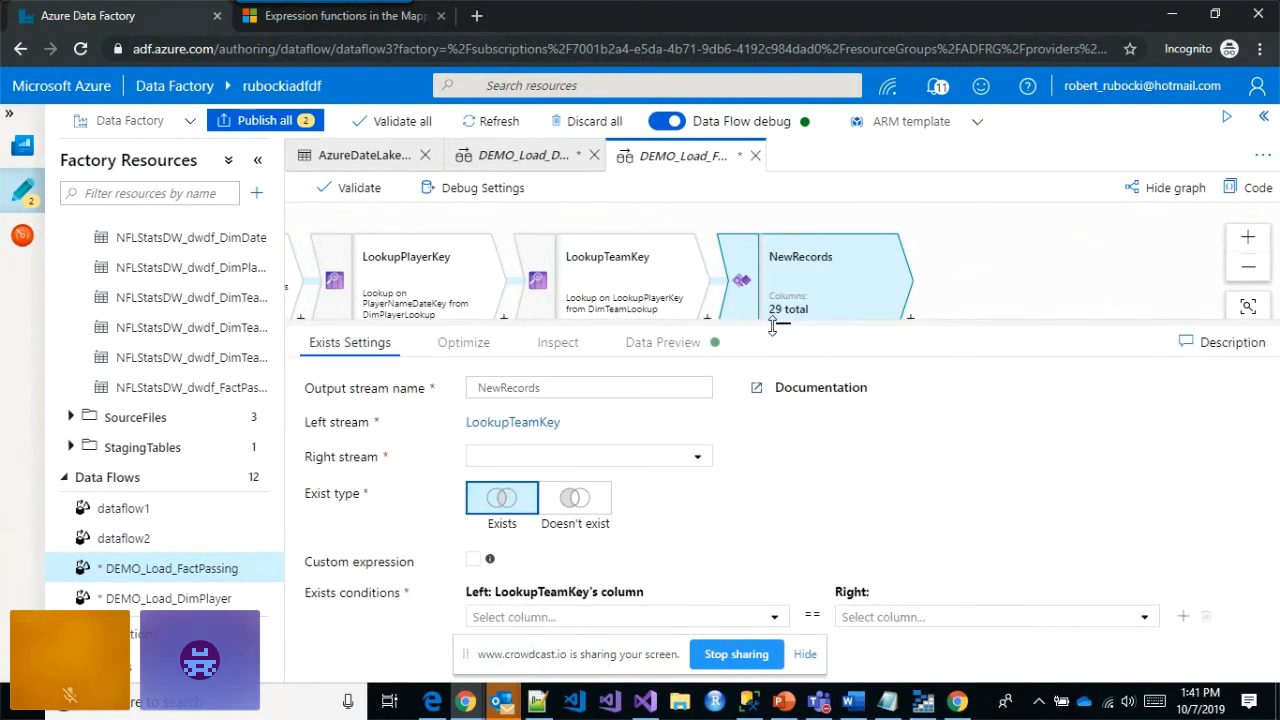
left_click(663, 458)
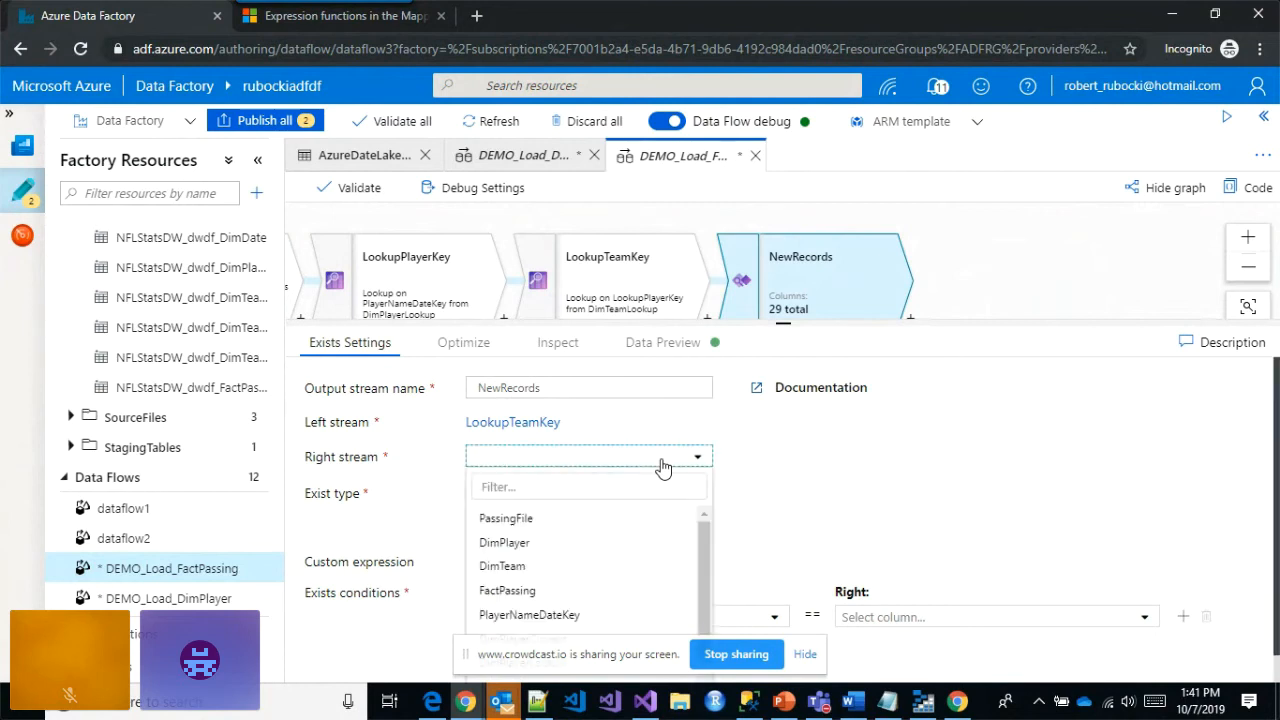
left_click(650, 463)
left_click(645, 462)
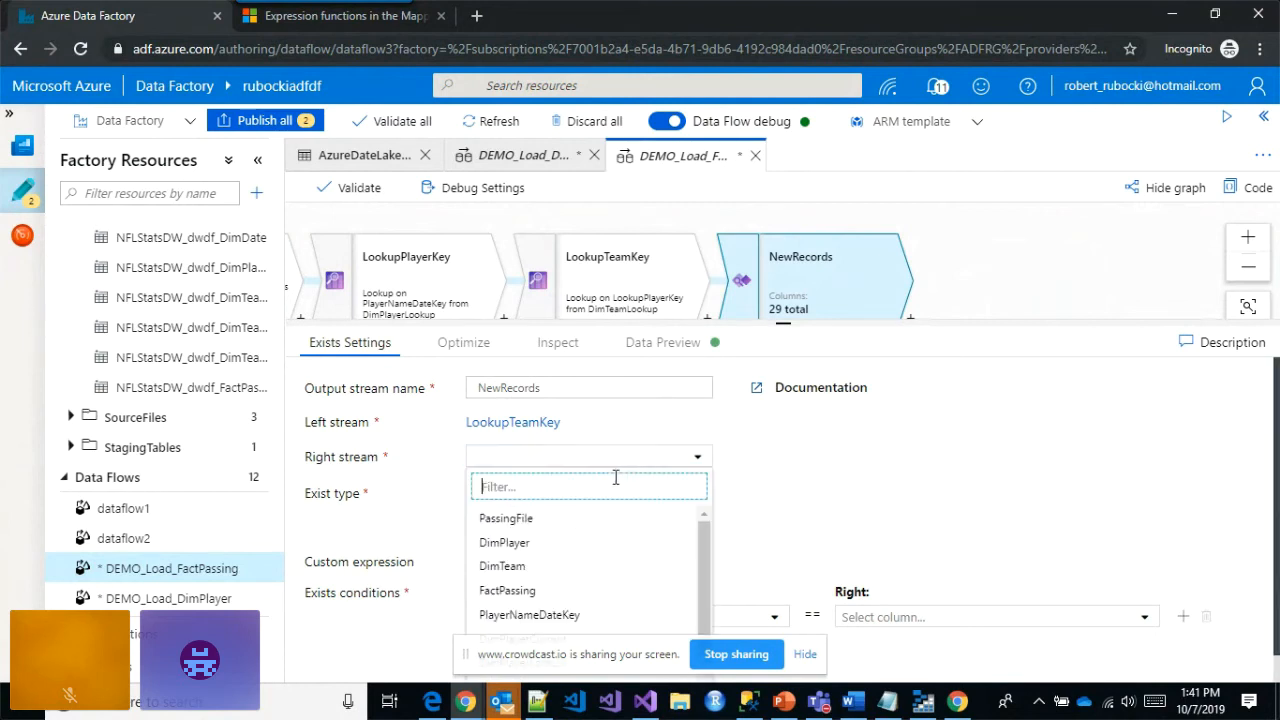
type("f")
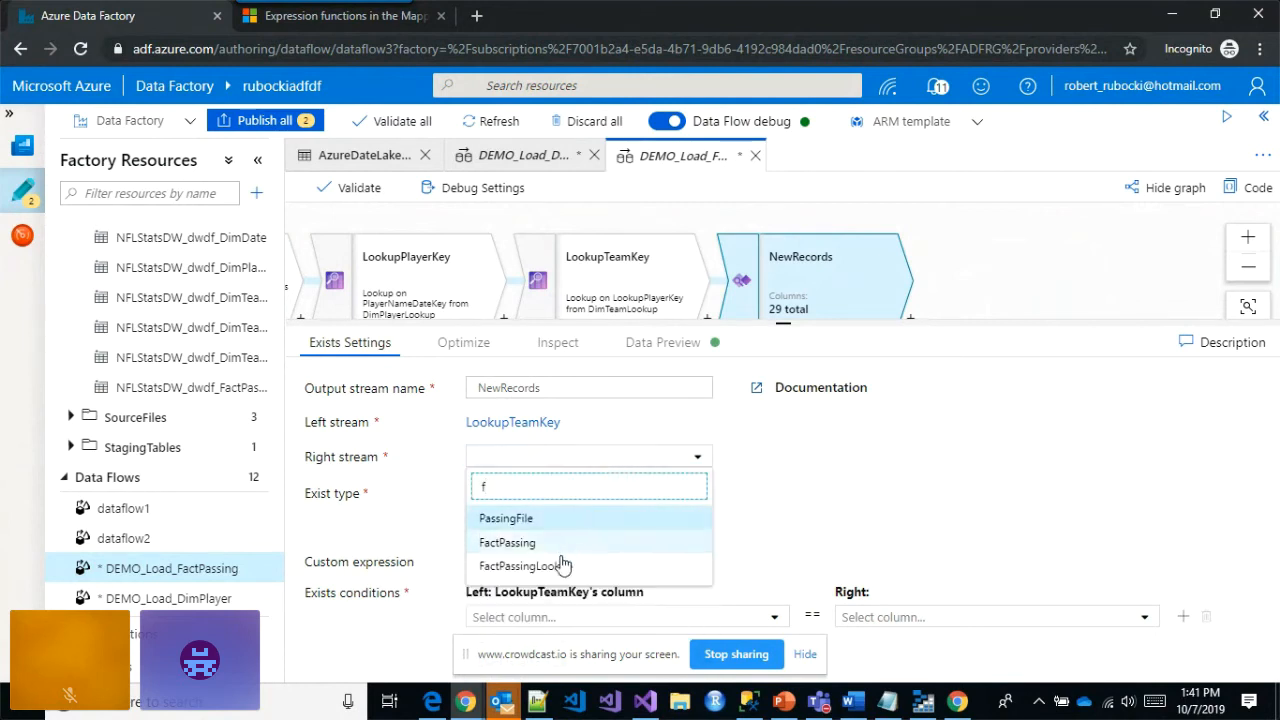
left_click(560, 570)
left_click(575, 496)
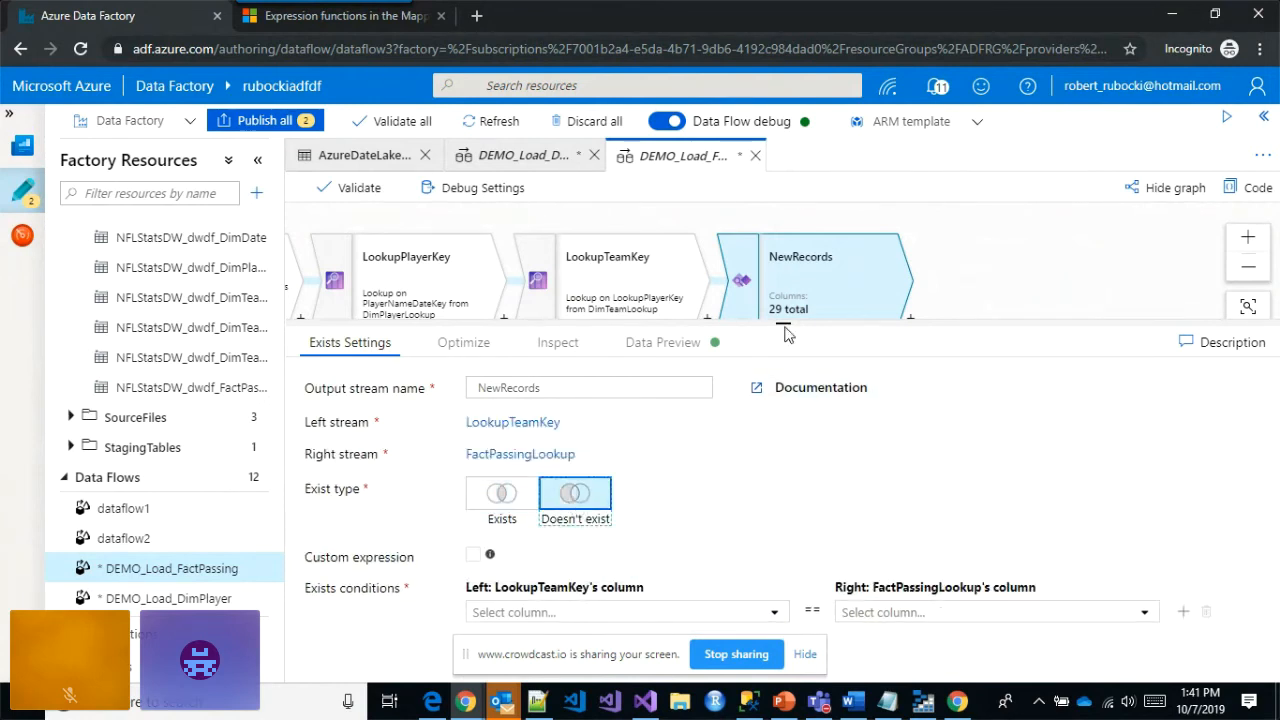
- Define the first exists condition of NewRecords by matching PlayerKey to LookupPlayerKey
left_click_drag(784, 322, 805, 207)
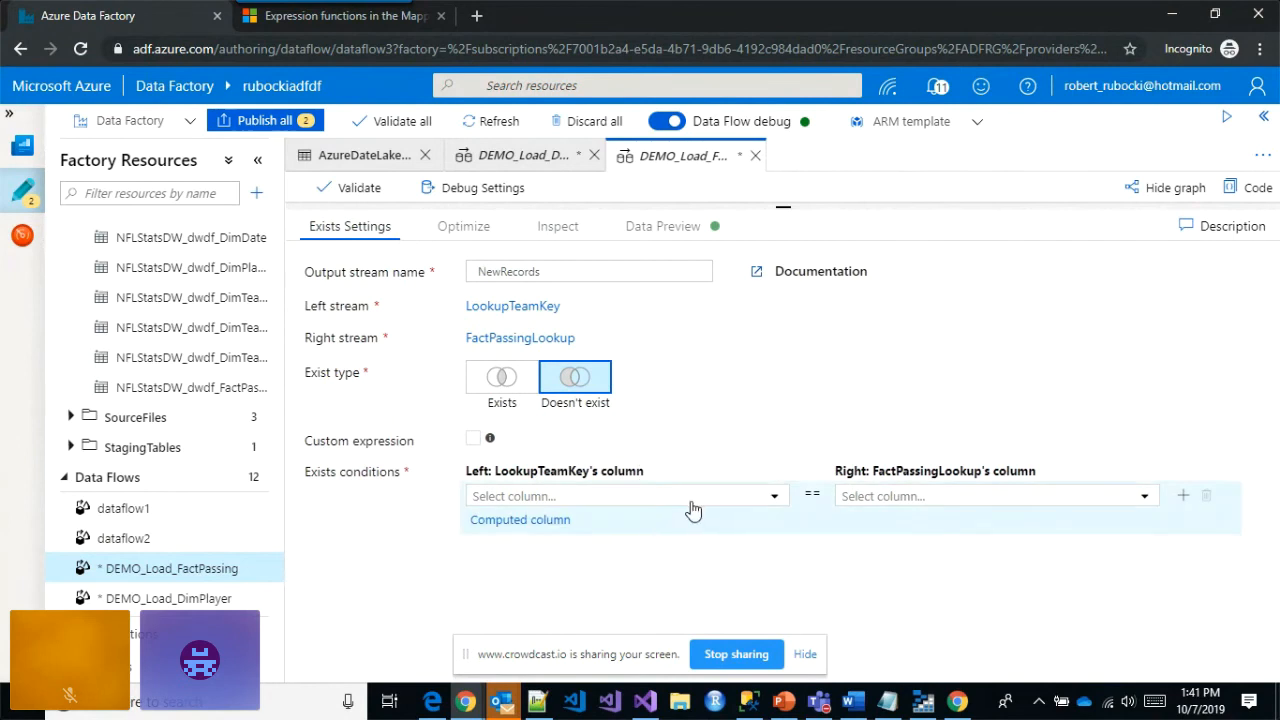
left_click(580, 502)
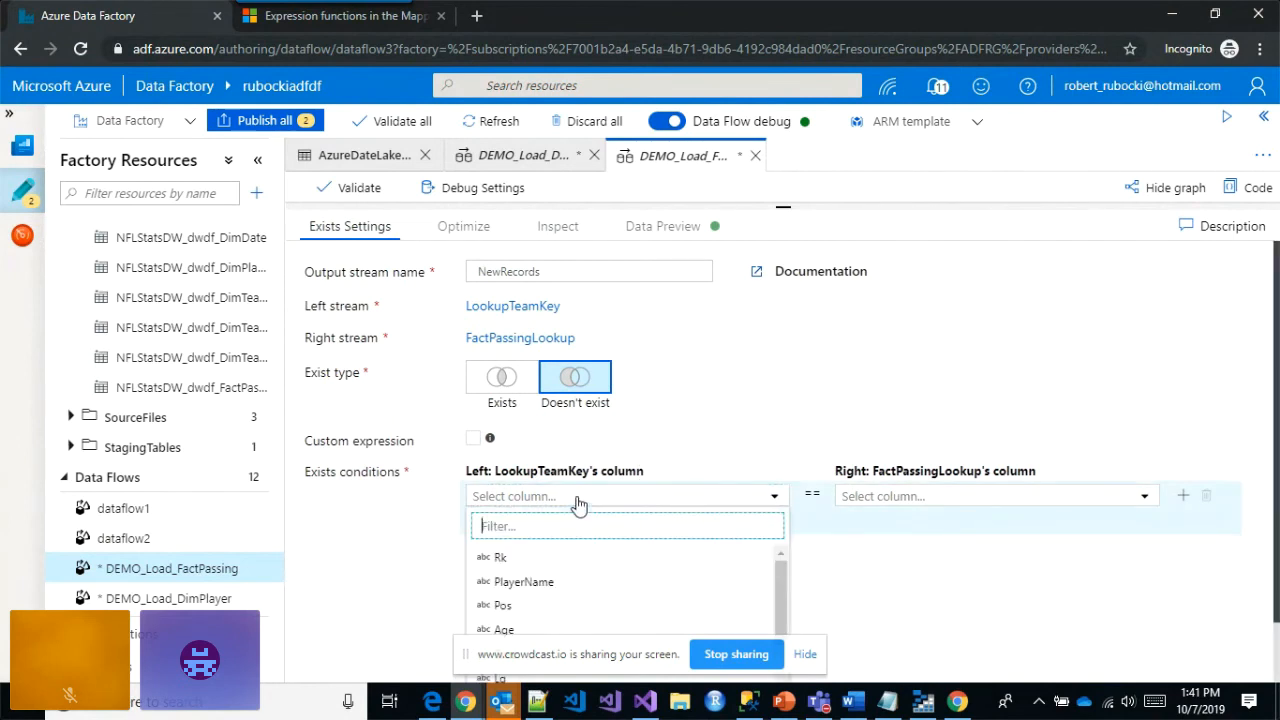
type("pl")
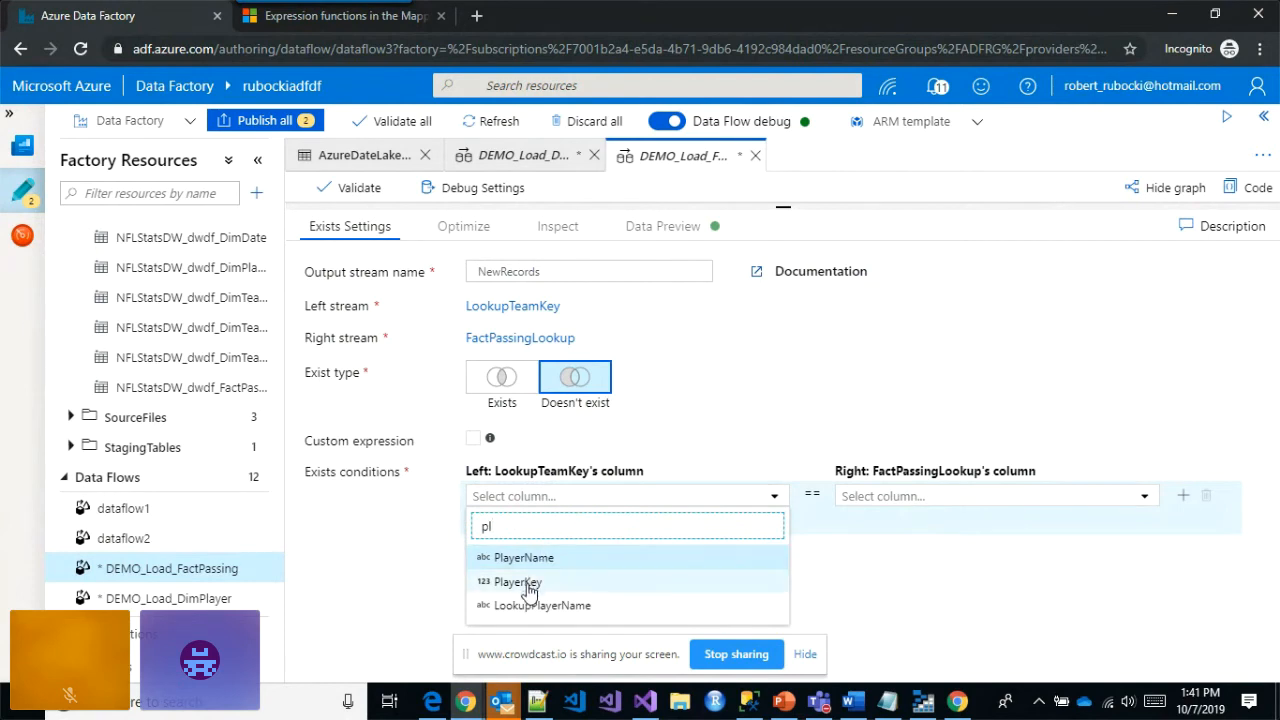
left_click(529, 588)
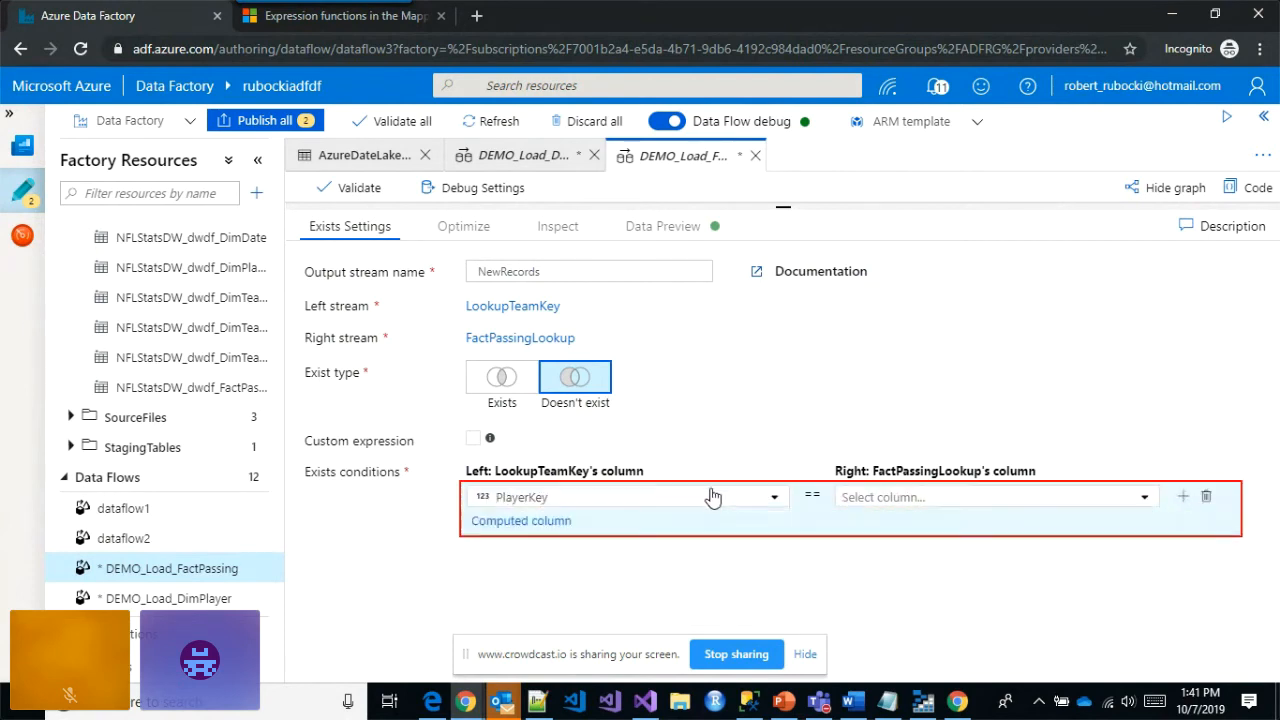
left_click(896, 499)
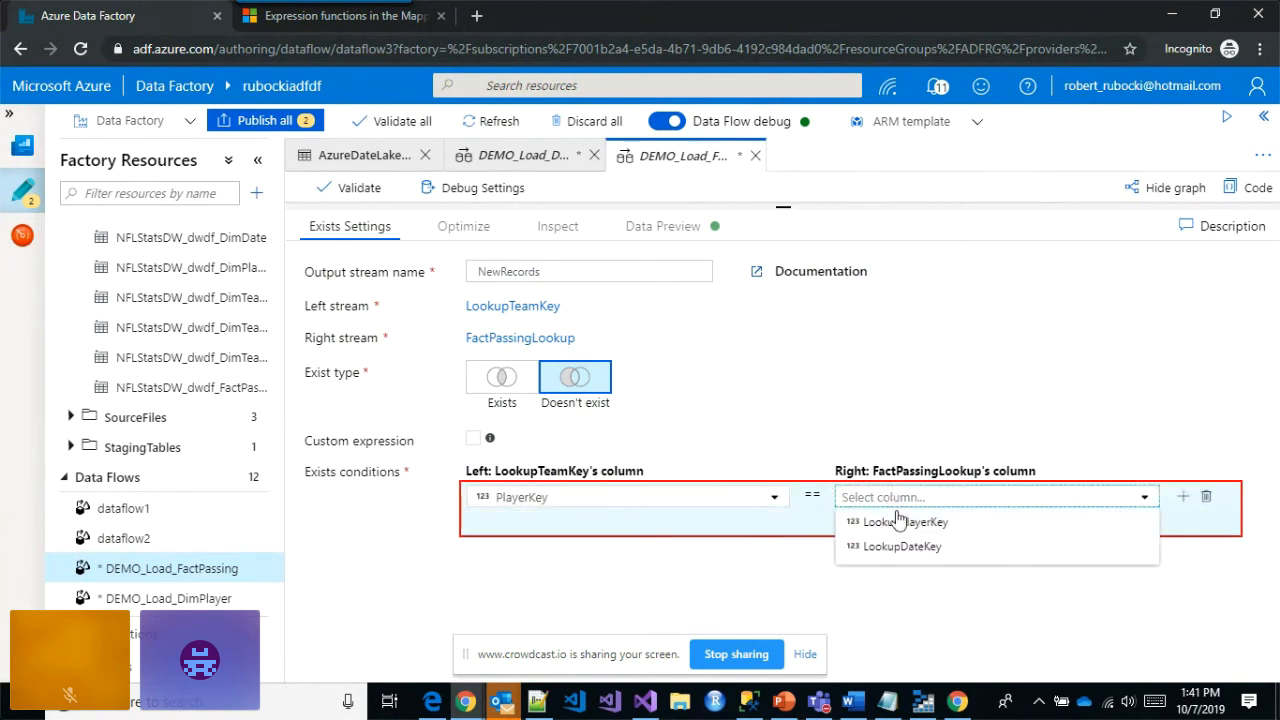
left_click(900, 522)
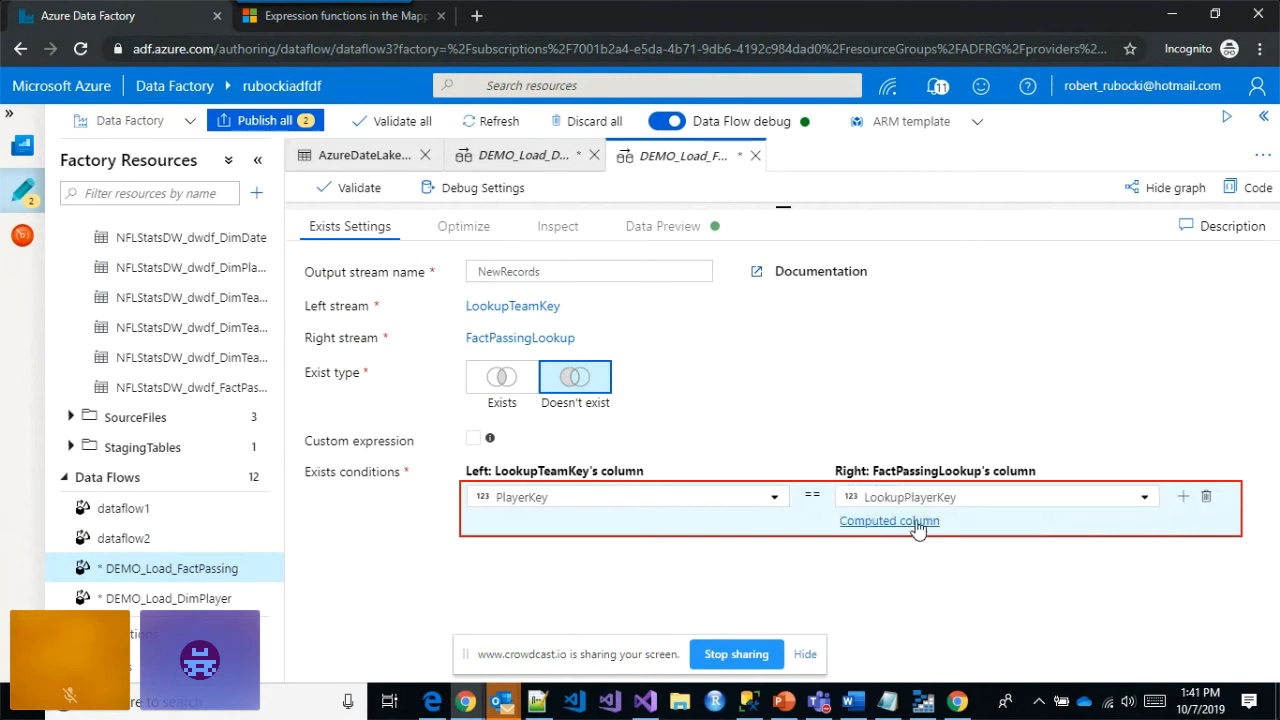
- Add a second exists condition to NewRecords that matches DateKey to LookupDateKey
left_click(1183, 495)
left_click(627, 525)
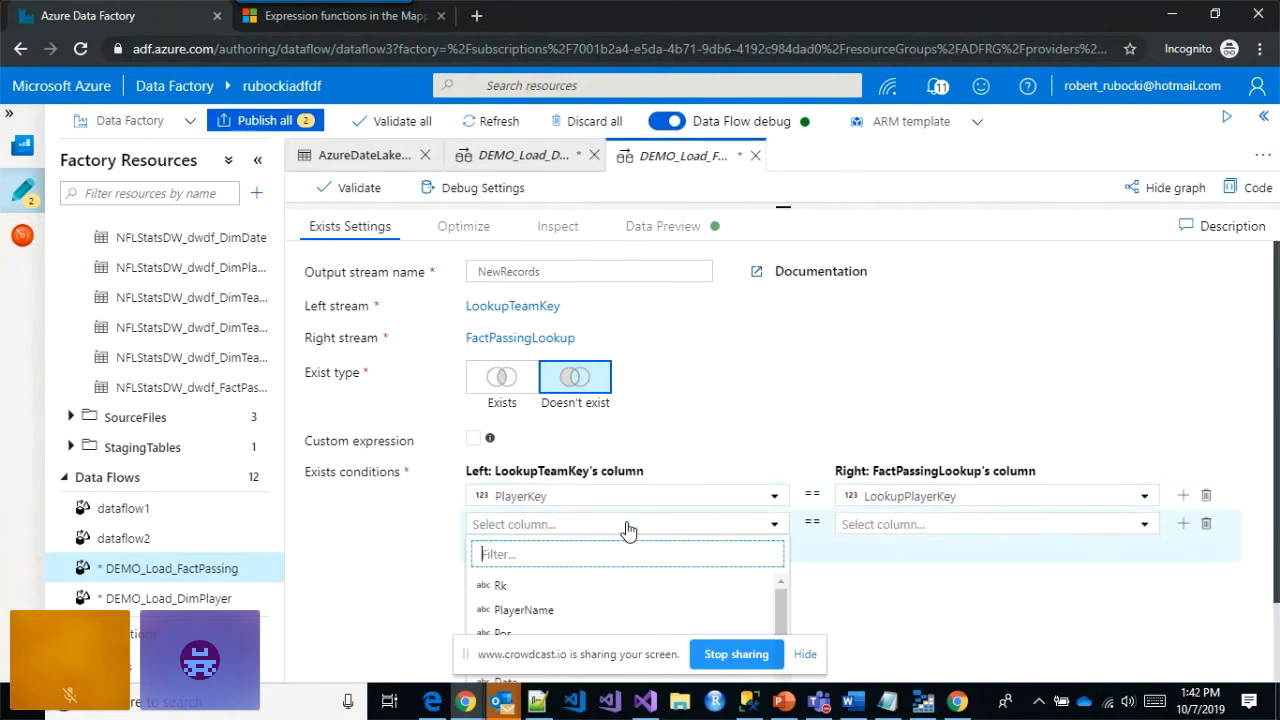
type("date")
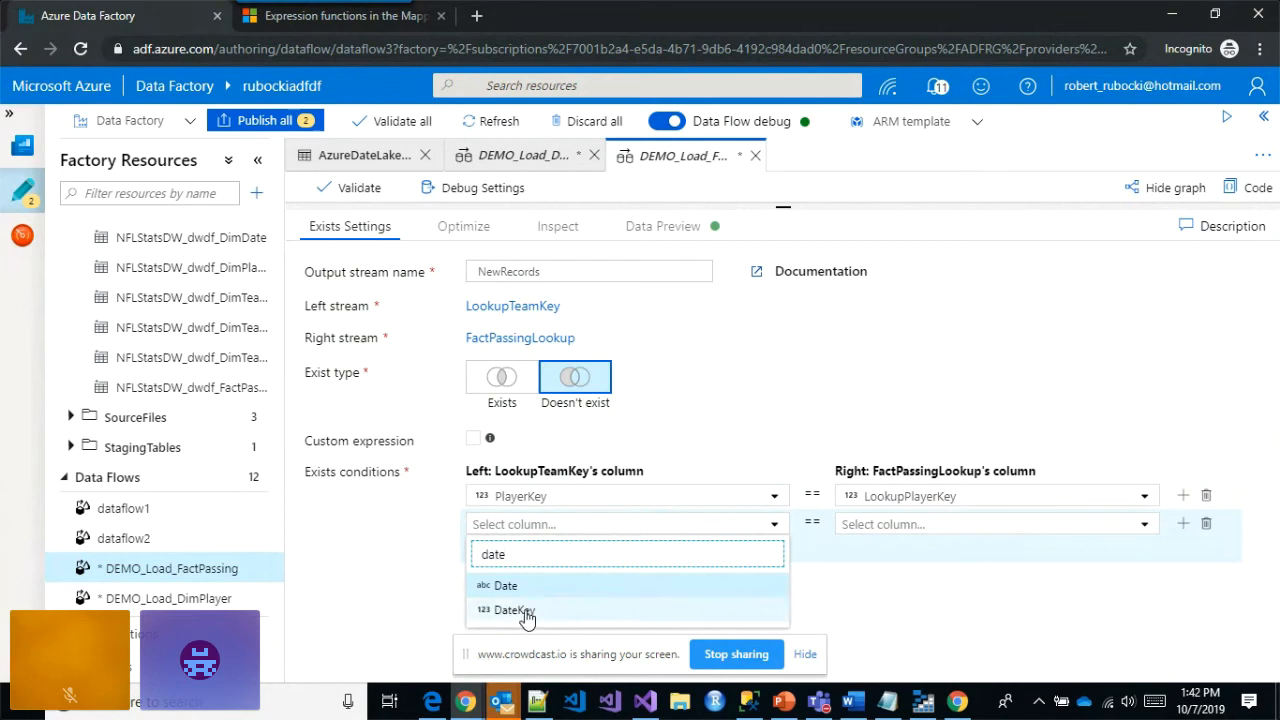
left_click(525, 608)
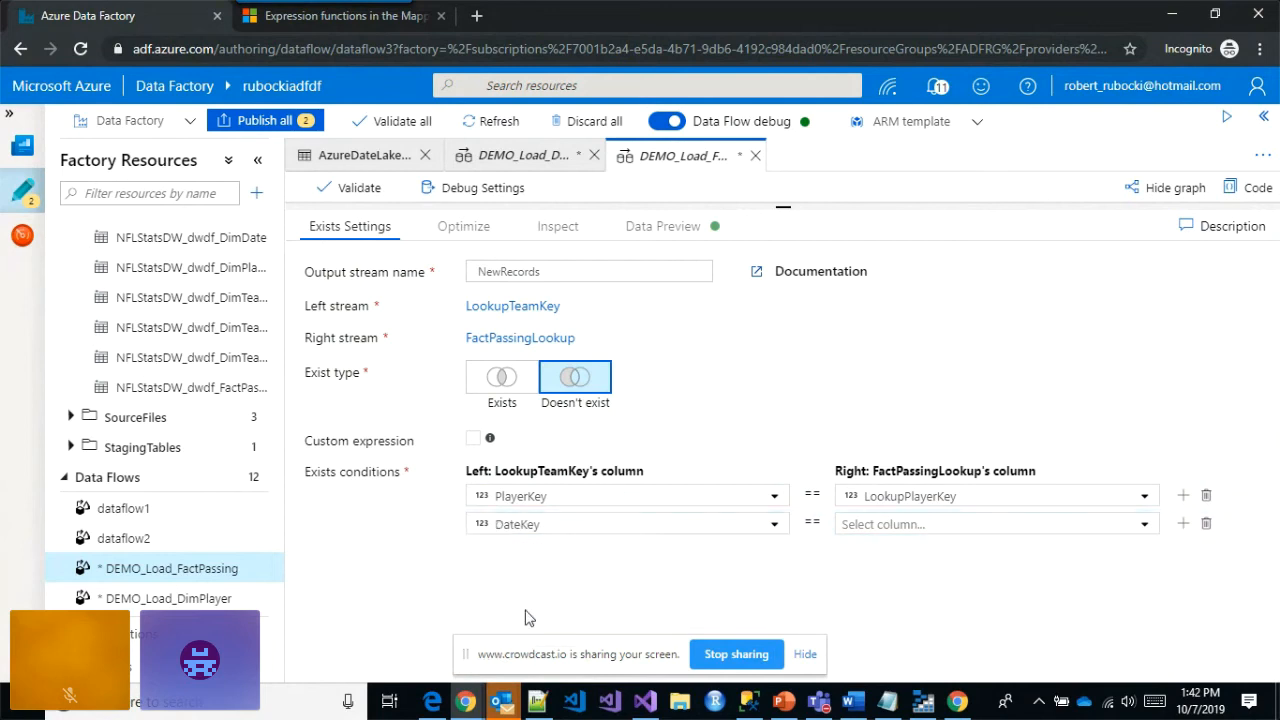
left_click(884, 526)
left_click(900, 574)
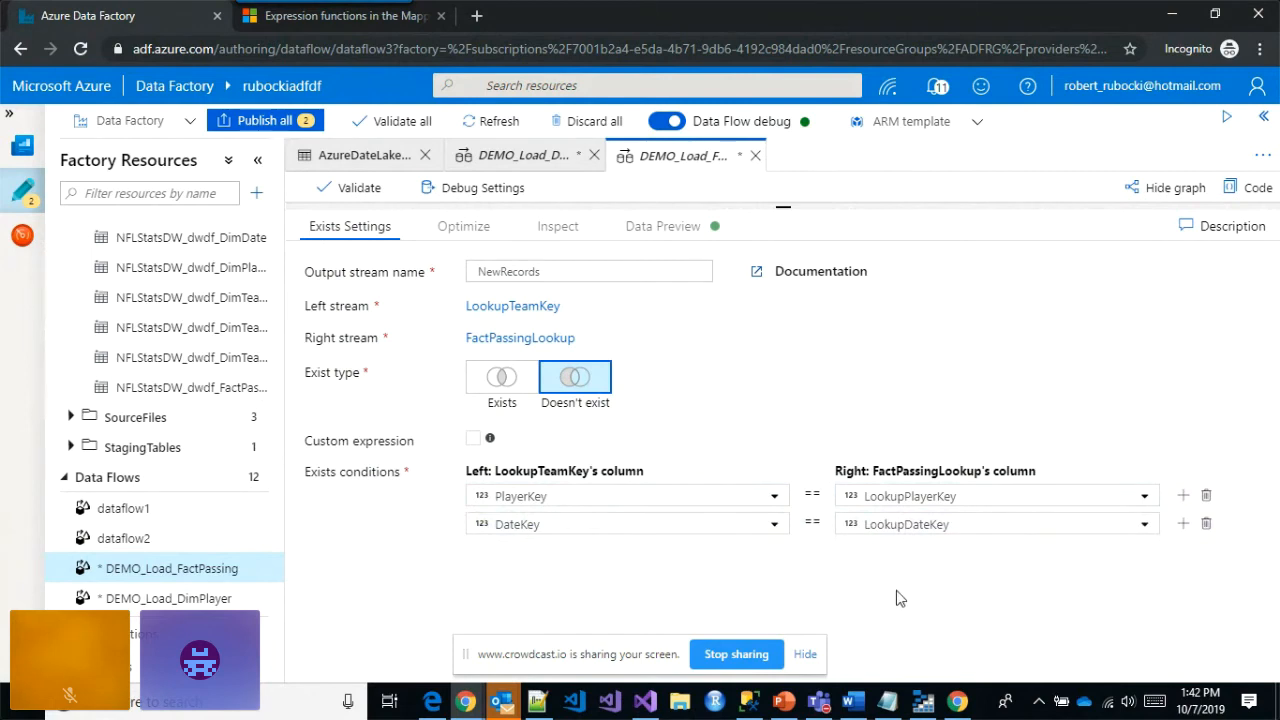
- Add a Derived Column transformation after NewRecords and name its output stream DWMetadata
left_click_drag(786, 207, 797, 427)
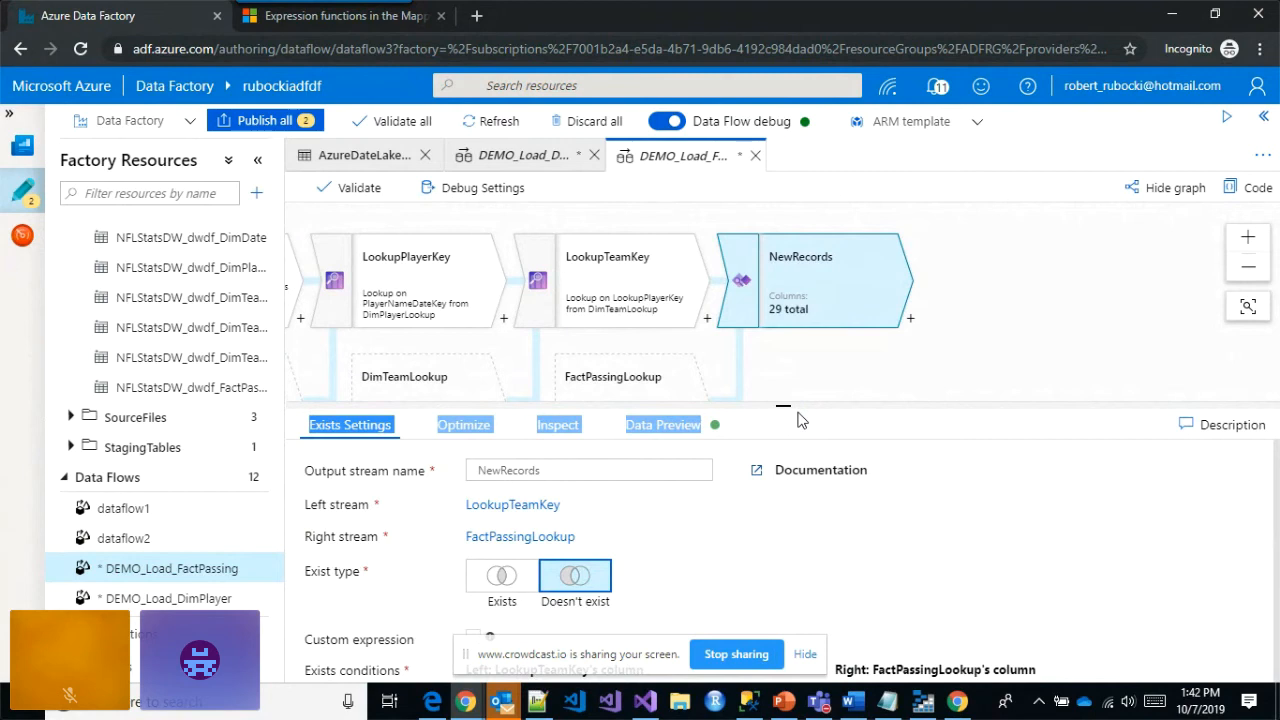
left_click(1007, 350)
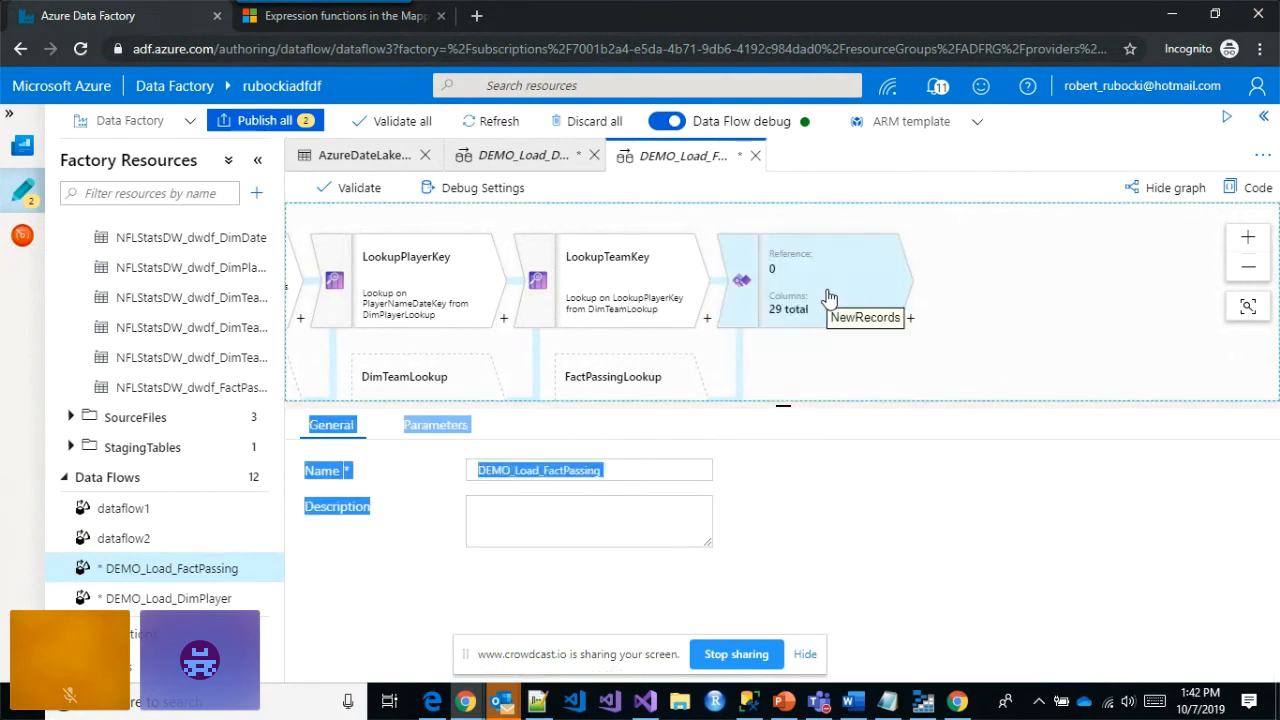
left_click_drag(997, 283, 720, 253)
left_click(626, 296)
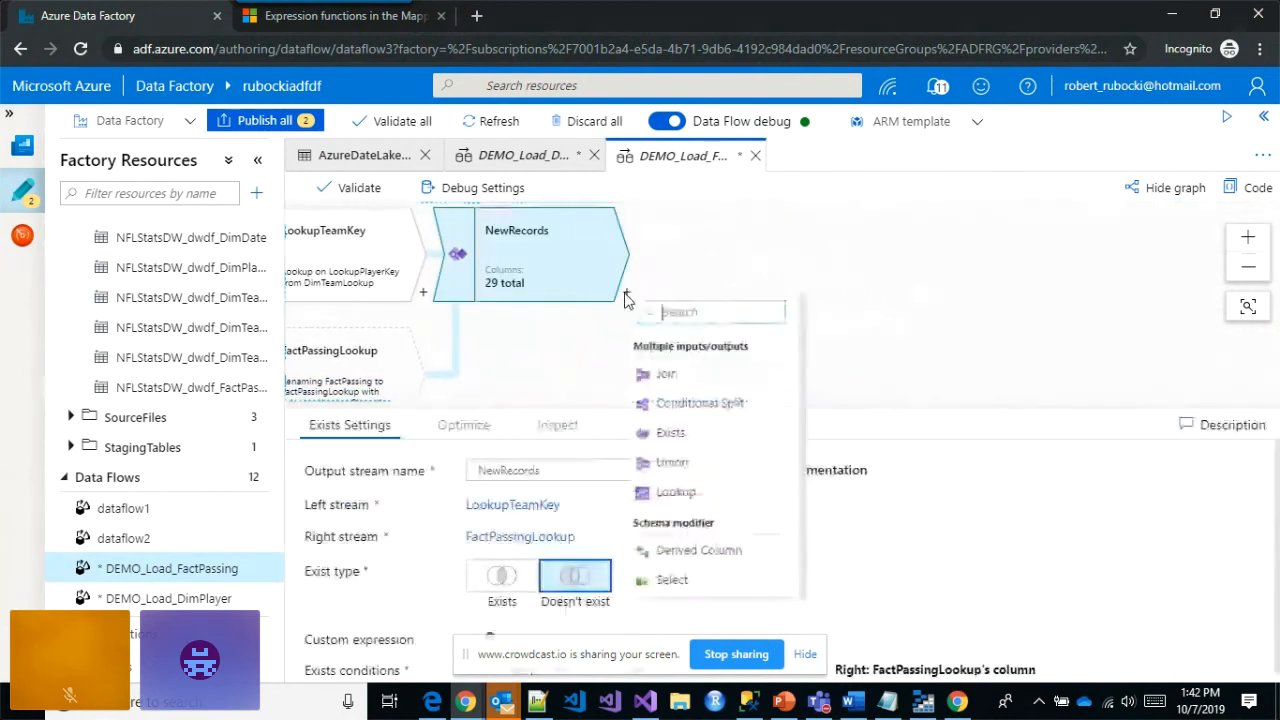
left_click(719, 551)
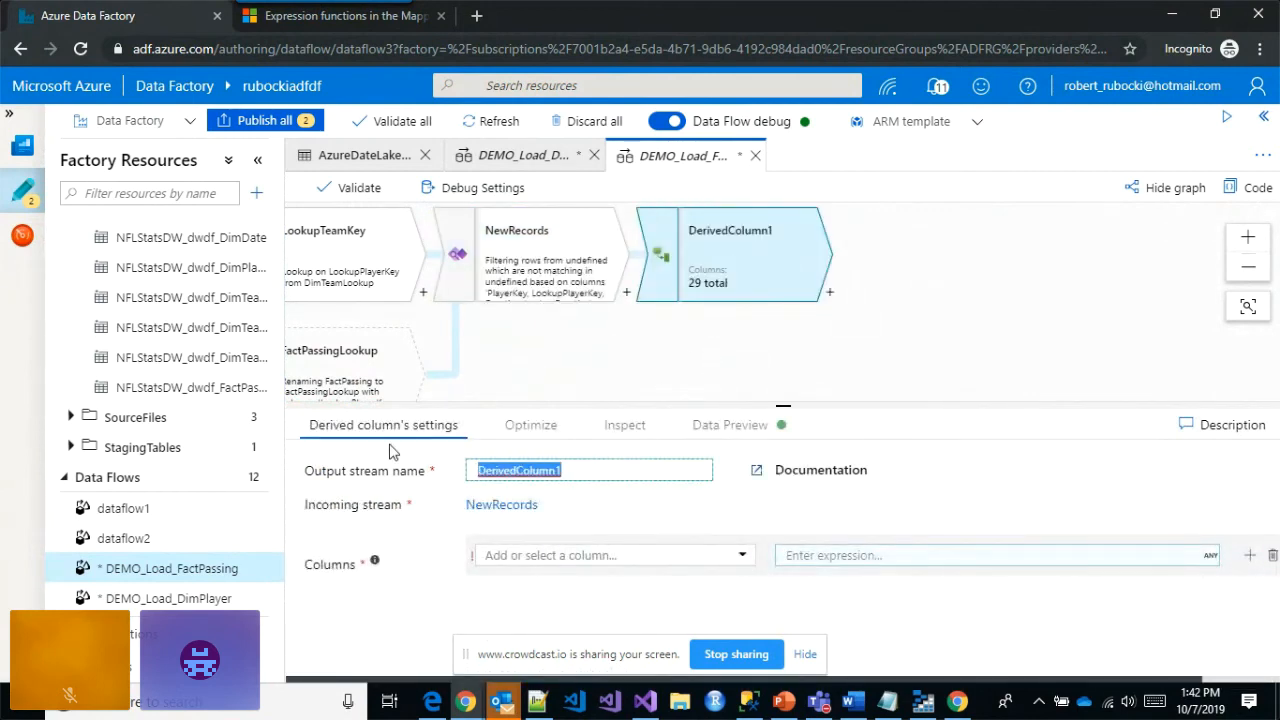
type("DWMetadata")
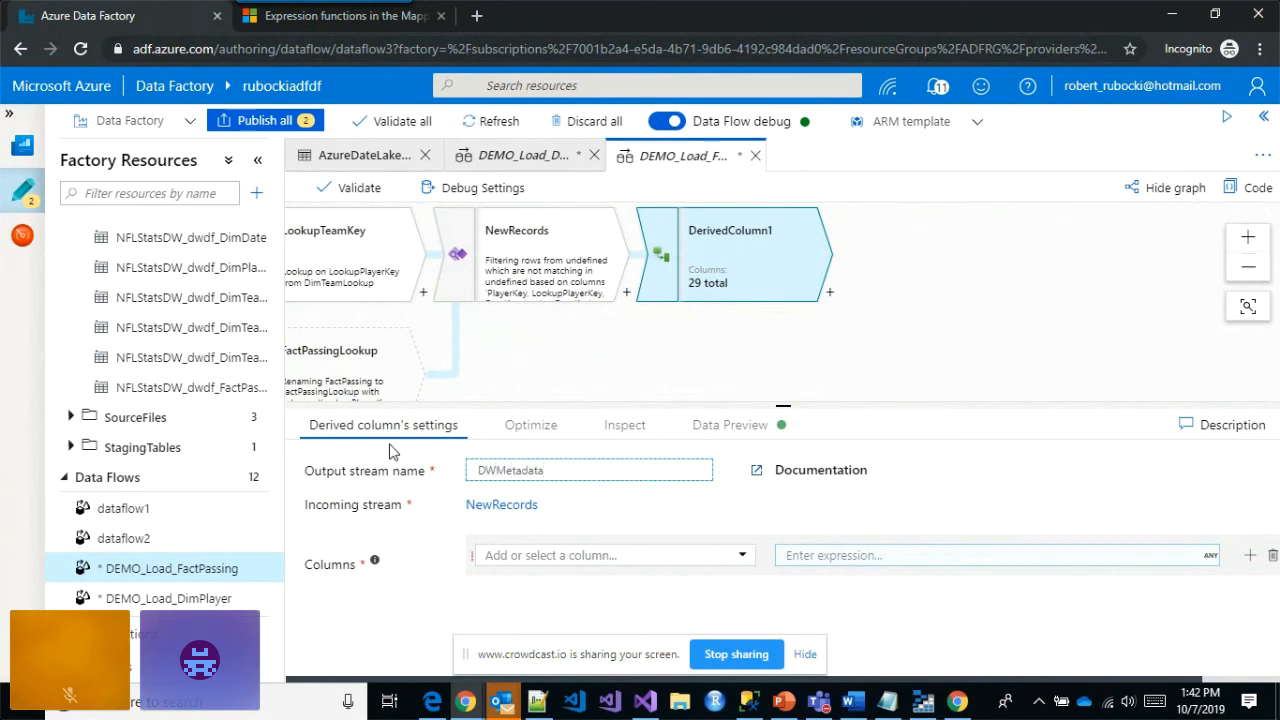
- Define the first DWMetadata column as SourceSystemName with the expression 'Passing File'
left_click(700, 554)
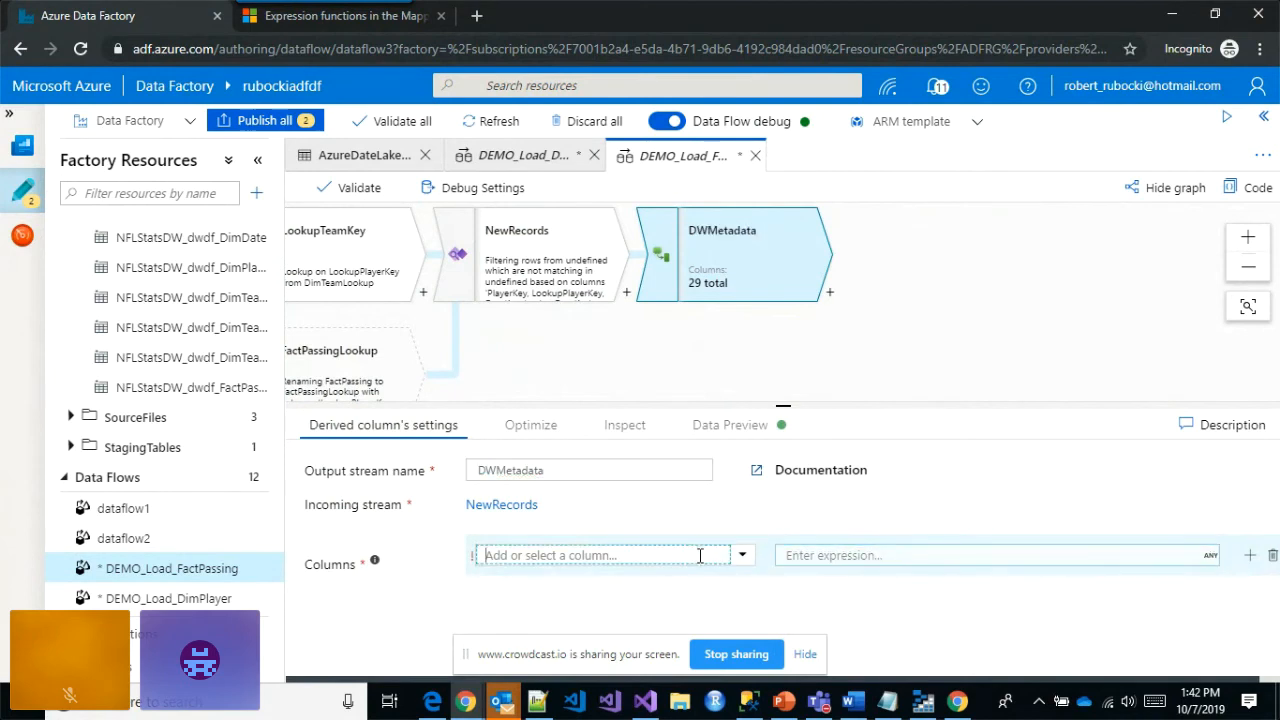
type("SourceSystem")
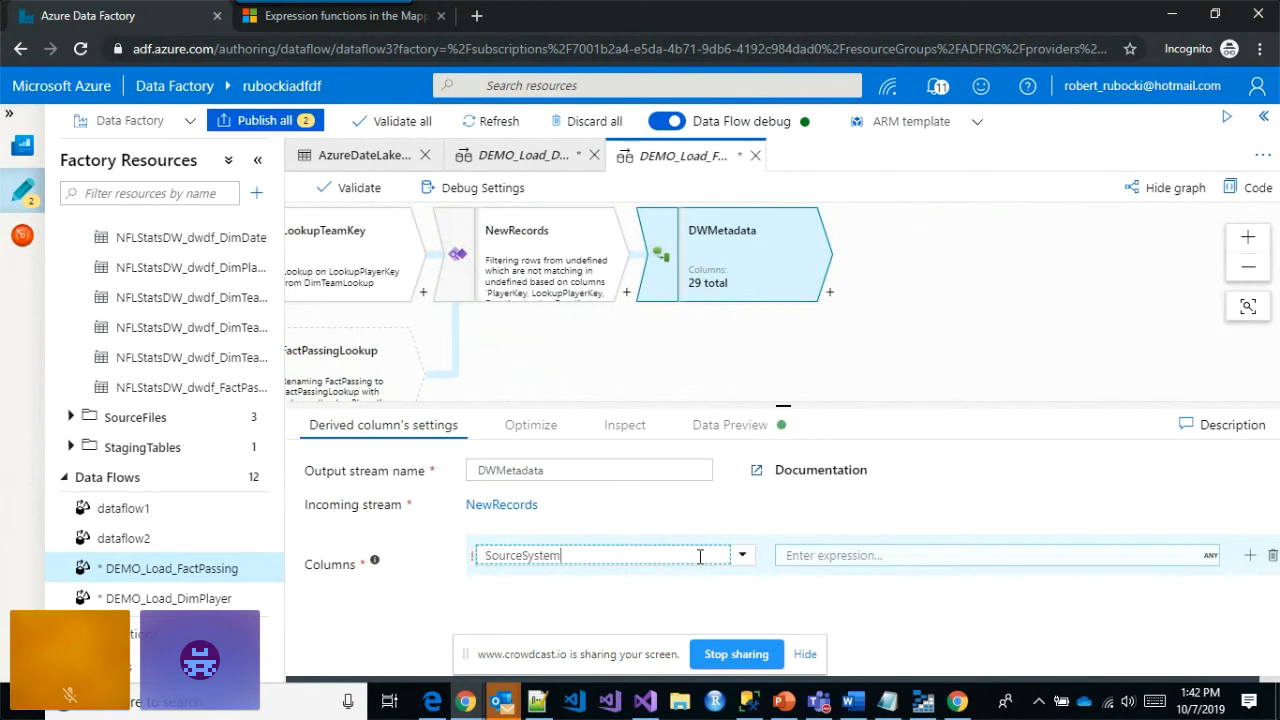
type("Name")
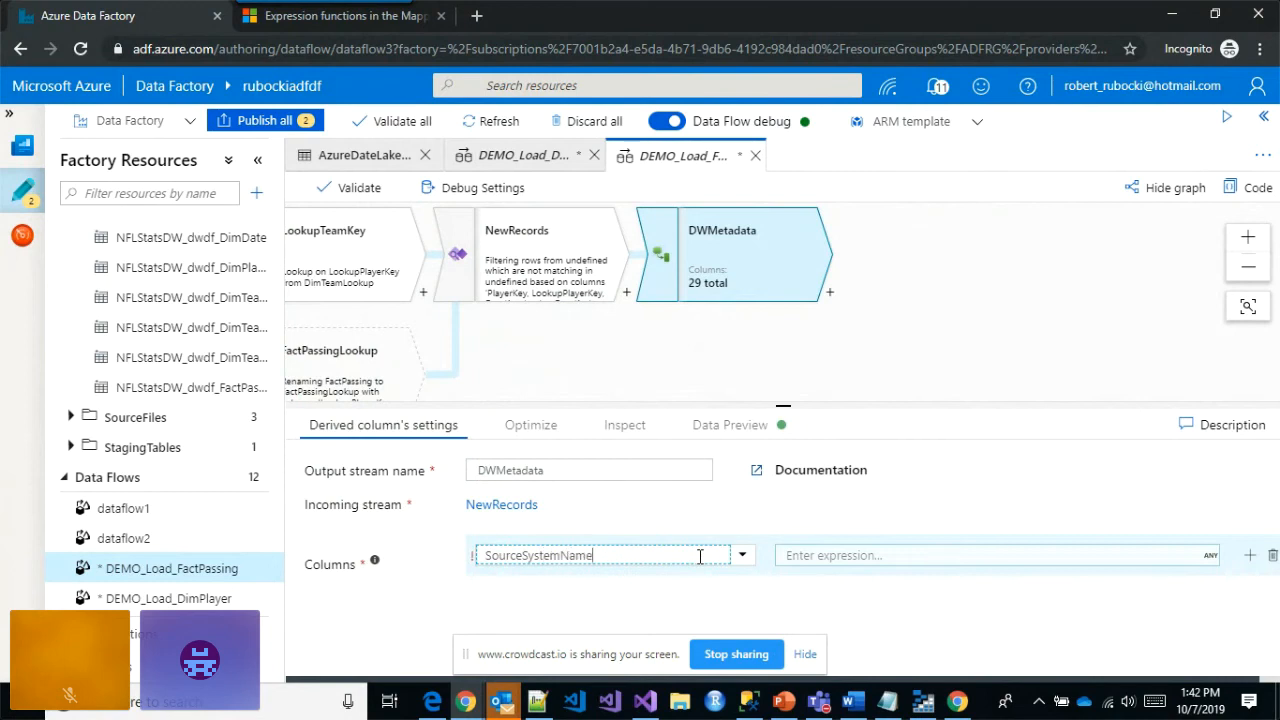
left_click(829, 556)
type("'")
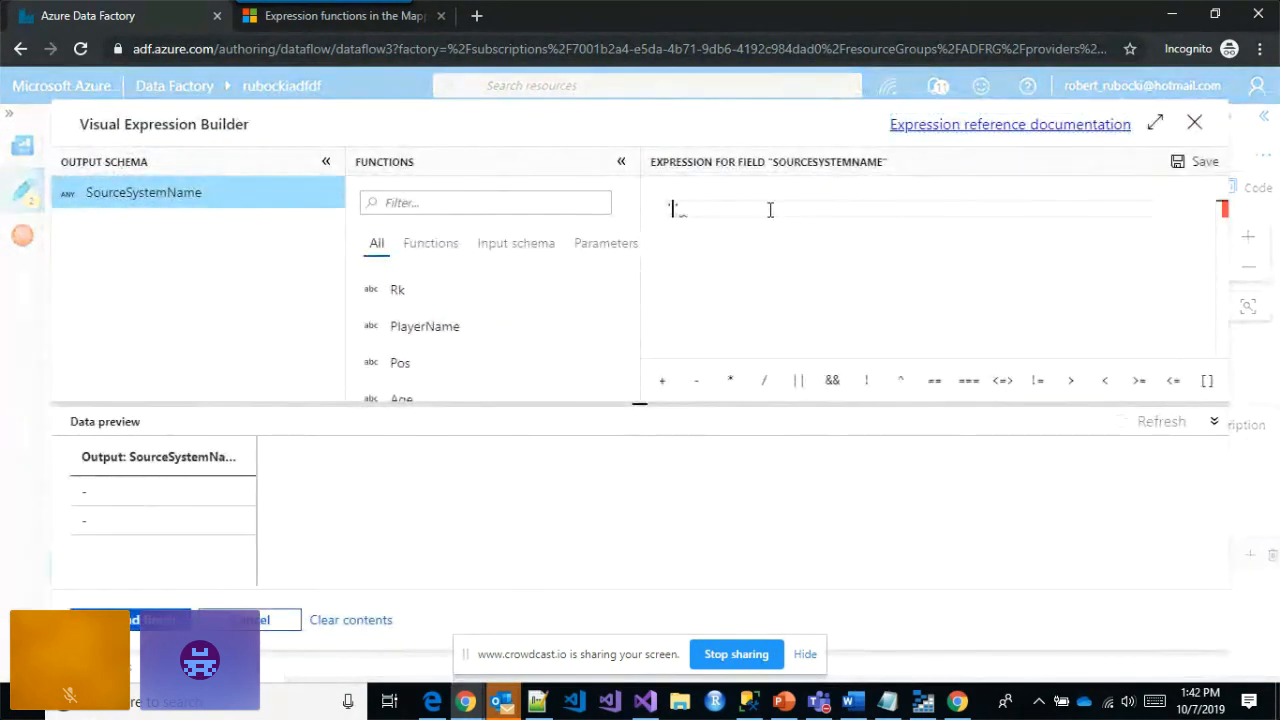
type("Passing File'")
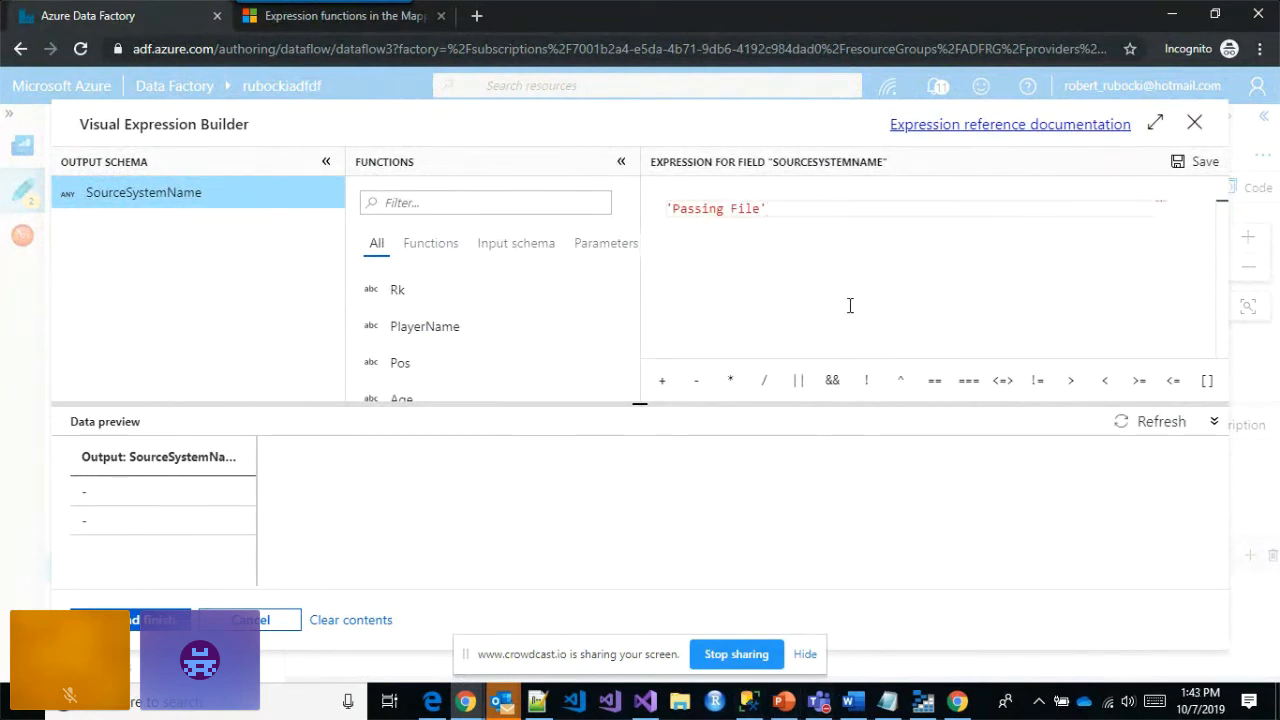
left_click(160, 620)
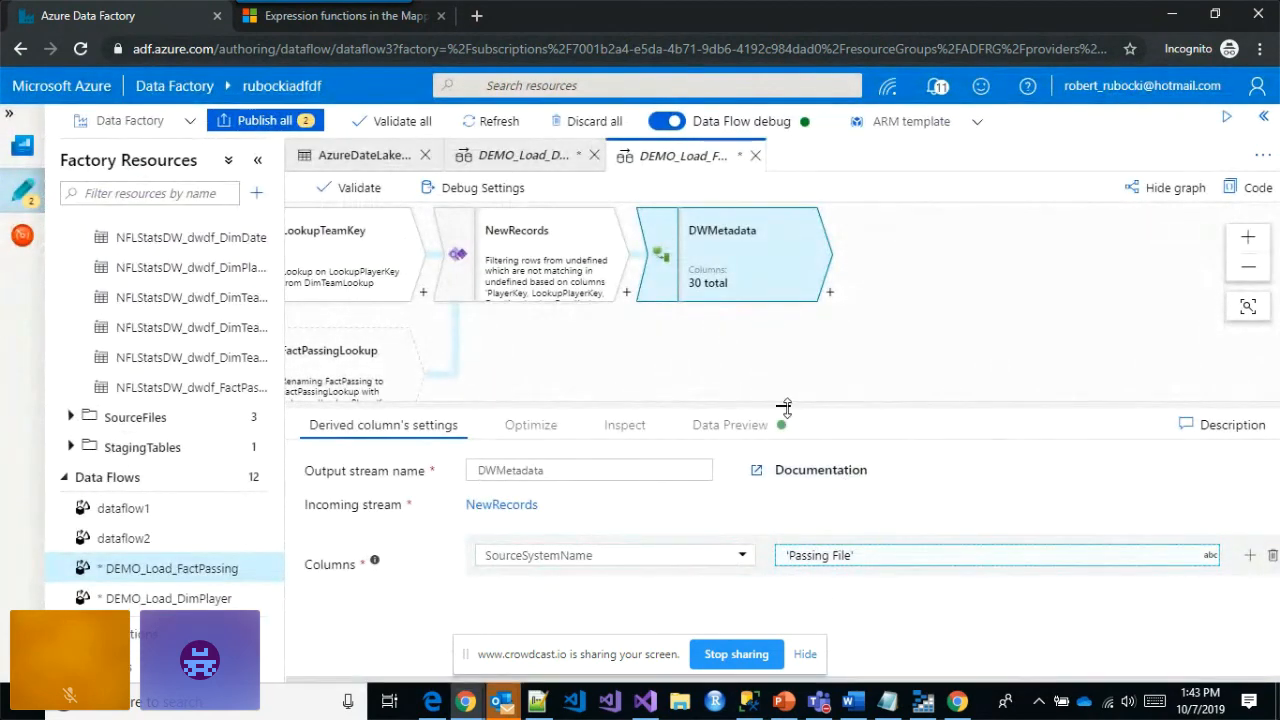
- Add a second column to DWMetadata, choose the existing TeamKey column for it, and open its expression for editing
left_click_drag(783, 406, 771, 299)
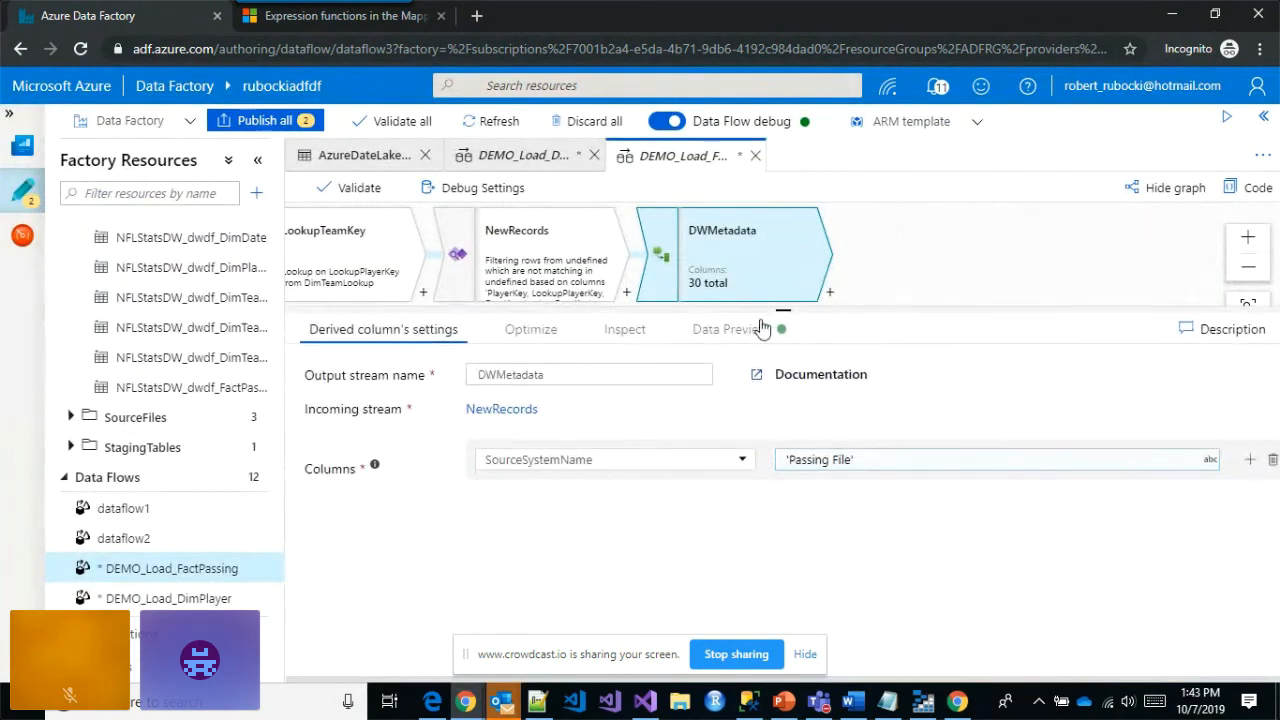
left_click(1250, 462)
left_click(1168, 494)
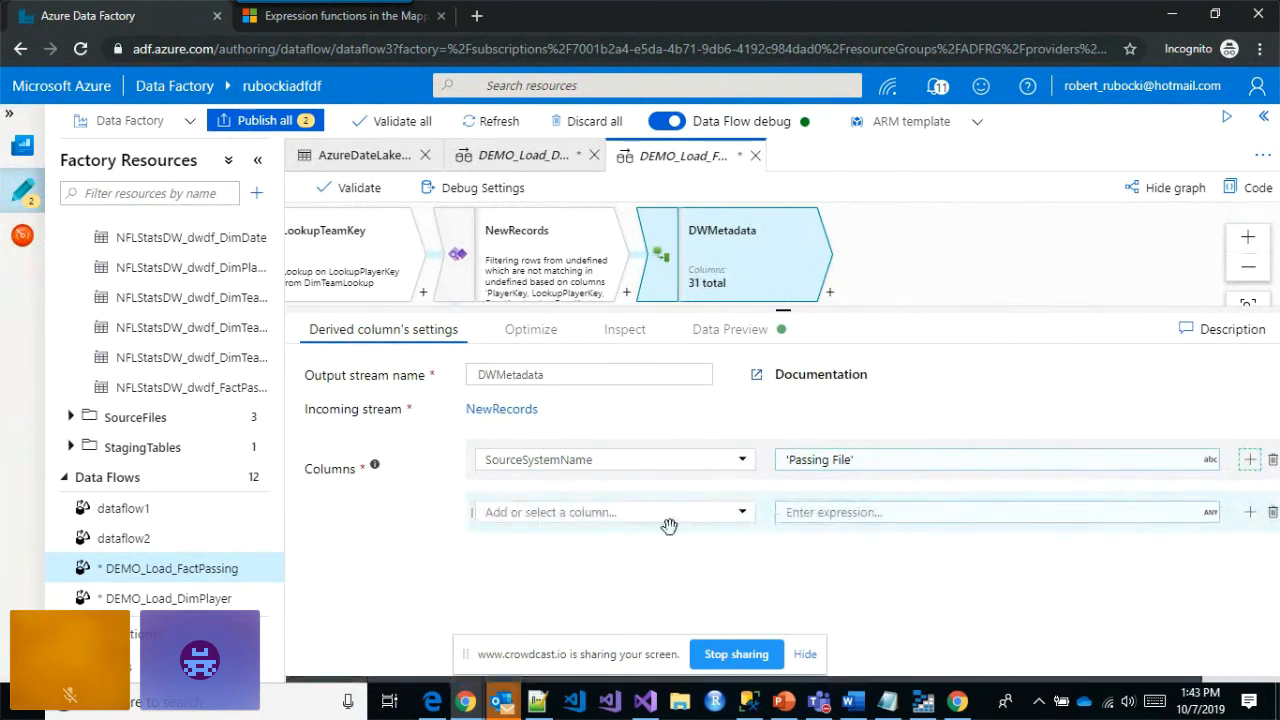
left_click(742, 512)
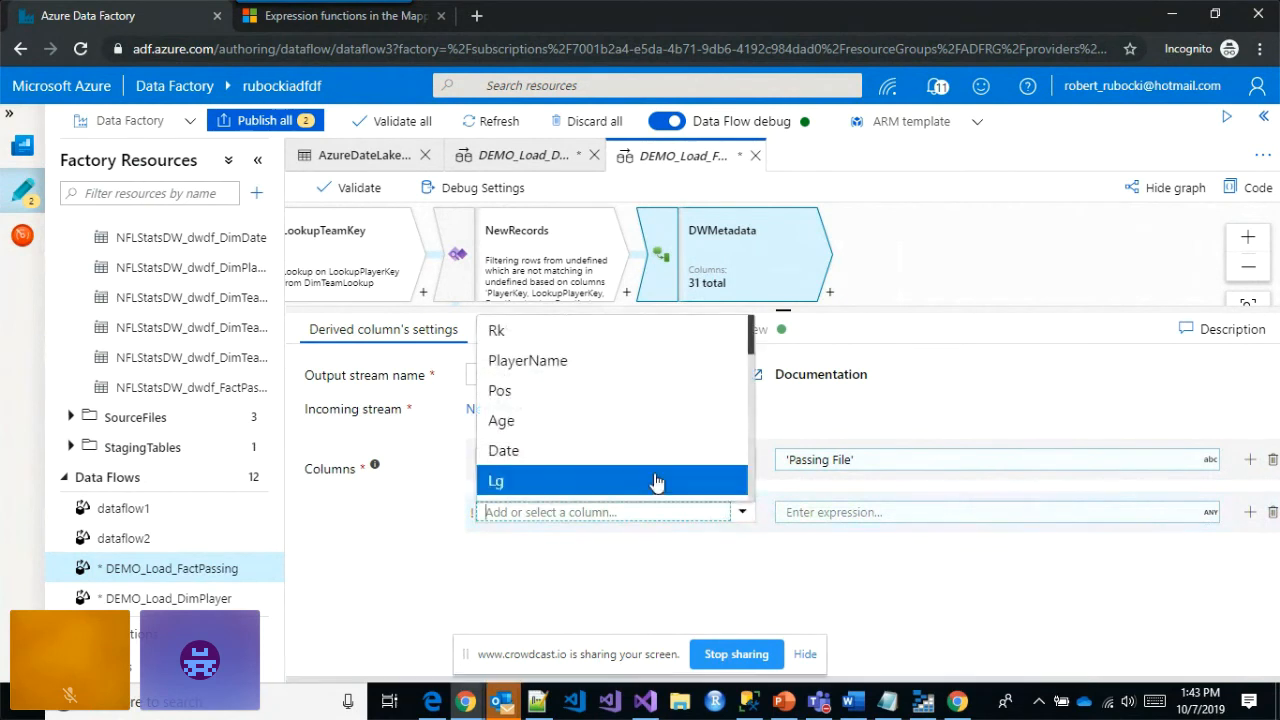
scroll(660, 485, "down", 10)
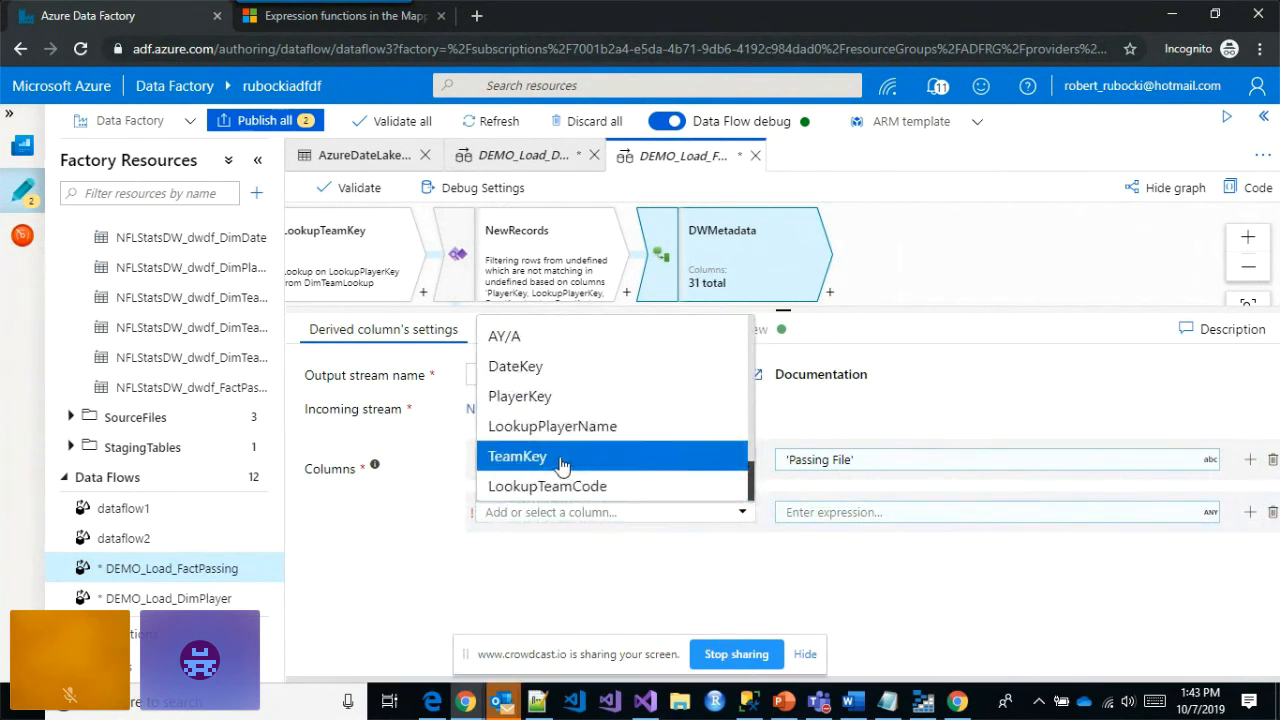
left_click(562, 462)
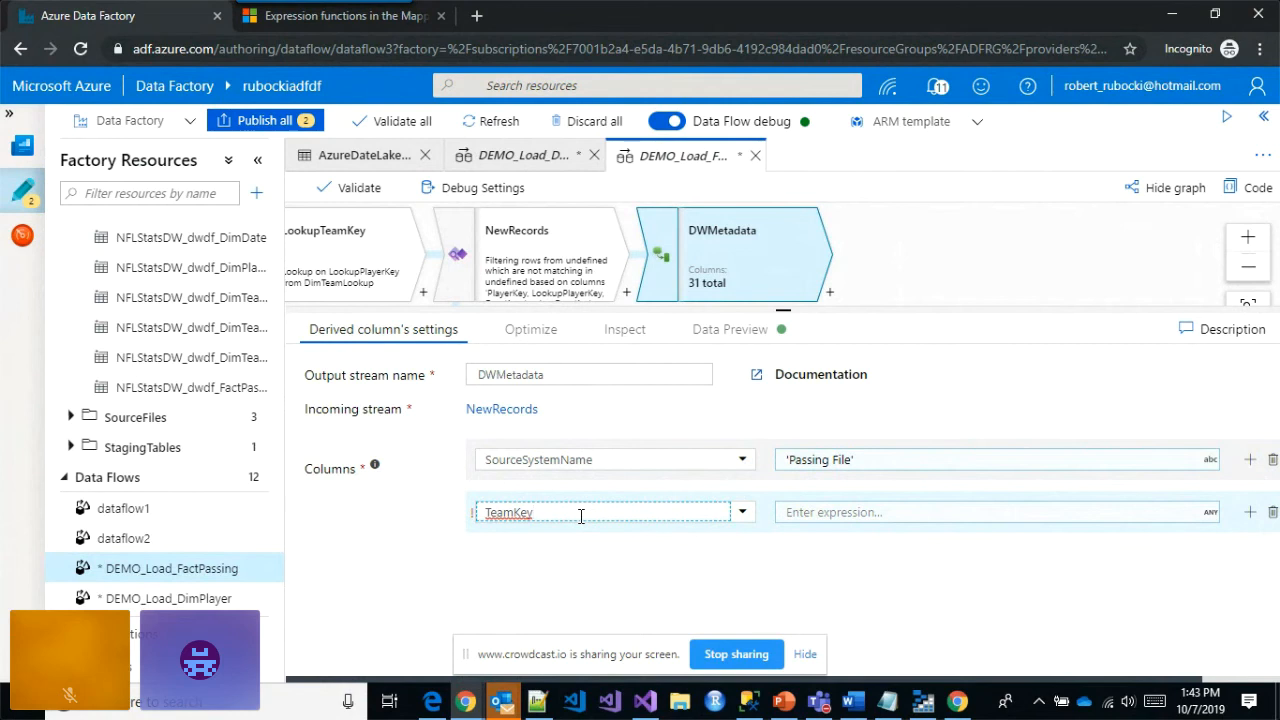
left_click(843, 513)
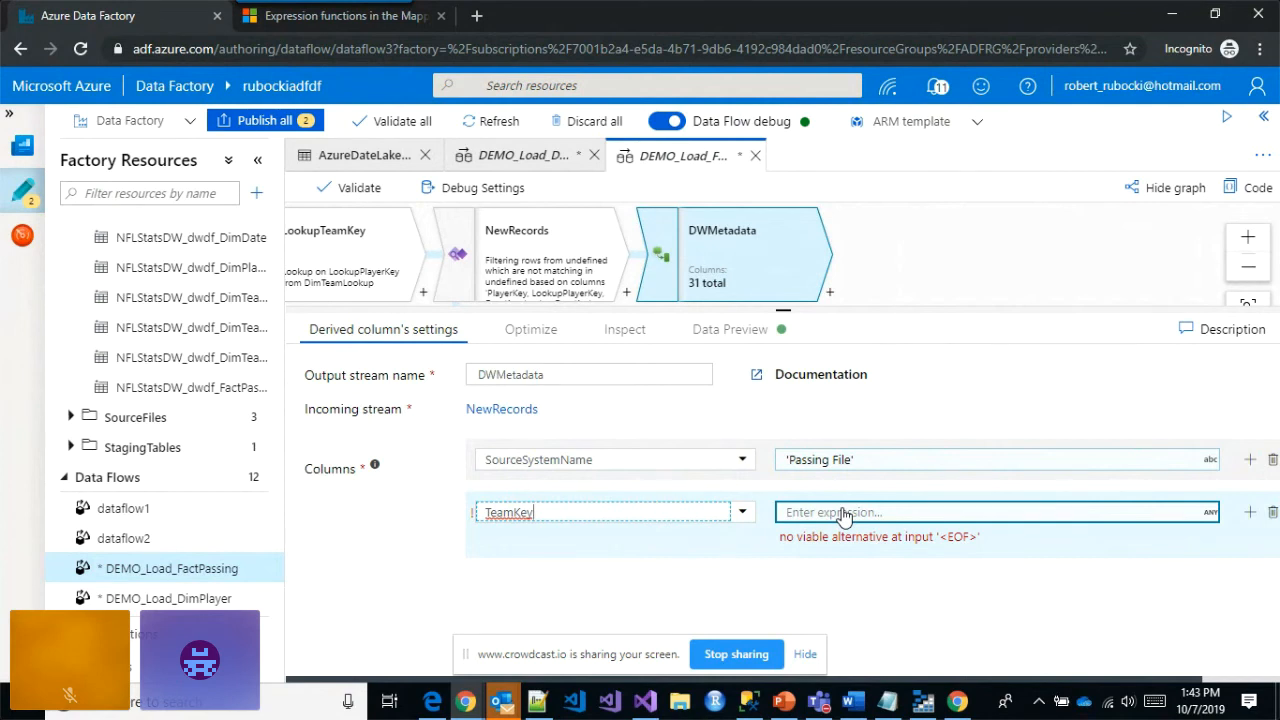
left_click(843, 513)
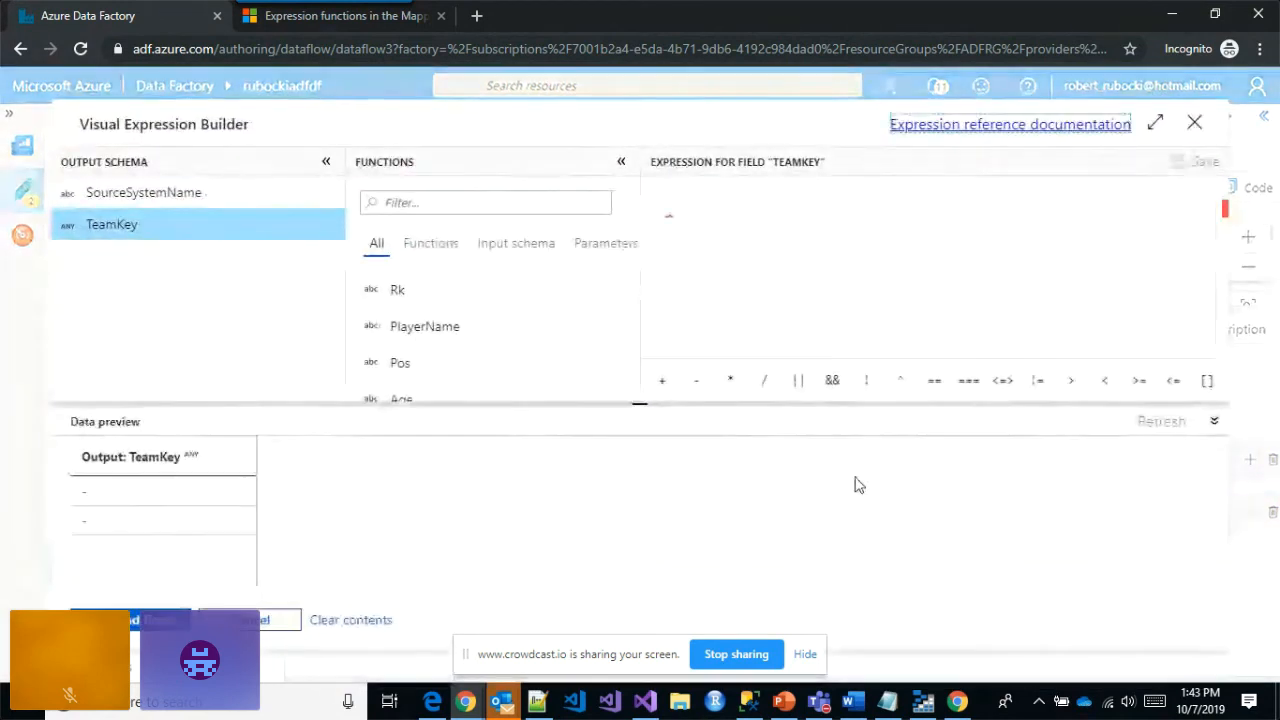
type("i")
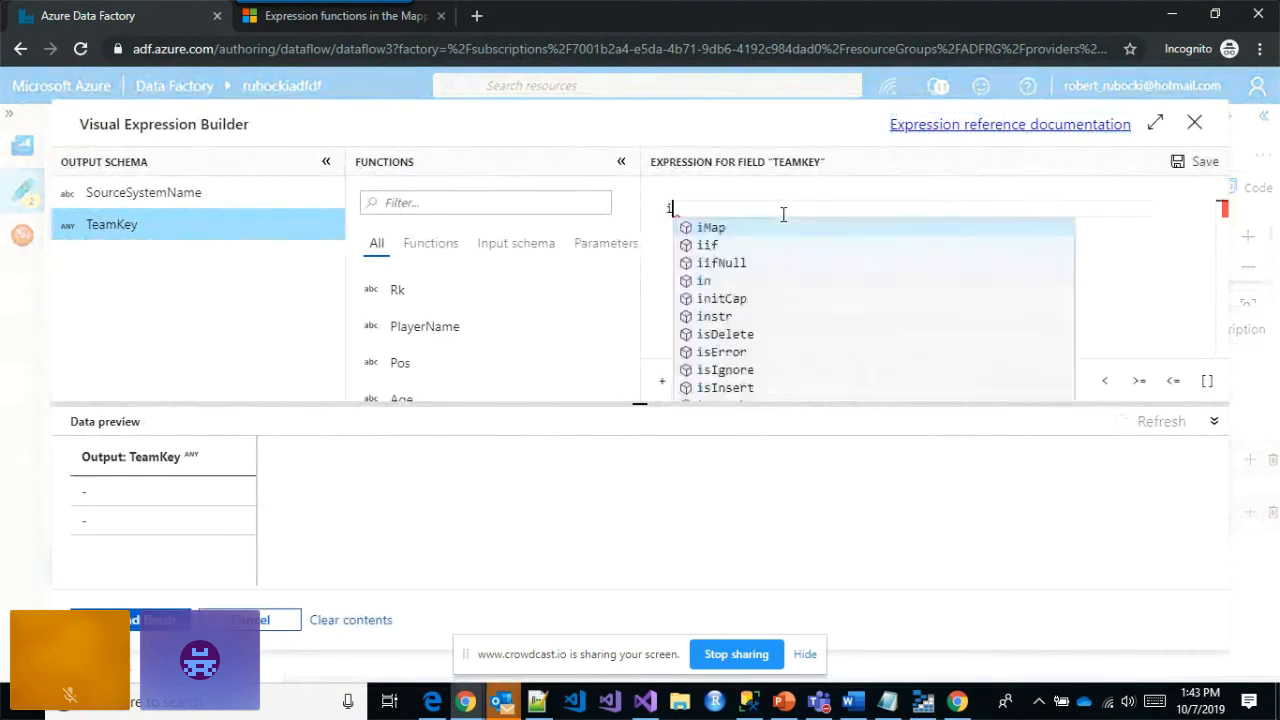
type("sn")
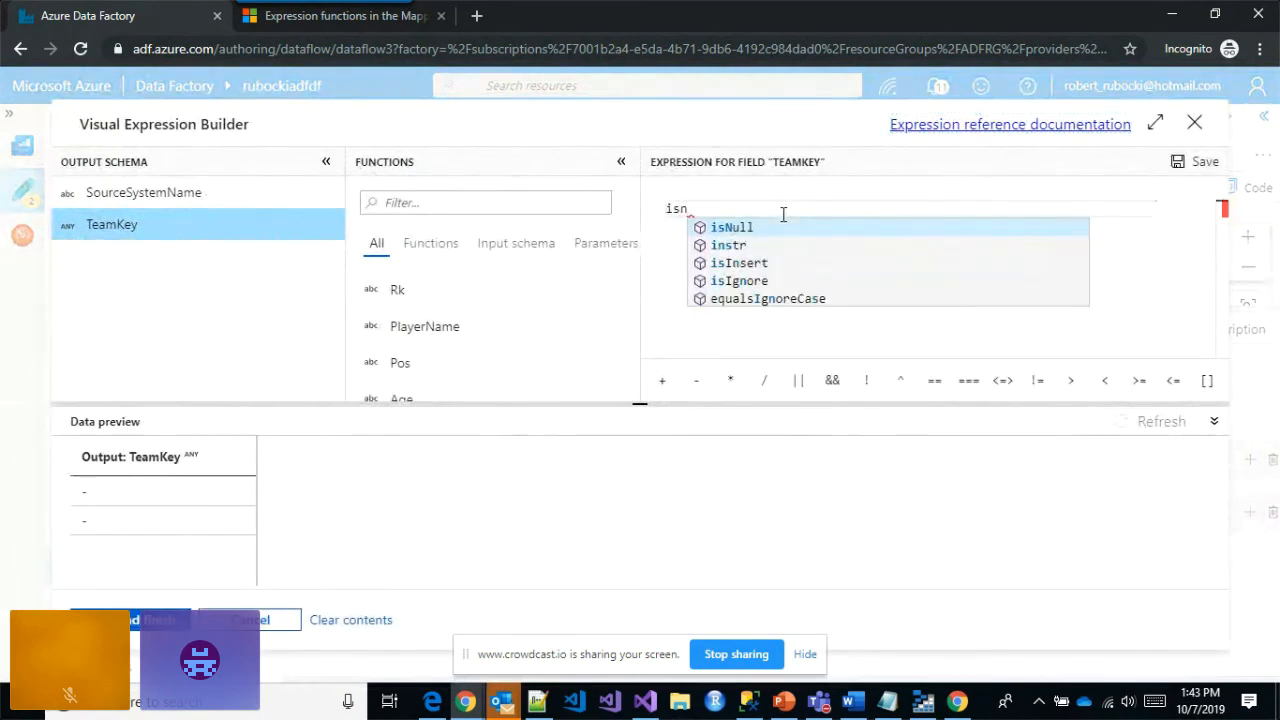
key("Return")
key("BackSpace")
key("BackSpace")
key("BackSpace")
key("BackSpace")
key("BackSpace")
key("BackSpace")
key("BackSpace")
key("BackSpace")
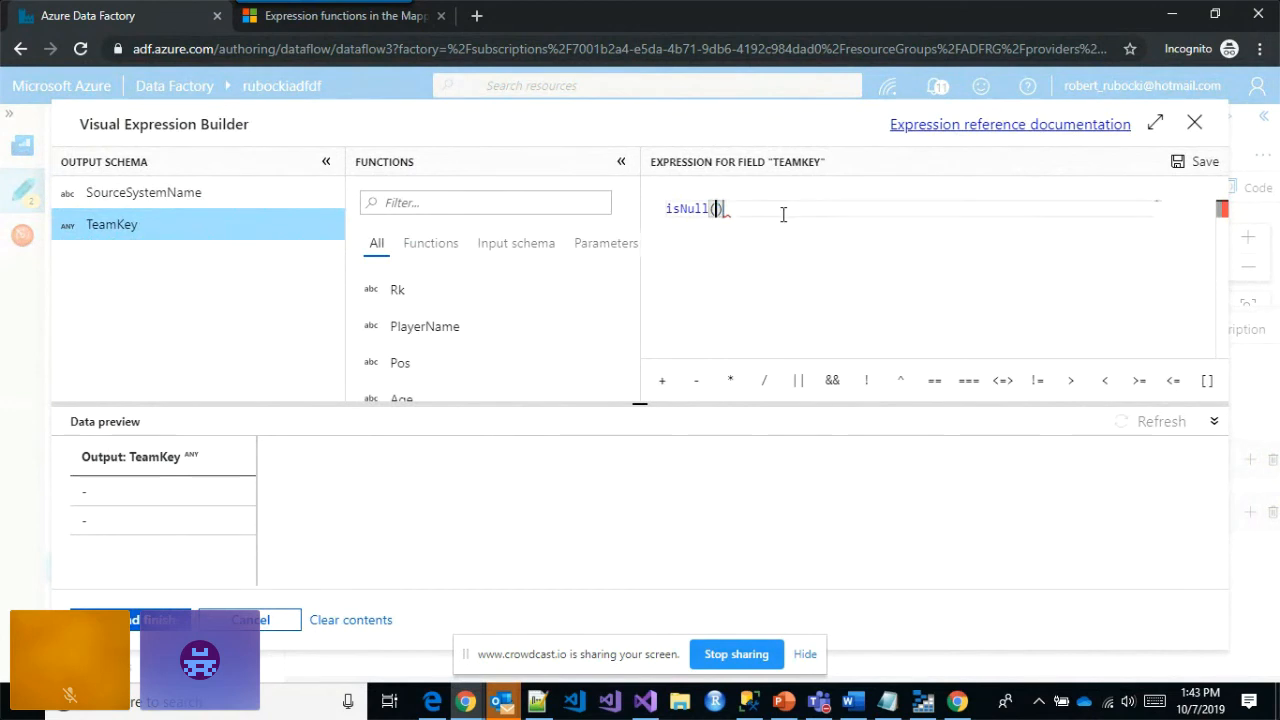
type("iif")
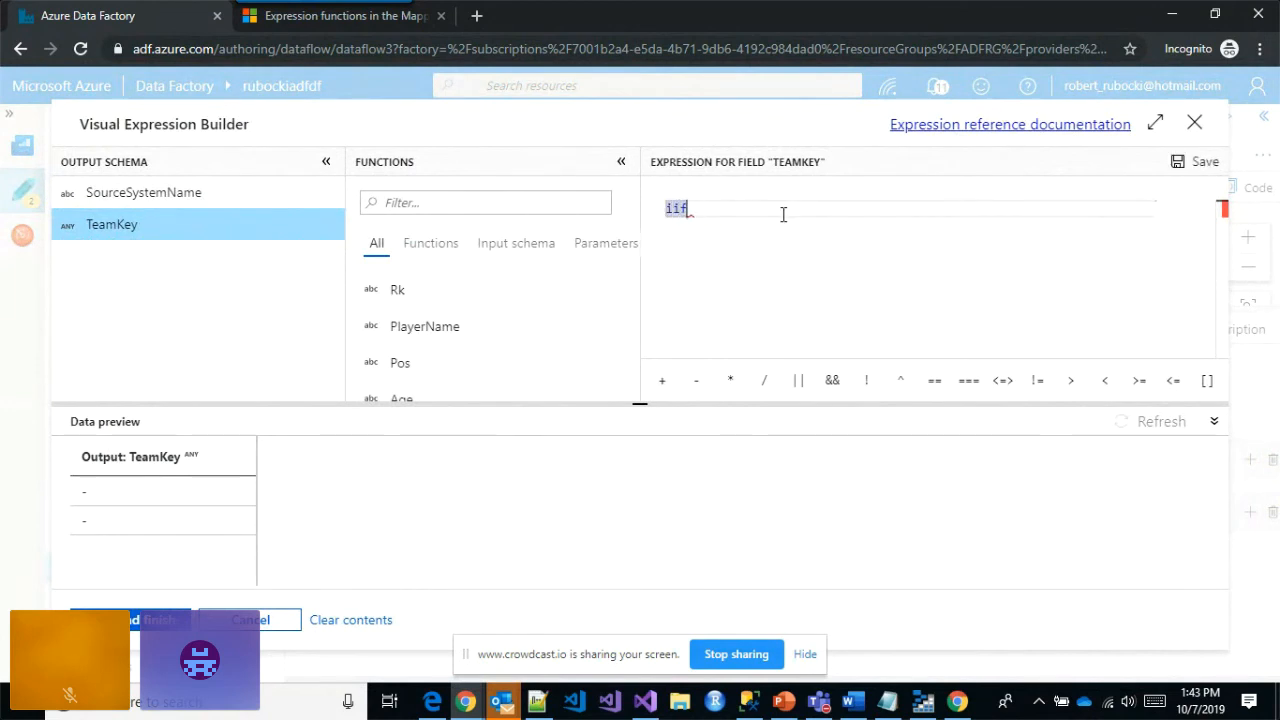
key("BackSpace")
type("iif")
key("BackSpace")
- Find the iifNull function and save the TeamKey expression as iifNull(TeamKey, -1)
left_click(545, 205)
type("iif")
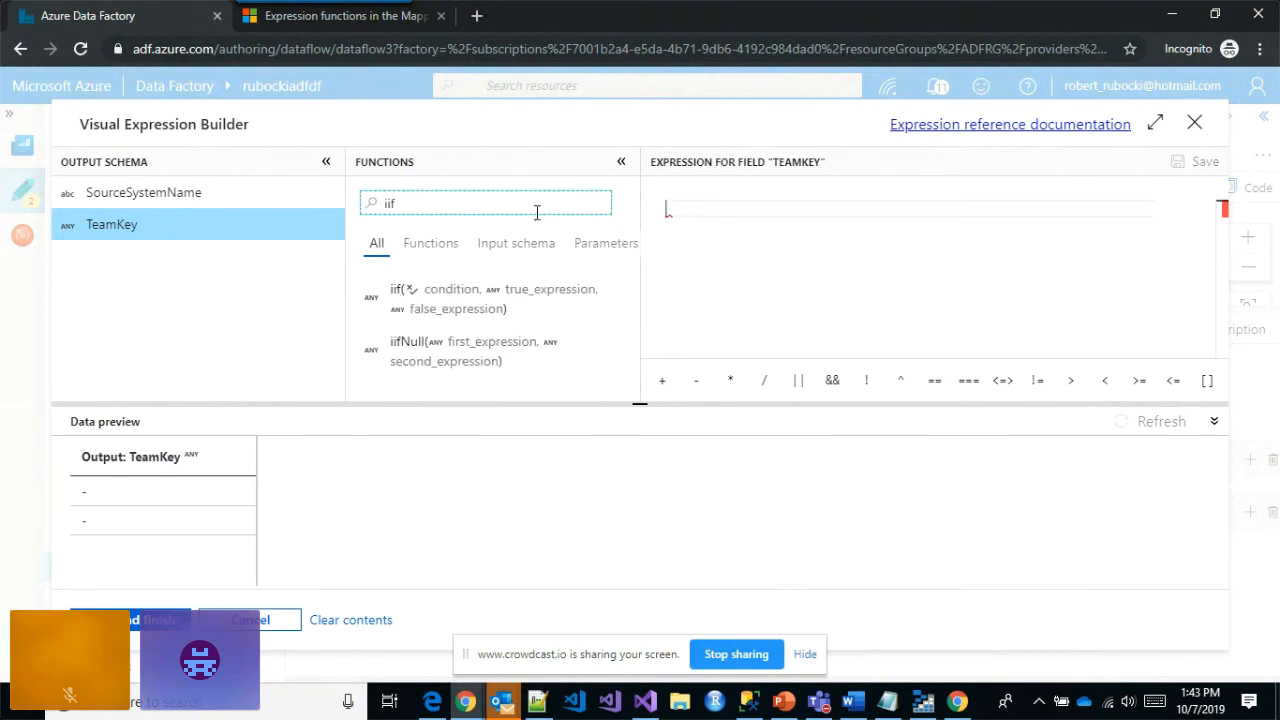
mouse_move(424, 350)
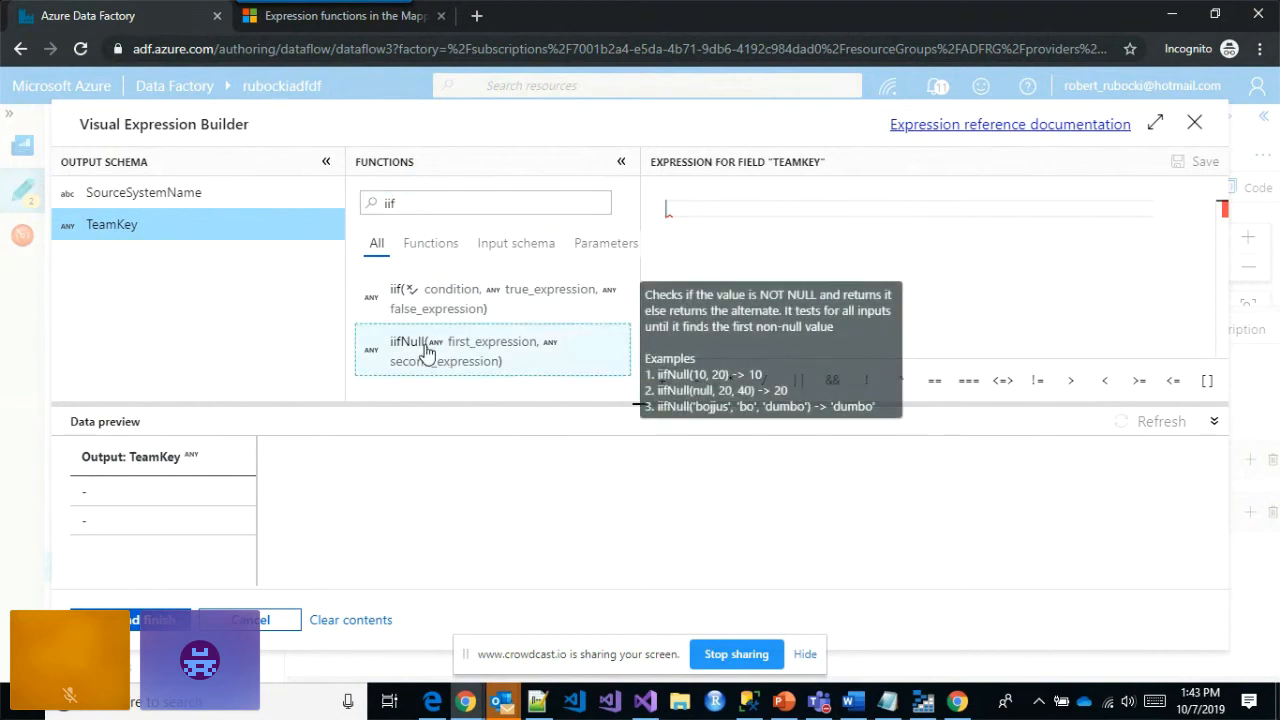
left_click(426, 350)
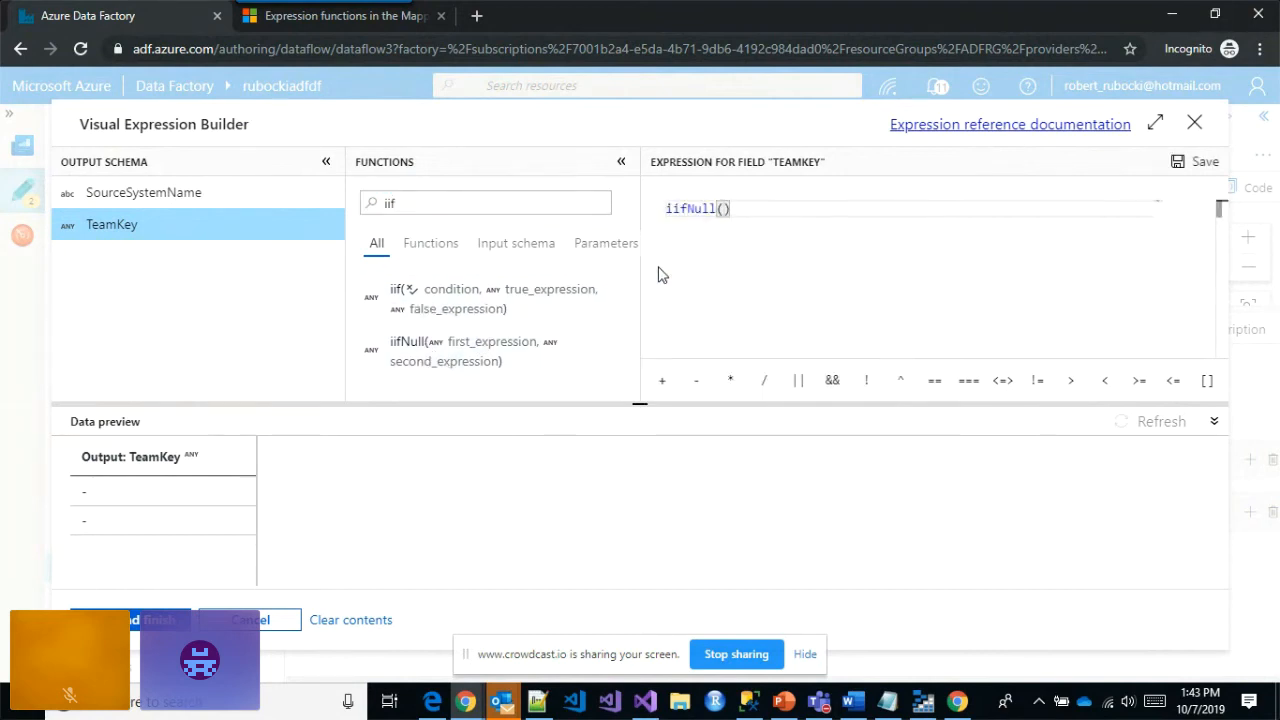
type("Te")
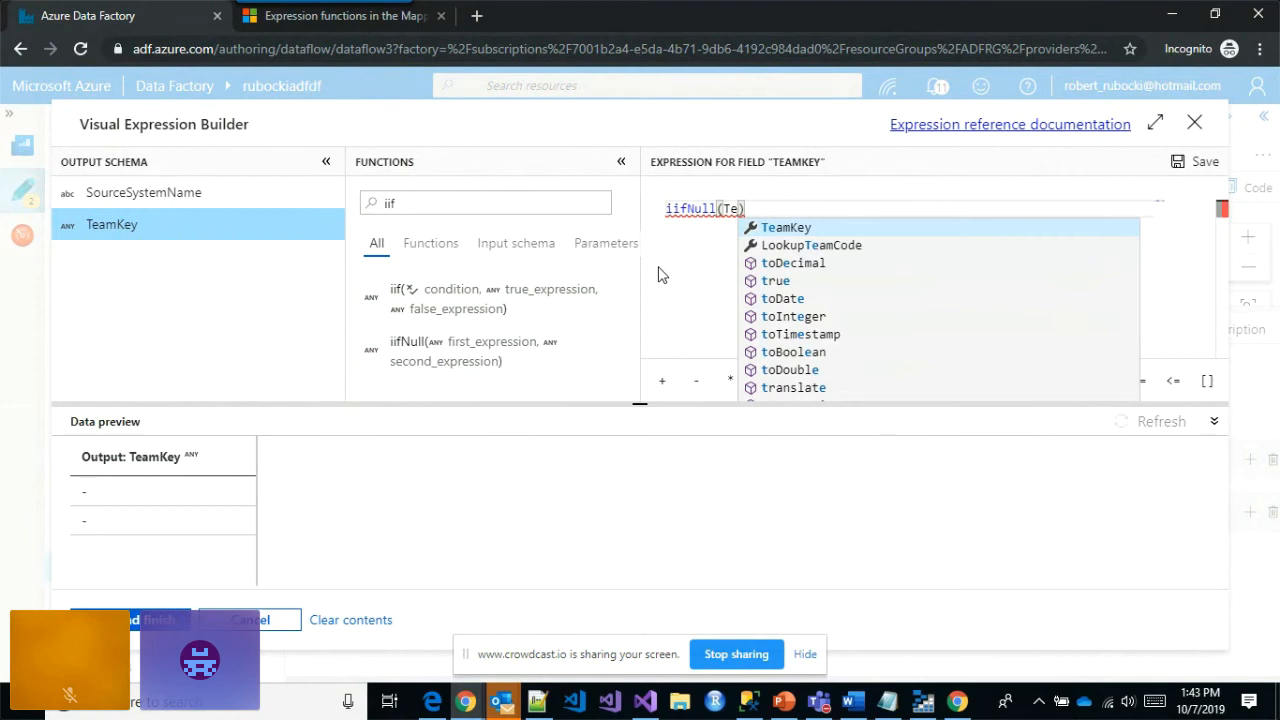
key("Tab")
type(", ")
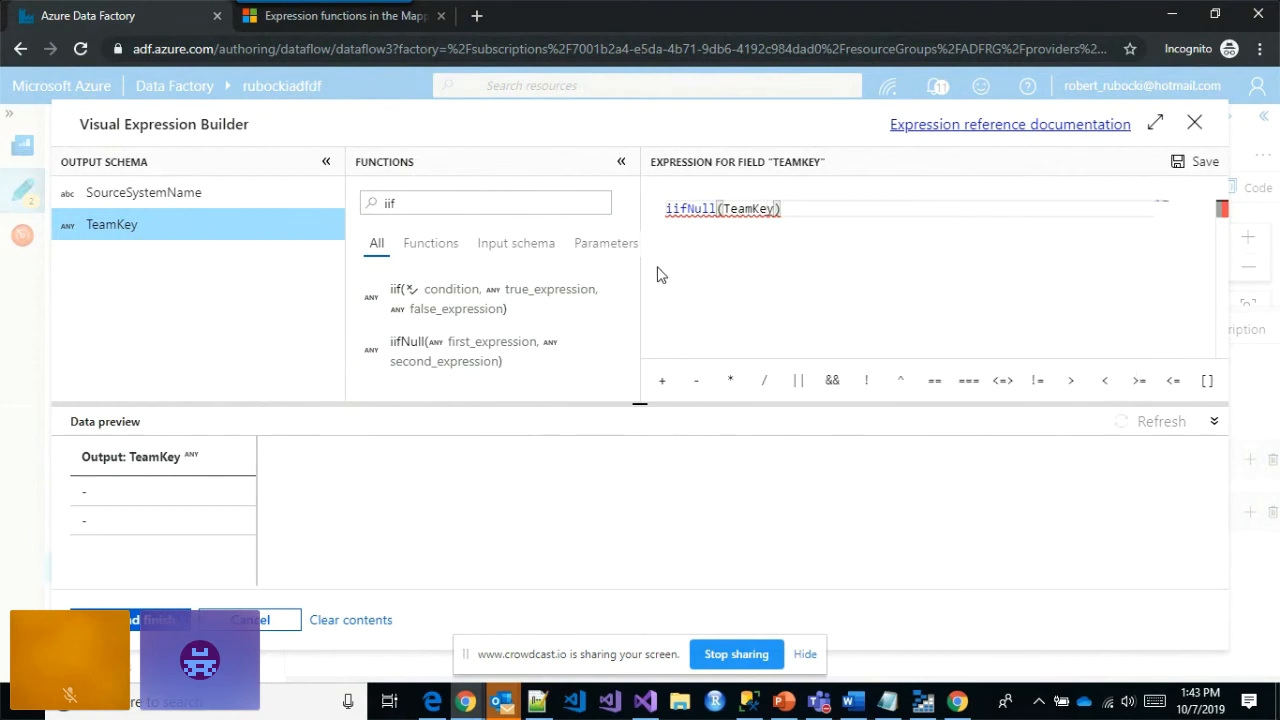
type("-1")
left_click(155, 620)
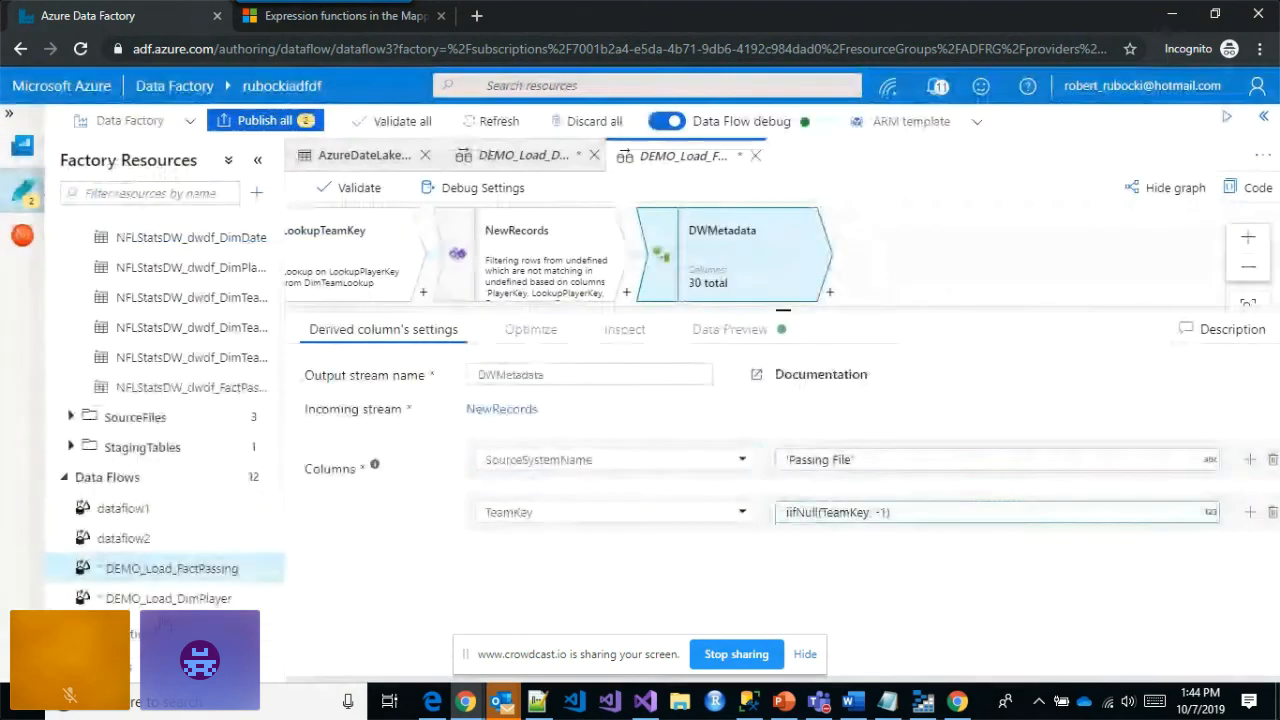
- Add a third column to DWMetadata and name it PlayerKey
left_click(1249, 513)
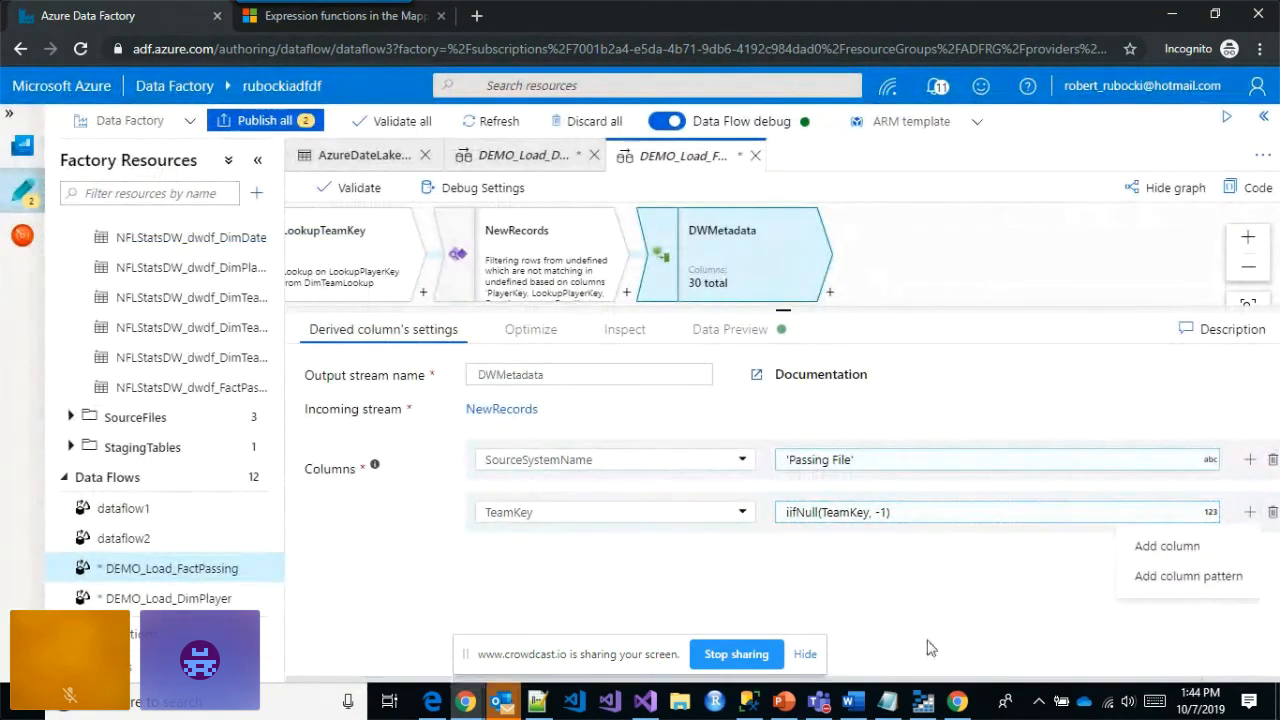
left_click(1130, 550)
left_click(576, 564)
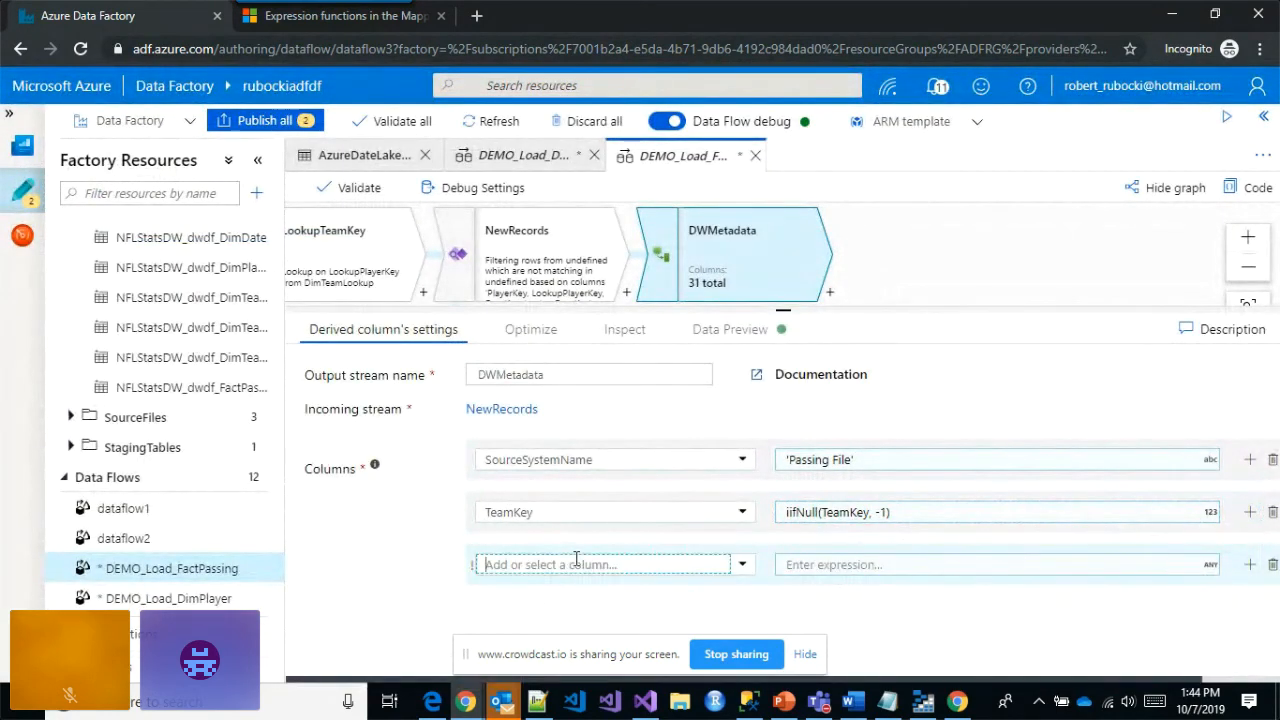
type("PlayerKey")
- Set the PlayerKey column's expression to iifNull(PlayerKey, -1) and save it
left_click(831, 565)
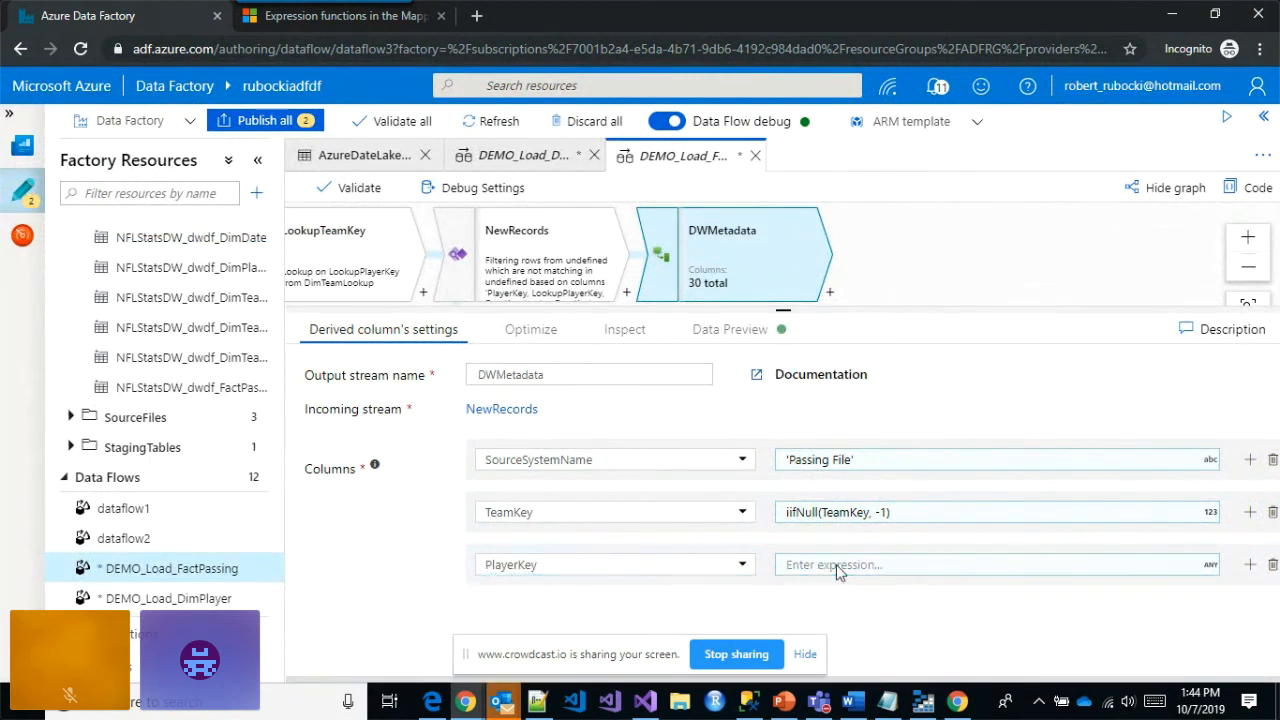
type("ii")
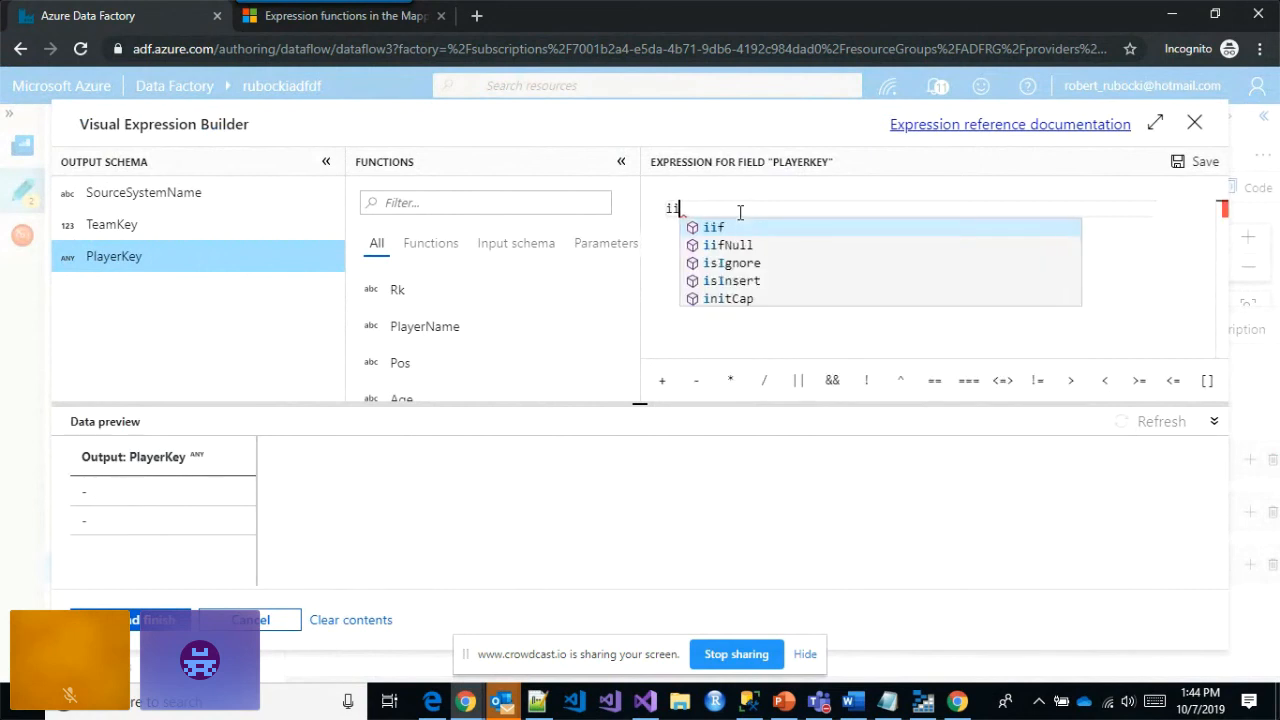
key("Down")
key("Return")
key("Delete")
key("Delete")
key("Delete")
key("Delete")
key("Delete")
key("Delete")
key("Delete")
key("Delete")
key("Delete")
key("Delete")
key("Delete")
key("Delete")
key("Delete")
key("Delete")
key("Delete")
key("Delete")
key("Delete")
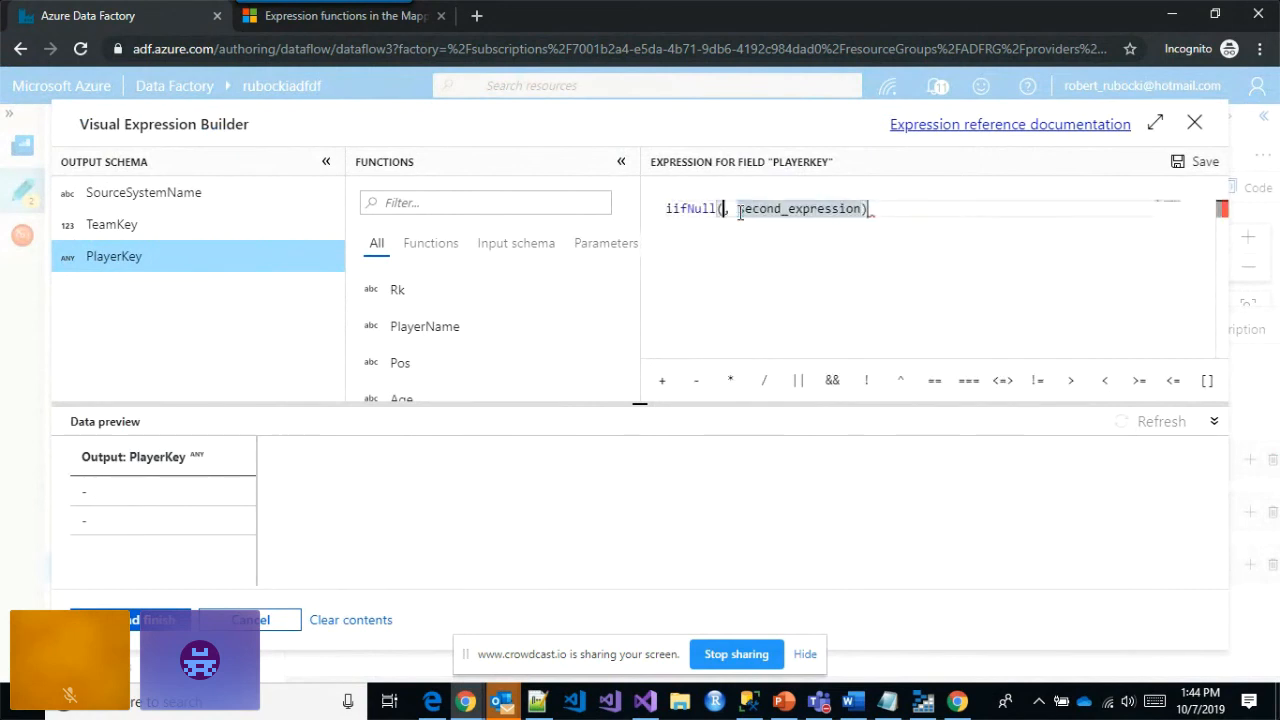
key("Delete")
key("Delete")
key("Delete")
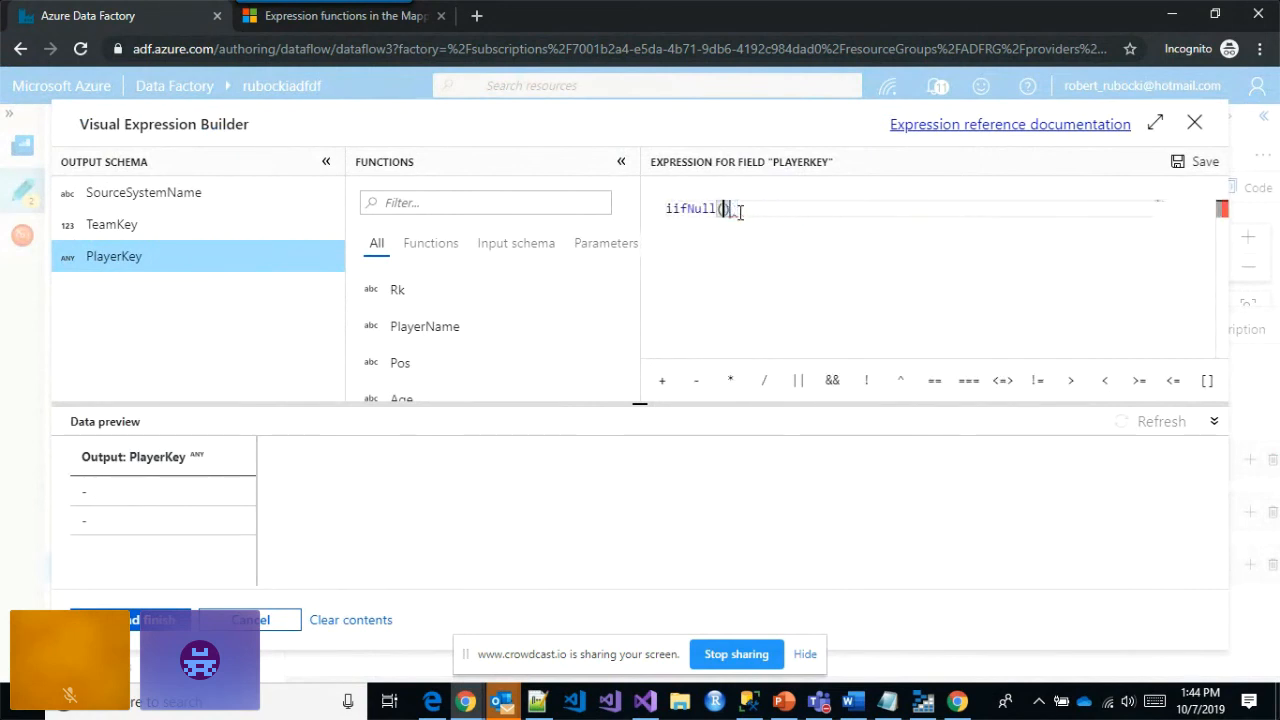
type("PlayerKey")
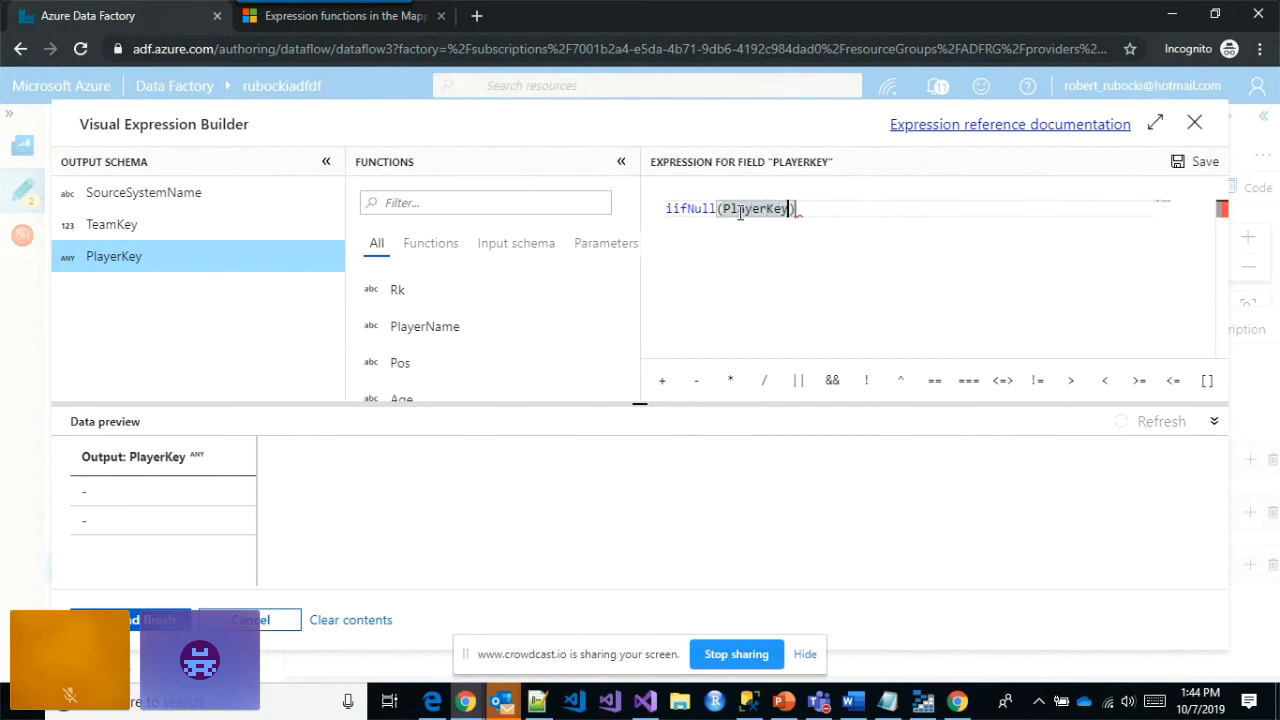
type(", -1")
left_click(130, 617)
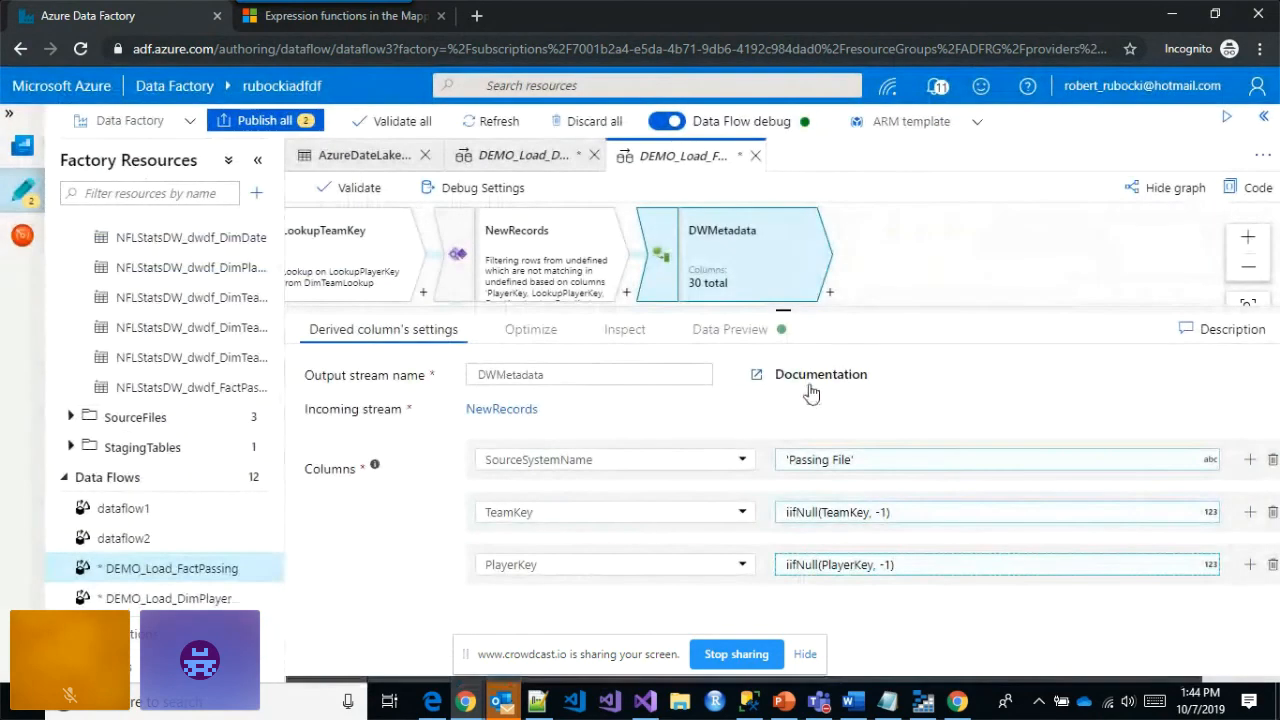
- Add an Alter Row transformation after DWMetadata and name its output stream AlterRowInsert
left_click_drag(775, 325, 786, 421)
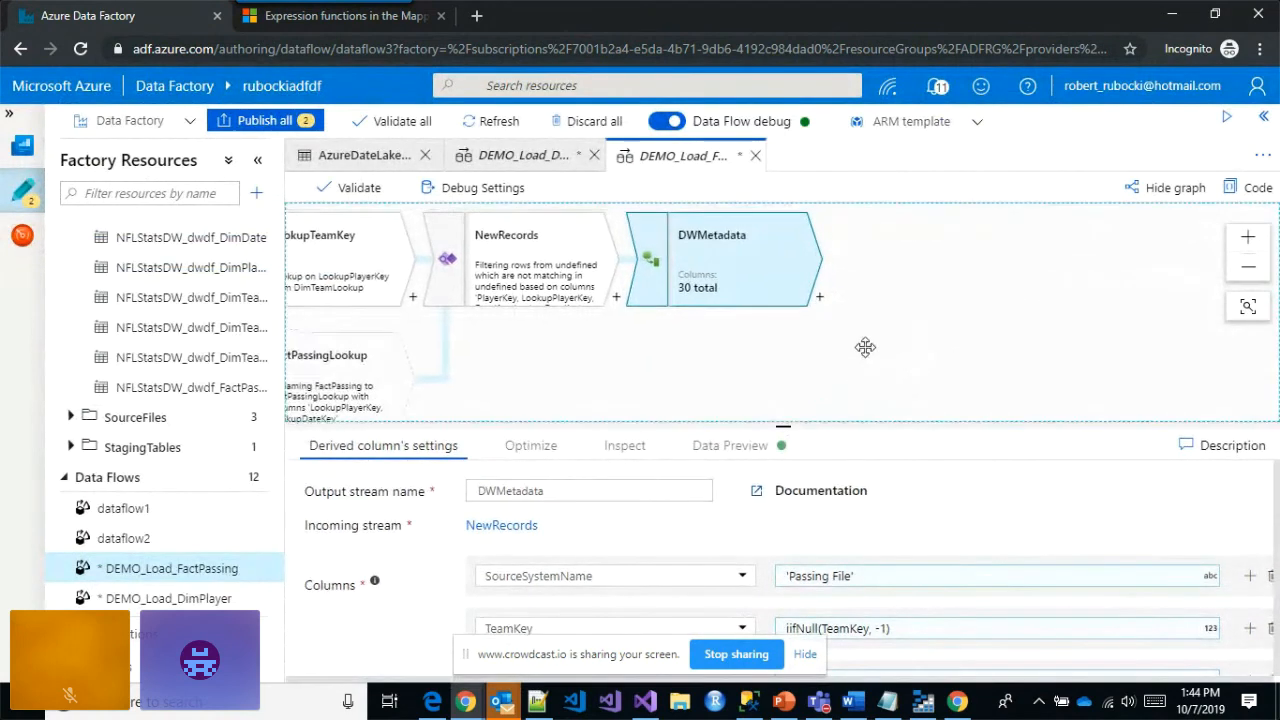
left_click_drag(866, 346, 650, 347)
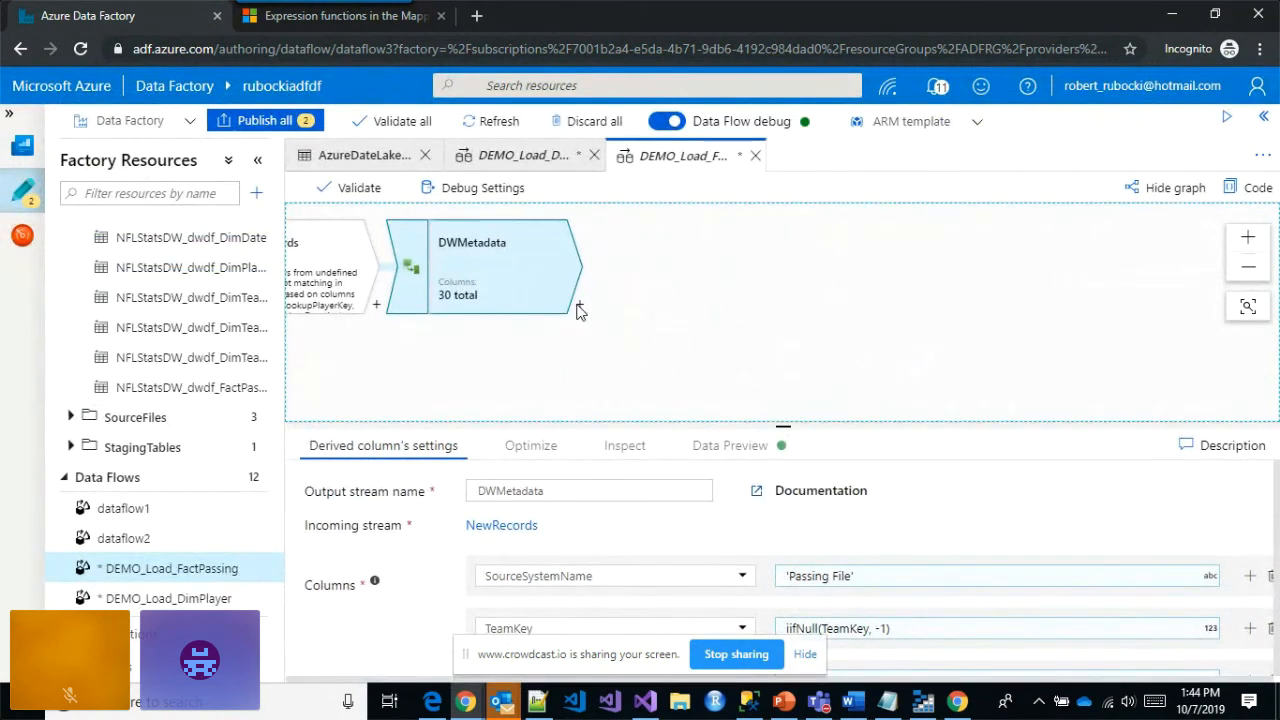
left_click(578, 307)
scroll(709, 455, "down", 3)
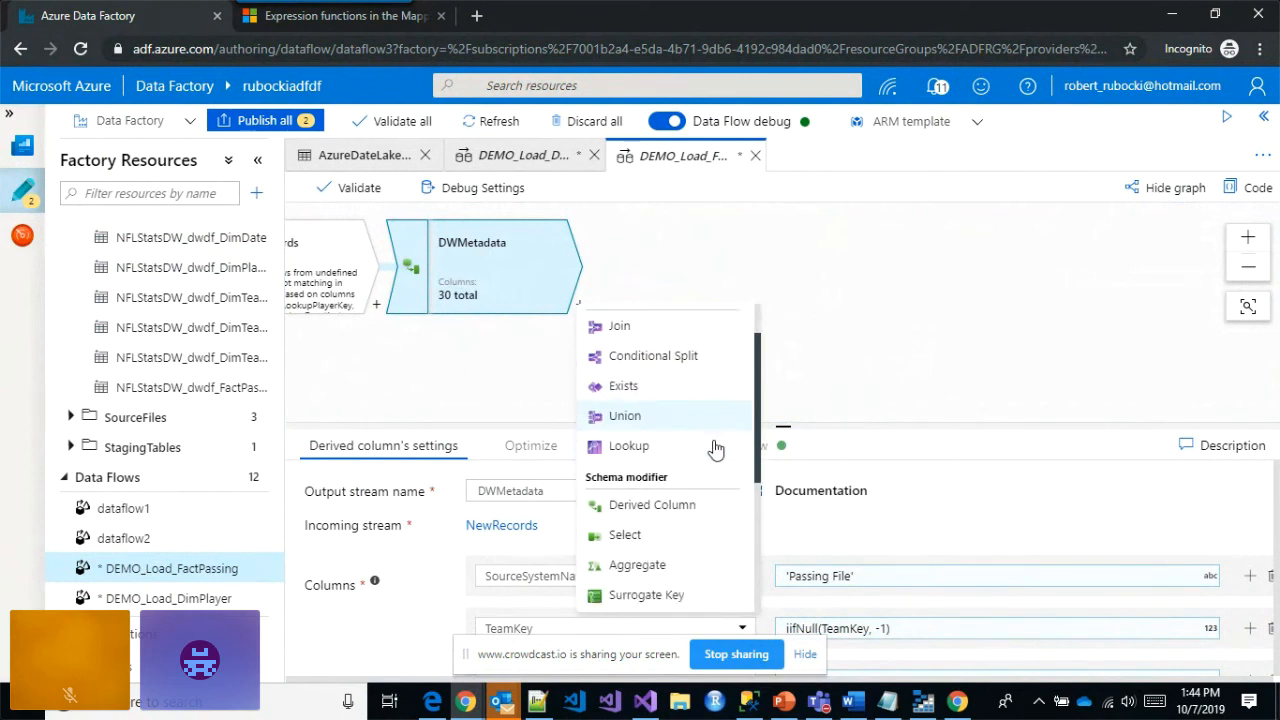
scroll(707, 478, "down", 1)
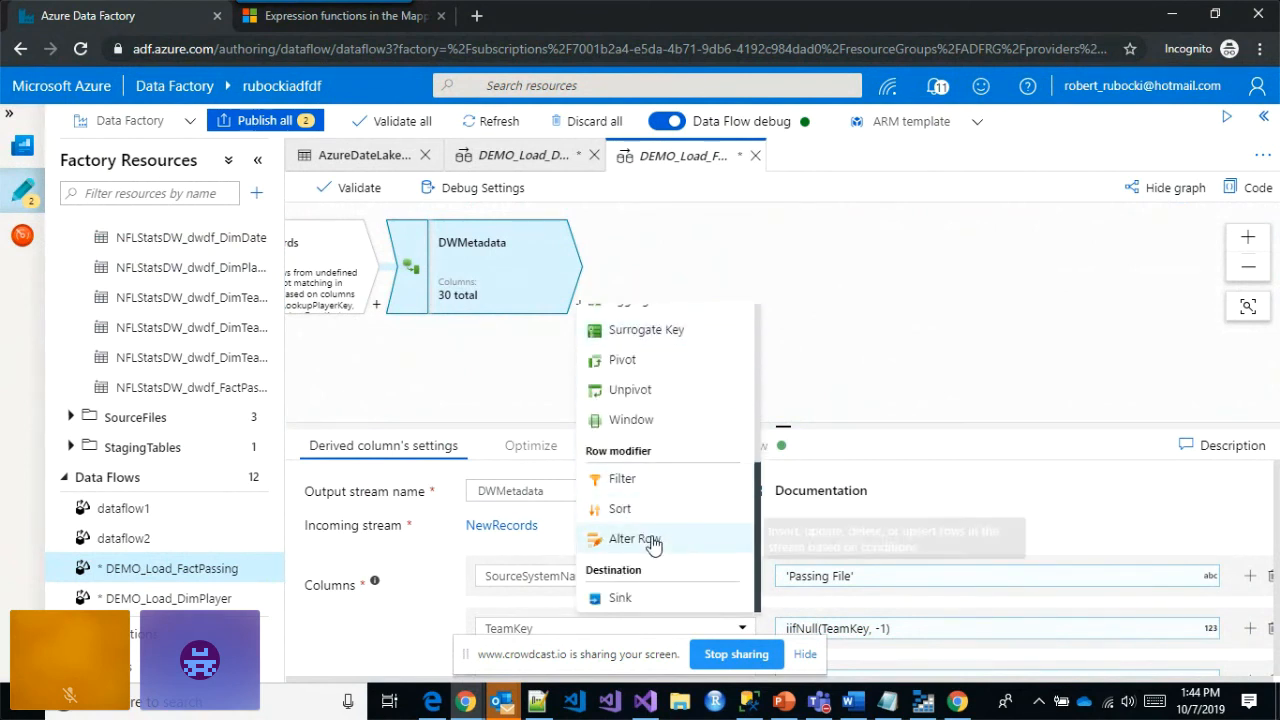
left_click(651, 540)
left_click(568, 491)
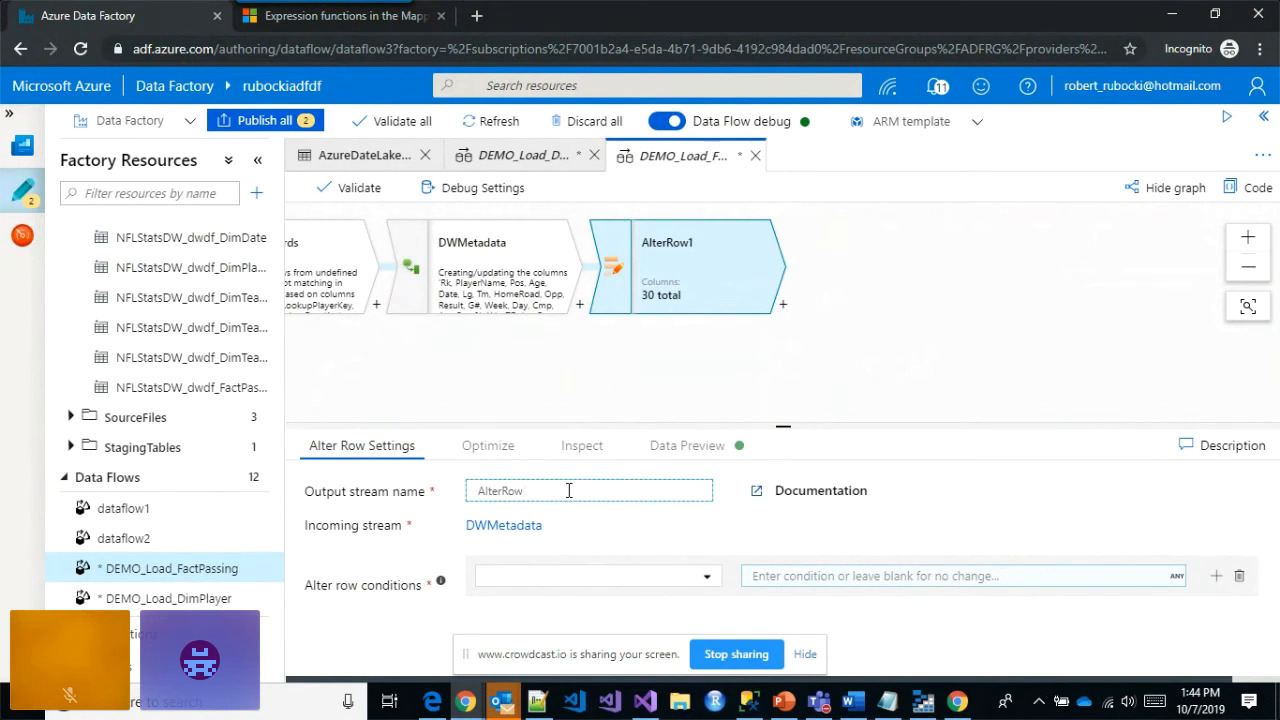
type("Insert")
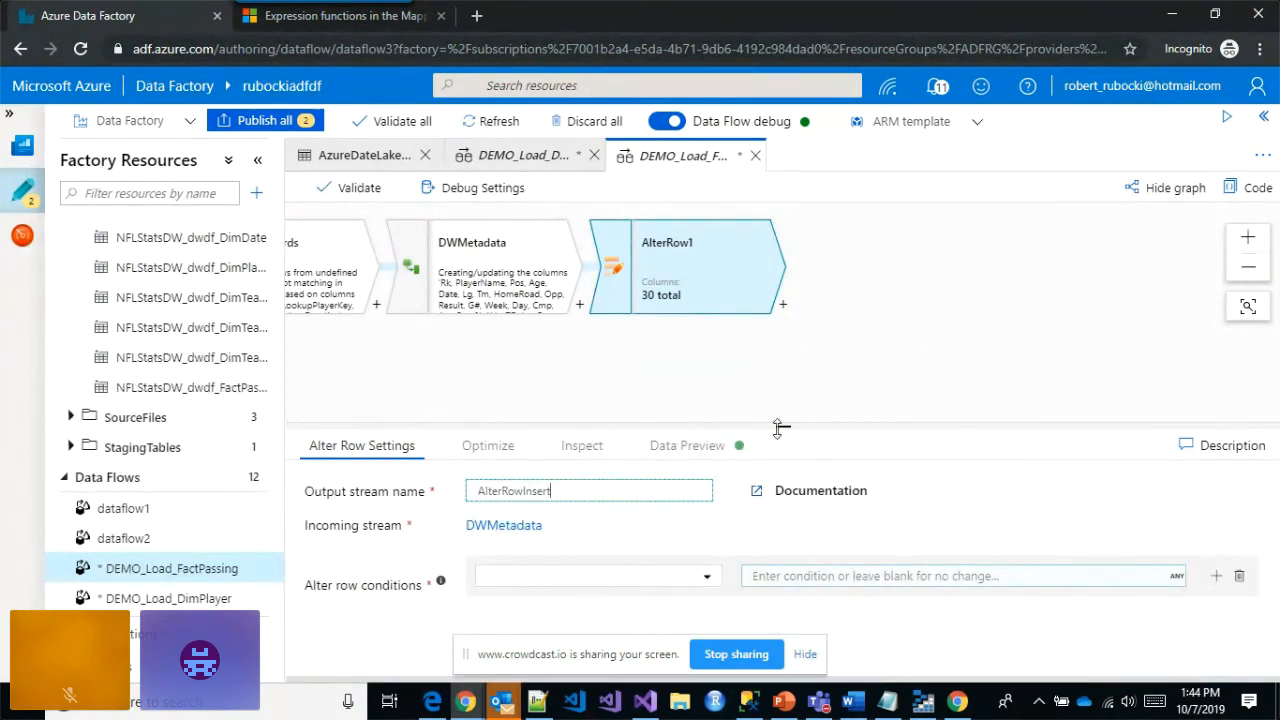
- Set the AlterRowInsert condition to Insert if with the expression true() and save it
left_click_drag(780, 428, 782, 290)
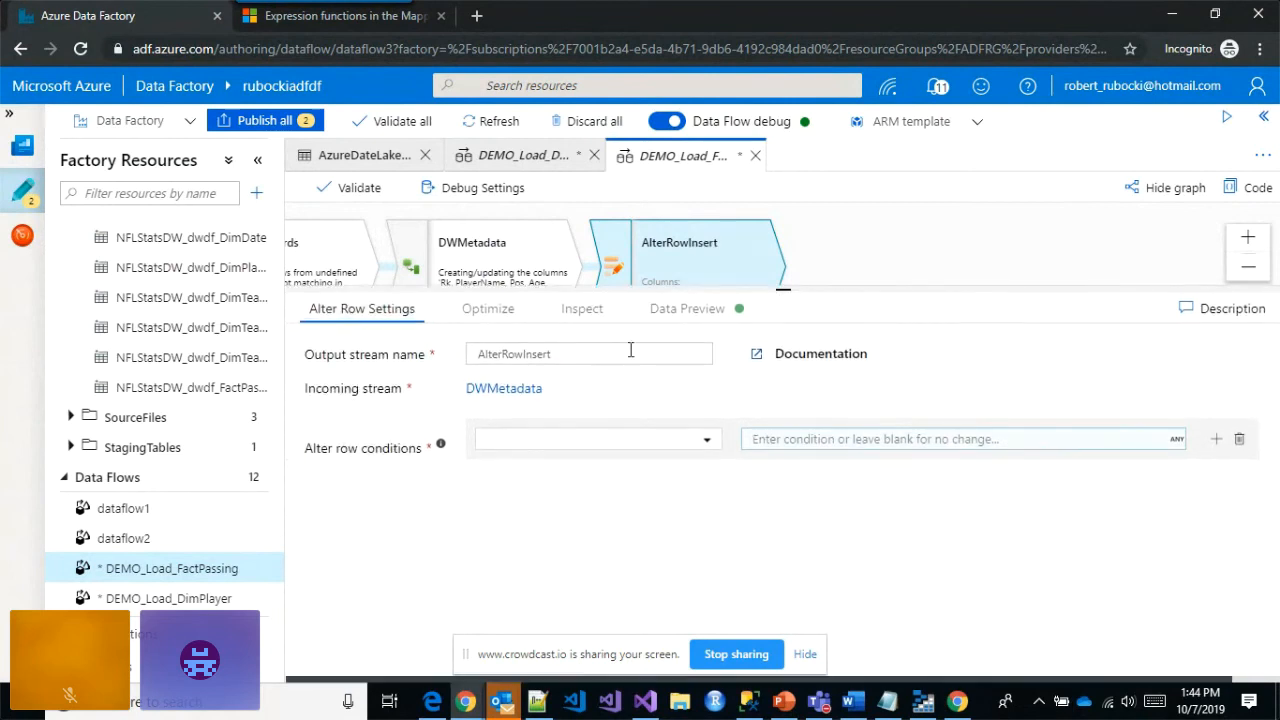
left_click(545, 450)
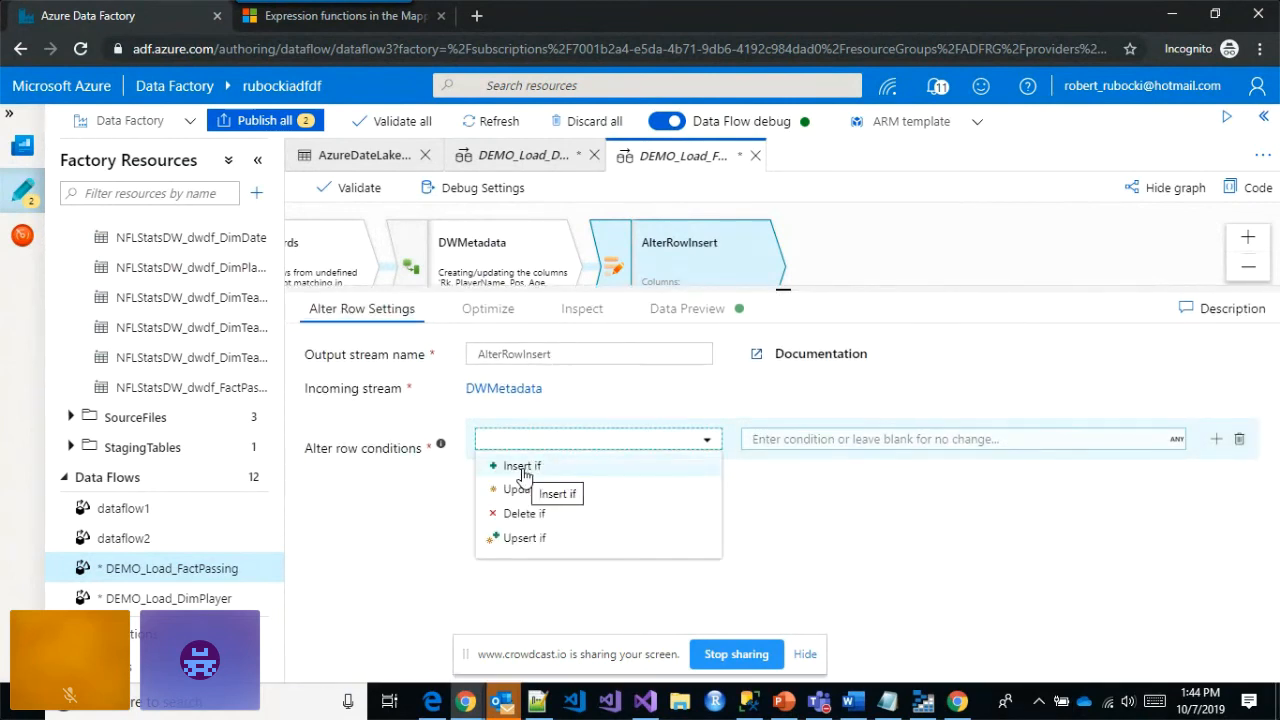
left_click(522, 467)
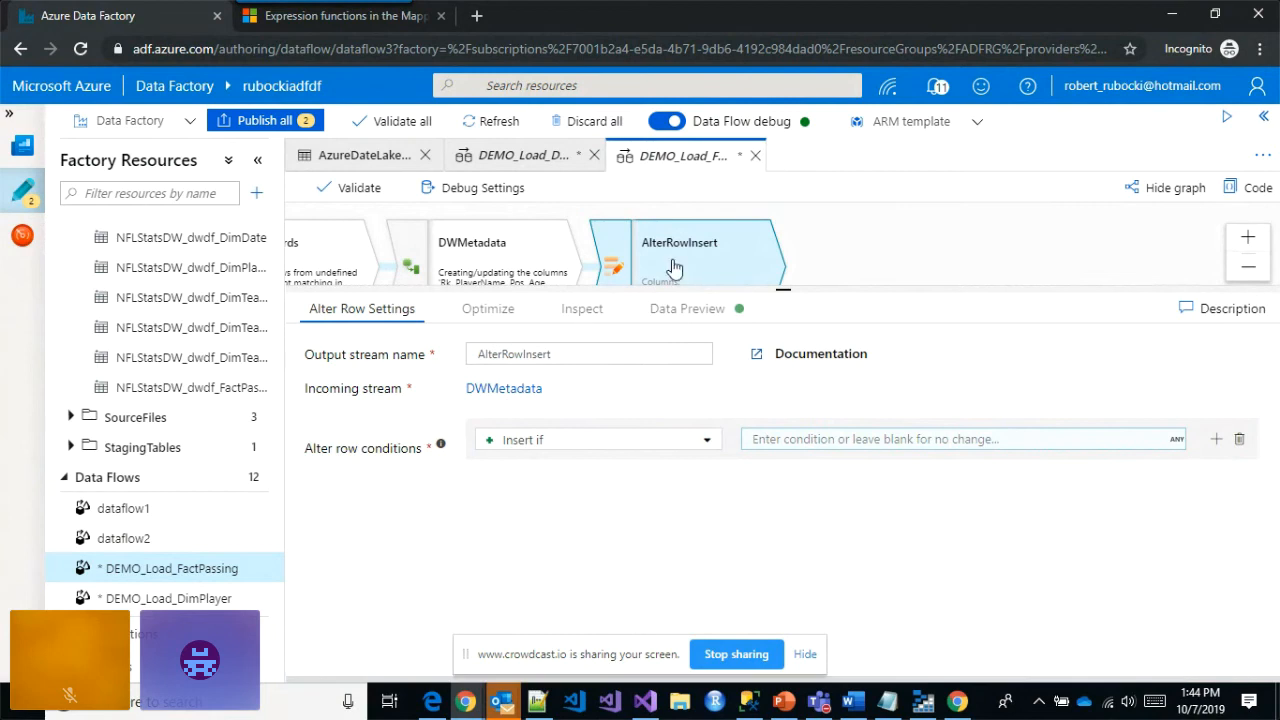
left_click(812, 438)
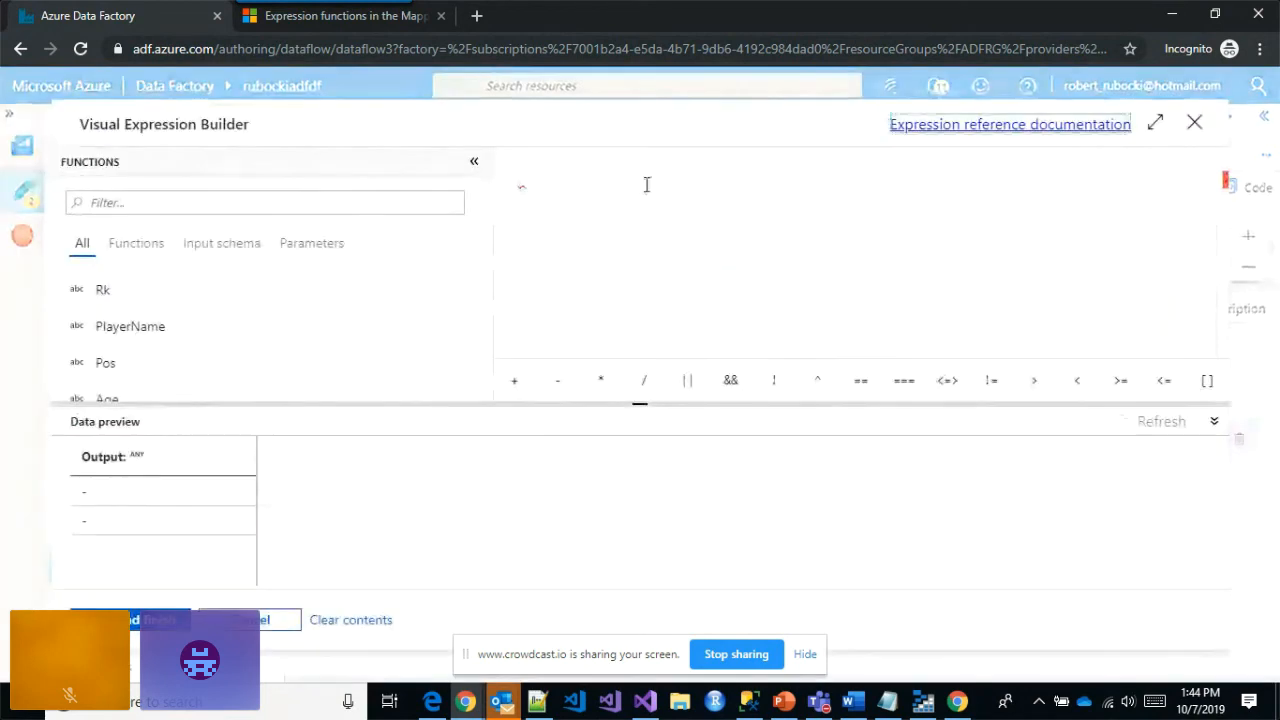
left_click(637, 180)
type("tr")
left_click(565, 240)
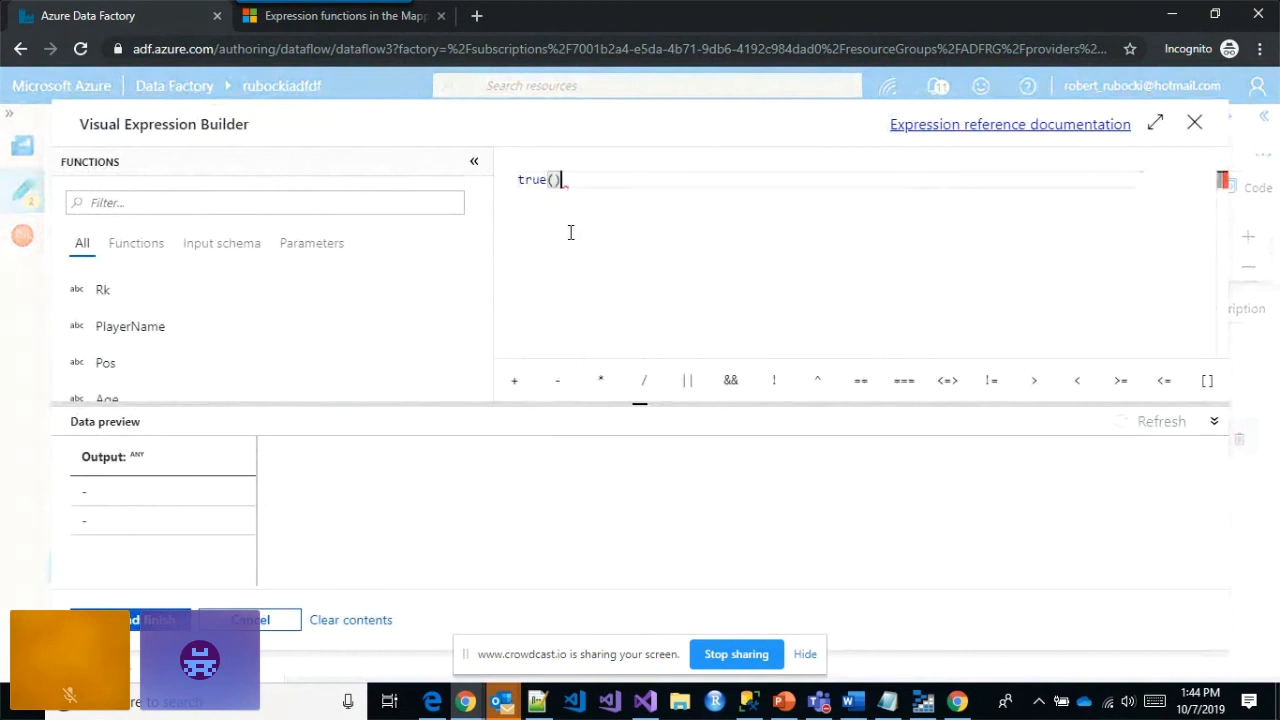
left_click(145, 618)
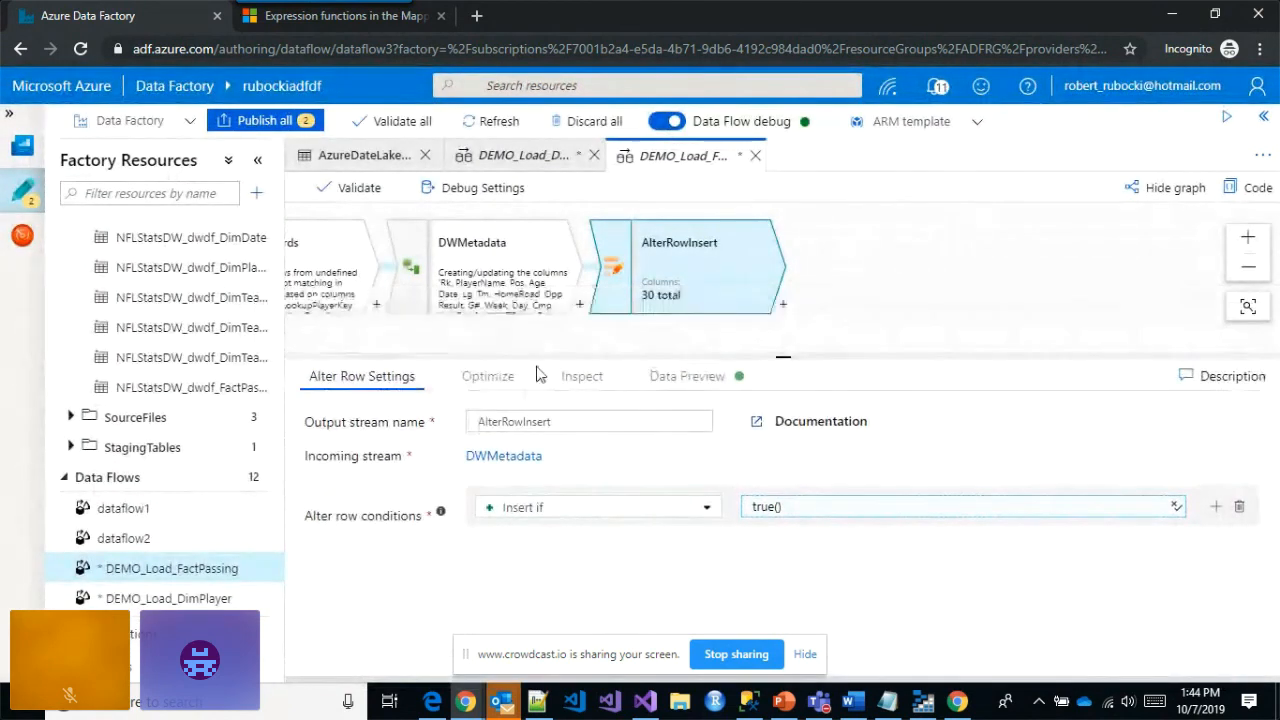
- Add a sink after AlterRowInsert and name its output stream InsertFactPassing
left_click(784, 306)
left_click_drag(962, 410, 960, 586)
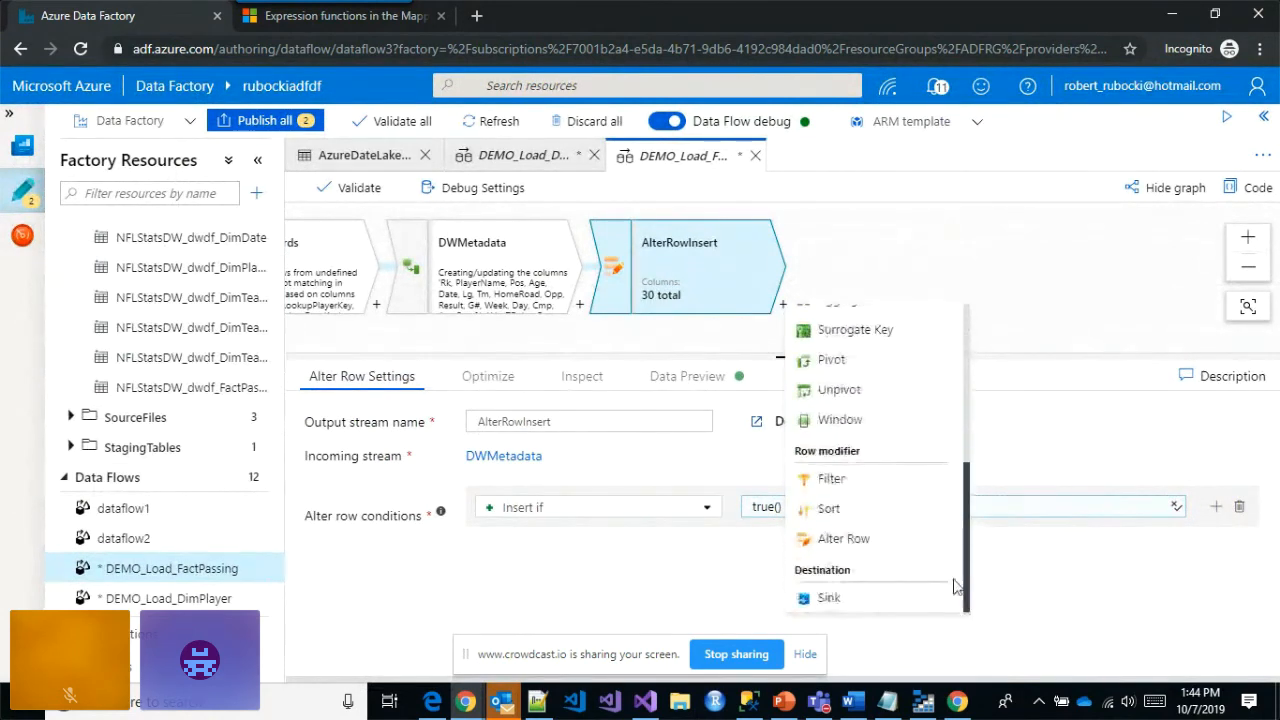
left_click(838, 598)
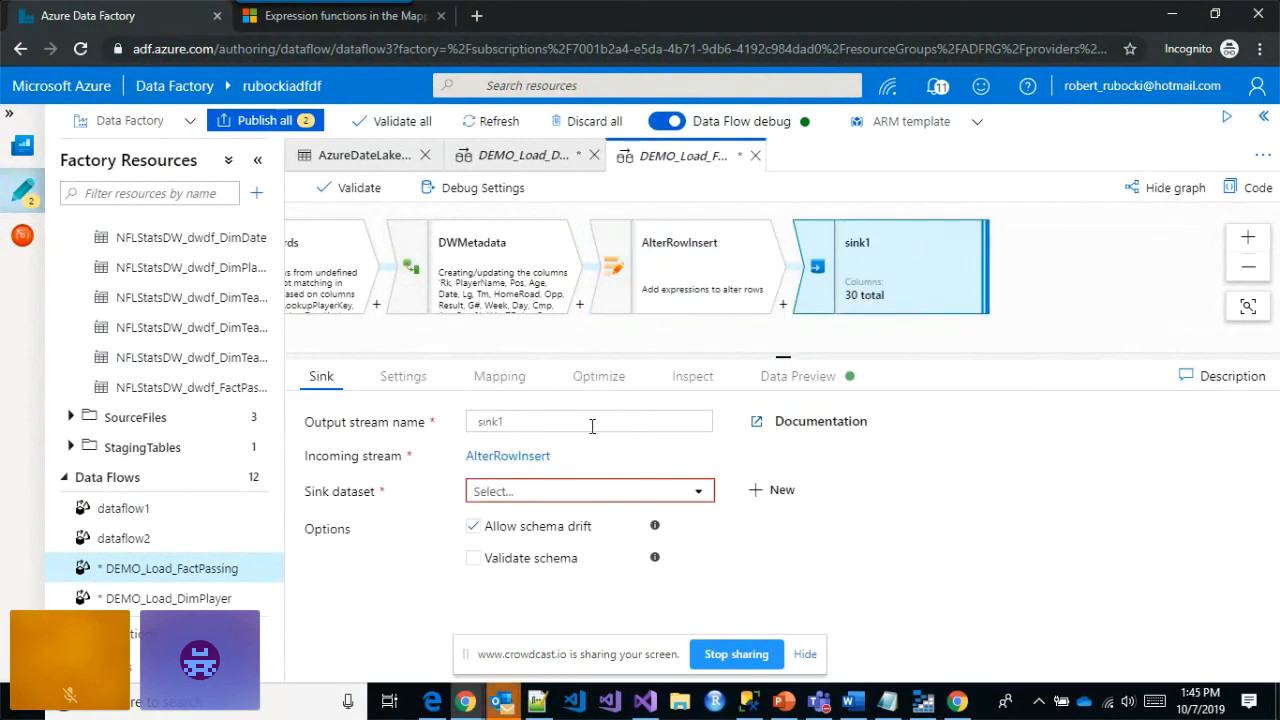
double_click(600, 421)
type("Insert")
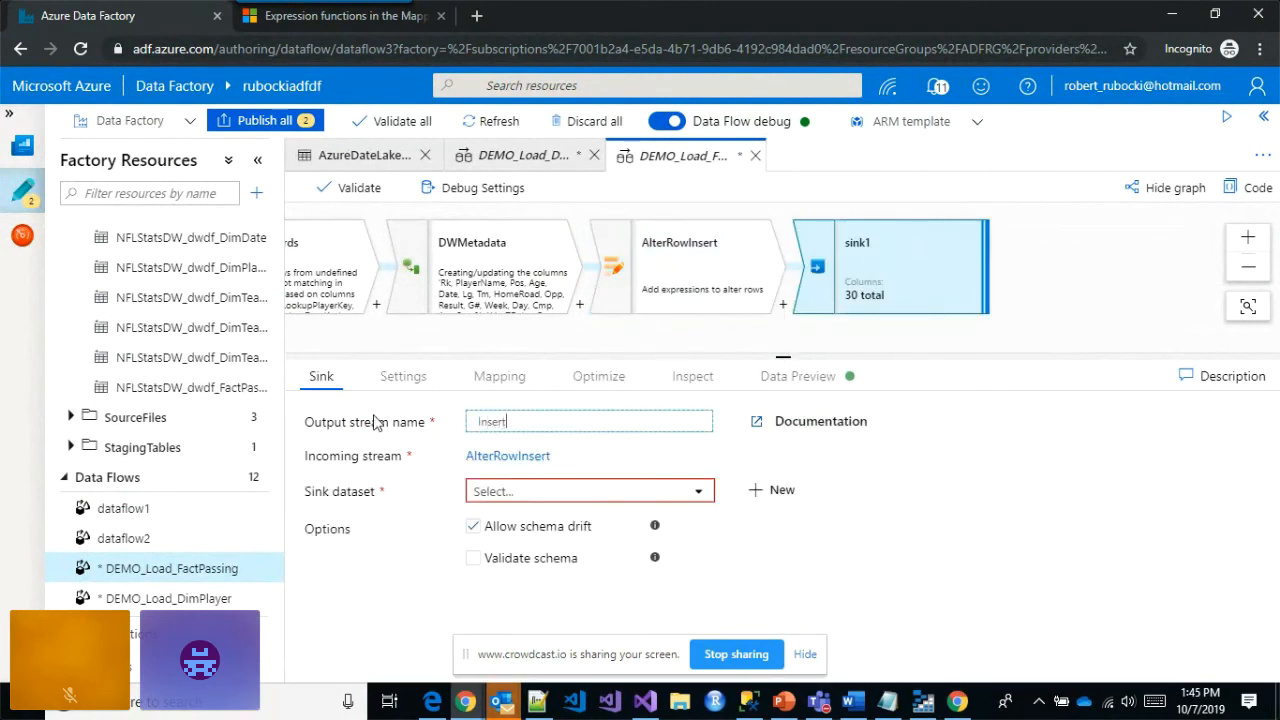
type("FactPassing")
- Choose NFLStatsDW_dwdf_FactPassing as the sink dataset of InsertFactPassing
left_click(482, 490)
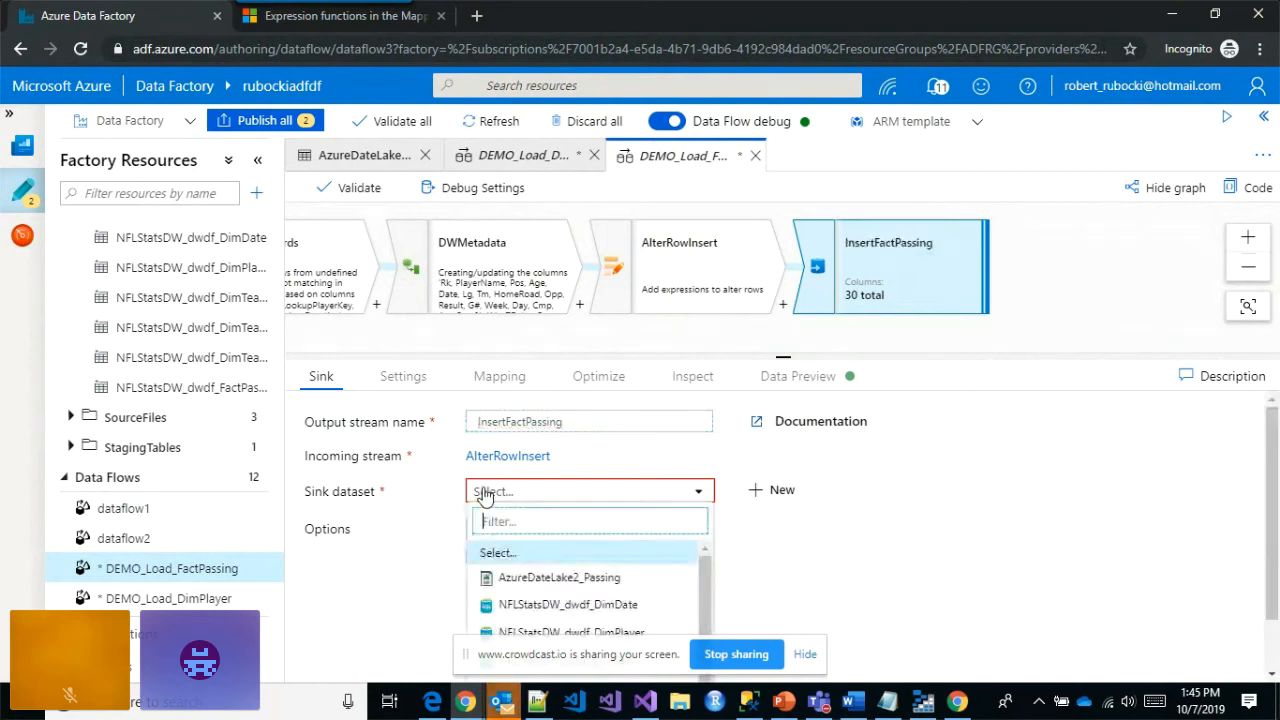
scroll(530, 540, "down", 1)
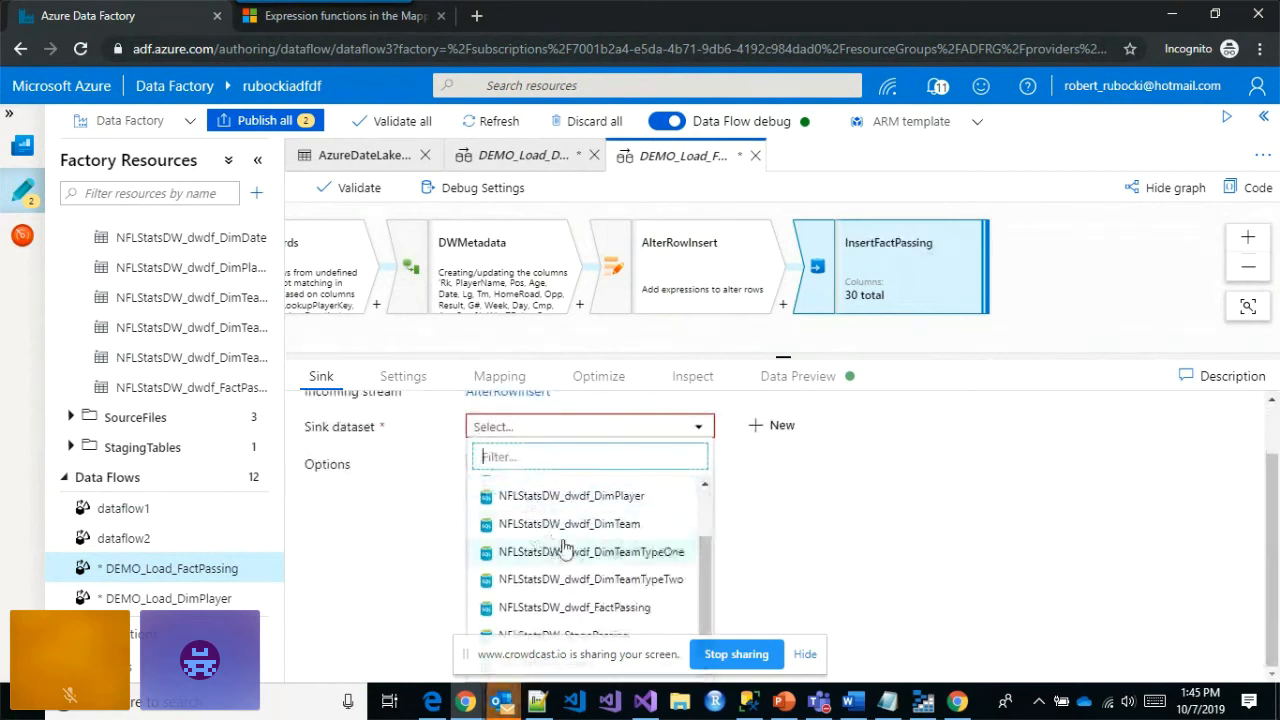
left_click(577, 608)
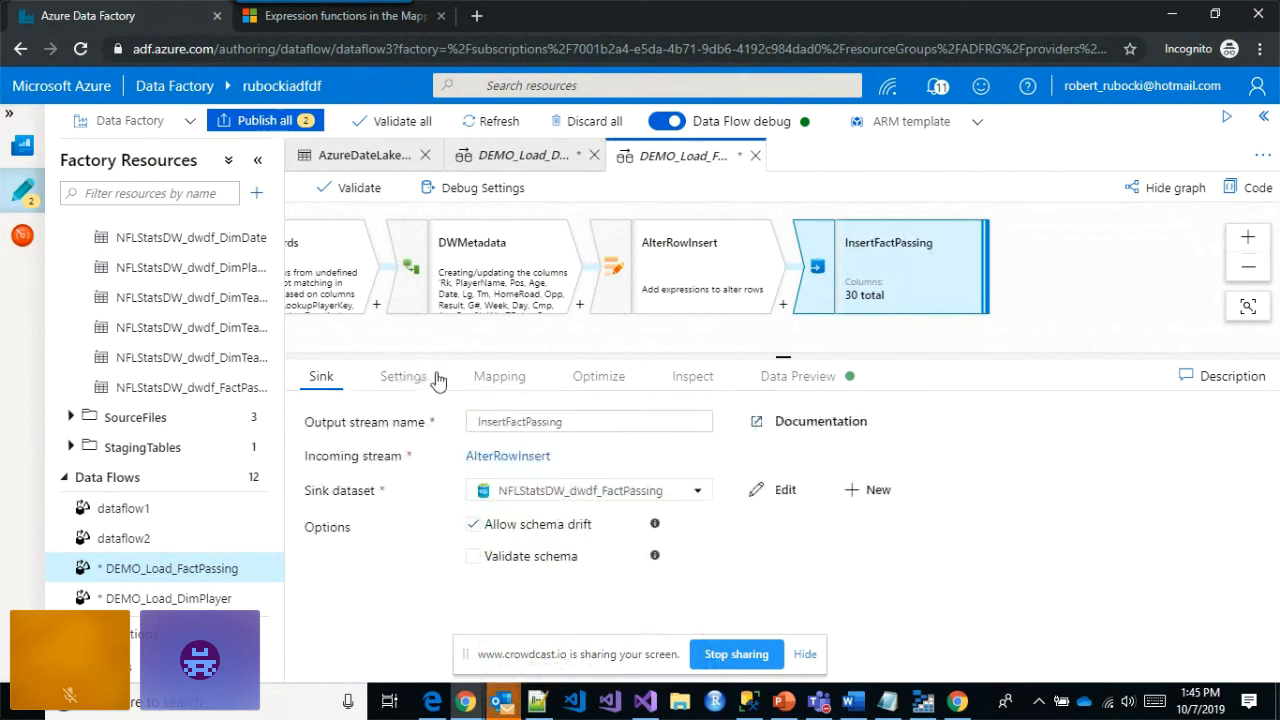
- Turn off auto mapping for the InsertFactPassing sink and delete the FactPassingKey mapping
left_click(493, 378)
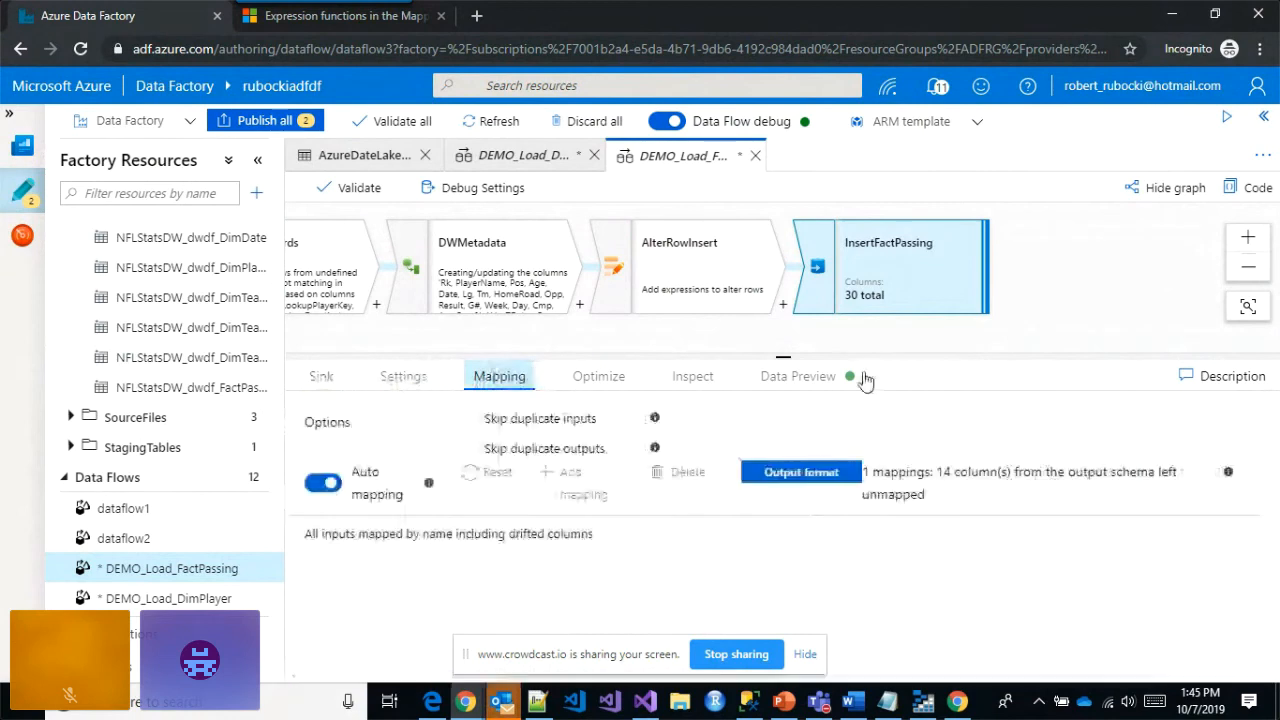
left_click_drag(783, 357, 783, 207)
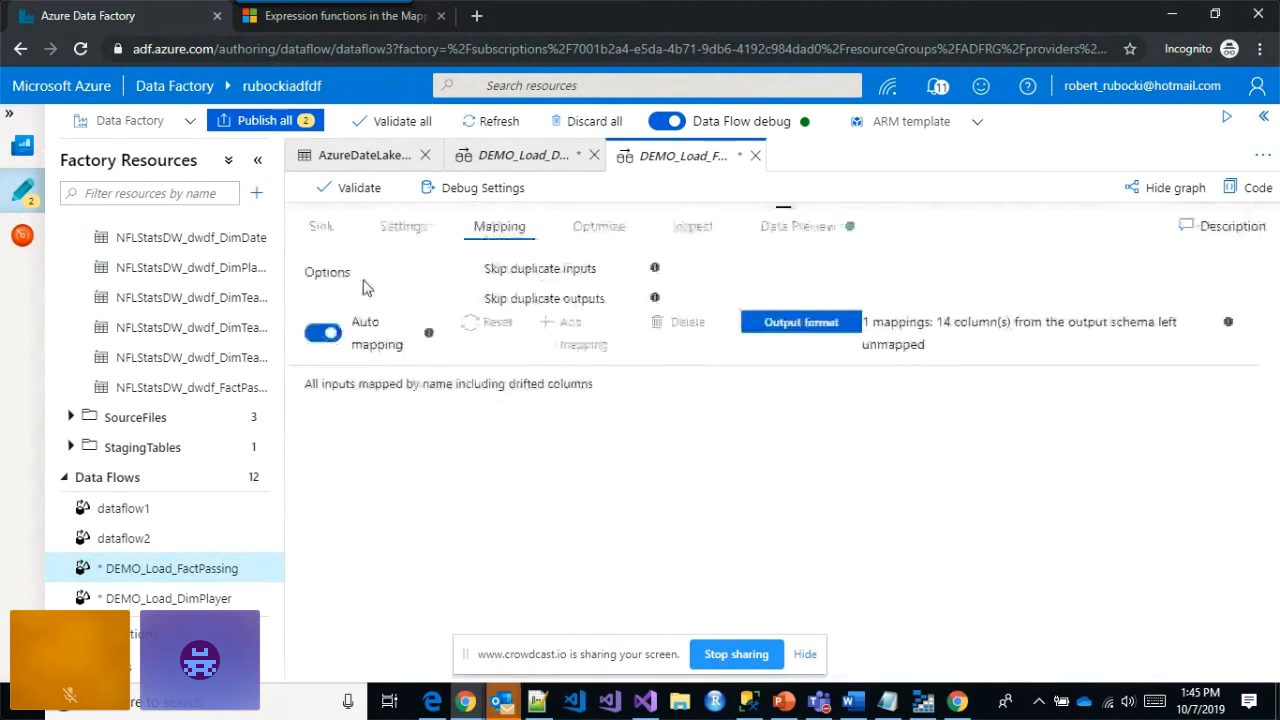
left_click(318, 338)
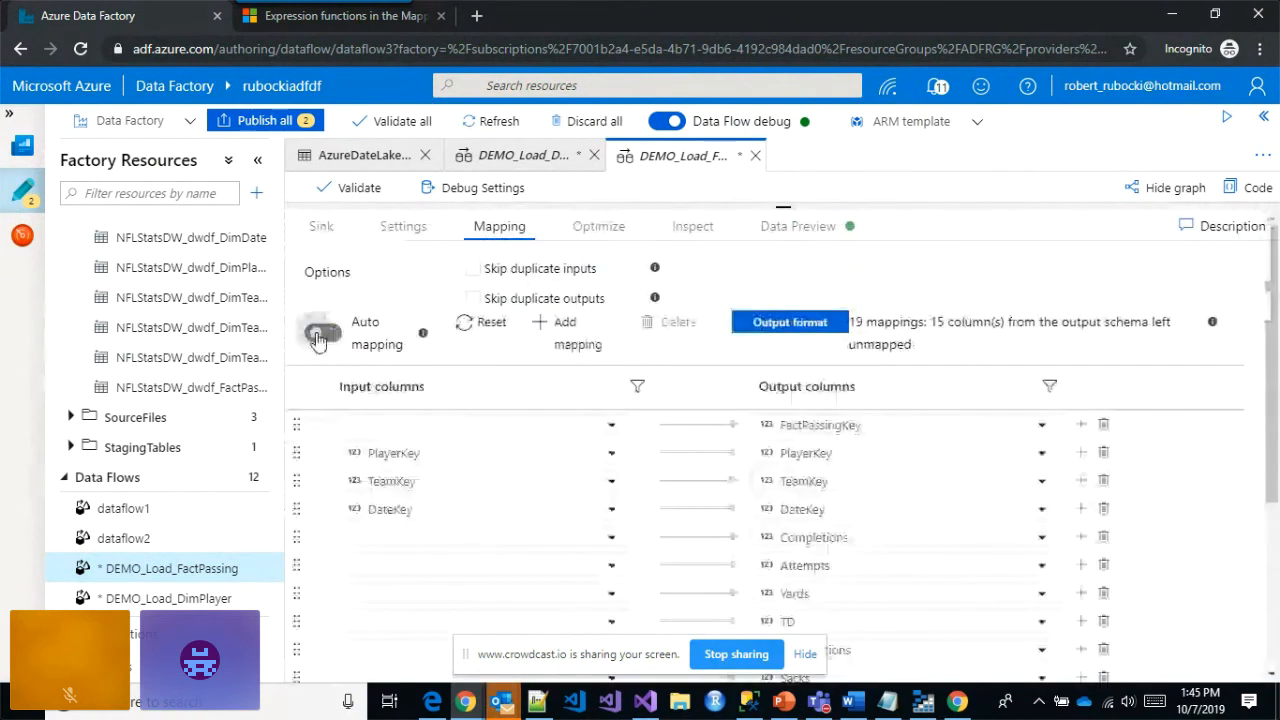
left_click(1104, 427)
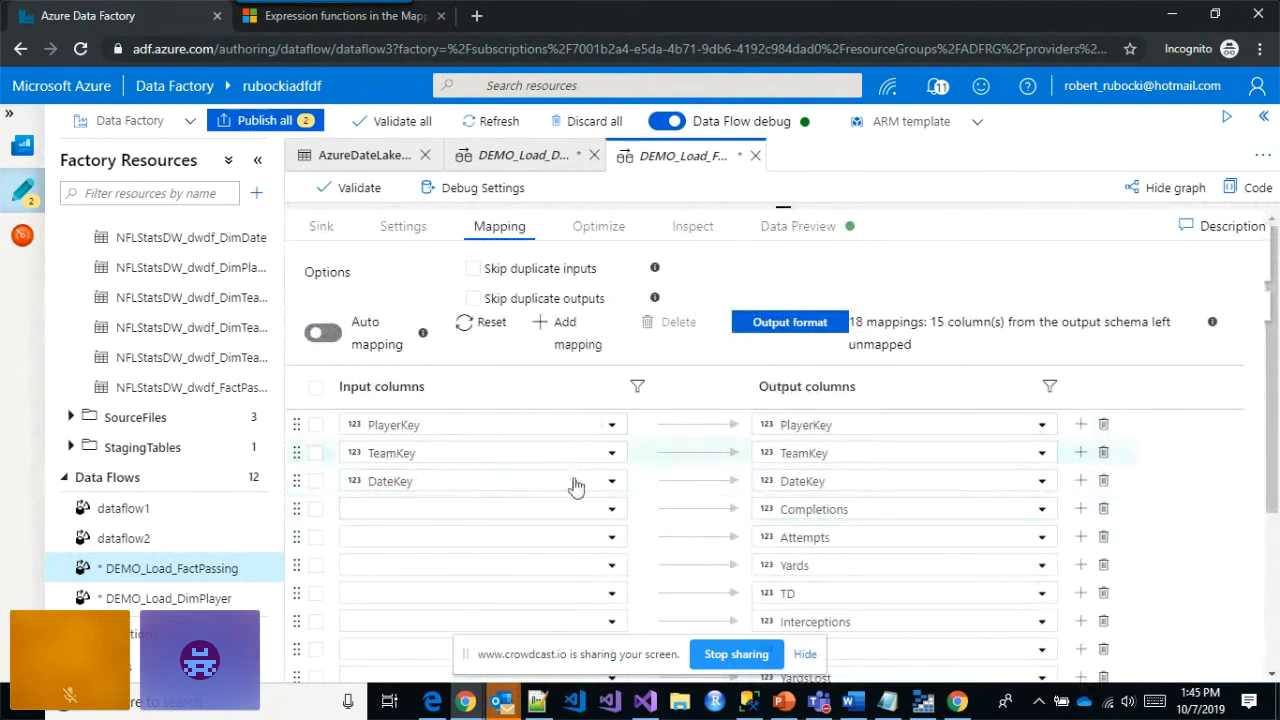
left_click(584, 513)
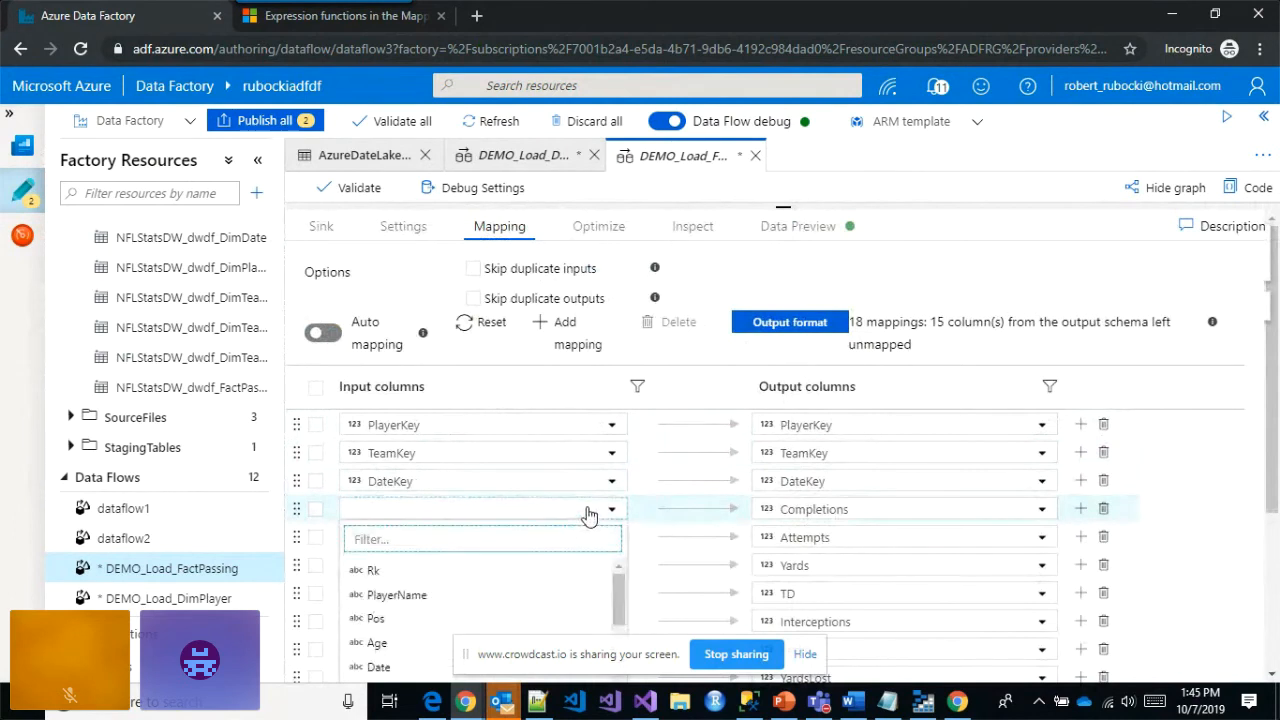
type("c")
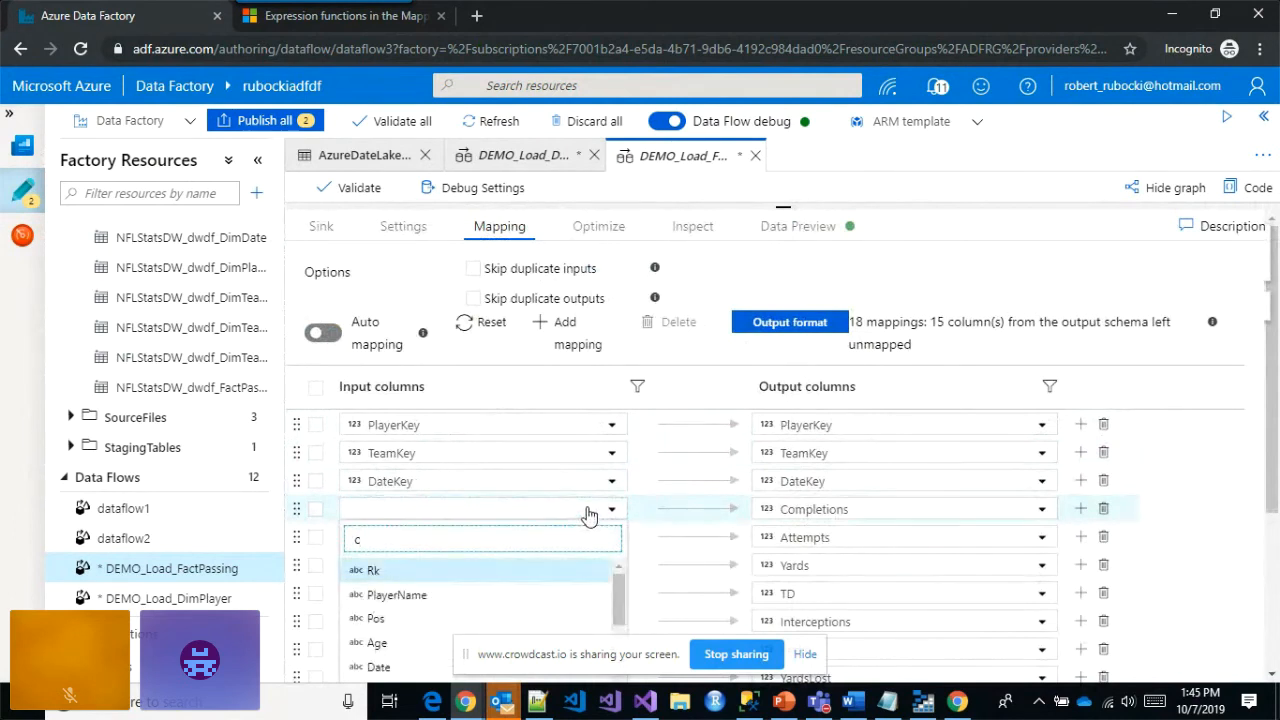
type("o")
key("Escape")
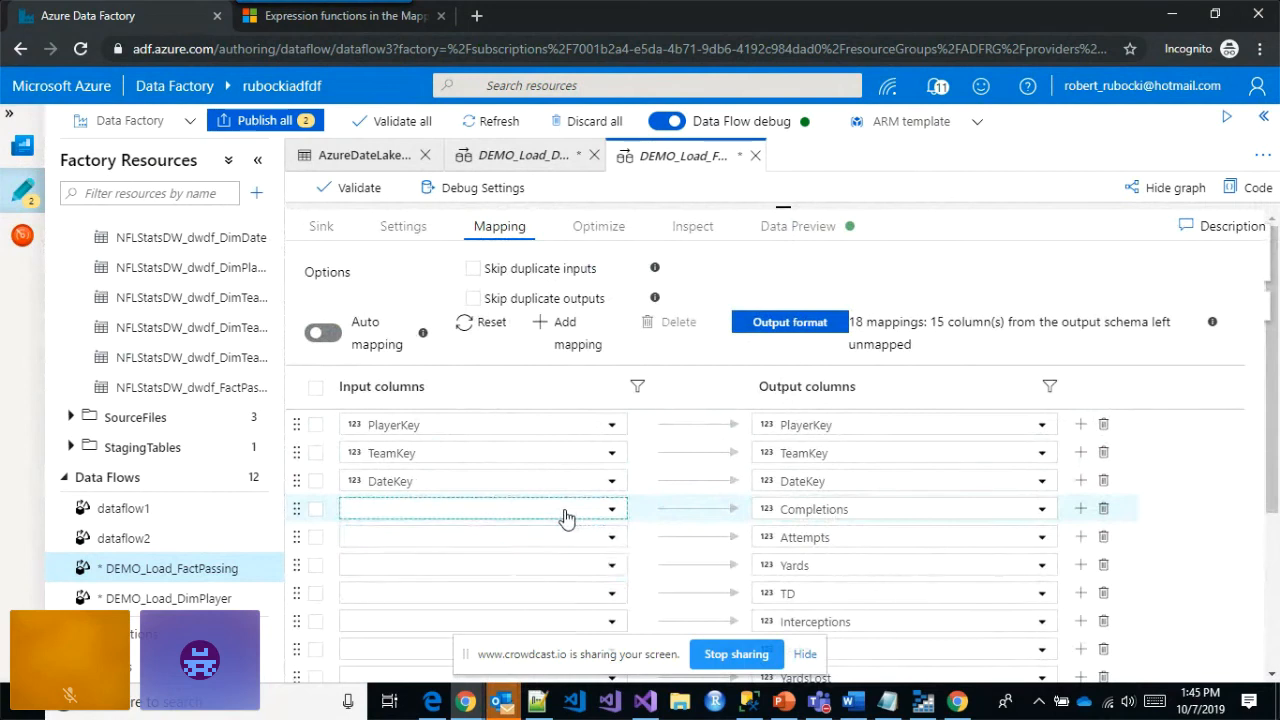
left_click(566, 516)
left_click(611, 512)
left_click(614, 512)
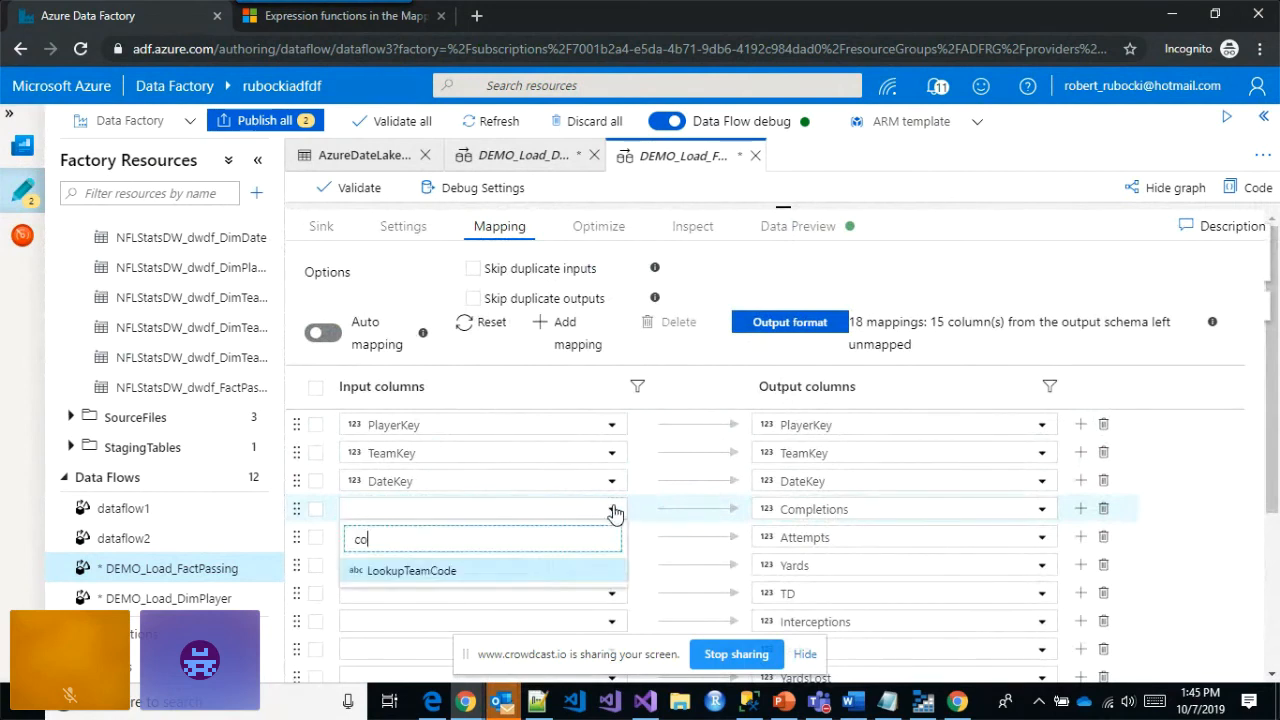
scroll(604, 522, "down", 2)
left_click(502, 328)
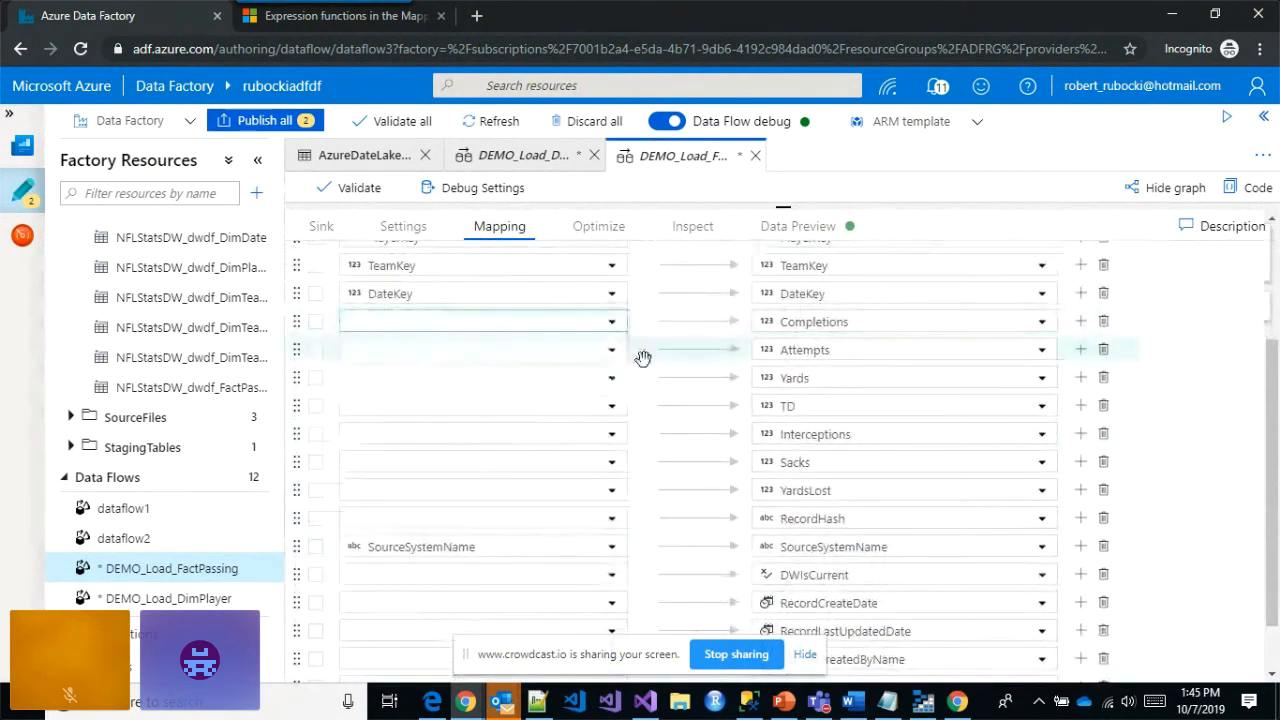
- Map the input column Att to the Attempts output column
left_click(612, 356)
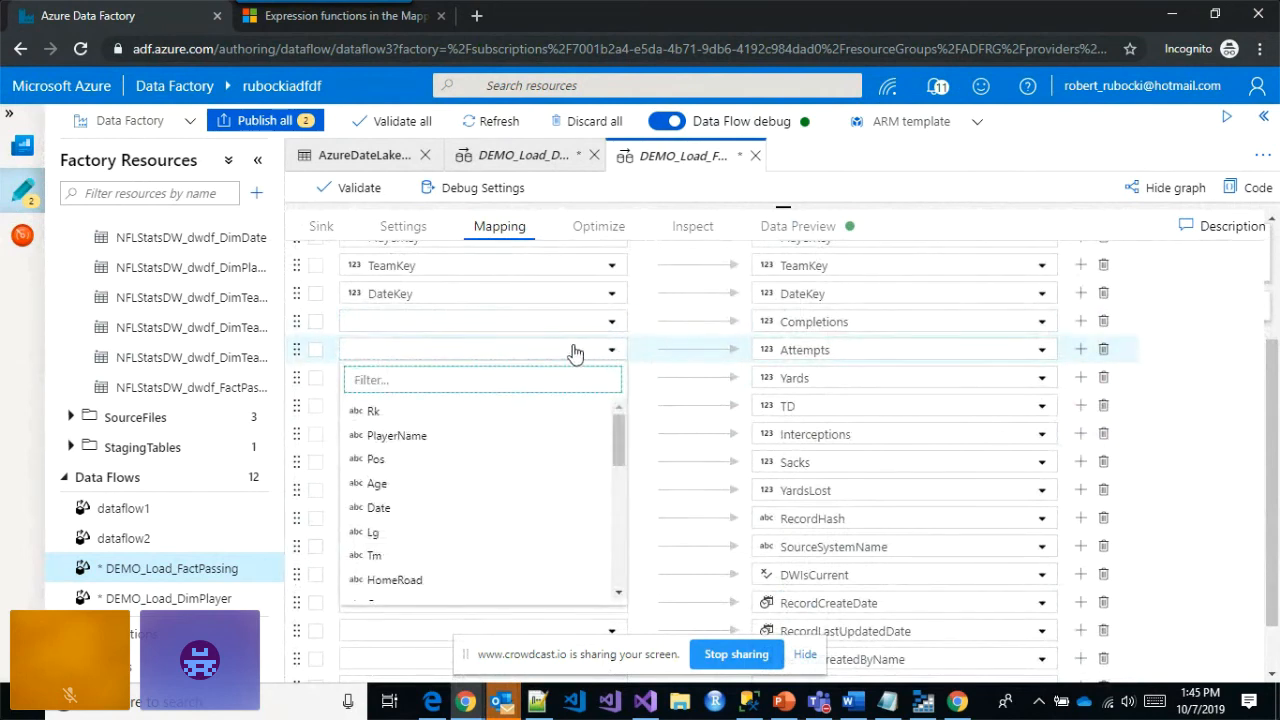
type("at")
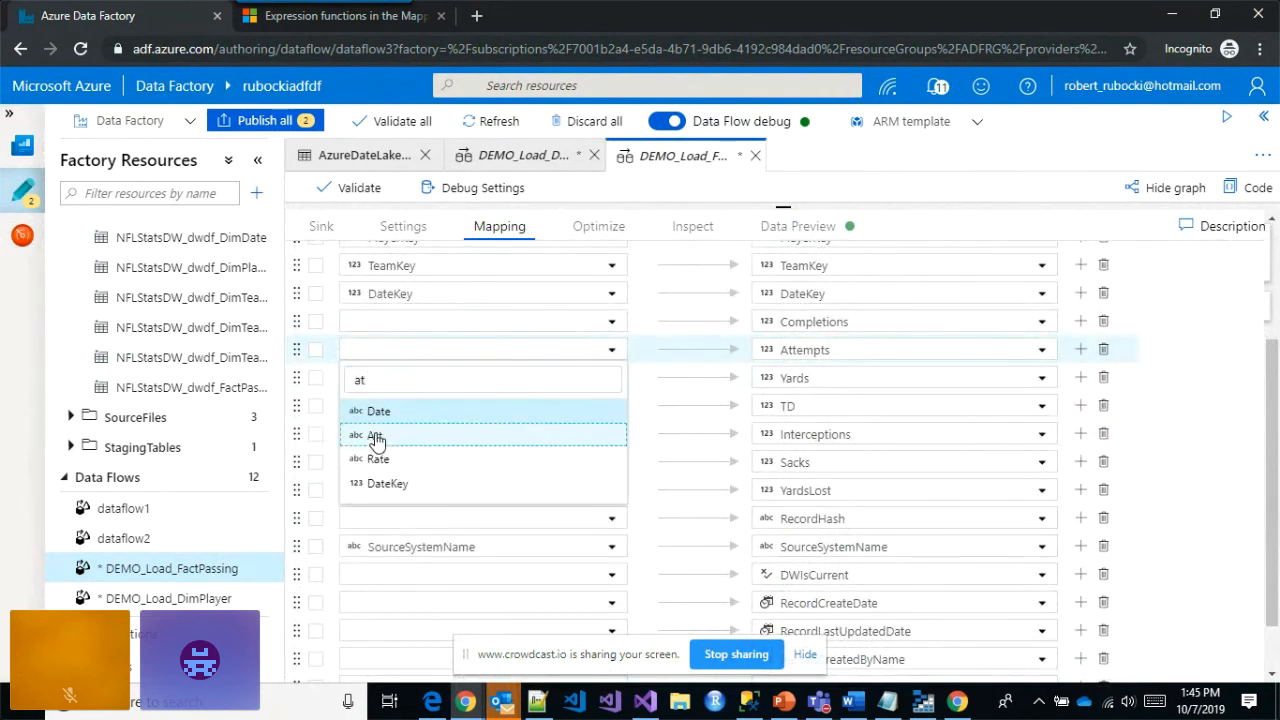
left_click(375, 440)
left_click(434, 329)
type("co")
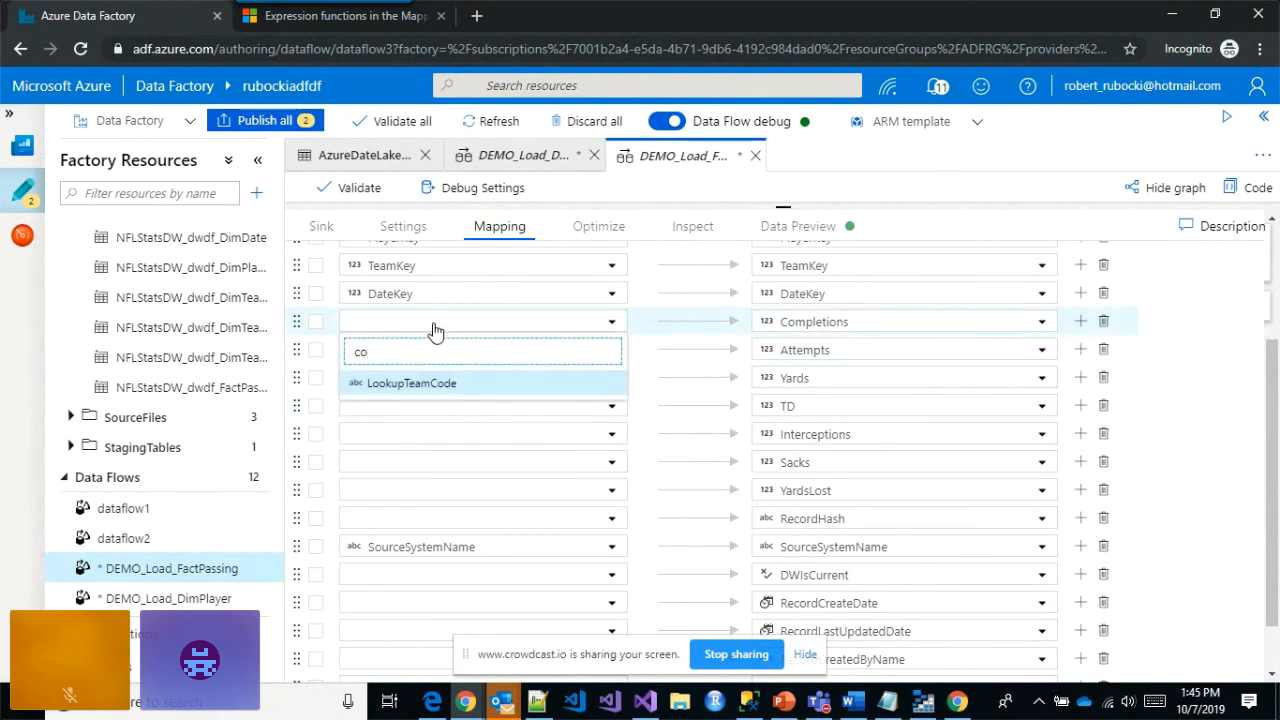
left_click(435, 330)
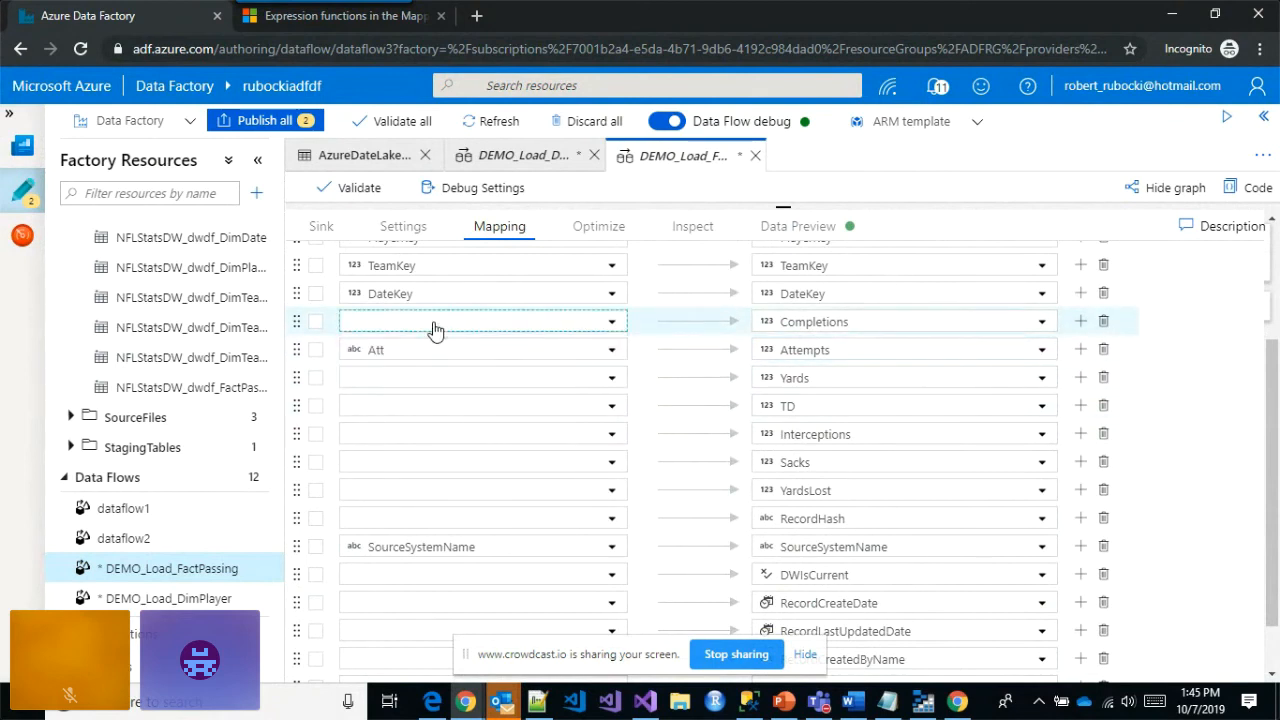
- Map the input column Yds to the Yards output column and the input column TD to the TD output column
left_click(614, 380)
type("yd")
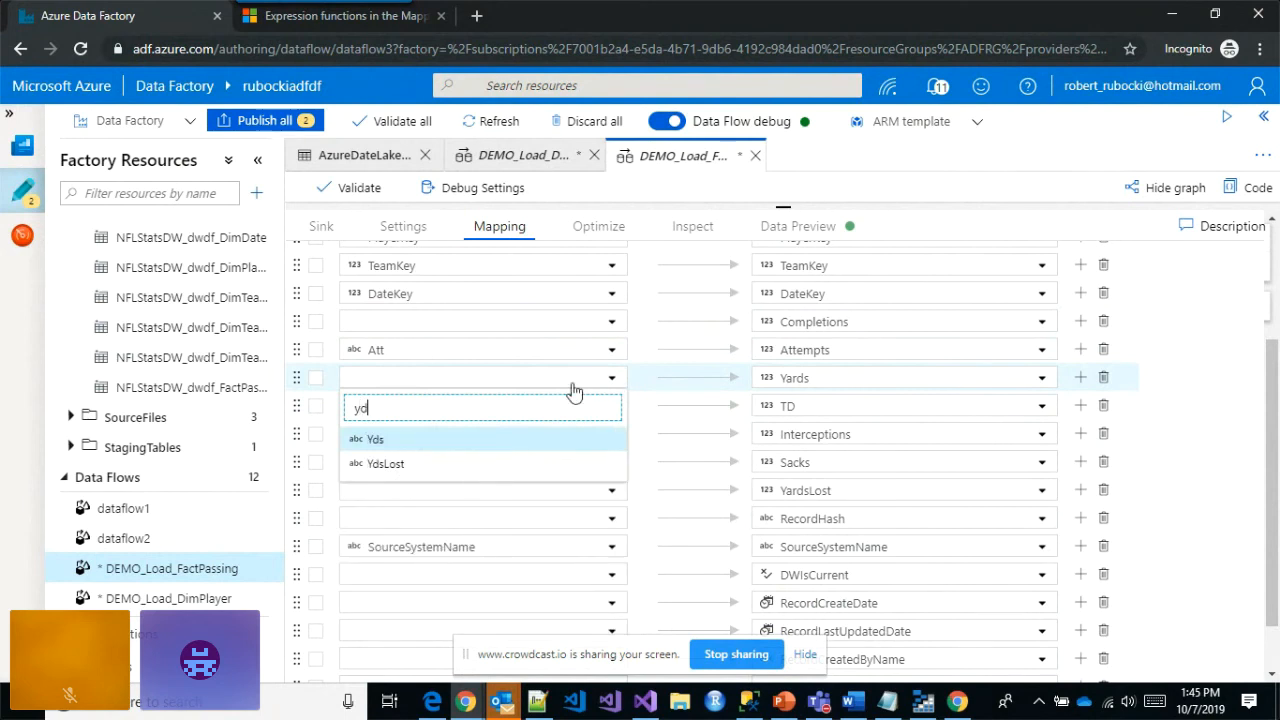
left_click(386, 438)
left_click(391, 406)
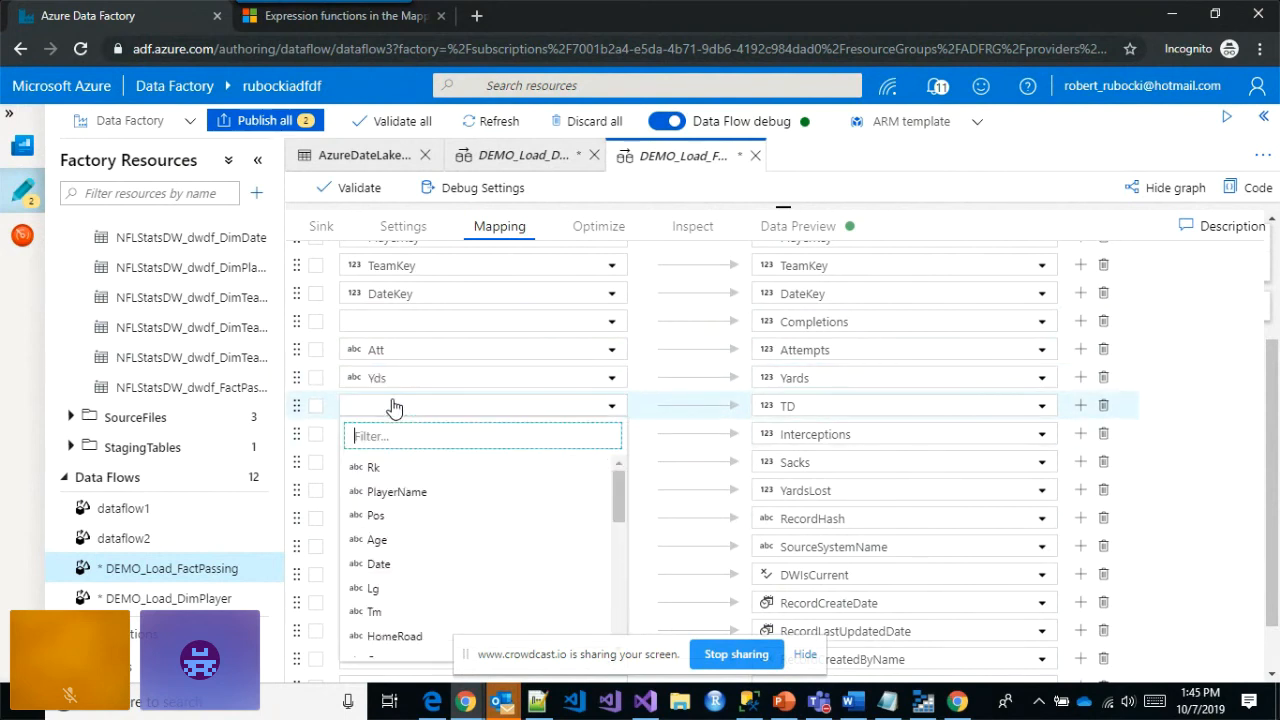
type("t")
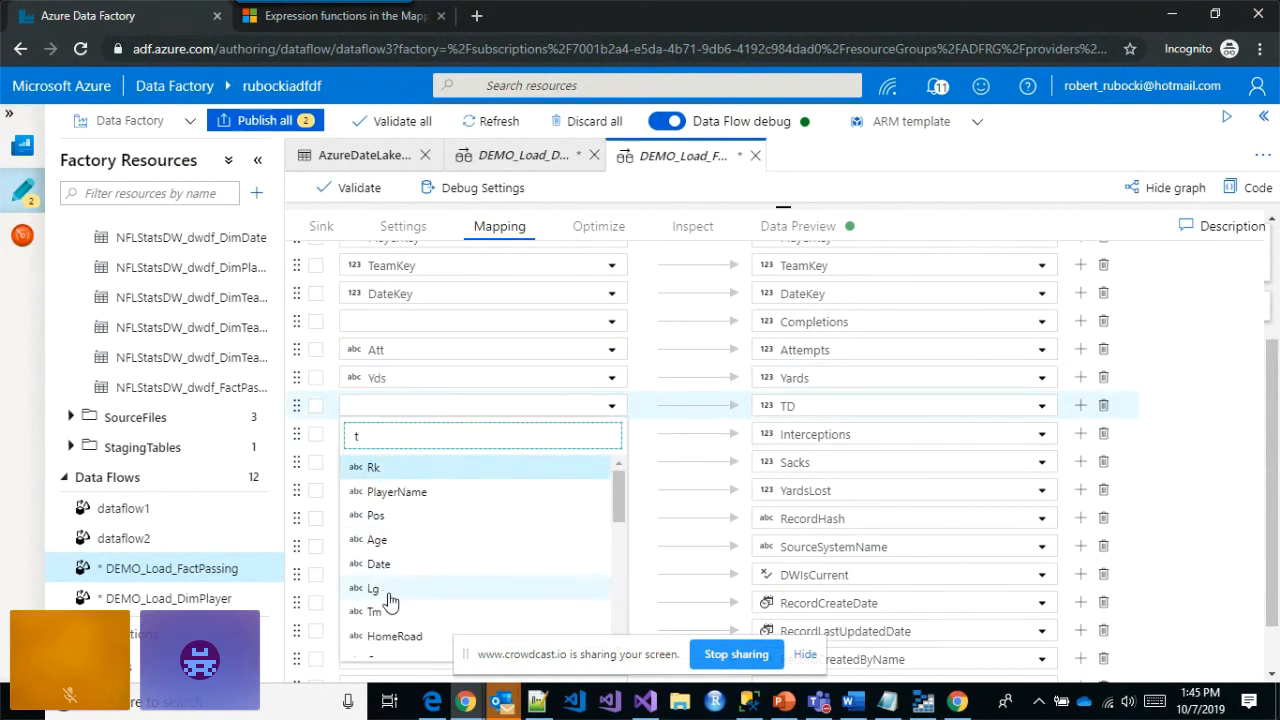
type("d")
left_click(386, 470)
- Map the input column Int to the Interceptions output column
left_click(396, 436)
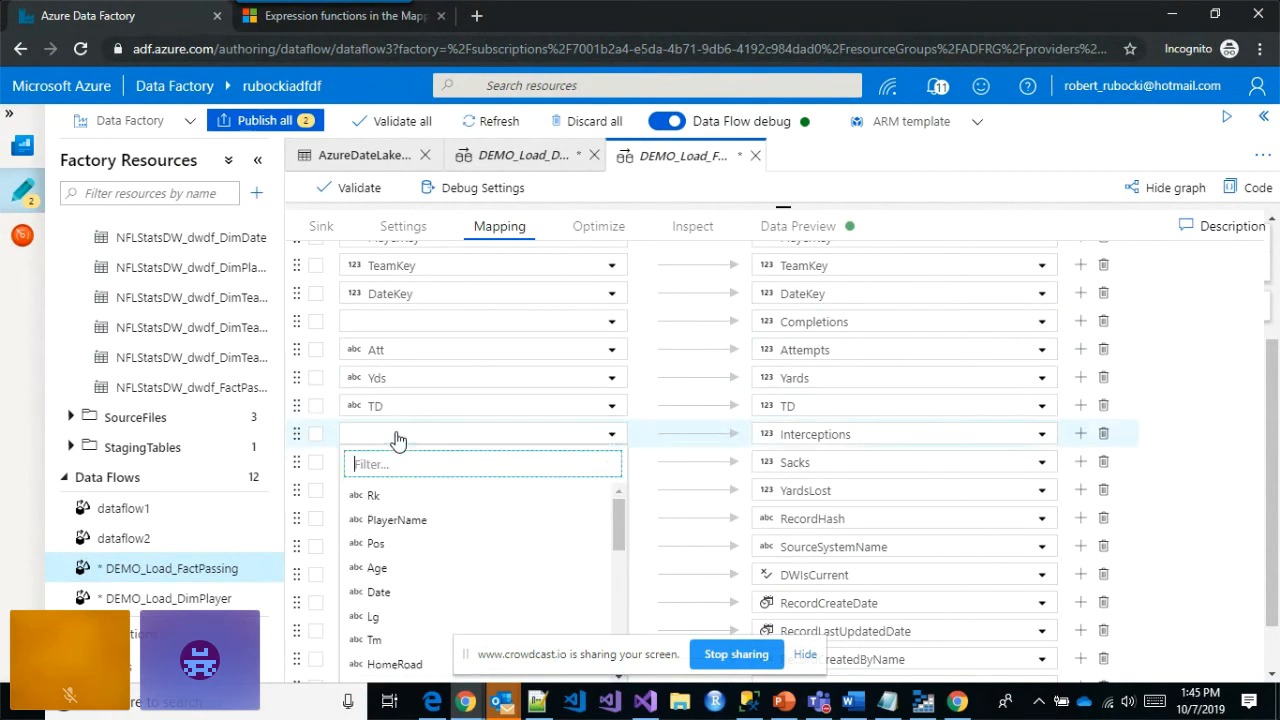
type("int")
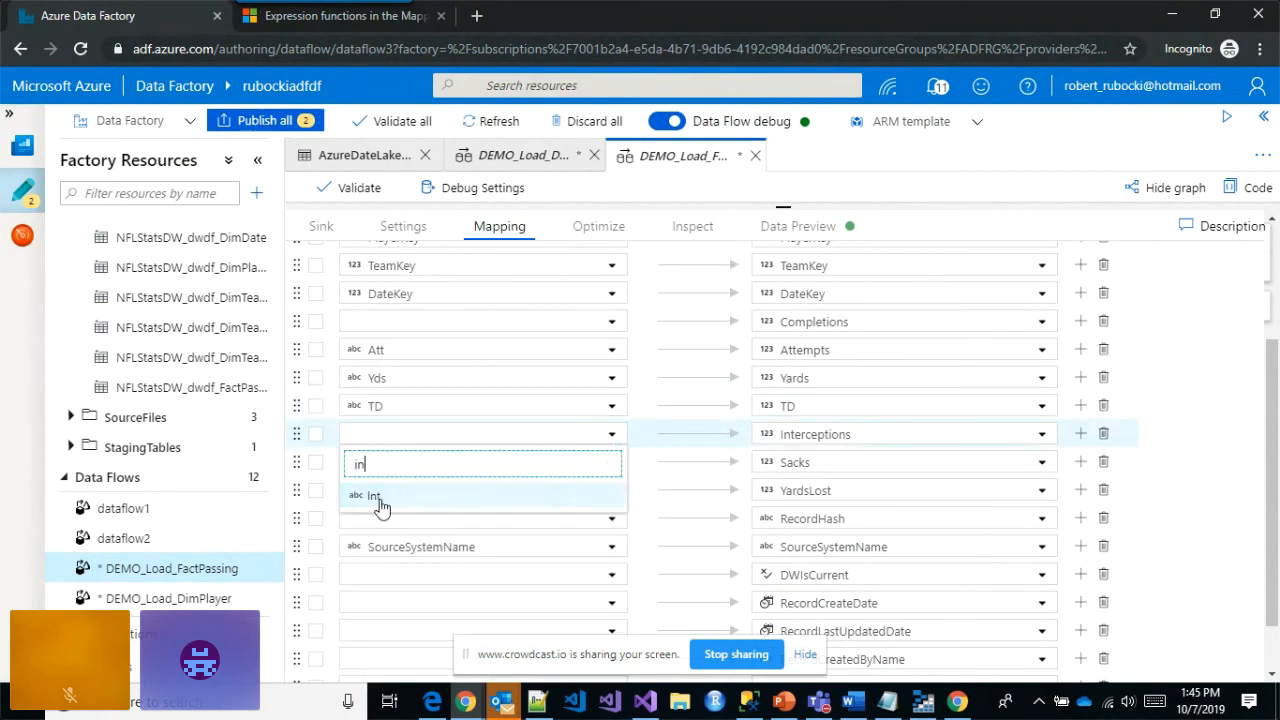
left_click(380, 495)
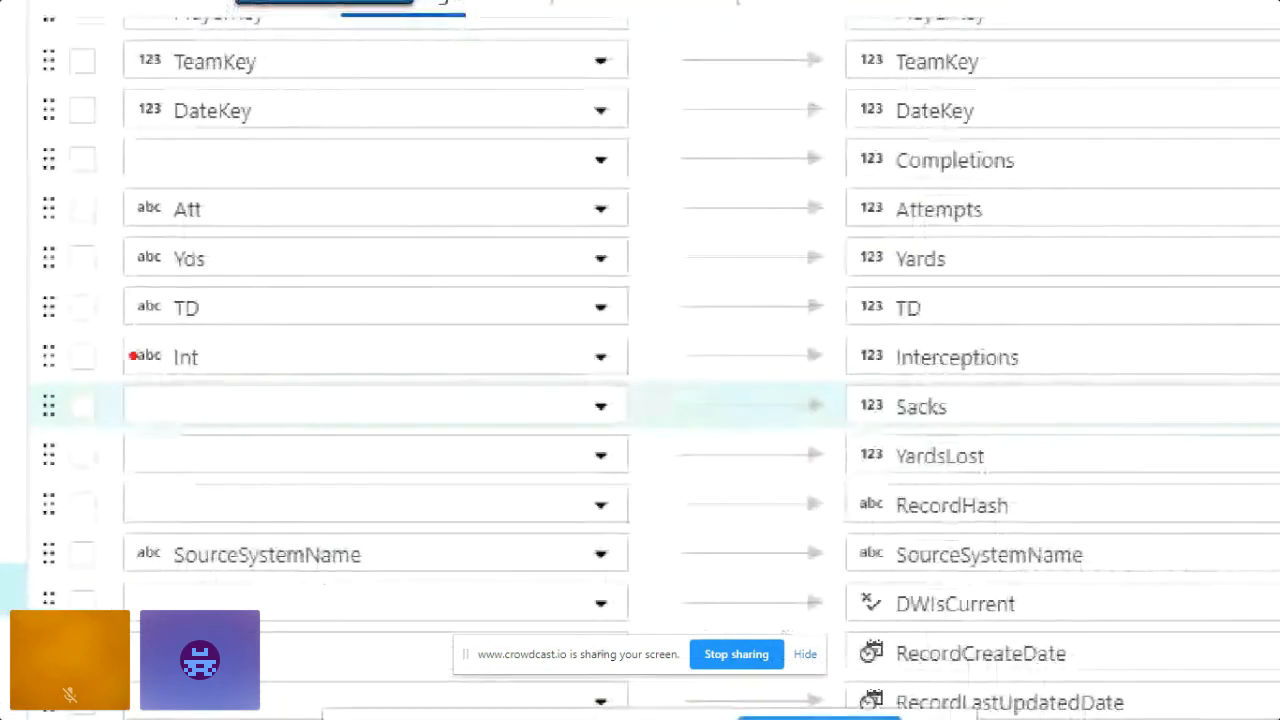
left_click_drag(140, 371, 170, 371)
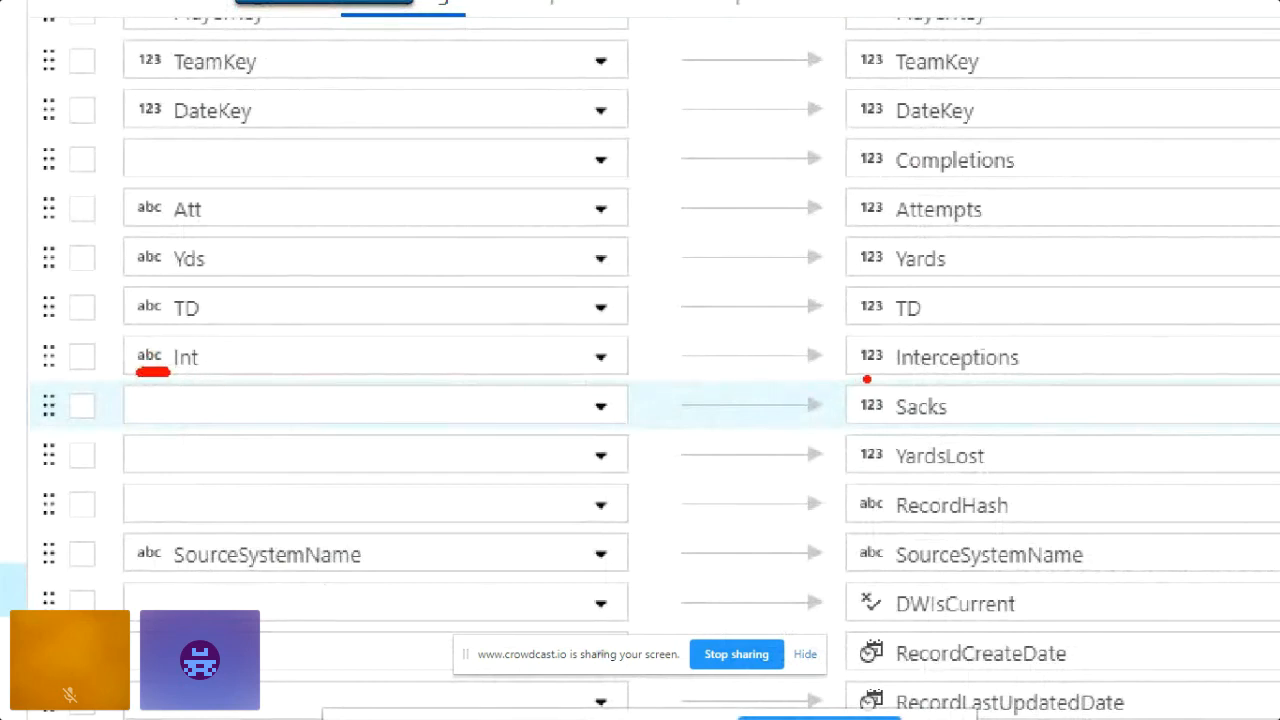
left_click_drag(849, 373, 893, 371)
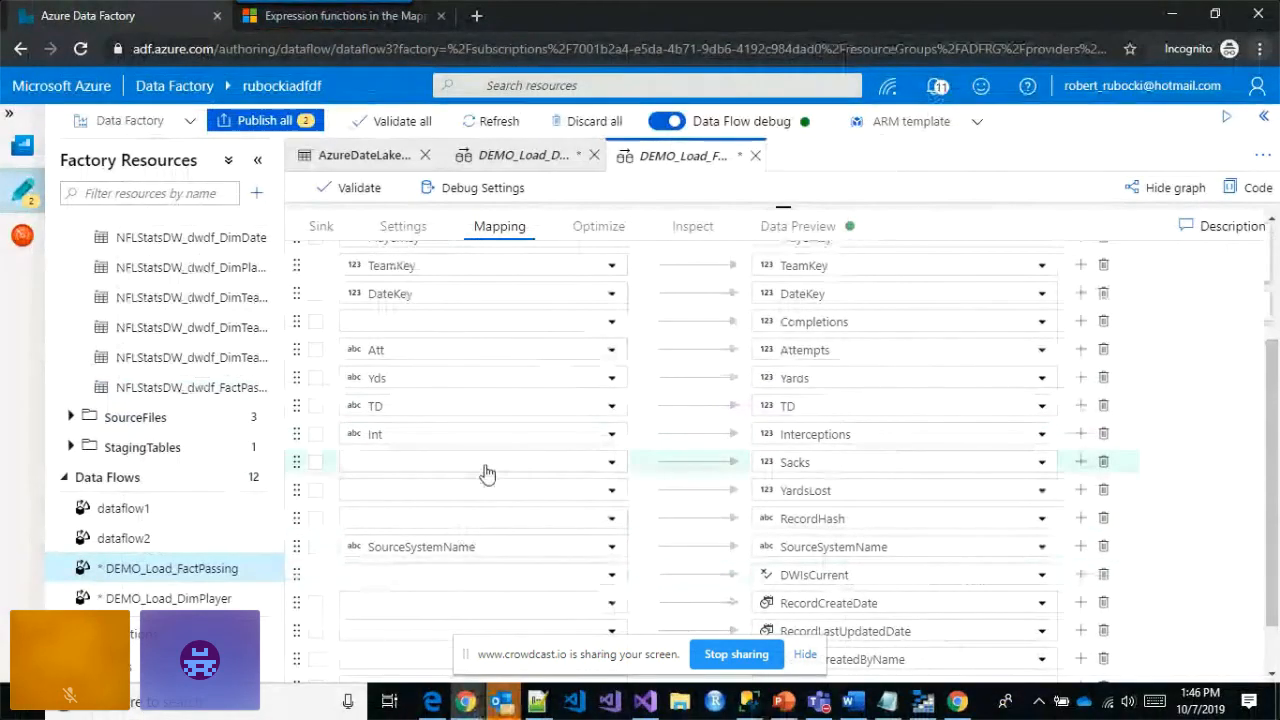
- Map the input column Sk to the Sacks output column and the input column YdsLost to the YardsLost output column
left_click(487, 470)
type("s")
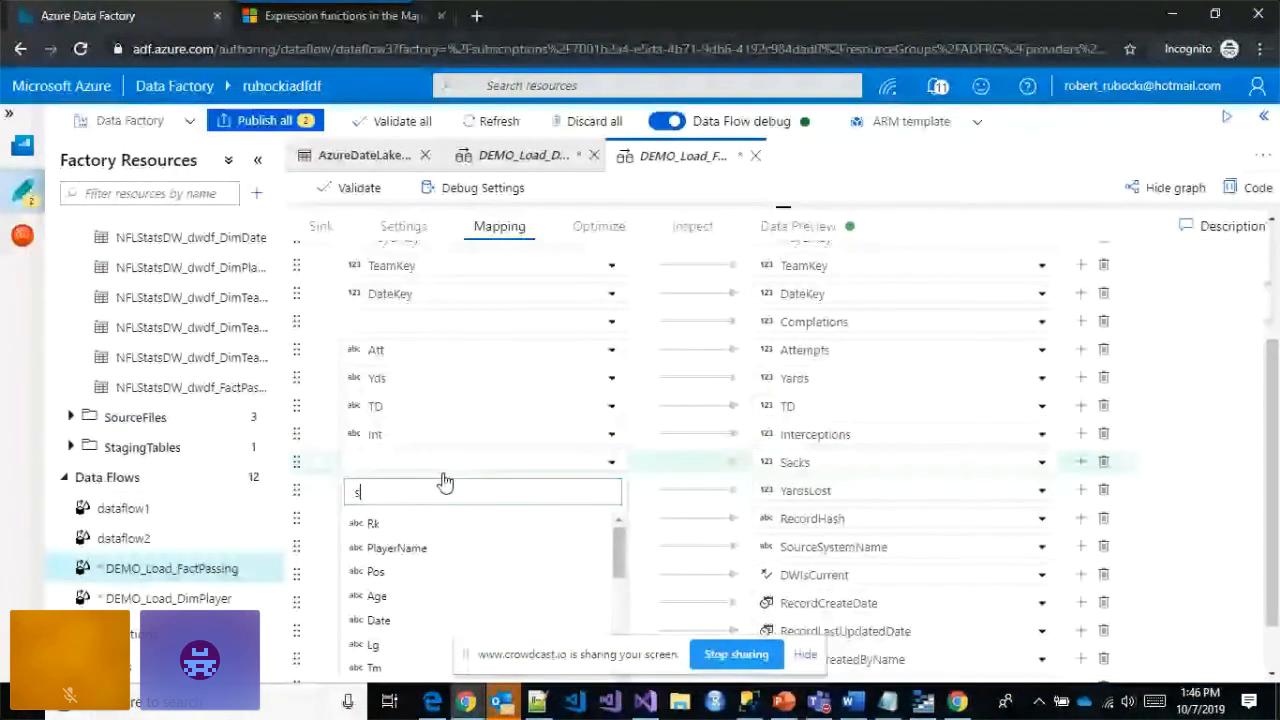
type("k")
left_click(427, 523)
left_click(427, 497)
type("yd")
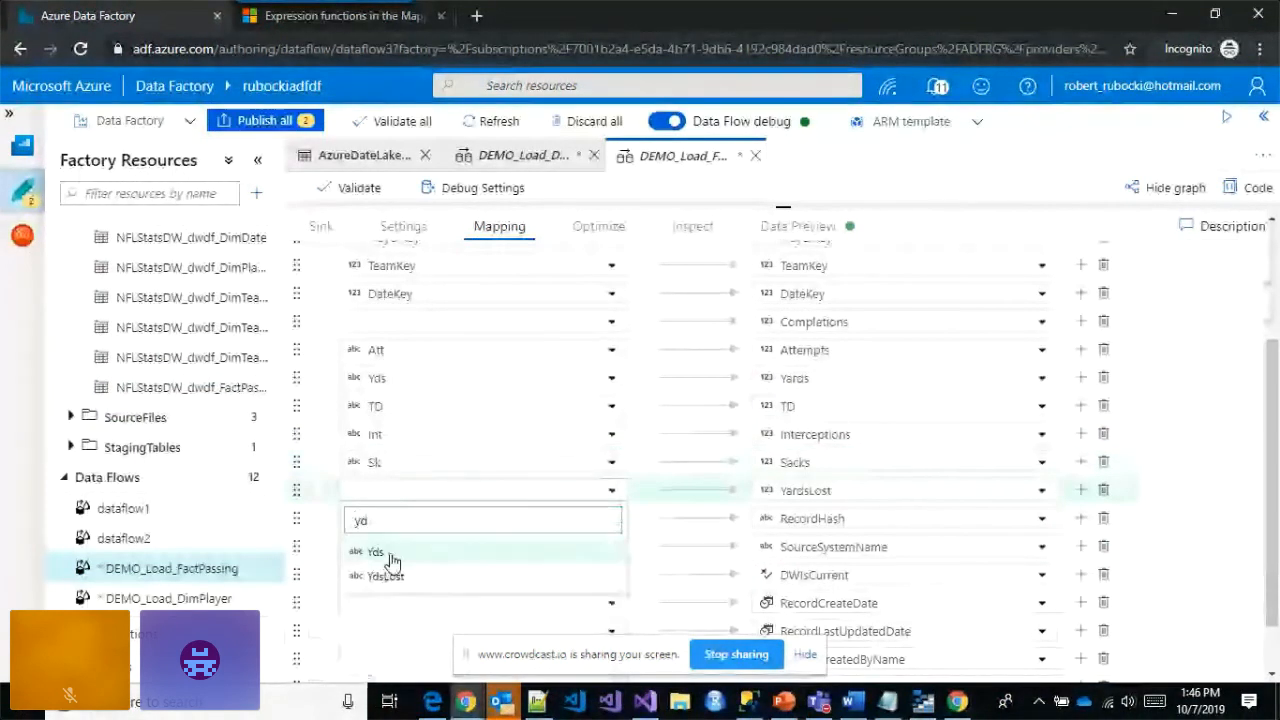
left_click(386, 576)
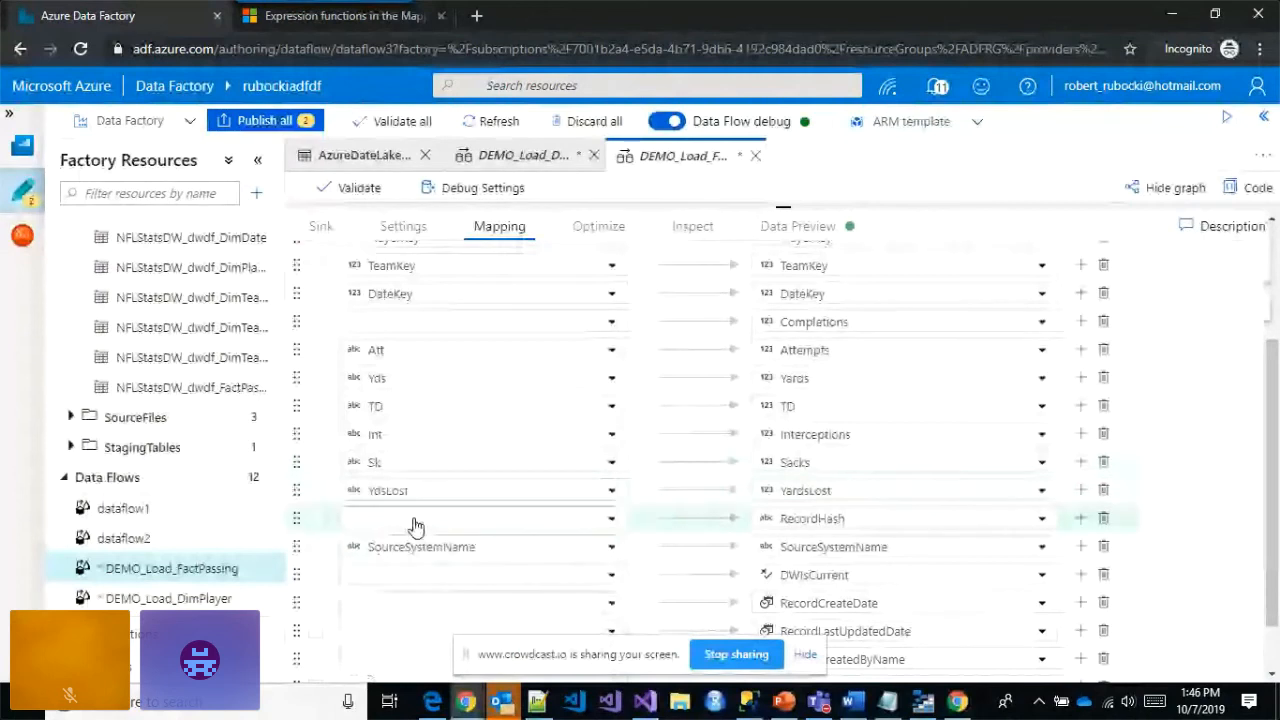
- Delete the mappings for RecordHash, DWIsCurrent and all the empty rows below SourceSystemName from the sink mapping
left_click(1103, 520)
left_click(1104, 547)
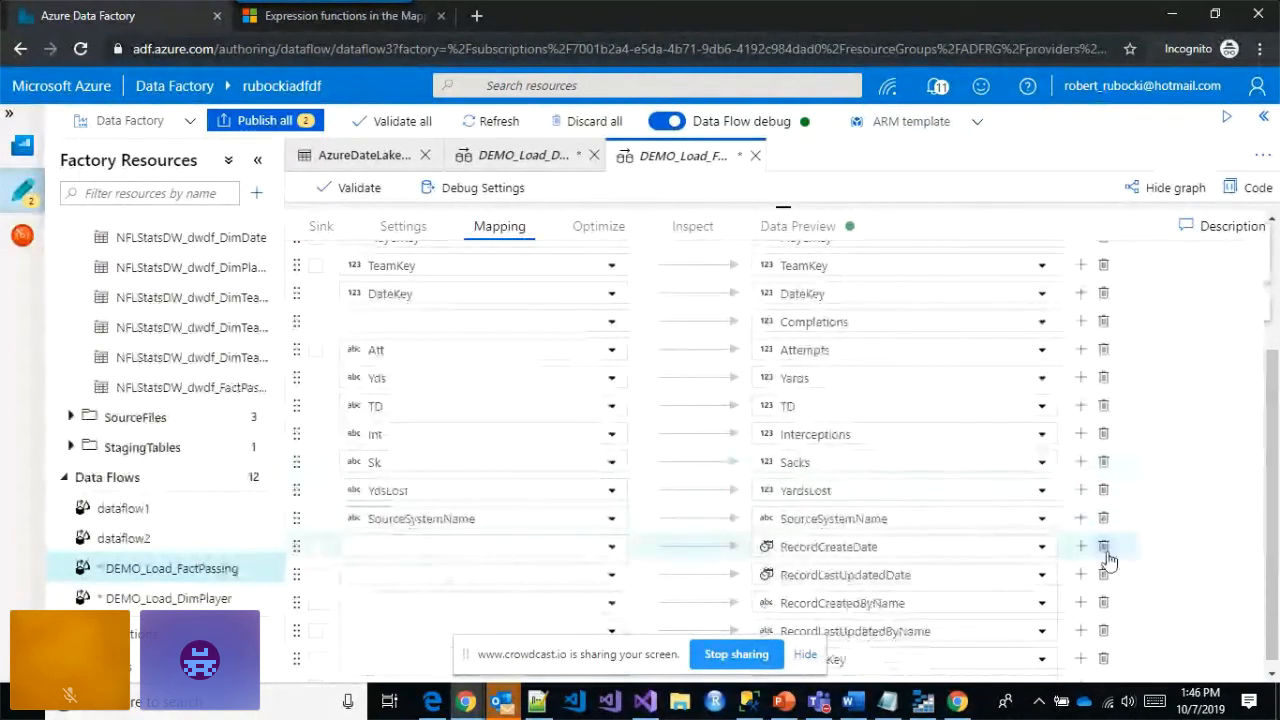
left_click(1104, 549)
left_click(1104, 560)
left_click(1104, 566)
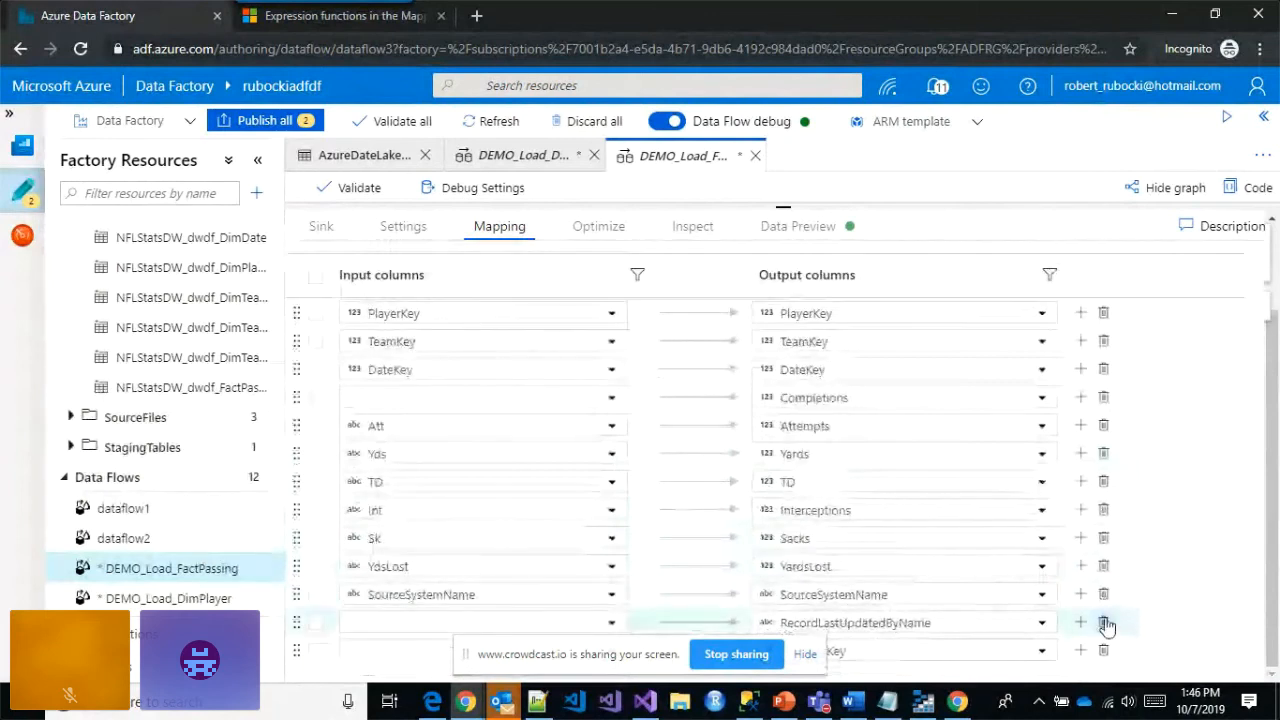
- Map the input column Cmp to the Completions output column
scroll(1106, 625, "up", 1)
scroll(1140, 630, "up", 2)
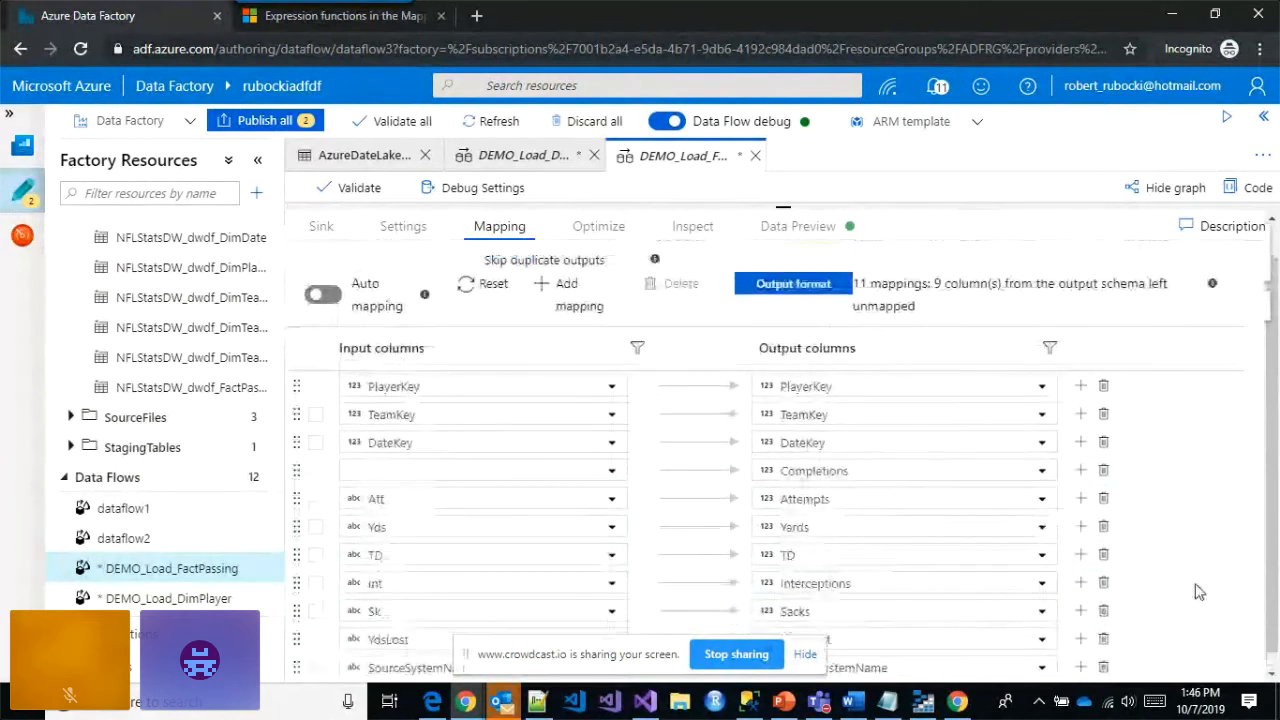
scroll(1199, 592, "down", 1)
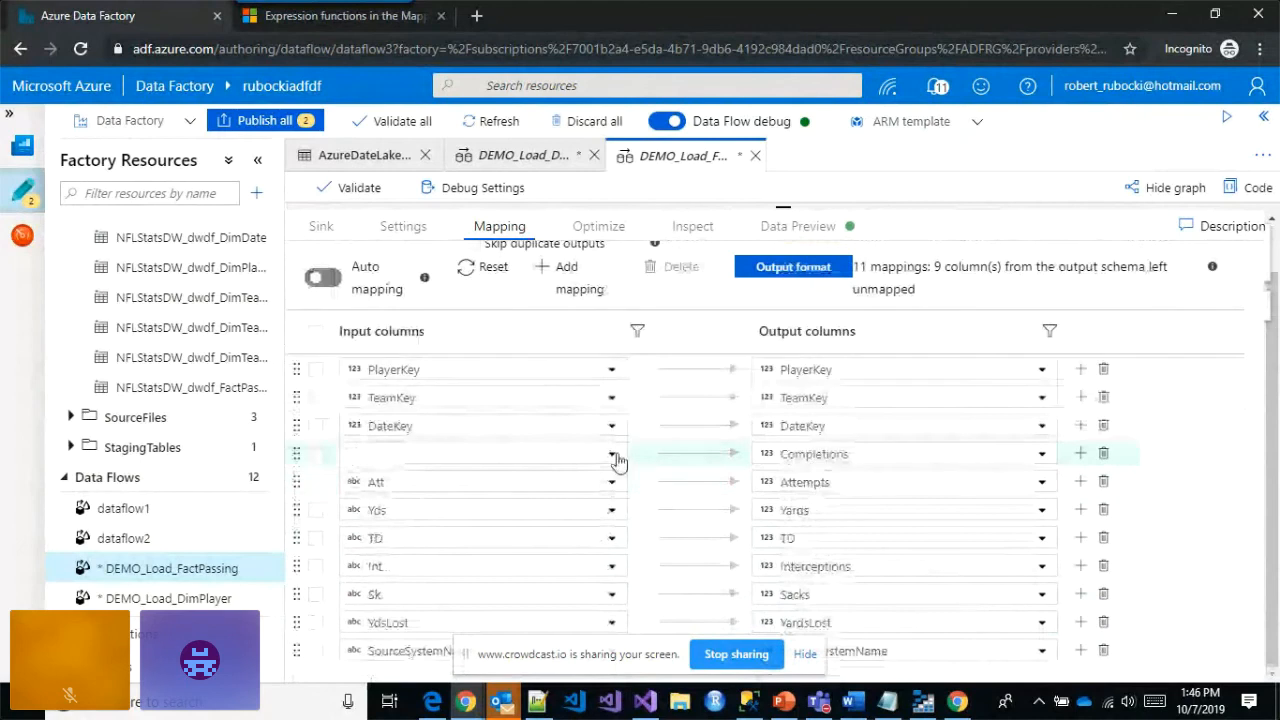
left_click(585, 457)
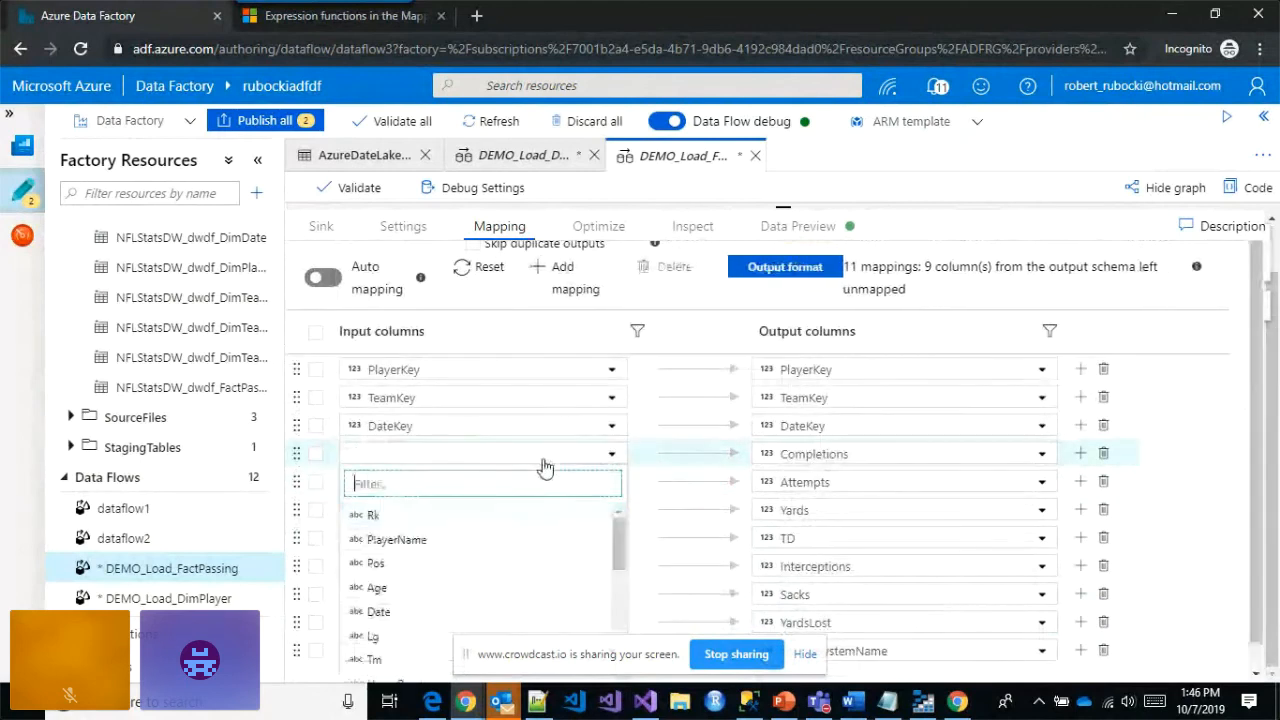
type("c")
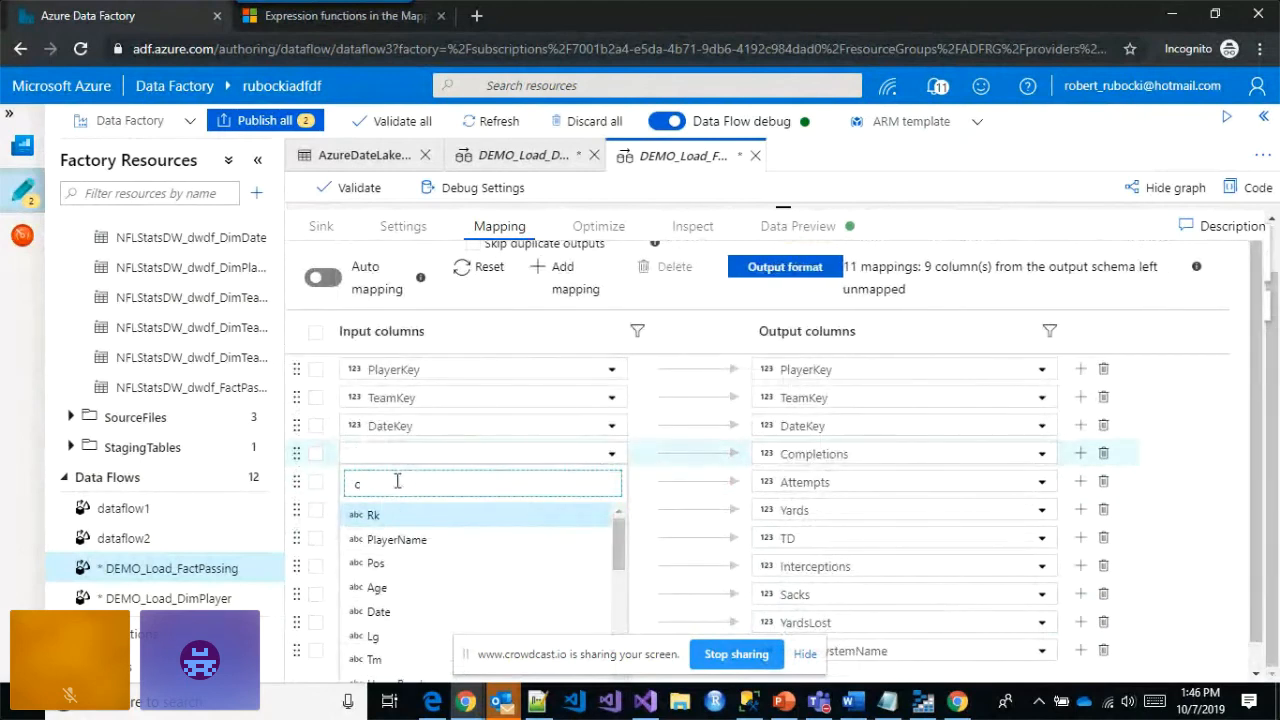
type("m")
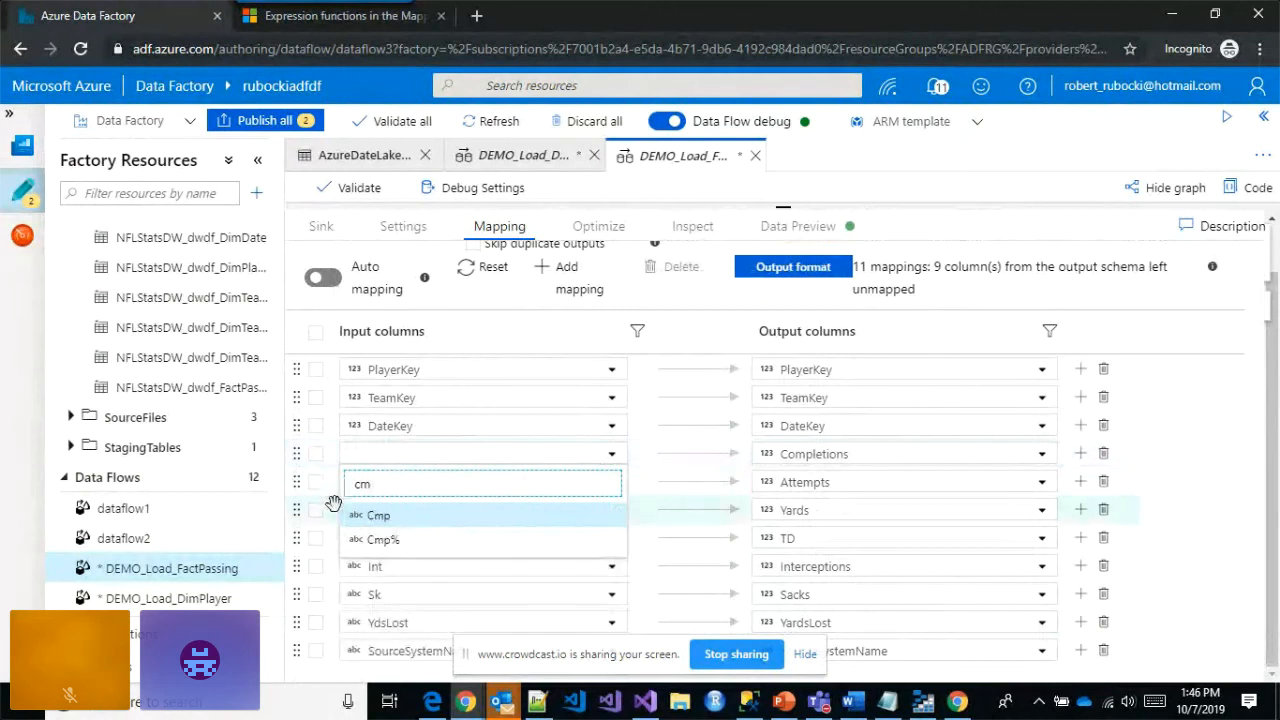
left_click(376, 516)
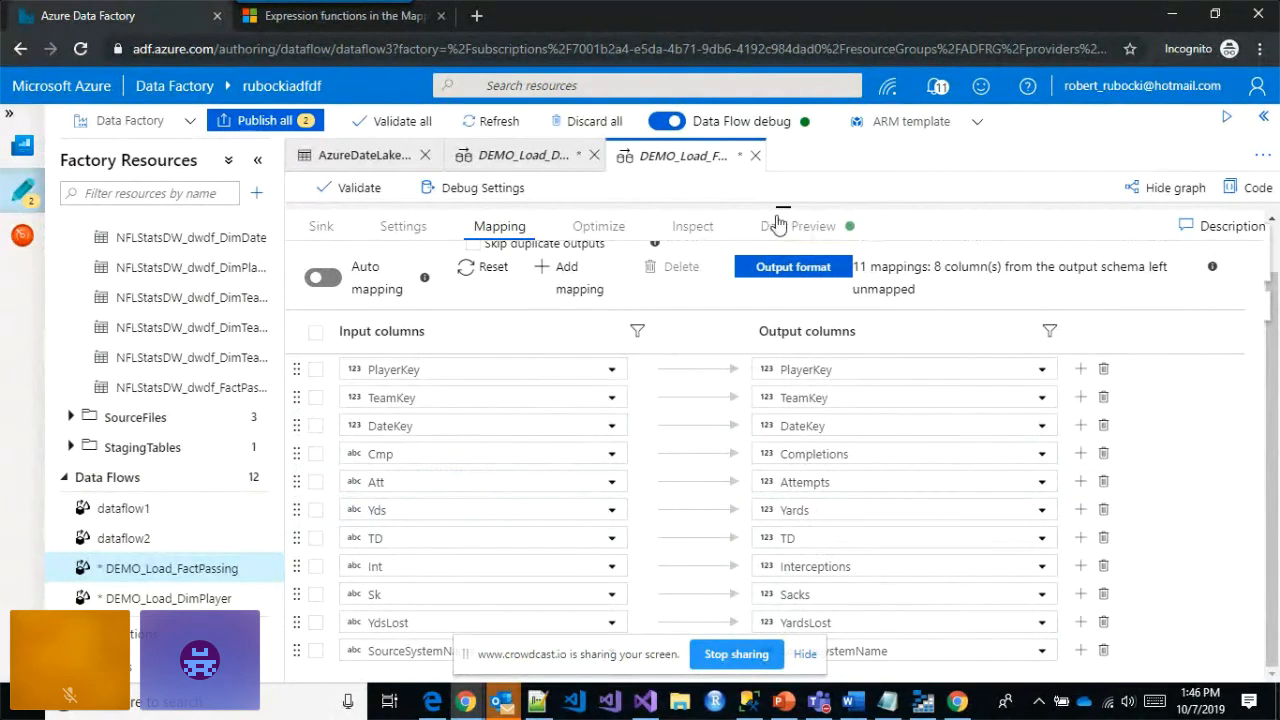
- Enlarge the data flow graph area and examine the transformations from LookupPlayerKey to AlterRowInsert
left_click_drag(781, 203, 1068, 417)
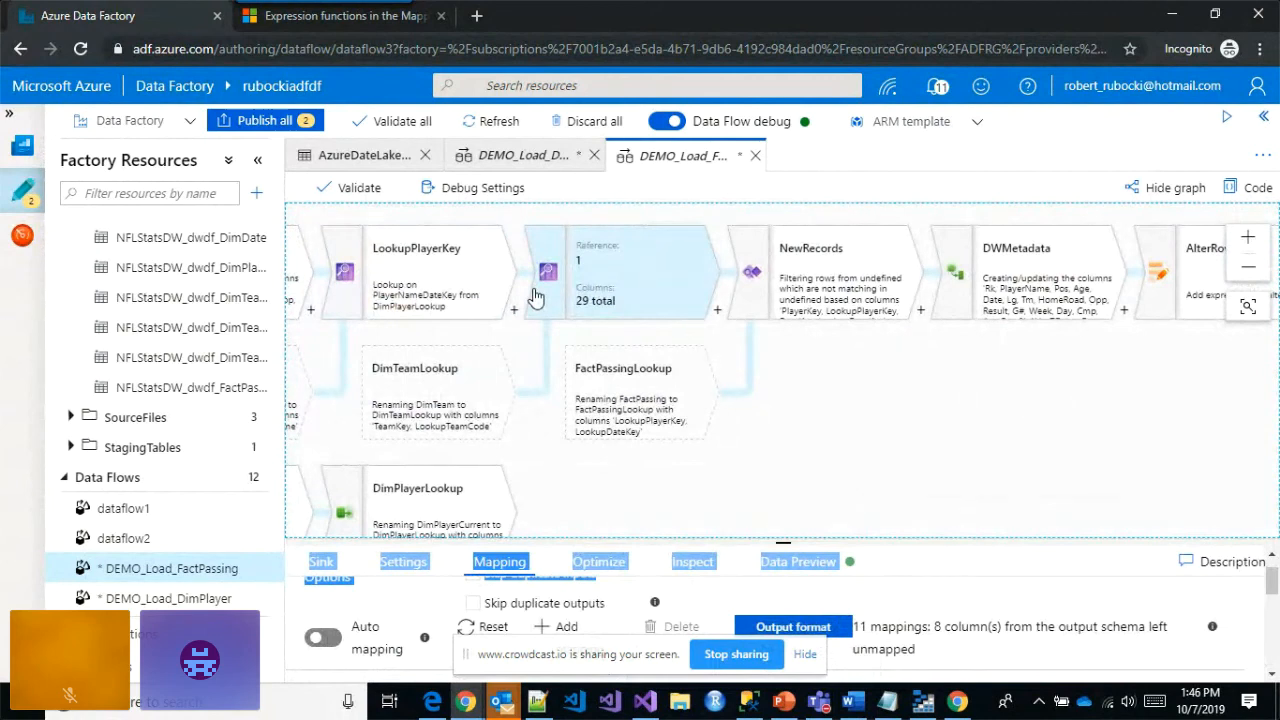
left_click(855, 392)
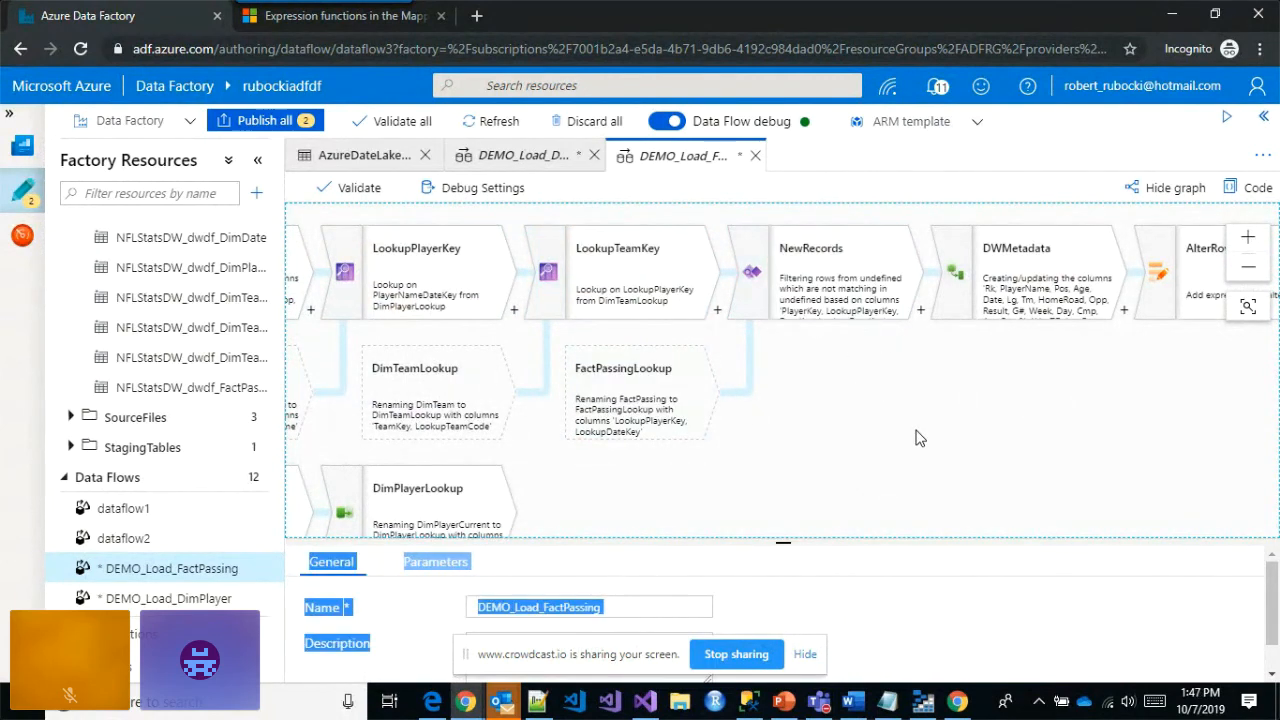
left_click_drag(920, 438, 868, 442)
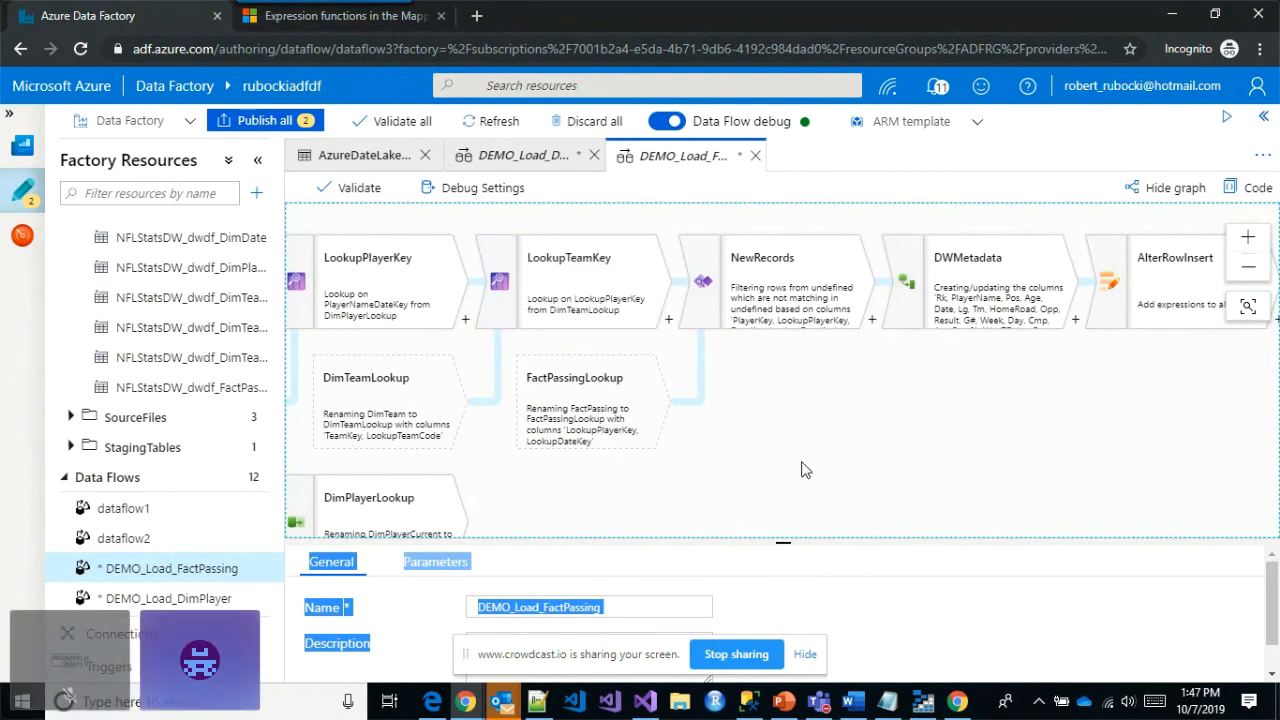
left_click_drag(805, 470, 864, 490)
left_click_drag(851, 457, 781, 445)
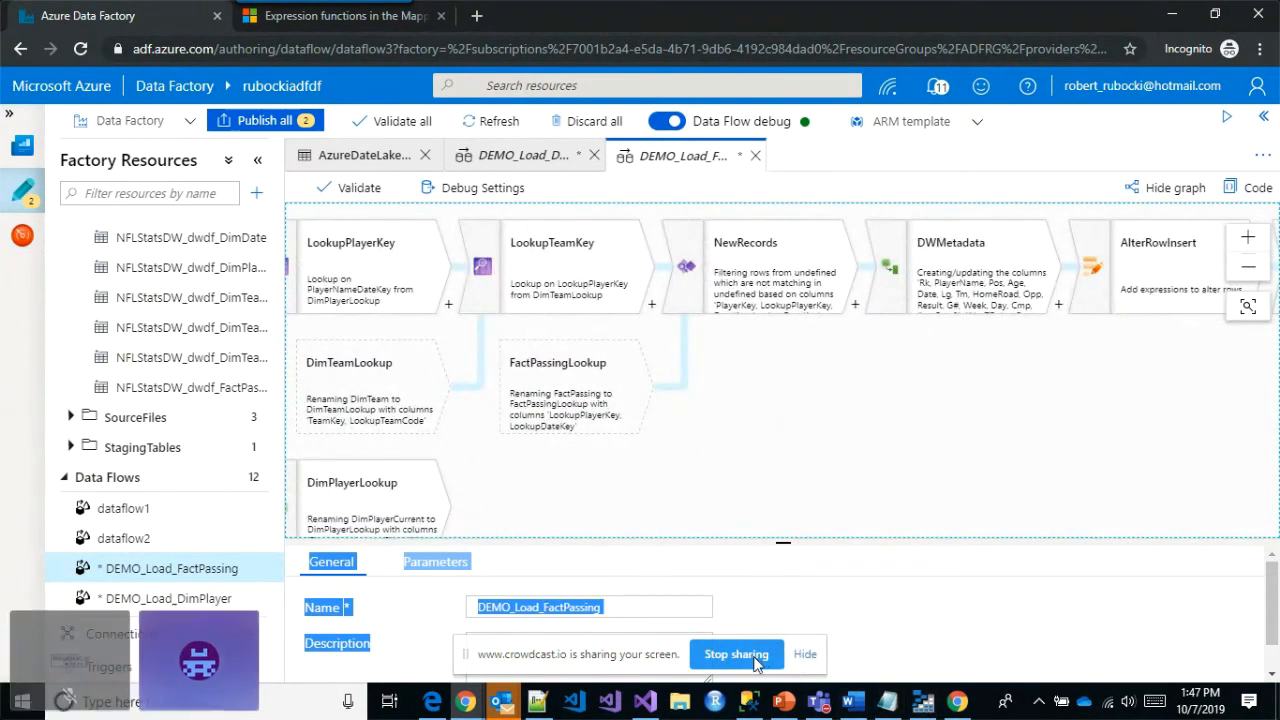
left_click_drag(781, 542, 600, 651)
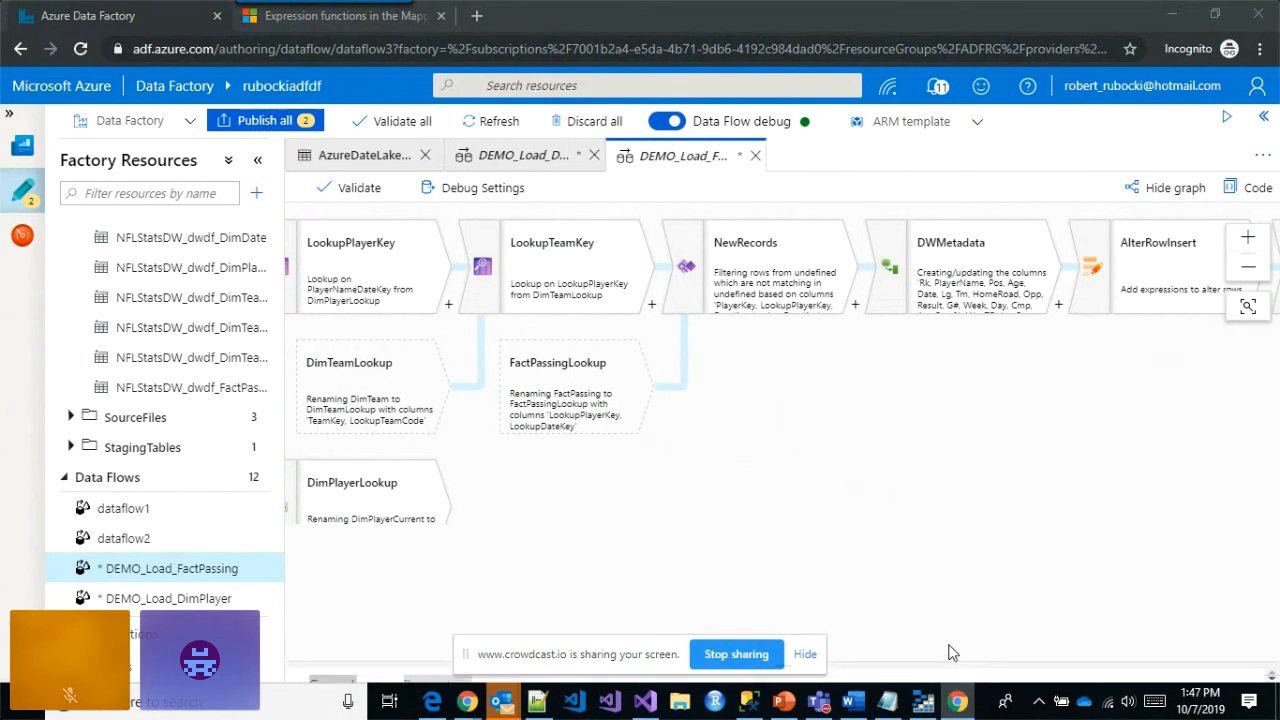
- Switch to the Crowdcast Azure Data Week page and read the chat question about a GitHub repo
key("alt+Tab")
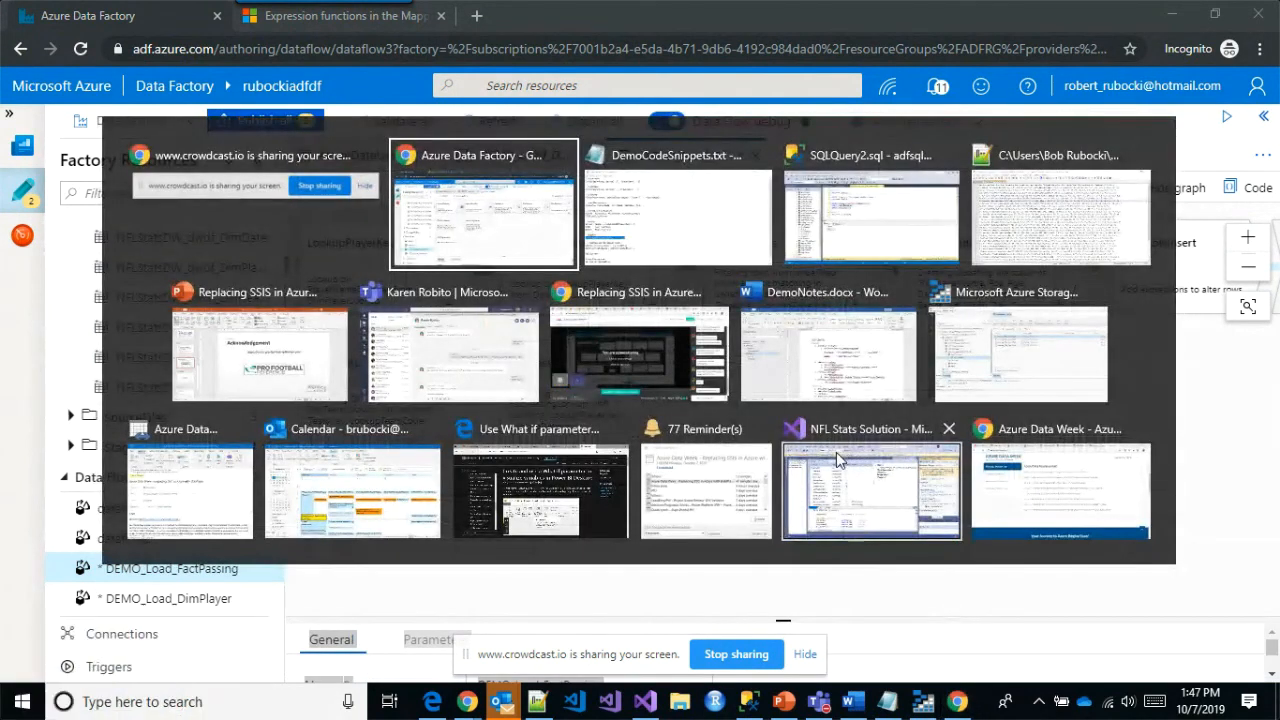
key("Tab")
key("Tab")
key("Tab")
key("Tab")
key("Tab")
key("Tab")
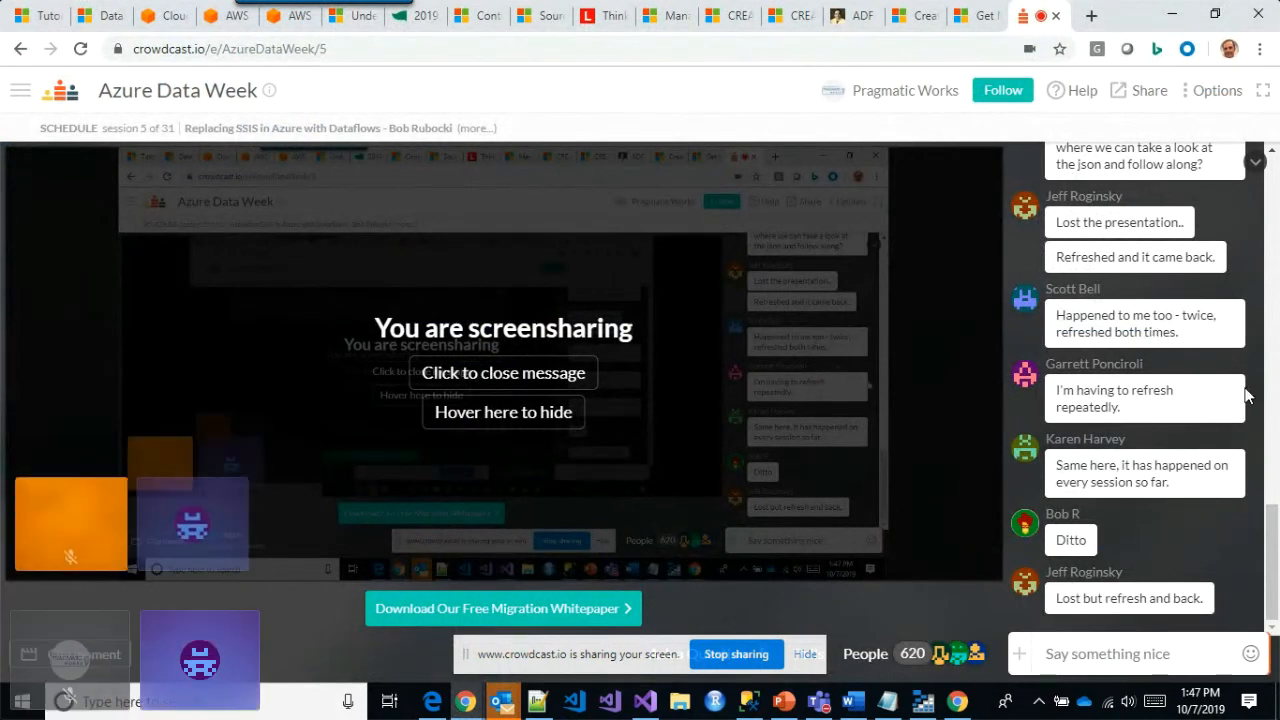
left_click_drag(1275, 541, 1260, 476)
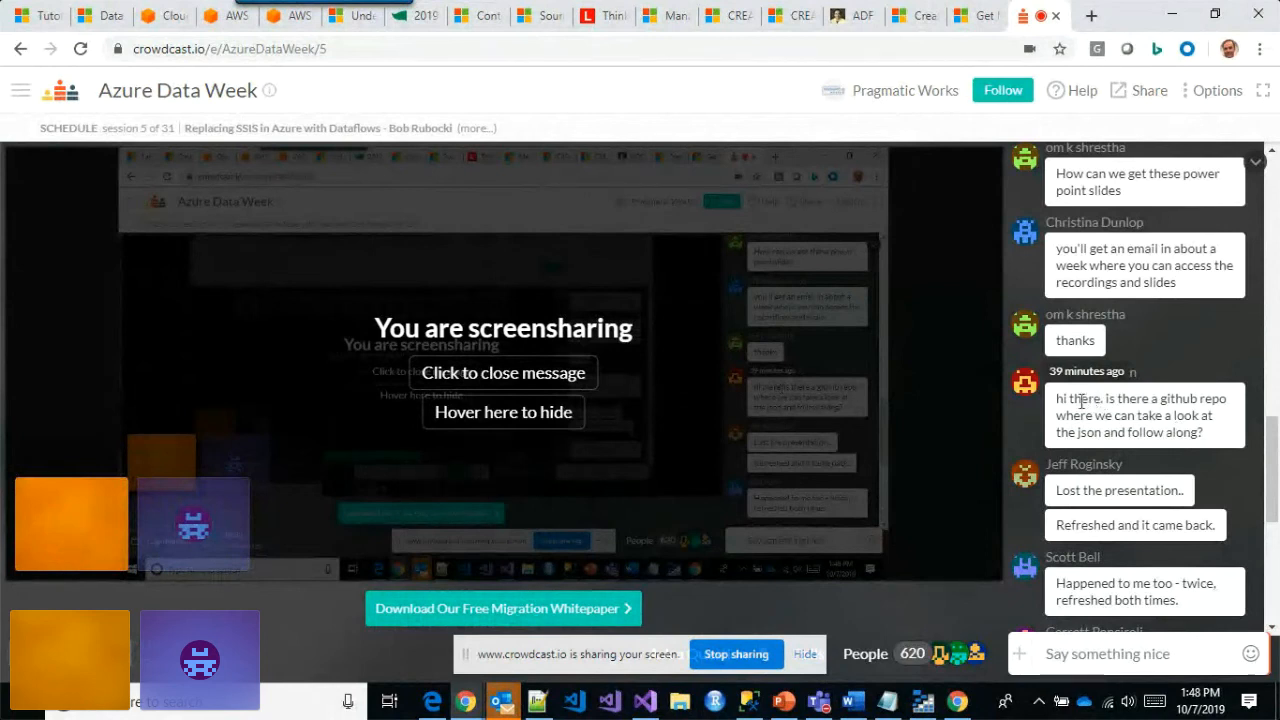
left_click_drag(1081, 400, 1158, 416)
left_click(1160, 416)
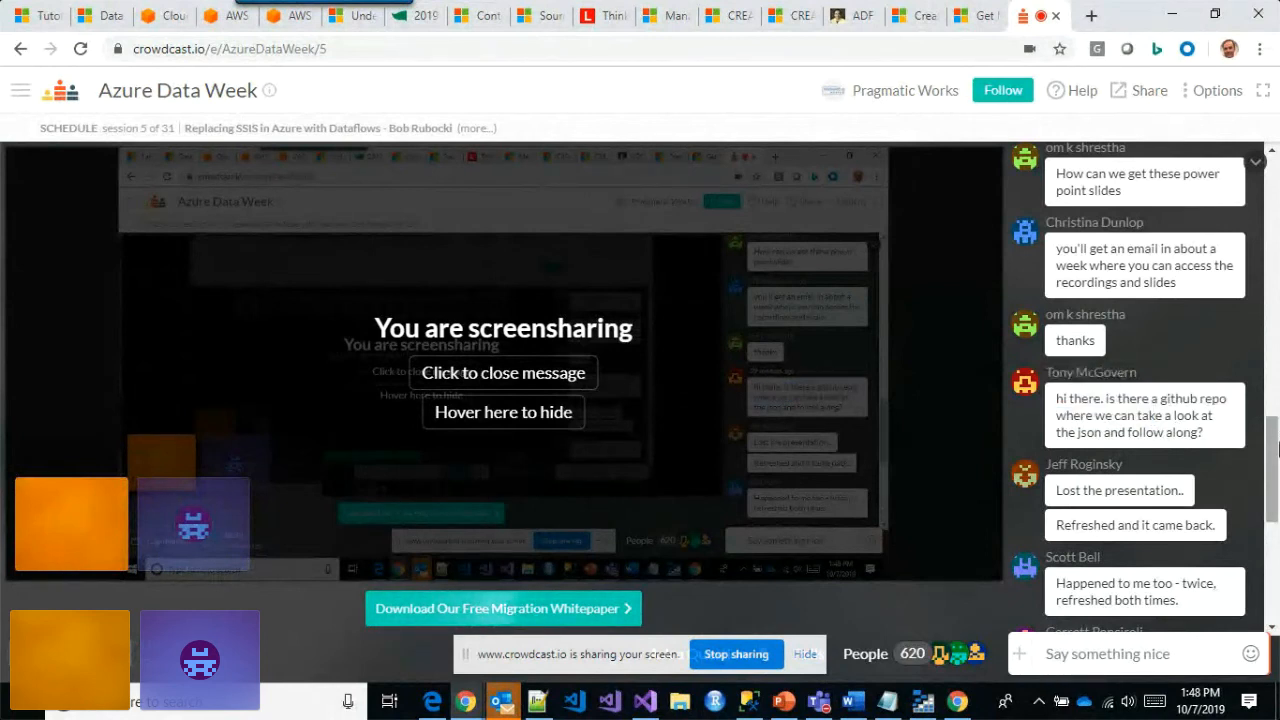
scroll(1270, 480, "up", 1)
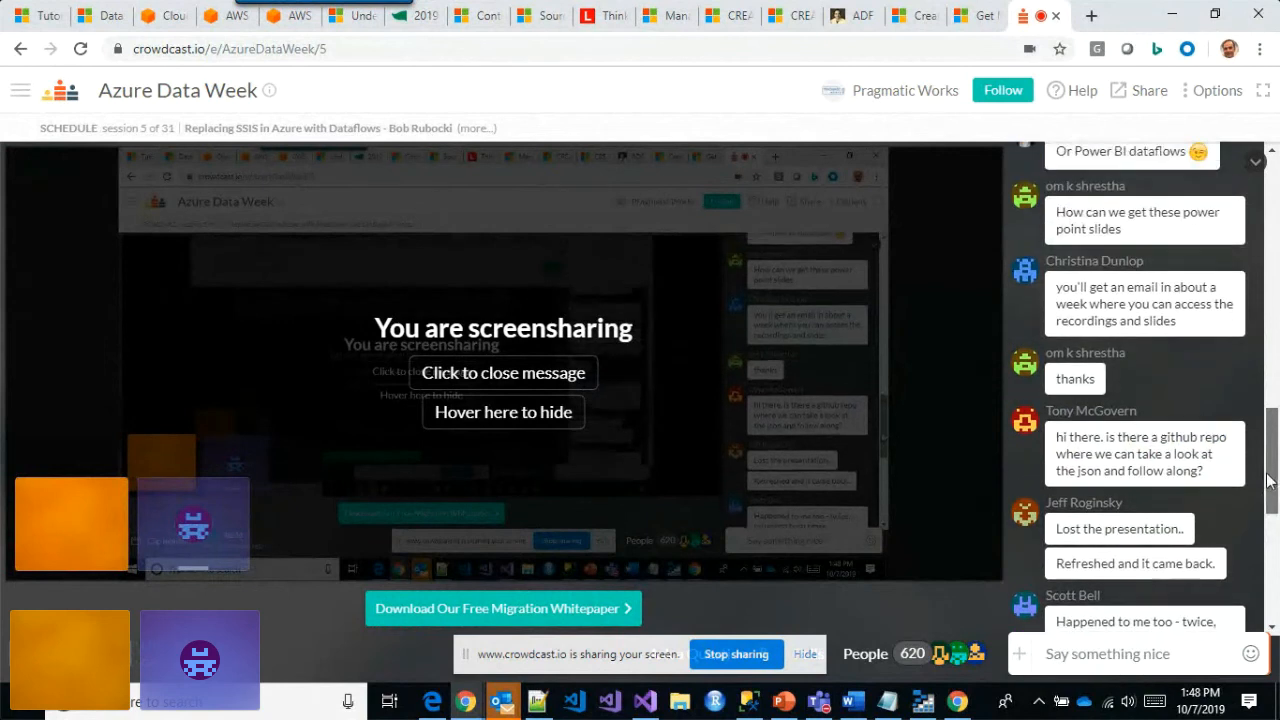
- Read the latest chat questions about converting SSIS packages with Task Factory and using the procedure on prem
left_click_drag(1268, 480, 1270, 572)
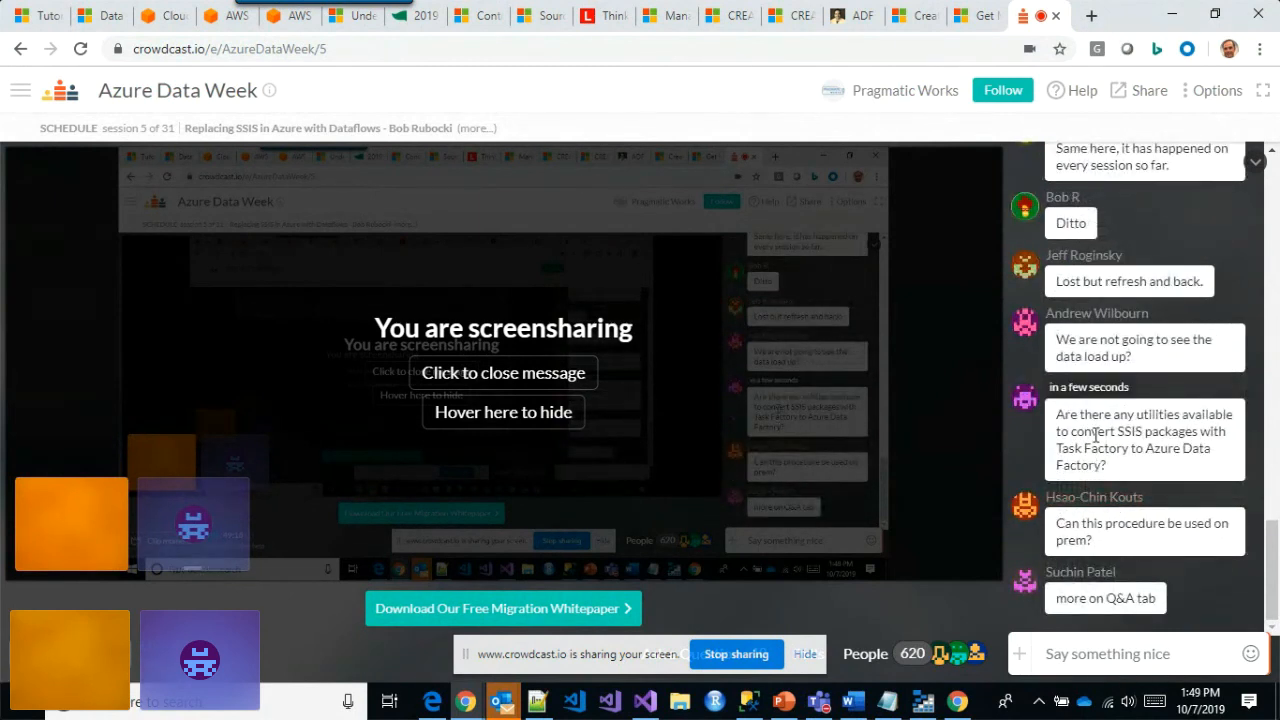
left_click_drag(1068, 416, 1104, 470)
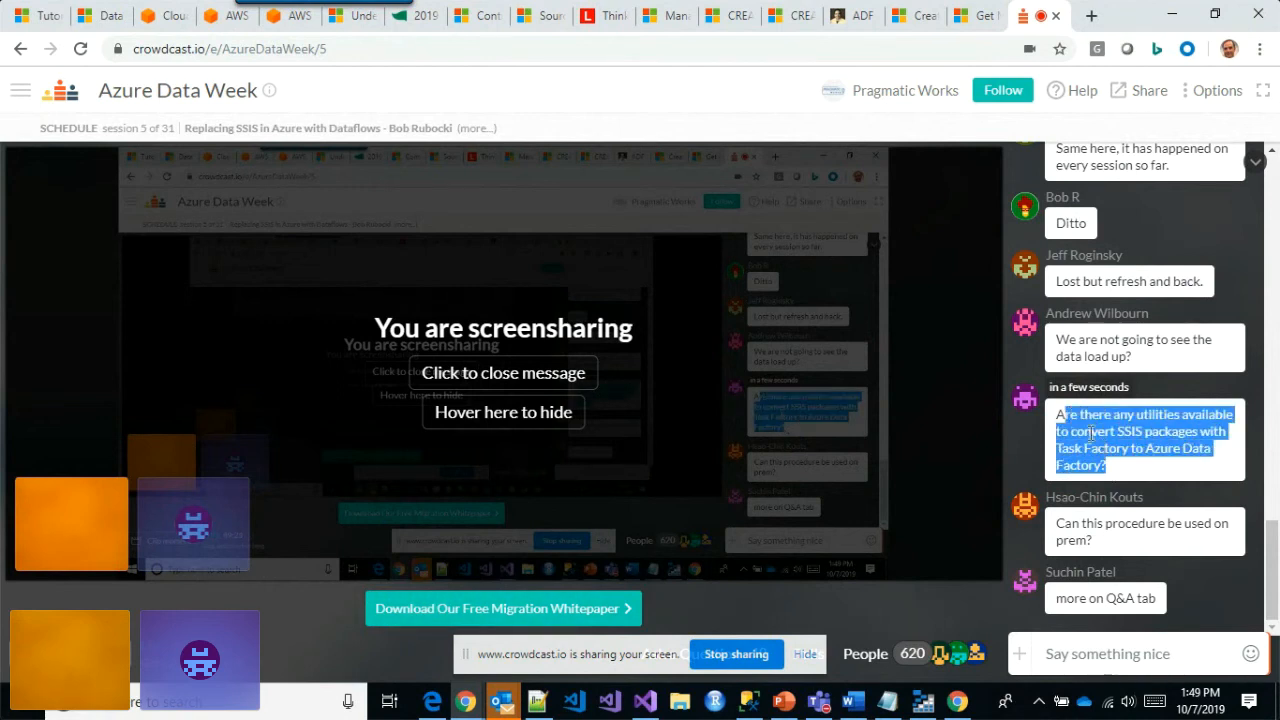
left_click(1063, 413)
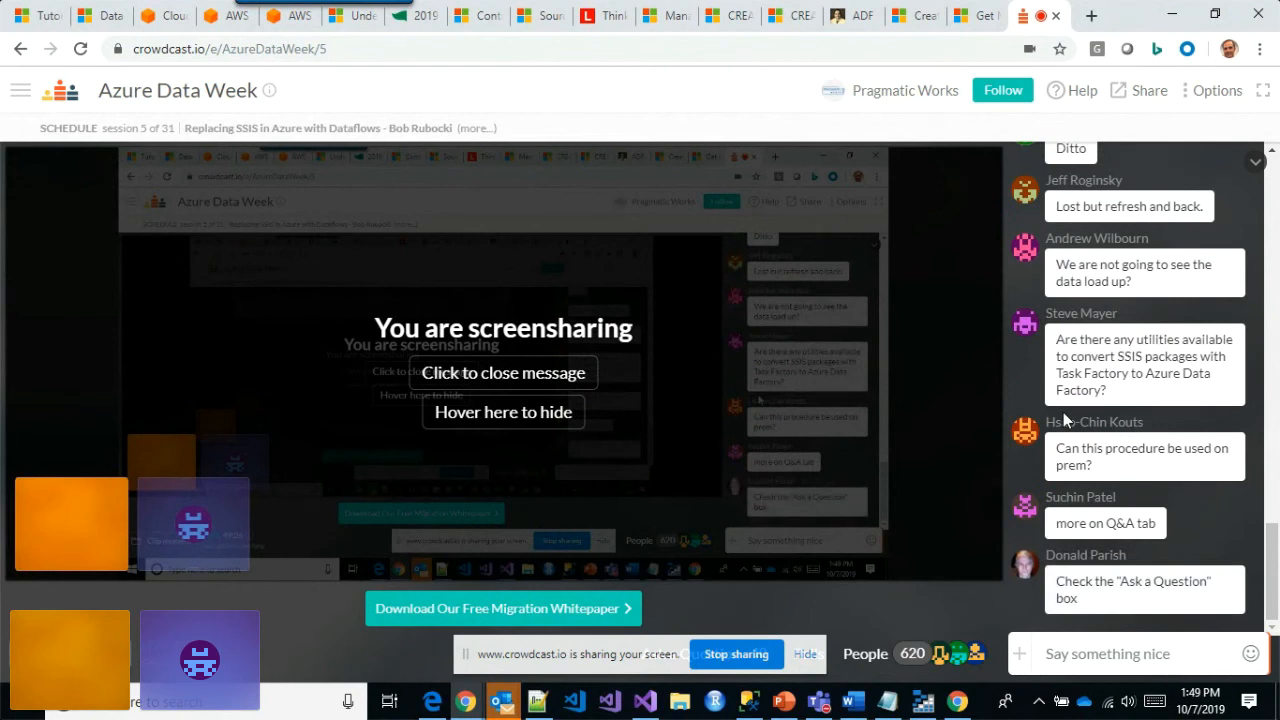
left_click_drag(1058, 356, 1128, 374)
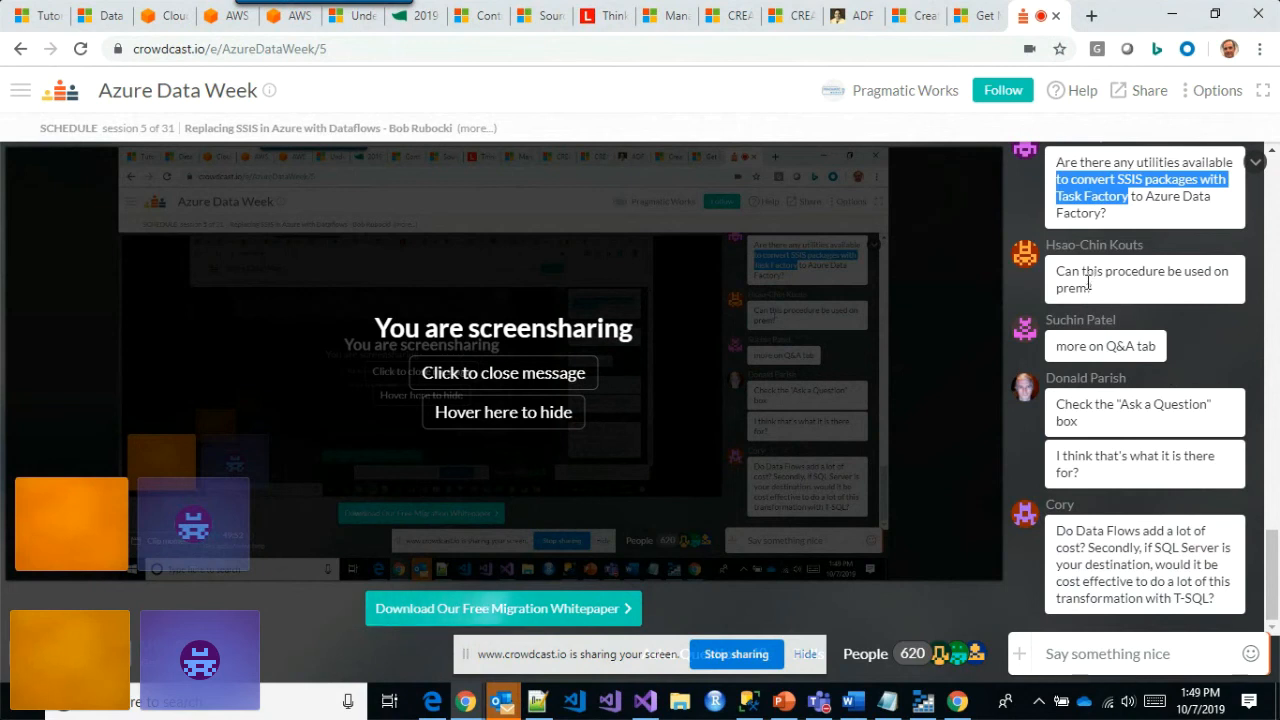
left_click_drag(1057, 271, 1095, 293)
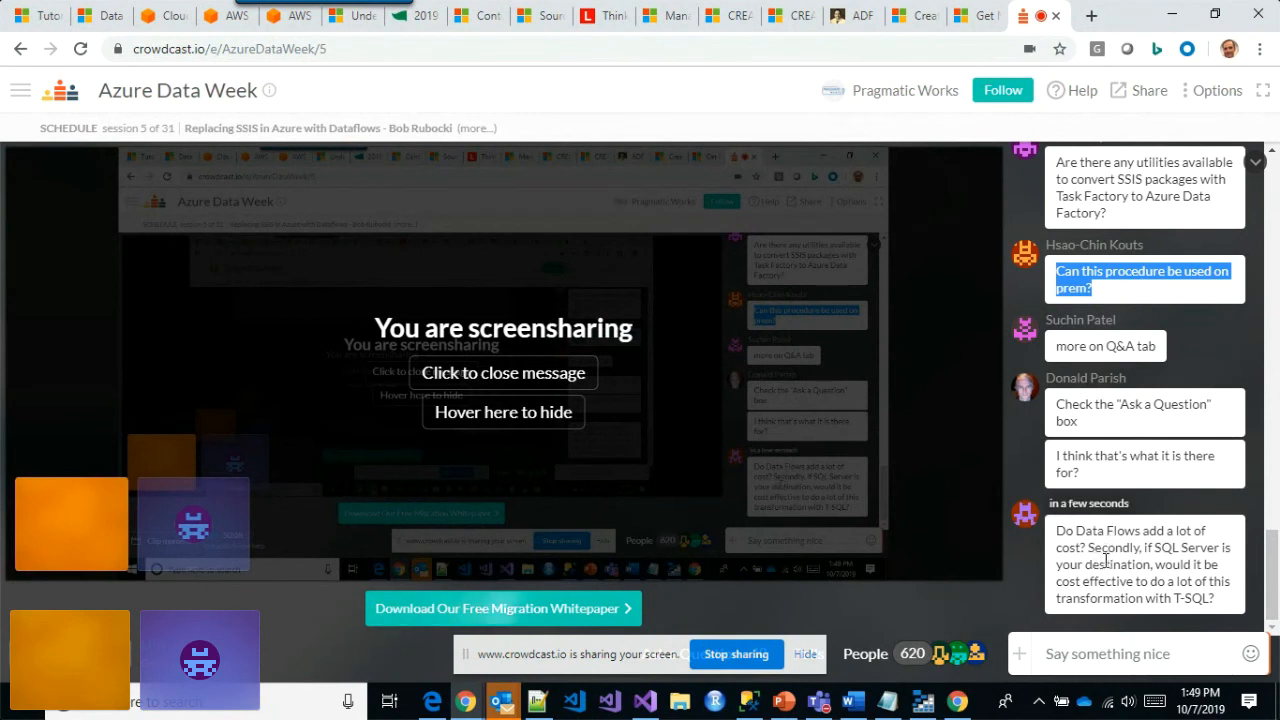
- Read the chat question about the cost of Data Flows compared with transforming in T-SQL
left_click_drag(1066, 531, 1084, 547)
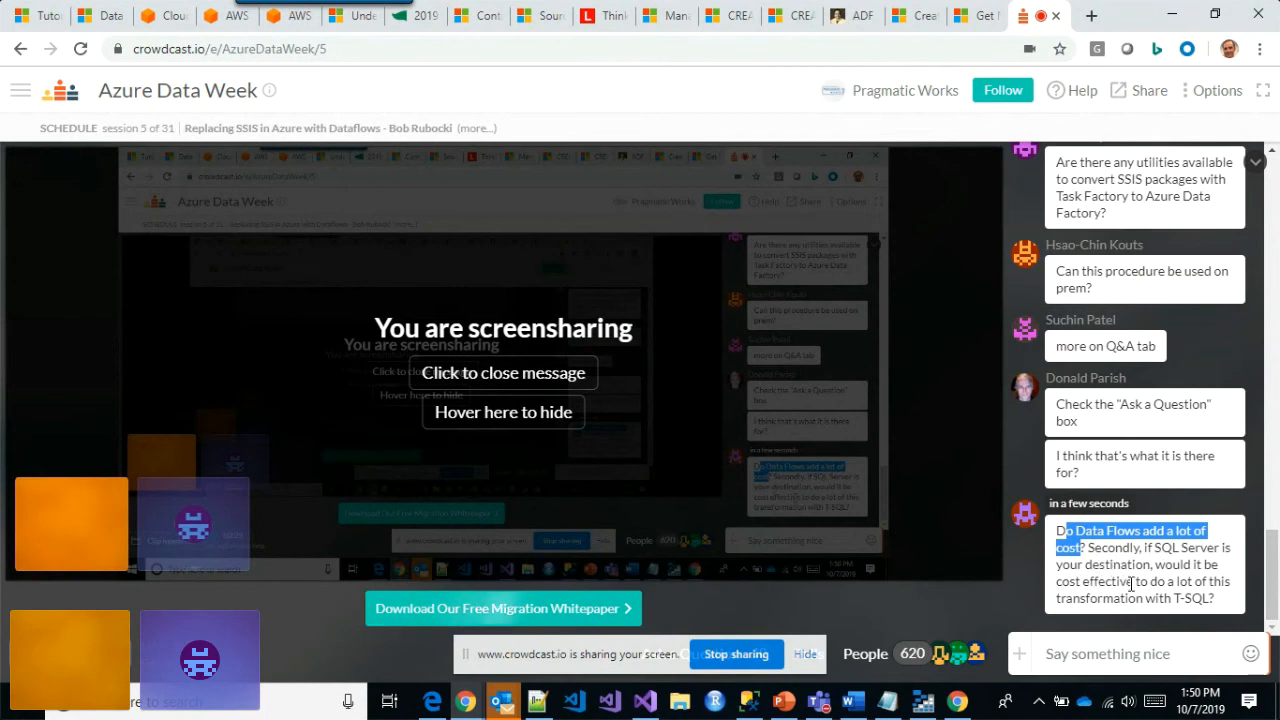
left_click_drag(1078, 598, 1198, 596)
left_click(1200, 597)
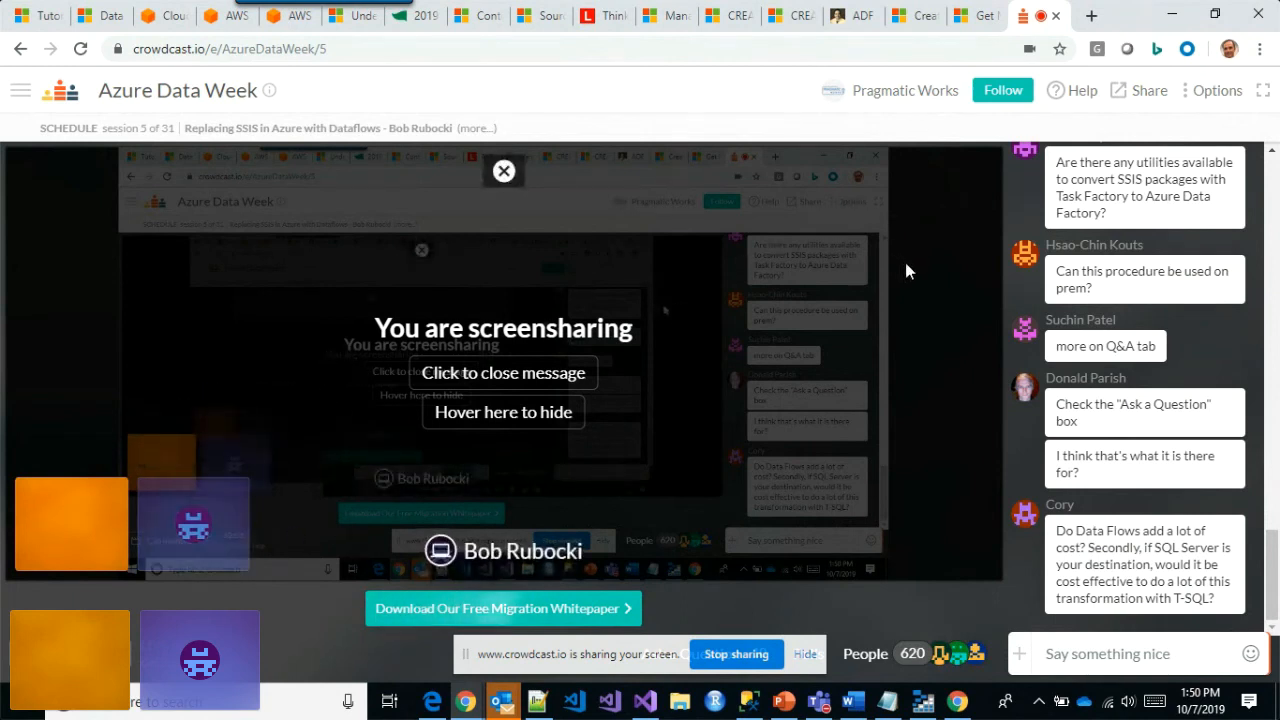
- Read the chat question about Data Bricks cluster start-up time when running outside Debug Mode
mouse_move(957, 705)
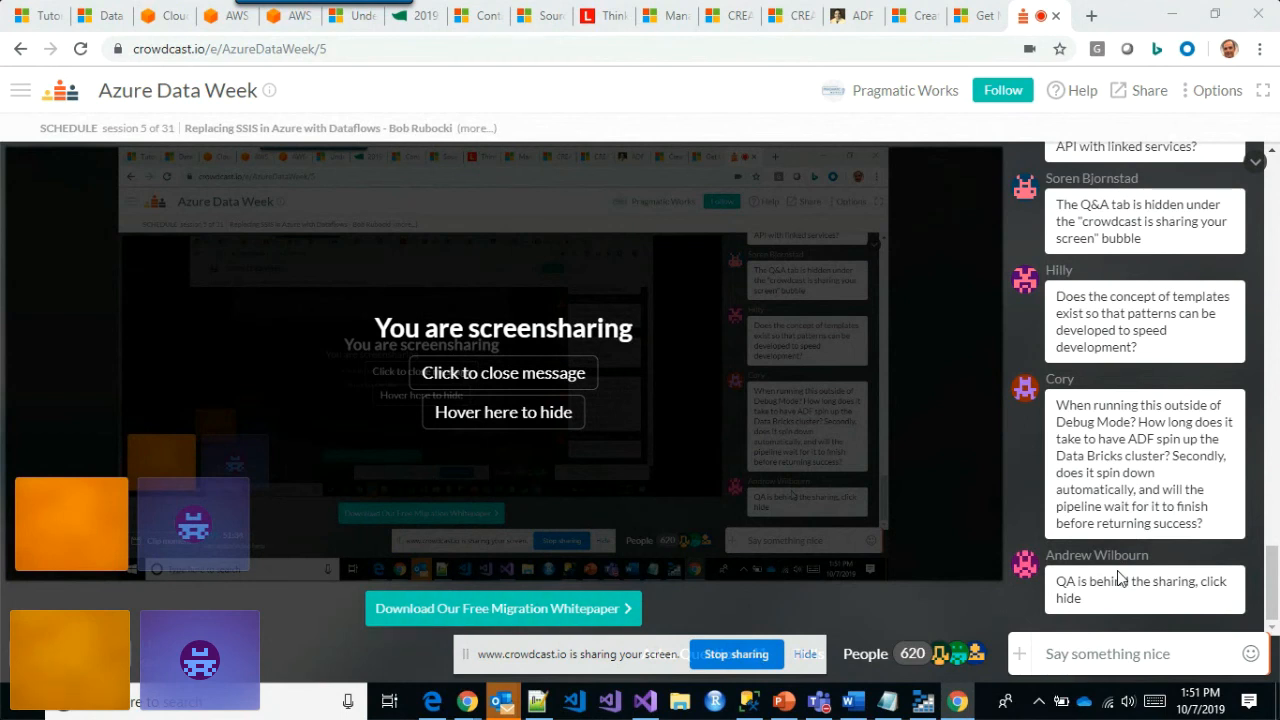
double_click(1062, 404)
left_click_drag(1095, 420, 1172, 438)
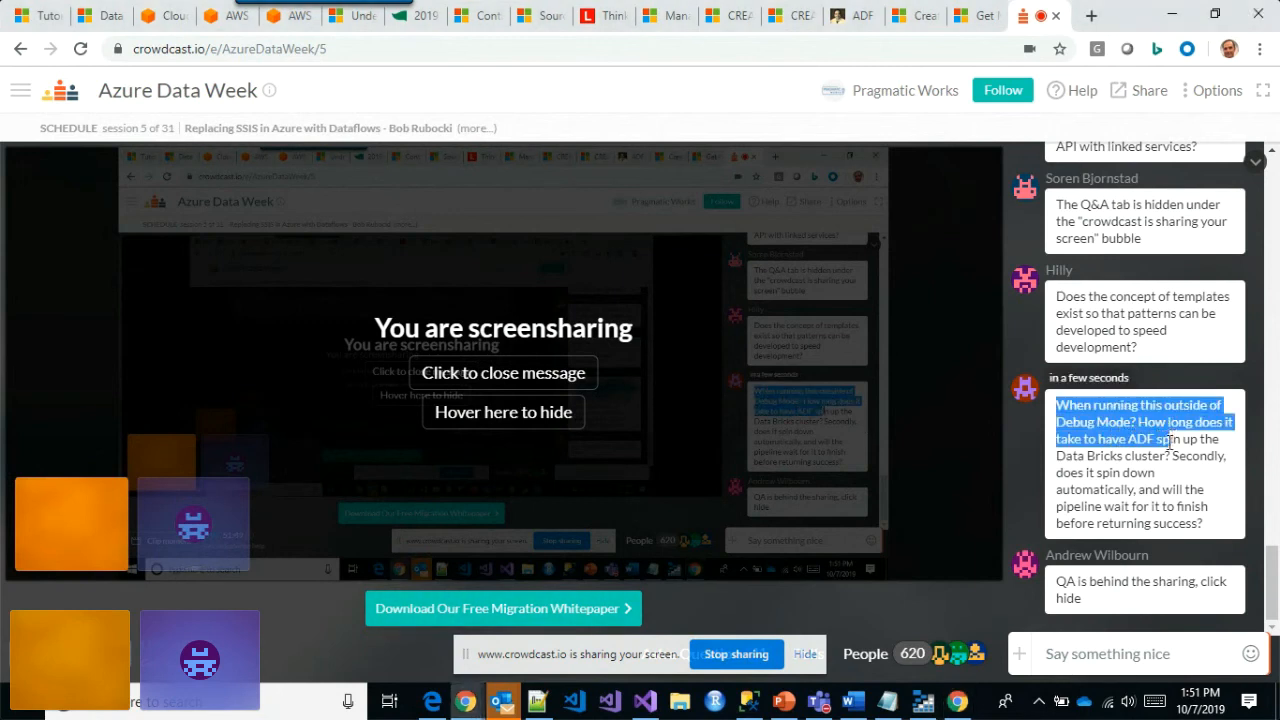
- Read the rest of the Data Bricks cluster question, covering spin-up time, automatic spin-down and whether the pipeline waits for it
left_click(1166, 455)
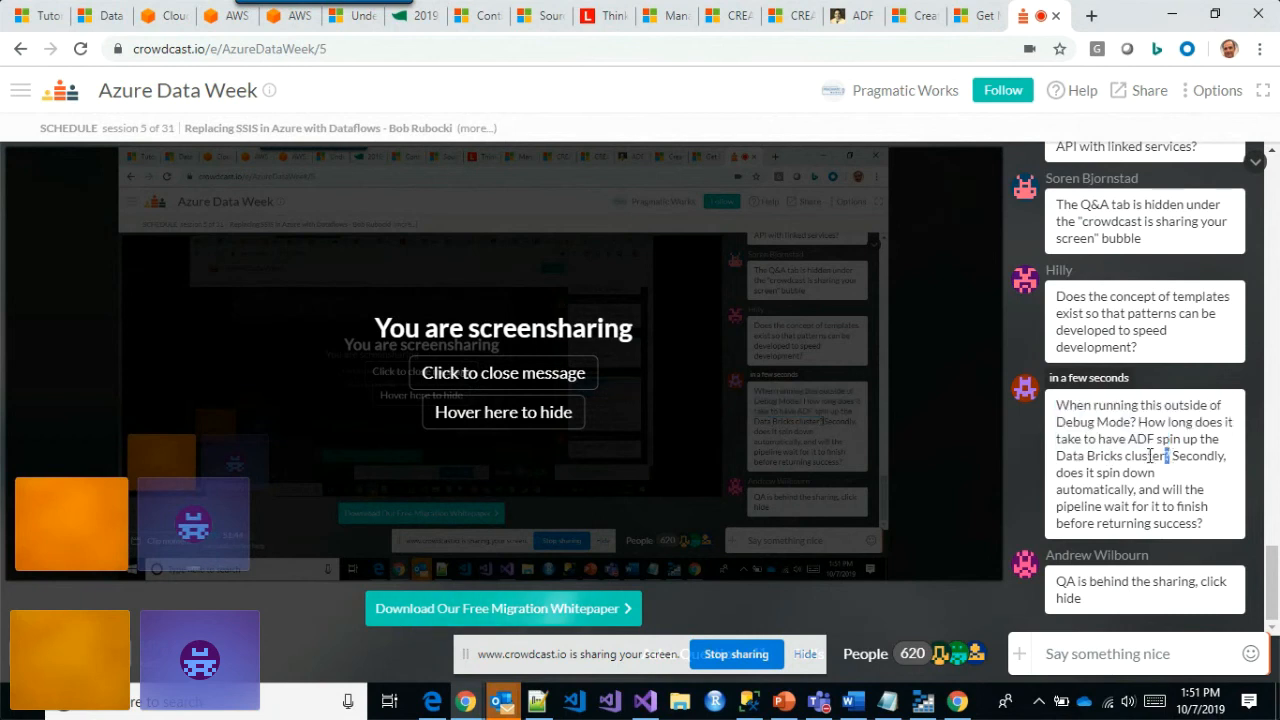
mouse_move(1150, 455)
left_mouse_down()
mouse_move(1085, 455)
mouse_move(1058, 404)
mouse_move(1162, 458)
left_mouse_up()
left_click(1083, 415)
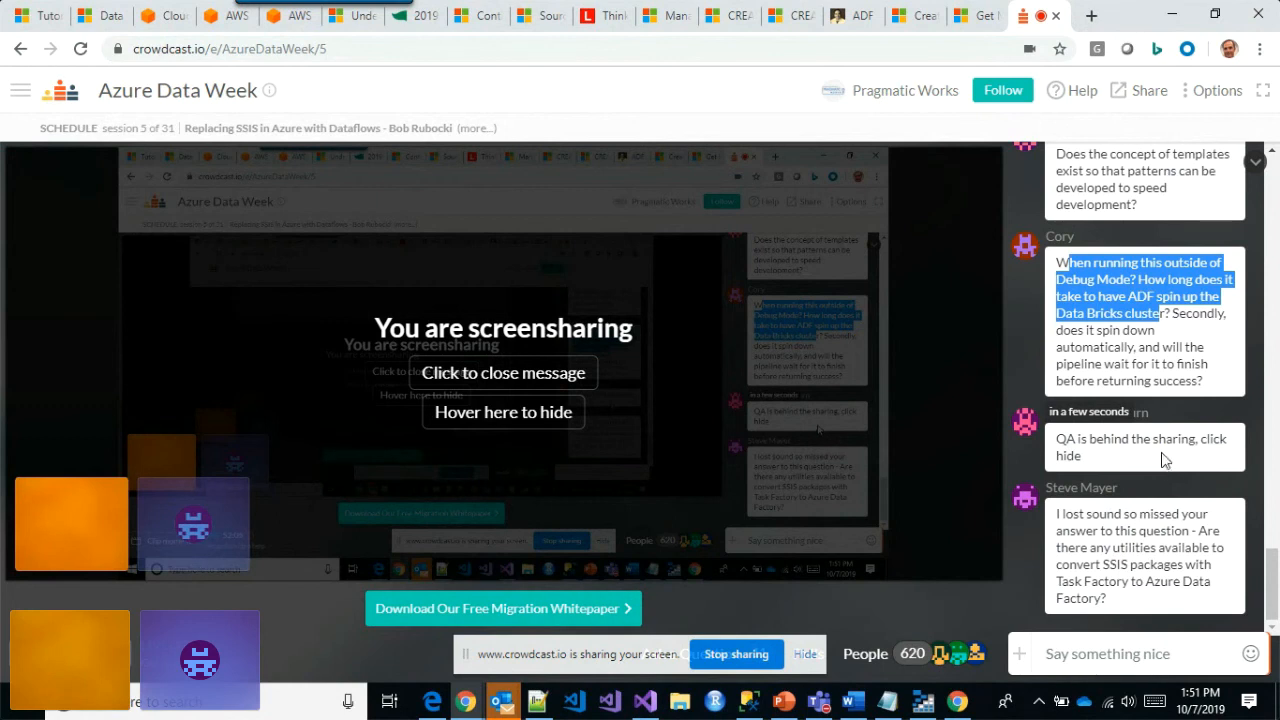
left_click_drag(1171, 314, 1201, 373)
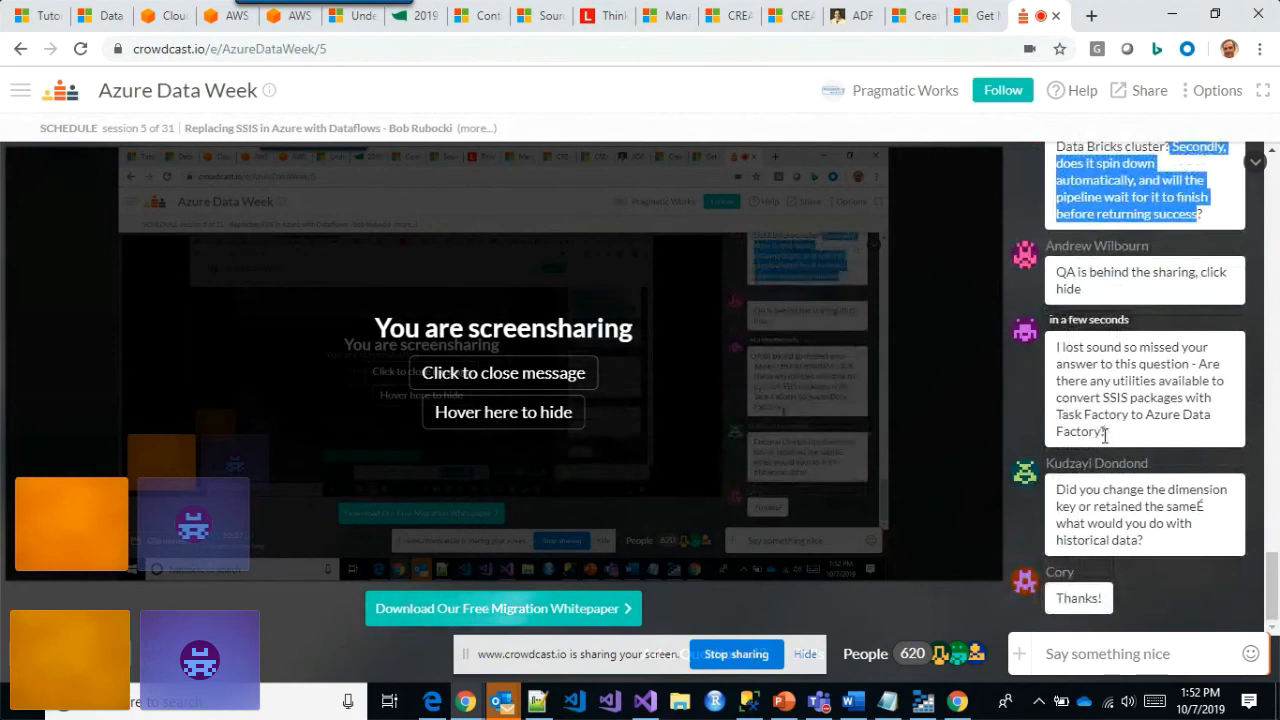
- Read the chat questions about utilities for converting Task Factory SSIS packages and about dimension keys and historical data
left_click_drag(1102, 430, 1056, 347)
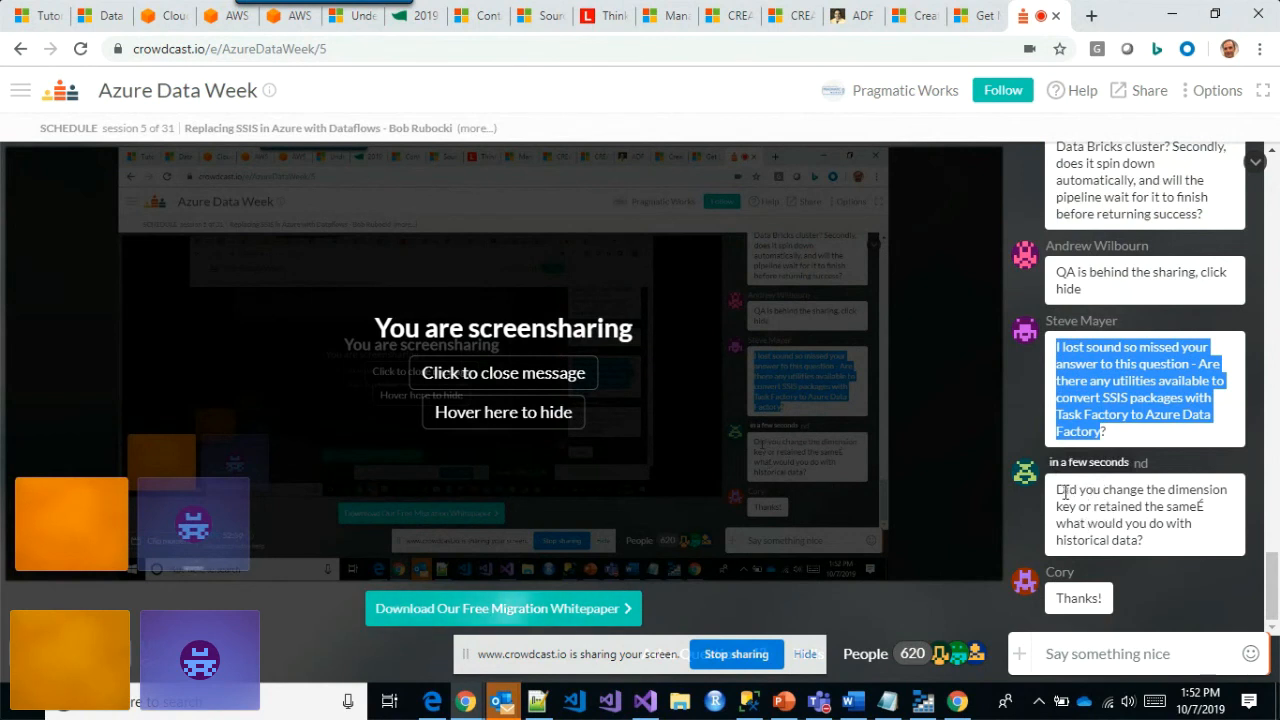
left_click_drag(1056, 489, 1152, 542)
left_click(1141, 528)
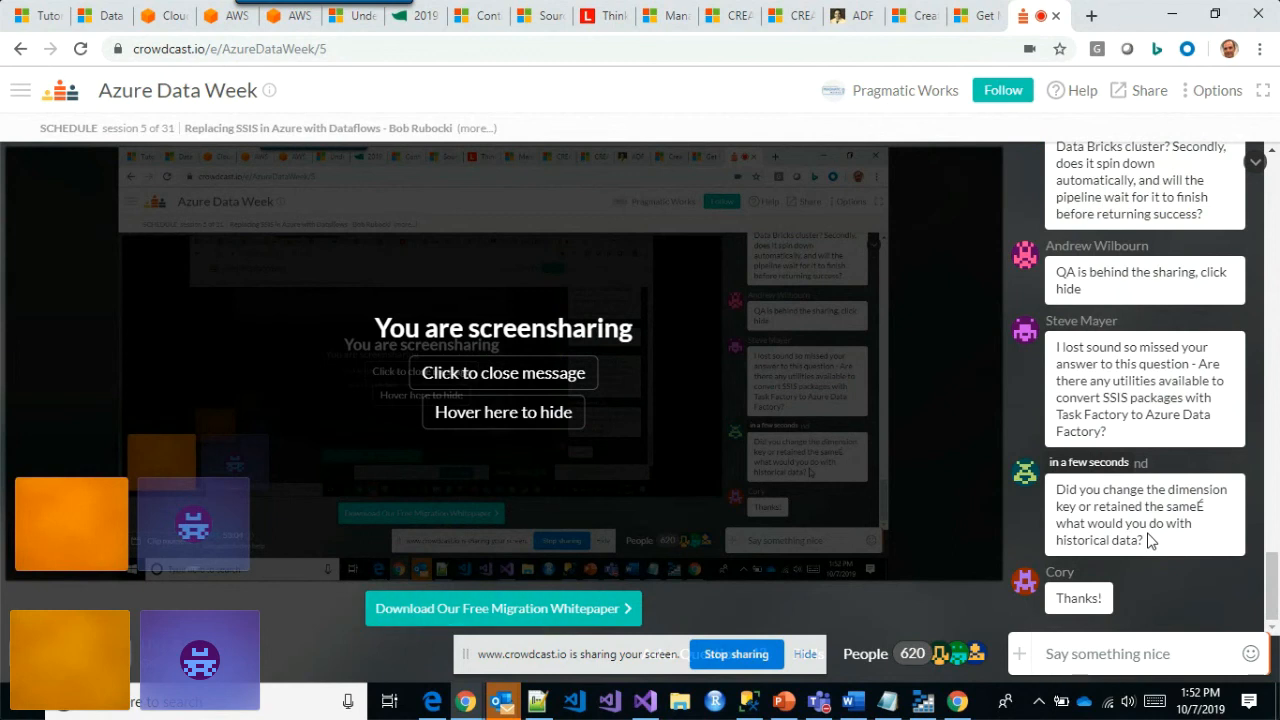
double_click(1063, 489)
left_click_drag(1100, 491, 1150, 468)
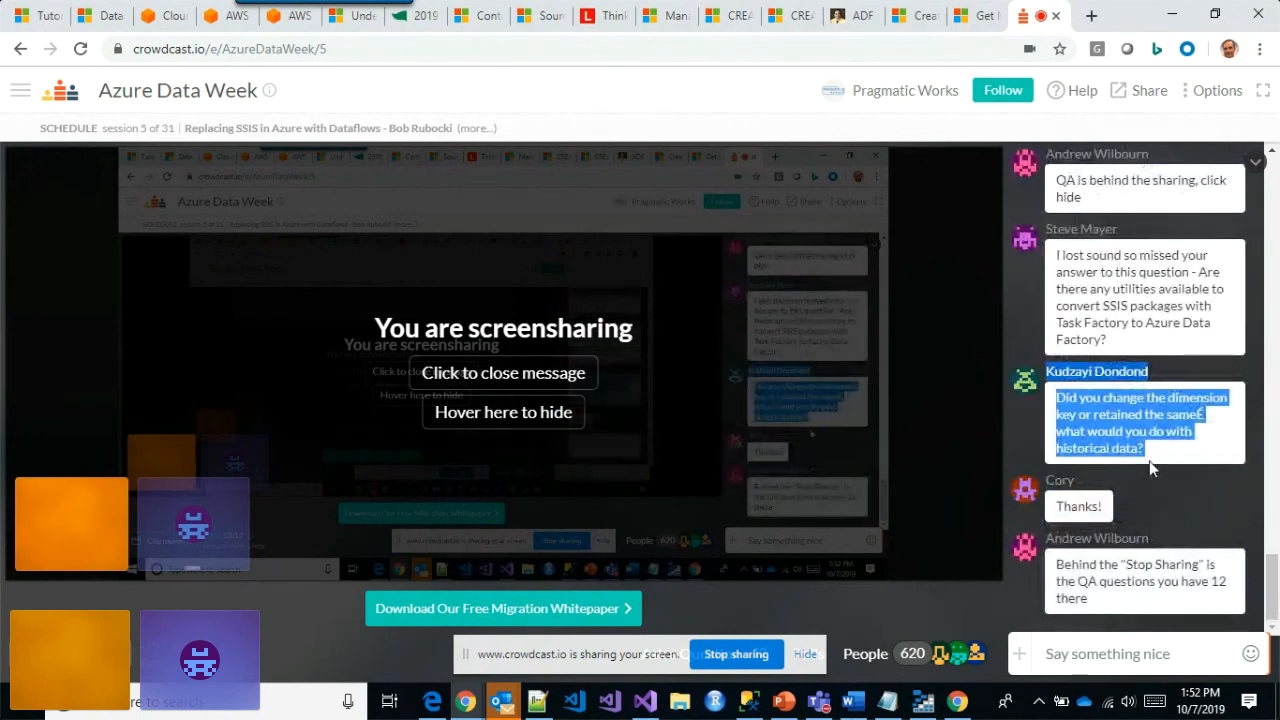
left_click(1153, 451)
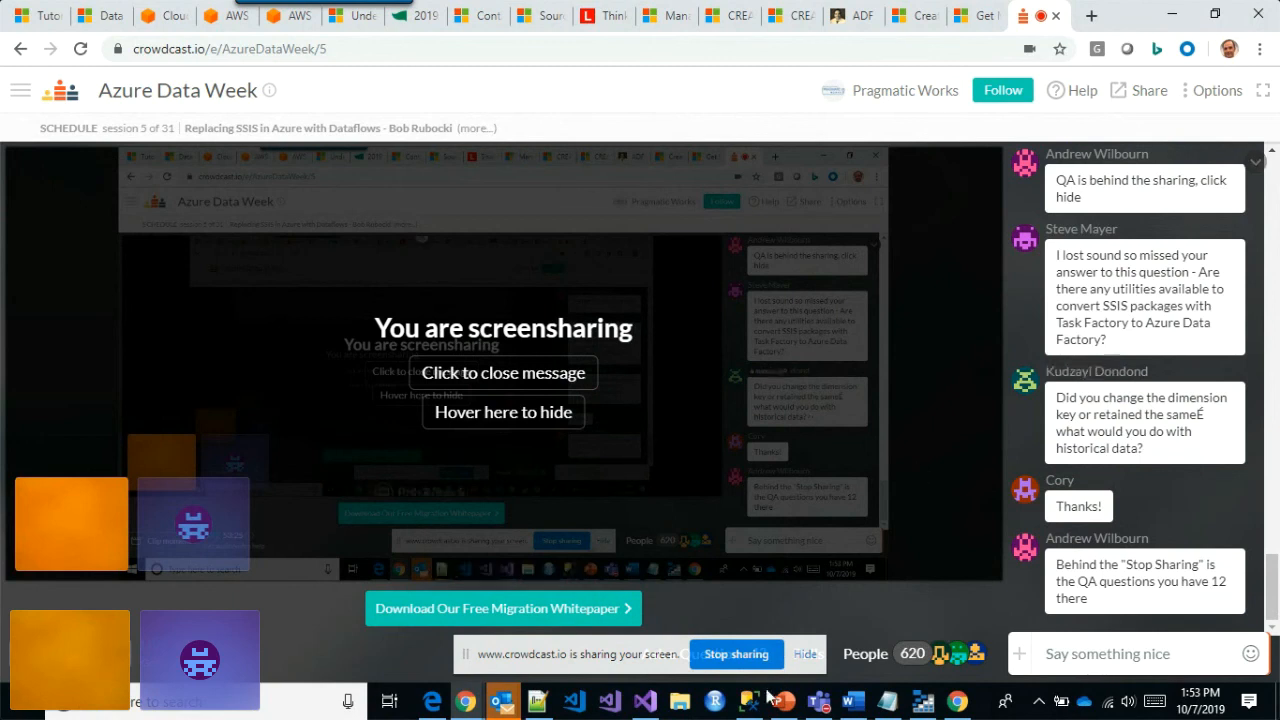
- Move the screen-sharing notice off the question link, open the session's Questions & Answers, and read the question about scripting instead of using the GUI
left_click_drag(587, 644, 221, 620)
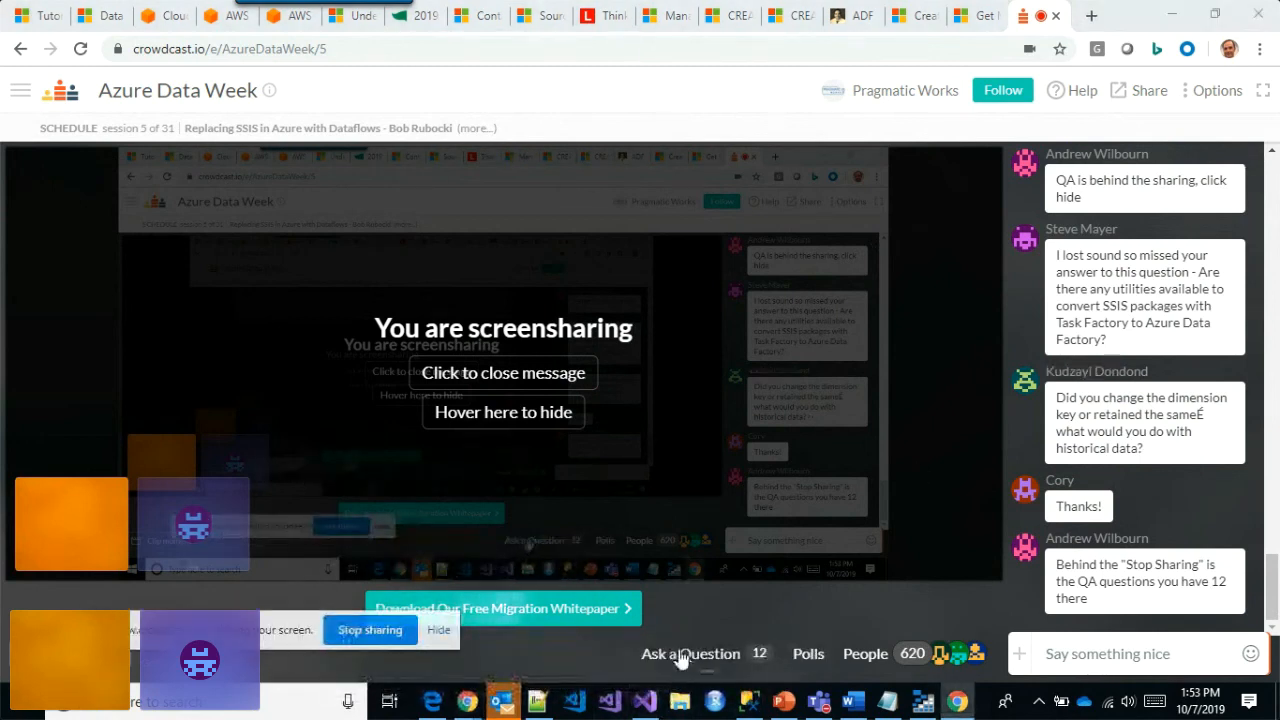
left_click(680, 655)
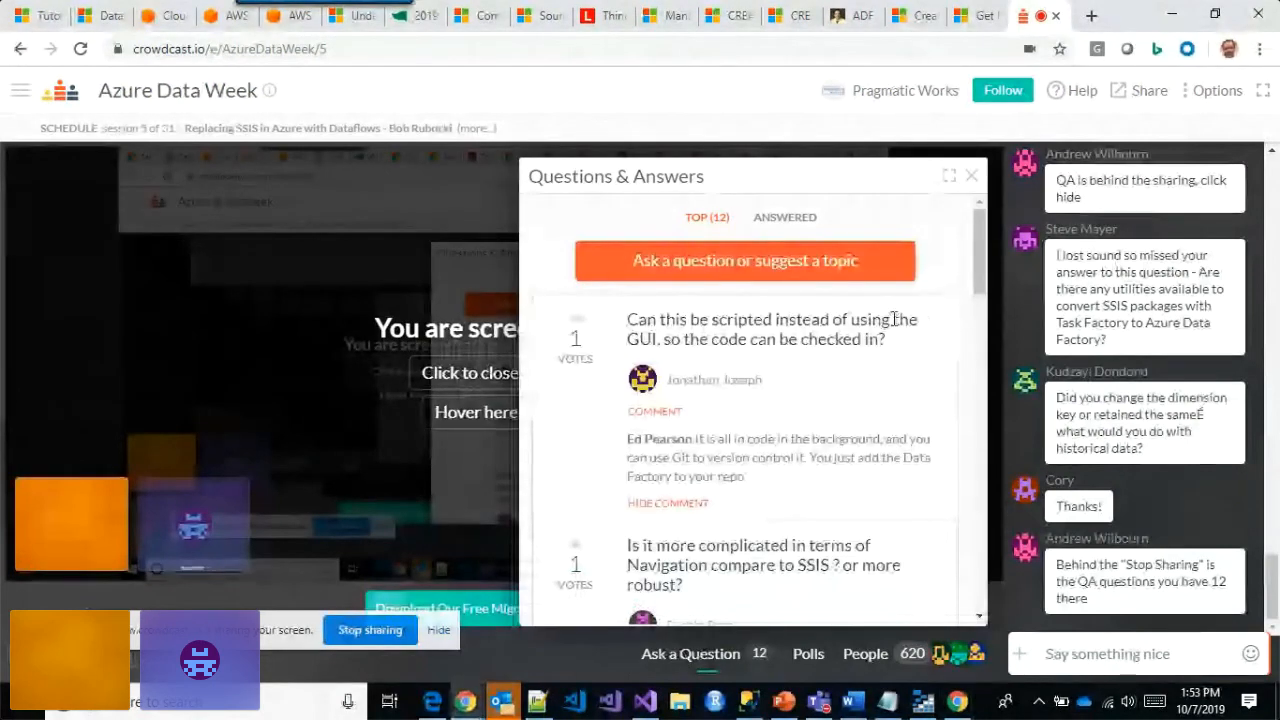
left_click_drag(636, 318, 830, 320)
scroll(983, 293, "down", 1)
scroll(983, 293, "down", 3)
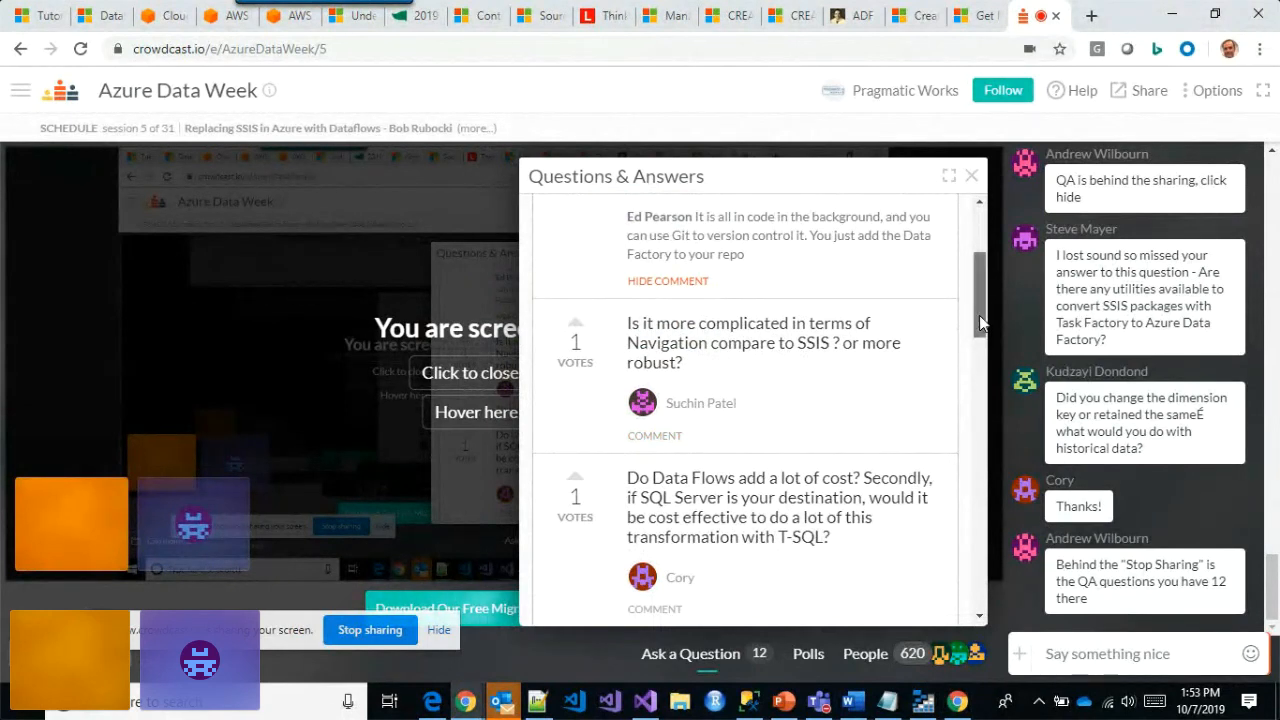
- Read the Questions & Answers entries from the SSIS navigation question down to the one about a Type2 transformation
left_click_drag(979, 315, 973, 330)
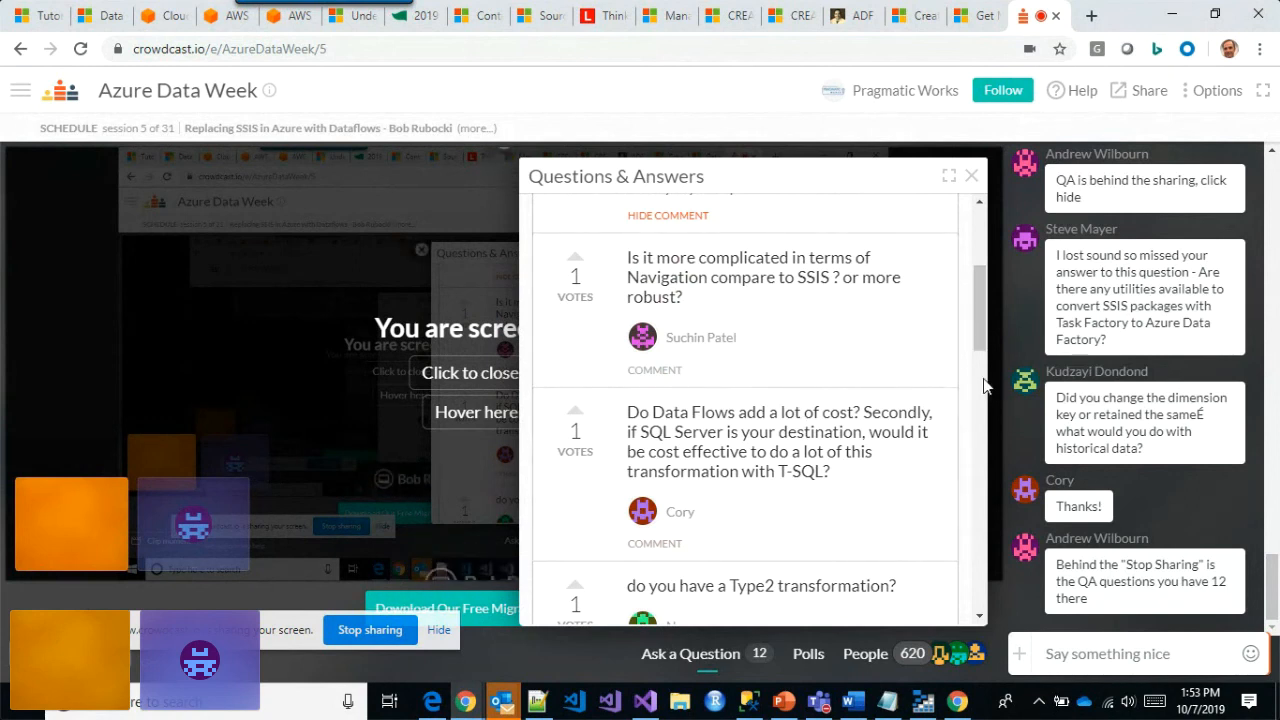
scroll(725, 340, "down", 3)
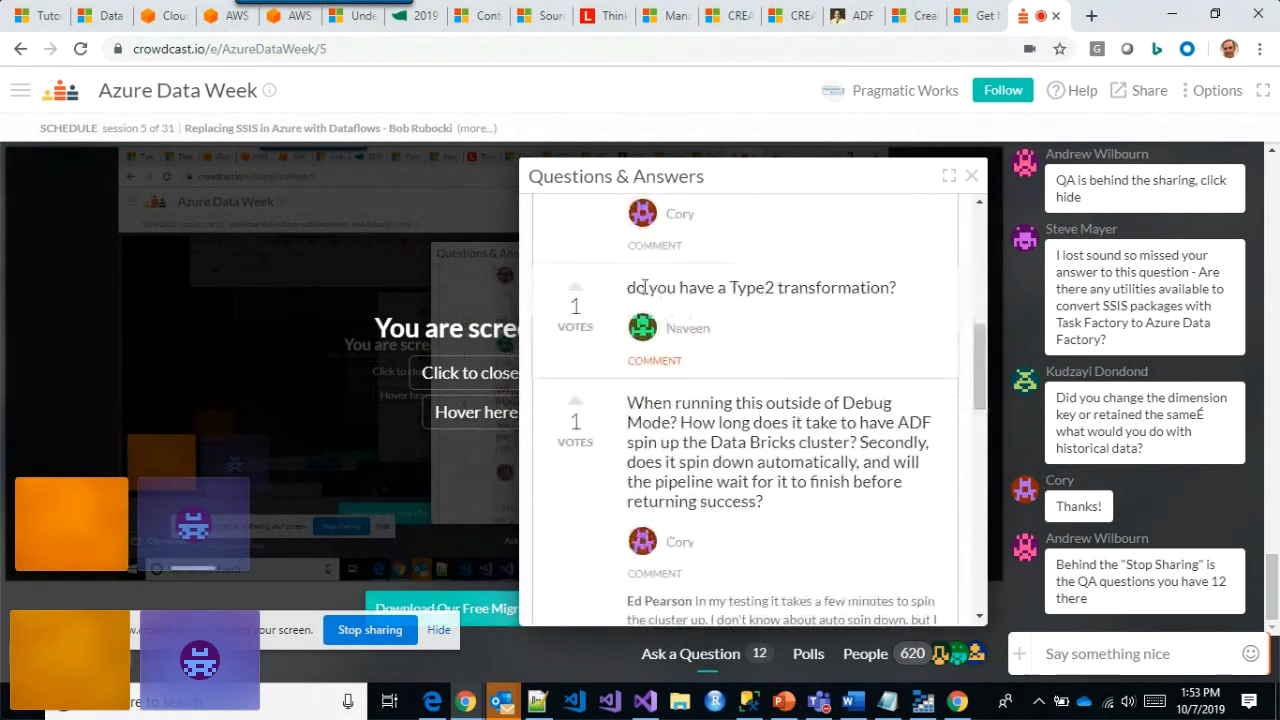
left_click_drag(636, 288, 897, 288)
left_click(897, 288)
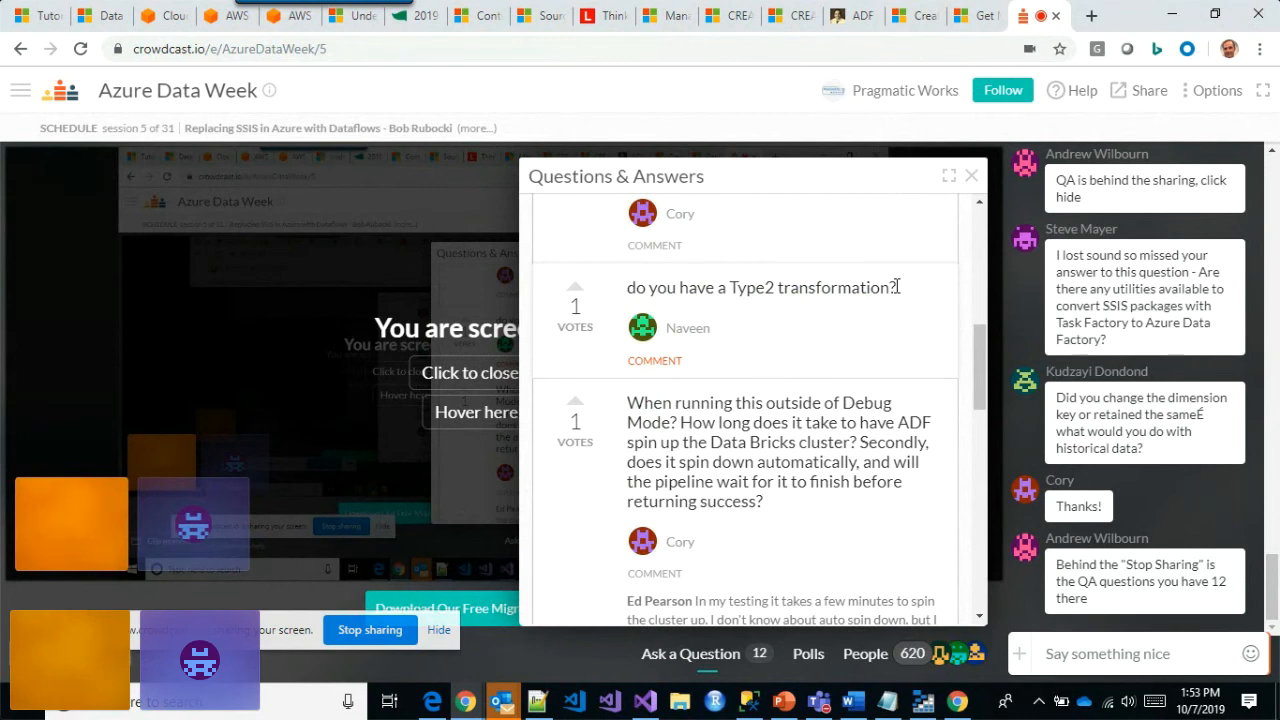
left_click_drag(897, 287, 630, 293)
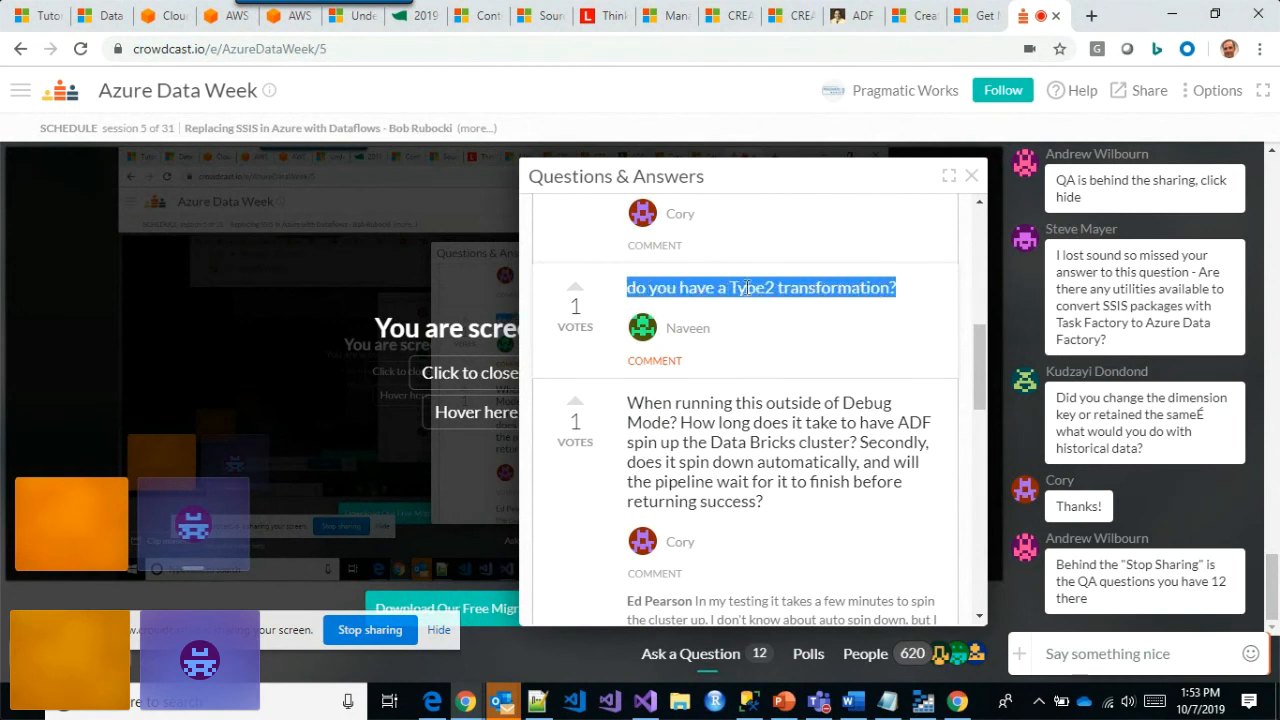
left_click(730, 433)
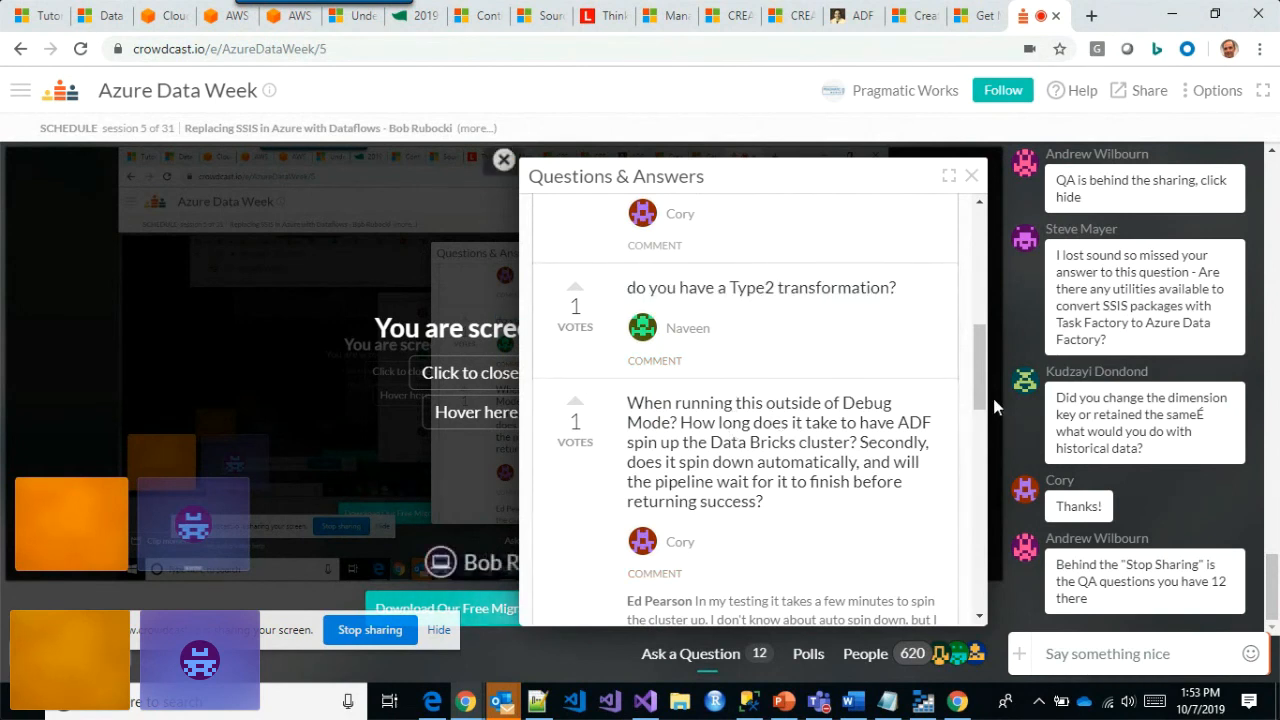
- Find and read the question about the difference between Pipelines and dataFlow
left_click_drag(978, 403, 978, 507)
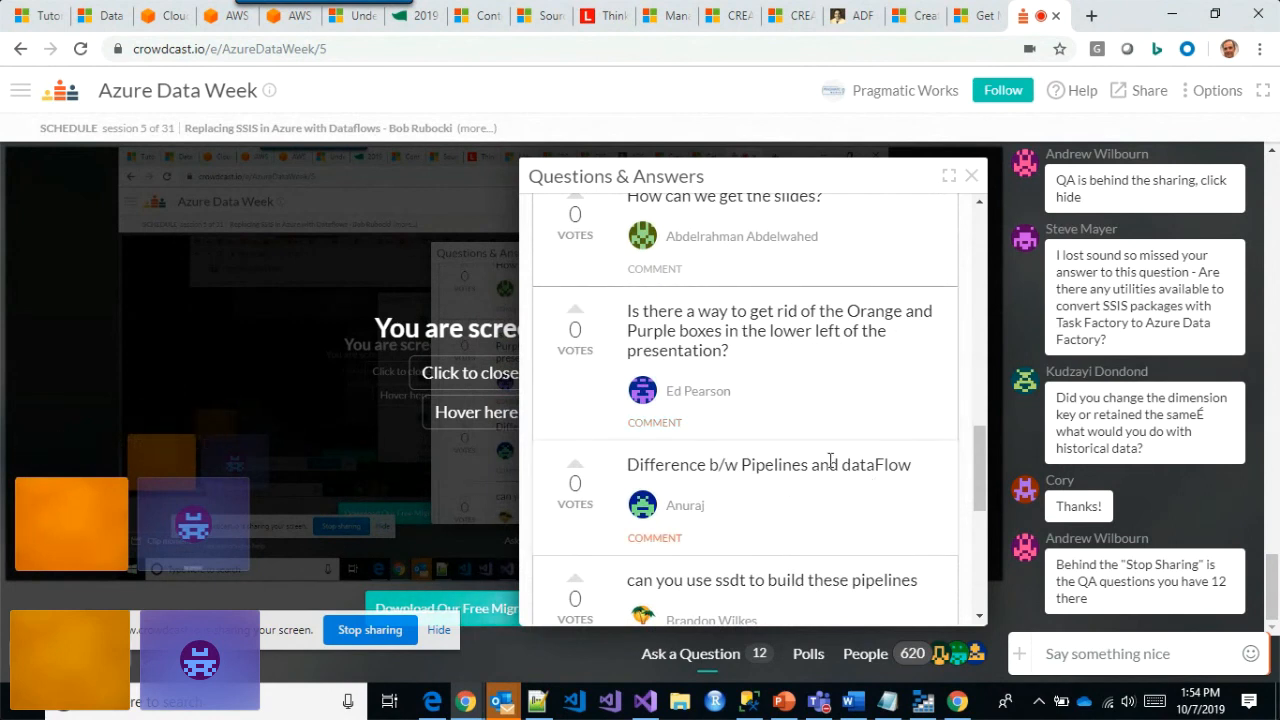
left_click_drag(980, 470, 972, 510)
left_click_drag(745, 261, 810, 265)
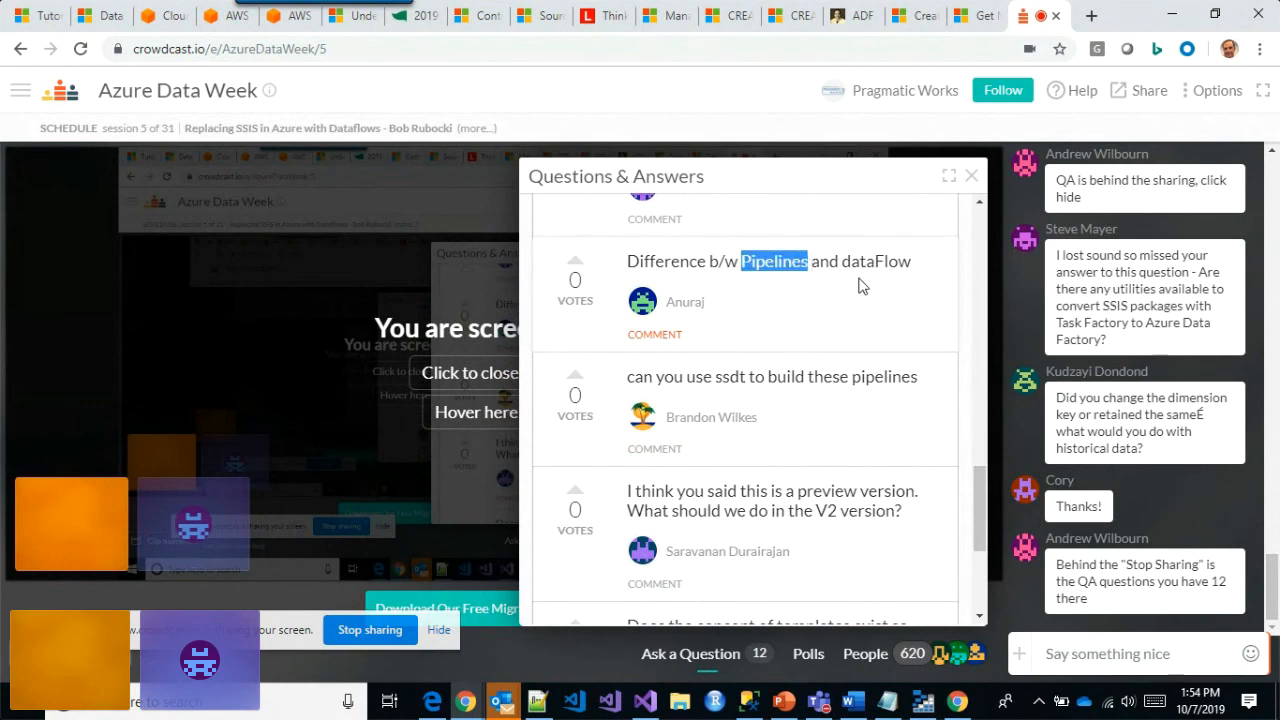
left_click_drag(841, 261, 909, 263)
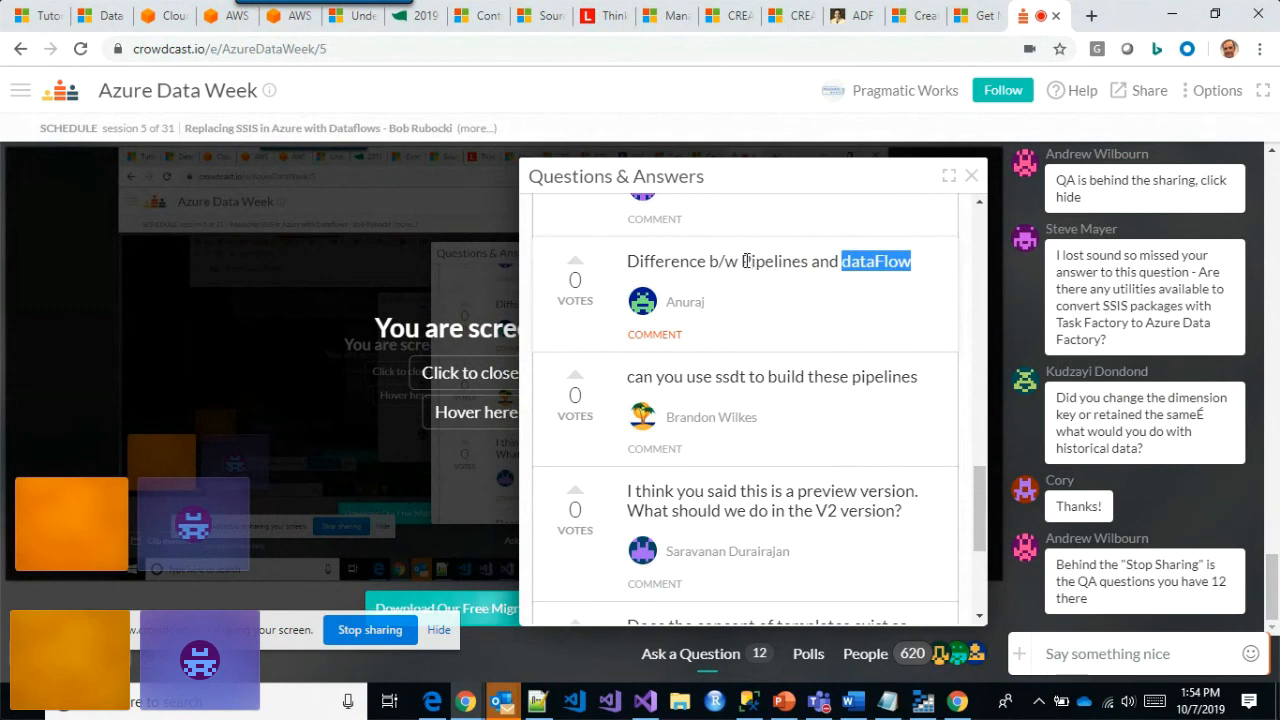
left_click_drag(741, 262, 808, 262)
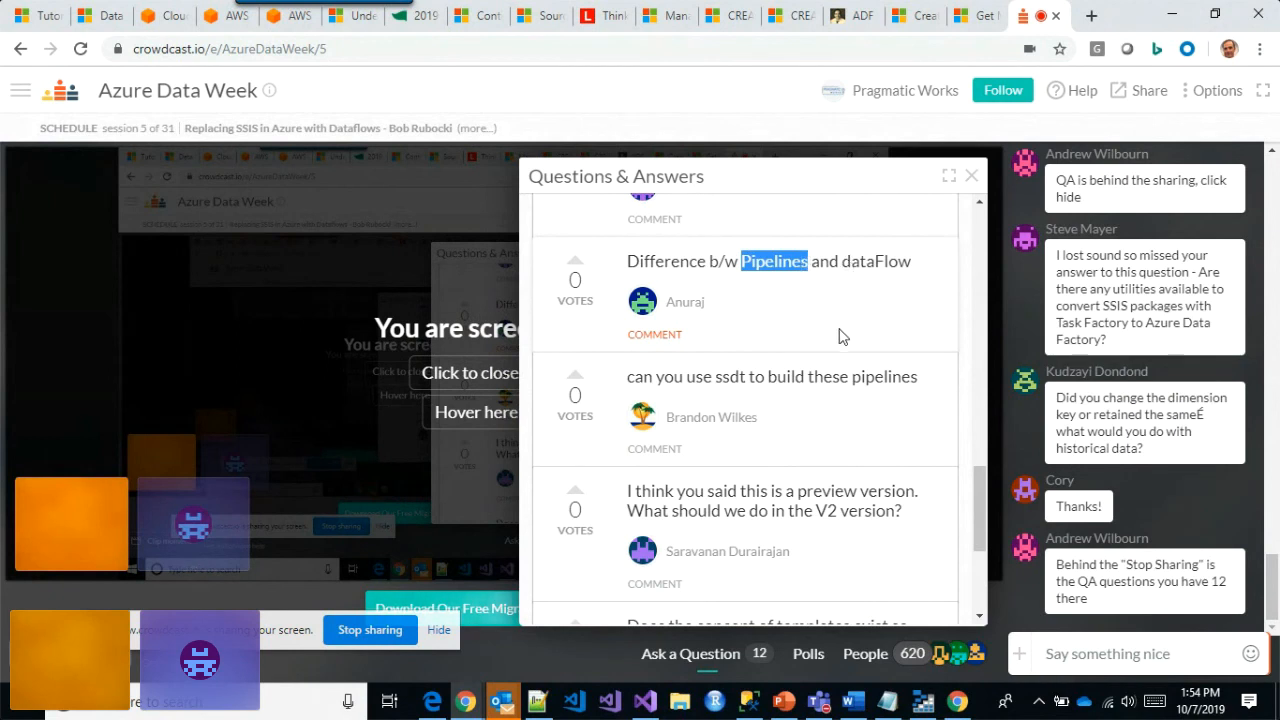
- Read the questions about building pipelines with ssdt and about the preview version versus the V2 version
mouse_move(730, 377)
left_mouse_down()
mouse_move(833, 379)
mouse_move(766, 391)
mouse_move(717, 376)
left_mouse_up()
left_click(868, 383)
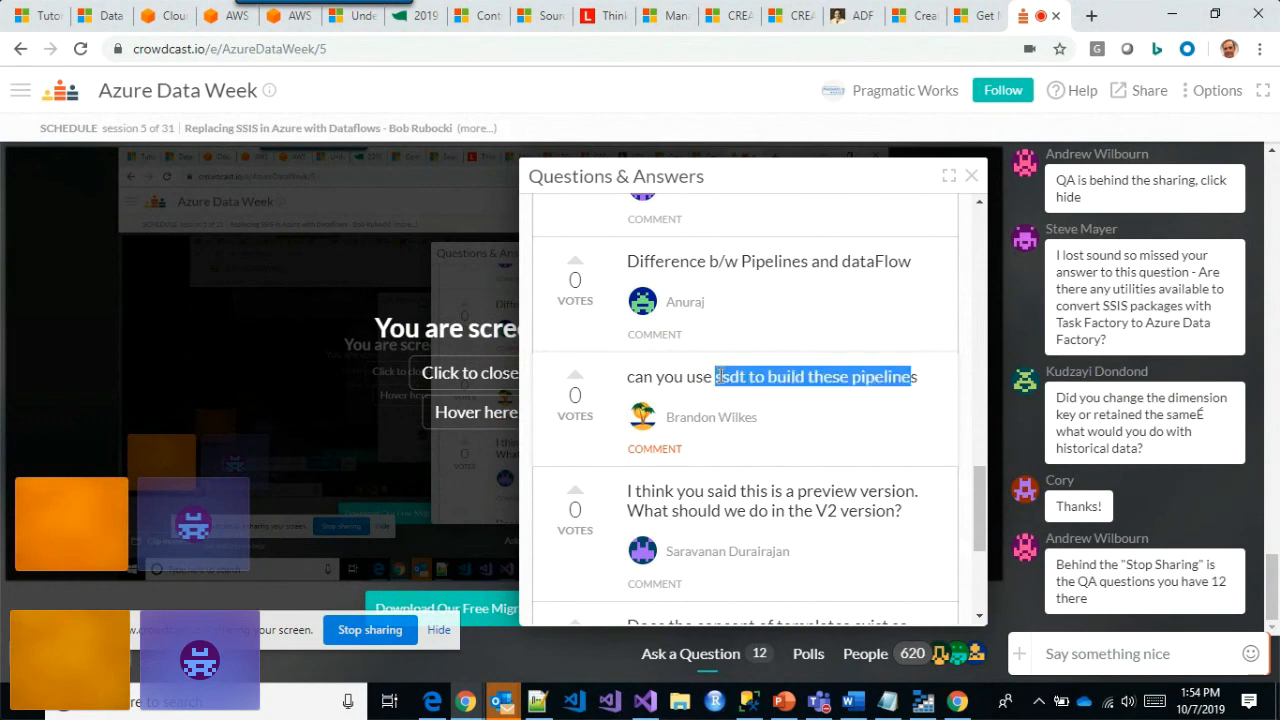
left_click(717, 376)
scroll(752, 400, "down", 1)
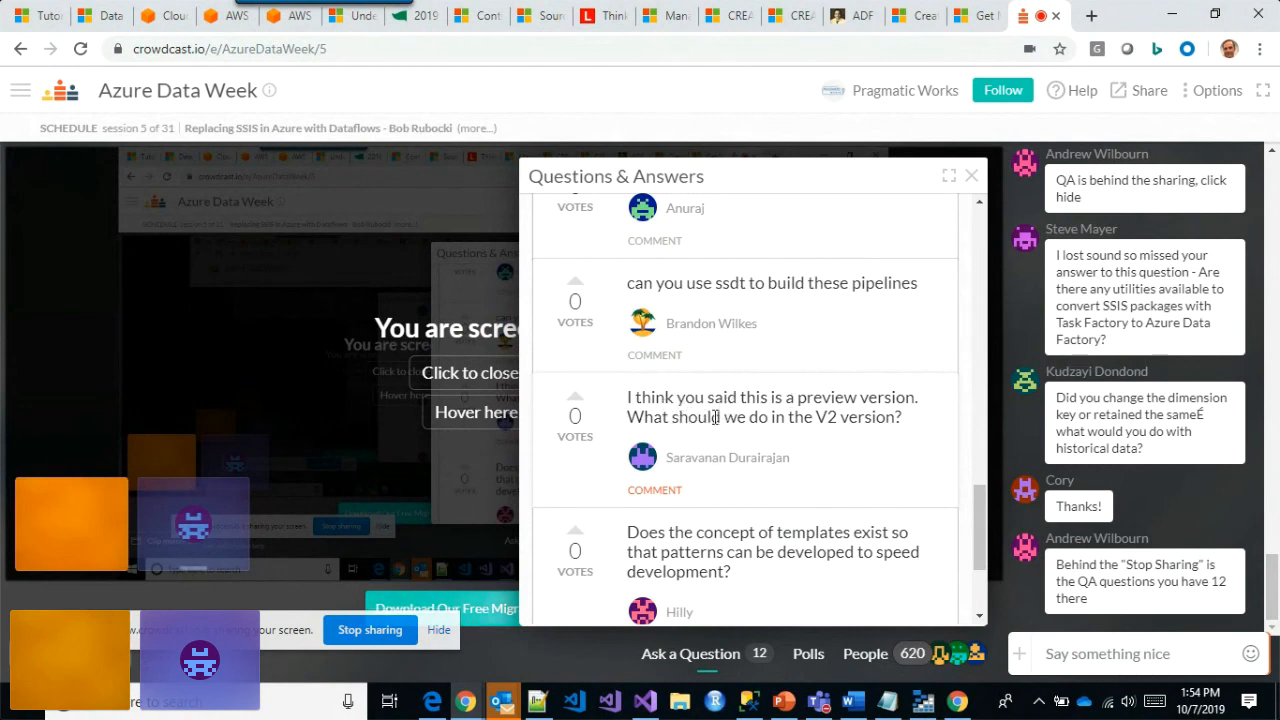
left_click_drag(632, 398, 839, 424)
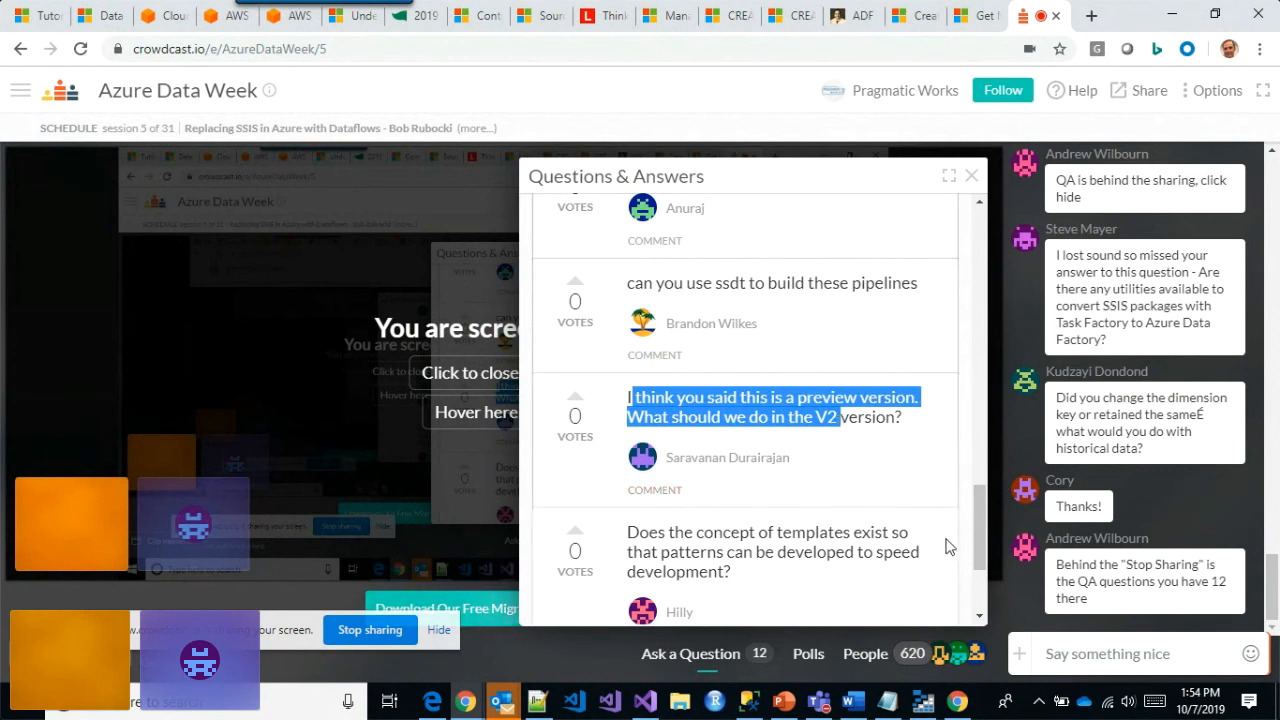
- Go to the end of the question list and read the question about grabbing Azure eventhub data using data bricks
left_click_drag(980, 520, 993, 577)
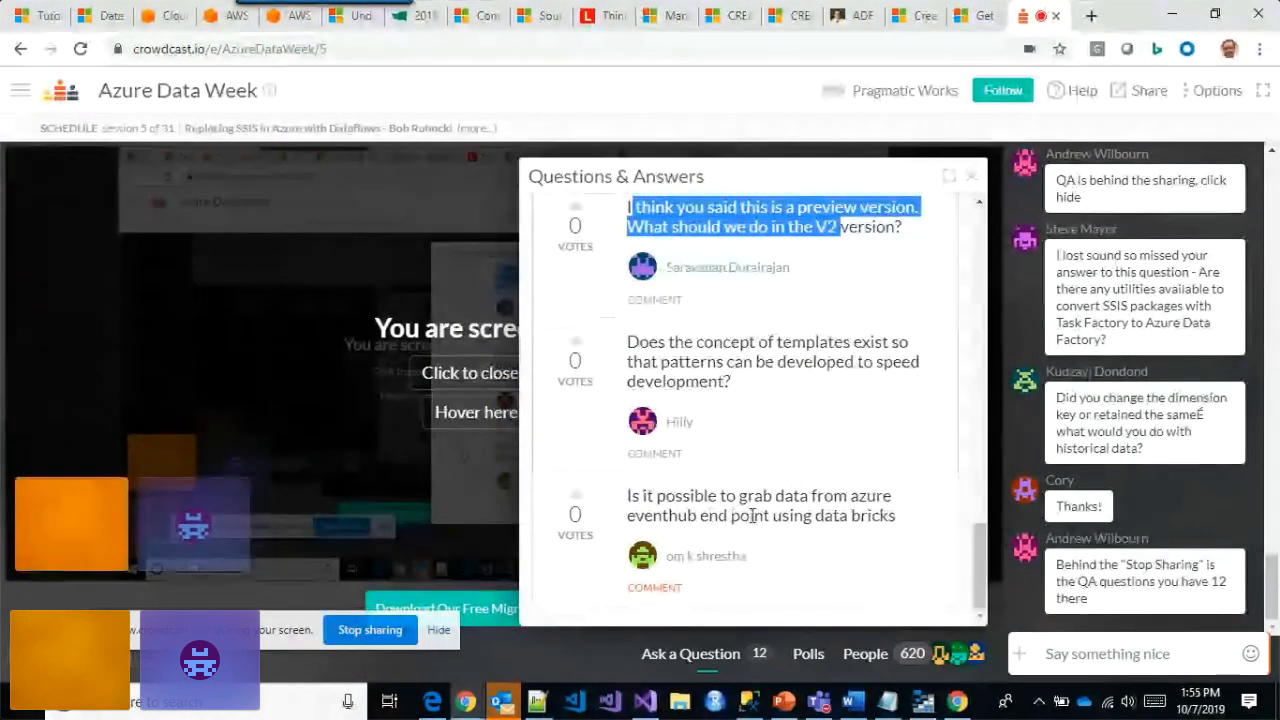
left_click_drag(629, 516, 696, 516)
left_click(696, 516)
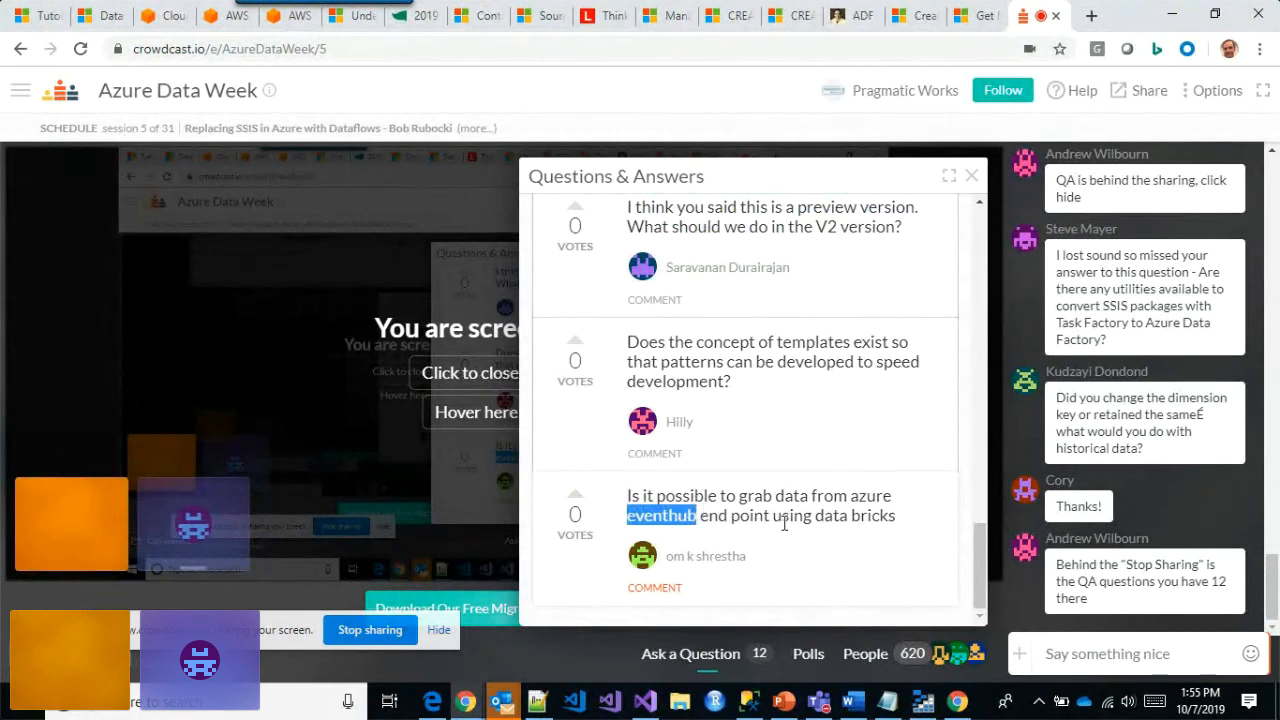
left_click(676, 499)
left_click_drag(624, 500, 777, 517)
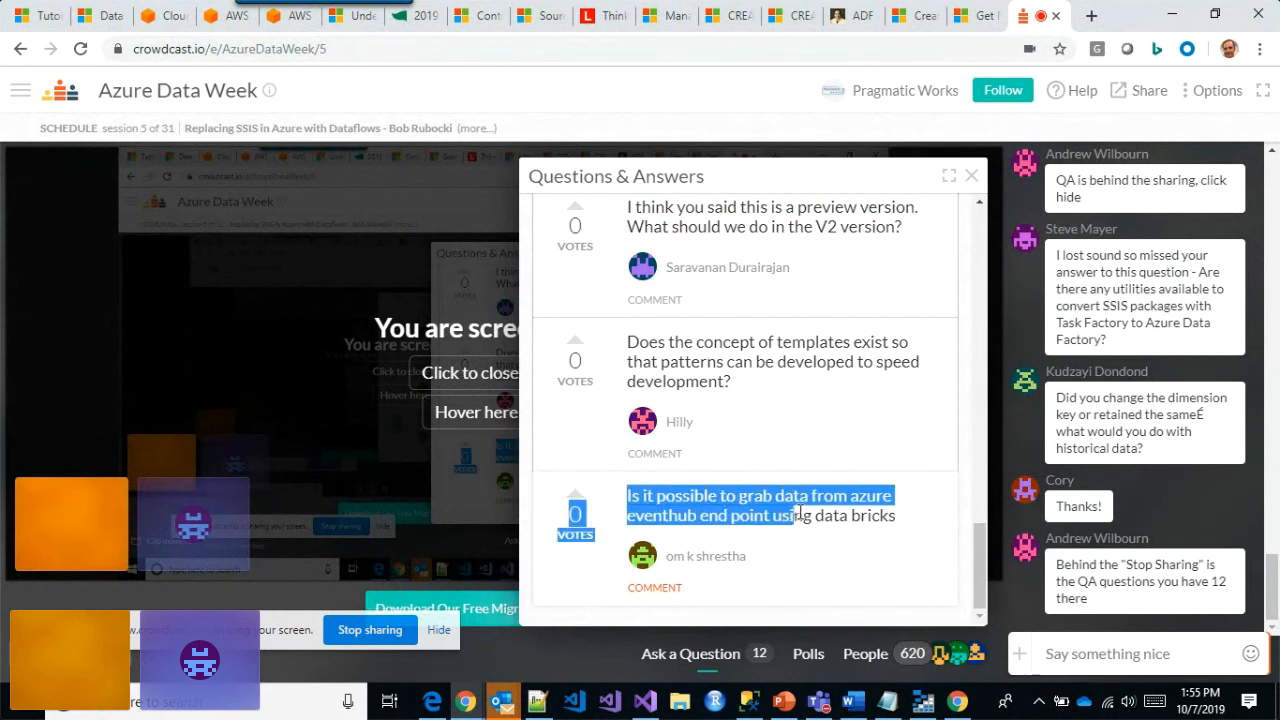
left_click(810, 527)
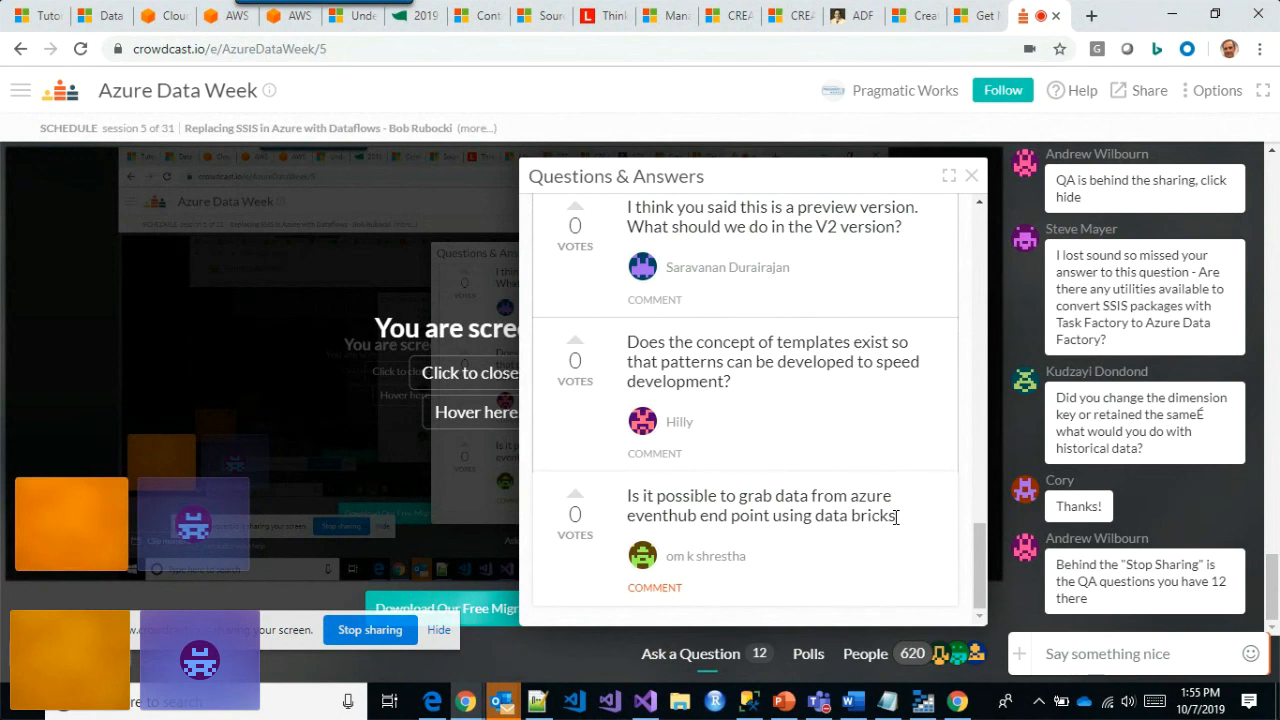
- Stop sharing the screen with the Crowdcast session
left_click(371, 630)
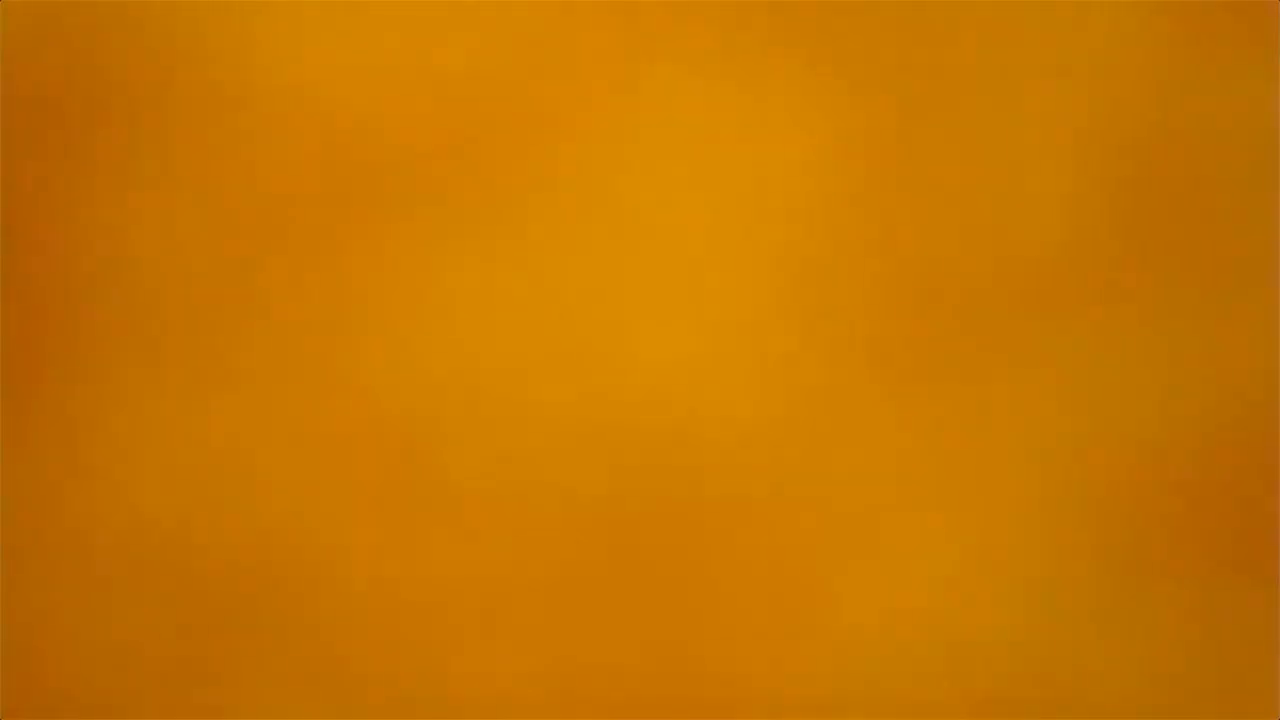